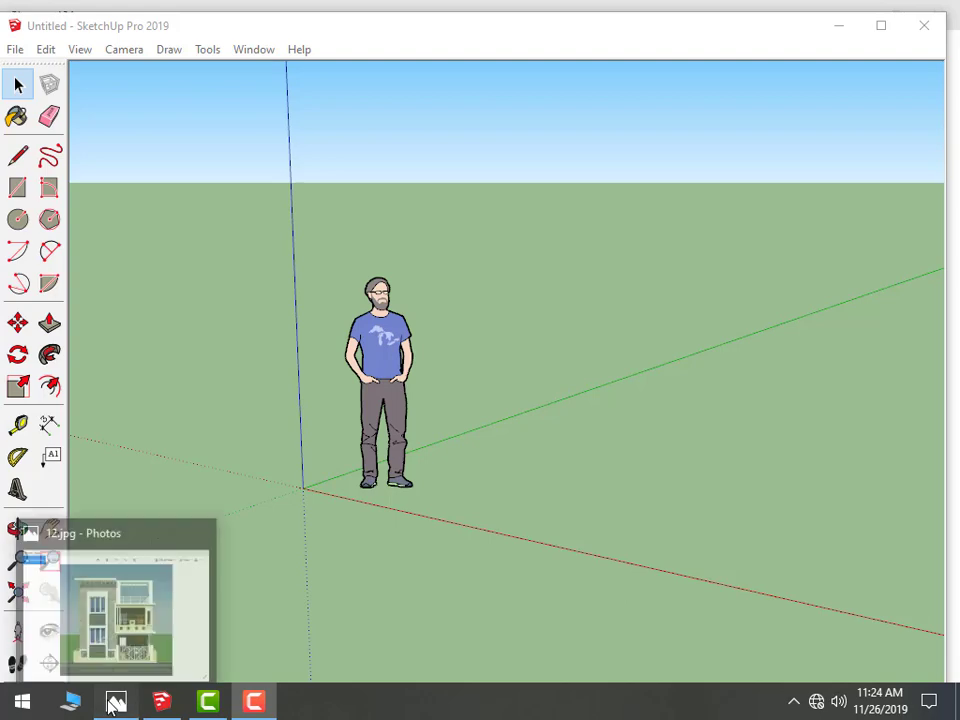
Check the house reference photo, then switch the camera to the Top view
left_click(85, 527)
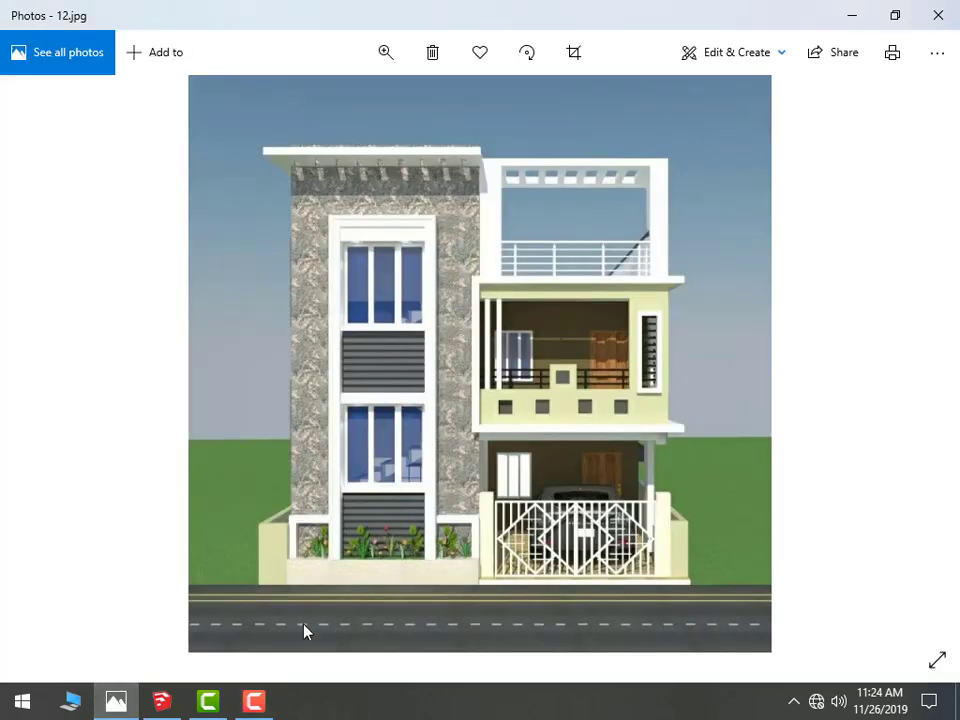
left_click(115, 700)
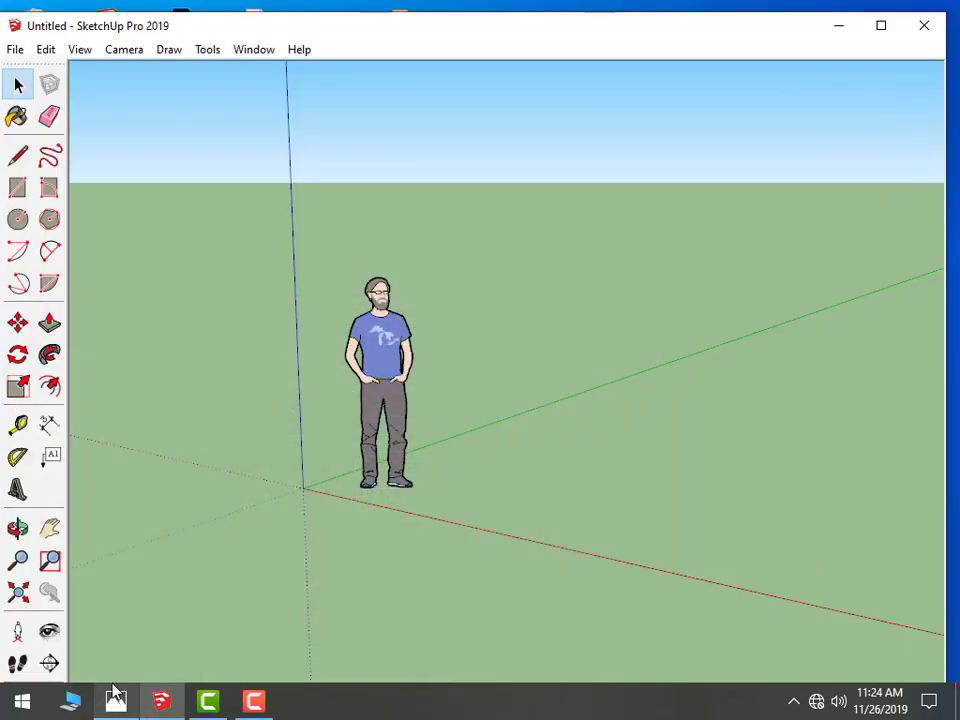
left_click(115, 50)
mouse_move(168, 112)
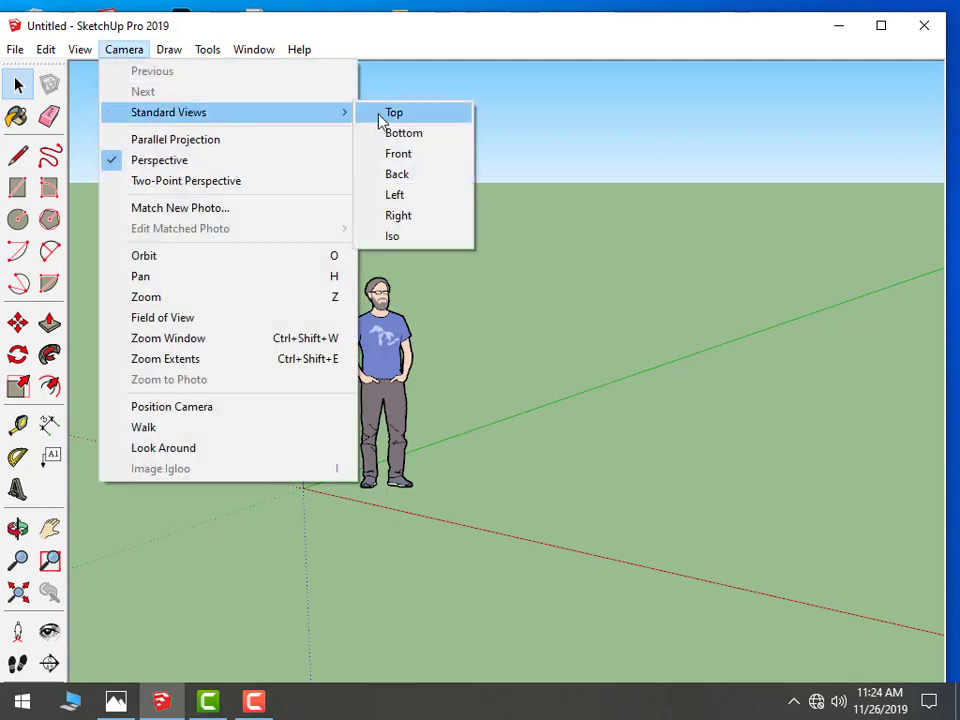
left_click(384, 116)
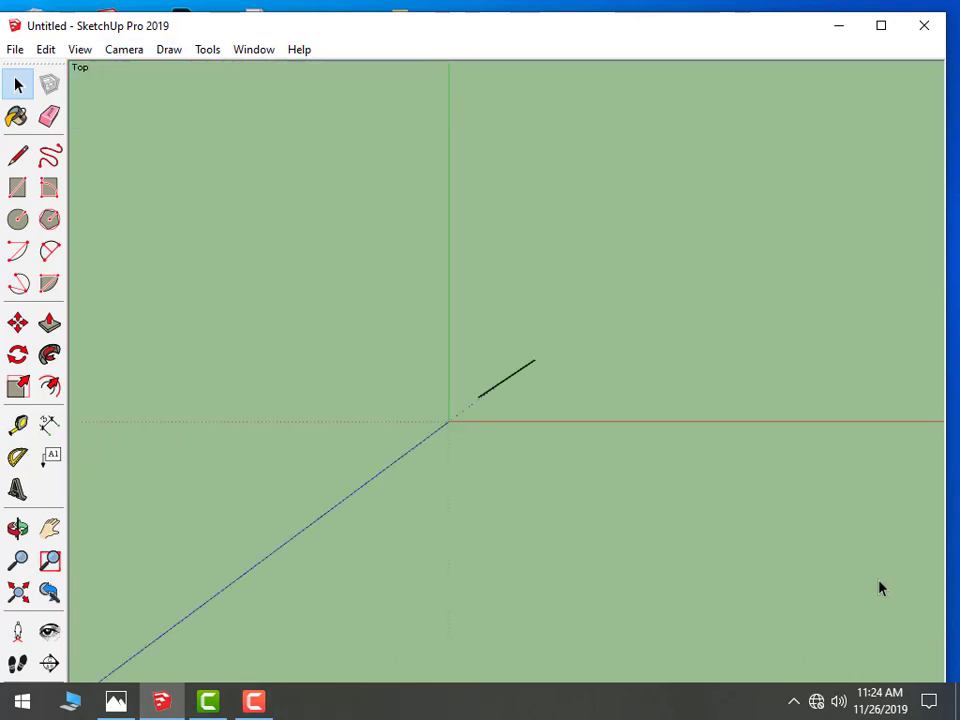
Draw the outline's first edges along the red and green axes, cancelling the unfinished edge
left_click(18, 155)
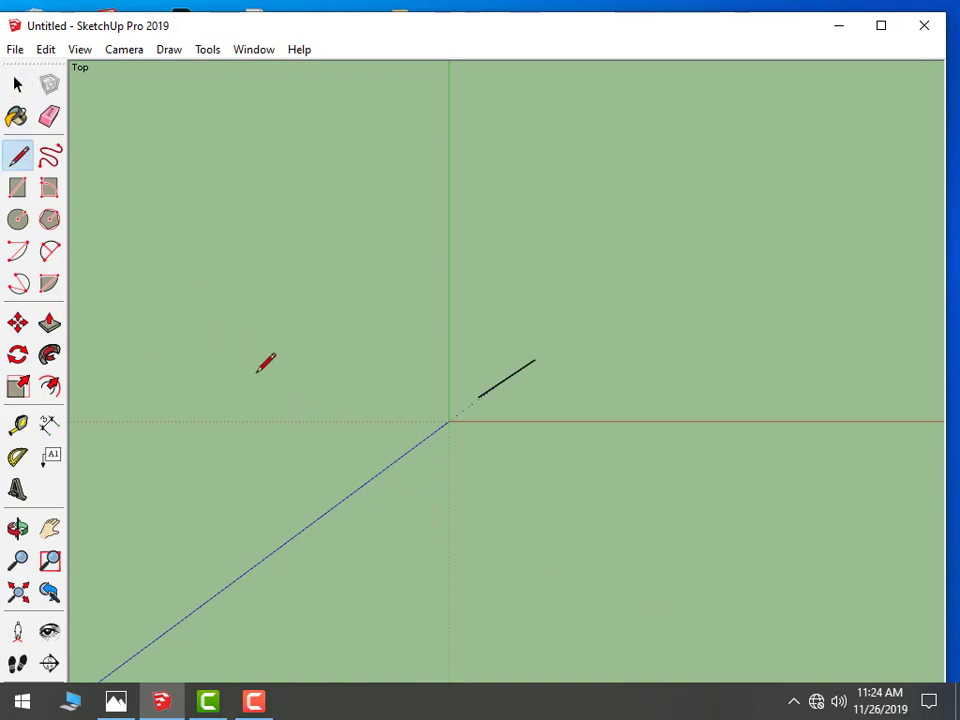
left_click(415, 383)
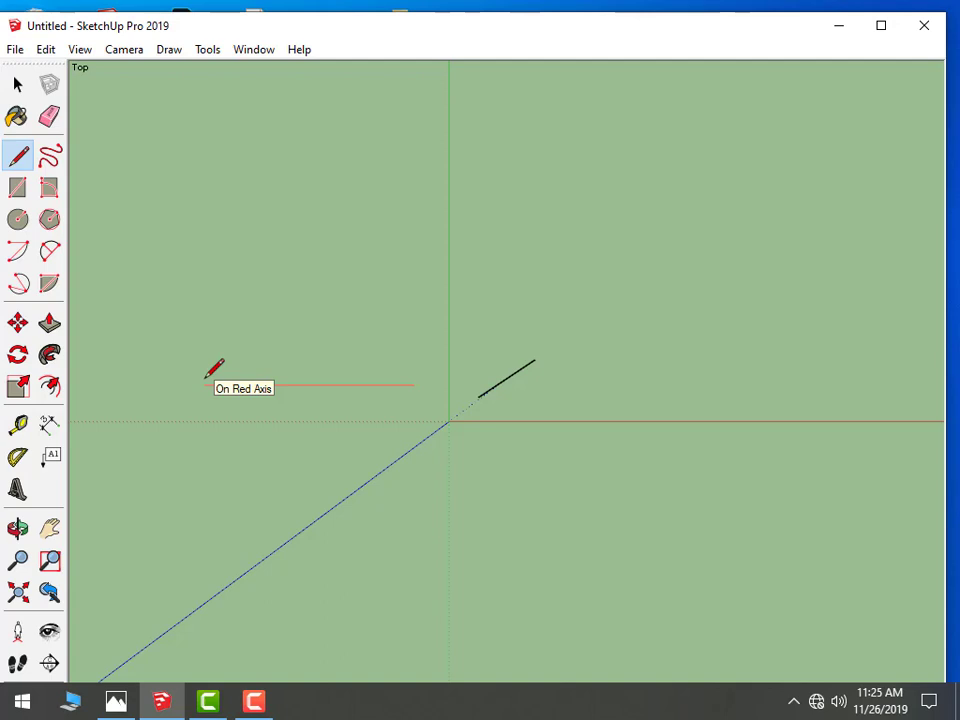
key("Return")
scroll(252, 182, "down", 2)
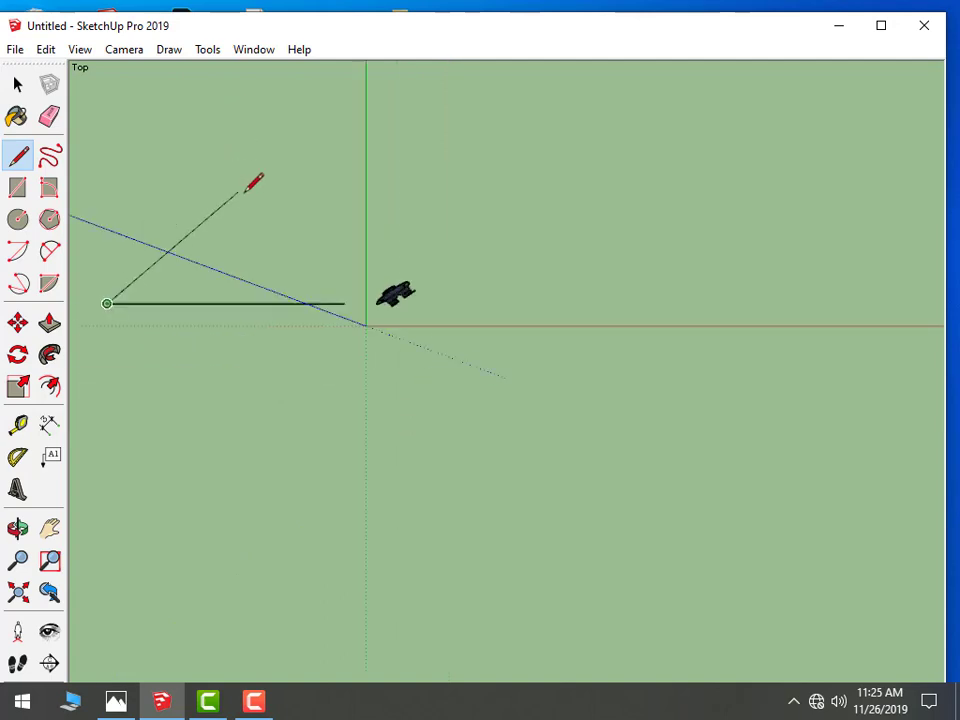
scroll(225, 145, "down", 2)
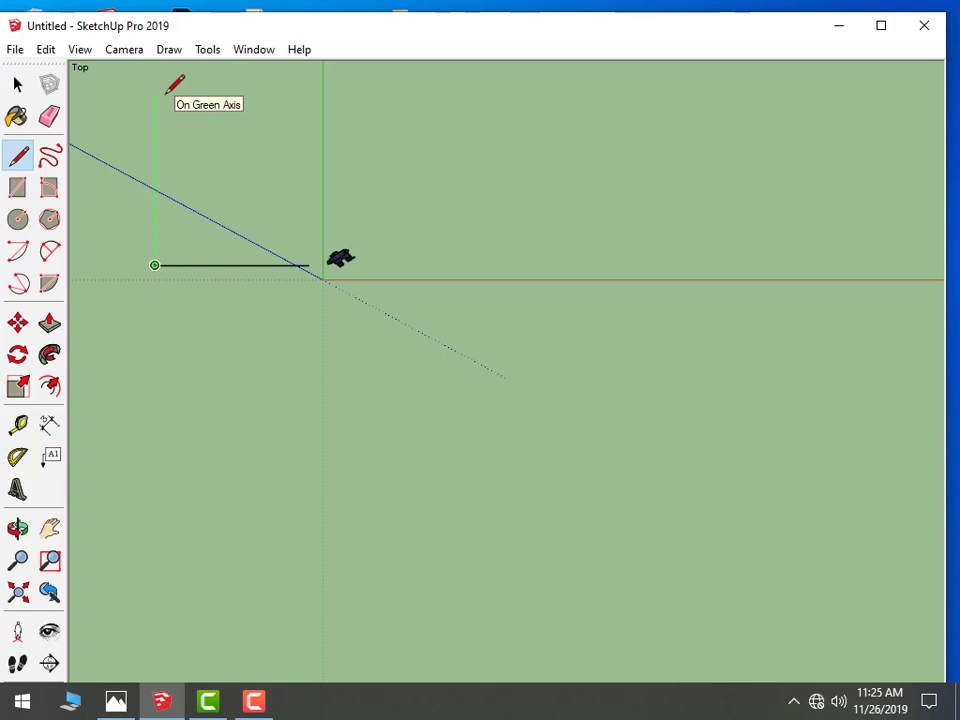
key("Return")
scroll(180, 120, "down", 1)
scroll(195, 145, "down", 1)
scroll(210, 110, "down", 2)
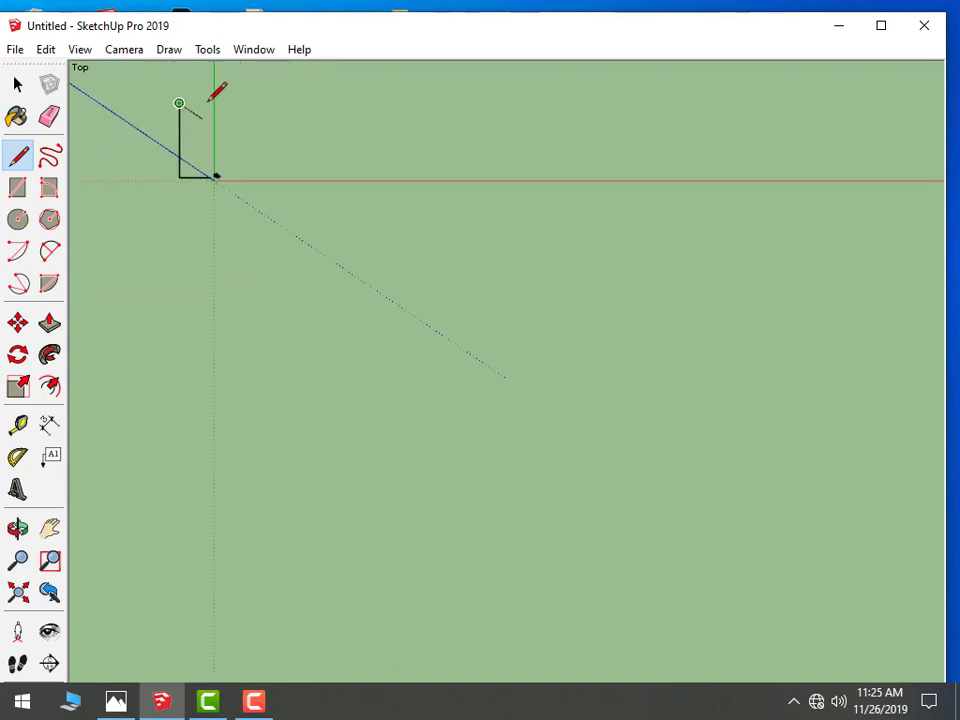
scroll(213, 98, "up", 2)
scroll(222, 95, "up", 1)
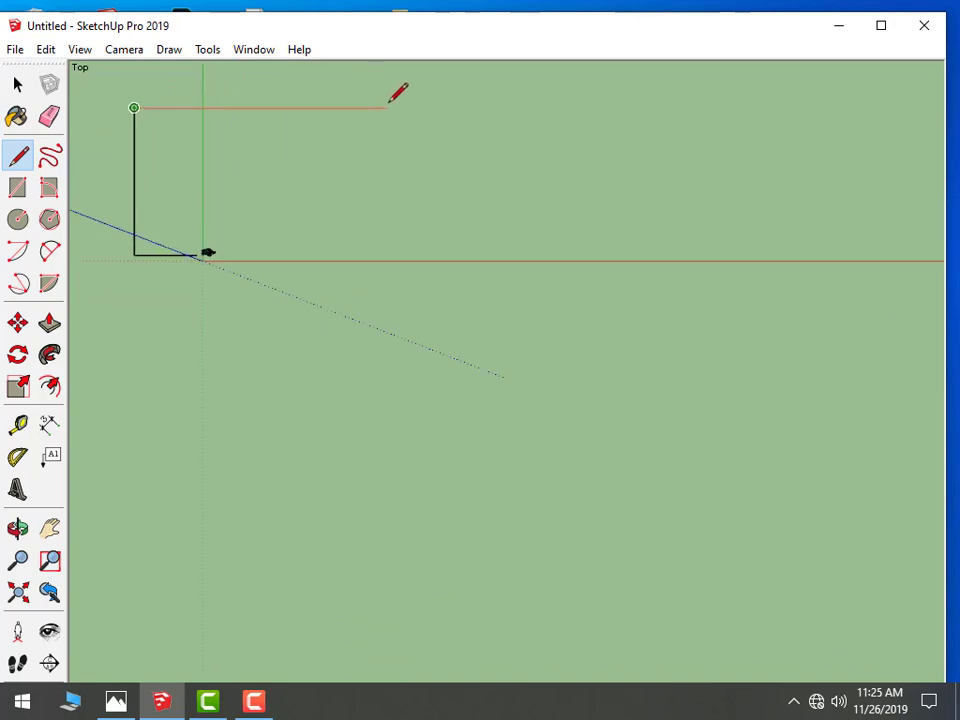
key("Escape")
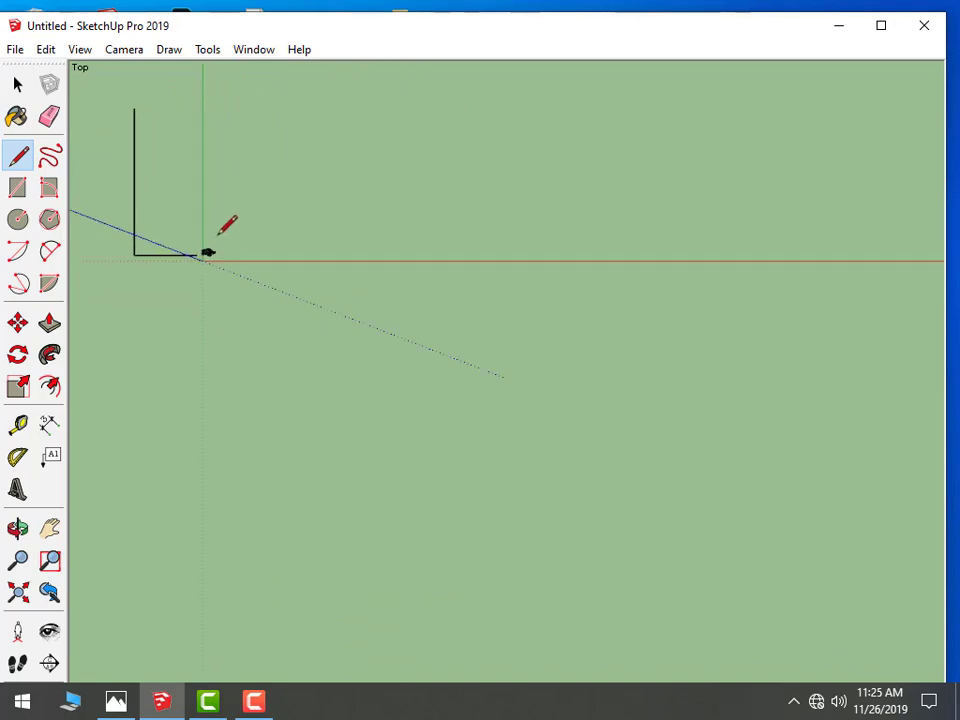
Draw the L's step with a 10-unit edge and close the outline into a face
left_click(197, 254)
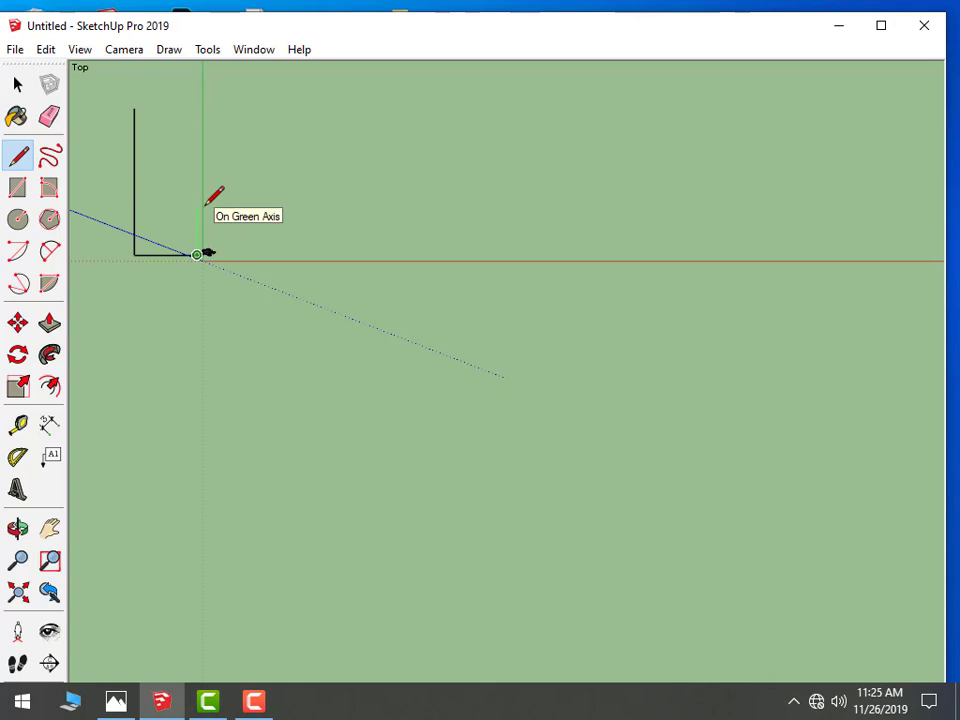
left_click(199, 203)
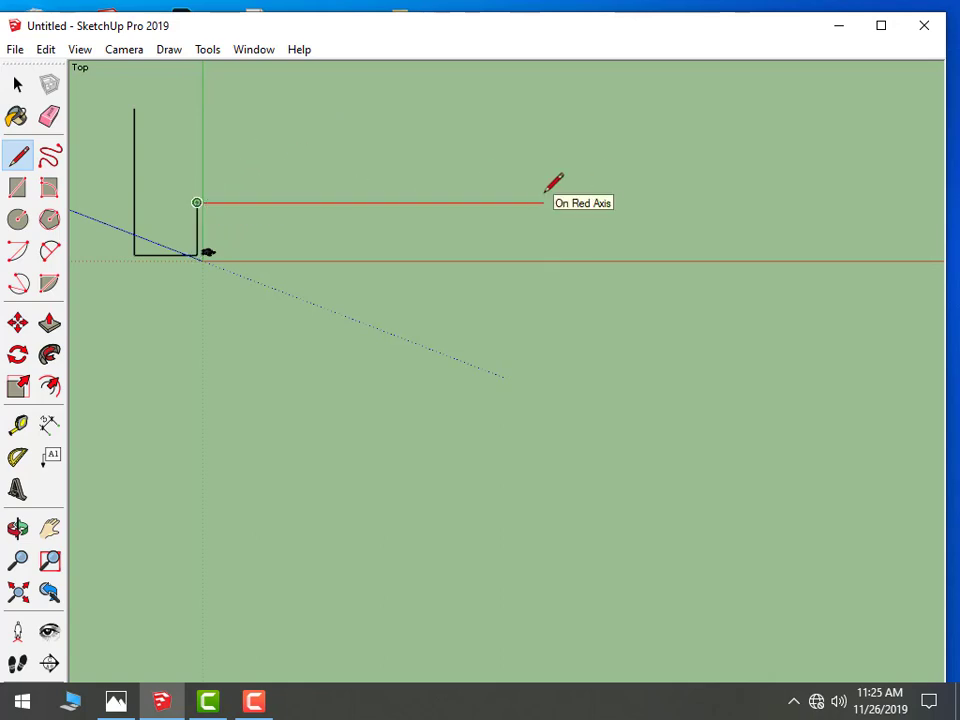
type("10")
key("Return")
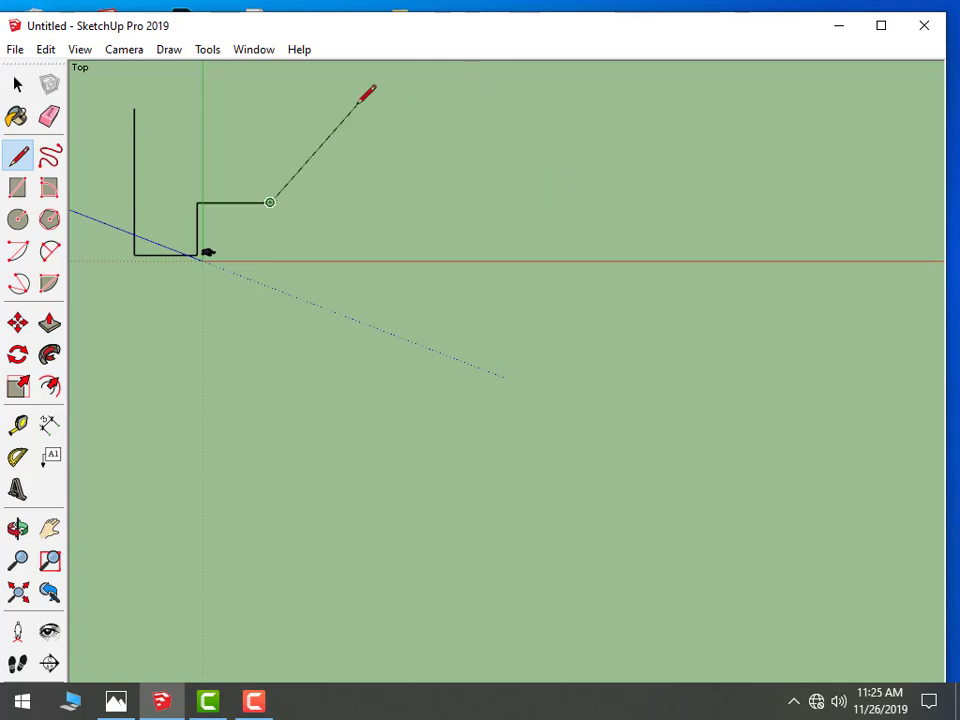
left_click(282, 104)
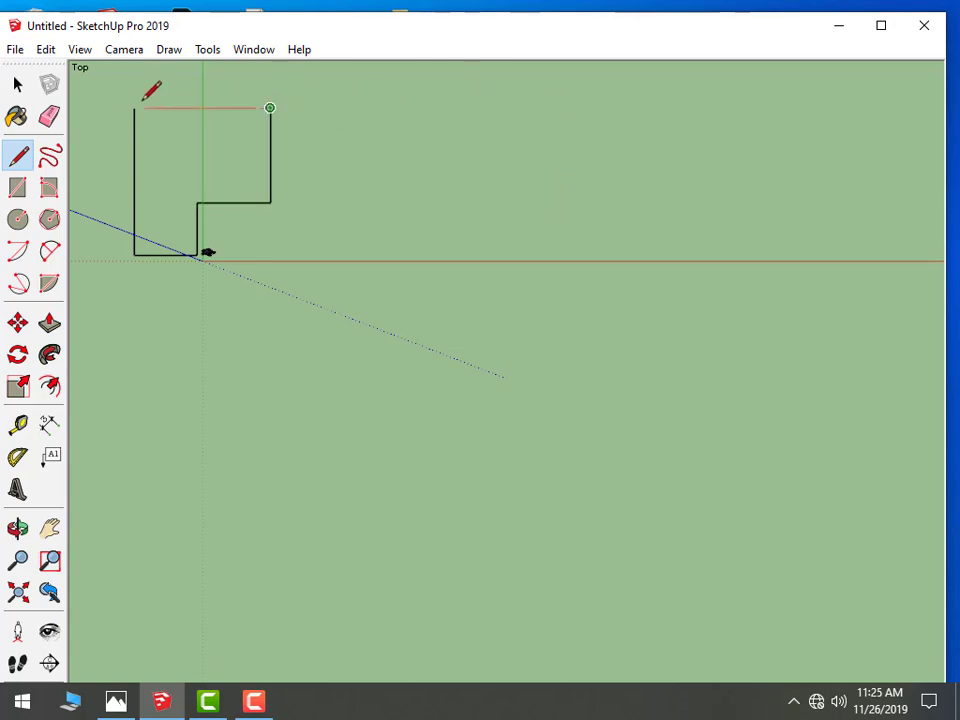
left_click(134, 107)
scroll(137, 107, "up", 1)
scroll(120, 112, "up", 2)
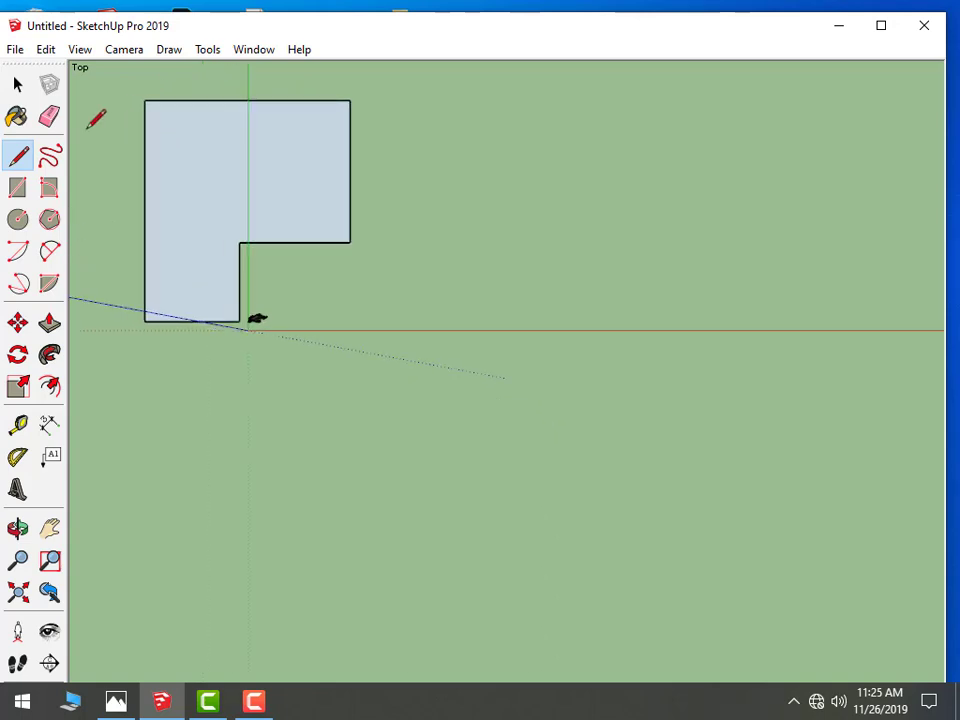
scroll(140, 140, "up", 1)
scroll(110, 180, "down", 2)
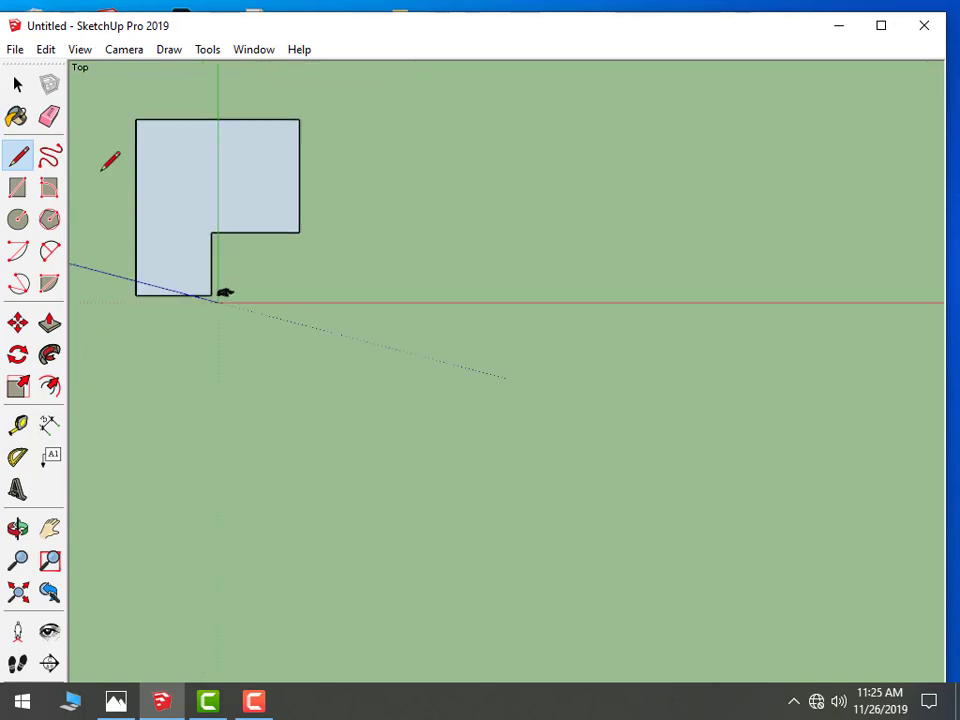
scroll(101, 165, "up", 1)
scroll(98, 145, "up", 2)
scroll(120, 128, "up", 1)
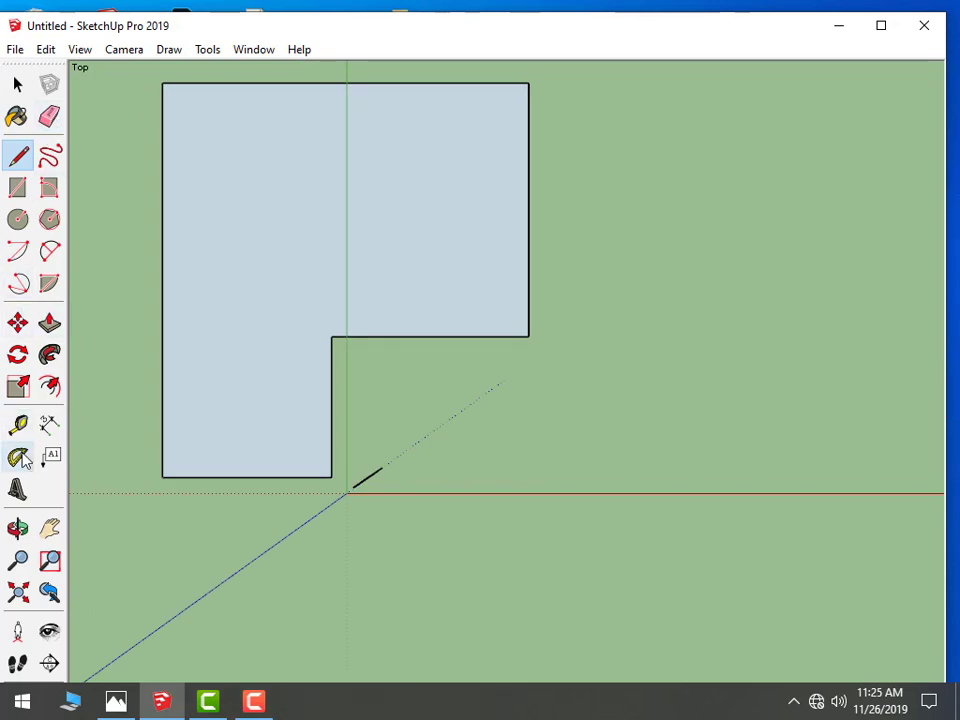
Offset the L-shaped outline slightly inward to form a thin wall-thickness ring
left_click(50, 386)
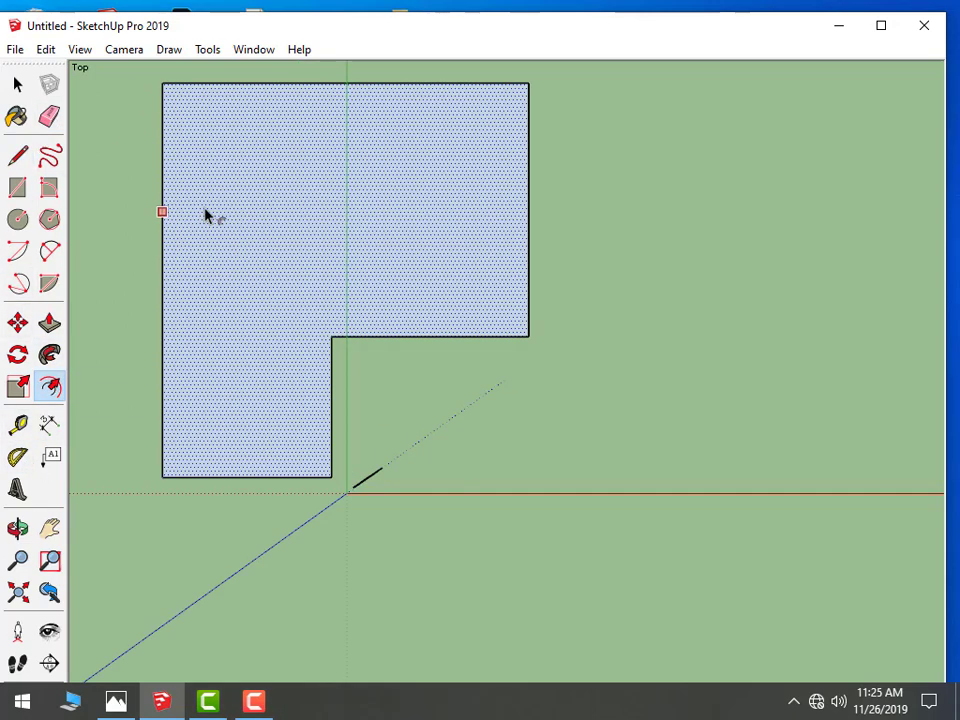
left_click(286, 116)
left_click(284, 113)
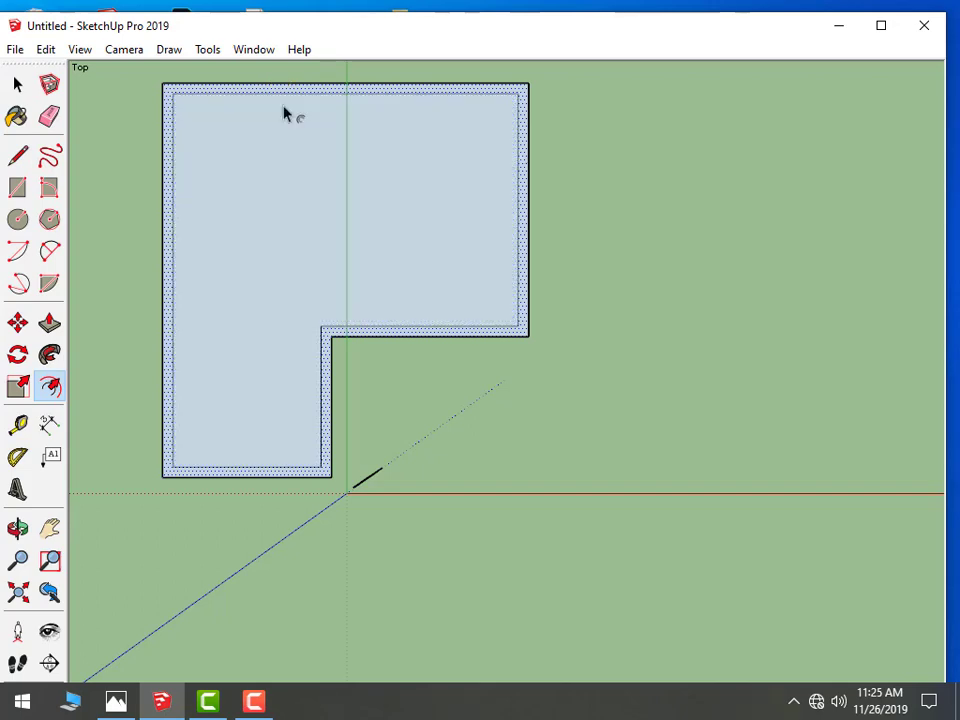
scroll(197, 250, "down", 1)
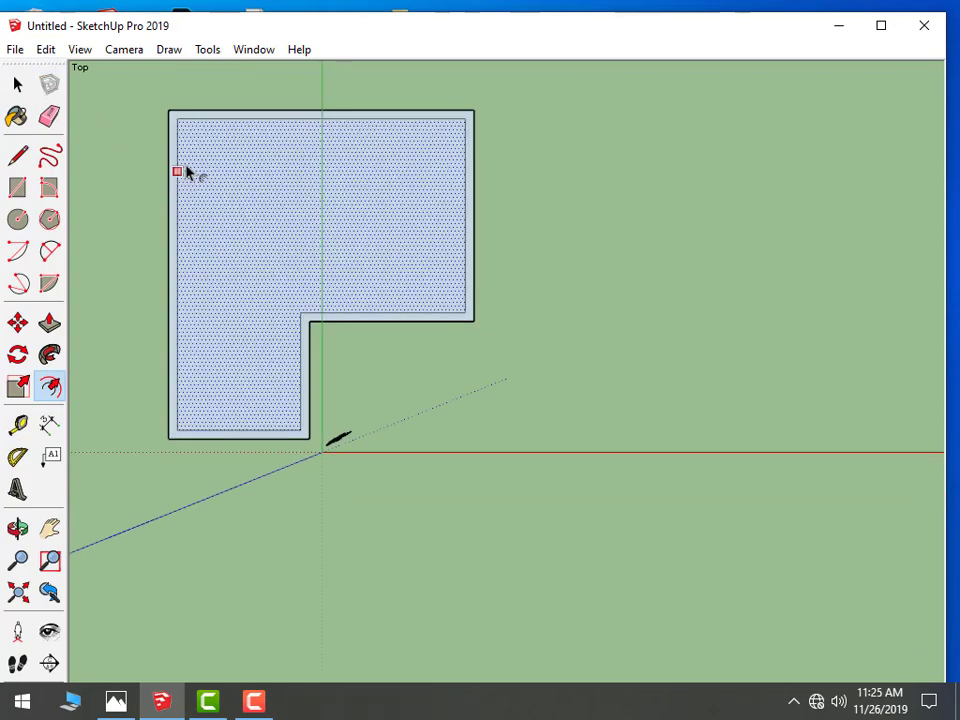
scroll(131, 152, "up", 1)
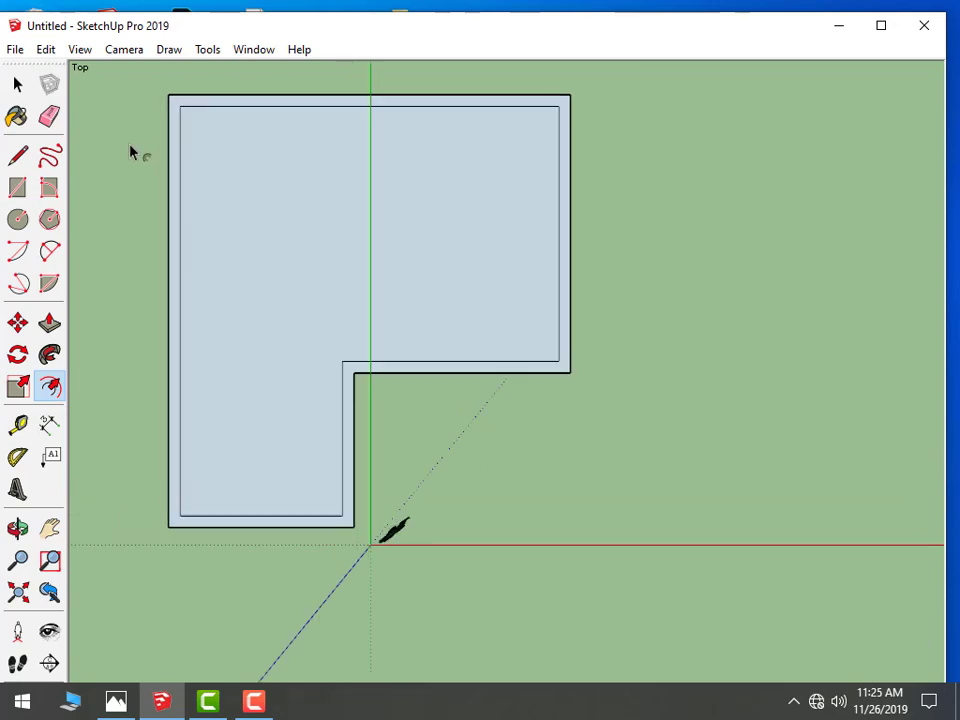
Try raising the outer ring into walls with Push/Pull, then cancel it
left_click(49, 322)
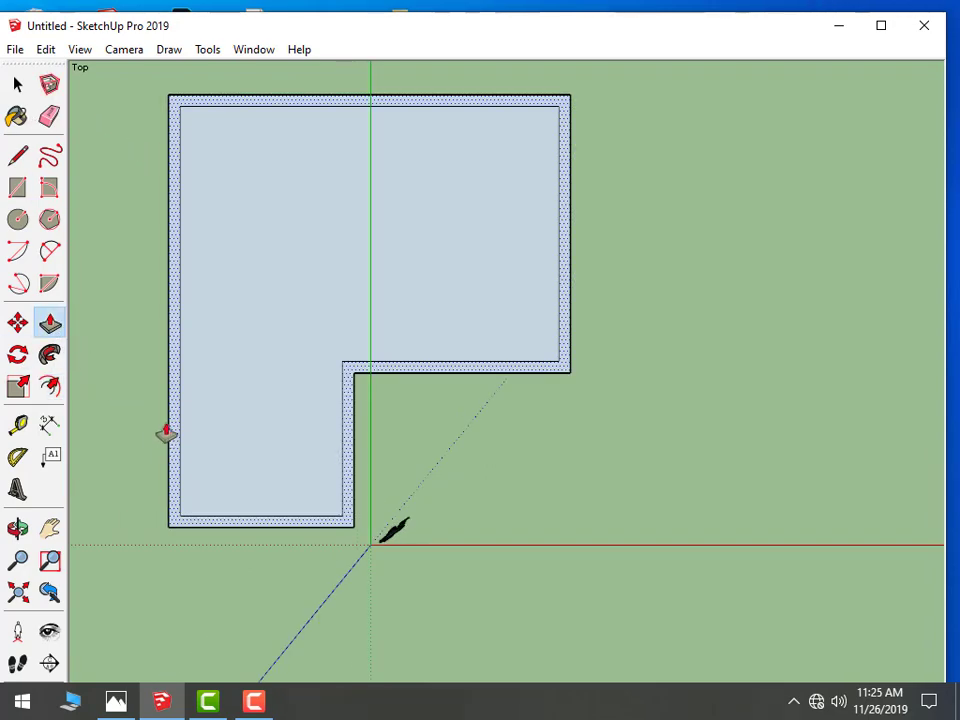
left_click_drag(166, 433, 148, 432)
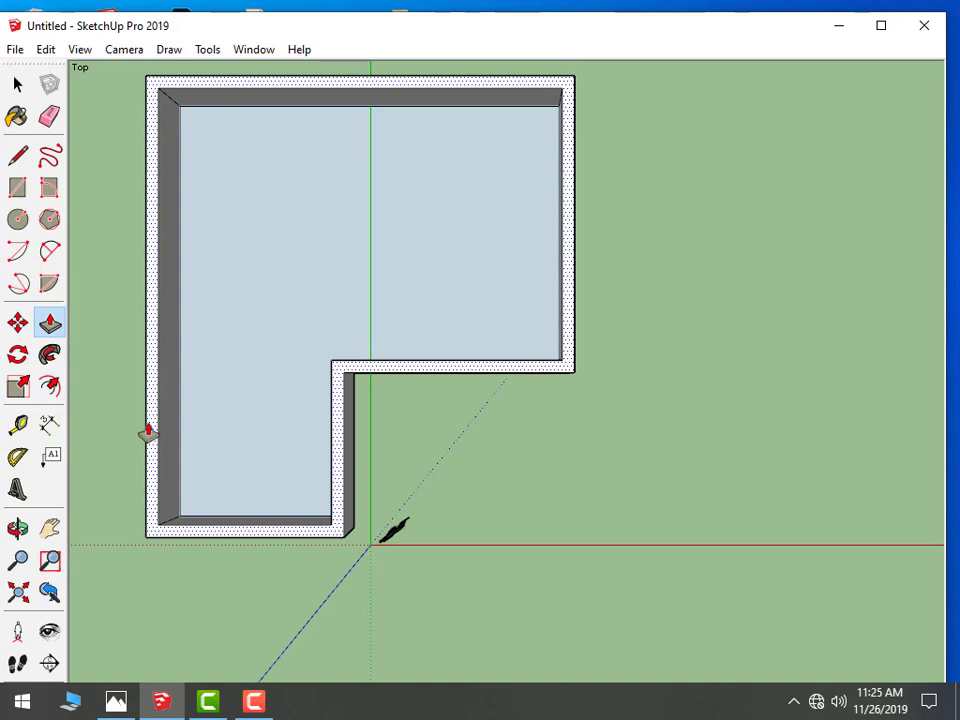
key("Escape")
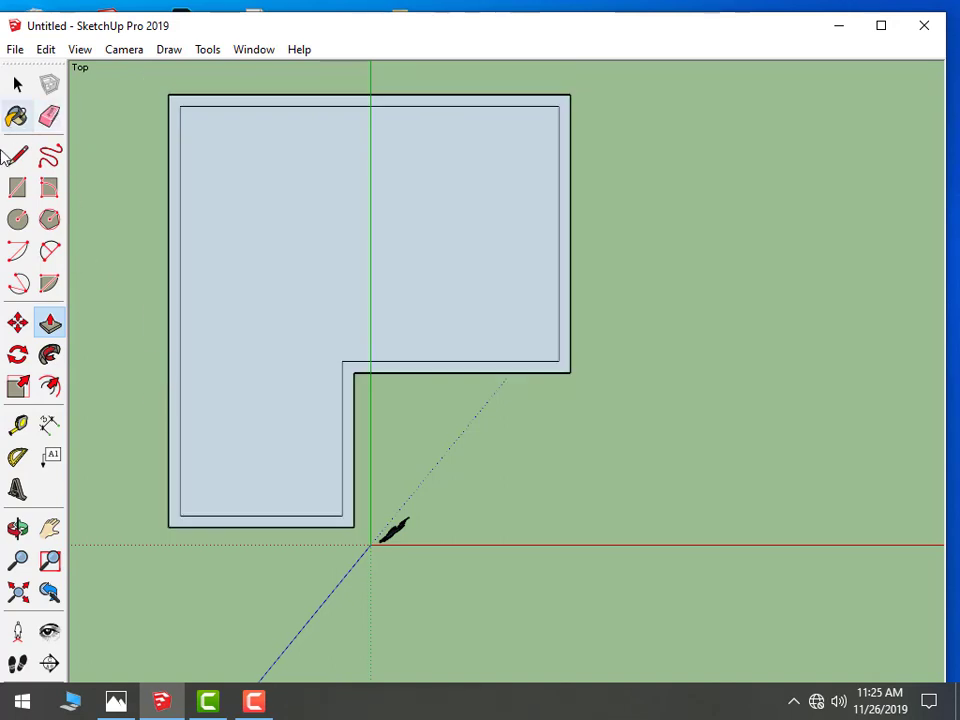
Draw two parallel lines from the L's inner corner across to the left inner wall
left_click(17, 155)
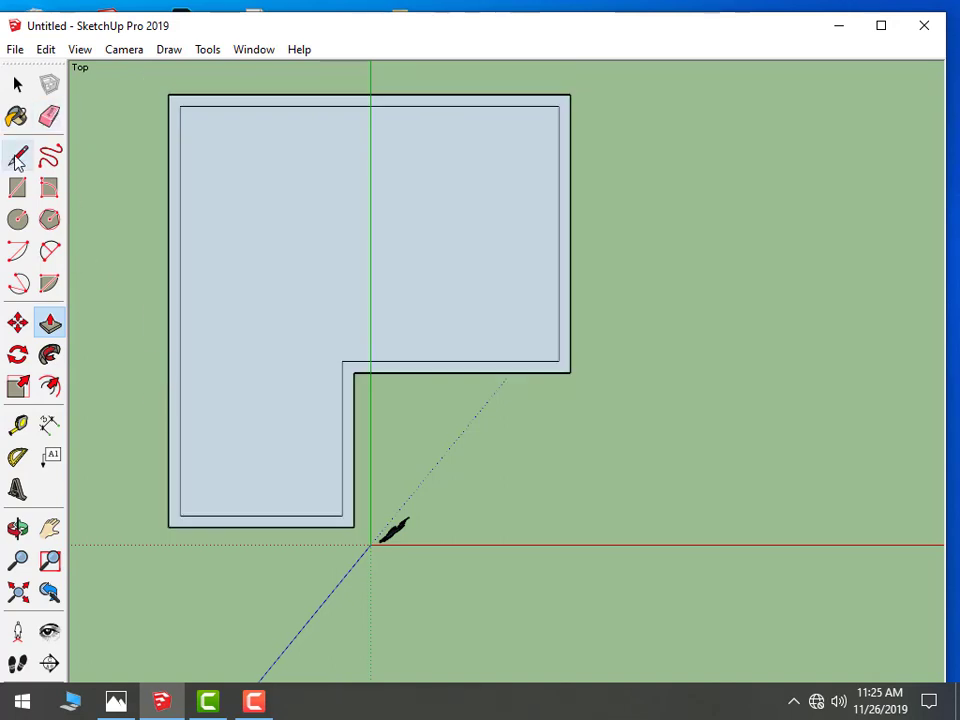
left_click(342, 360)
left_click(181, 360)
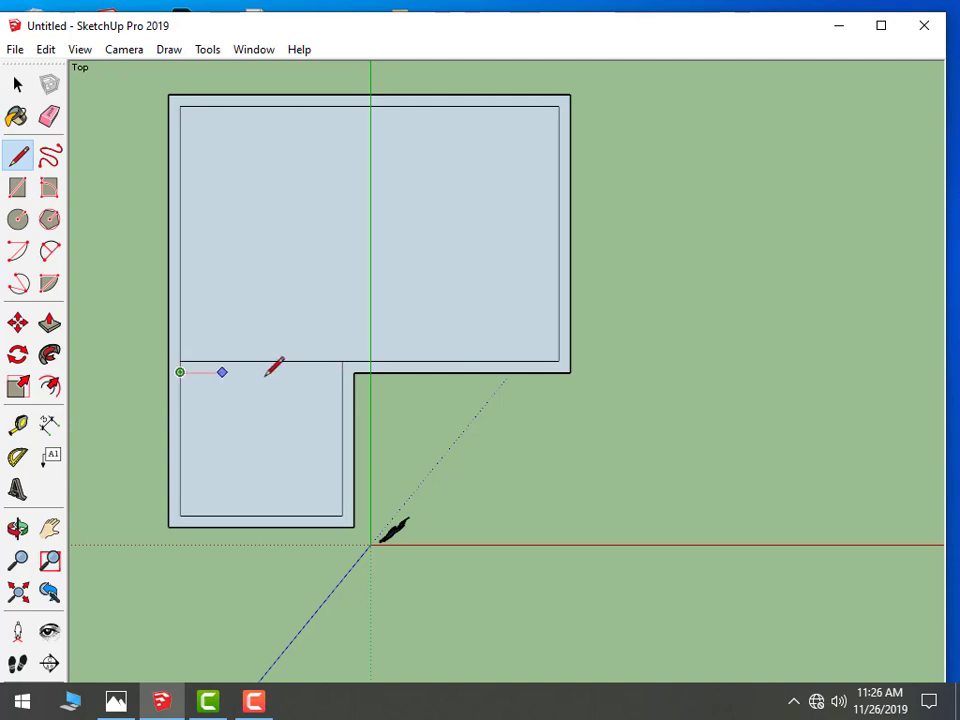
left_click(354, 372)
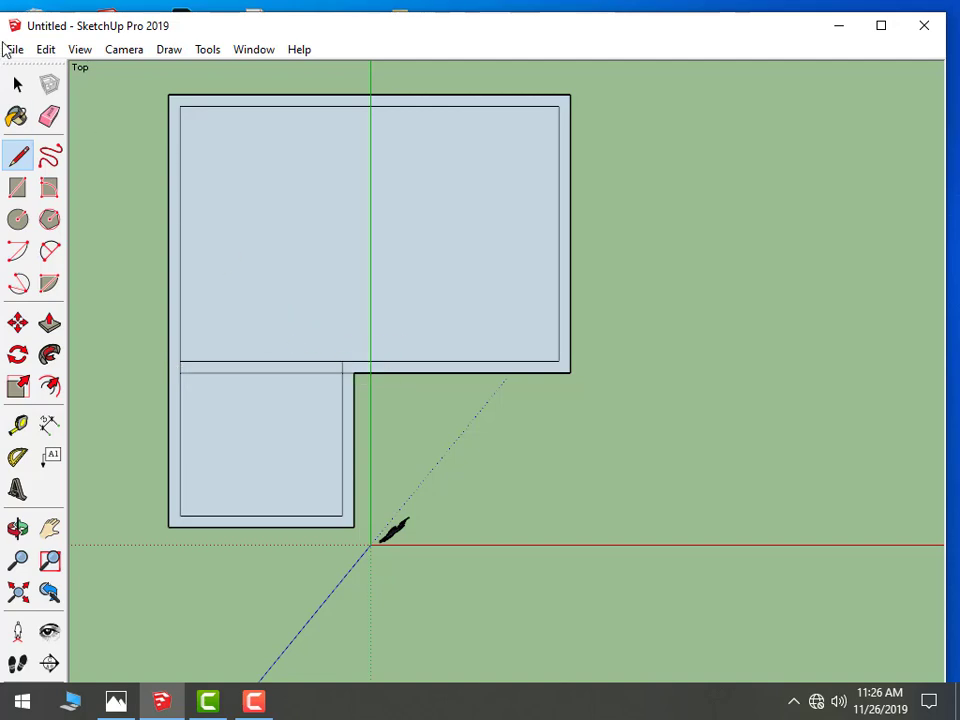
left_click(49, 322)
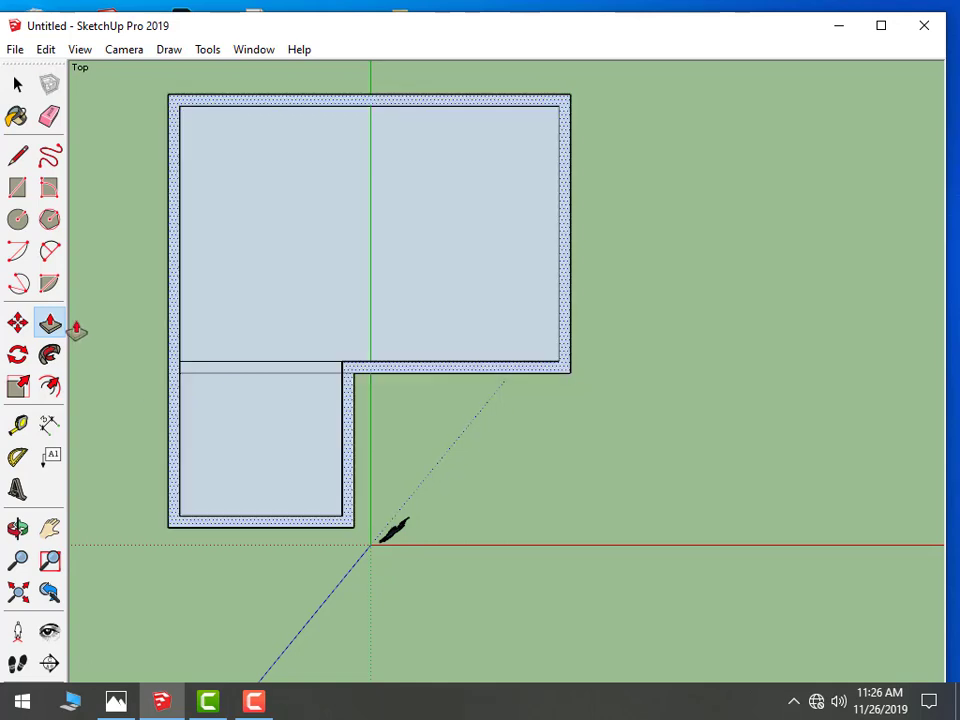
Push/Pull the wall ring up into 3D walls at their set height
left_click(174, 340)
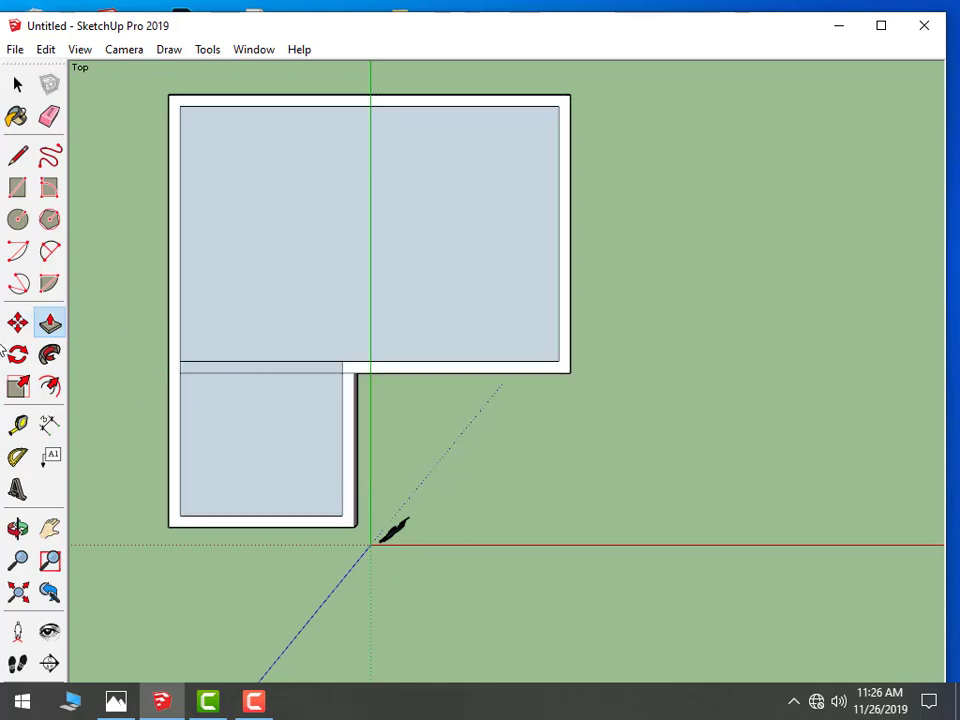
left_click(80, 250)
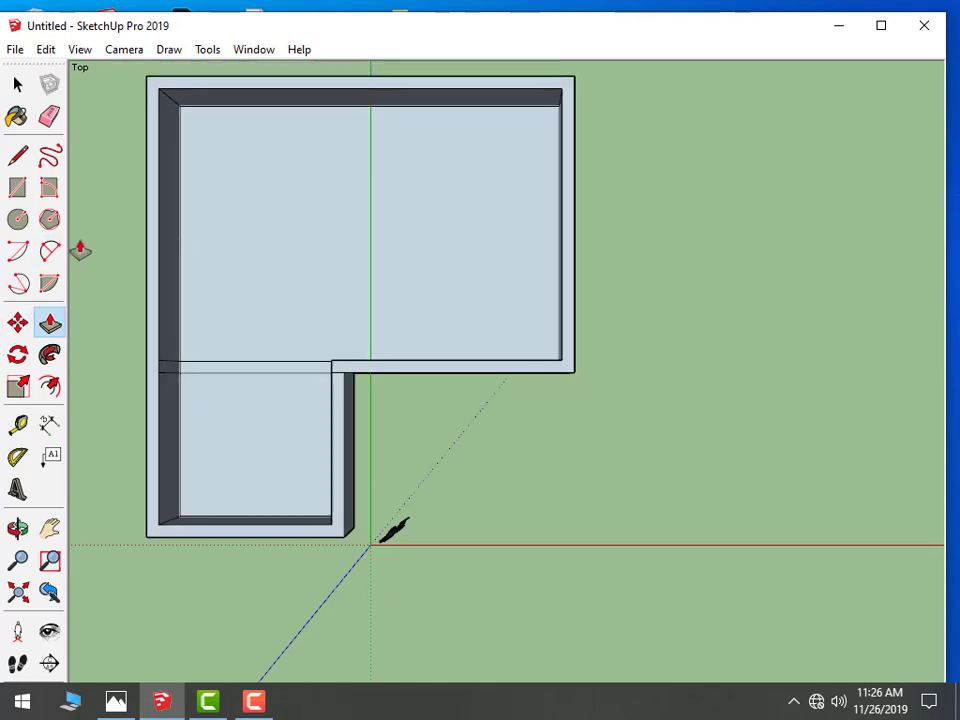
scroll(133, 319, "up", 2)
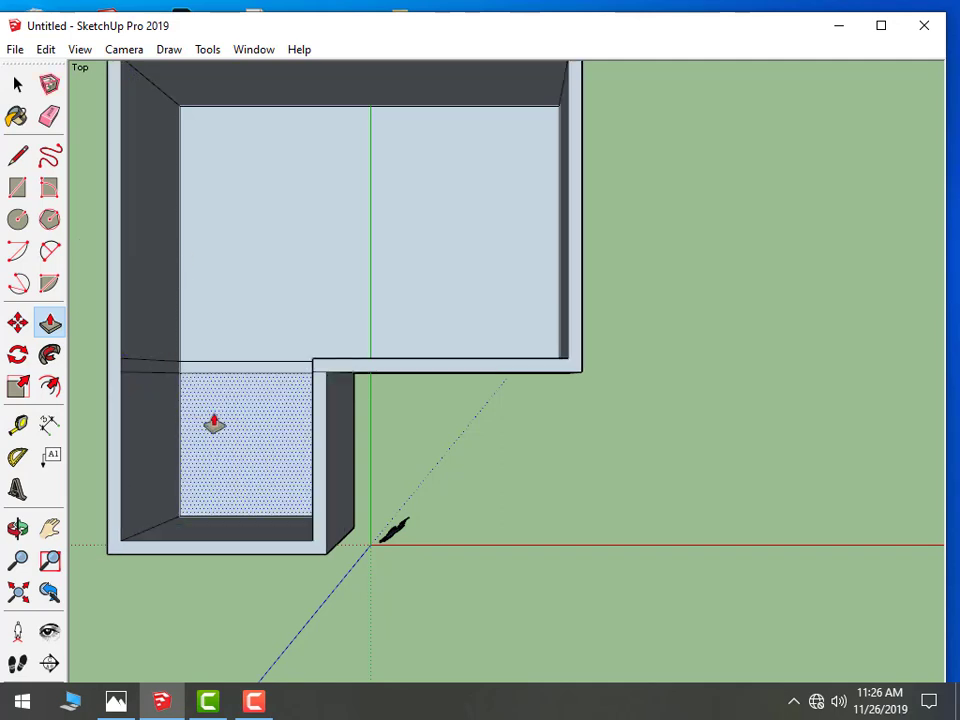
scroll(276, 409, "down", 3)
scroll(321, 433, "down", 2)
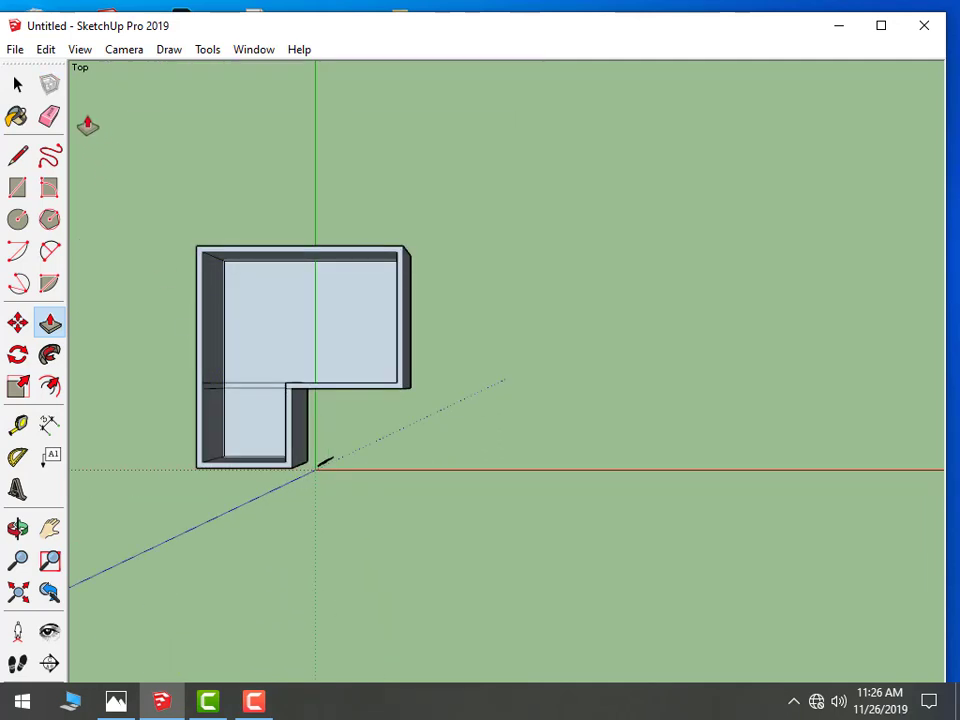
Select both room floors and push the dividing strip out to the left outer wall
left_click(17, 86)
left_click(245, 330)
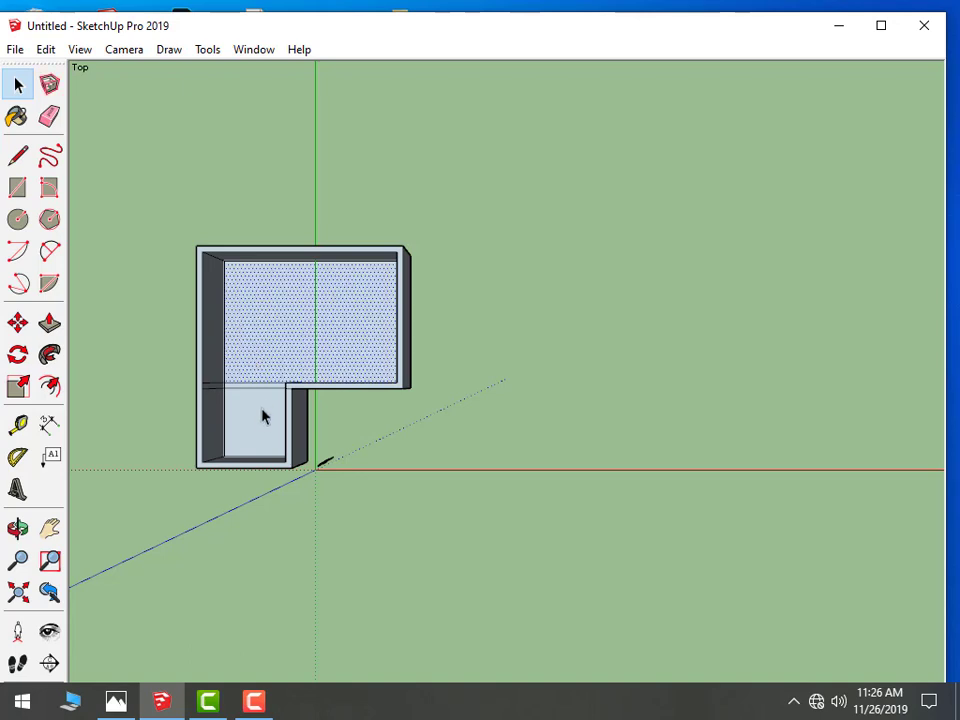
left_click(253, 423, "shift")
scroll(257, 400, "up", 1)
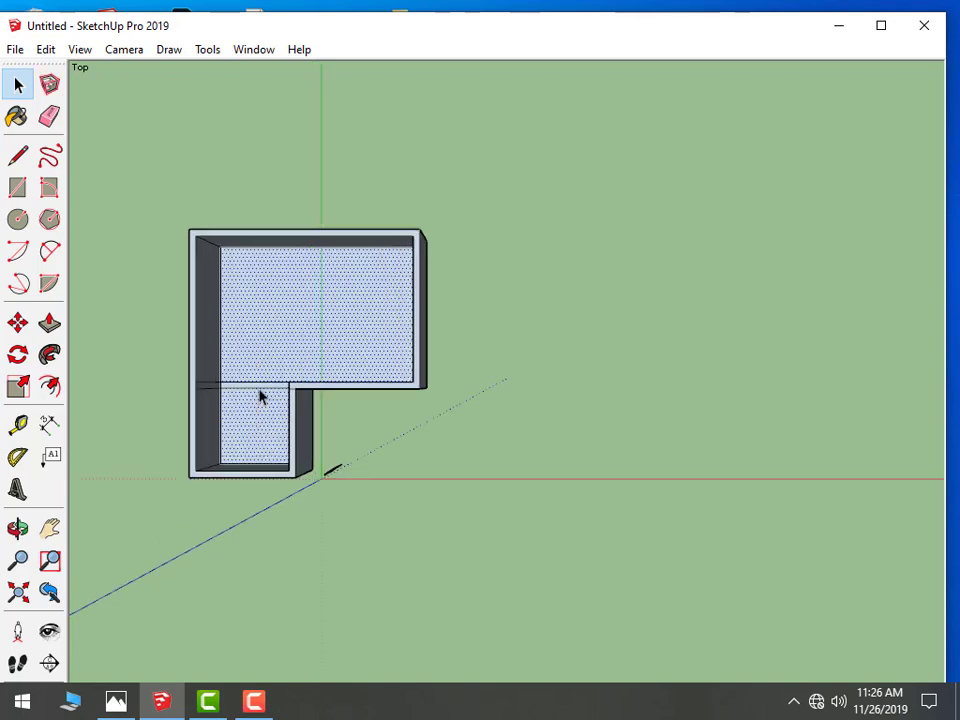
scroll(255, 393, "up", 2)
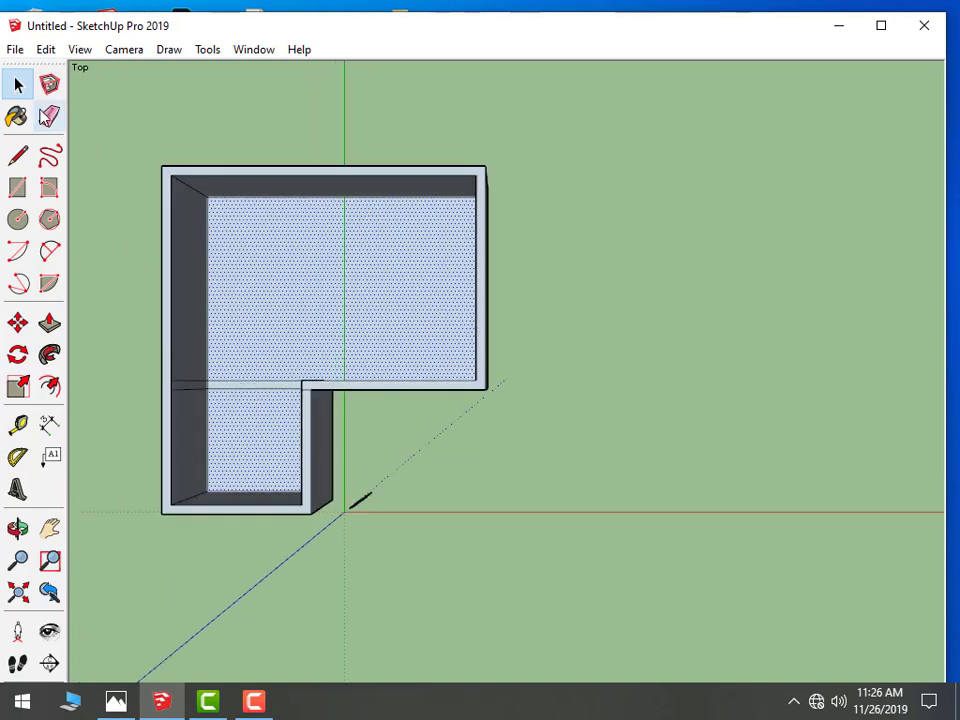
left_click(56, 335)
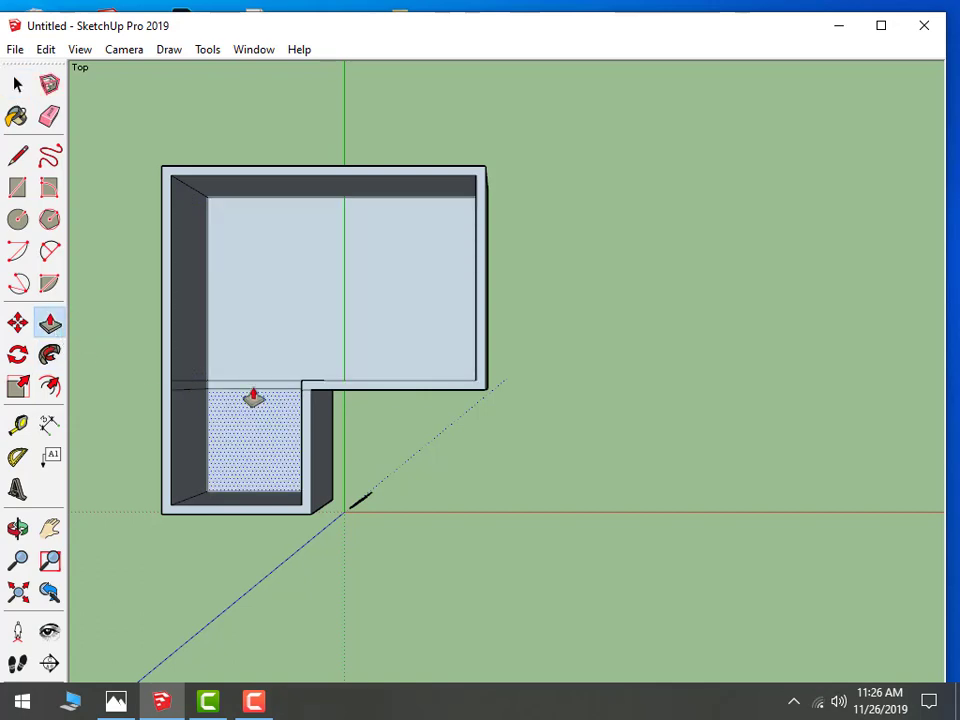
left_click_drag(236, 397, 229, 392)
scroll(229, 392, "up", 2)
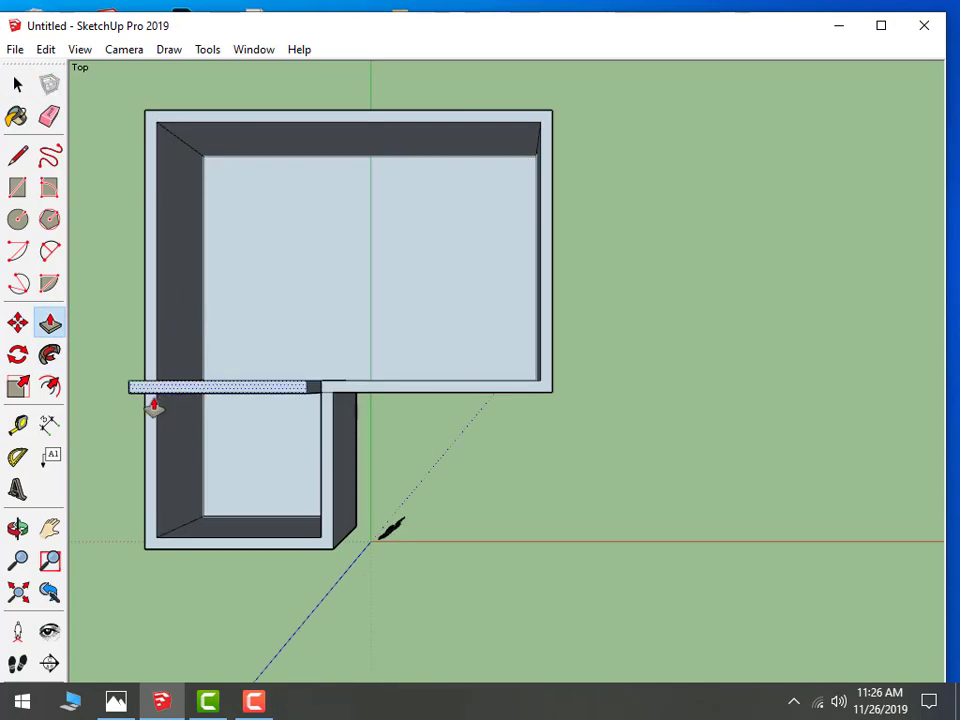
mouse_move(153, 405)
left_mouse_down()
mouse_move(138, 411)
mouse_move(171, 381)
left_mouse_up()
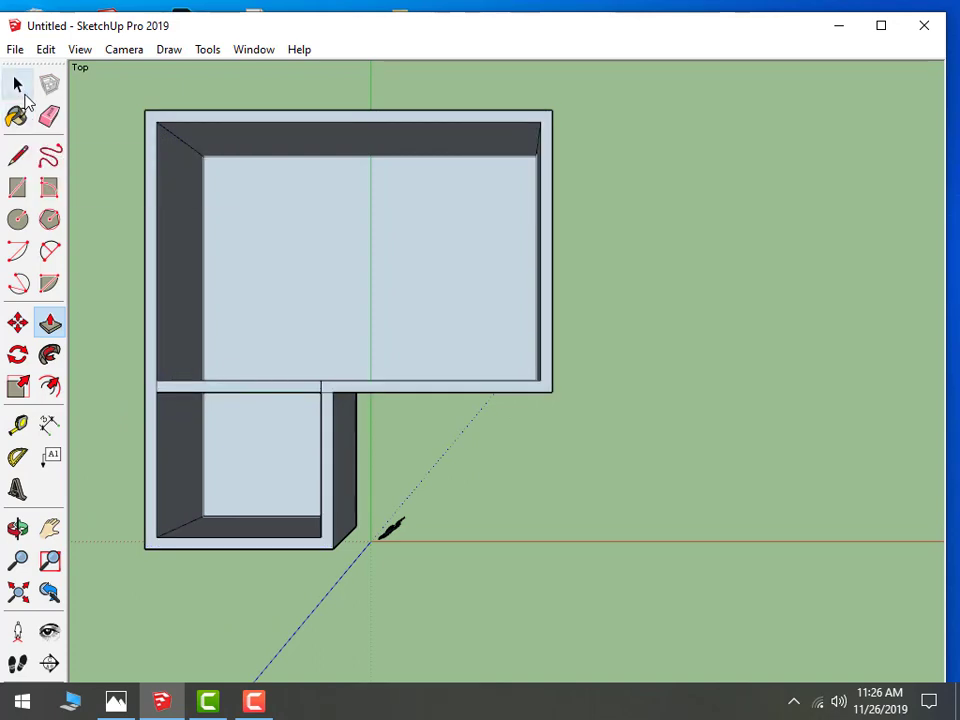
left_click(18, 85)
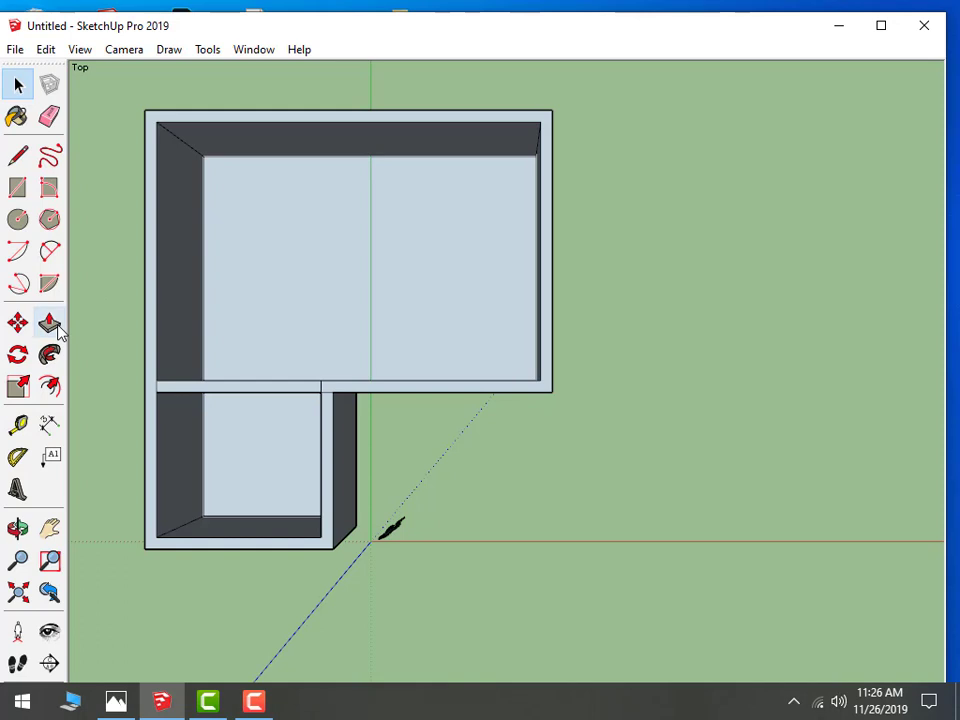
left_click(280, 352)
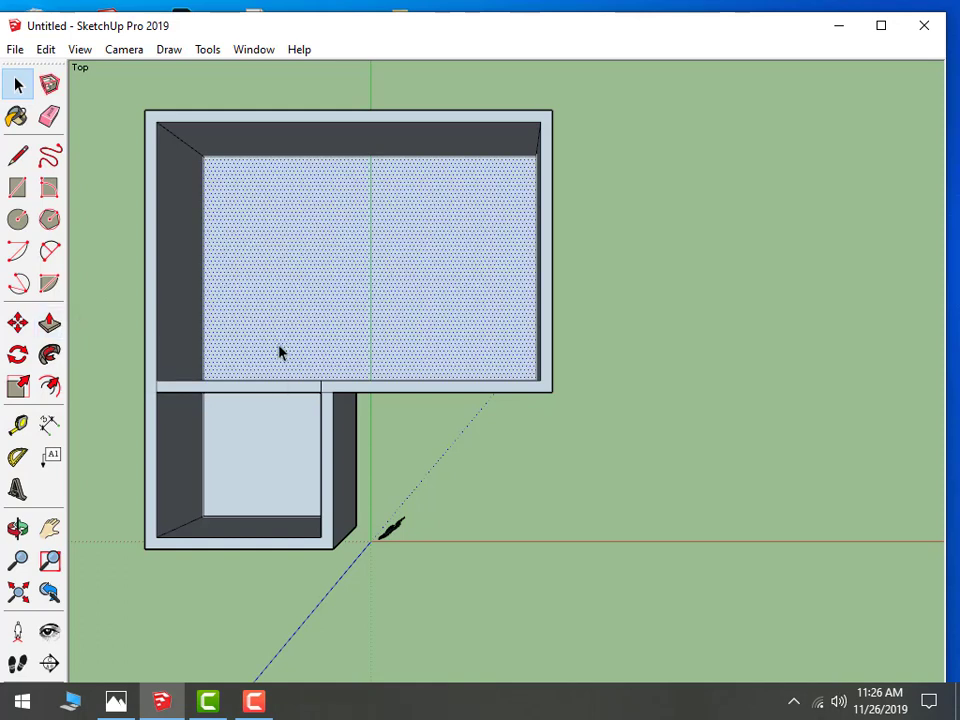
Move both selected room floors up flush with the wall tops
left_click(267, 441, "shift")
left_click(18, 322)
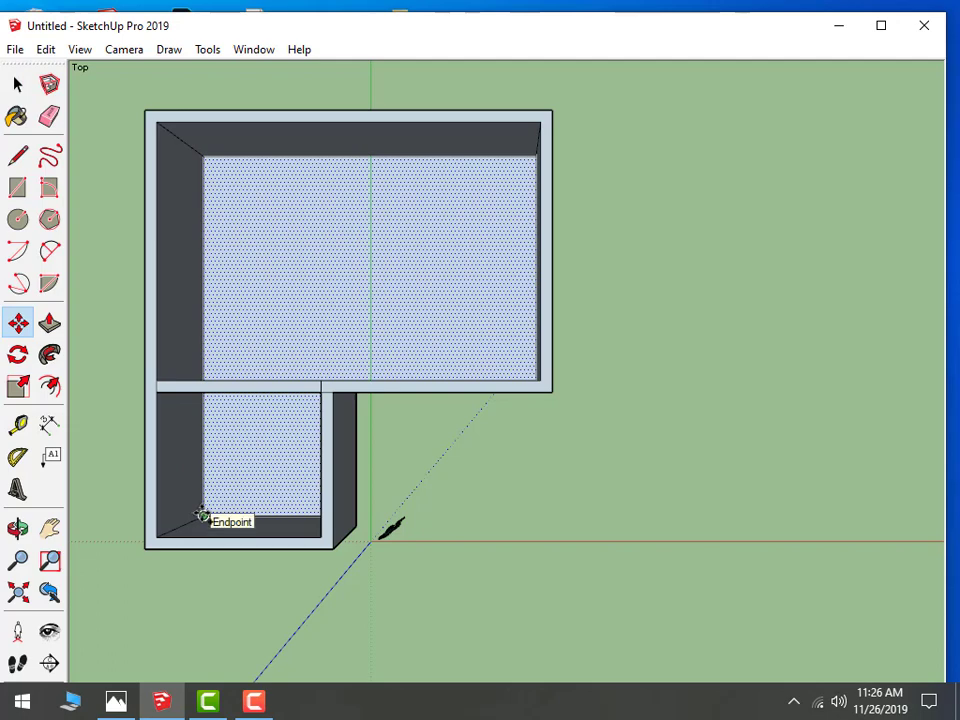
left_click(158, 536)
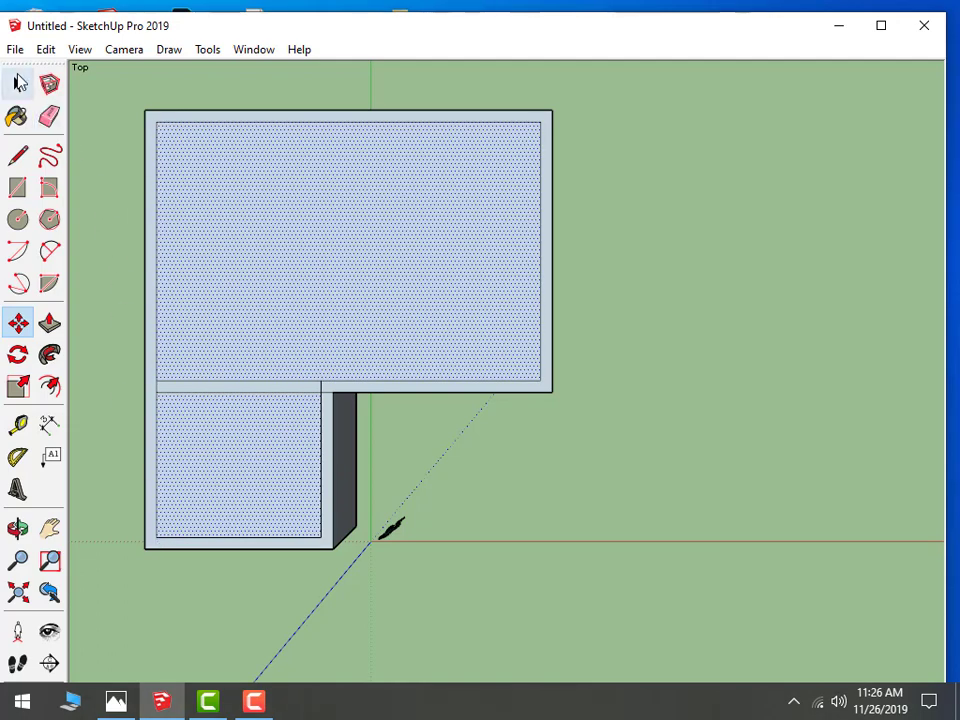
left_click(18, 84)
scroll(560, 340, "down", 2)
scroll(583, 360, "down", 2)
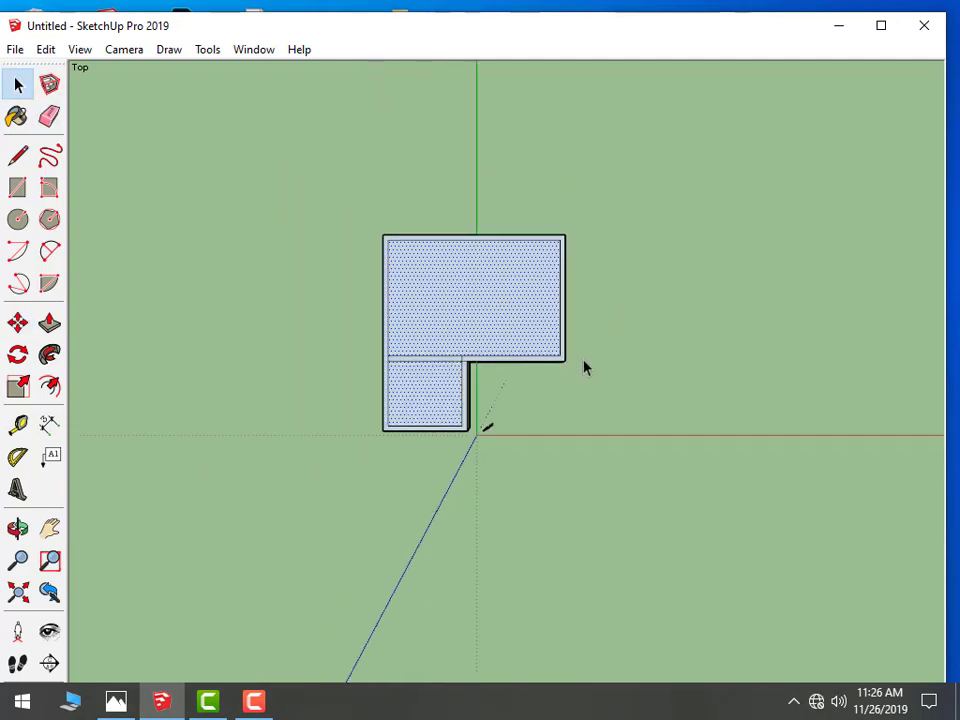
Save the model as 'viji 2'
key("ctrl+s")
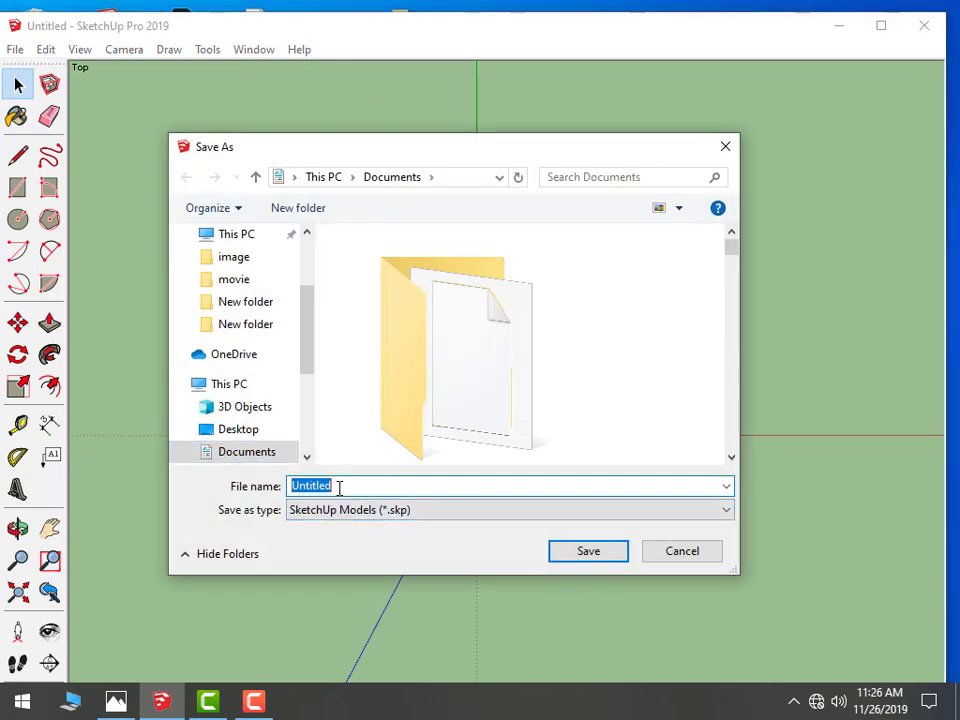
type("vi")
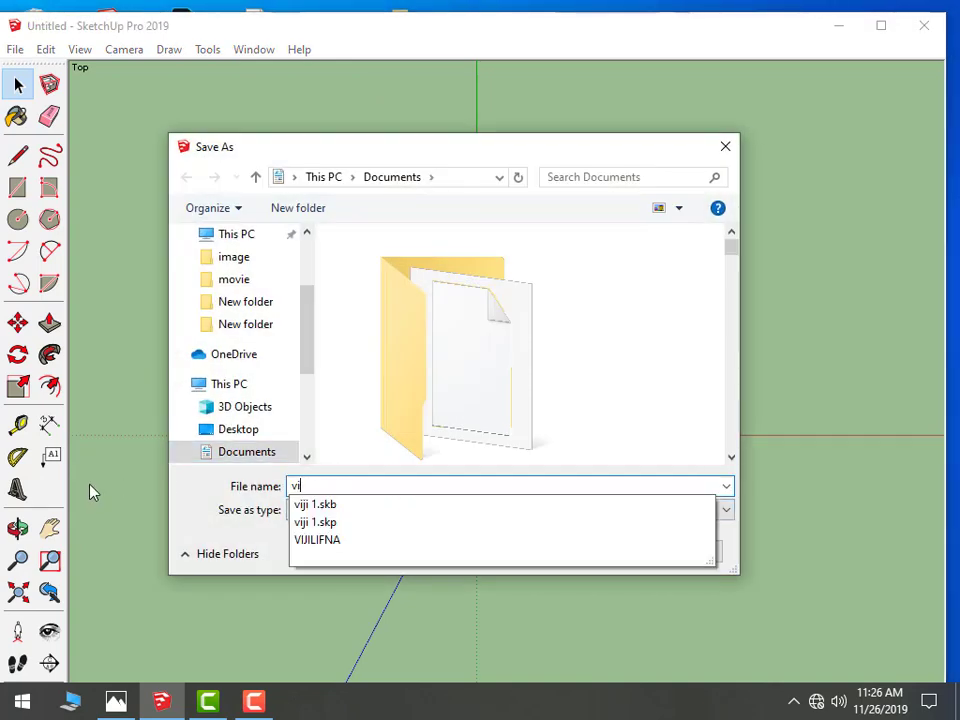
type("ji 2")
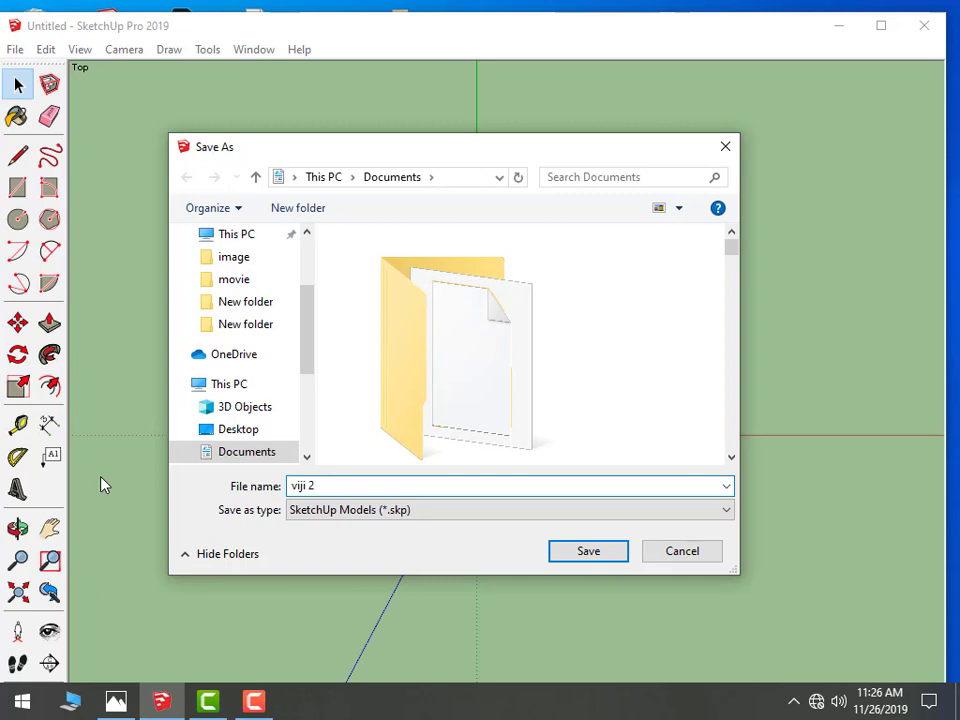
left_click(589, 551)
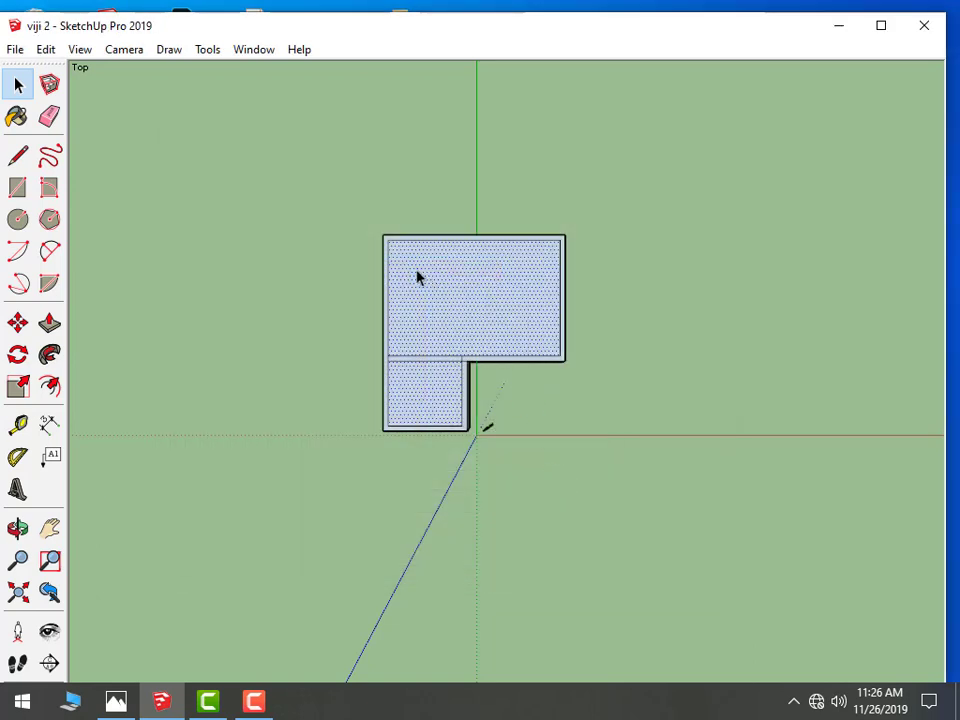
Window-select the whole model and Ctrl-Move a copy from its base corner onto its top
scroll(398, 300, "down", 1)
left_click_drag(362, 208, 582, 445)
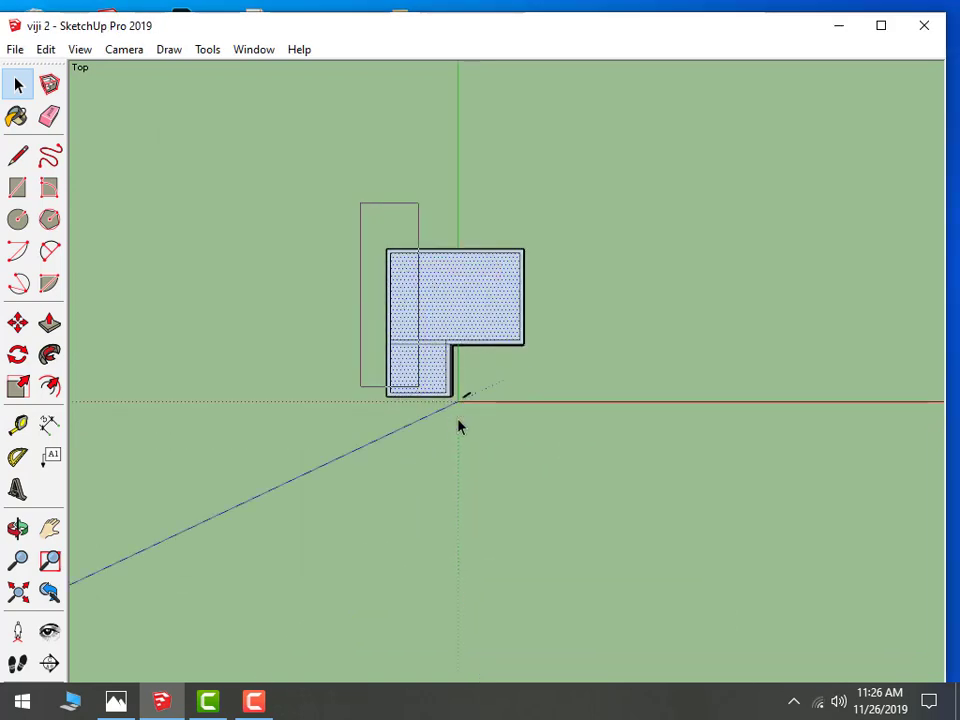
scroll(492, 424, "up", 2)
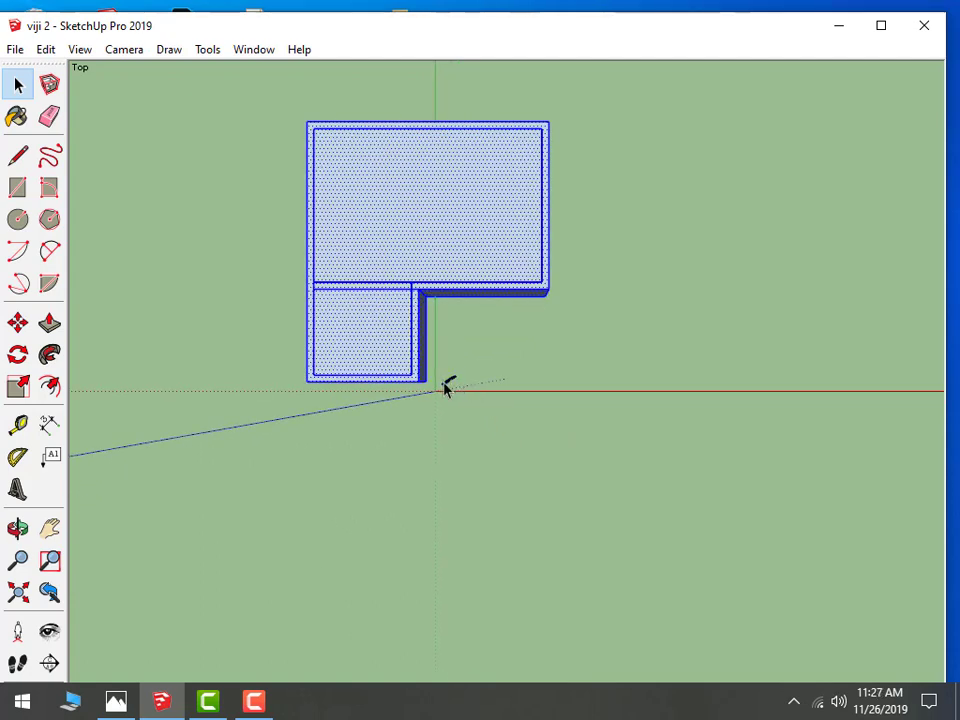
left_click(18, 323)
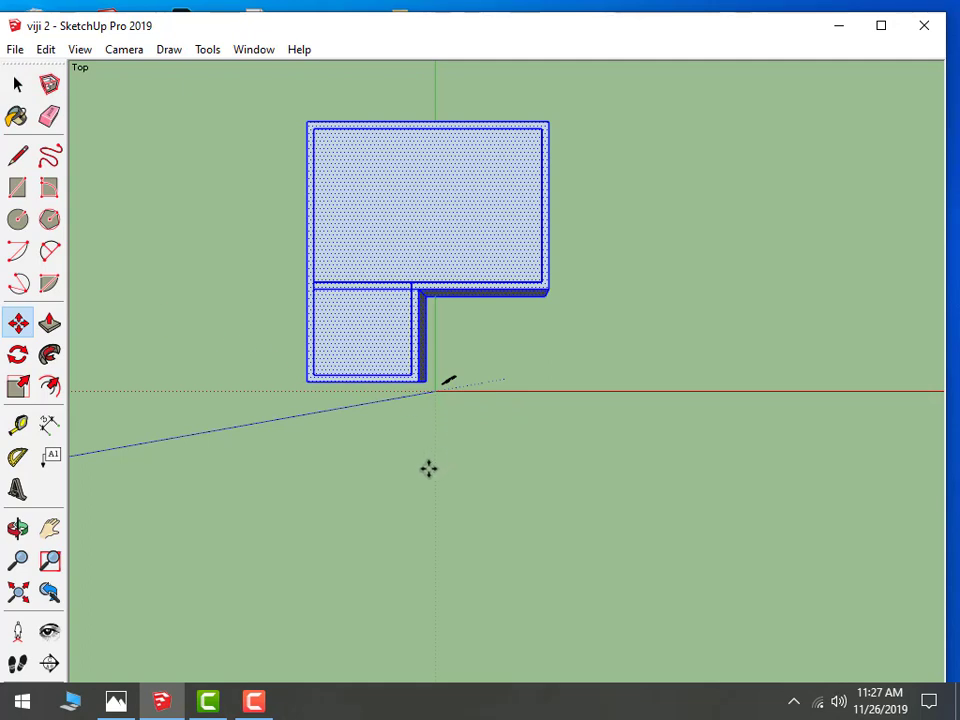
middle_click_drag(425, 468, 474, 231)
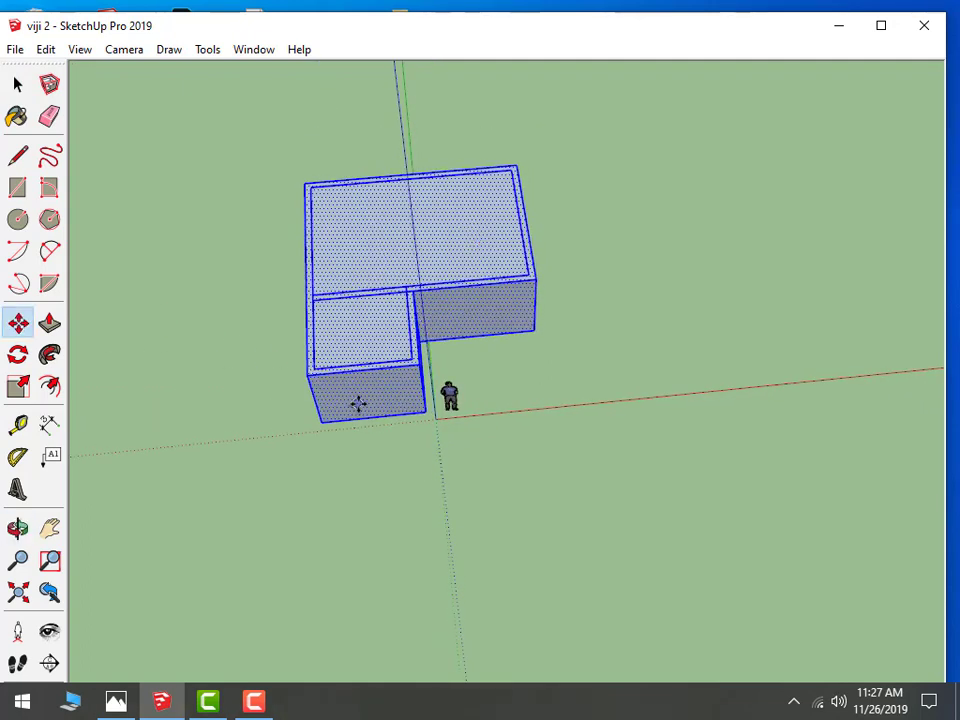
left_click(320, 426)
key("ctrl")
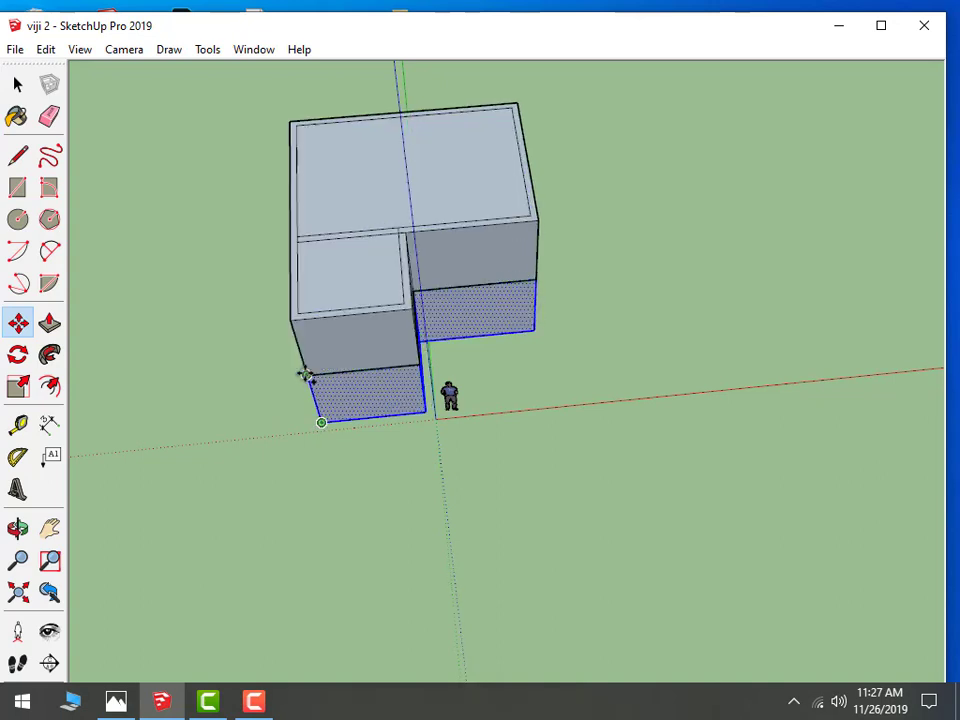
left_click(308, 372)
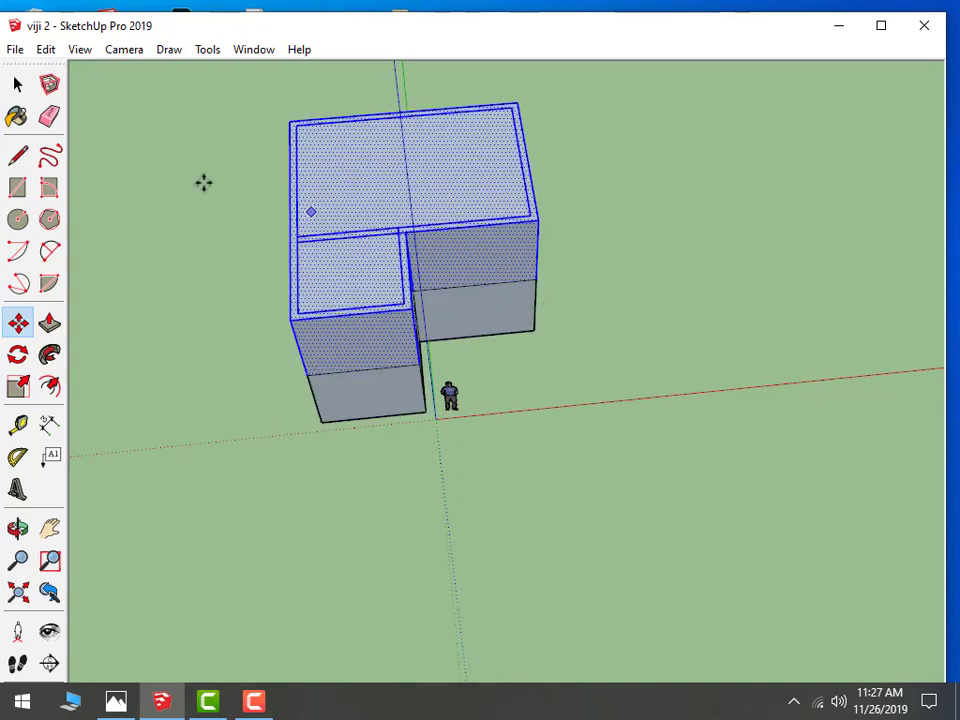
Clear the selection and orbit to inspect the stacked two-storey model
key("ctrl+t")
middle_click_drag(842, 354, 690, 456)
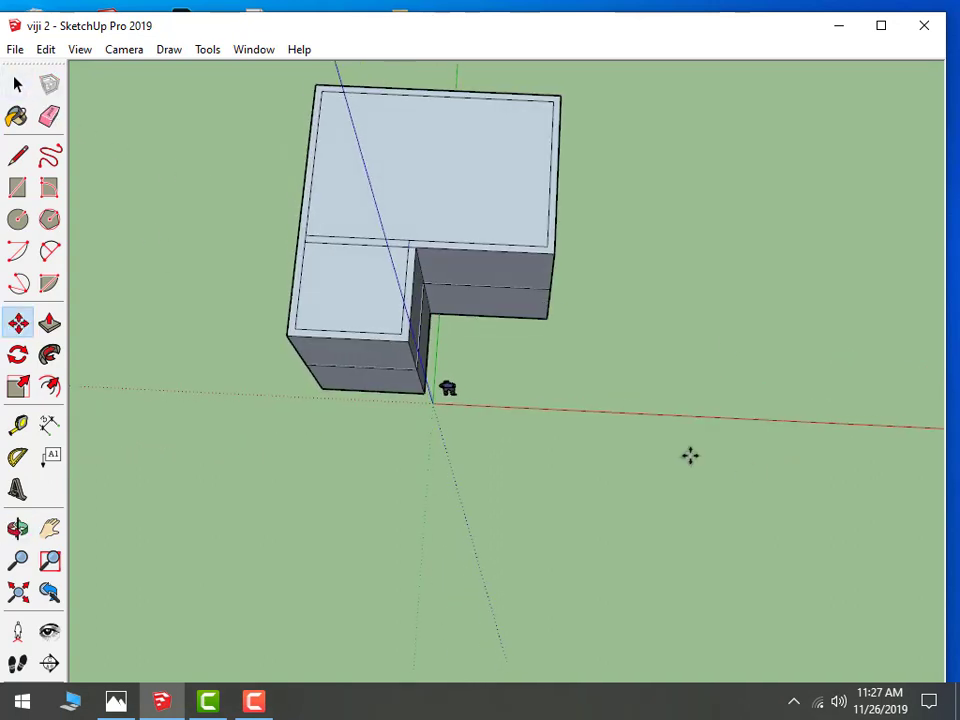
scroll(236, 399, "up", 1)
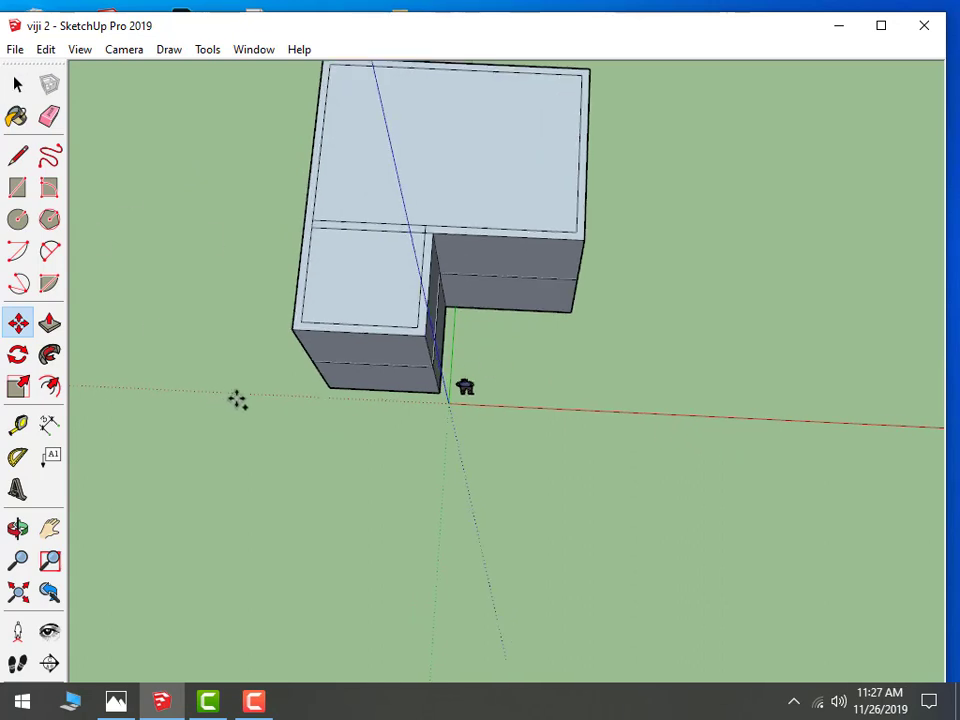
mouse_move(236, 399)
middle_mouse_down()
mouse_move(411, 446)
mouse_move(390, 400)
middle_mouse_up()
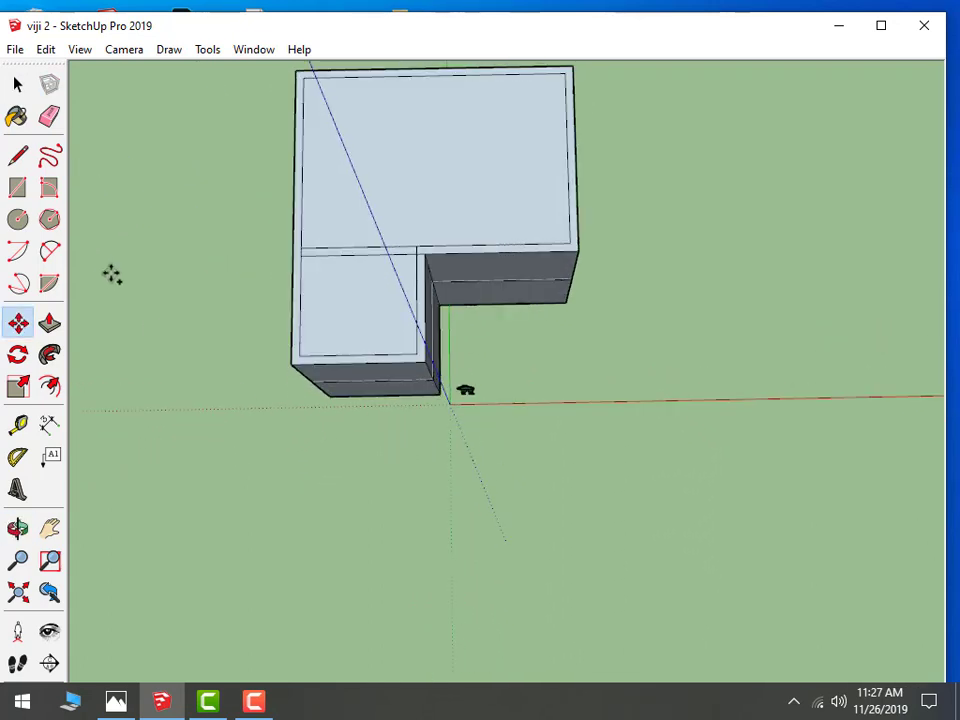
Push/Pull the thin strip face outward into a projecting slab and orbit to check it
left_click(47, 325)
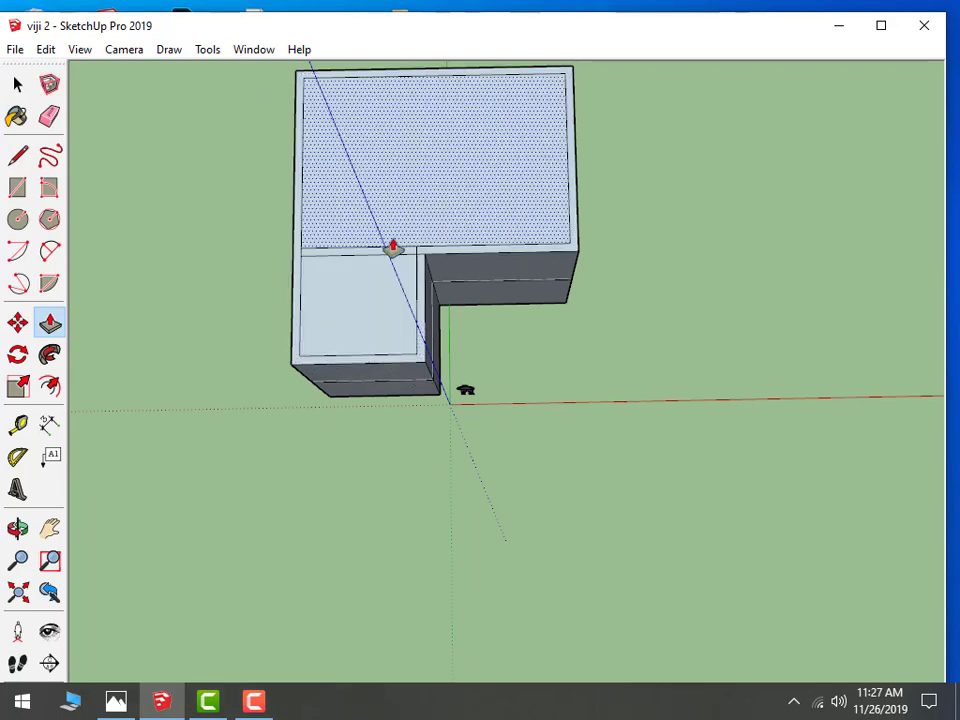
scroll(365, 262, "up", 3)
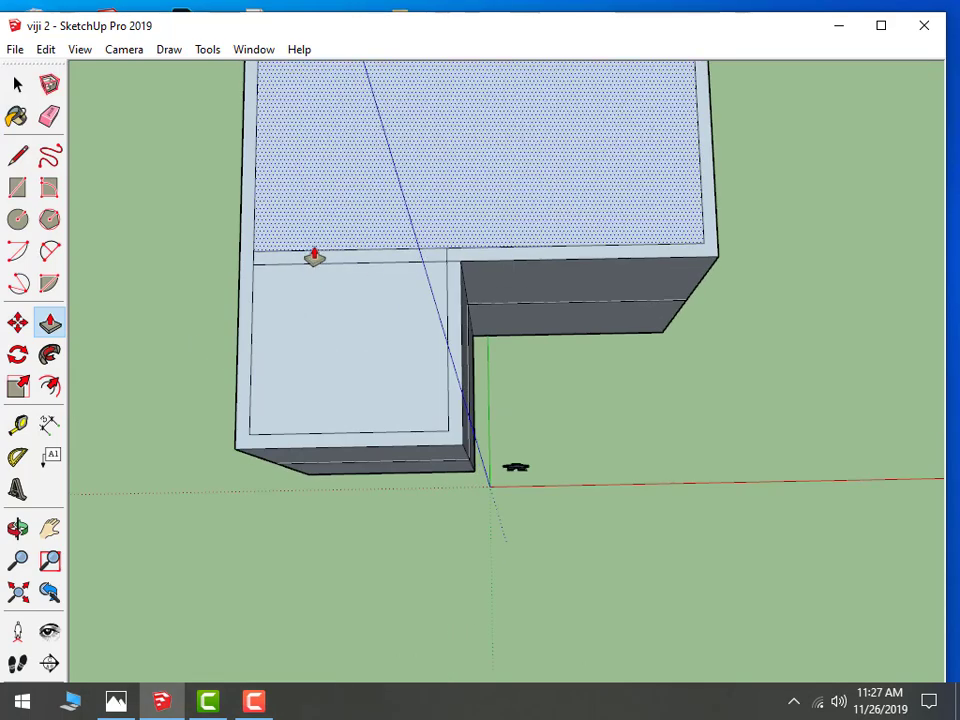
left_click_drag(314, 262, 271, 247)
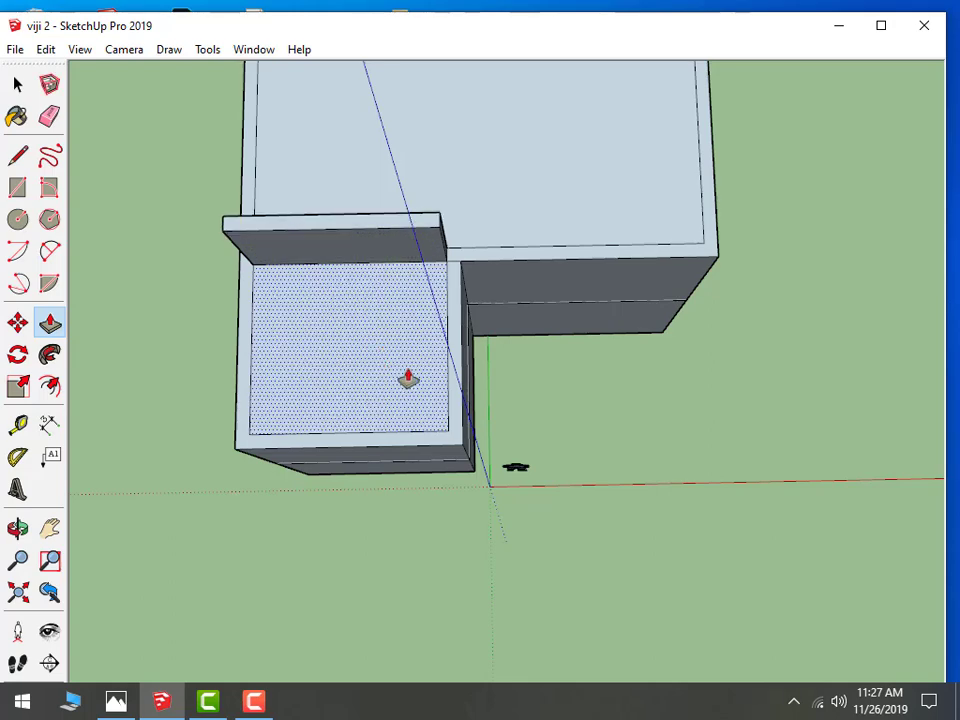
middle_click_drag(407, 377, 343, 307)
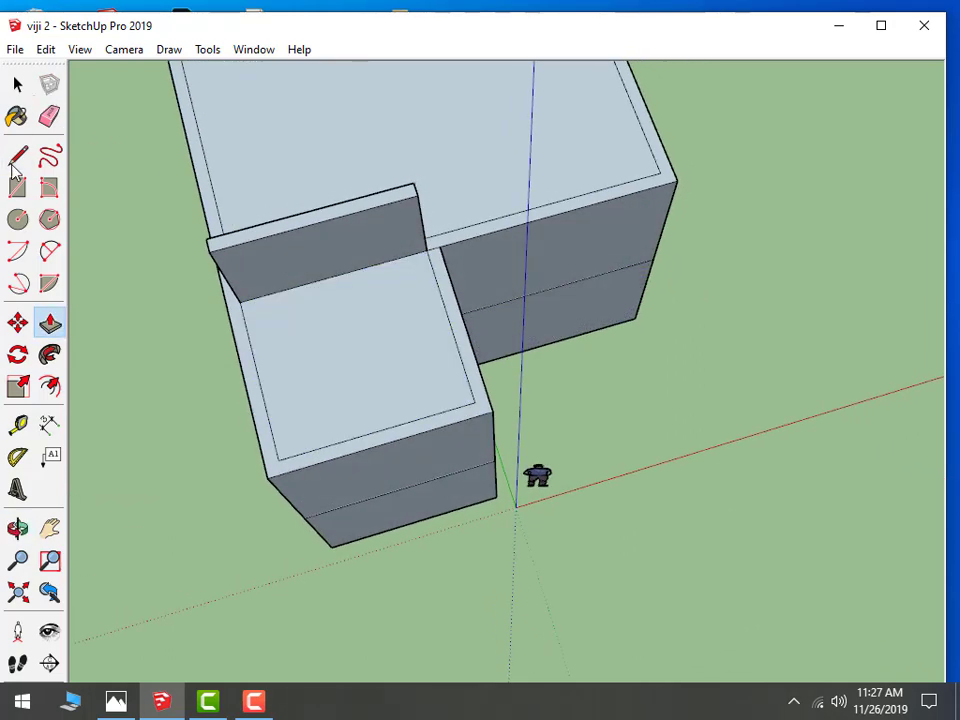
left_click(17, 157)
From Top view, raise the small corner face and push the adjoining side strip down
mouse_move(167, 249)
middle_mouse_down()
mouse_move(272, 304)
mouse_move(591, 238)
mouse_move(297, 440)
middle_mouse_up()
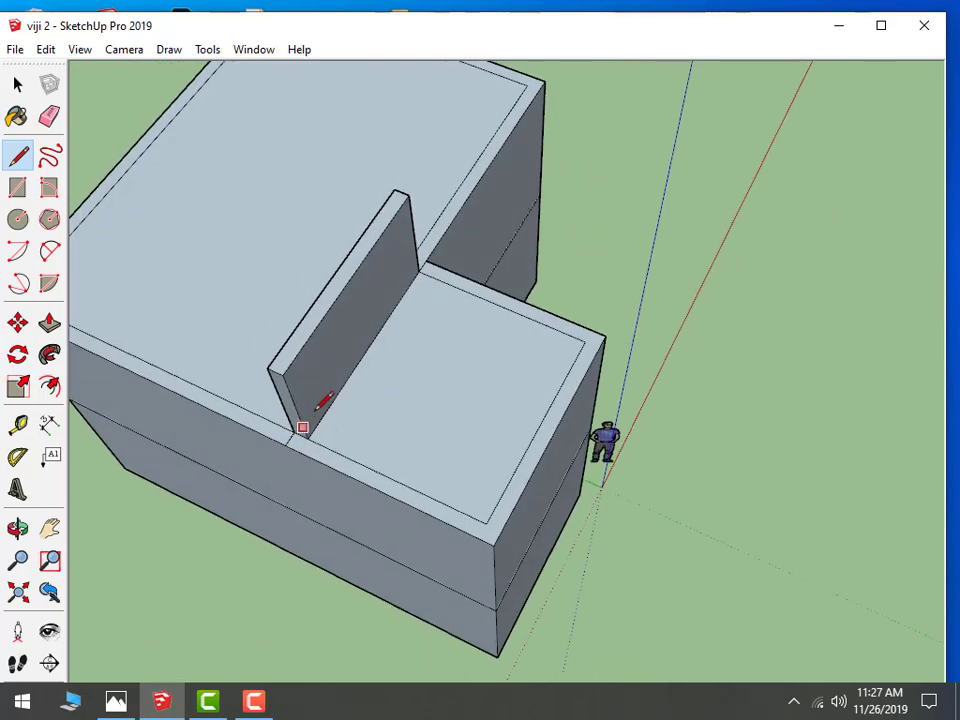
key("F2")
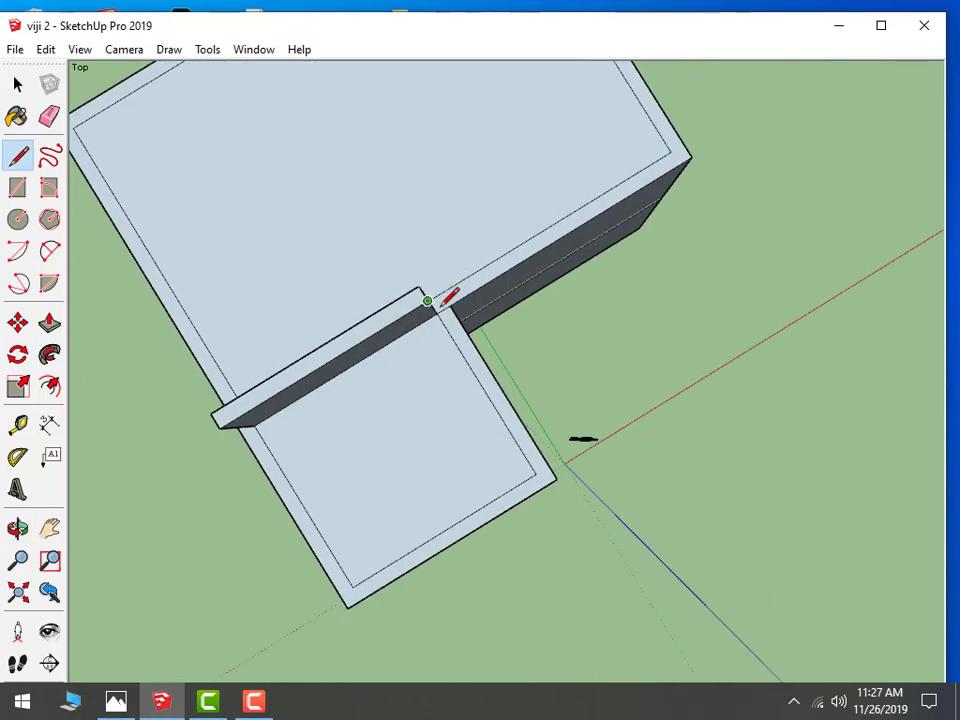
scroll(455, 302, "up", 3)
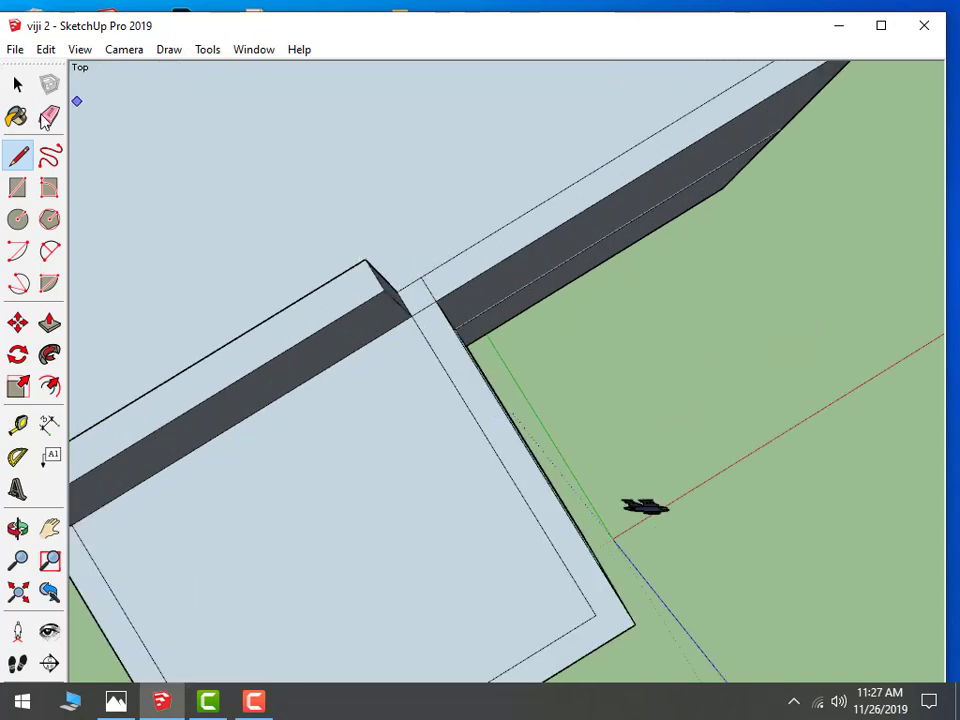
left_click(50, 324)
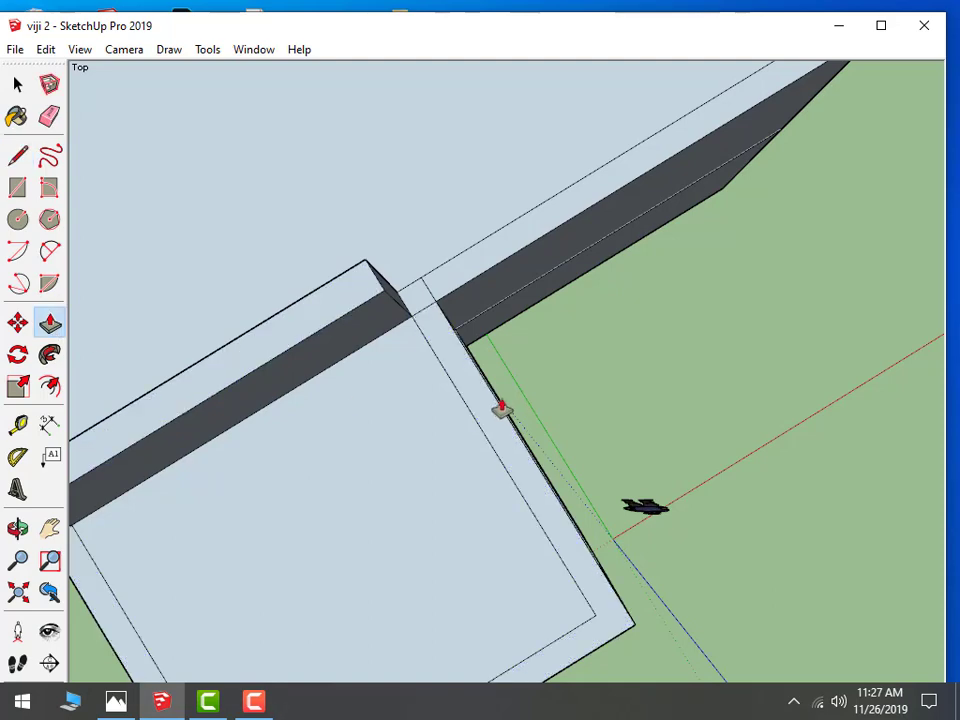
left_click(423, 296)
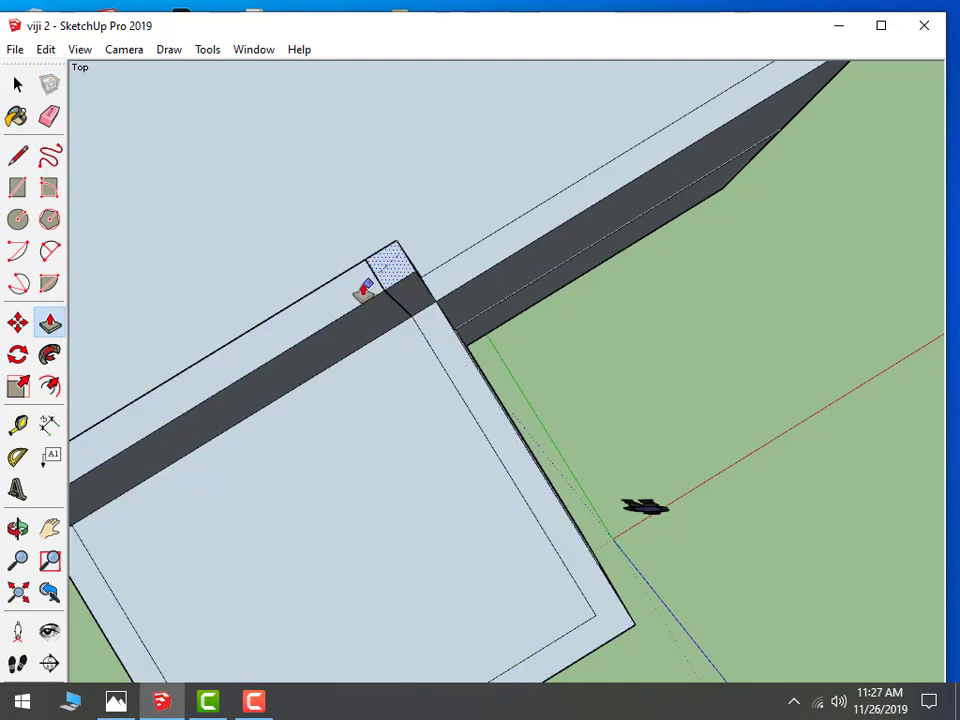
left_click(364, 288)
left_click(479, 398)
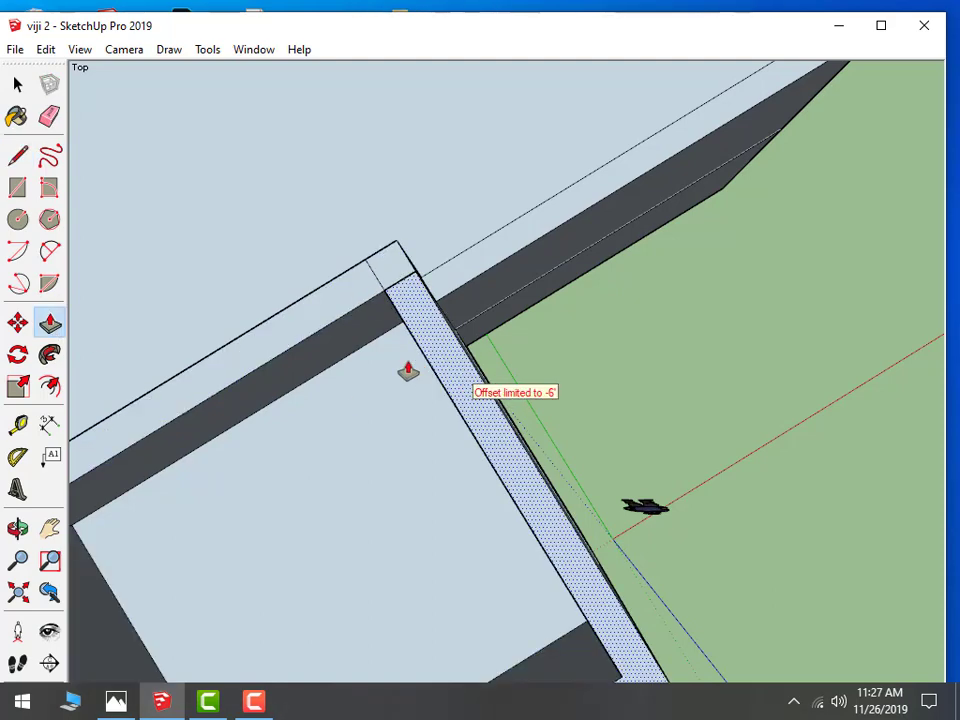
left_click(407, 371)
mouse_move(649, 270)
middle_mouse_down()
mouse_move(723, 285)
mouse_move(602, 256)
mouse_move(699, 315)
mouse_move(654, 167)
mouse_move(748, 381)
mouse_move(662, 168)
mouse_move(705, 399)
mouse_move(821, 154)
mouse_move(662, 274)
mouse_move(670, 333)
middle_mouse_up()
View the model from below and try extruding the L-shaped wall ring, then undo it
key("ctrl+shift+b")
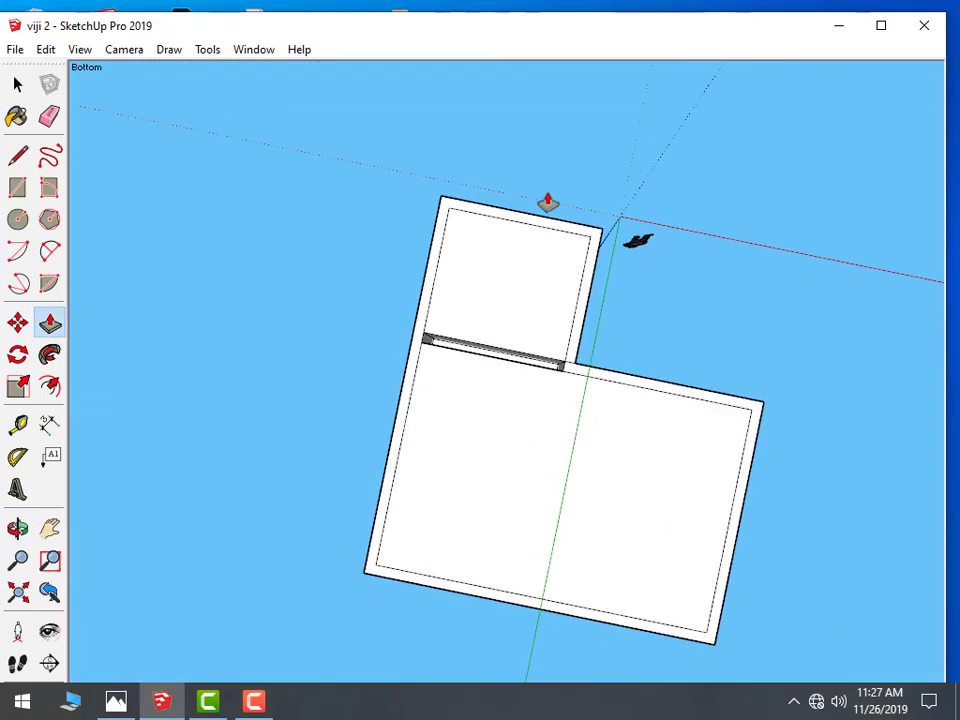
middle_click_drag(278, 186, 343, 287)
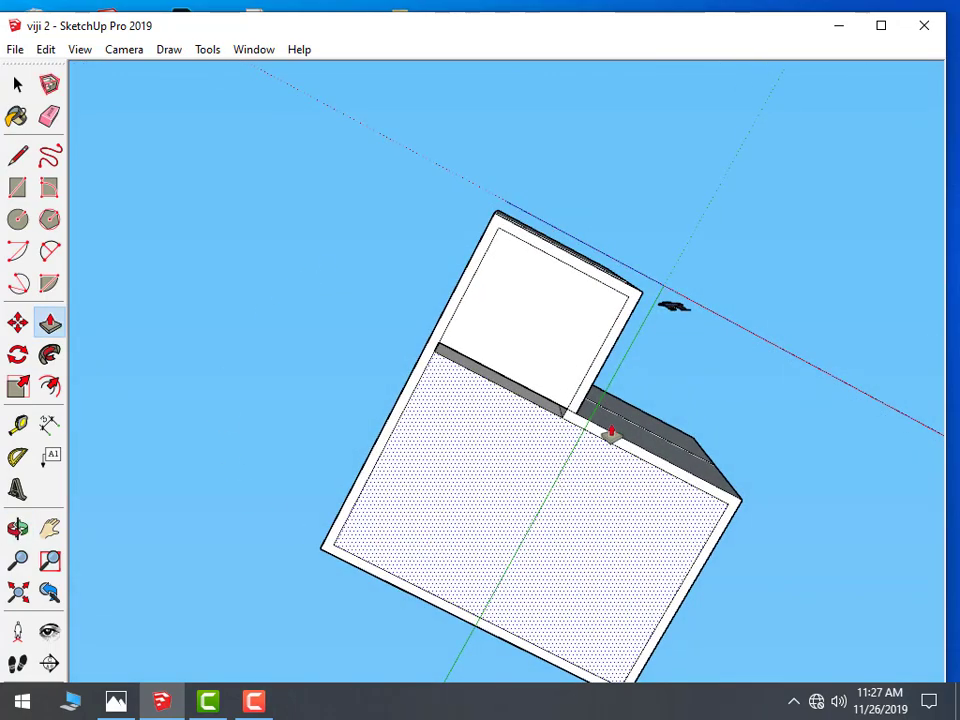
middle_click_drag(611, 435, 832, 229)
mouse_move(832, 229)
left_mouse_down()
mouse_move(696, 203)
mouse_move(598, 368)
mouse_move(521, 394)
left_mouse_up()
key("p")
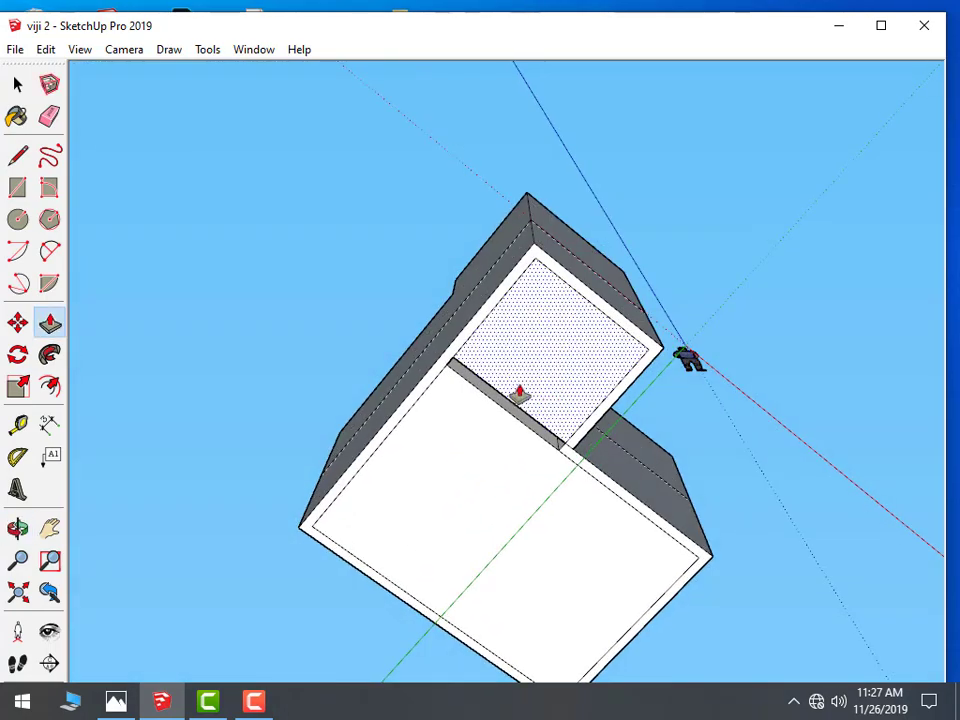
left_click(18, 155)
scroll(480, 358, "up", 1)
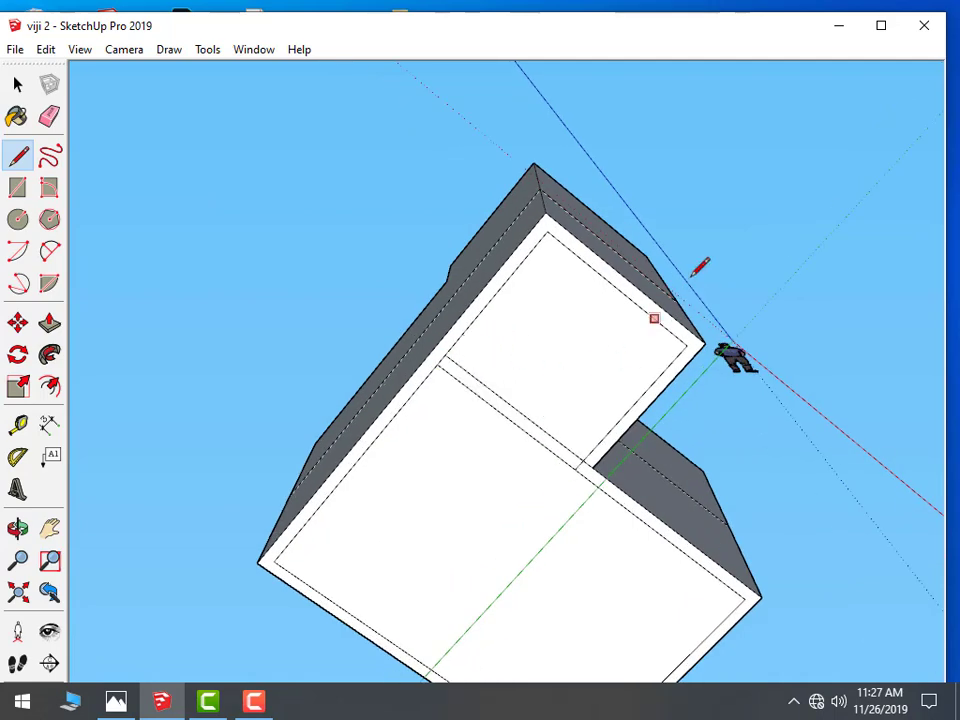
mouse_move(700, 266)
middle_mouse_down()
mouse_move(810, 360)
mouse_move(822, 407)
mouse_move(634, 358)
middle_mouse_up()
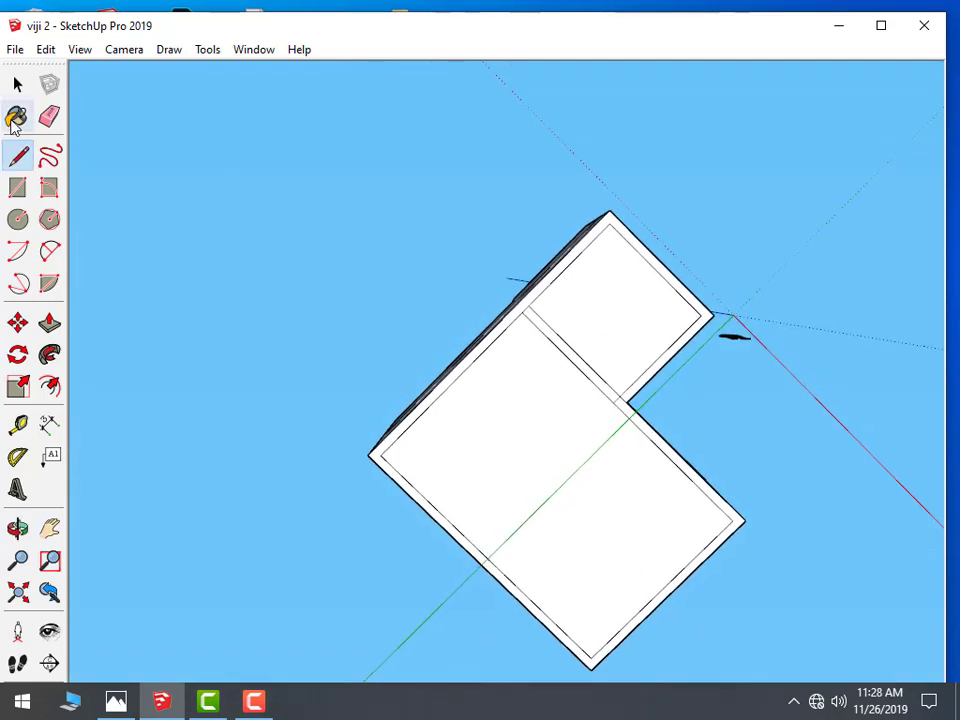
left_click(49, 322)
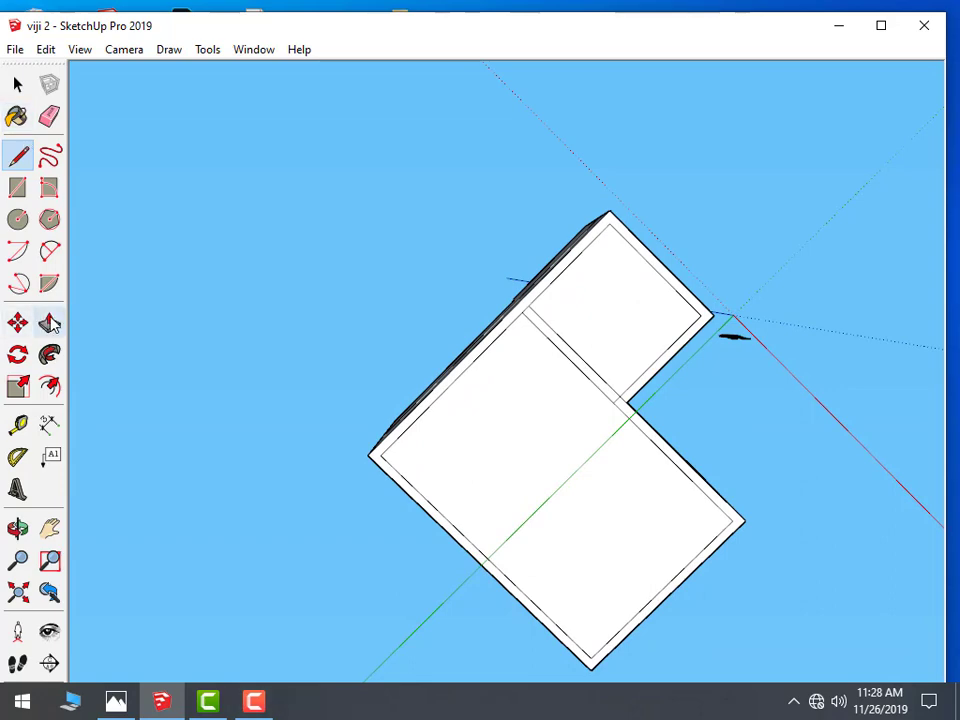
key("Return")
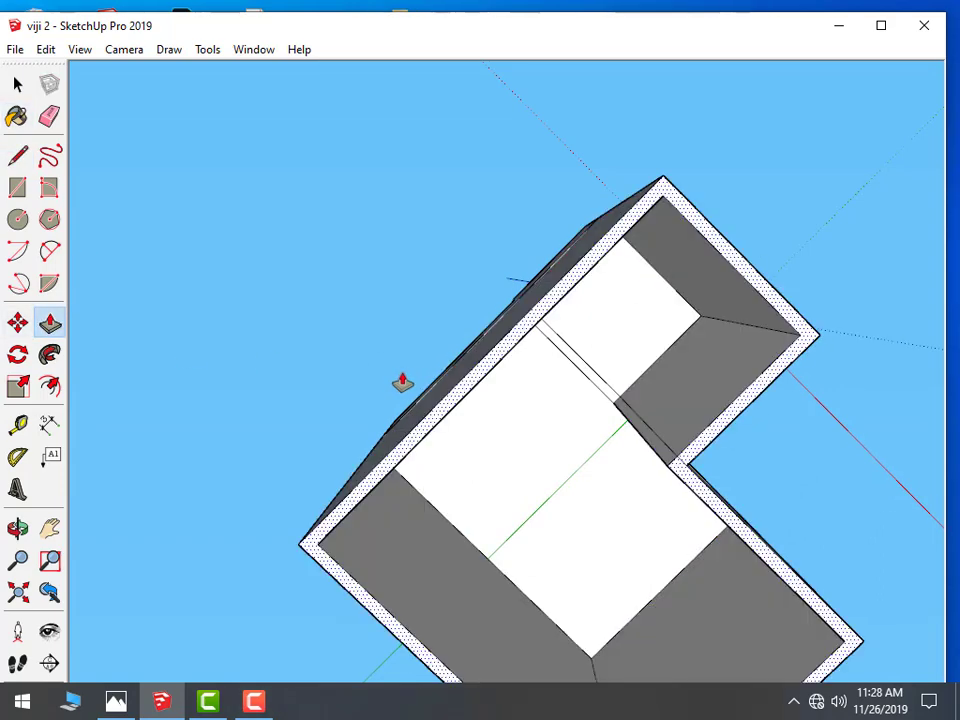
key("ctrl+z")
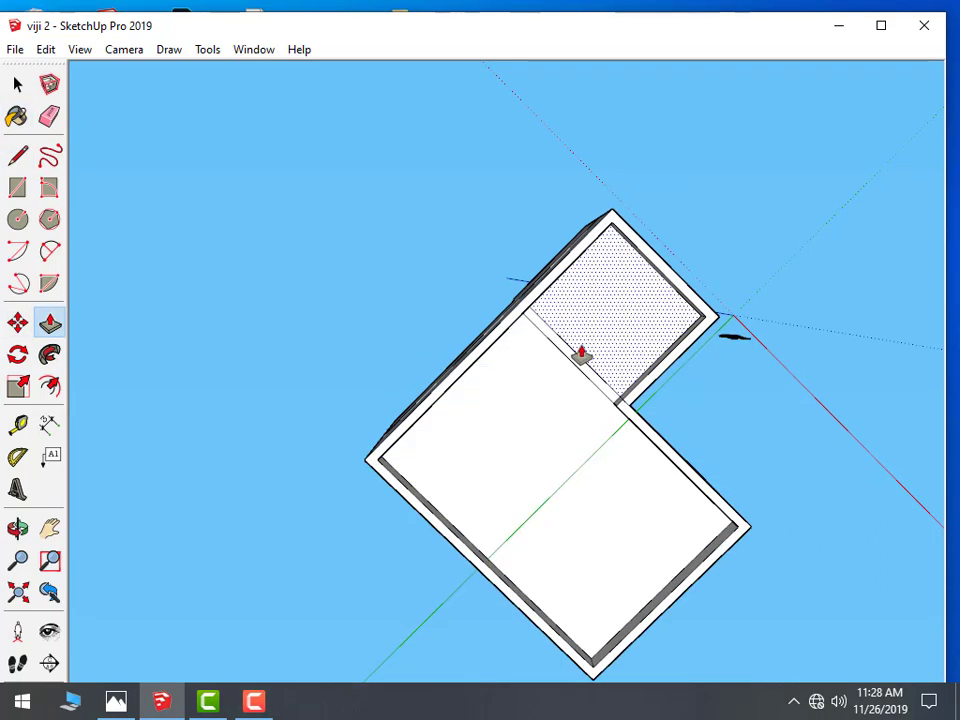
scroll(579, 349, "down", 2)
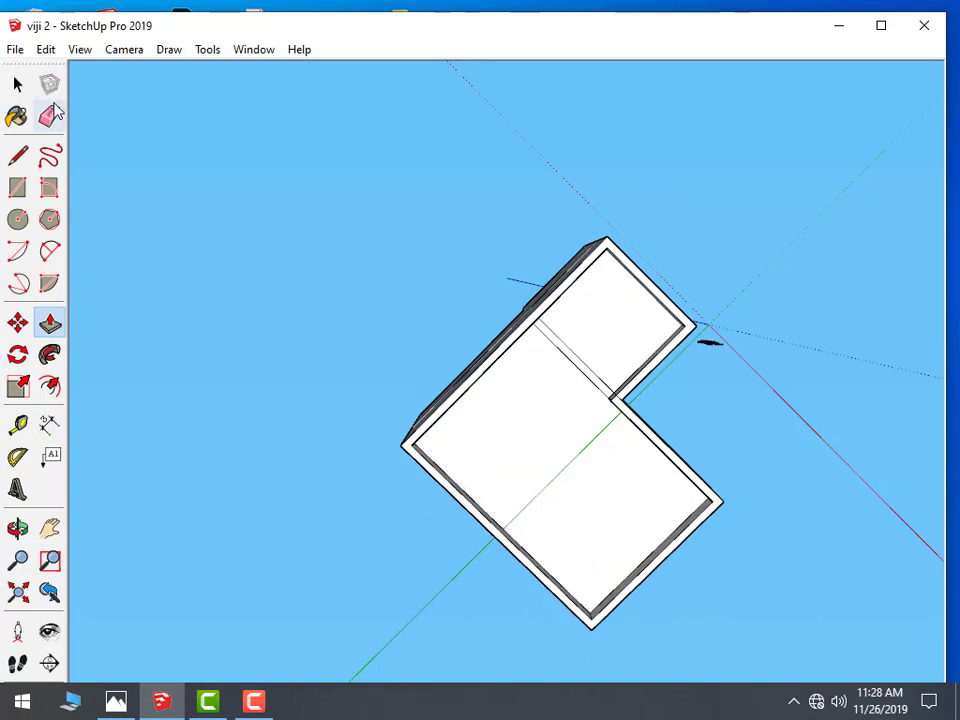
Select both parts of the underside L face and the two dividing edges
left_click(17, 85)
left_click(607, 308)
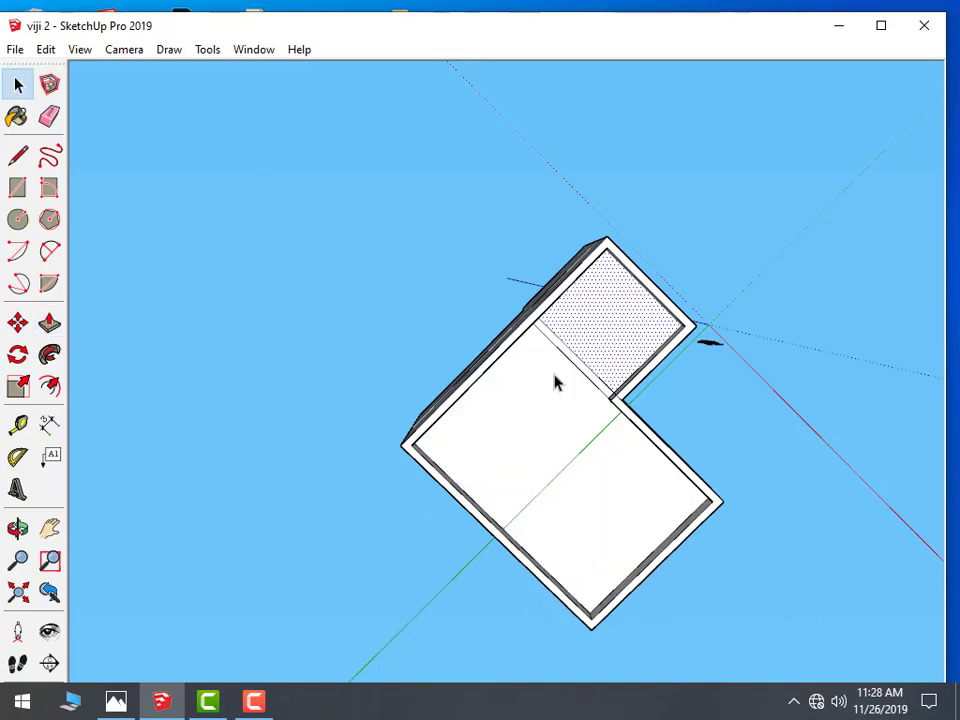
left_click(558, 383, "ctrl")
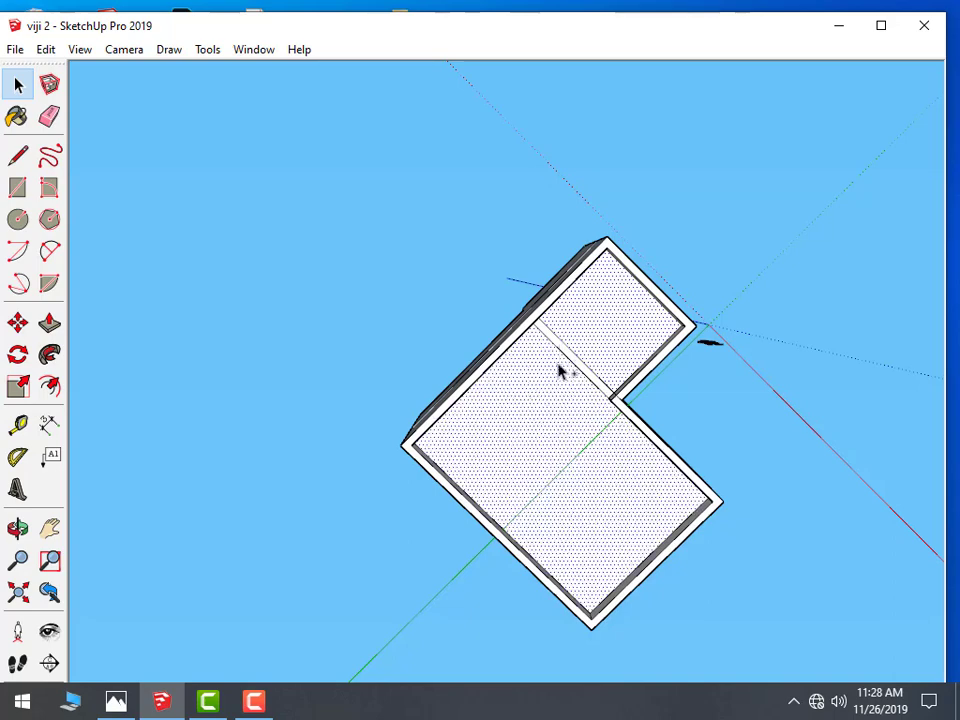
left_click(563, 352, "ctrl")
scroll(564, 350, "up", 2)
left_click(562, 357, "ctrl")
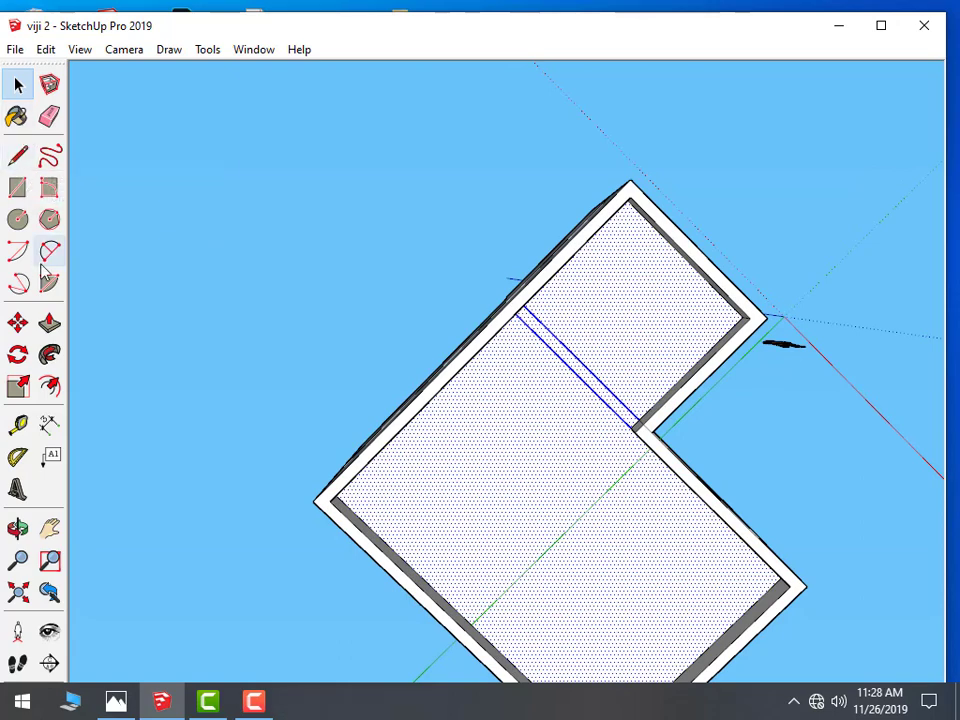
Move the selected underside face flush with the outer wall corner
left_click(17, 322)
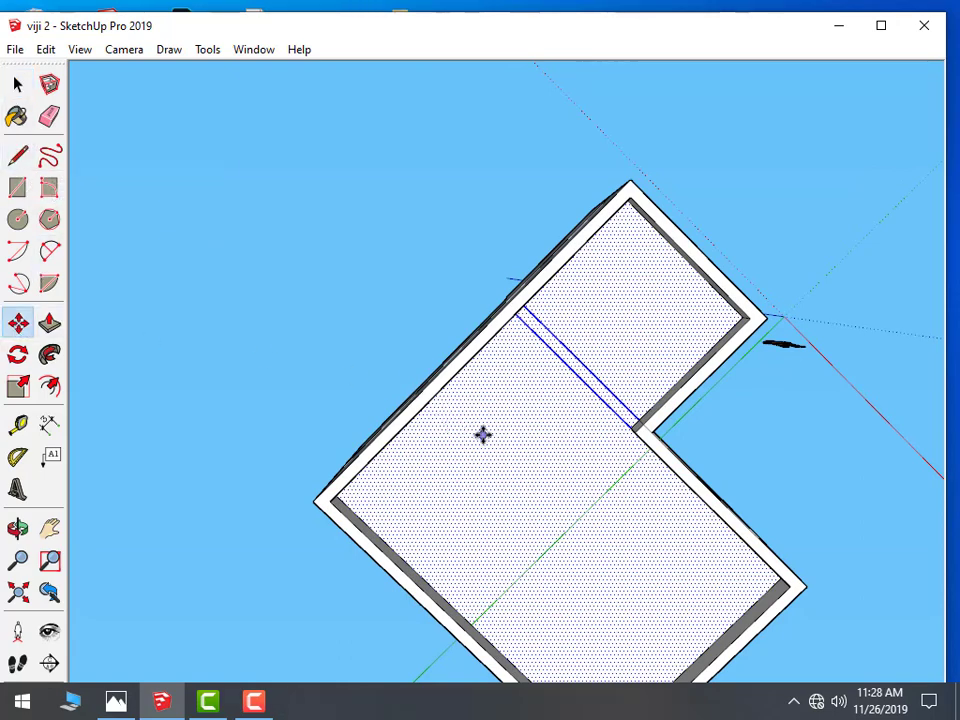
scroll(333, 500, "up", 2)
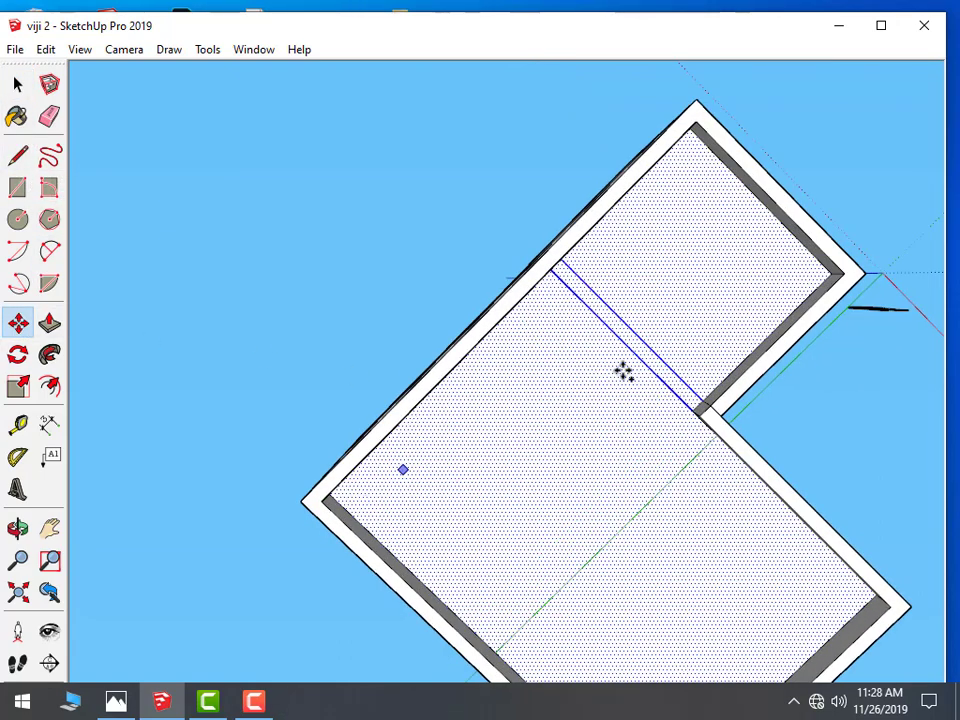
scroll(832, 278, "up", 1)
scroll(832, 278, "up", 1)
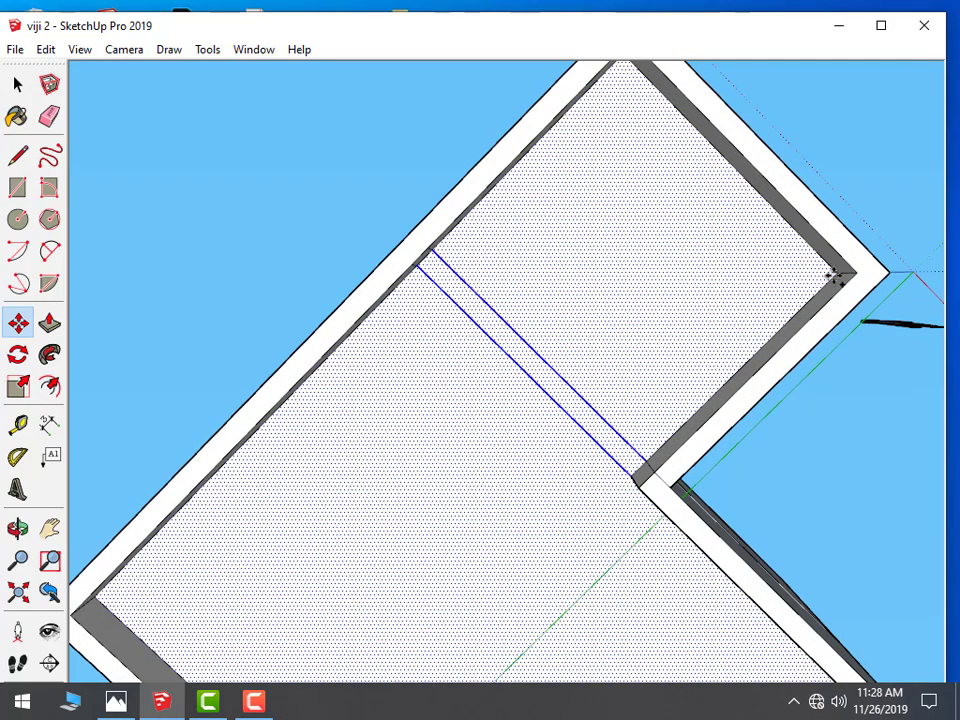
left_click(836, 274)
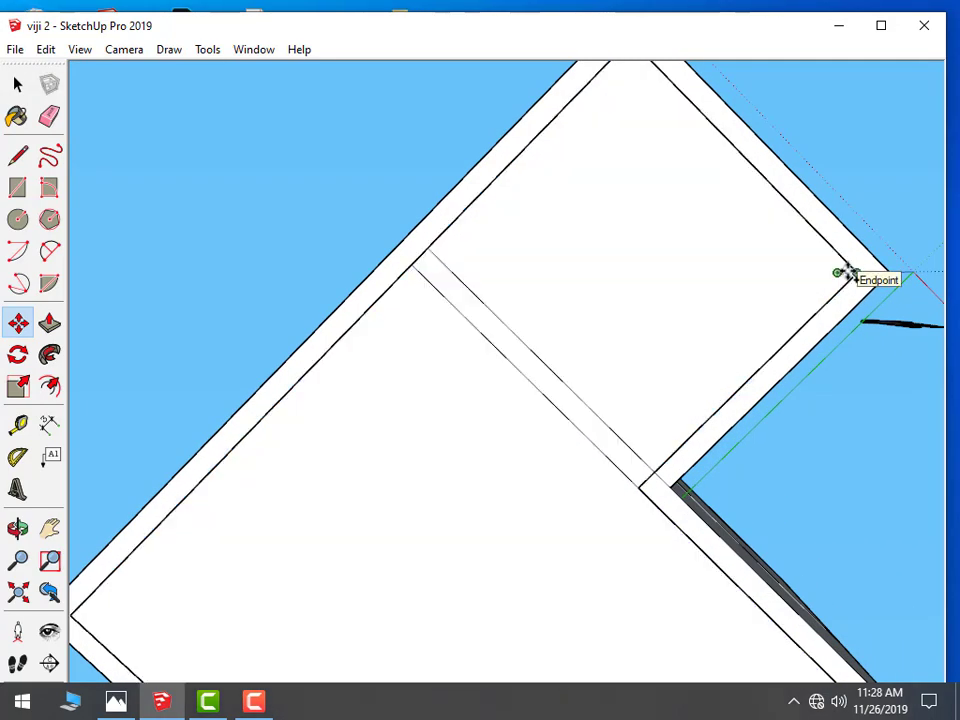
left_click(836, 274)
scroll(550, 190, "down", 5)
mouse_move(671, 182)
middle_mouse_down()
mouse_move(654, 360)
mouse_move(743, 328)
mouse_move(688, 365)
mouse_move(707, 343)
mouse_move(662, 540)
mouse_move(410, 246)
middle_mouse_up()
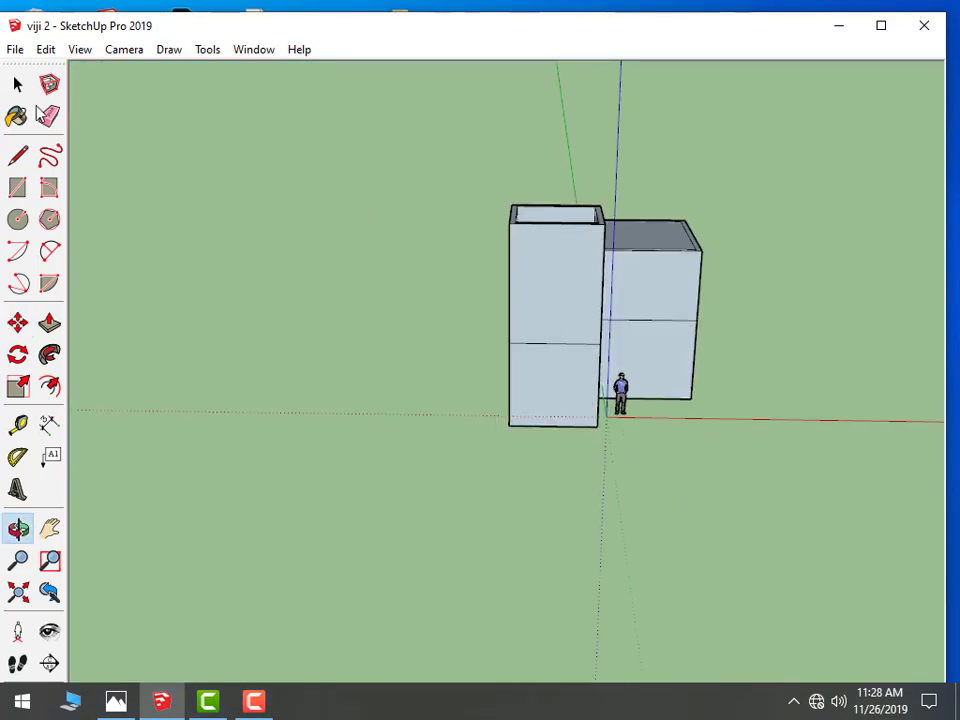
Draw a short line from the large box's roof corner along its top edge
left_click(16, 88)
mouse_move(623, 215)
middle_mouse_down()
mouse_move(414, 309)
mouse_move(452, 510)
mouse_move(462, 430)
middle_mouse_up()
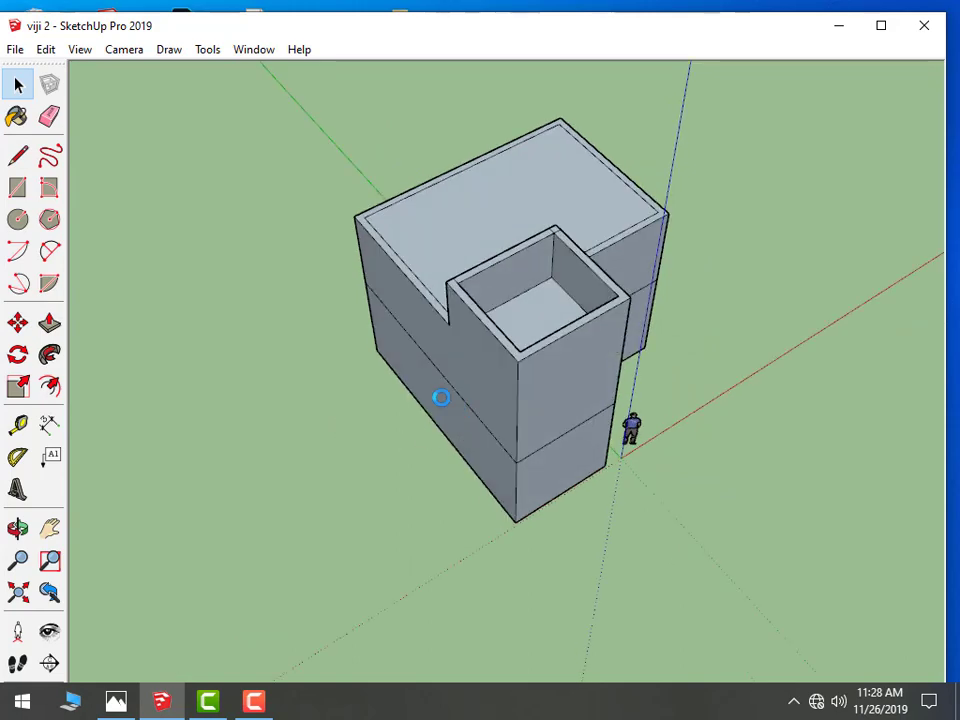
mouse_move(810, 305)
middle_mouse_down()
mouse_move(768, 388)
mouse_move(795, 364)
mouse_move(733, 305)
middle_mouse_up()
left_click(17, 155)
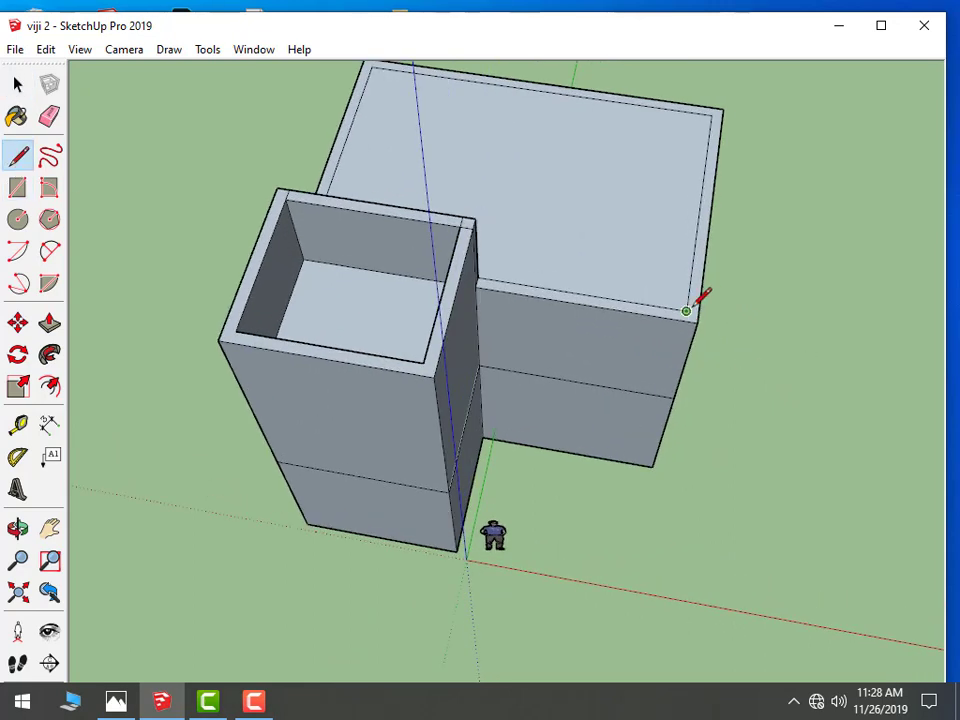
scroll(700, 297, "up", 1)
scroll(690, 292, "up", 2)
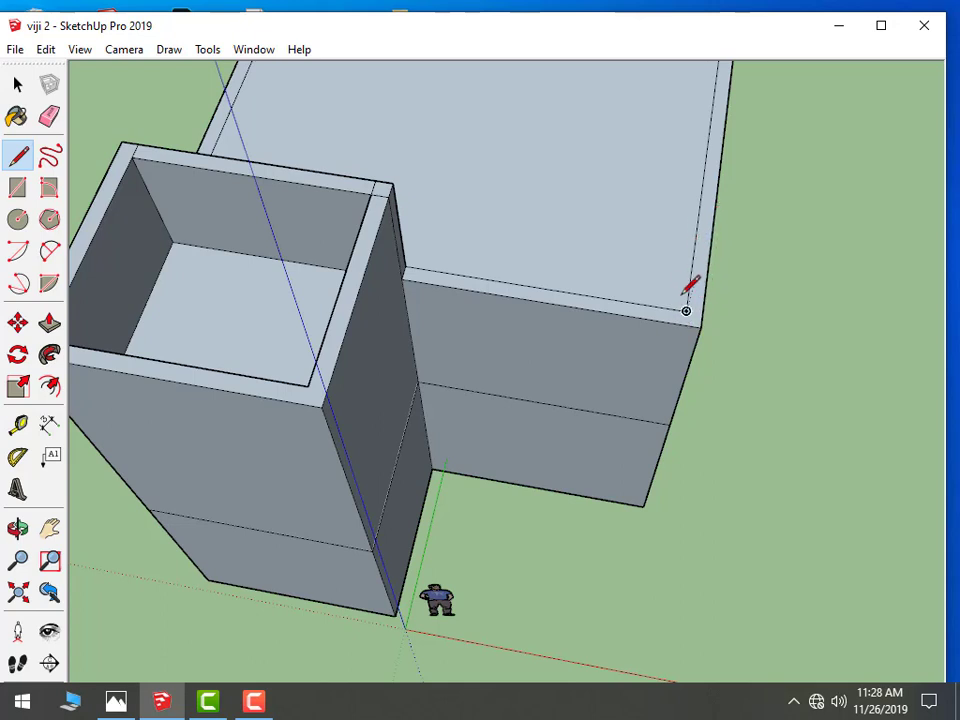
left_click(686, 311)
left_click(692, 258)
scroll(400, 300, "down", 3)
scroll(180, 285, "down", 1)
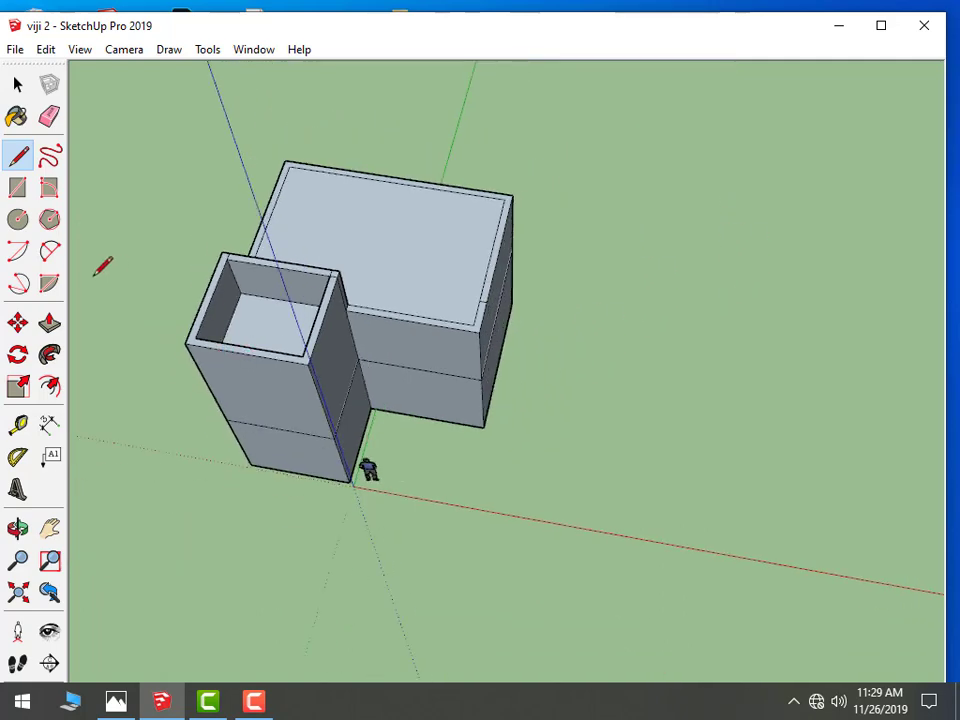
left_click(49, 323)
scroll(225, 219, "up", 1)
scroll(261, 238, "up", 2)
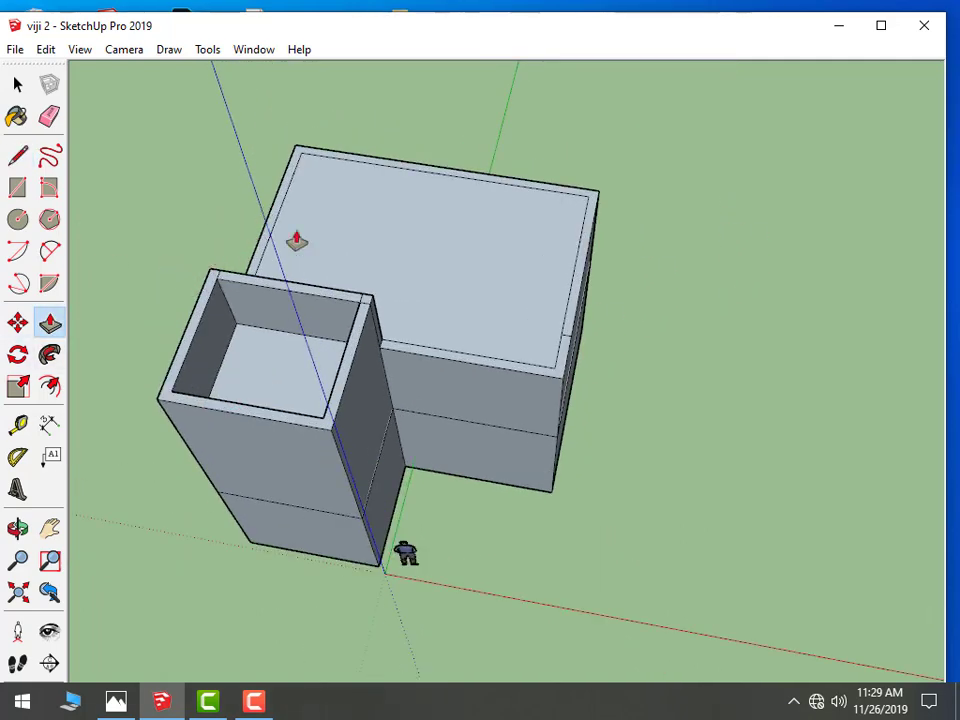
scroll(255, 235, "up", 1)
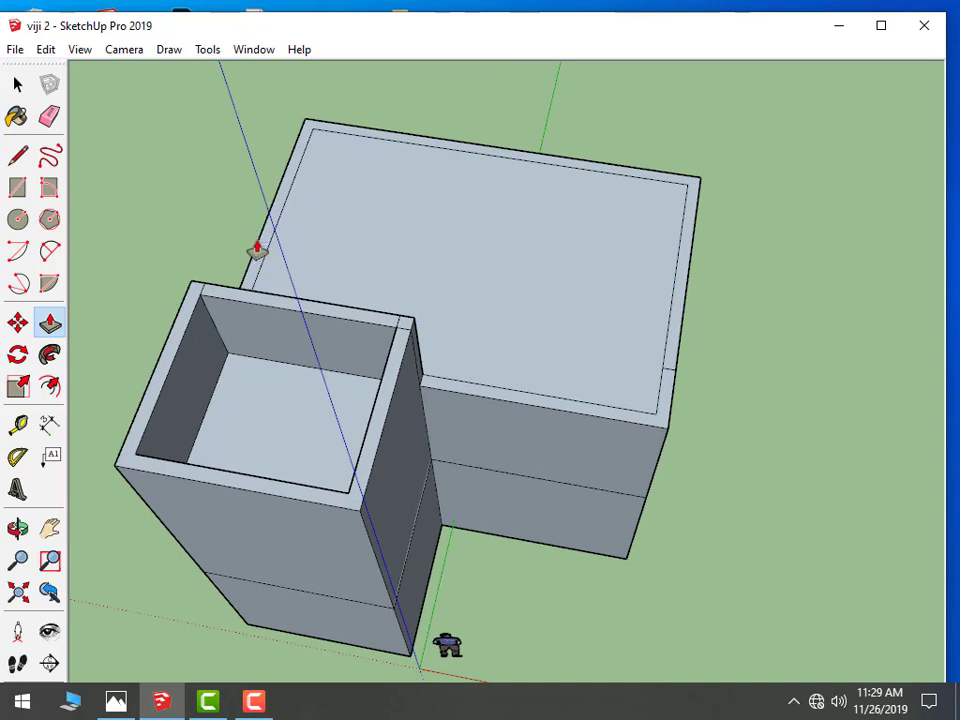
left_click_drag(258, 251, 260, 228)
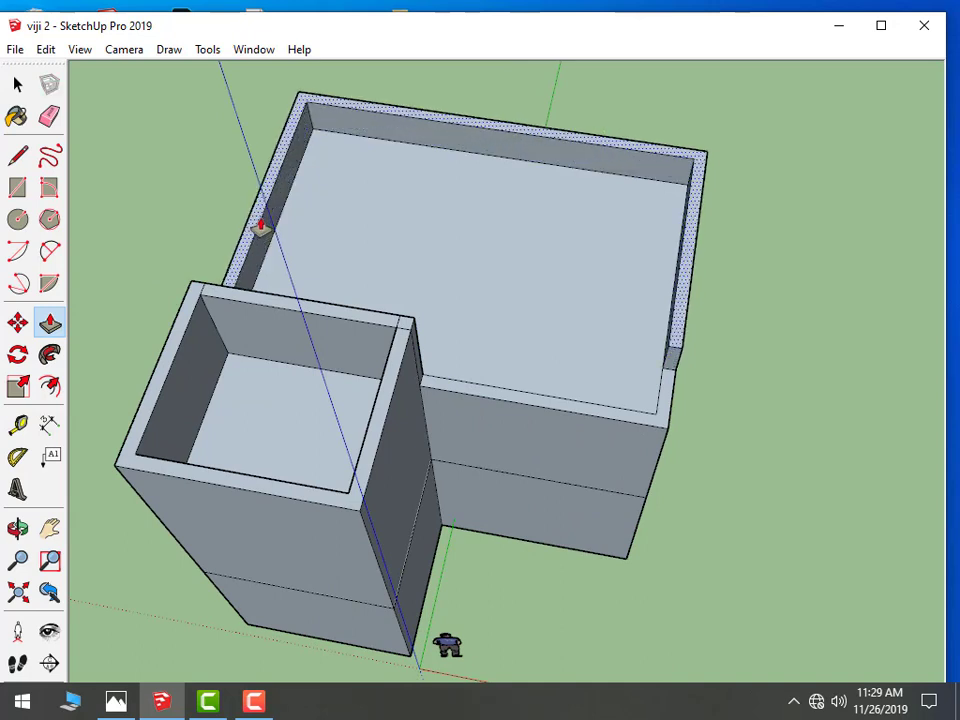
left_click(260, 228)
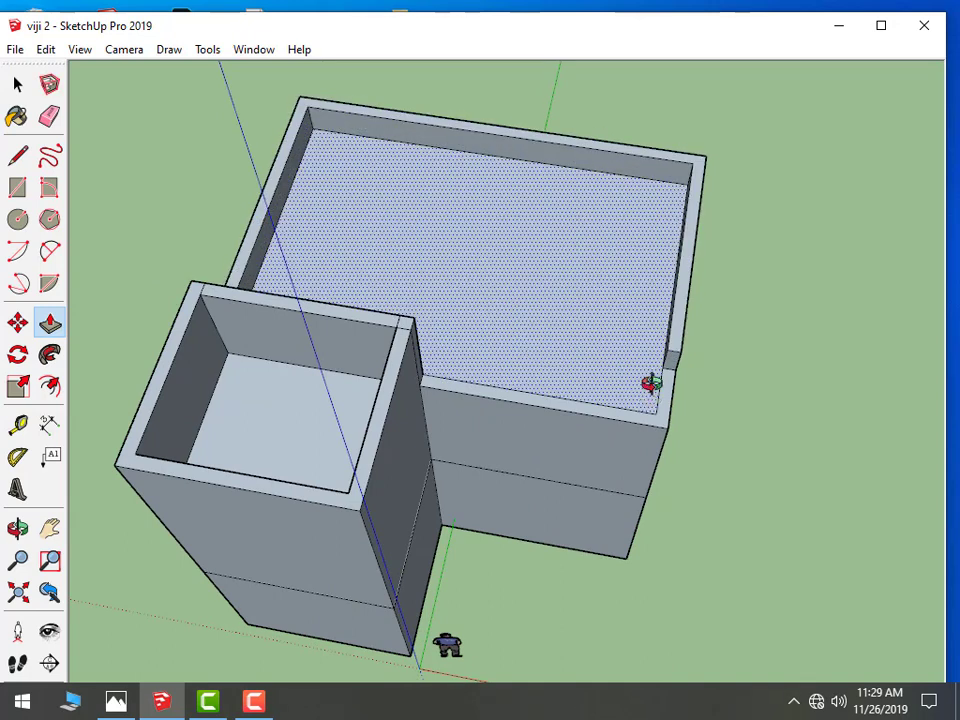
mouse_move(651, 384)
middle_mouse_down()
mouse_move(750, 212)
mouse_move(716, 208)
mouse_move(422, 279)
mouse_move(737, 241)
mouse_move(677, 328)
mouse_move(521, 491)
mouse_move(334, 536)
mouse_move(436, 252)
middle_mouse_up()
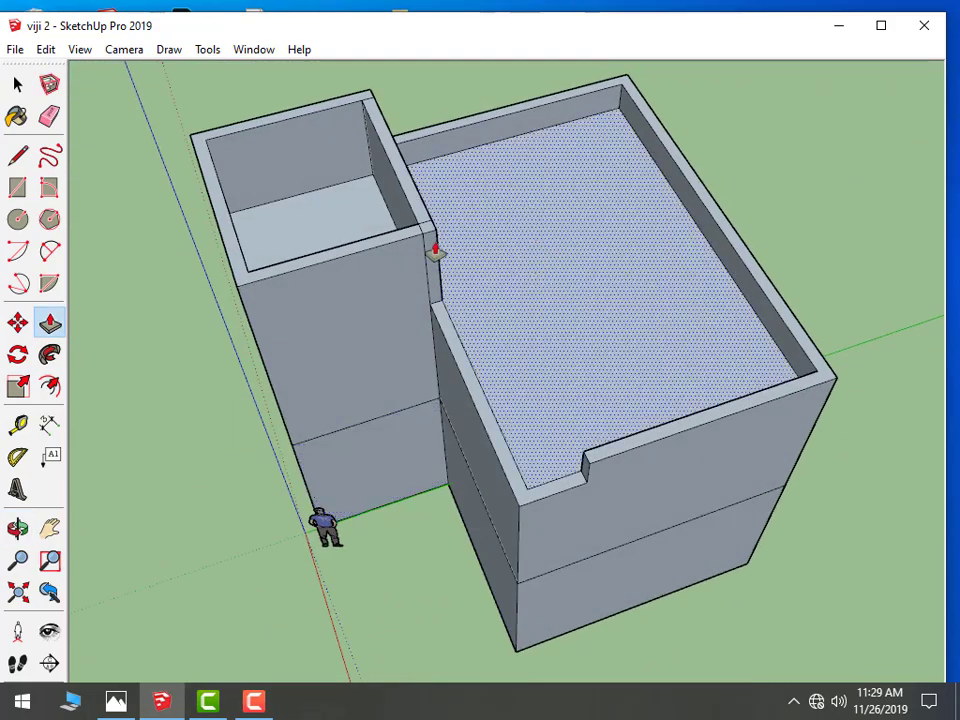
mouse_move(249, 328)
middle_mouse_down()
mouse_move(163, 339)
mouse_move(156, 223)
mouse_move(467, 296)
middle_mouse_up()
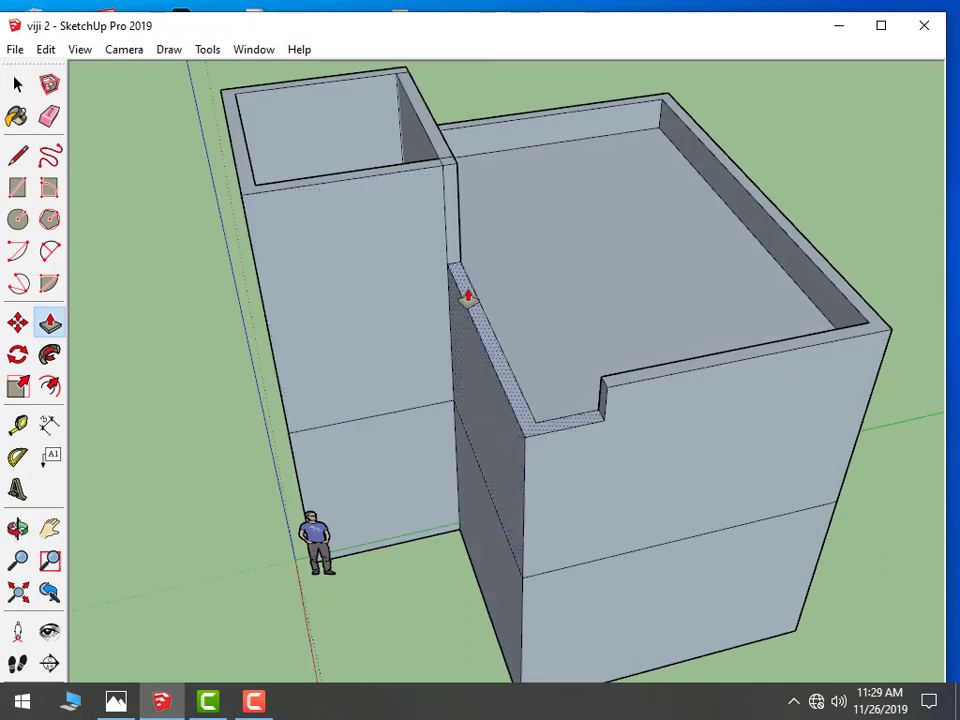
scroll(467, 296, "up", 1)
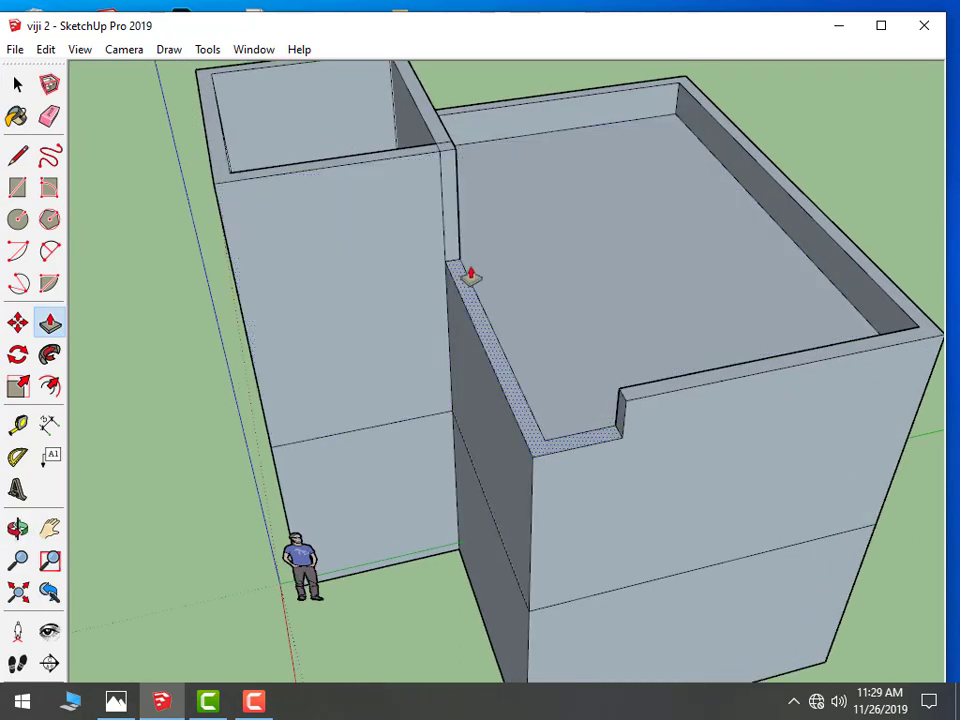
left_click(17, 156)
Outline a small rectangle at the right roof's notch corner along the parapet edge
middle_click_drag(292, 236, 418, 476)
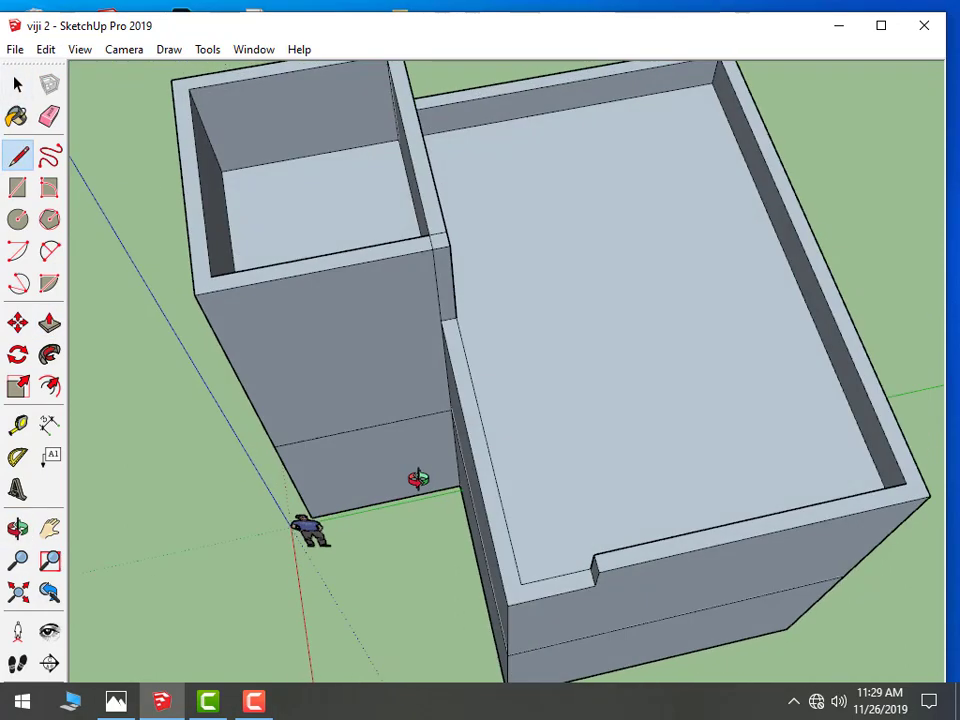
scroll(560, 468, "up", 2)
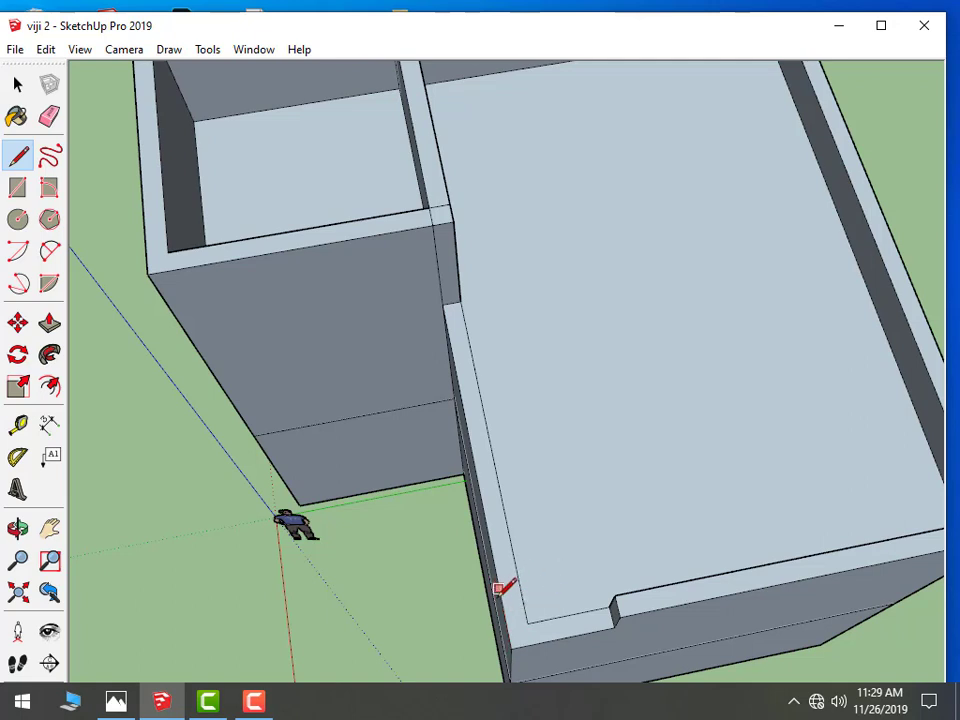
left_click(510, 648)
left_click(521, 596)
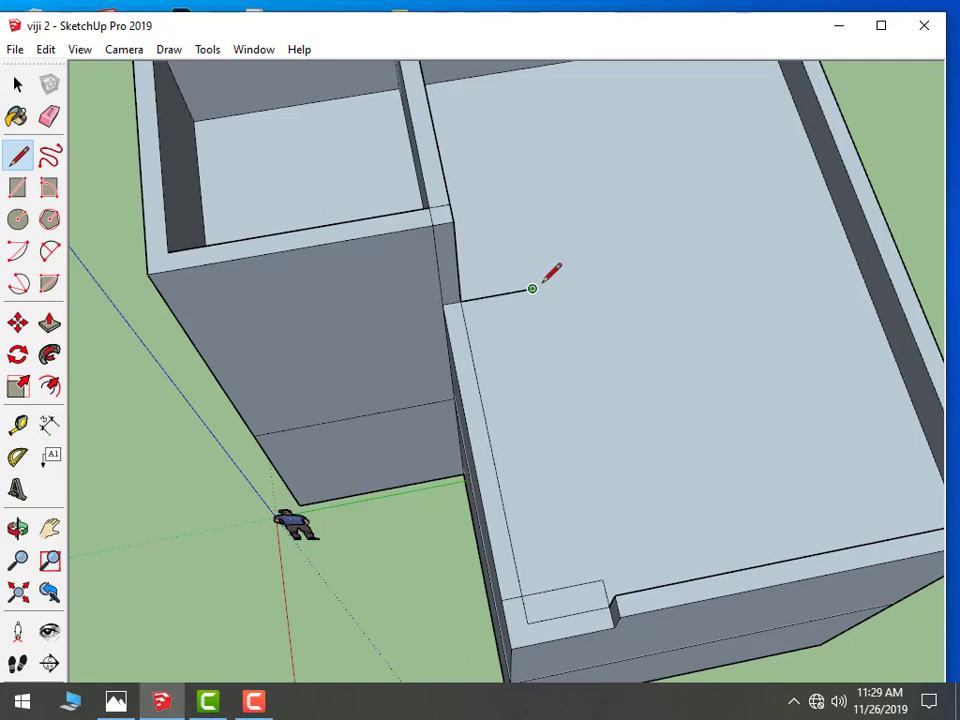
Close a second small rectangle into a face on the roof beside the tower
left_click(532, 289)
left_click(464, 321)
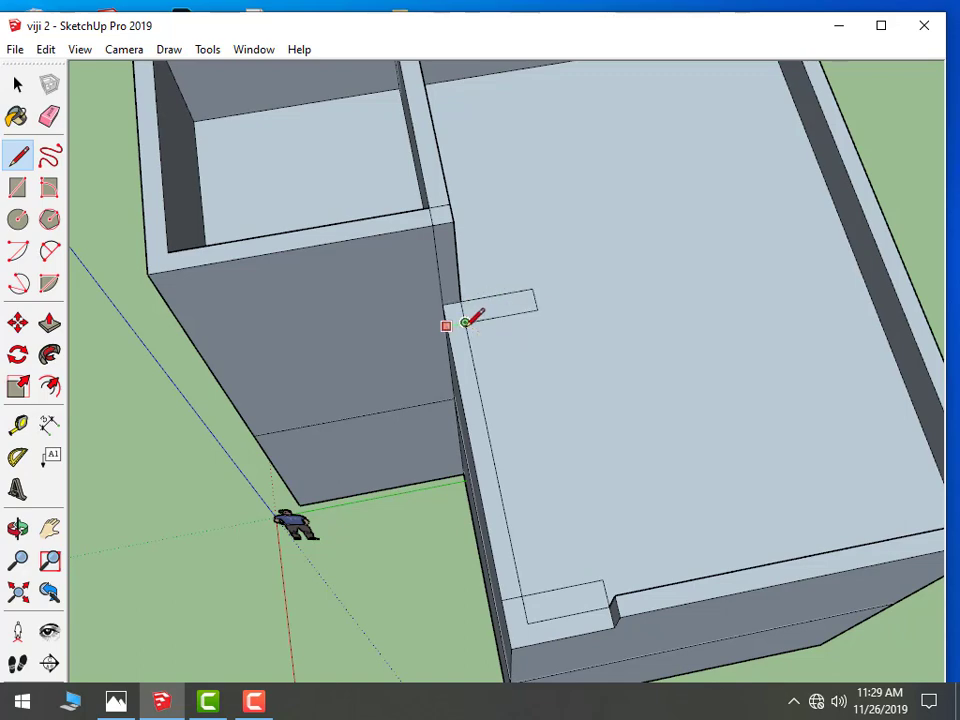
mouse_move(298, 372)
middle_mouse_down()
mouse_move(490, 332)
mouse_move(521, 393)
middle_mouse_up()
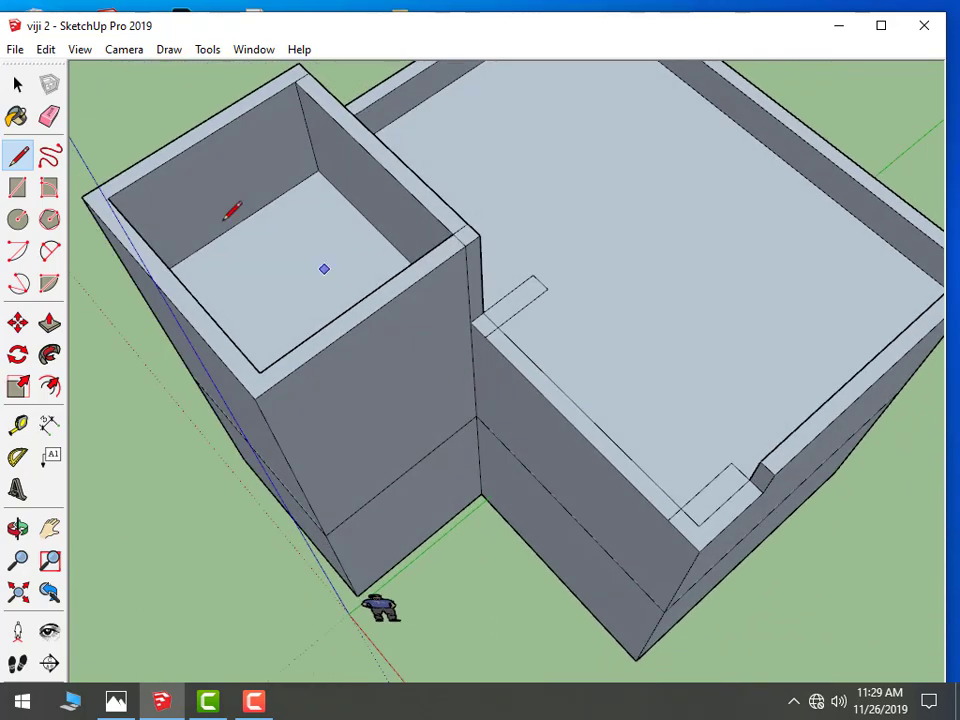
Erase the stray edge inside the notch-corner rectangle
left_click(49, 117)
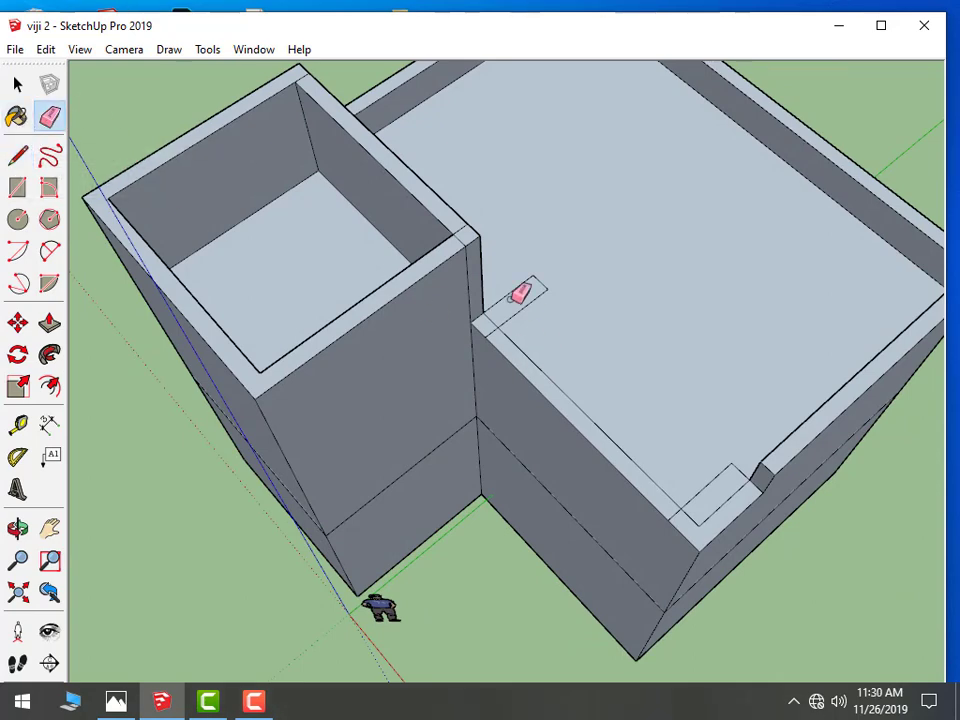
scroll(512, 297, "up", 3)
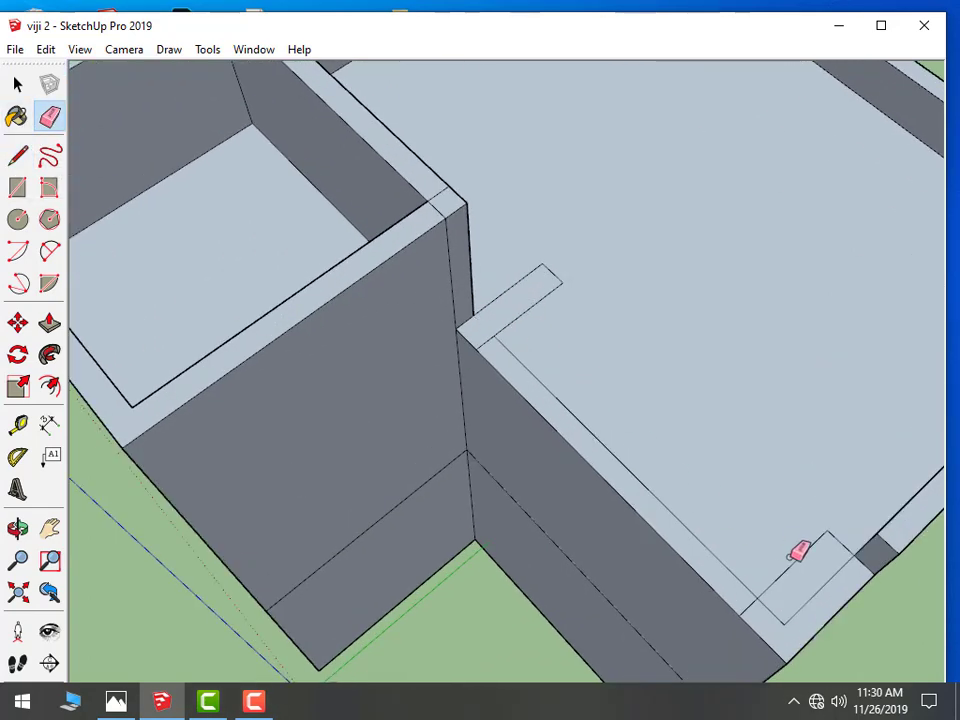
left_click(771, 611)
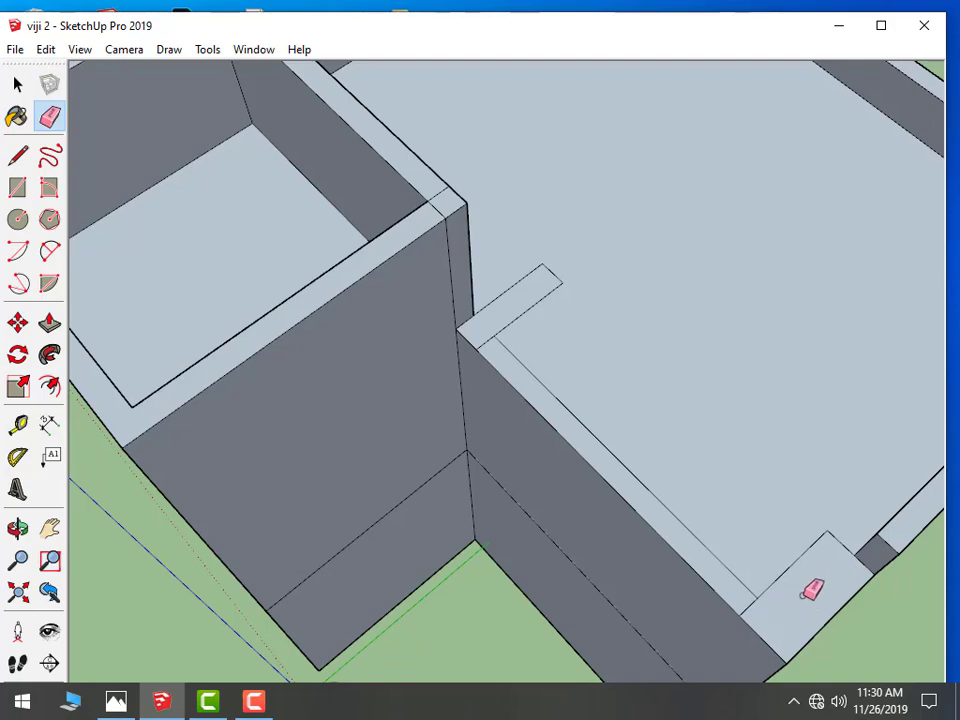
mouse_move(564, 484)
middle_mouse_down()
mouse_move(515, 523)
mouse_move(467, 321)
middle_mouse_up()
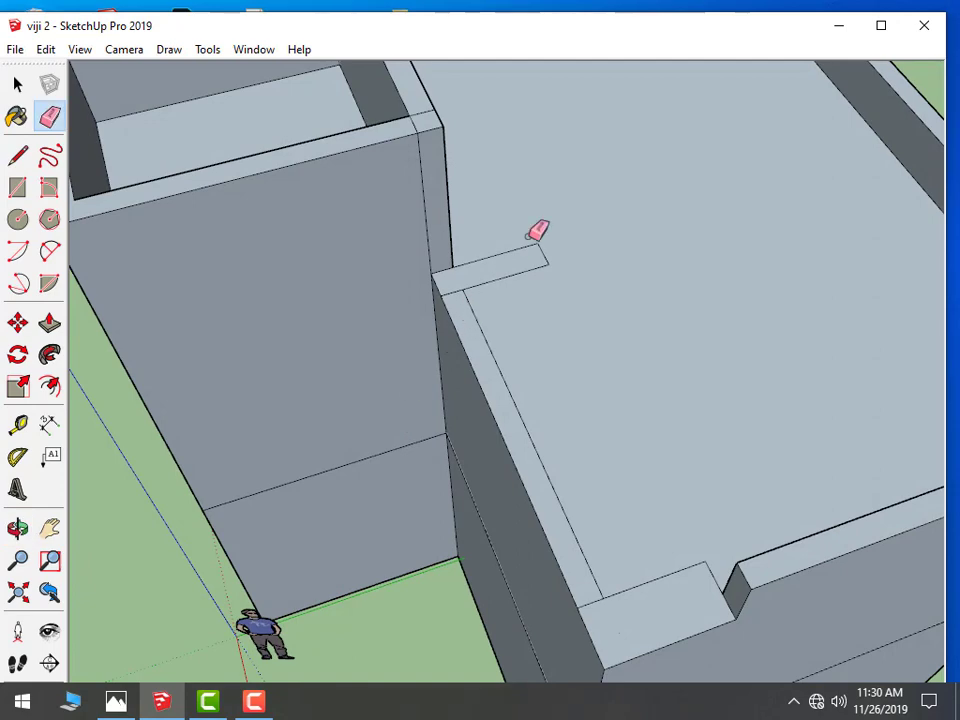
mouse_move(538, 232)
middle_mouse_down()
mouse_move(435, 354)
mouse_move(568, 465)
mouse_move(707, 388)
mouse_move(691, 358)
middle_mouse_up()
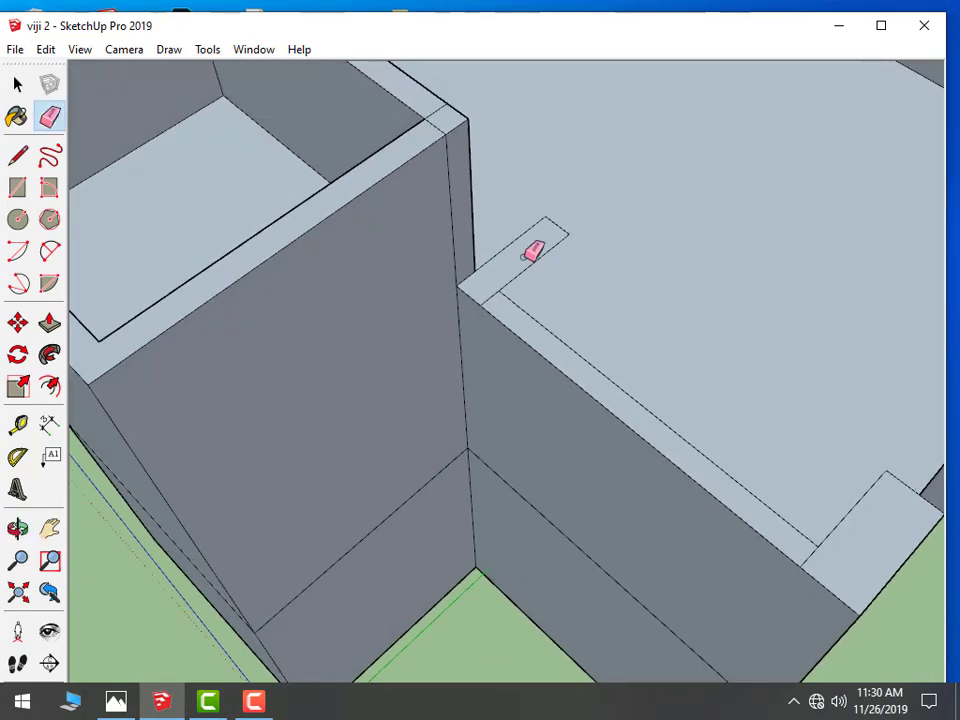
Draw a new edge further out to widen the rectangle beside the tower
left_click(17, 155)
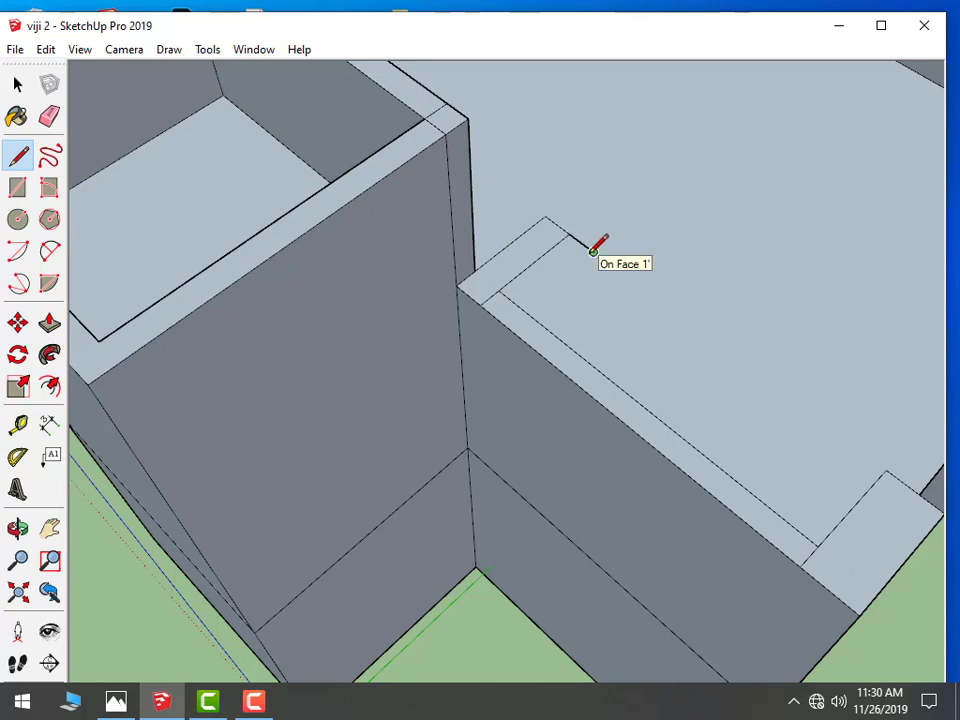
left_click(593, 251)
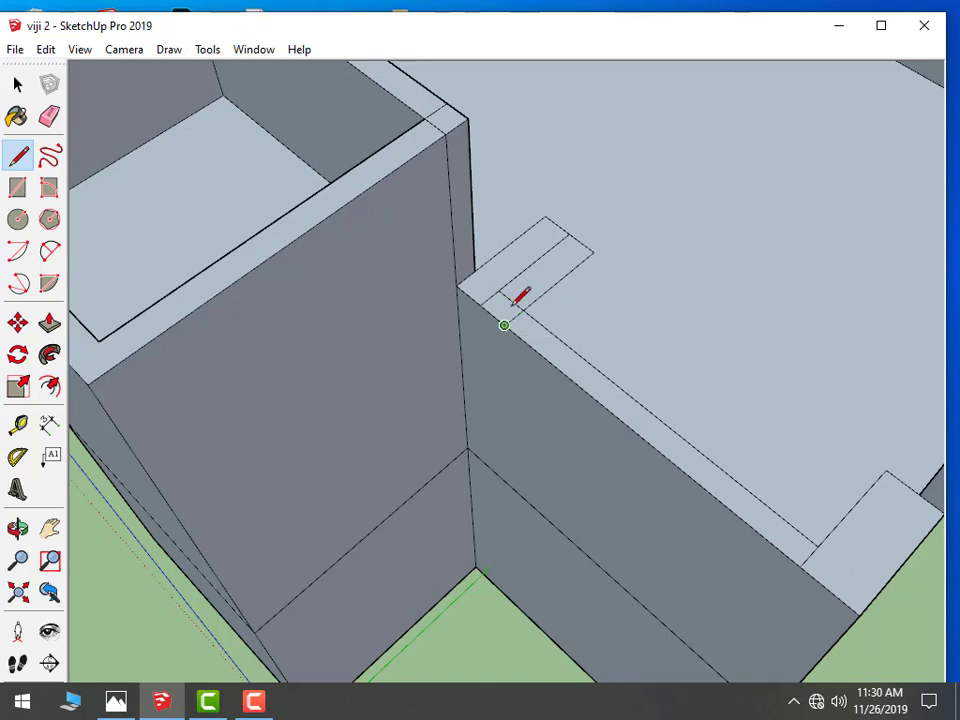
left_click(49, 116)
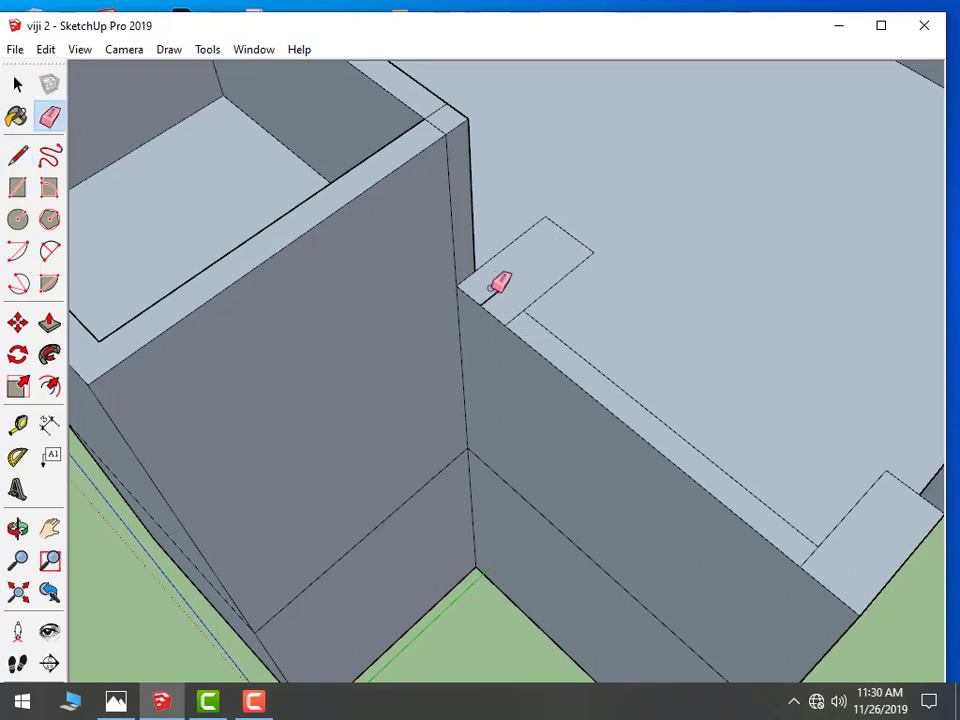
scroll(447, 447, "down", 1)
mouse_move(447, 447)
middle_mouse_down()
mouse_move(621, 356)
mouse_move(75, 146)
middle_mouse_up()
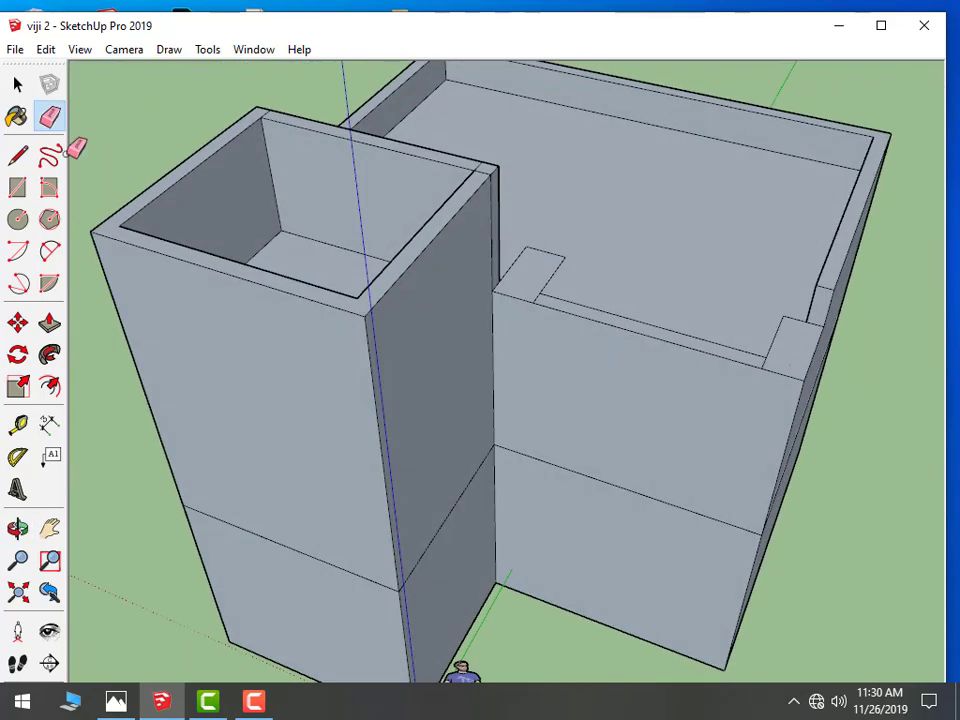
Push/Pull the rectangle beside the tower up into a tall pillar
left_click(49, 323)
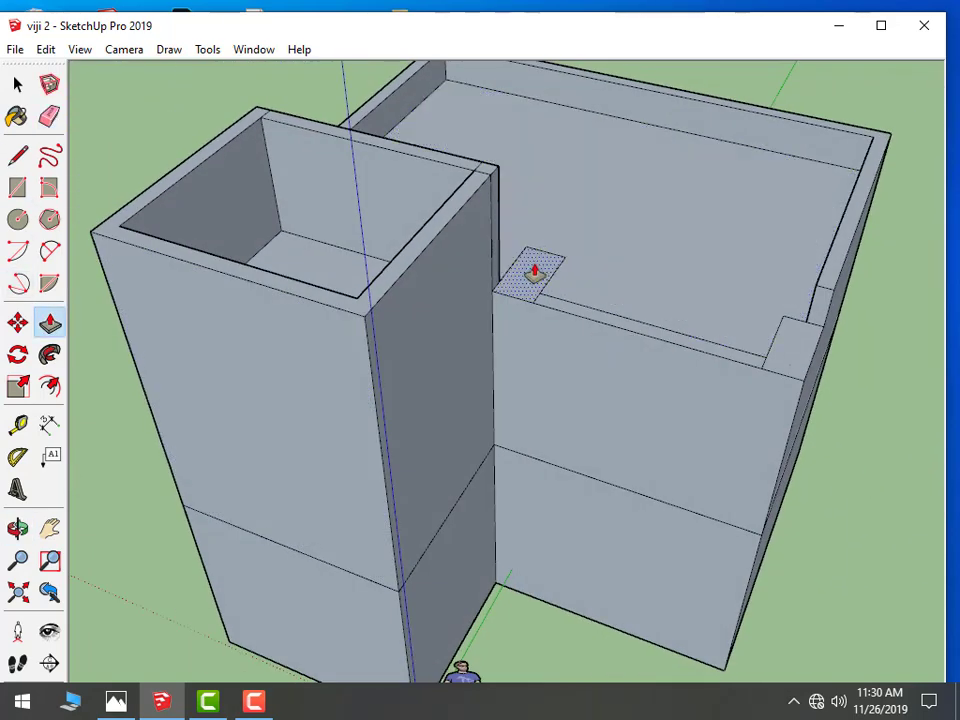
left_click(535, 271)
left_click(496, 167)
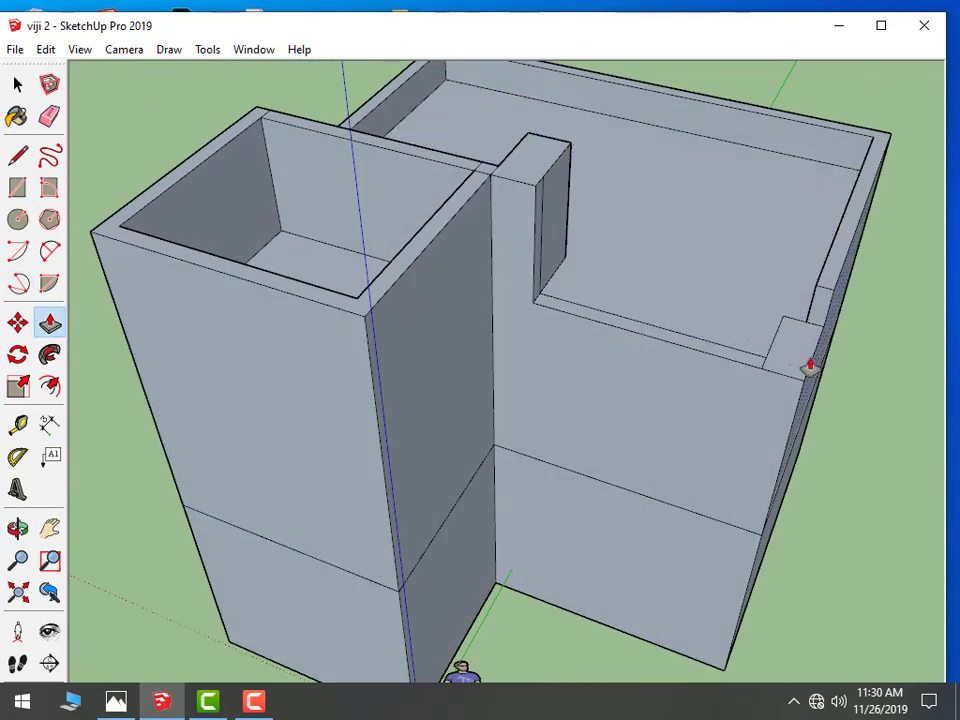
Raise the notch-corner rectangle into a pillar above the wall top
left_click(792, 355)
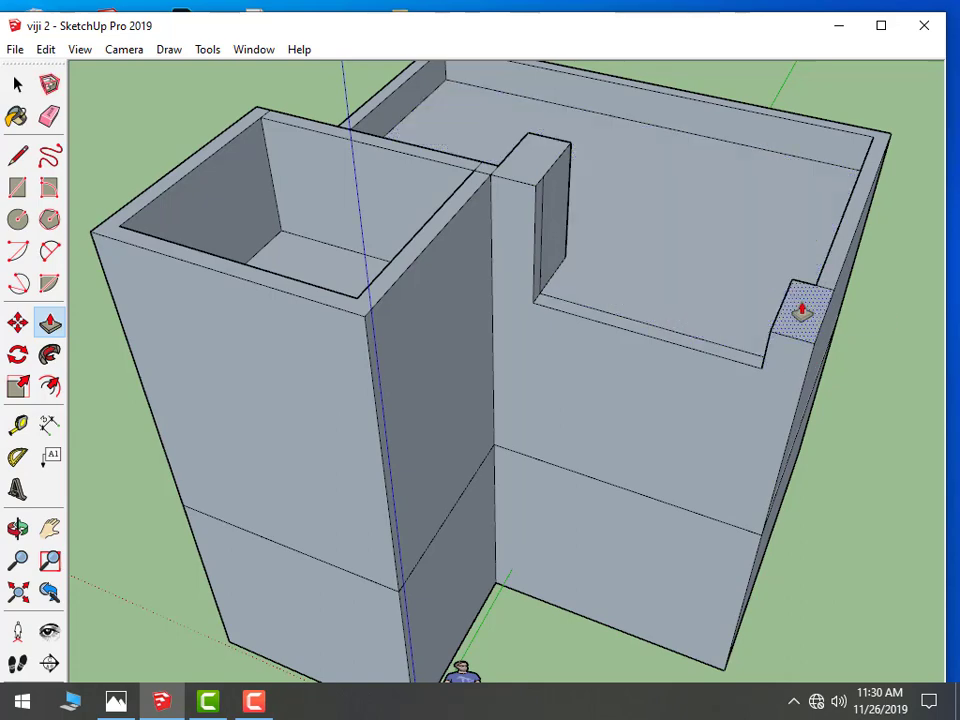
left_click(788, 252)
left_click(807, 320)
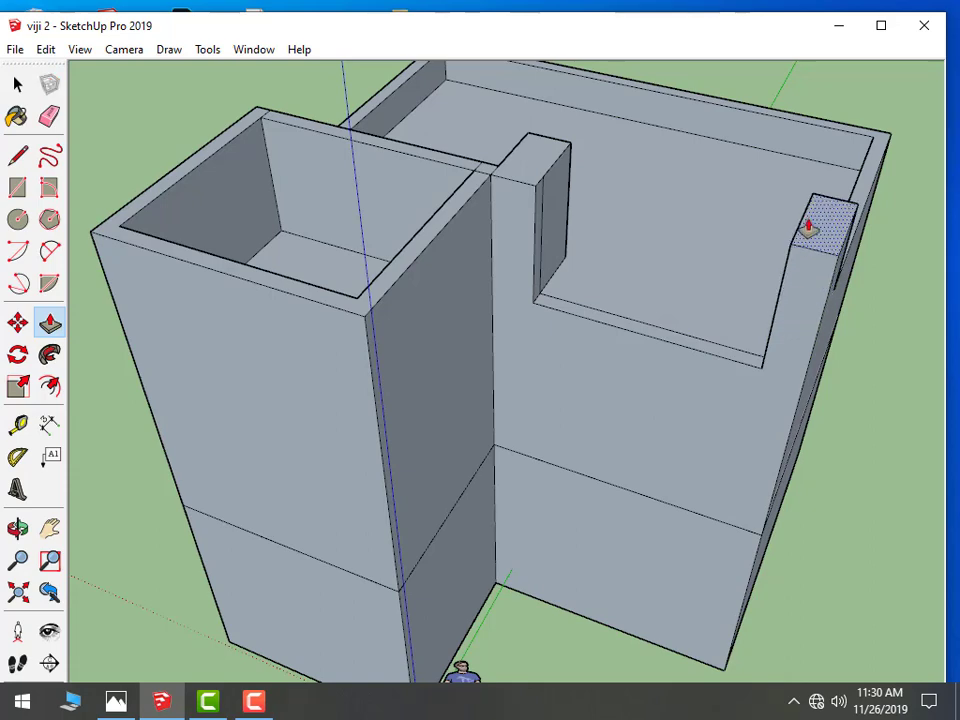
left_click(746, 296)
mouse_move(746, 296)
middle_mouse_down()
mouse_move(720, 311)
mouse_move(583, 313)
mouse_move(385, 258)
middle_mouse_up()
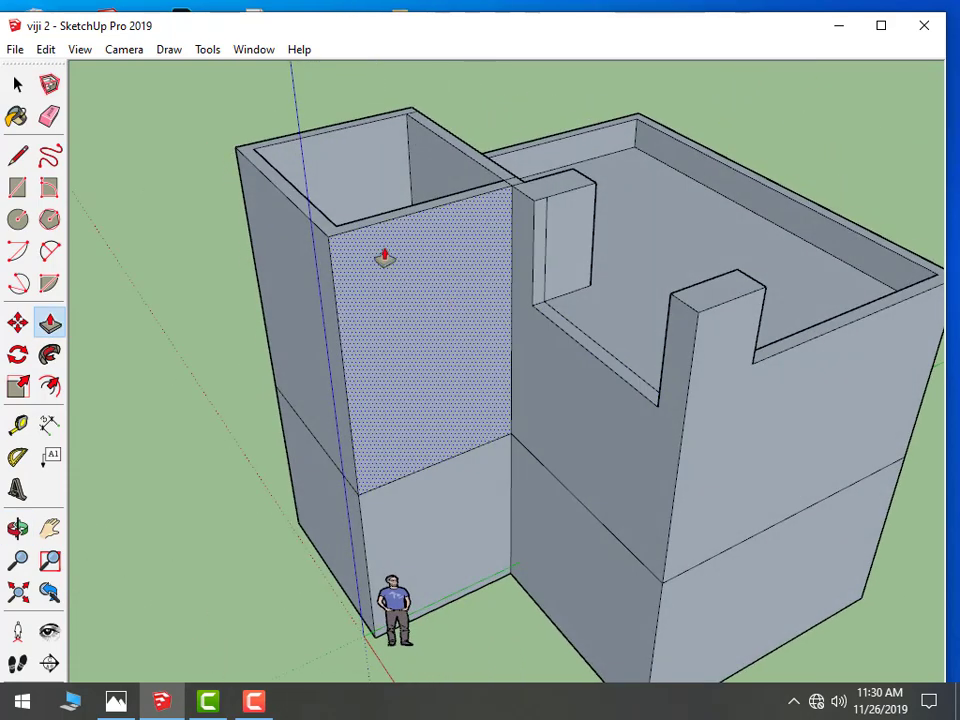
left_click(49, 116)
Erase the vertical edge on the pillar's face
scroll(612, 247, "up", 2)
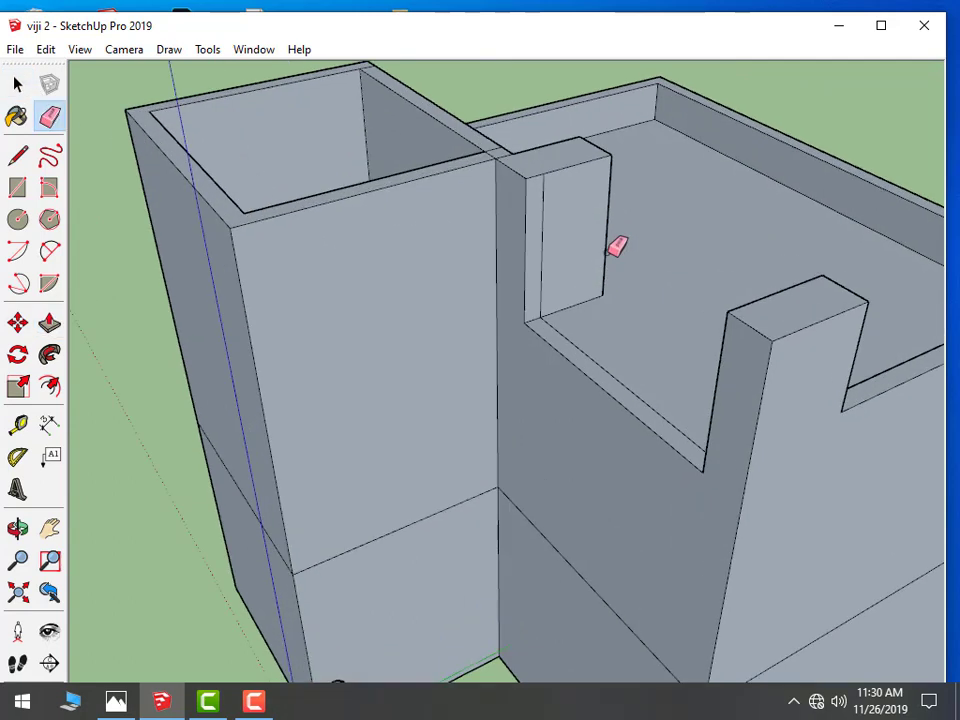
left_click(545, 210)
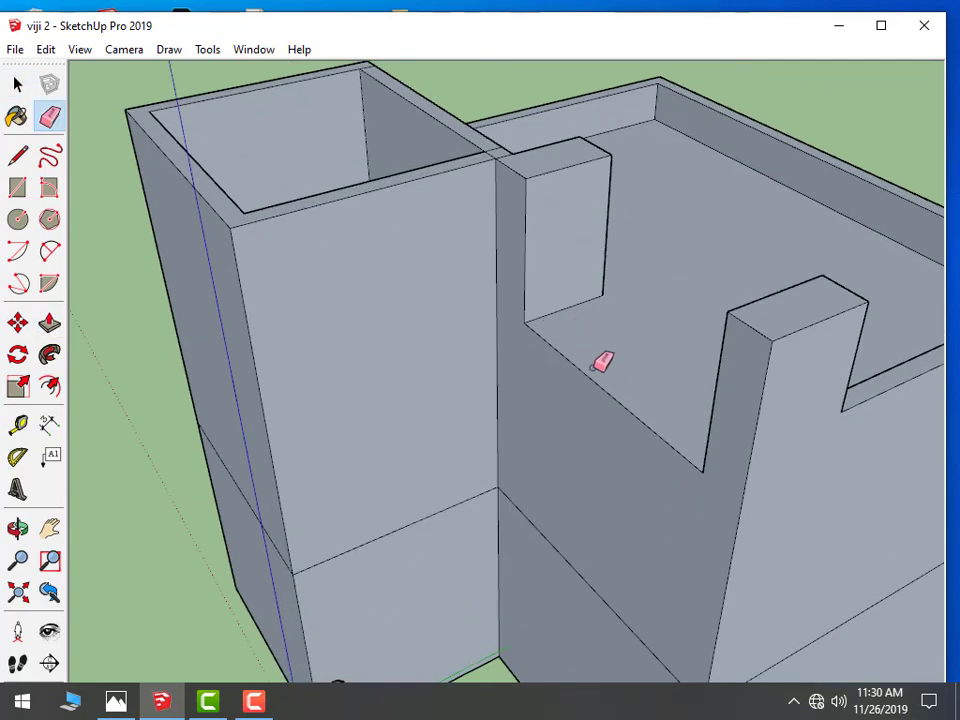
mouse_move(602, 362)
middle_mouse_down()
mouse_move(831, 454)
mouse_move(887, 326)
middle_mouse_up()
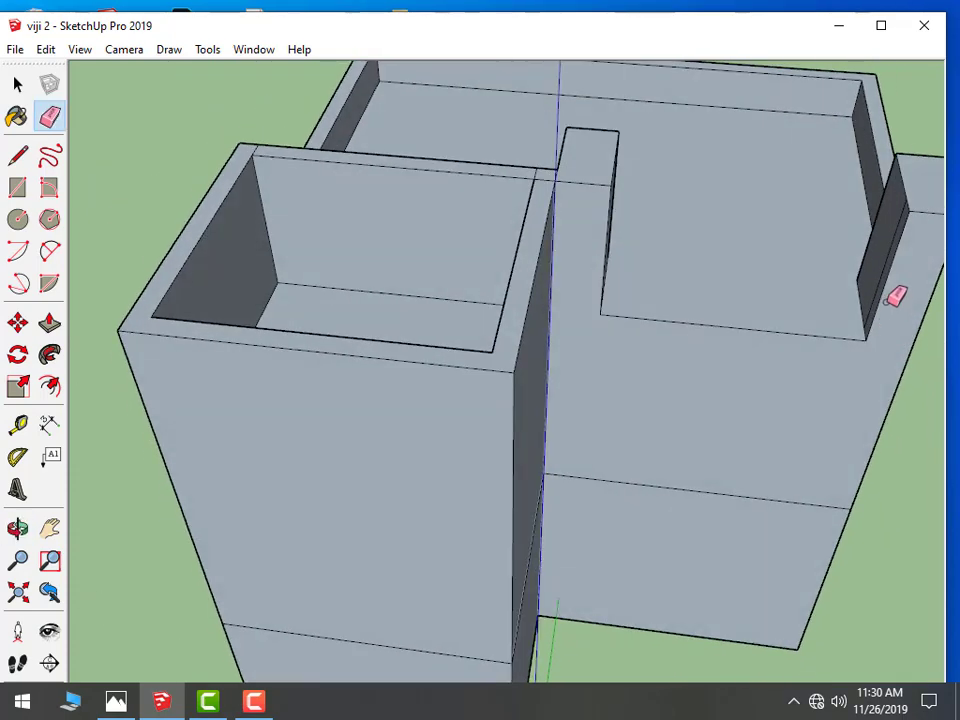
scroll(888, 273, "up", 2)
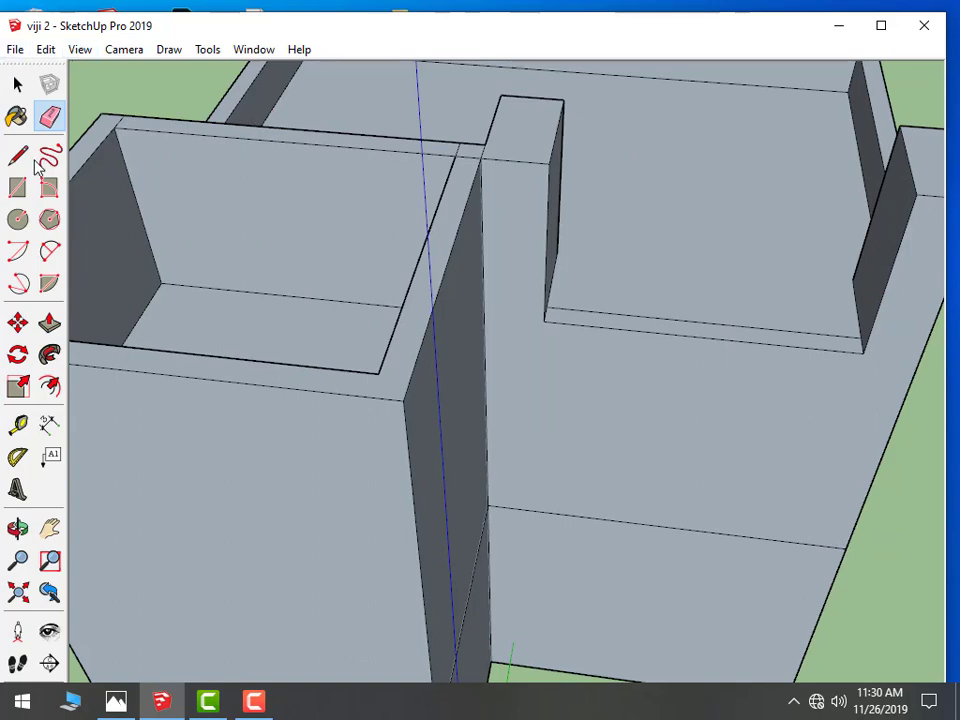
Split the right block's parapet face with a horizontal line across it
left_click(49, 323)
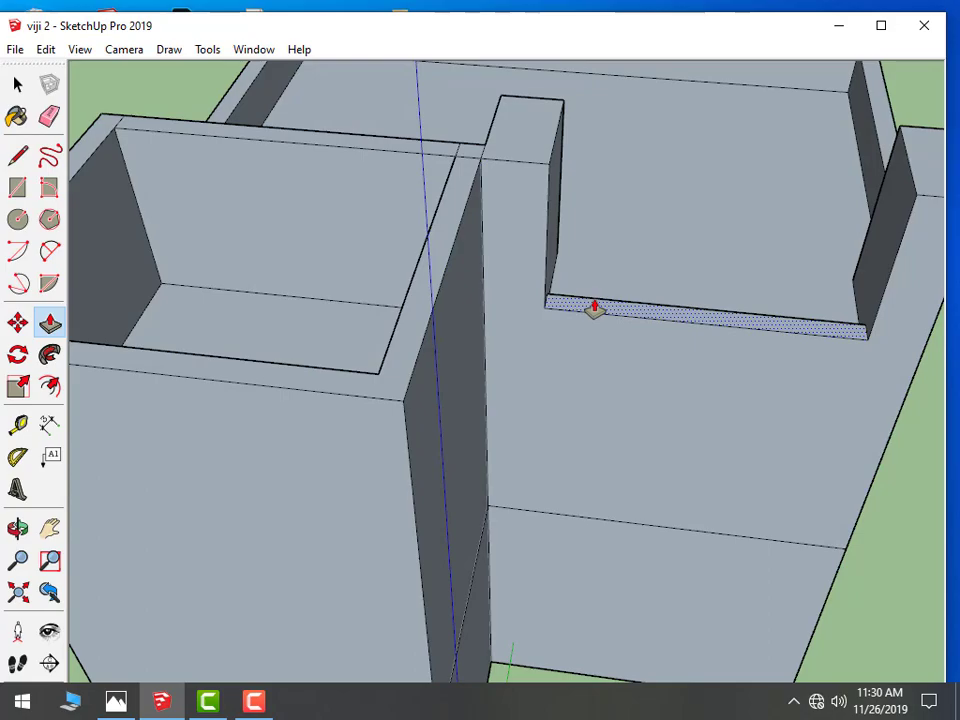
mouse_move(634, 302)
middle_mouse_down()
mouse_move(448, 345)
mouse_move(330, 396)
mouse_move(485, 385)
mouse_move(236, 328)
middle_mouse_up()
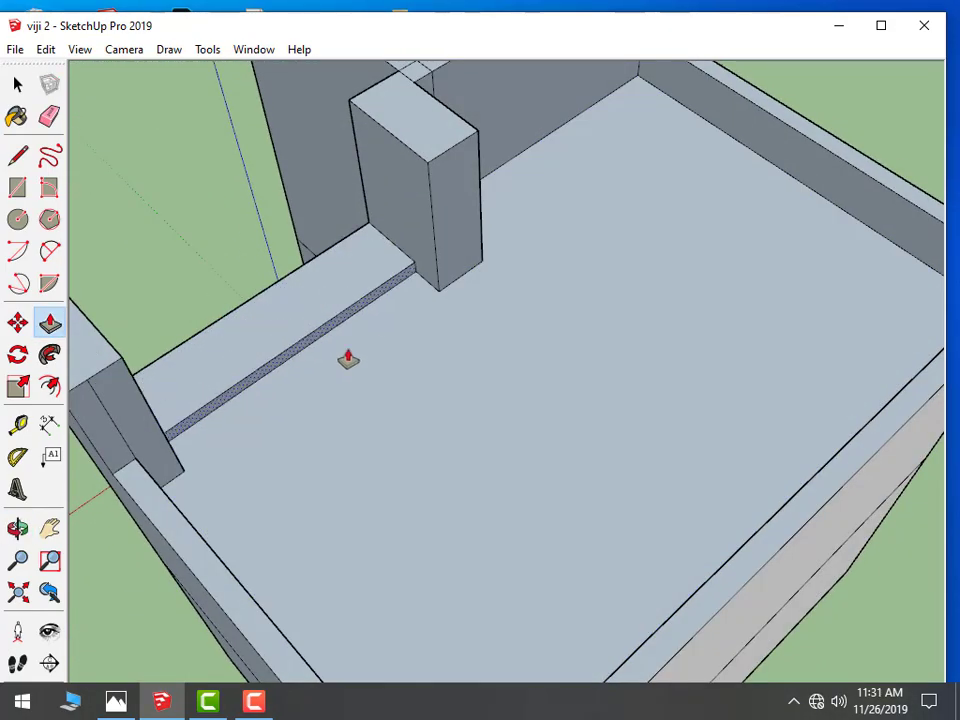
middle_click_drag(295, 349, 392, 390)
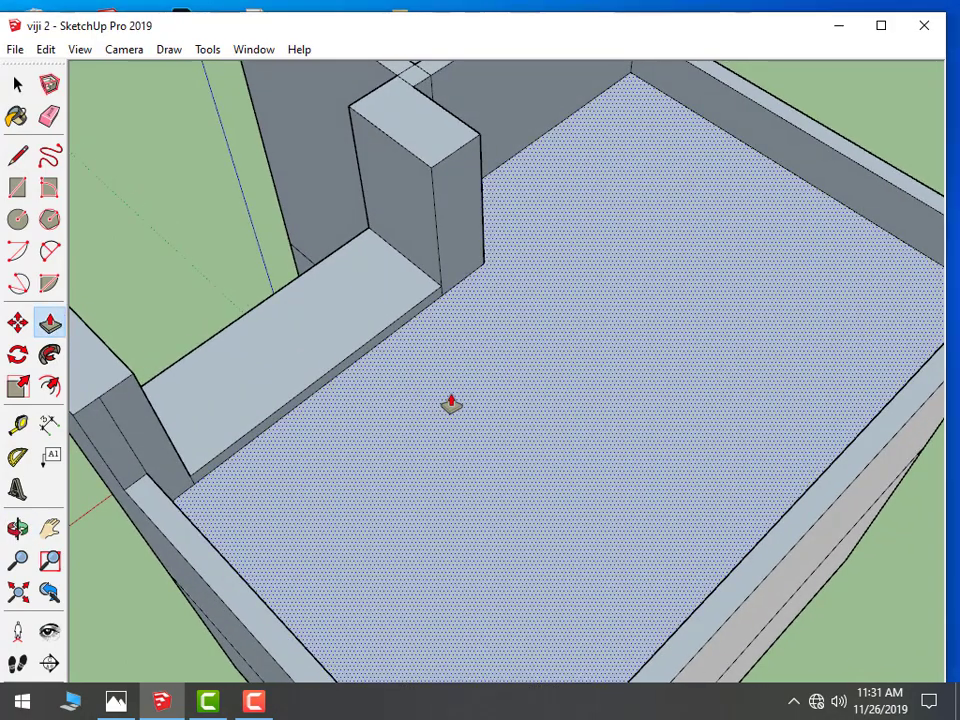
mouse_move(451, 403)
middle_mouse_down()
mouse_move(549, 371)
mouse_move(330, 231)
middle_mouse_up()
key("l")
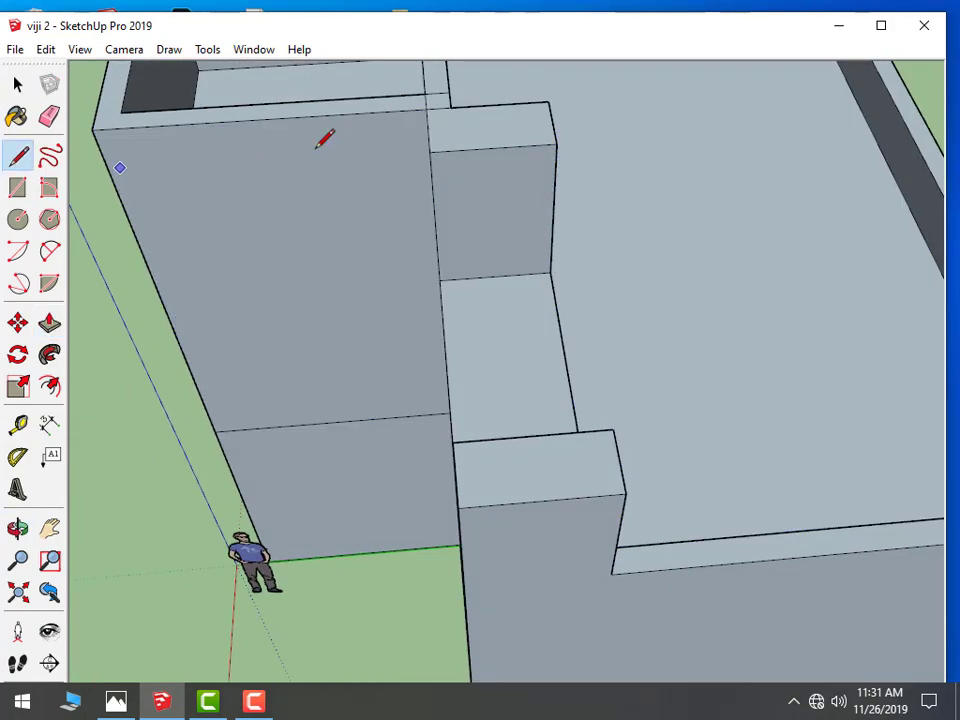
scroll(325, 140, "up", 2)
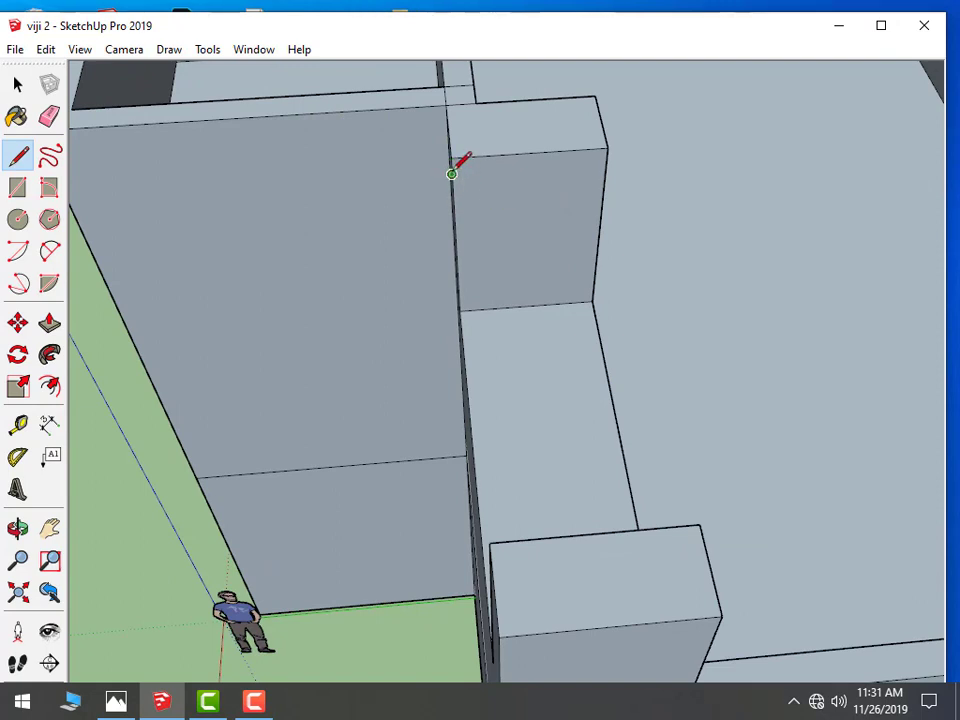
left_click(604, 163)
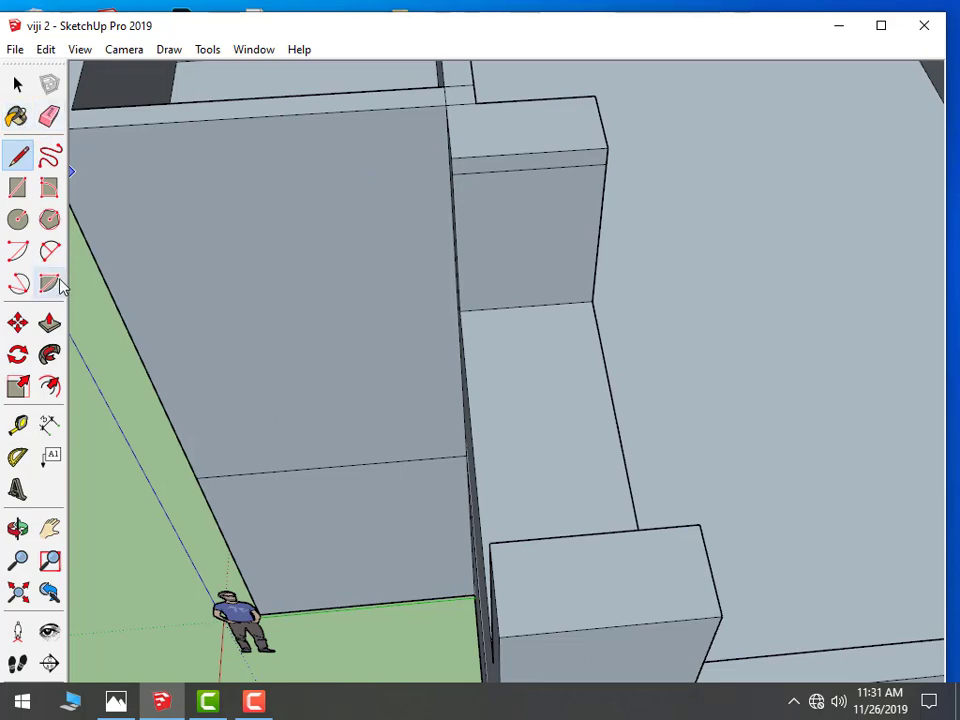
Push the thin parapet strip through to cut a long rectangular opening
left_click(49, 322)
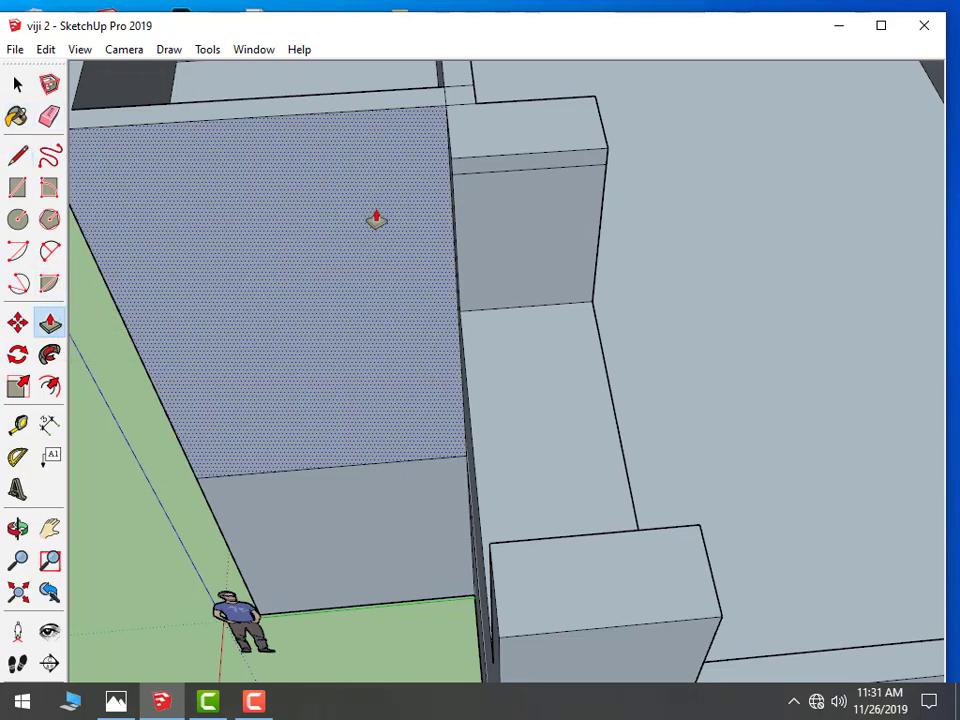
left_click(488, 172)
left_click(613, 561)
mouse_move(613, 589)
middle_mouse_down()
mouse_move(540, 456)
mouse_move(531, 347)
middle_mouse_up()
scroll(531, 347, "down", 5)
middle_click_drag(634, 343, 759, 223)
scroll(610, 207, "up", 4)
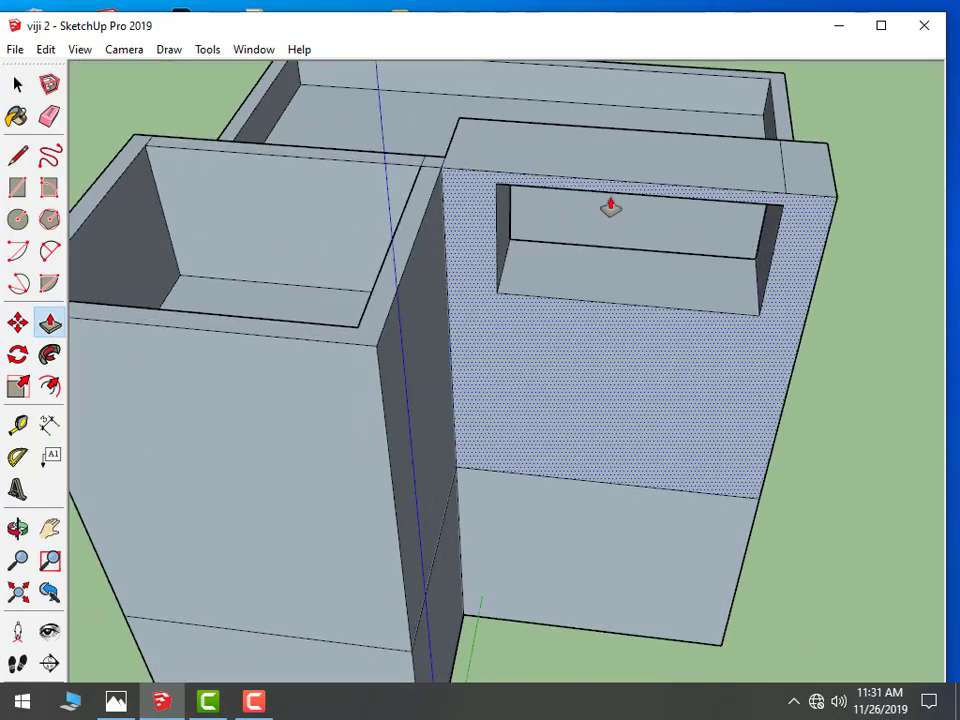
mouse_move(610, 207)
middle_mouse_down()
mouse_move(369, 253)
mouse_move(399, 266)
middle_mouse_up()
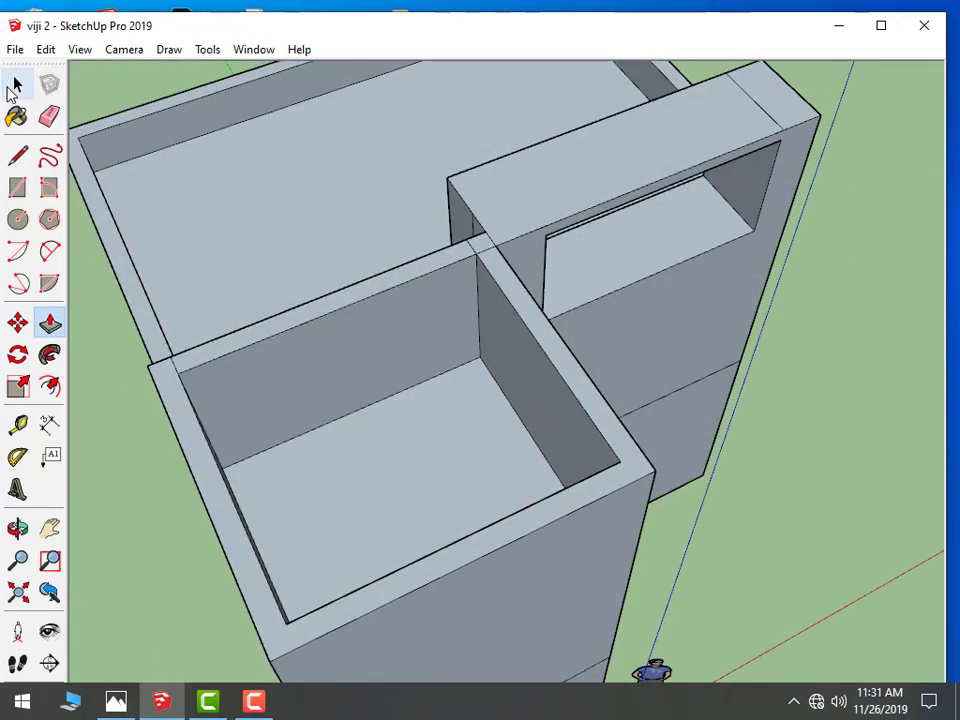
Start a rectangle on the left box's rim, then cancel it
left_click(14, 86)
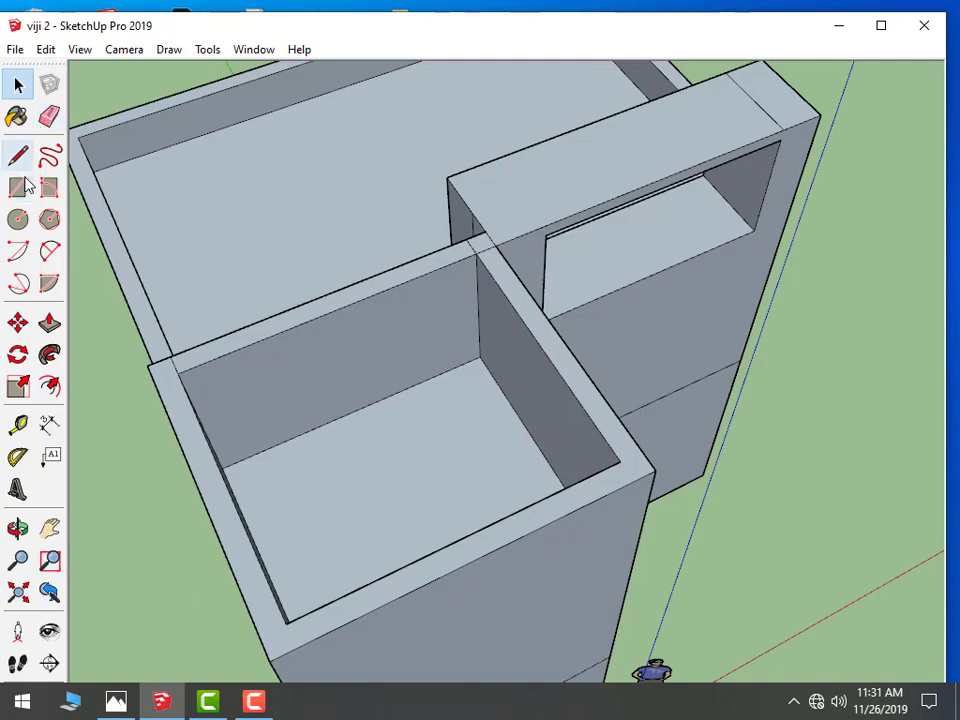
left_click(17, 187)
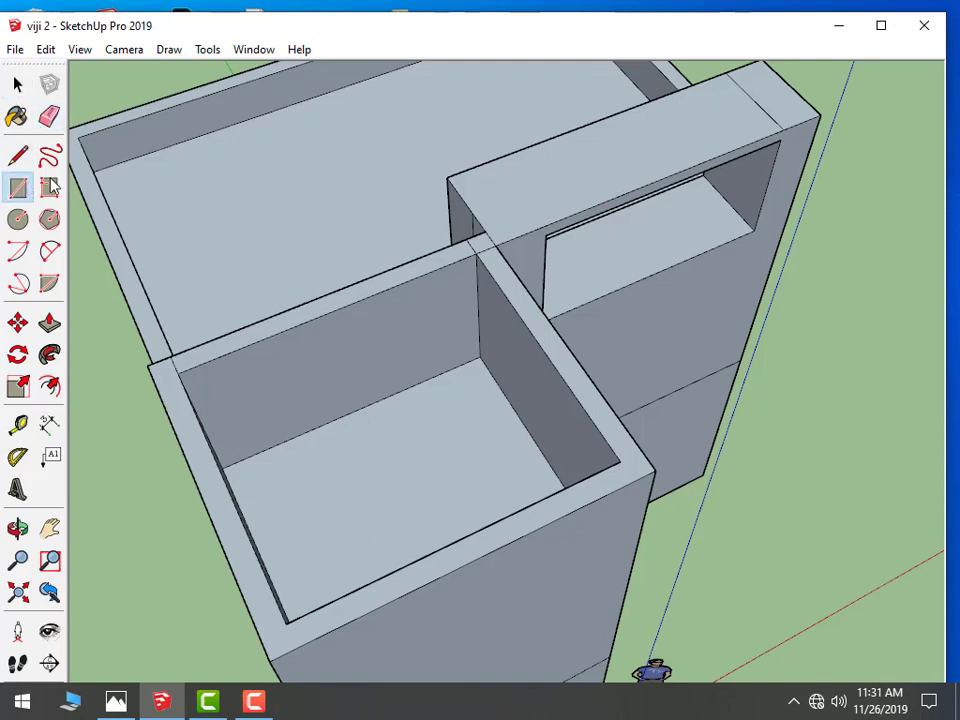
left_click(147, 365)
left_click(655, 470)
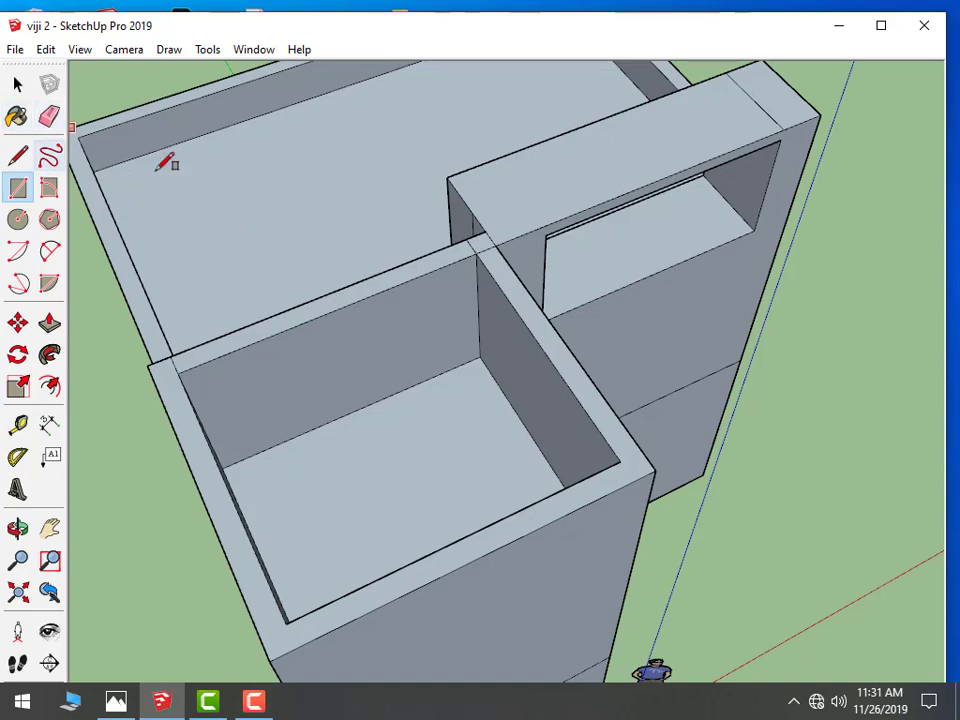
key("space")
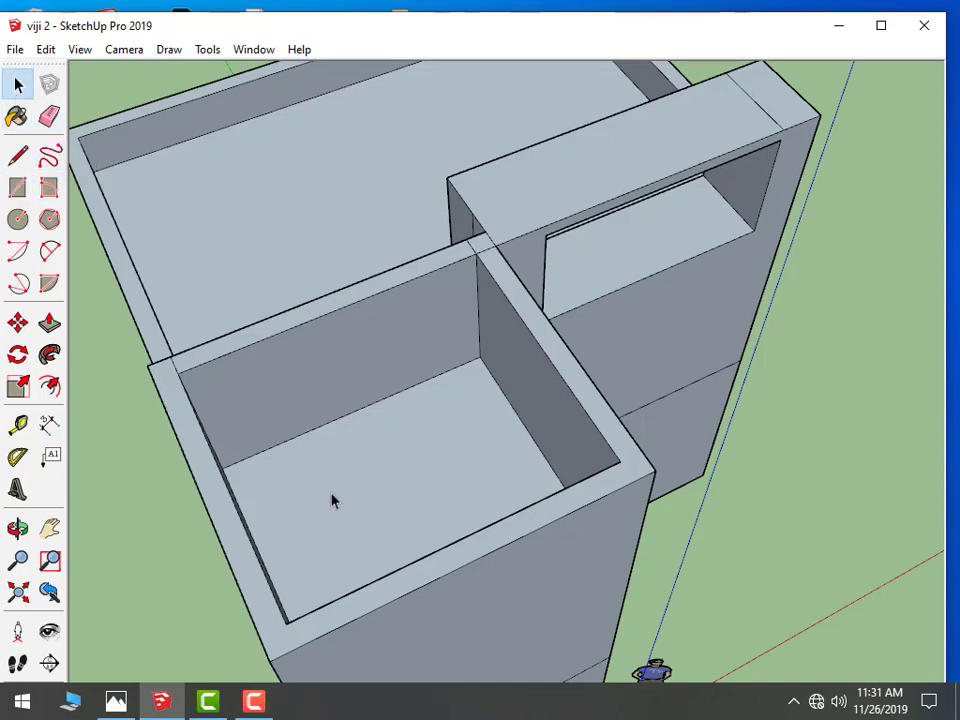
Move the left box's inner floor face up to the top of its walls
left_click(334, 500)
scroll(407, 253, "down", 3)
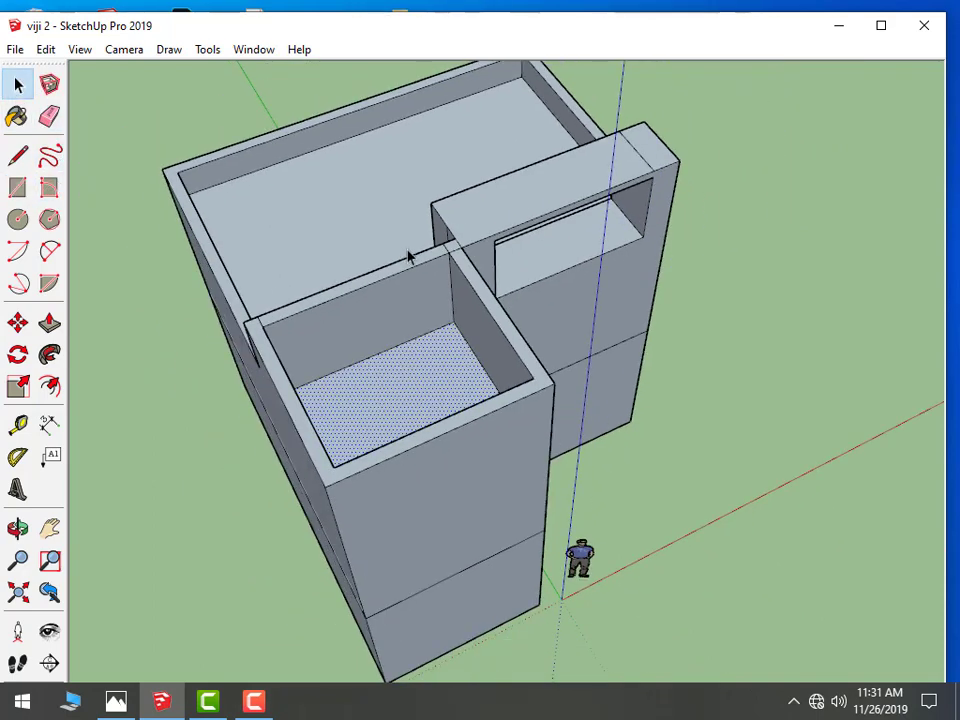
mouse_move(407, 253)
middle_mouse_down()
mouse_move(462, 347)
mouse_move(258, 410)
middle_mouse_up()
scroll(375, 392, "up", 2)
scroll(341, 394, "up", 1)
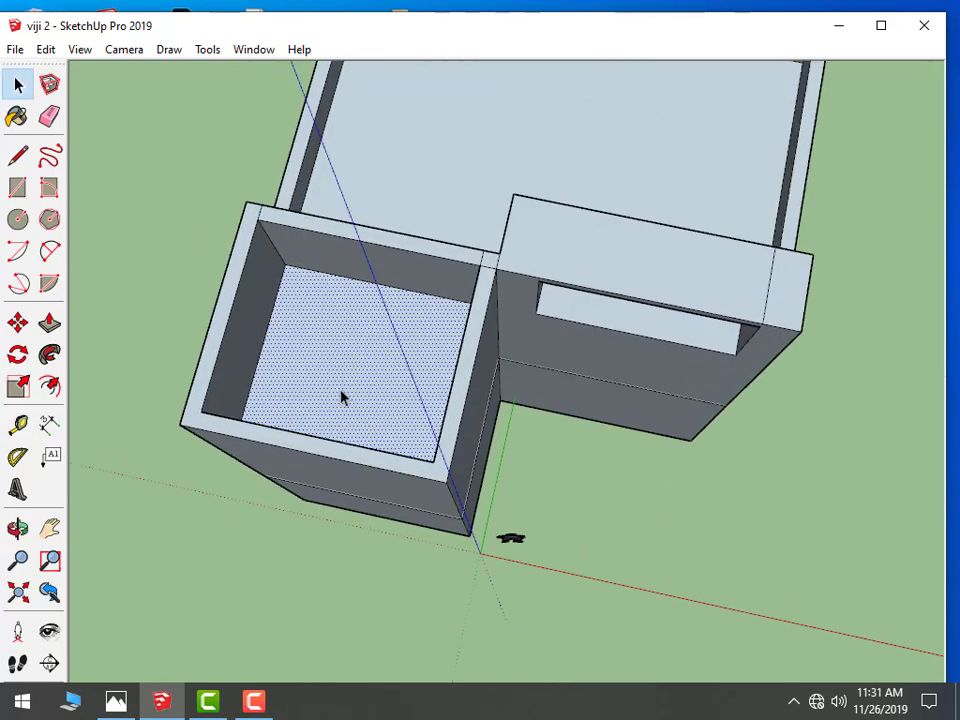
scroll(300, 340, "up", 2)
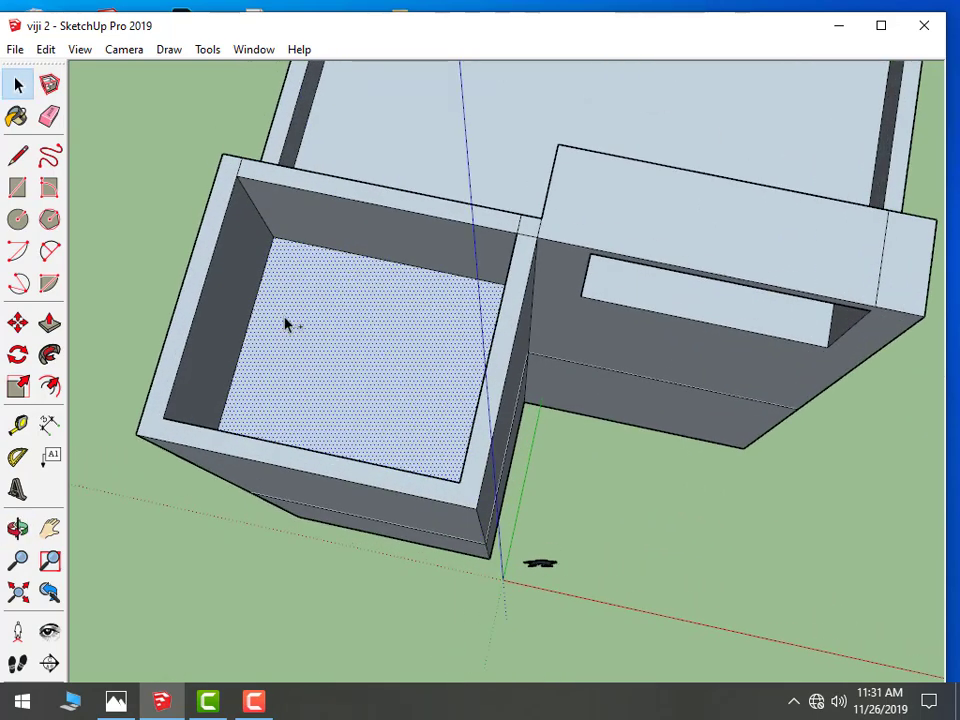
left_click(17, 322)
left_click(240, 218)
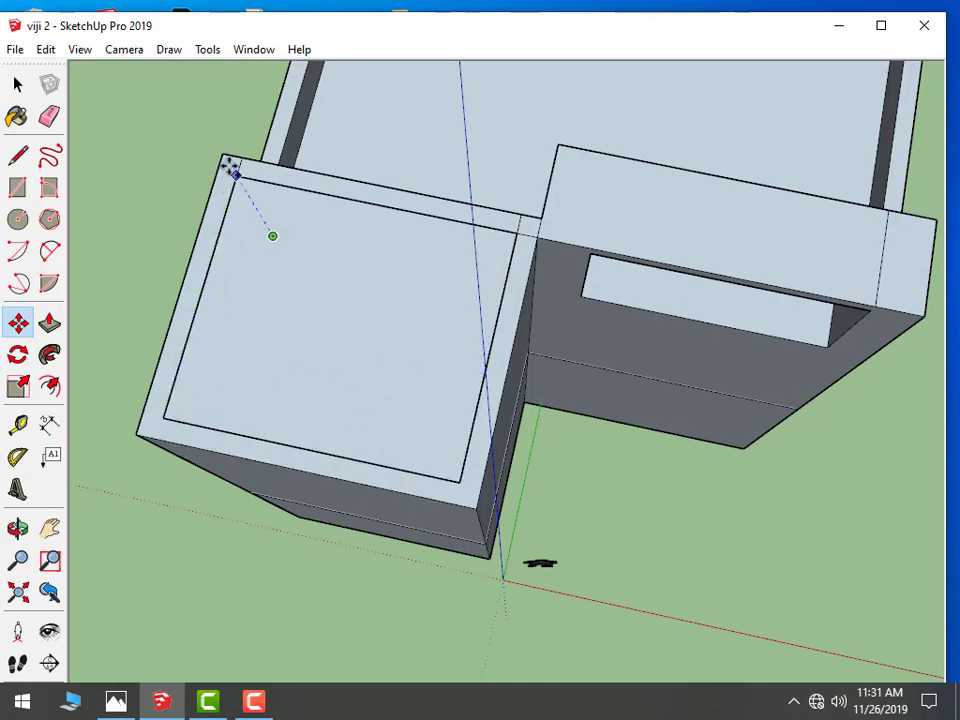
left_click(229, 162)
mouse_move(124, 244)
middle_mouse_down()
mouse_move(283, 238)
mouse_move(570, 254)
mouse_move(628, 141)
mouse_move(679, 236)
mouse_move(154, 223)
middle_mouse_up()
Start a line at the left tower's top front corner
left_click(17, 86)
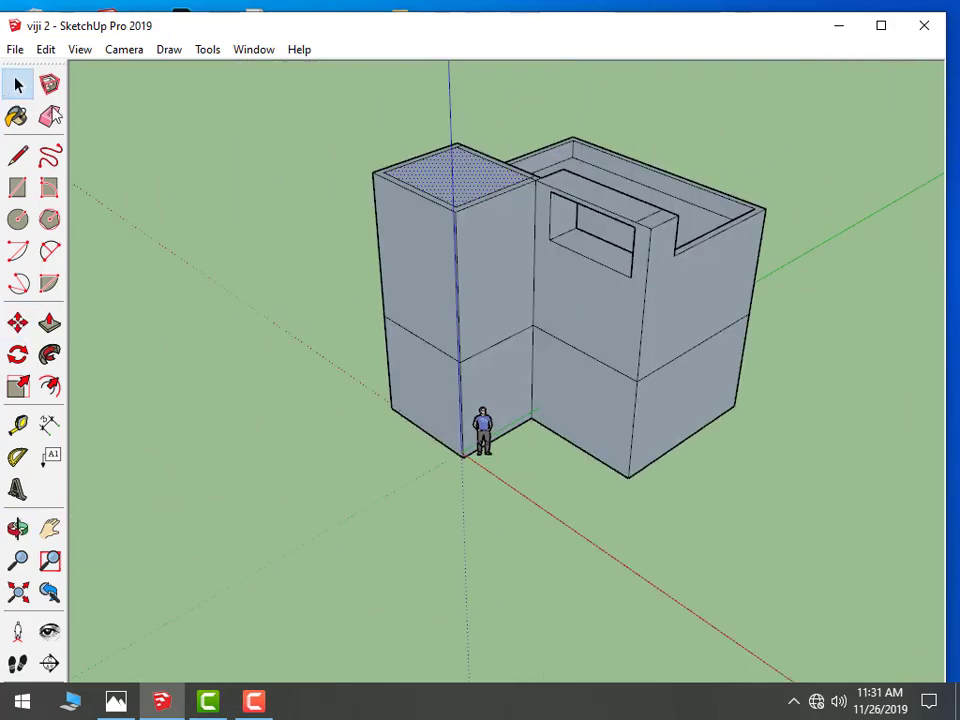
middle_click_drag(333, 311, 713, 347)
scroll(619, 370, "up", 2)
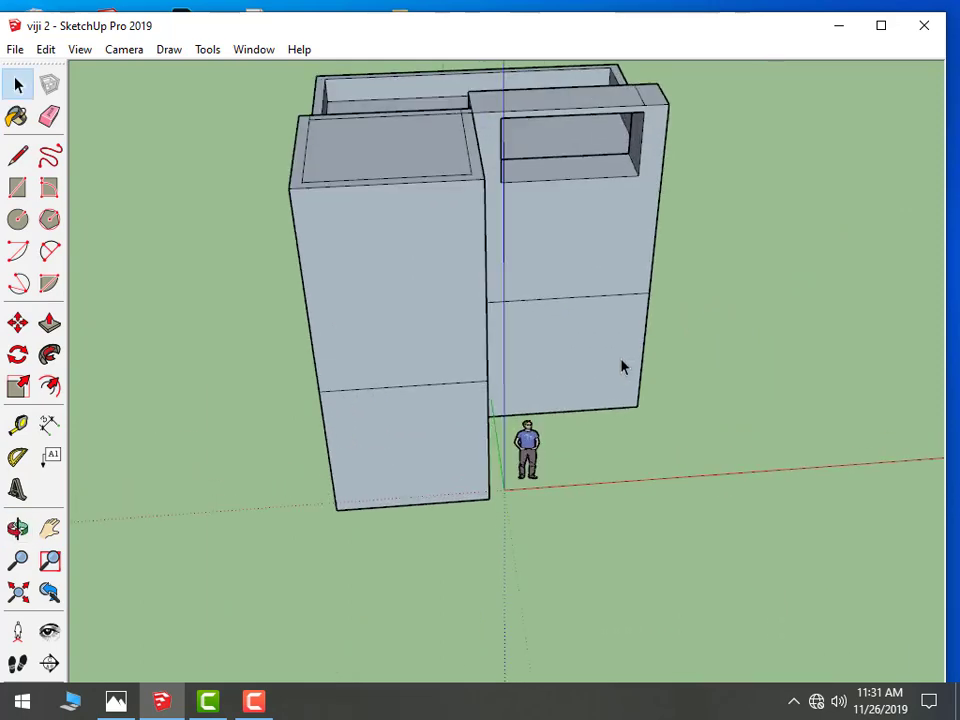
scroll(547, 386, "up", 2)
left_click(17, 155)
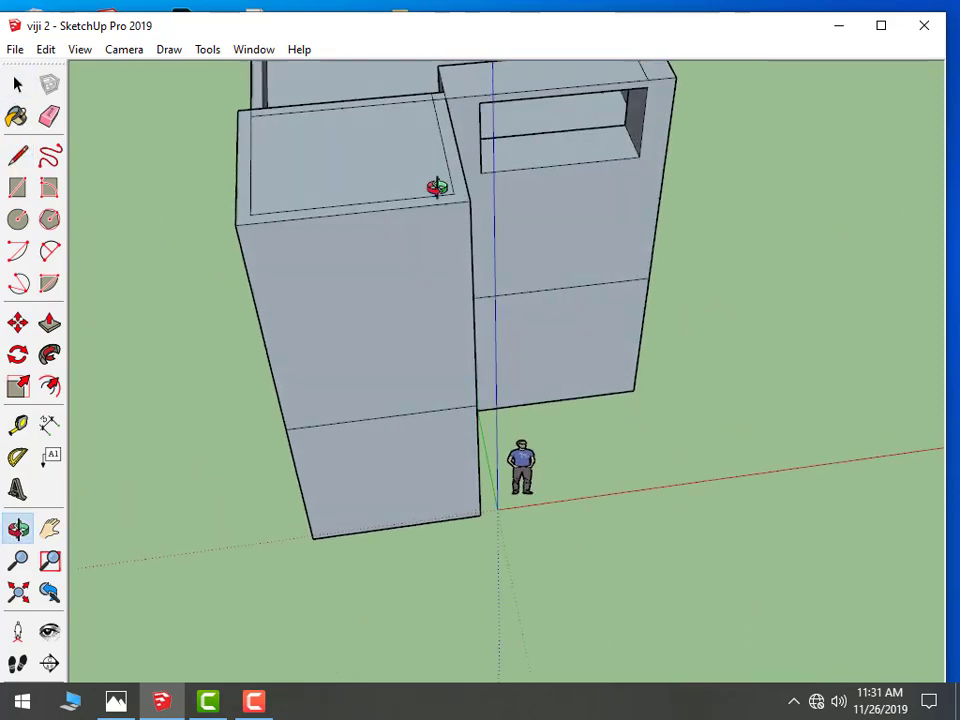
middle_click_drag(439, 186, 300, 107)
left_click(267, 114)
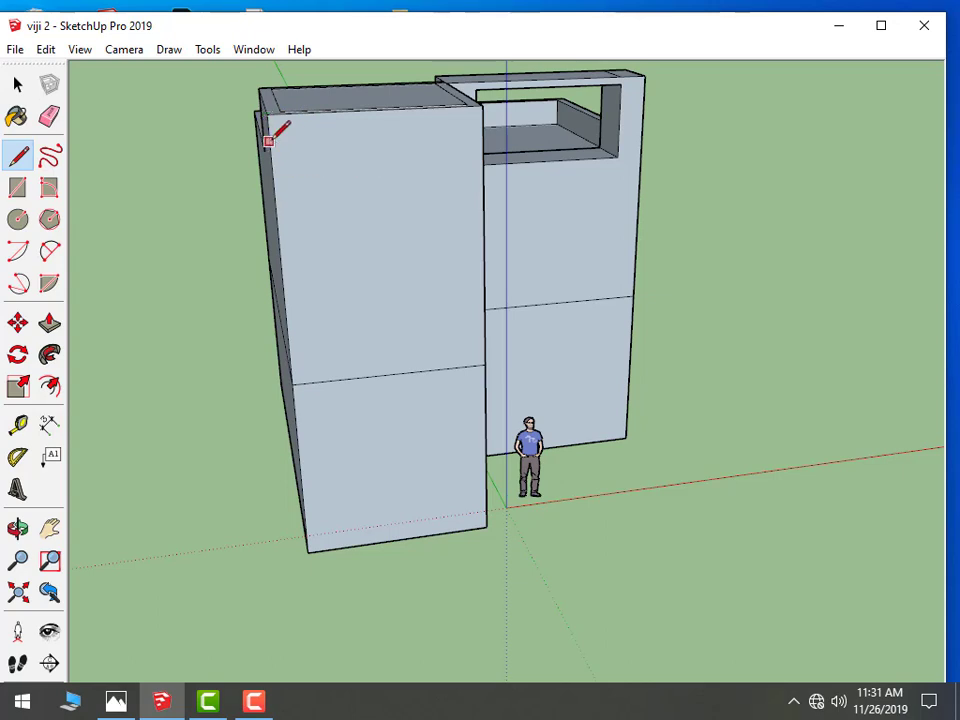
Draw an edge across the top of the left tower's front face
scroll(238, 137, "up", 1)
scroll(238, 137, "up", 1)
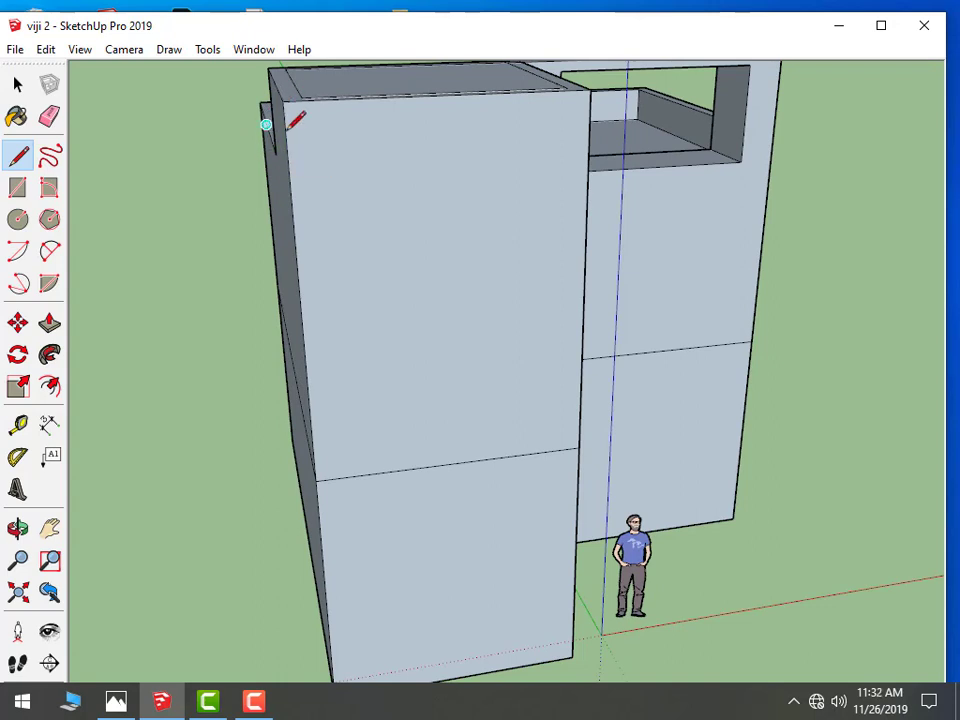
scroll(292, 128, "up", 1)
scroll(291, 126, "up", 1)
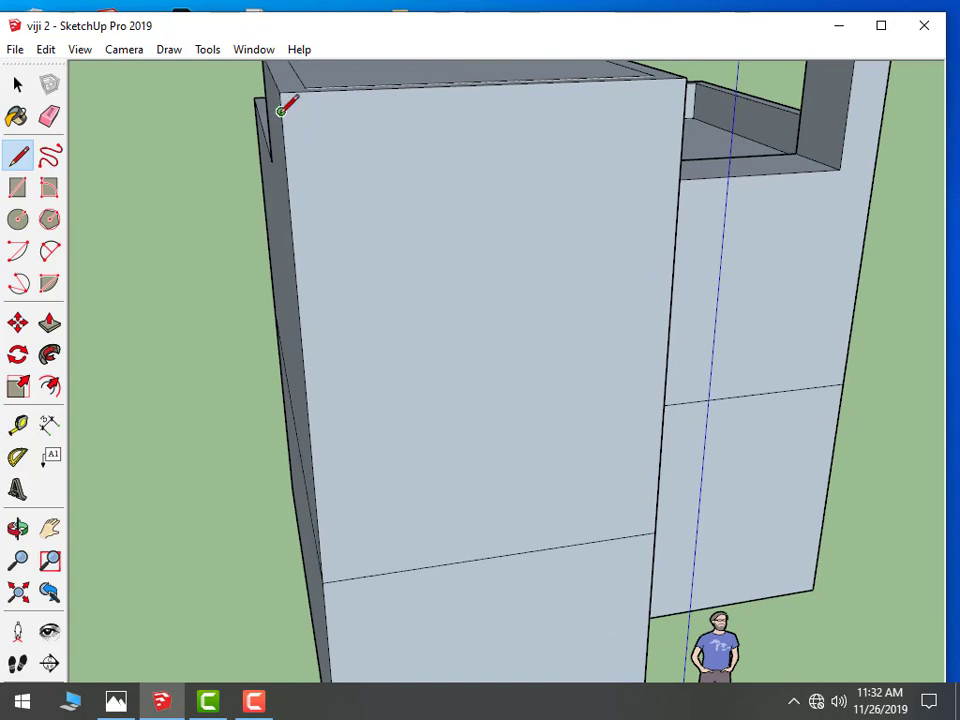
left_click(283, 103)
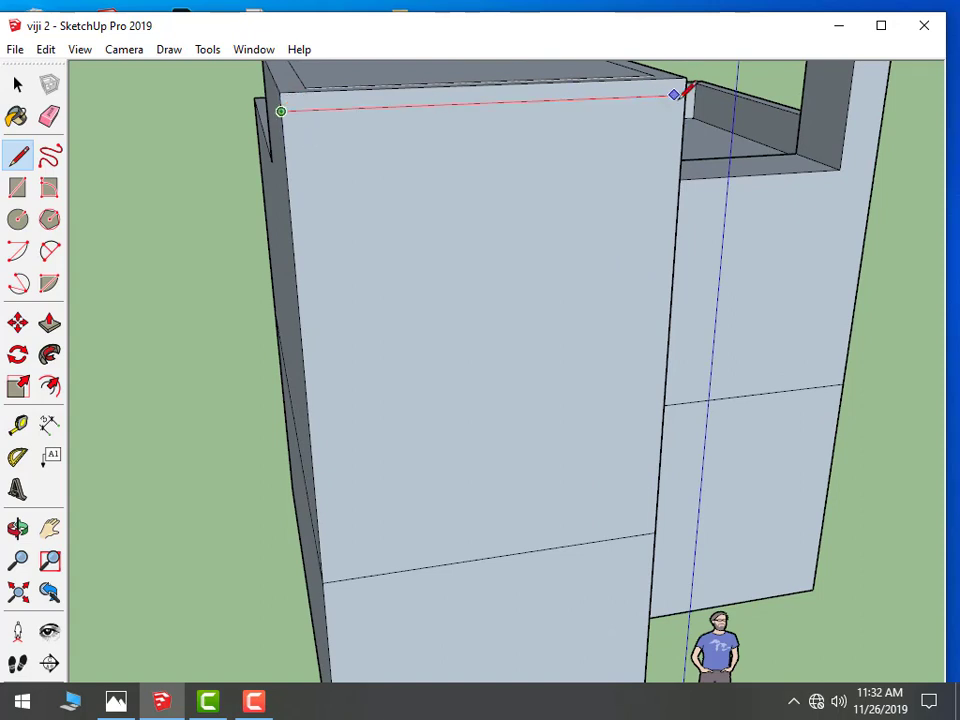
left_click(685, 94)
scroll(369, 210, "down", 2)
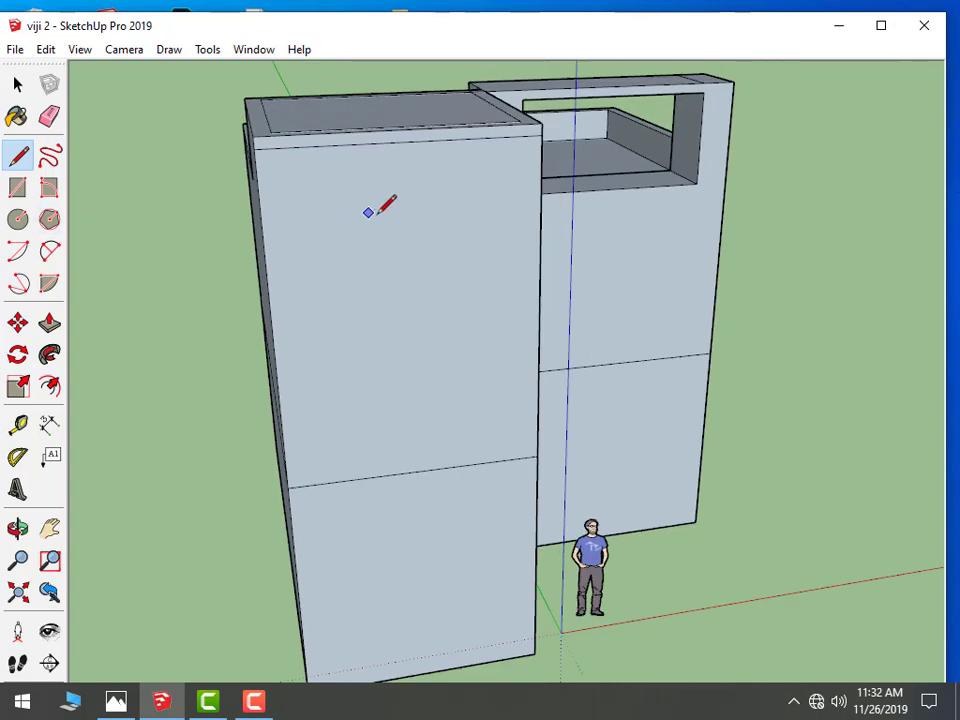
scroll(369, 210, "down", 2)
Push/Pull the top strip outward so the slab overhangs the front wall
left_click(50, 322)
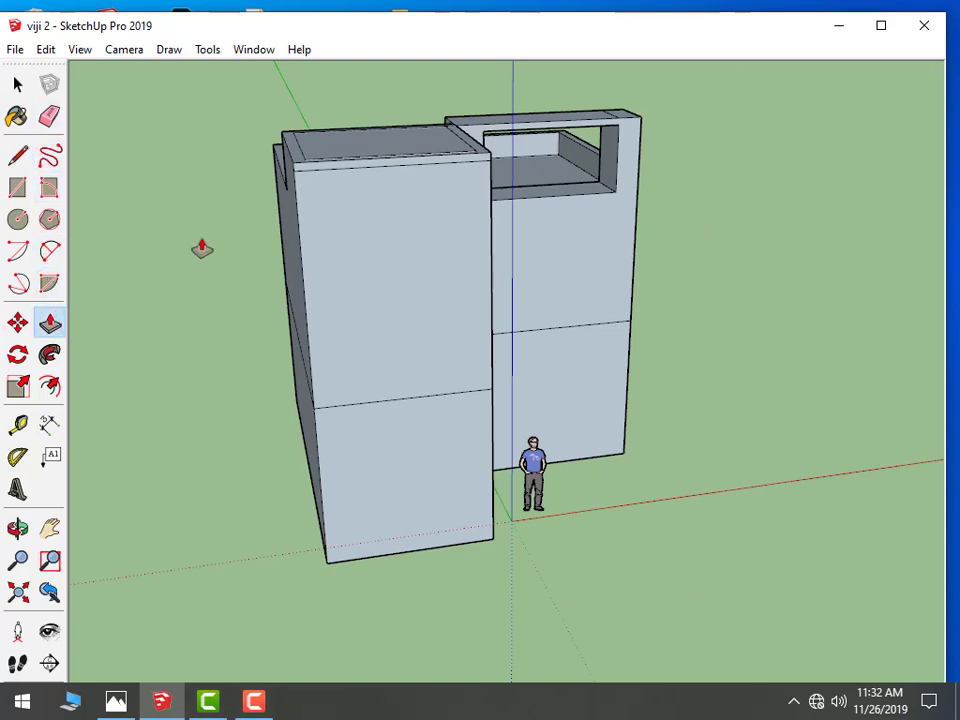
scroll(320, 210, "up", 2)
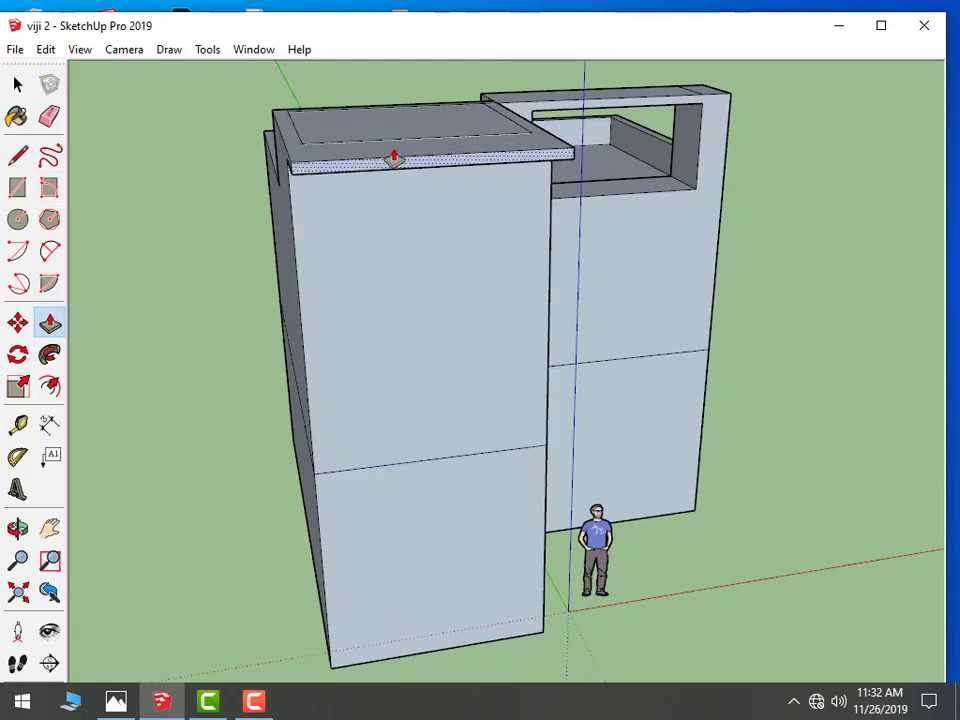
middle_click_drag(246, 165, 149, 330)
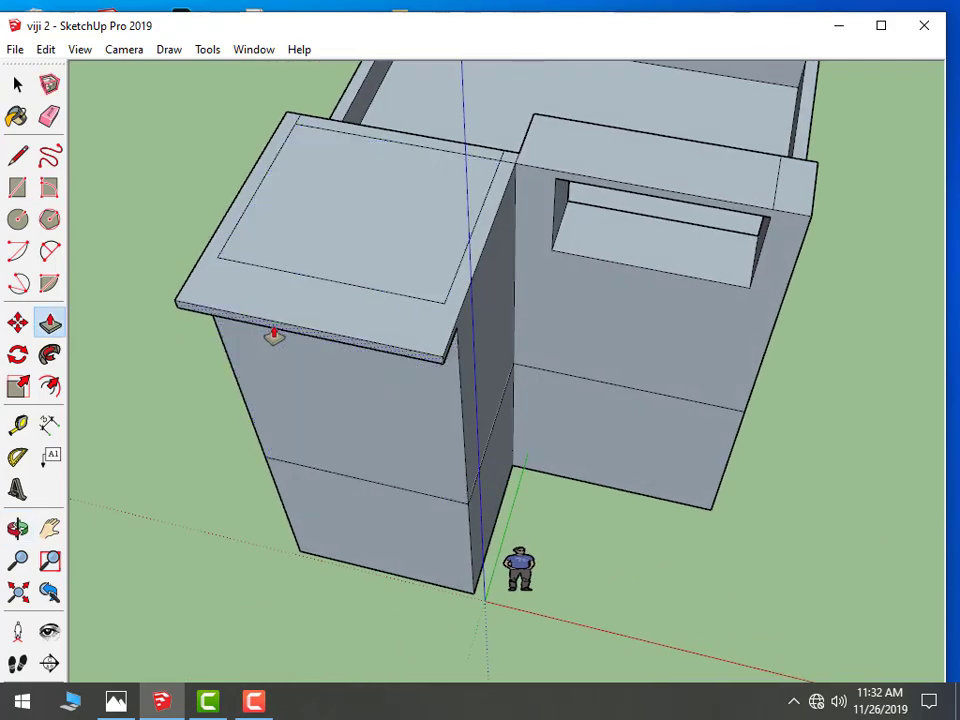
mouse_move(272, 332)
middle_mouse_down()
mouse_move(354, 257)
mouse_move(438, 72)
mouse_move(332, 302)
middle_mouse_up()
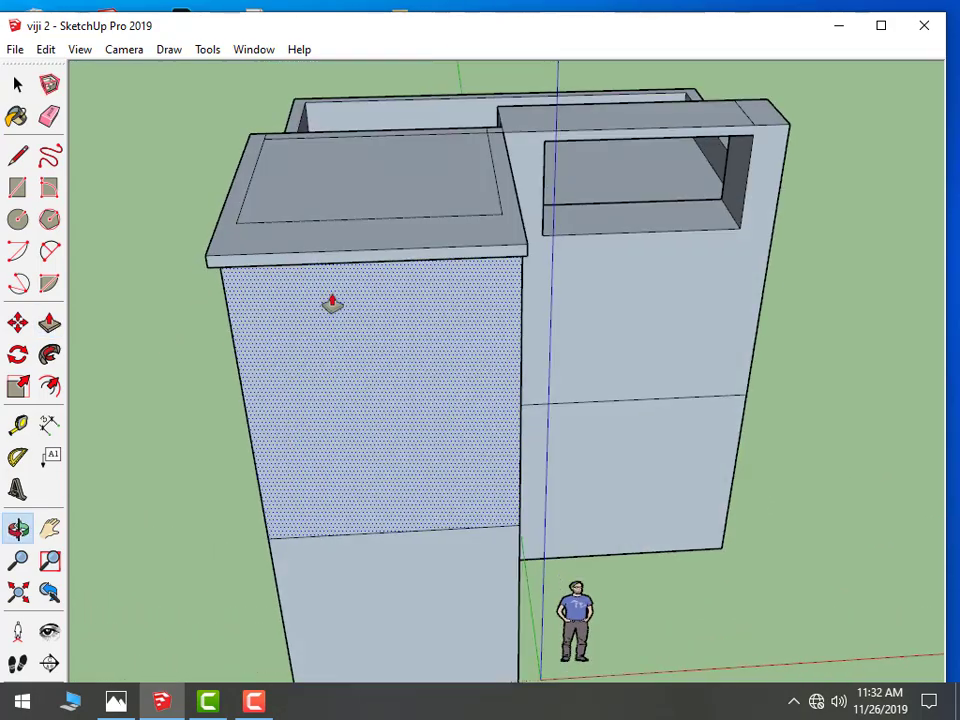
scroll(291, 276, "up", 2)
left_click_drag(290, 246, 251, 268)
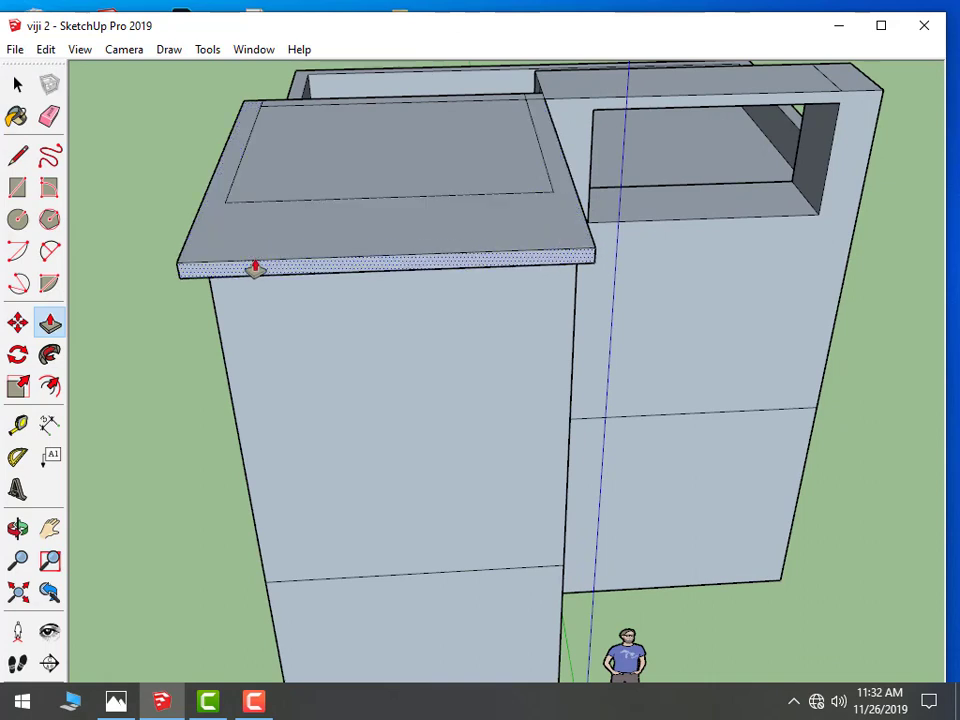
left_click(251, 268)
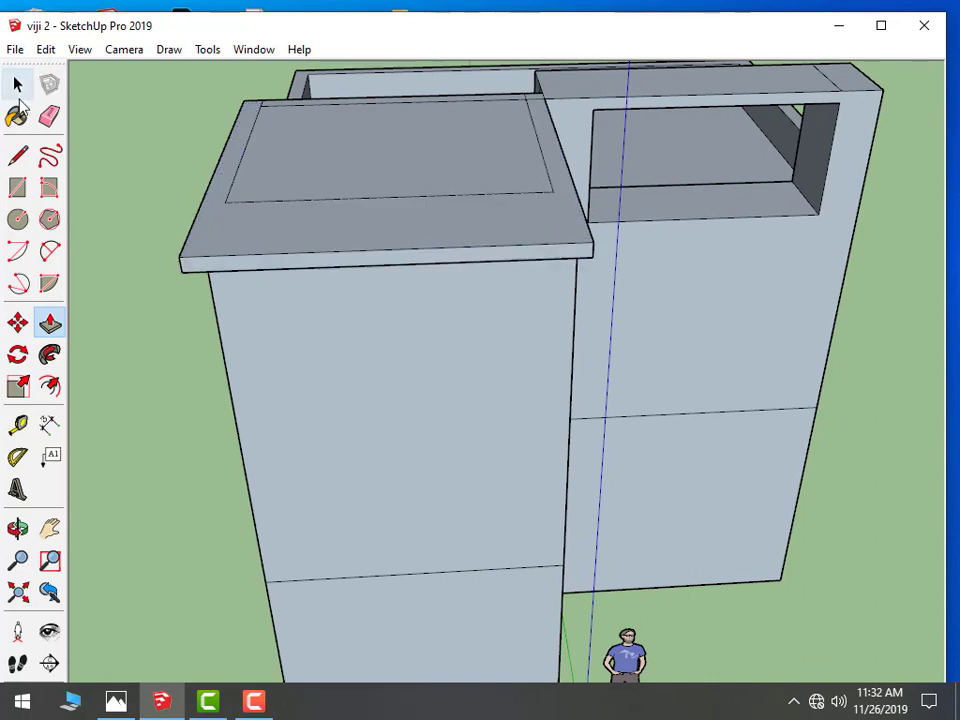
Draw a small rectangle on the right block's parapet top
left_click(17, 187)
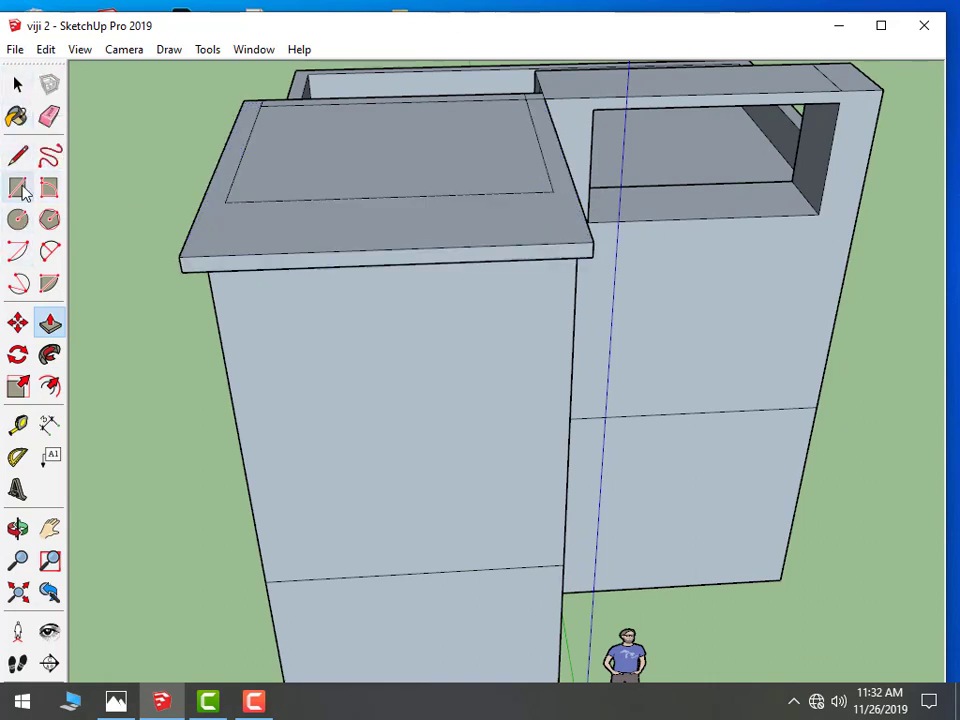
mouse_move(688, 180)
middle_mouse_down()
mouse_move(653, 260)
mouse_move(694, 279)
mouse_move(675, 260)
middle_mouse_up()
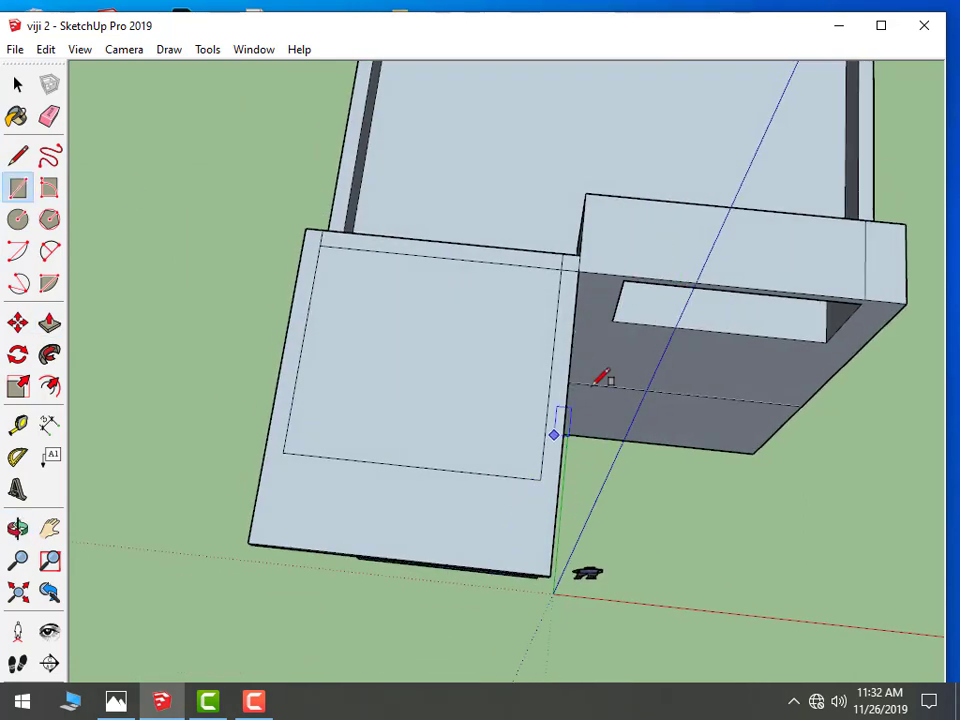
scroll(656, 244, "up", 1)
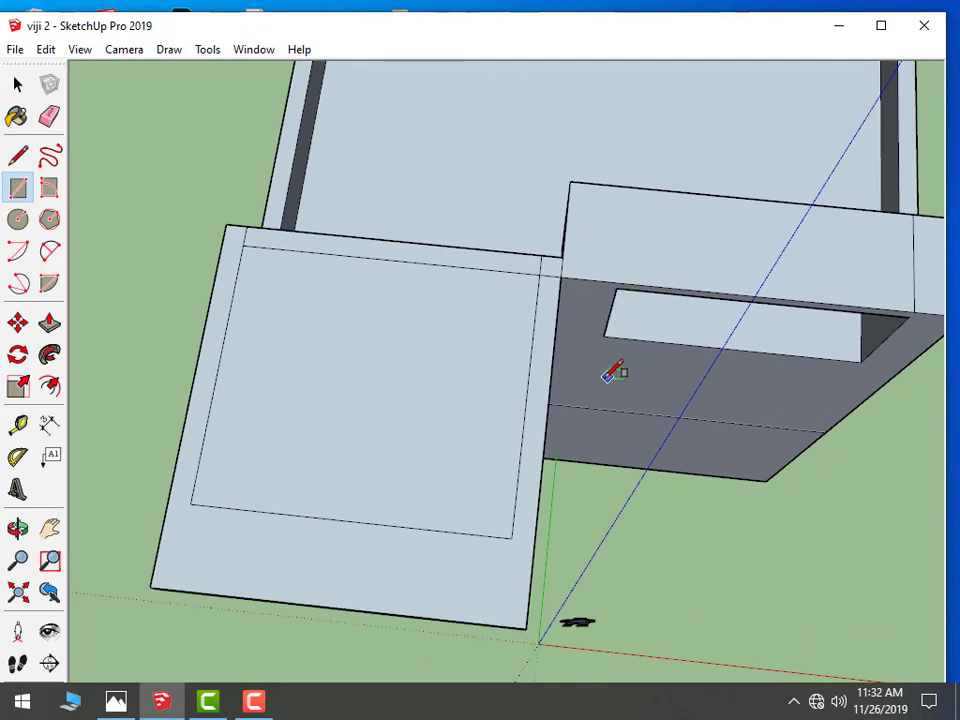
scroll(636, 268, "up", 1)
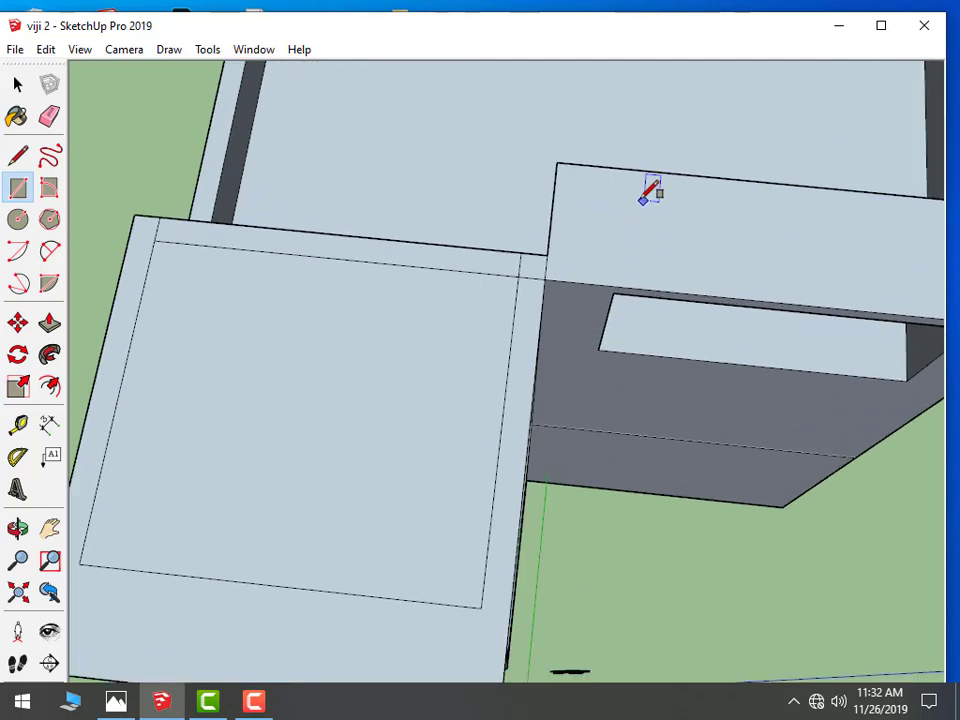
left_click(671, 266)
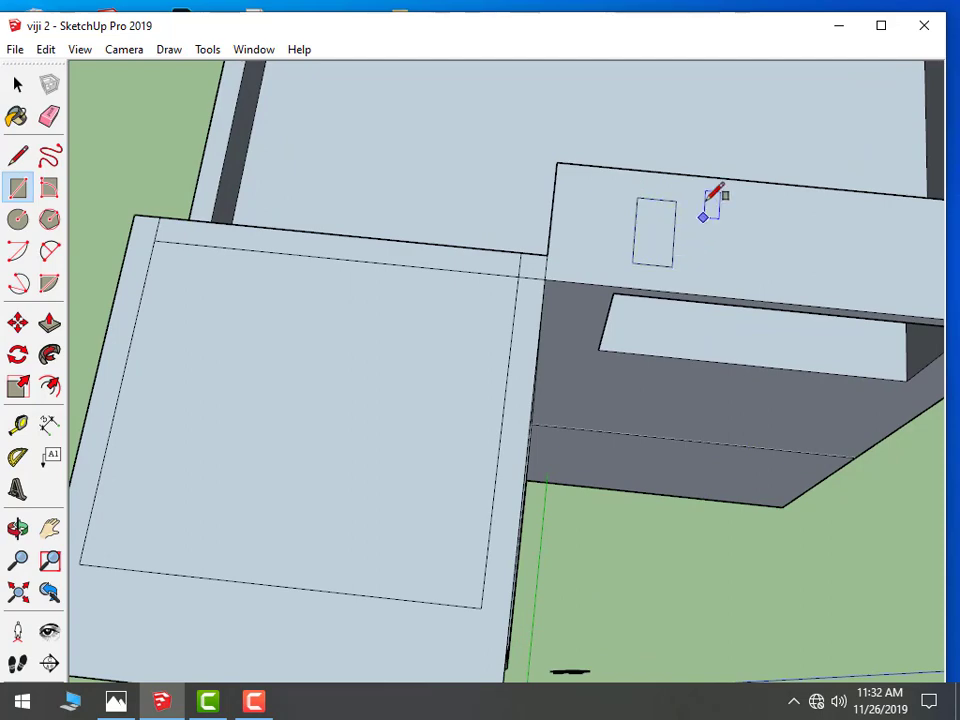
mouse_move(716, 193)
middle_mouse_down()
mouse_move(720, 253)
mouse_move(95, 152)
middle_mouse_up()
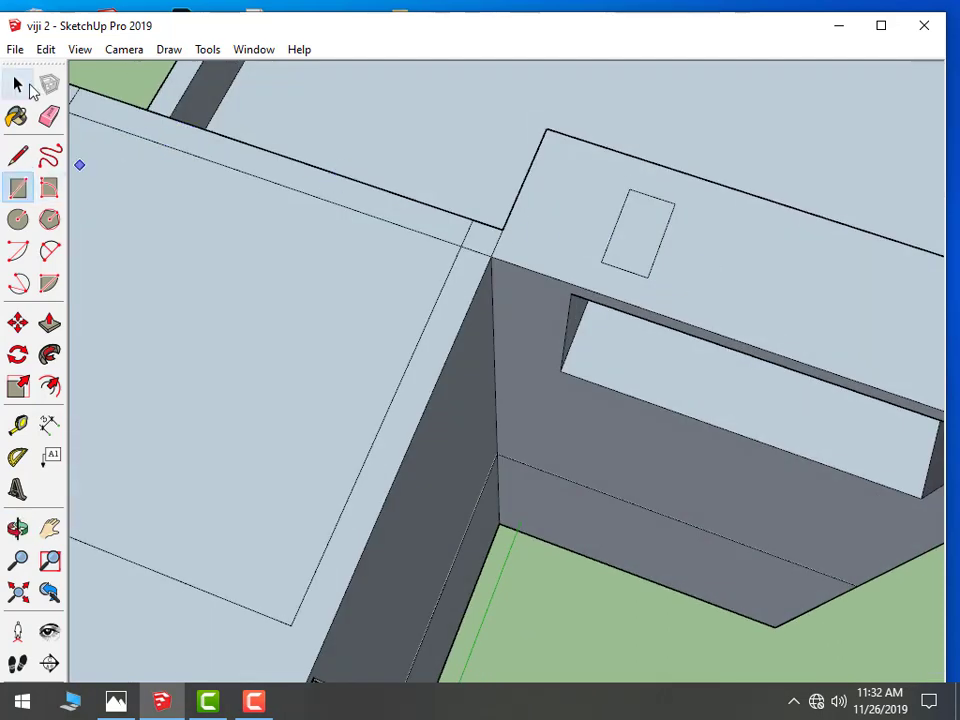
Ctrl-copy the rectangle rightward into a row of five, plus one onto the left roof strip
left_click(17, 86)
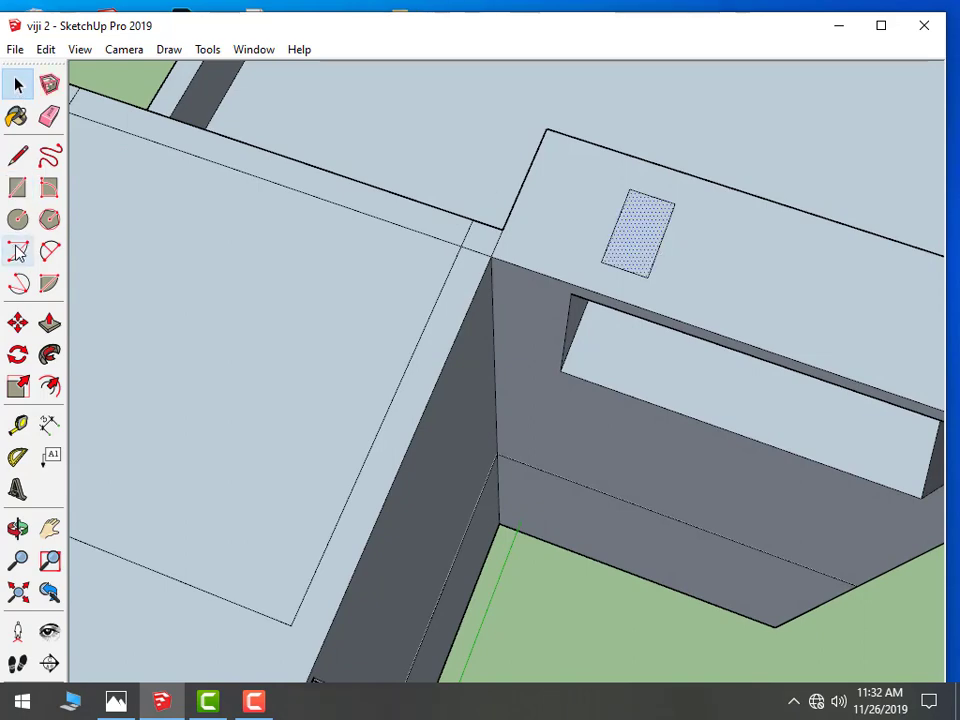
left_click(19, 324)
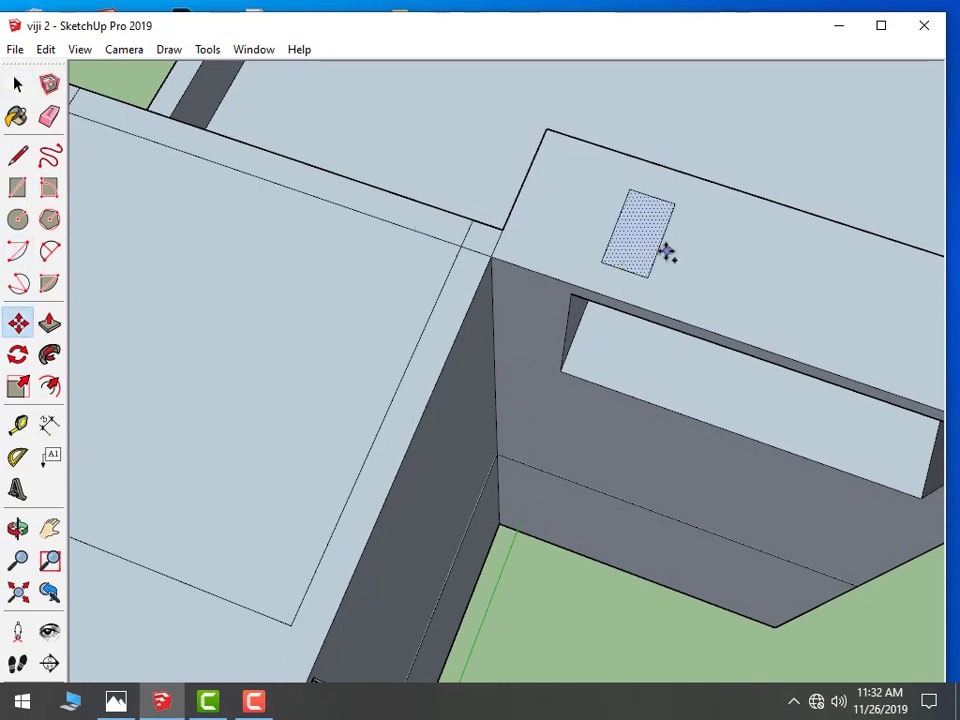
scroll(668, 254, "down", 3)
scroll(737, 261, "up", 1)
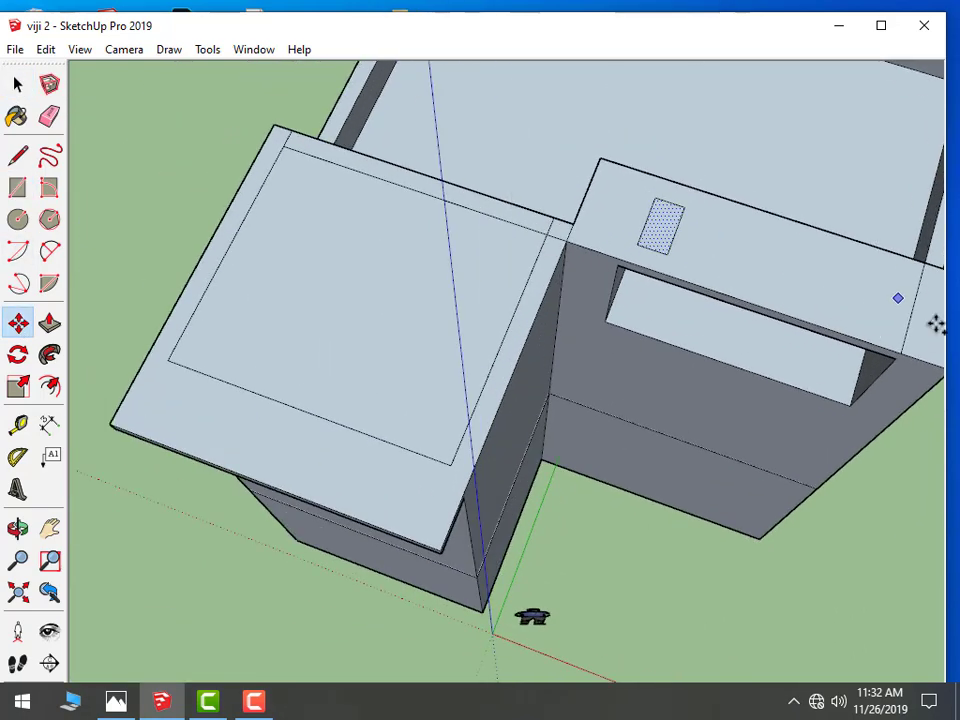
left_click(668, 254)
key("ctrl")
left_click(716, 270)
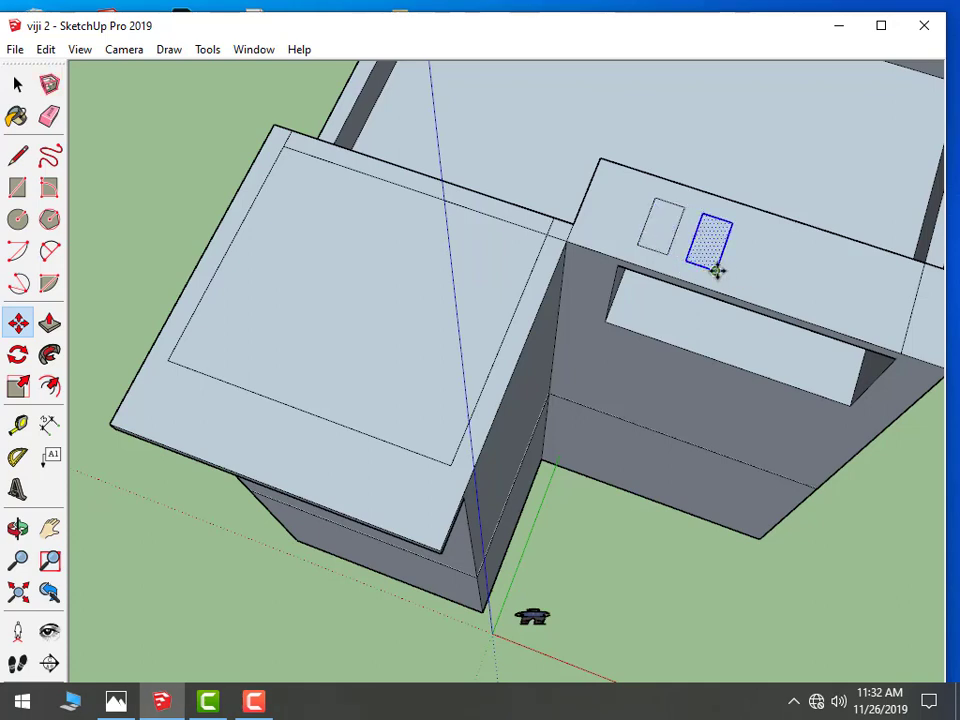
left_click(716, 270)
left_click(768, 288)
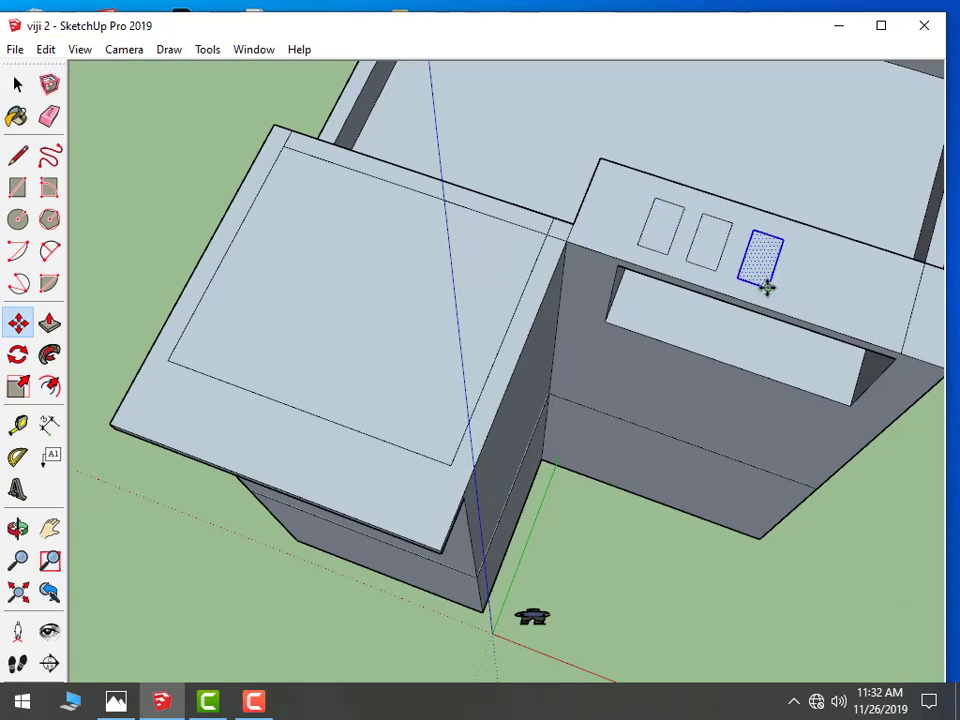
left_click(768, 288)
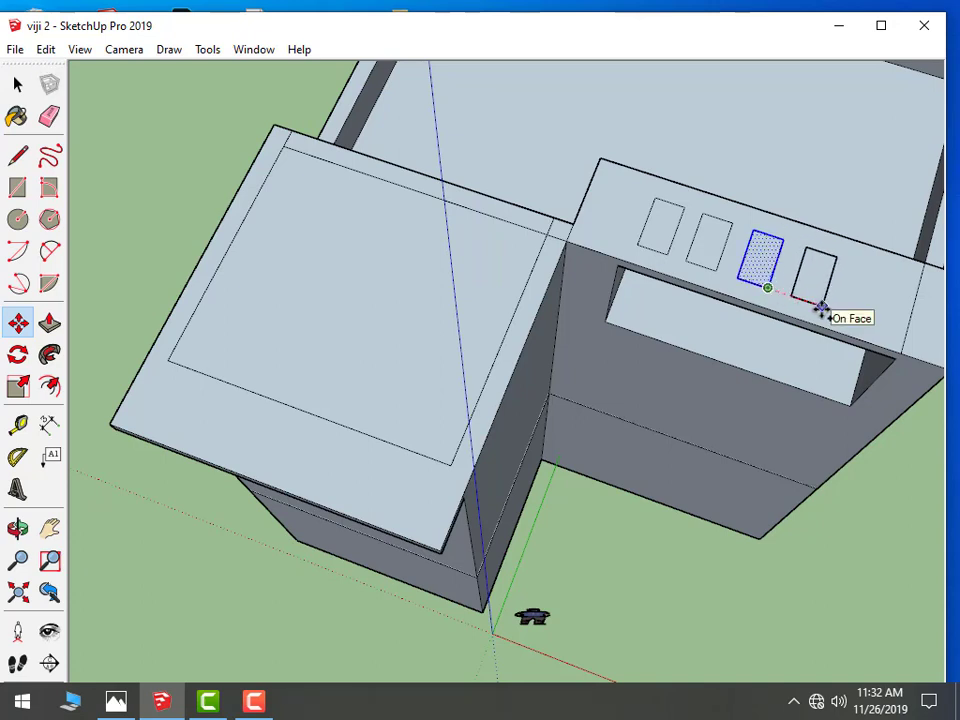
left_click(821, 308)
left_click(821, 308)
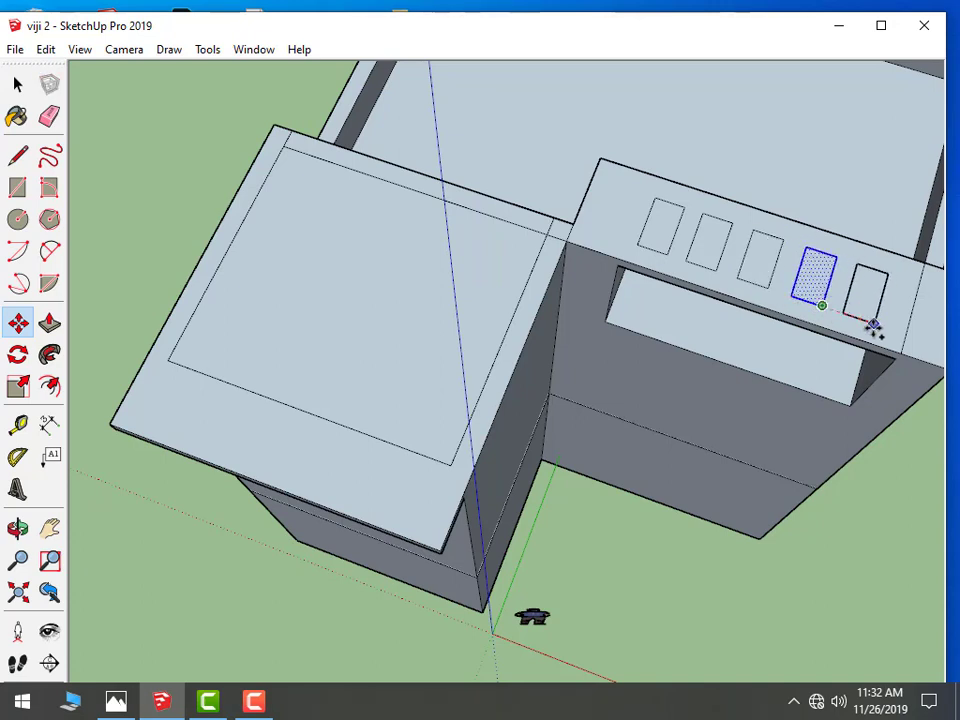
left_click(873, 328)
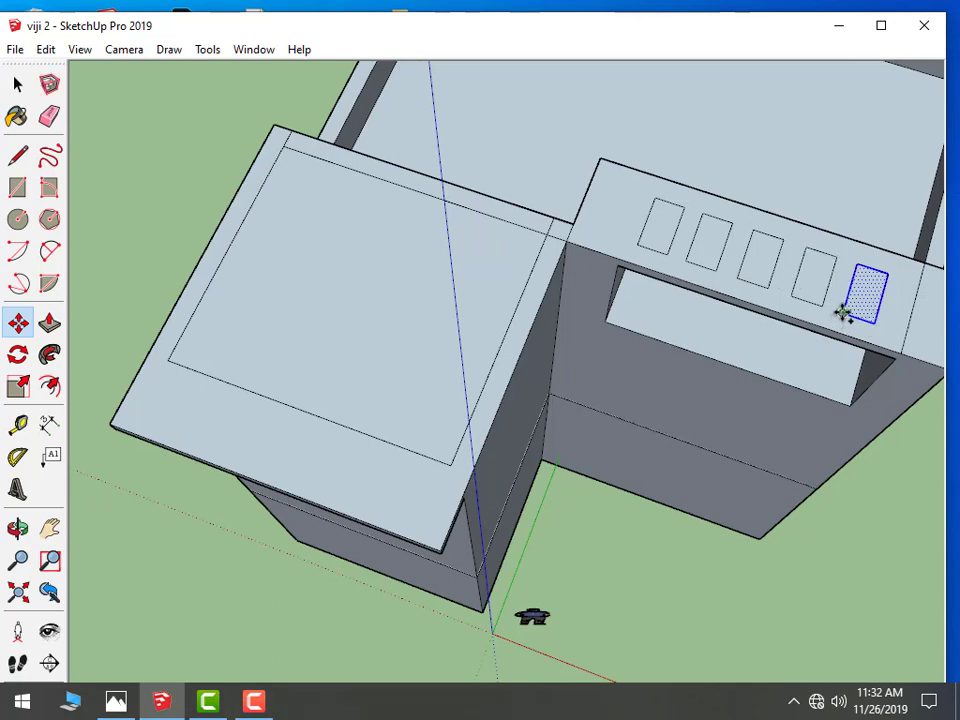
left_click(843, 313)
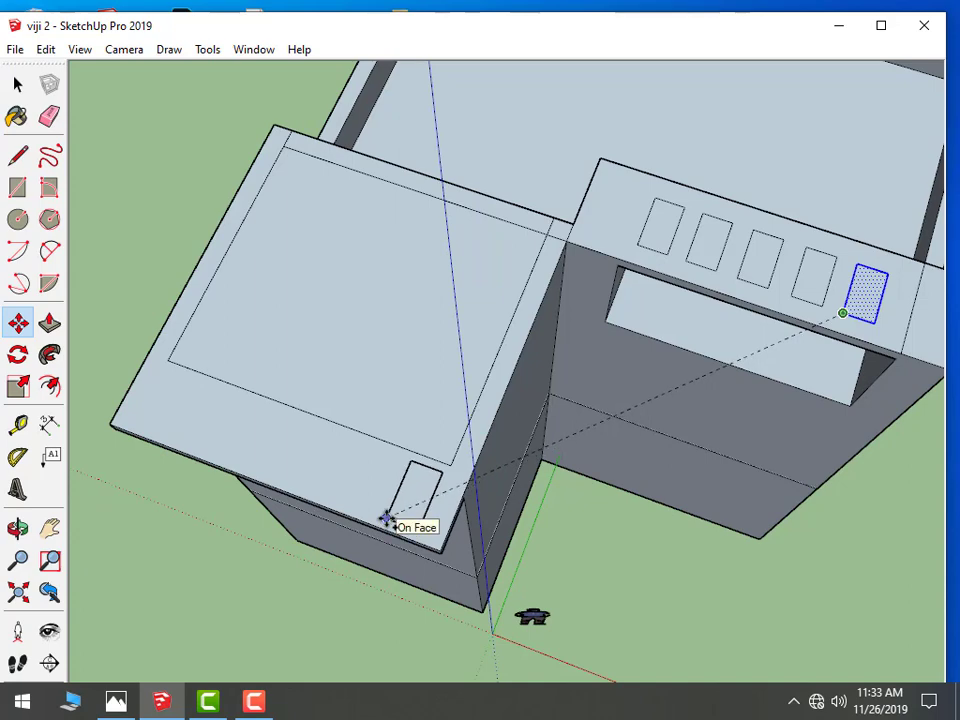
left_click(385, 518)
Push the left roof slab's front face downward to thicken it
middle_click_drag(339, 579, 495, 424)
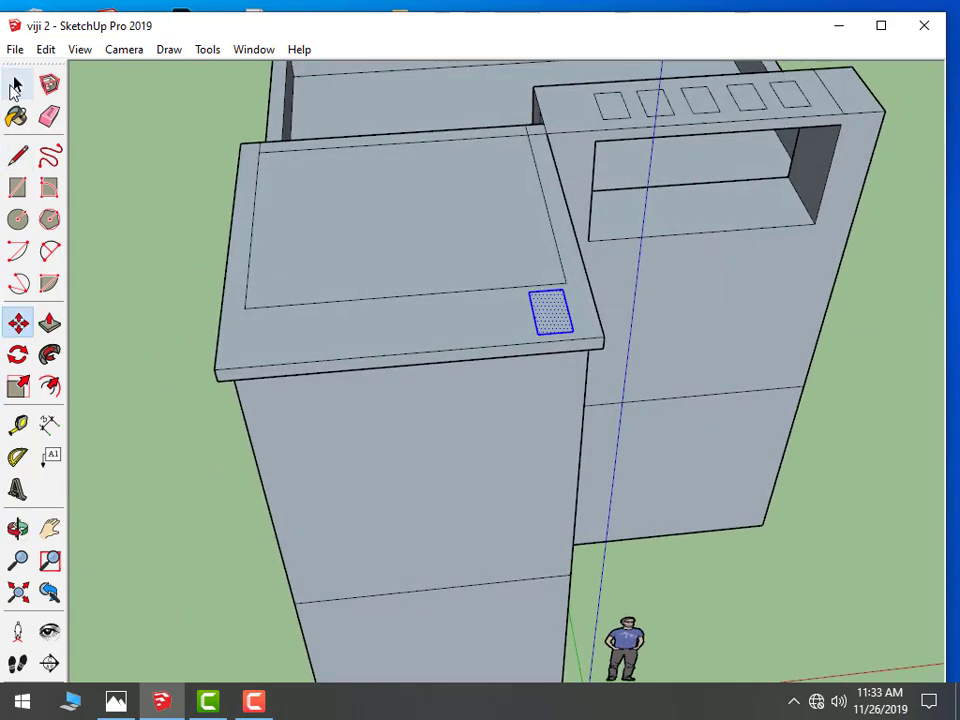
left_click(17, 86)
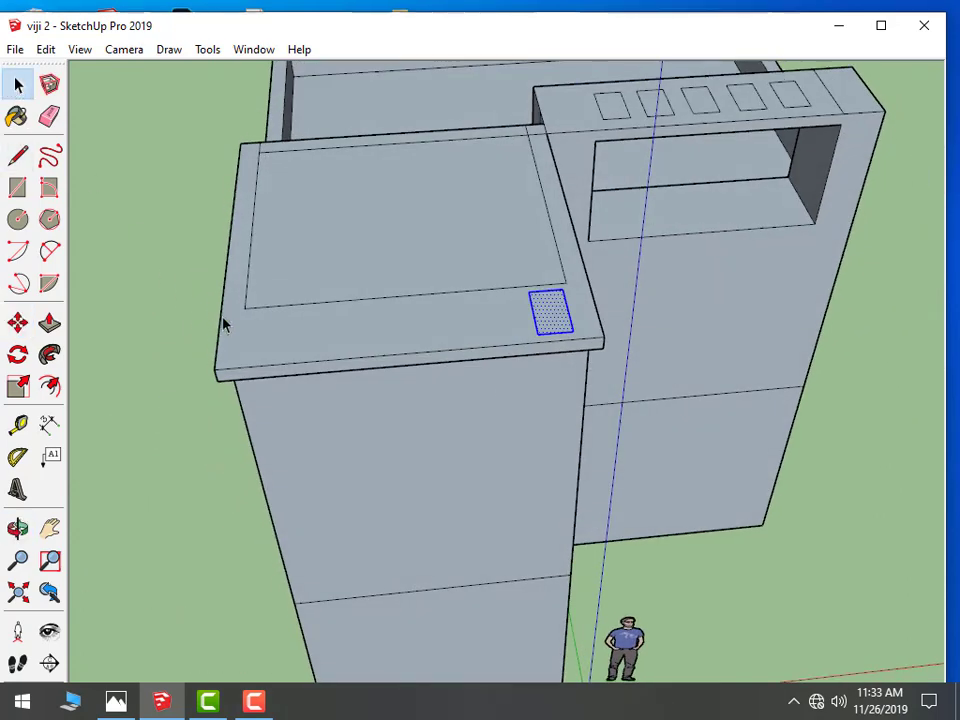
left_click(50, 323)
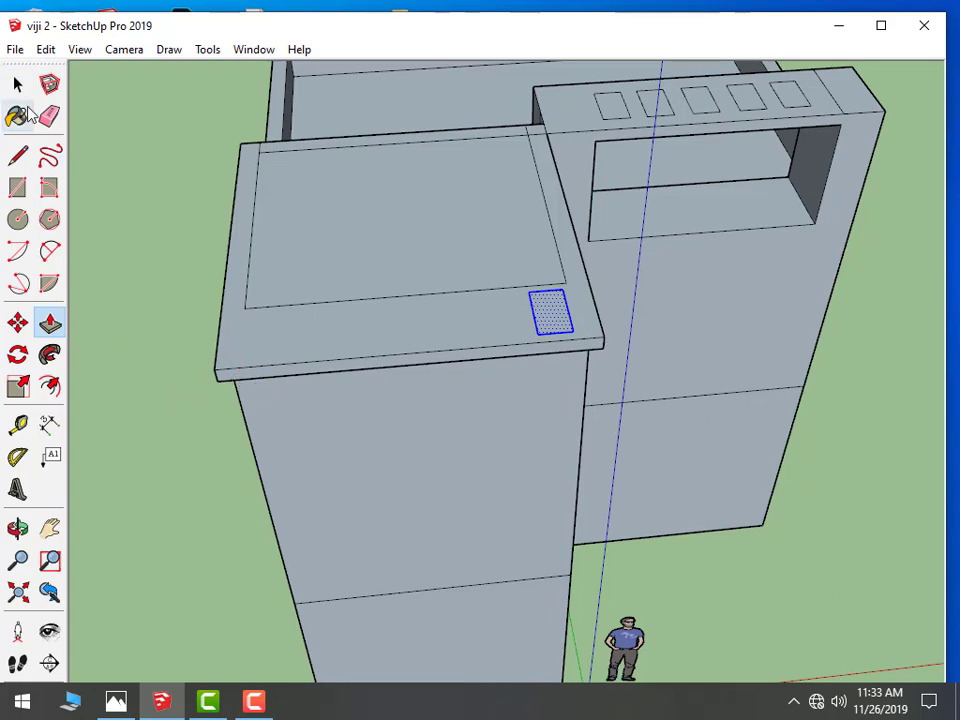
left_click(282, 376)
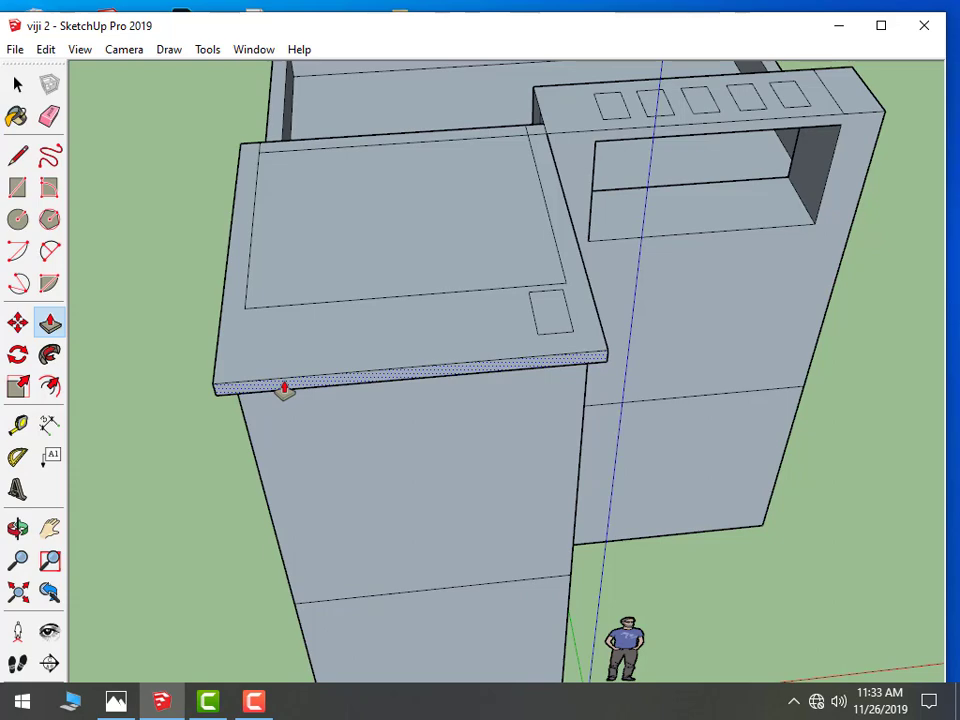
middle_click_drag(343, 422, 160, 255)
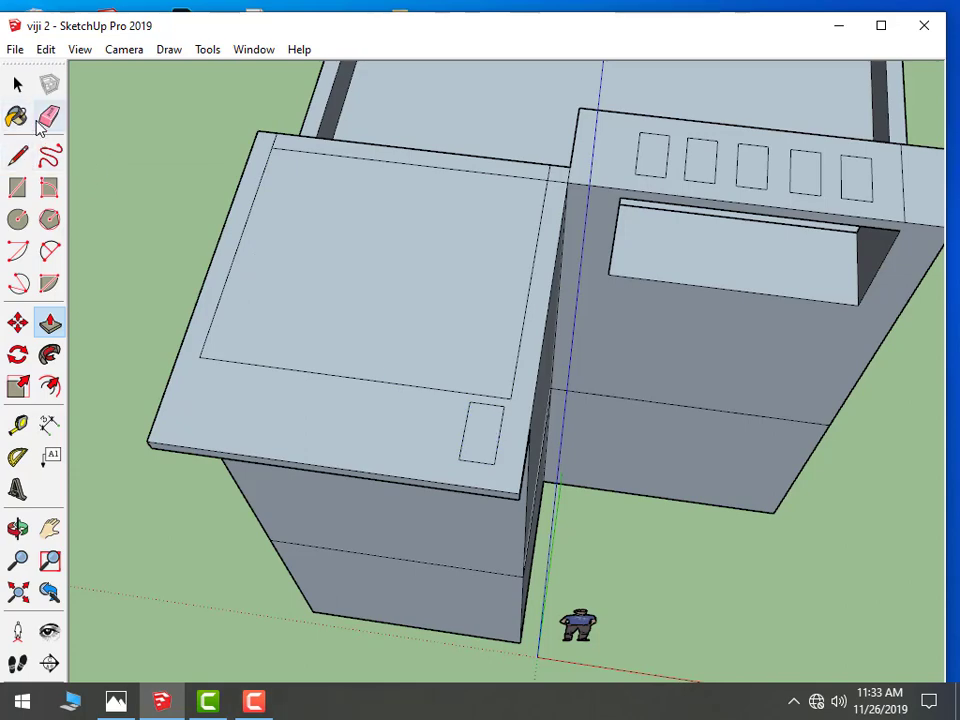
Shift the slab's small rectangle toward the front edge and copy it leftward into a row
left_click(17, 85)
left_click(490, 440)
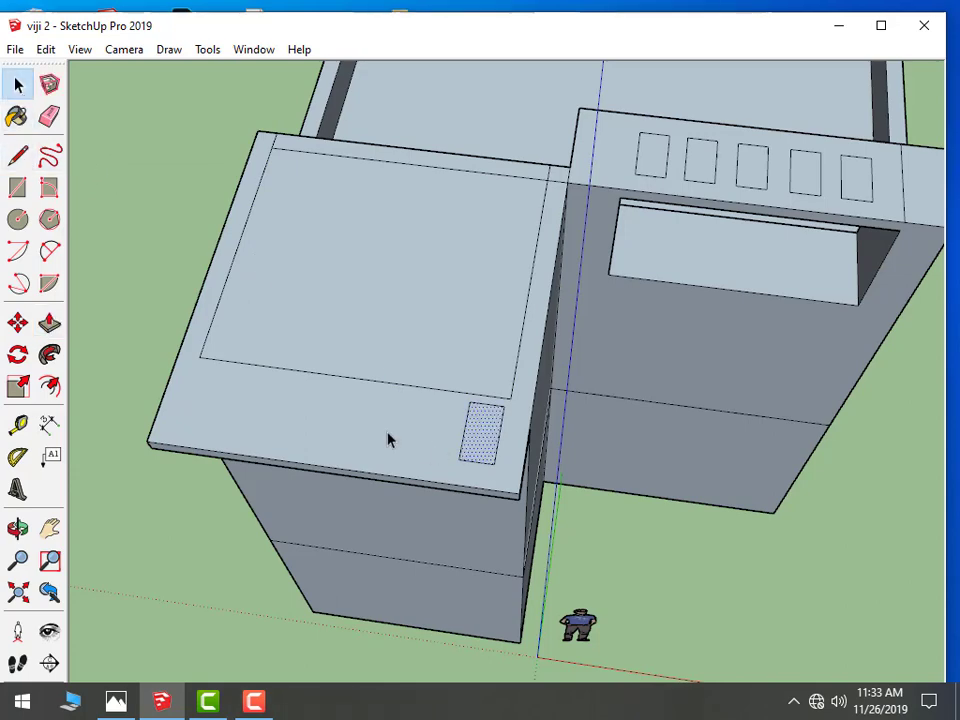
left_click(17, 322)
scroll(500, 447, "up", 2)
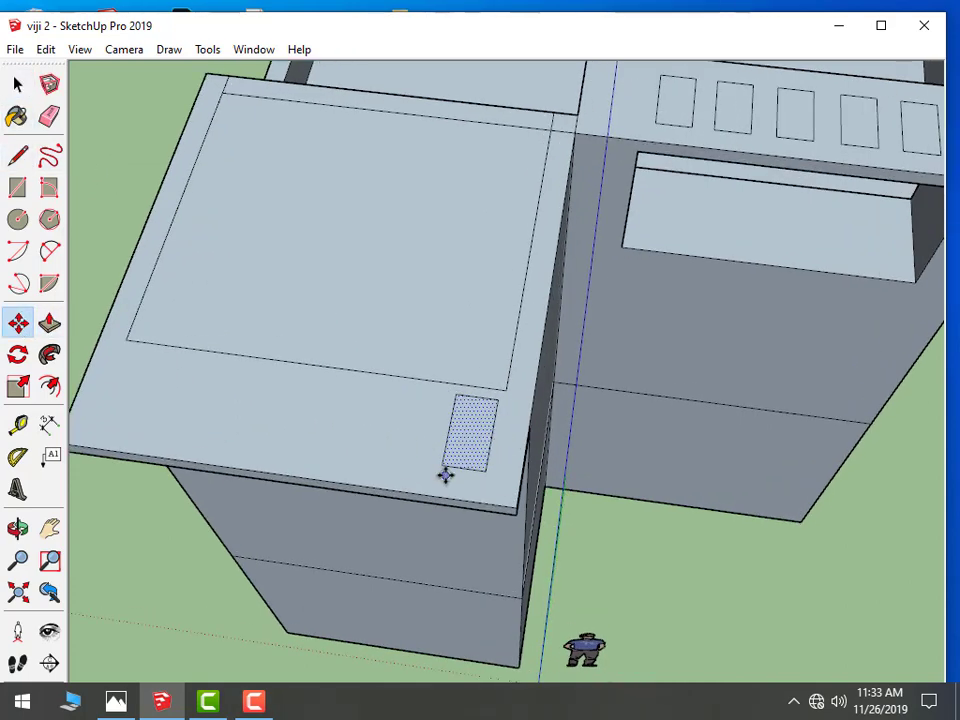
left_click_drag(439, 462, 439, 480)
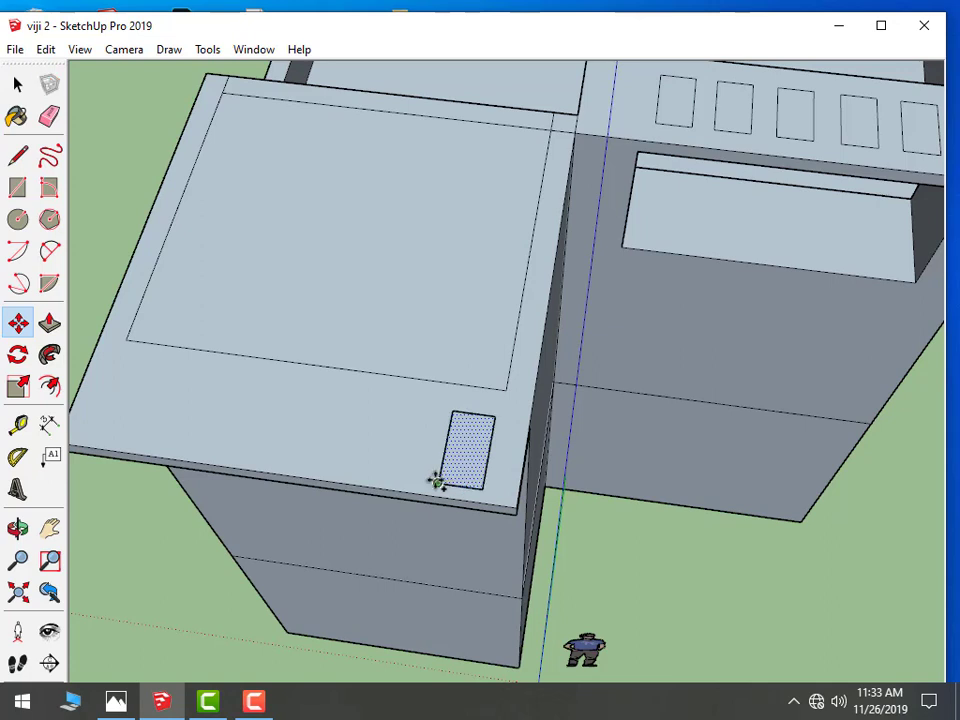
left_click_drag(438, 476, 366, 473, "ctrl")
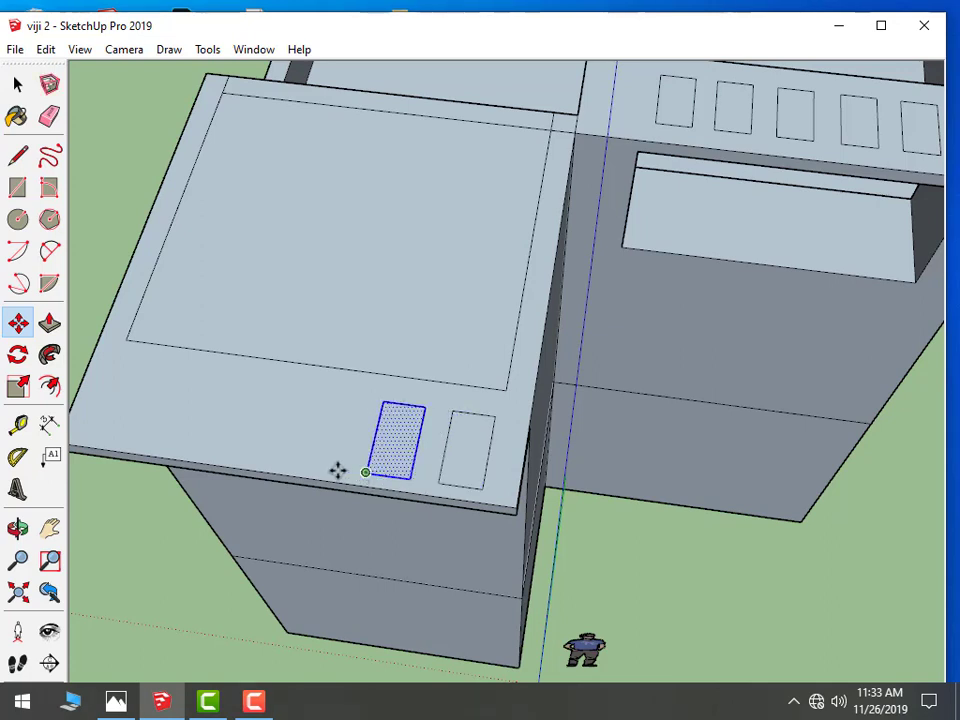
left_click_drag(367, 473, 295, 459, "ctrl")
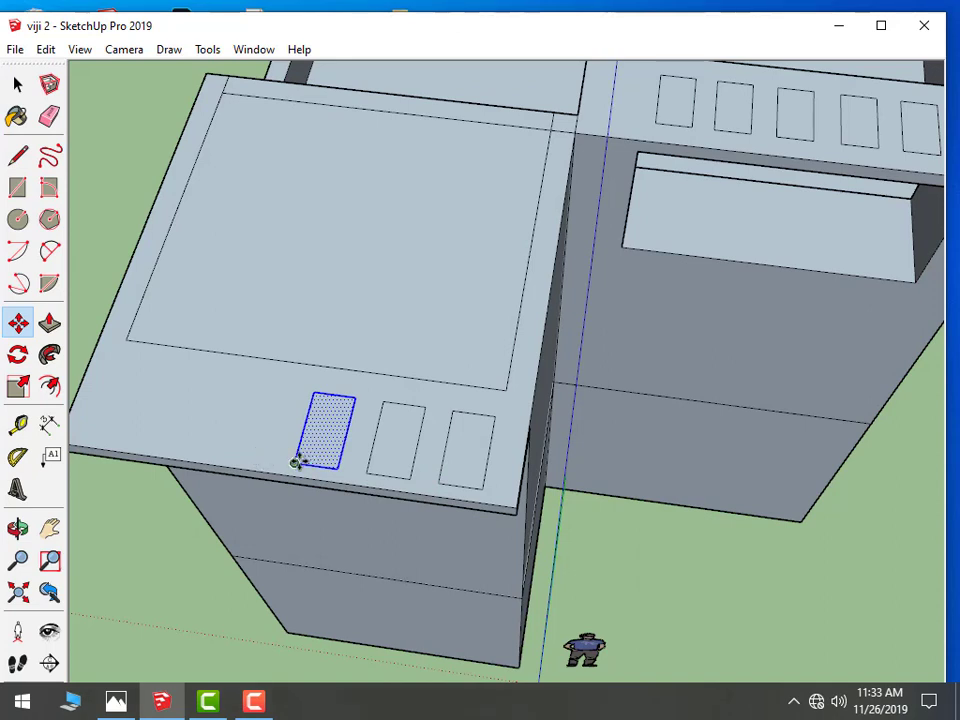
left_click_drag(296, 461, 101, 435, "ctrl")
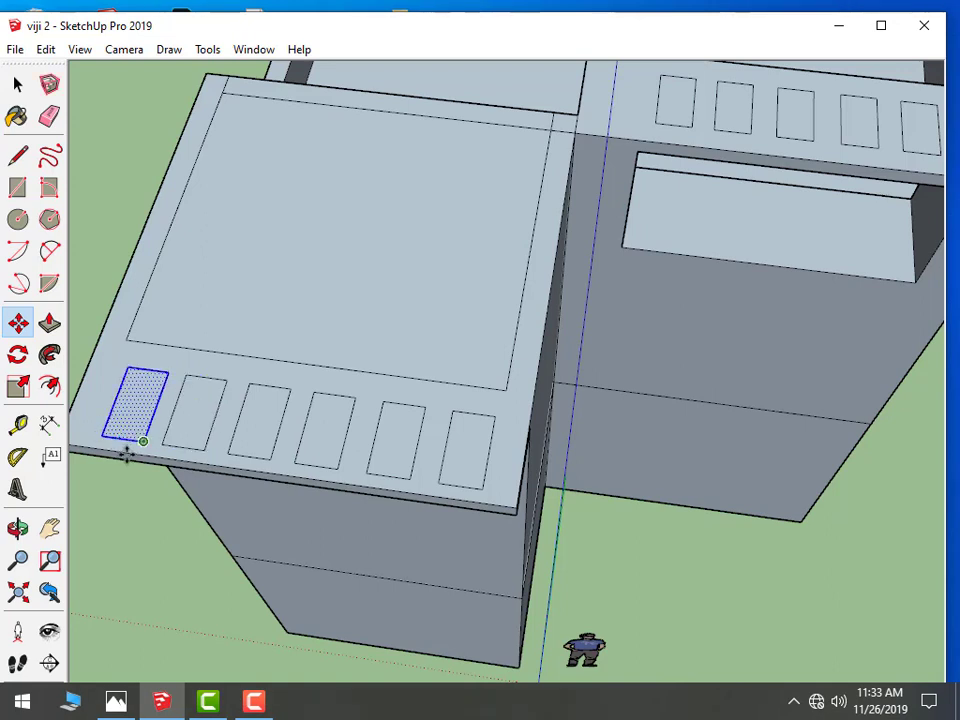
Push the first three front-strip rectangles down through the slab as openings
left_click(51, 324)
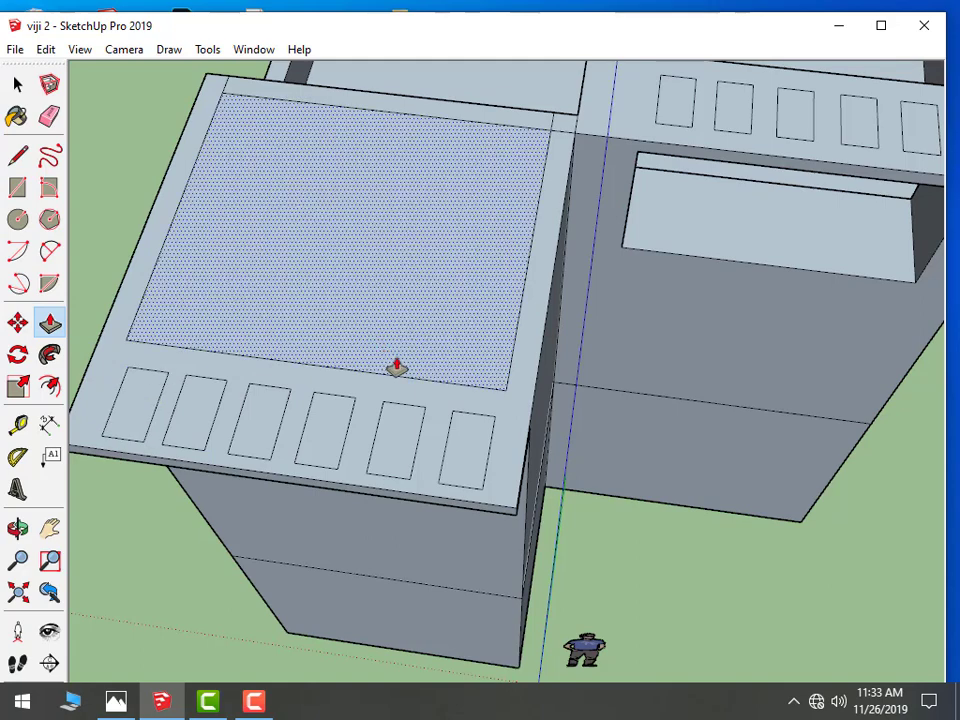
left_click_drag(141, 408, 135, 483)
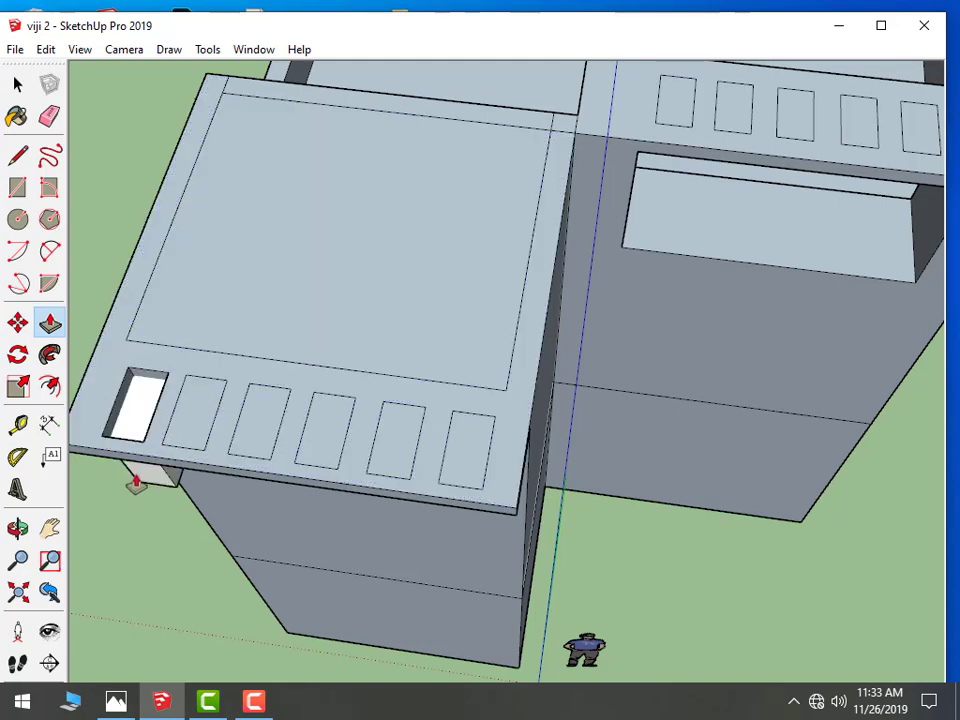
left_click(136, 483)
left_click_drag(191, 421, 197, 488)
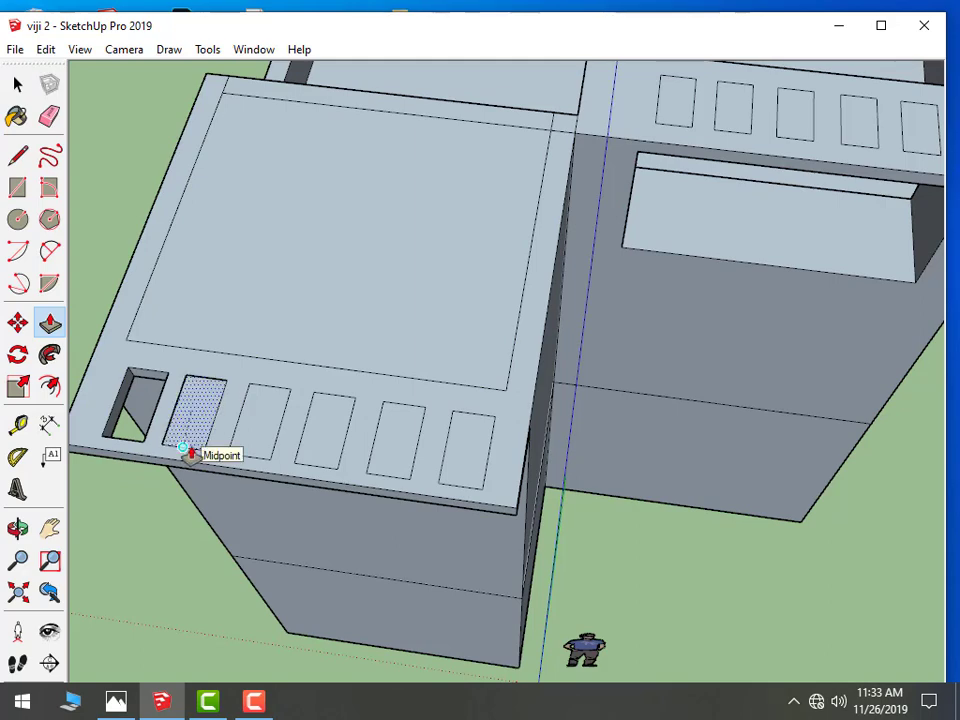
left_click(197, 488)
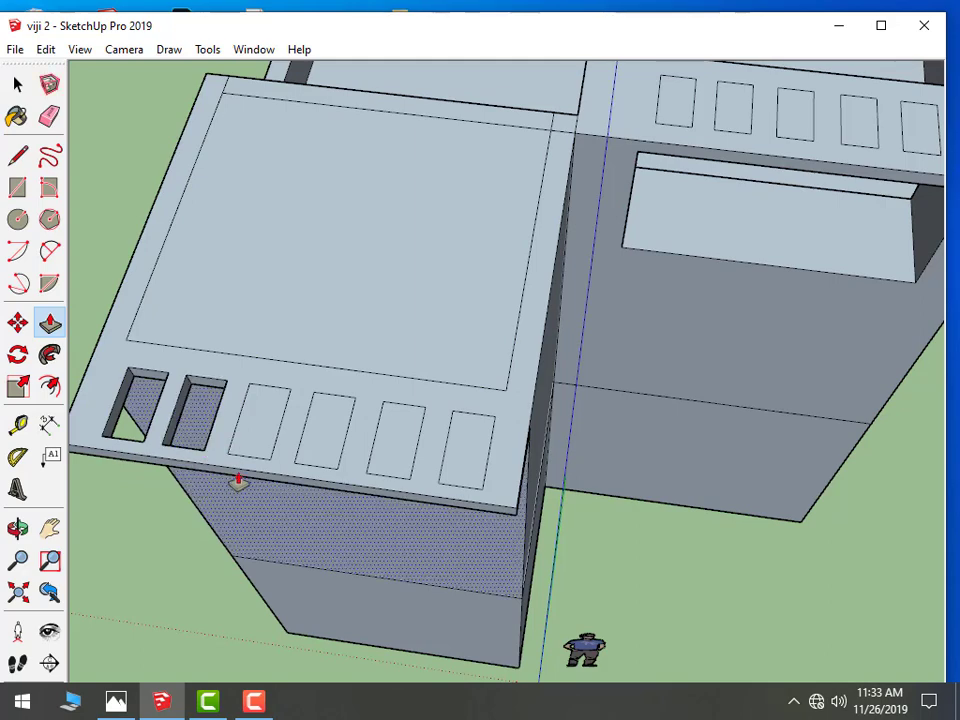
left_click_drag(267, 505, 280, 520)
left_click(282, 519)
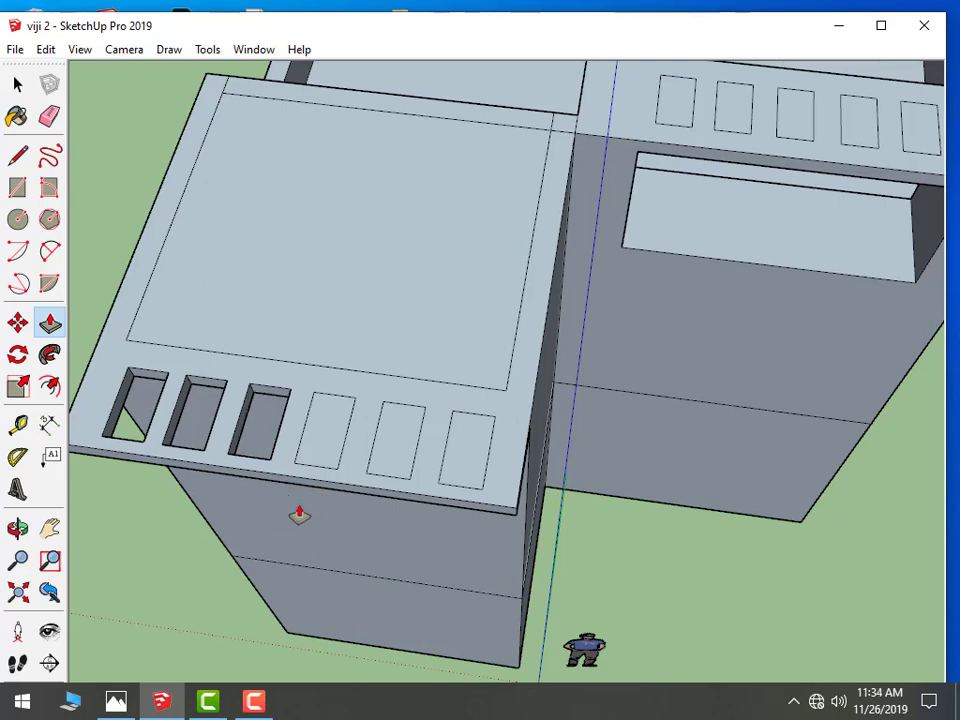
Cut the fourth, fifth and sixth rectangles through the slab as openings
left_click(315, 444)
key("Escape")
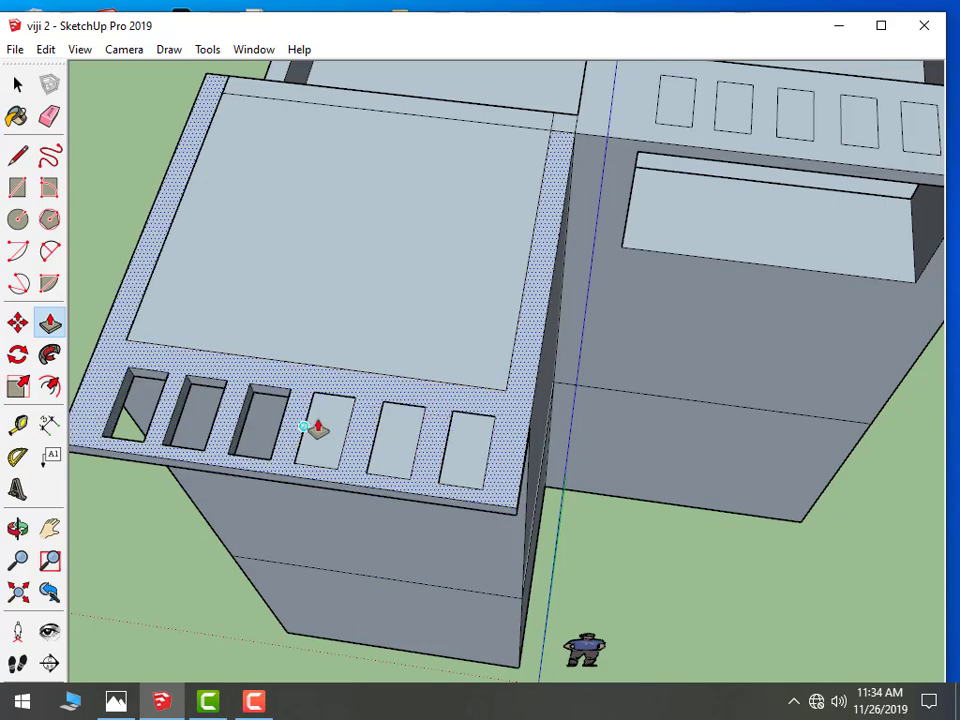
left_click(318, 432)
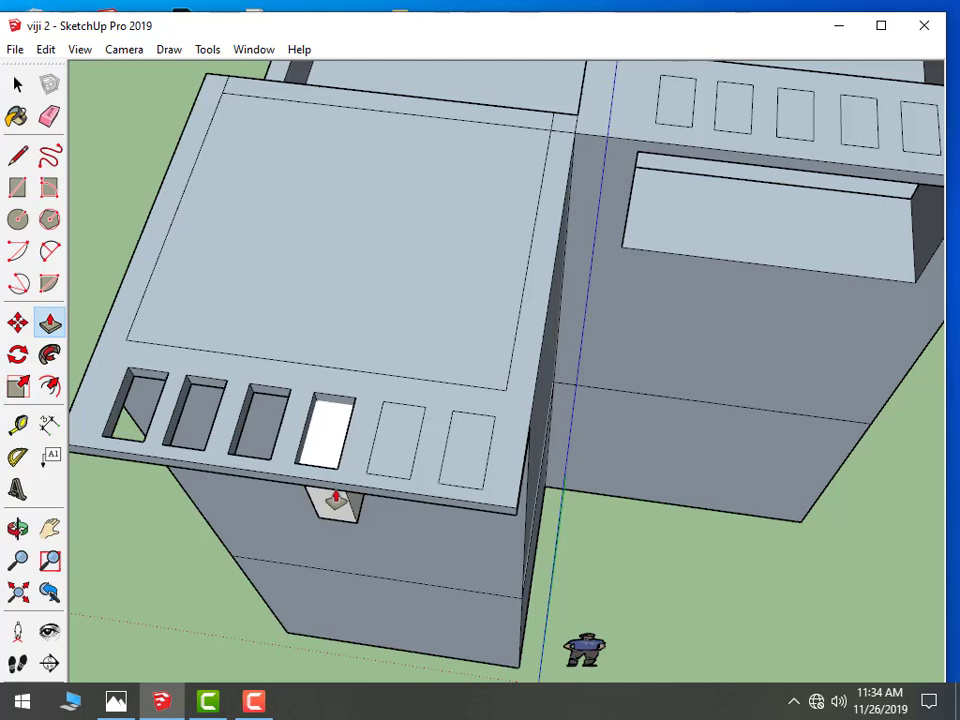
left_click(335, 500)
left_click(393, 511)
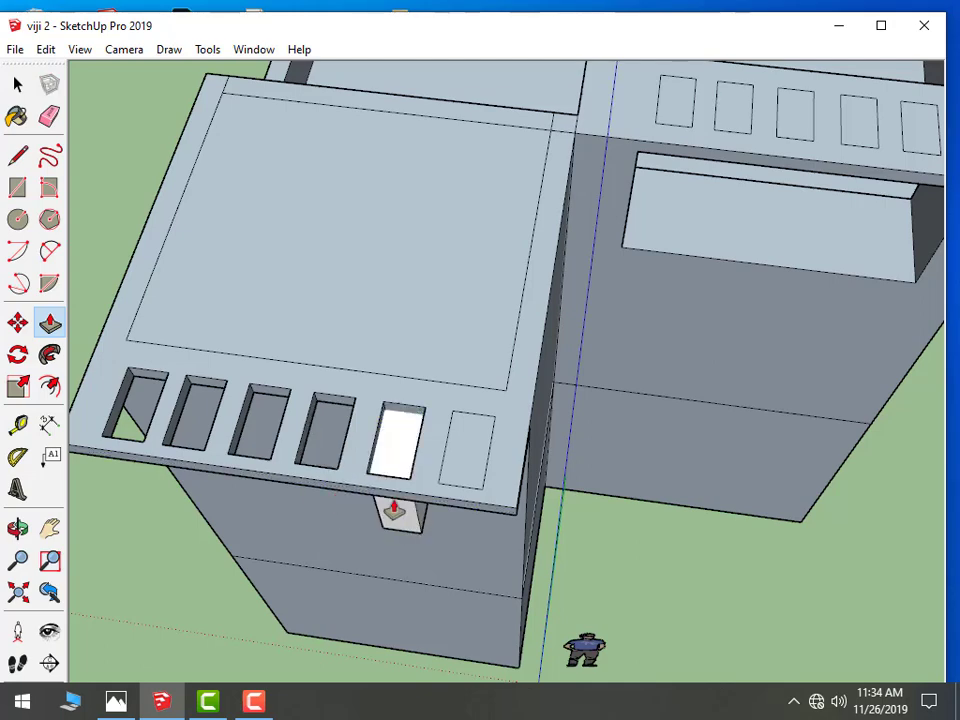
left_click(393, 511)
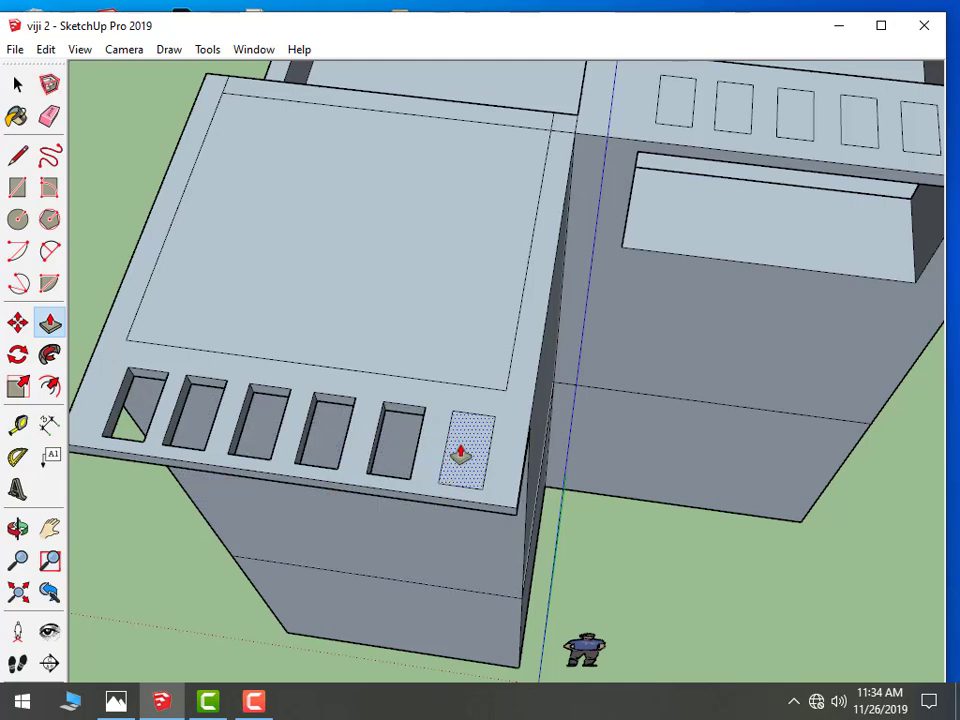
left_click(460, 455)
left_click(462, 510)
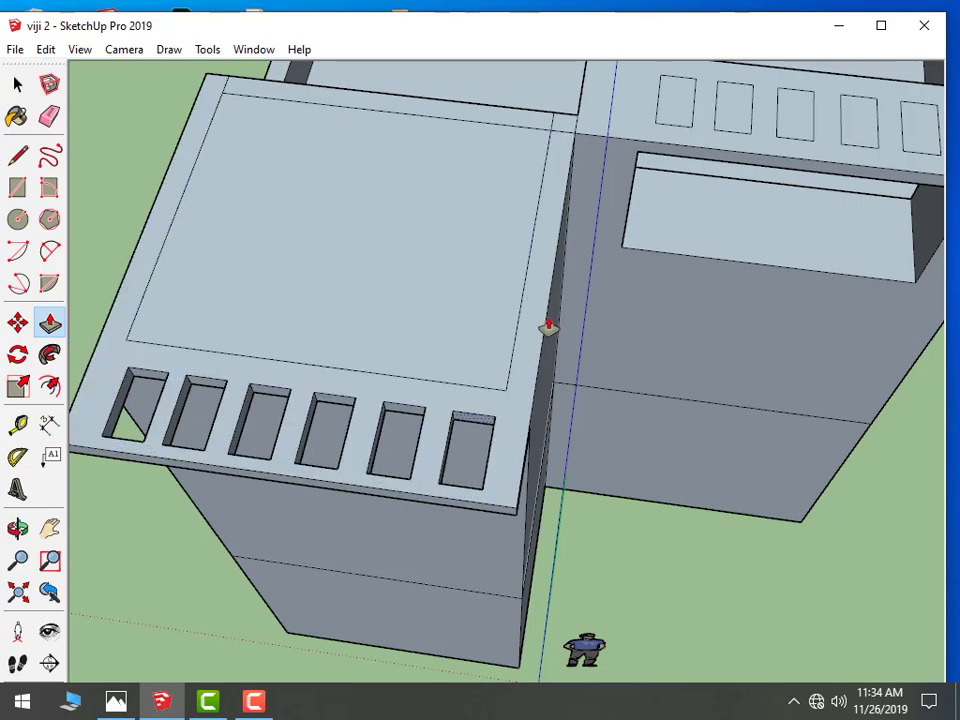
Push/Pull the first three rear parapet rectangles through as openings
mouse_move(662, 300)
middle_mouse_down()
mouse_move(564, 418)
mouse_move(740, 325)
middle_mouse_up()
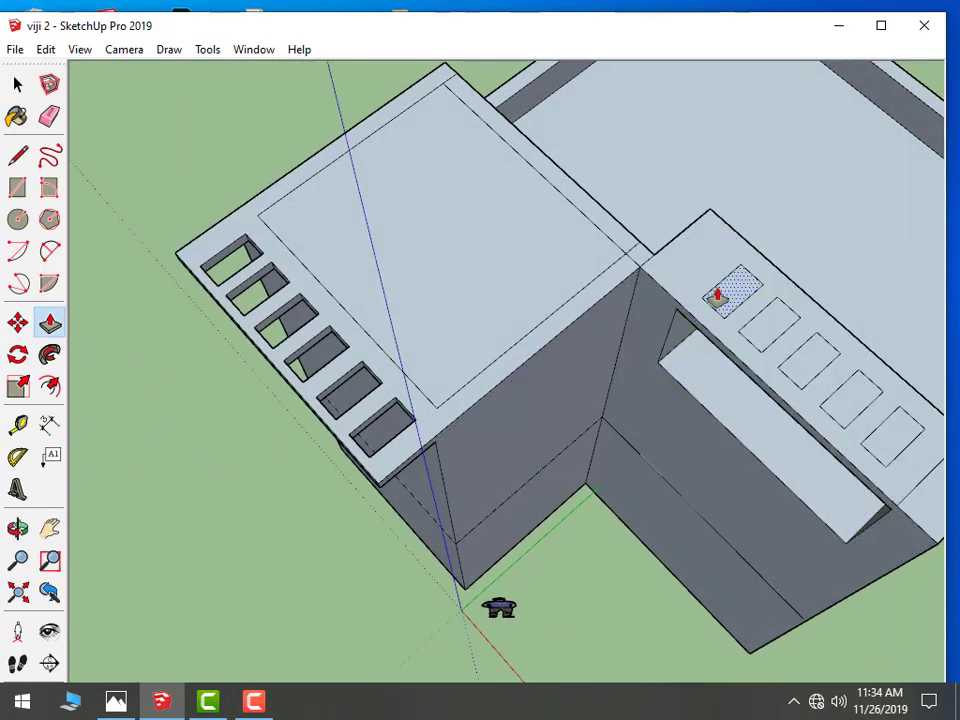
scroll(716, 325, "up", 3)
left_click(722, 320)
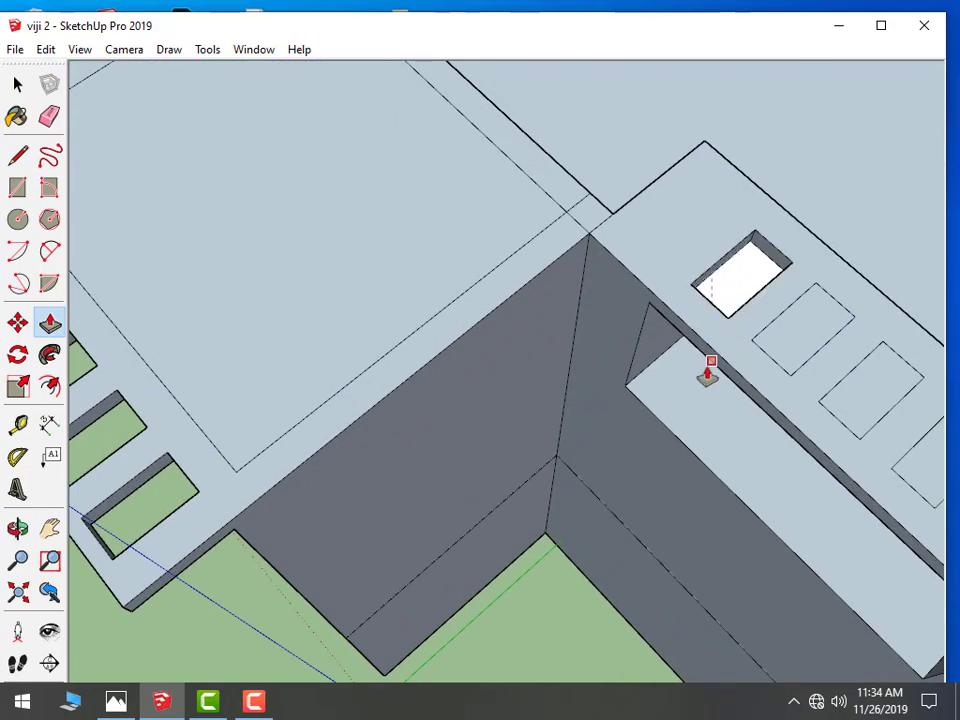
left_click(707, 375)
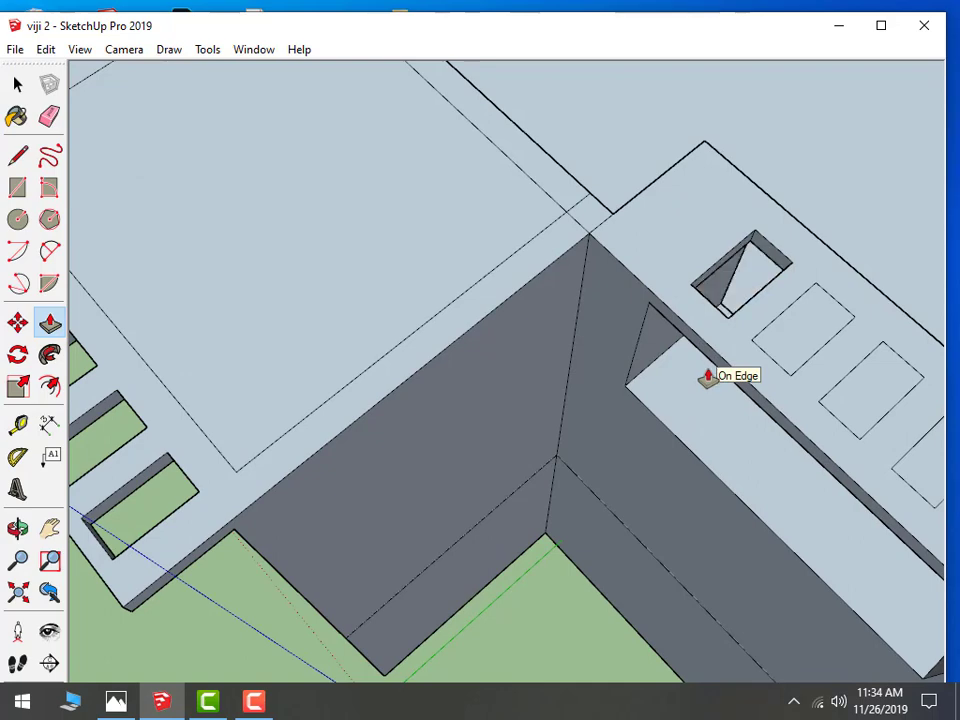
left_click(786, 332)
left_click(775, 373)
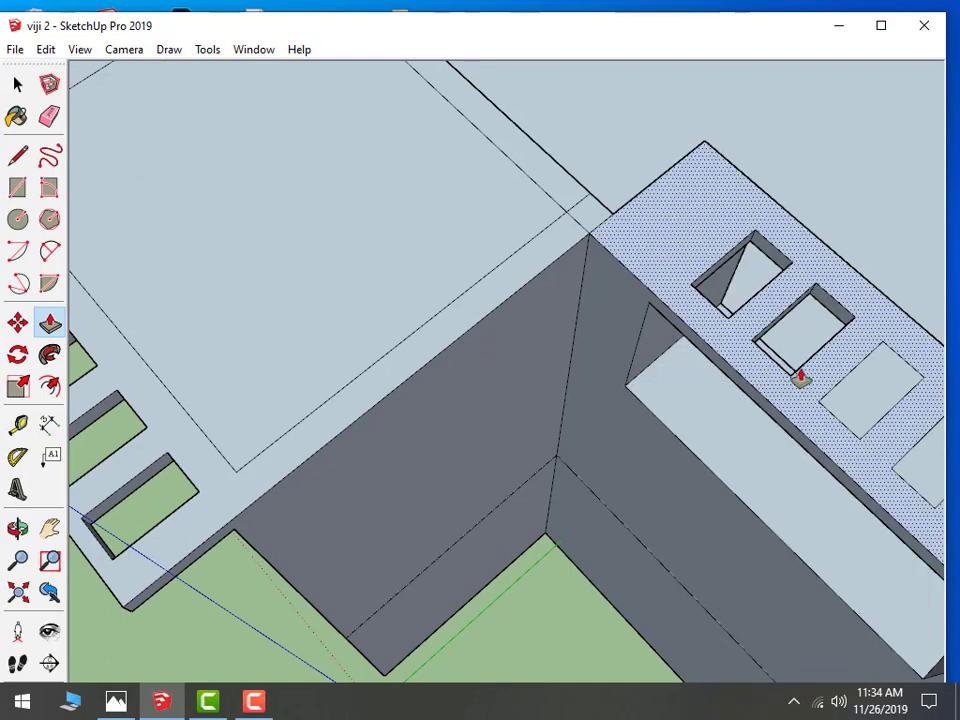
left_click(758, 527)
Cut the fourth rectangle through to the same depth, then view the whole building
scroll(760, 508, "down", 4)
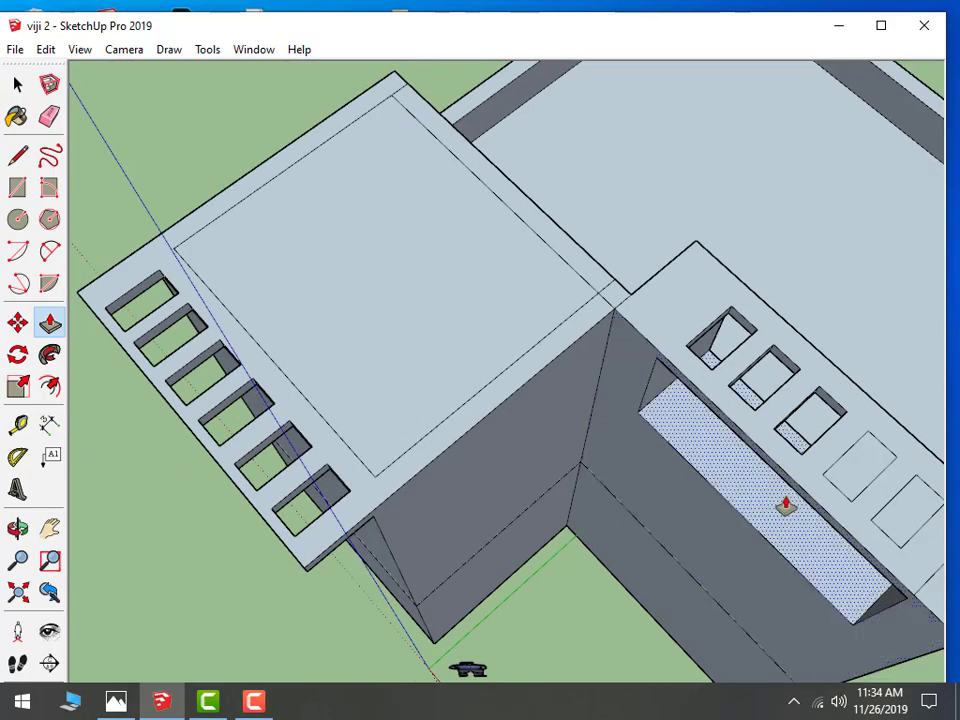
mouse_move(896, 510)
middle_mouse_down()
mouse_move(737, 438)
mouse_move(921, 467)
middle_mouse_up()
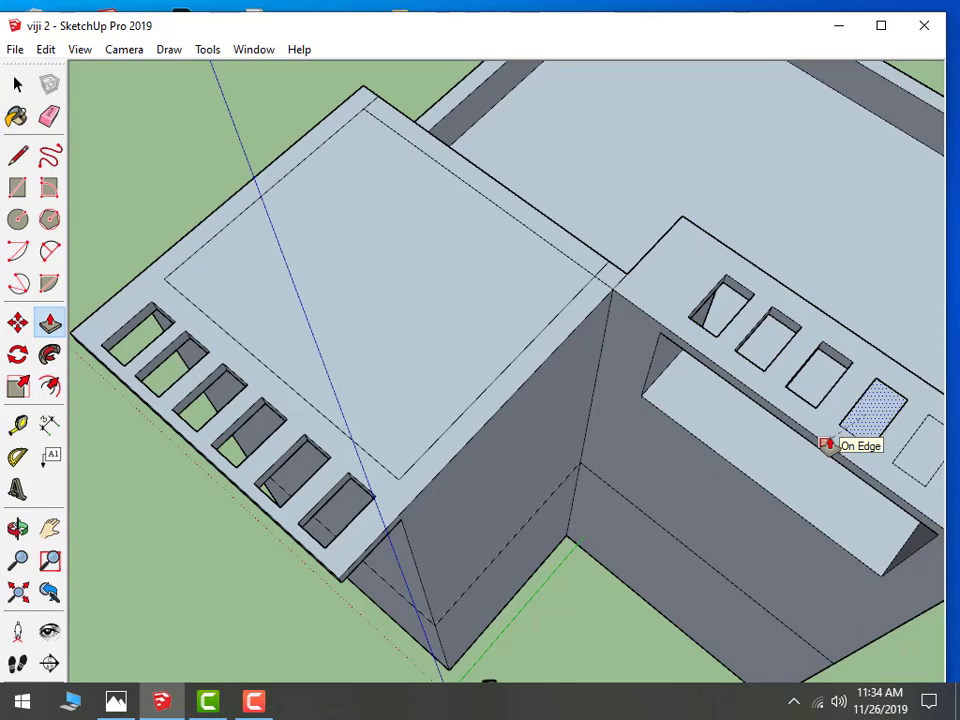
double_click(828, 445)
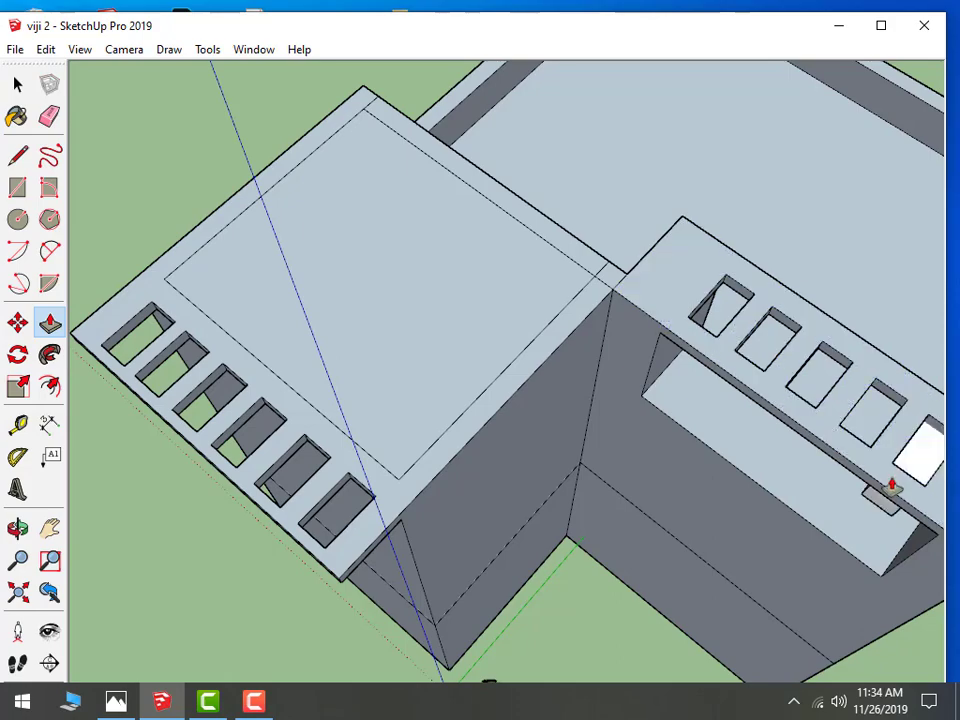
scroll(890, 487, "down", 3)
middle_click_drag(737, 467, 818, 261)
scroll(506, 497, "down", 3)
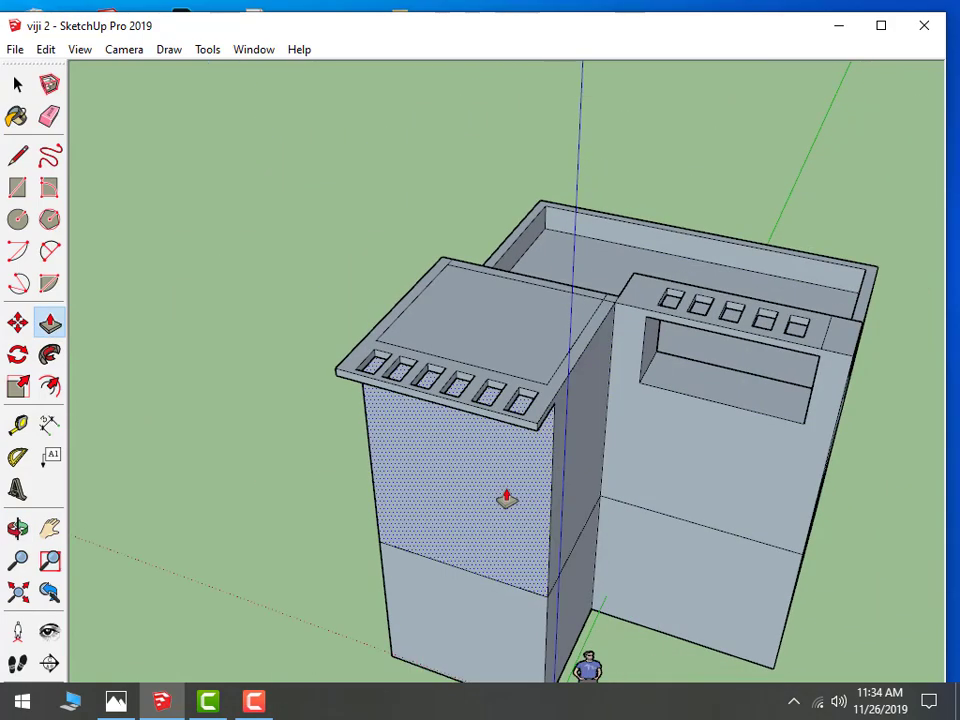
mouse_move(506, 497)
middle_mouse_down()
mouse_move(788, 387)
mouse_move(573, 448)
mouse_move(812, 508)
mouse_move(823, 452)
mouse_move(793, 319)
mouse_move(851, 586)
middle_mouse_up()
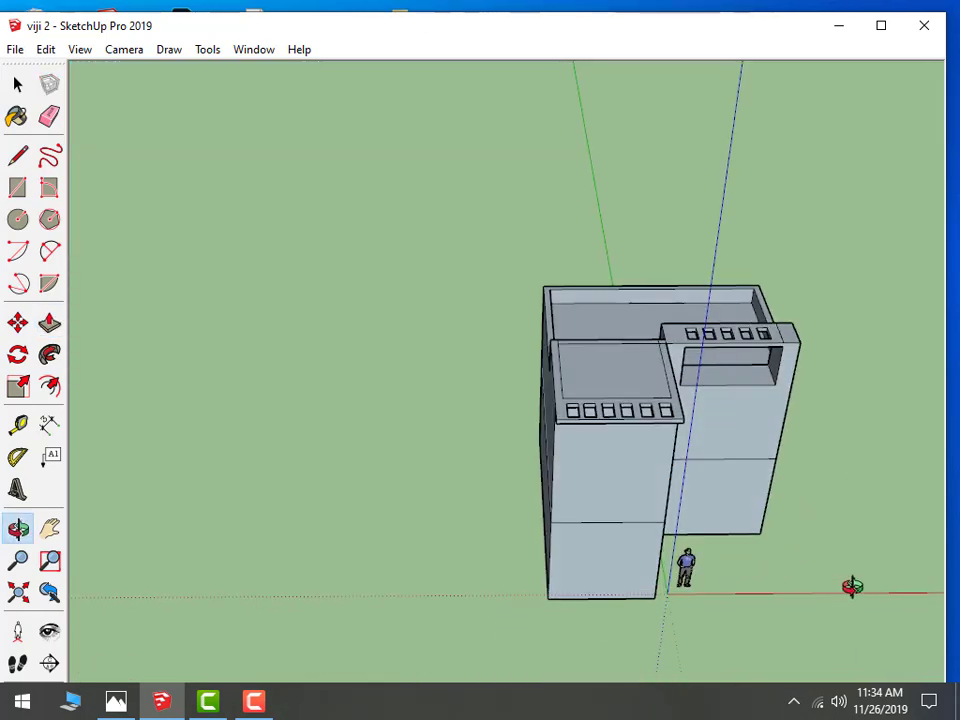
Draw a rectangle from the inner building corner on the ground, then undo it
scroll(814, 619, "up", 2)
scroll(806, 617, "up", 3)
mouse_move(806, 617)
middle_mouse_down()
mouse_move(782, 617)
mouse_move(588, 490)
middle_mouse_up()
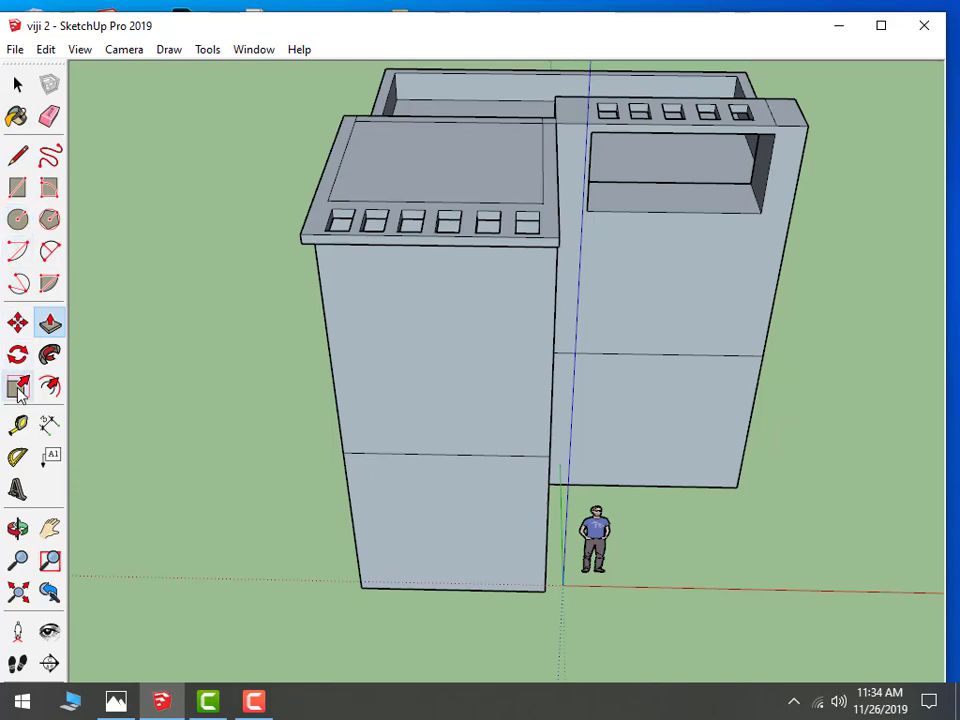
left_click(17, 187)
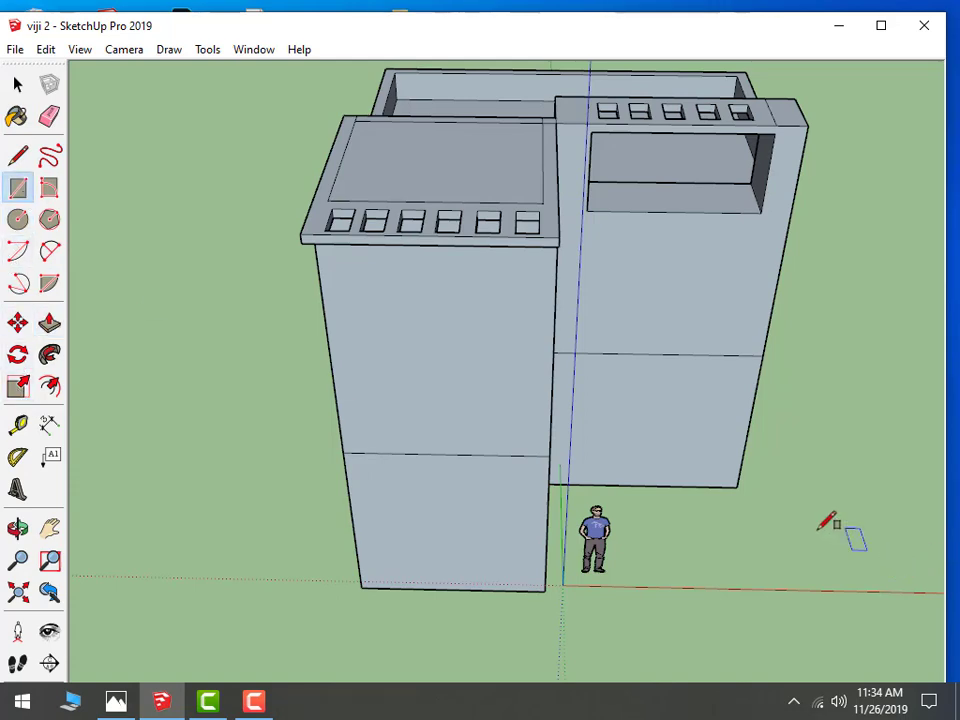
scroll(814, 491, "up", 3)
middle_click_drag(814, 491, 615, 583)
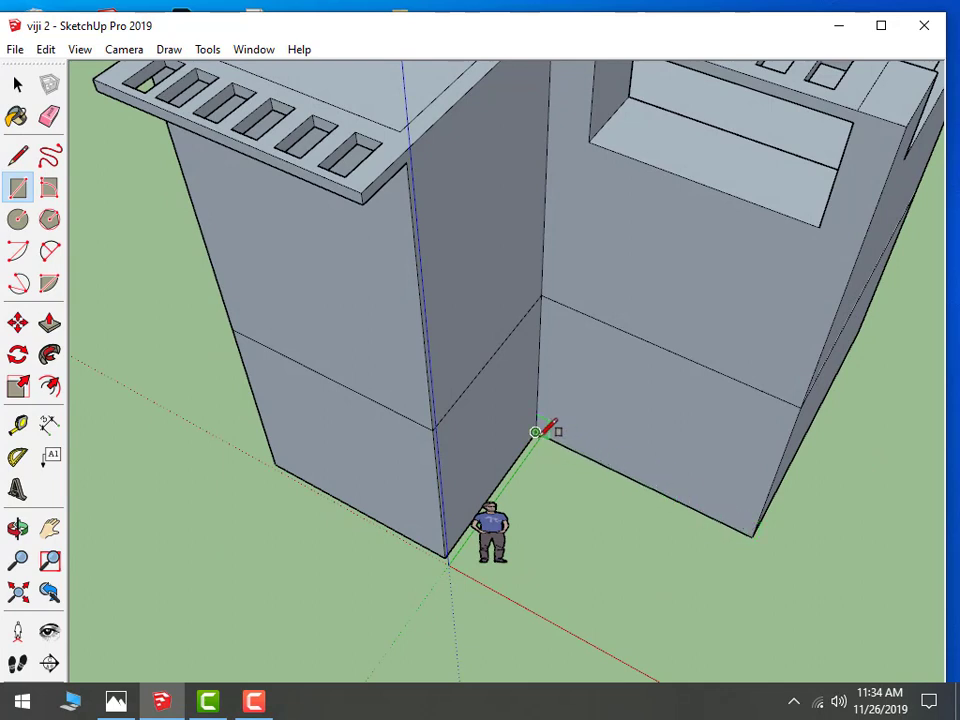
left_click(536, 432)
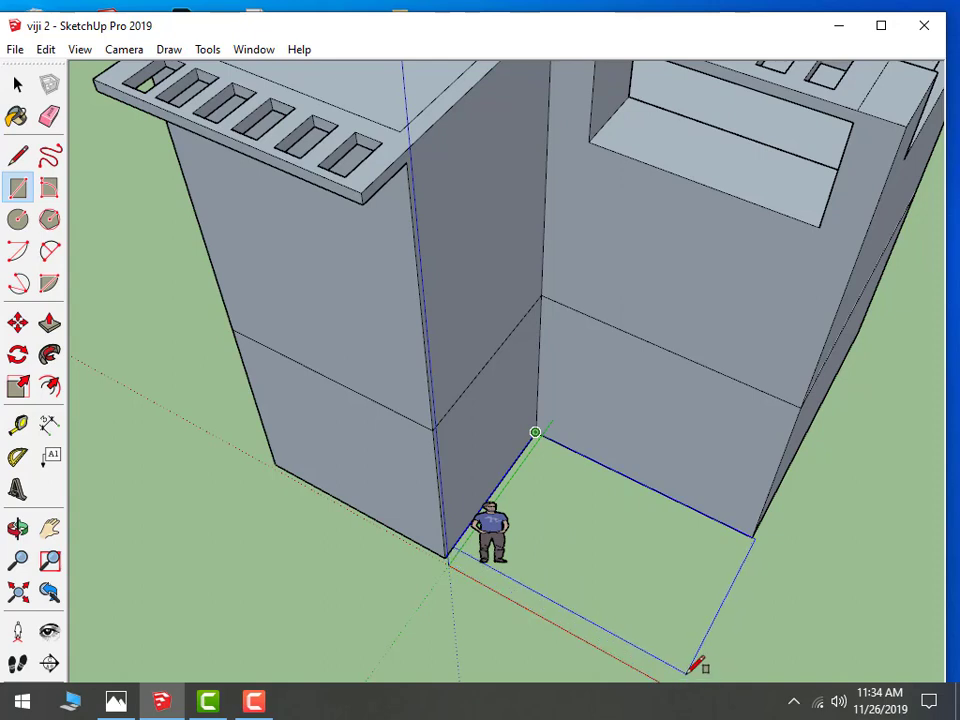
left_click(690, 668)
key("ctrl+z")
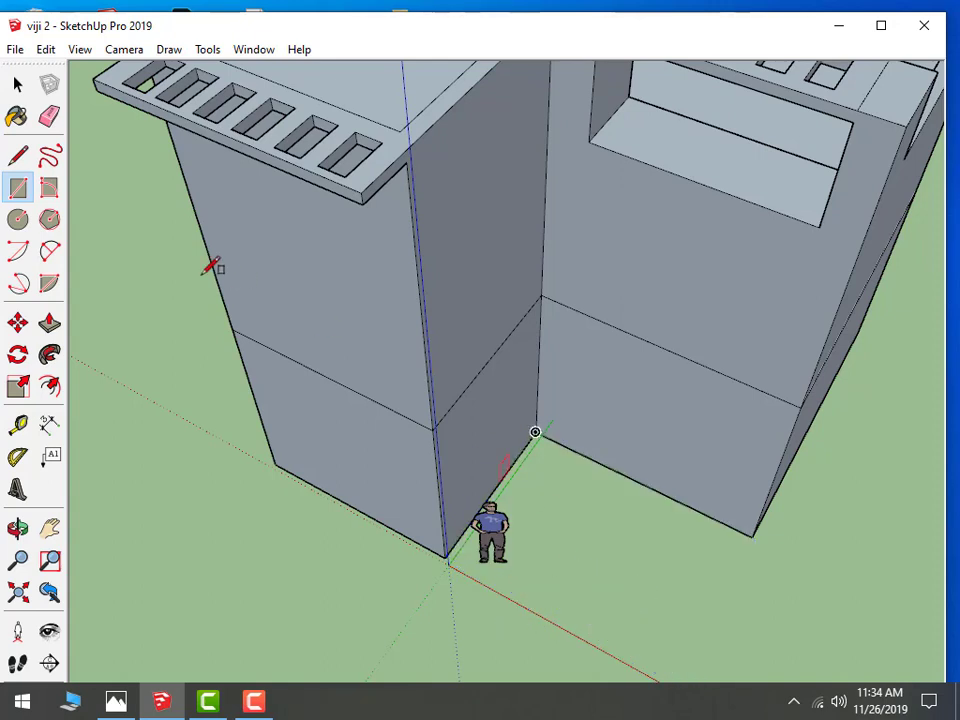
Outline the slab with lines from the front corner past the wall, closing a ground face
left_click(17, 155)
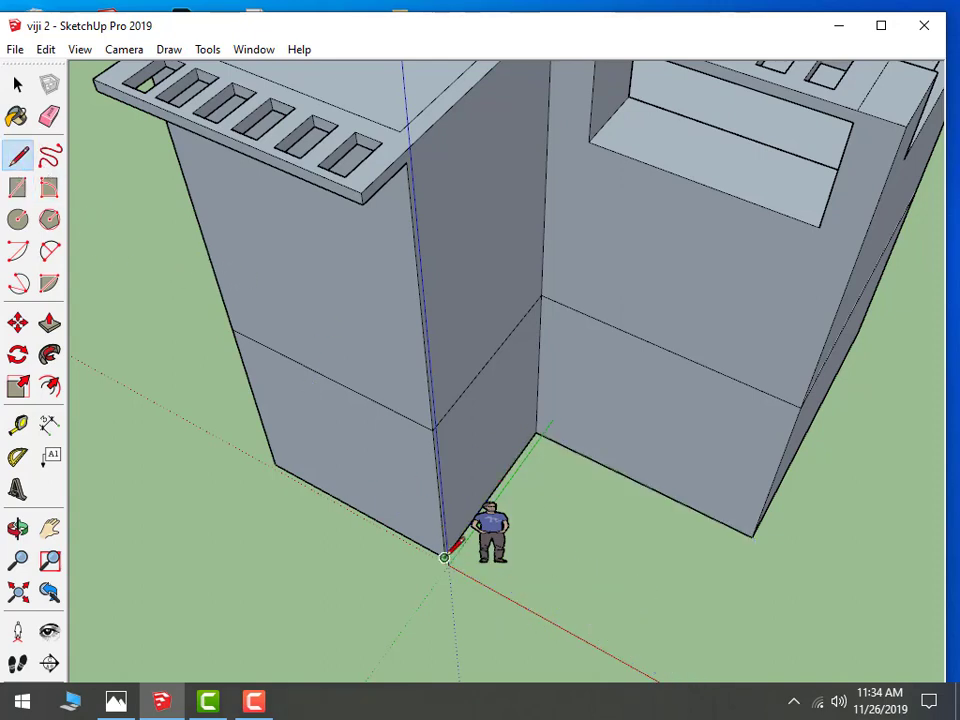
left_click(444, 557)
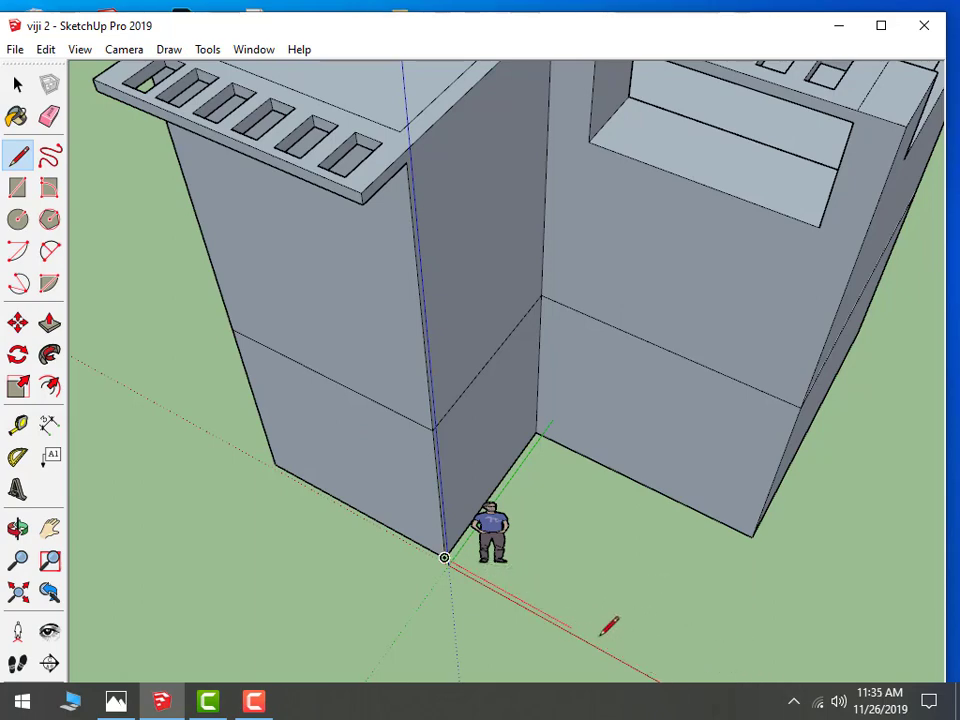
middle_click_drag(608, 626, 918, 596)
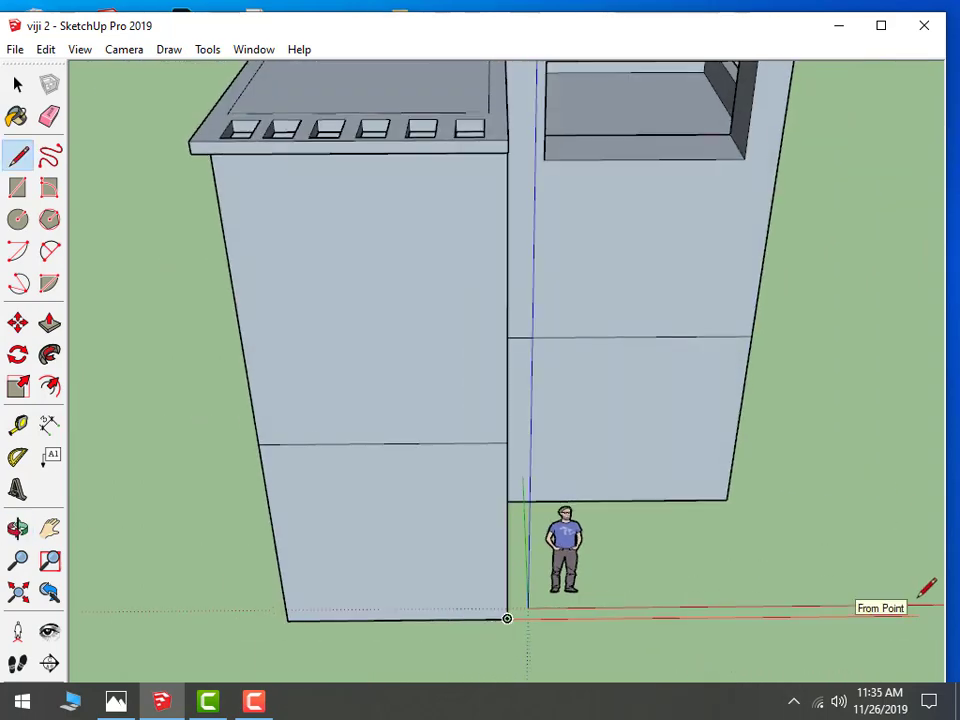
left_click(761, 617)
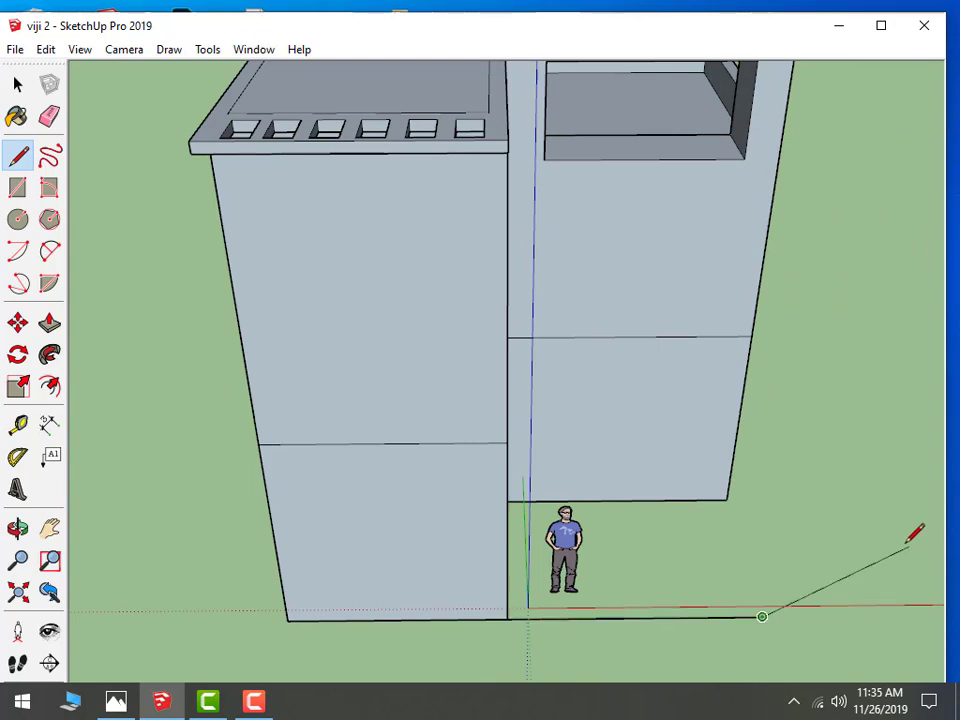
left_click(726, 499)
scroll(848, 452, "down", 4)
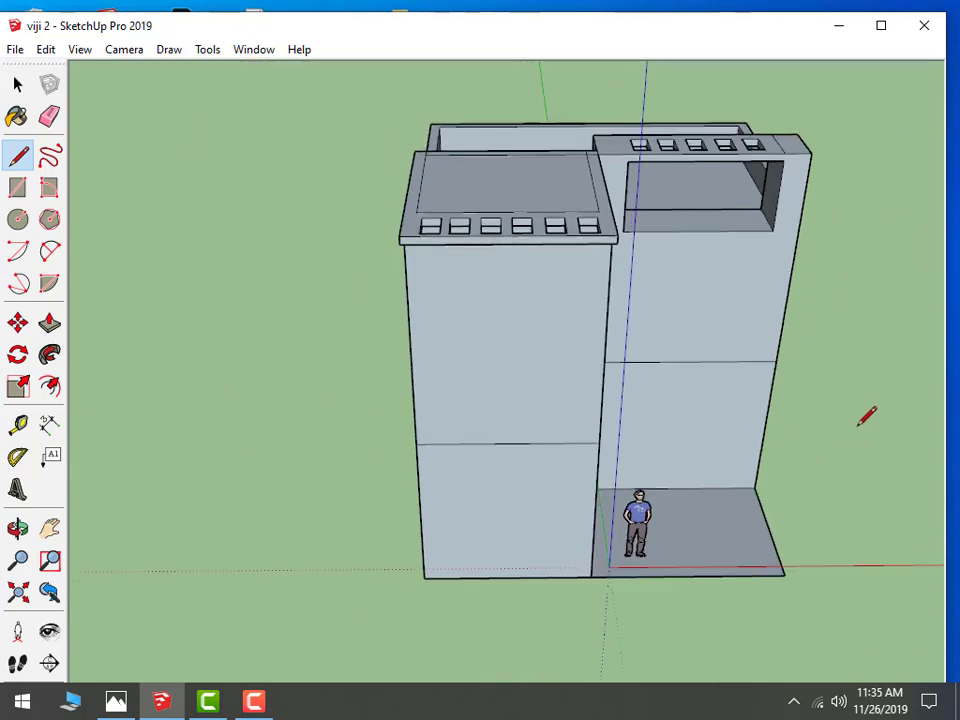
middle_click_drag(868, 413, 594, 476)
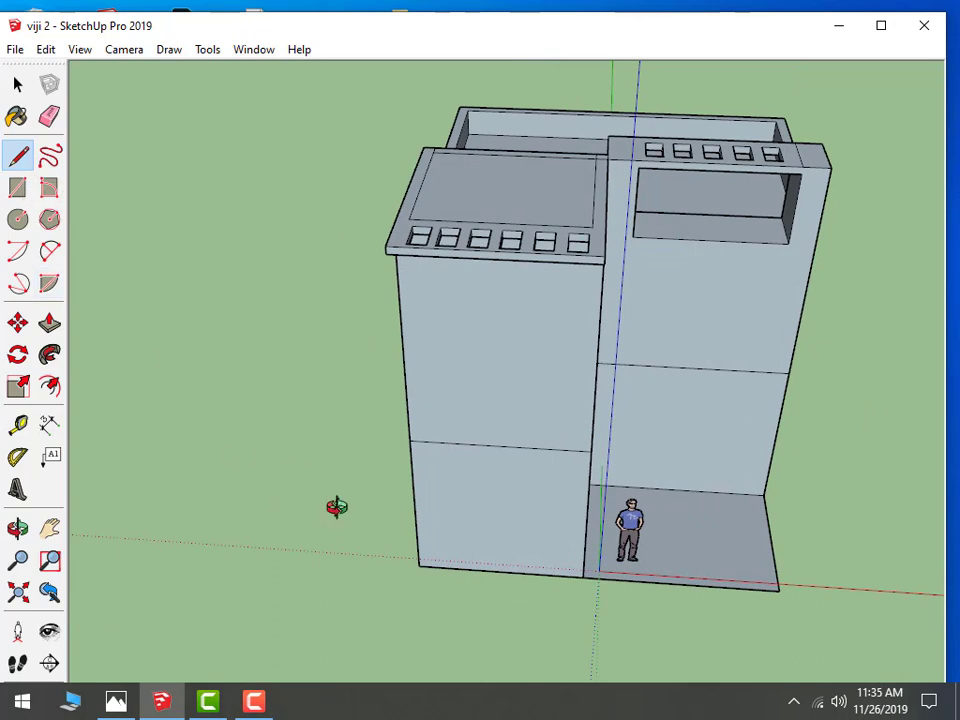
middle_click_drag(337, 507, 182, 422)
left_click(19, 86)
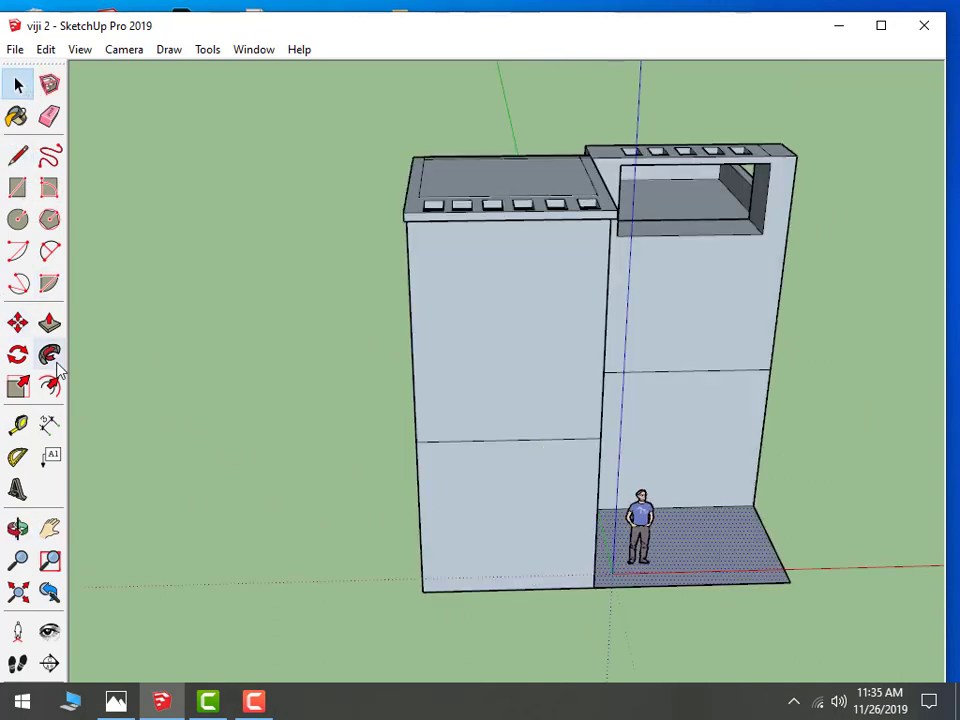
Copy the ground slab straight up to first-floor height with Move and Ctrl
left_click(17, 324)
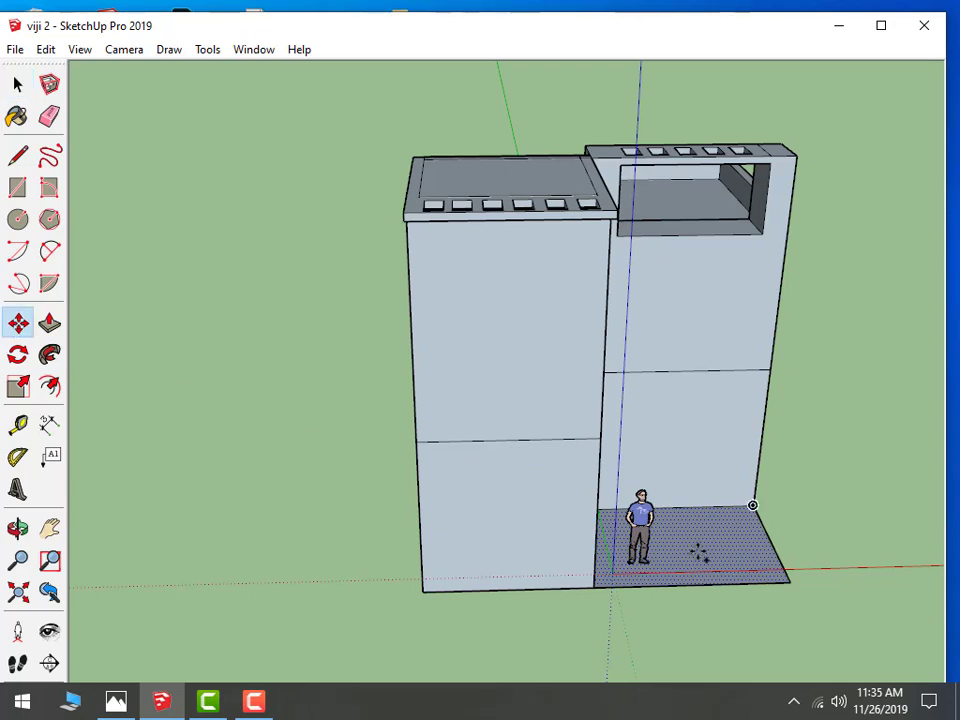
scroll(752, 505, "up", 1)
left_click(752, 505)
key("ctrl")
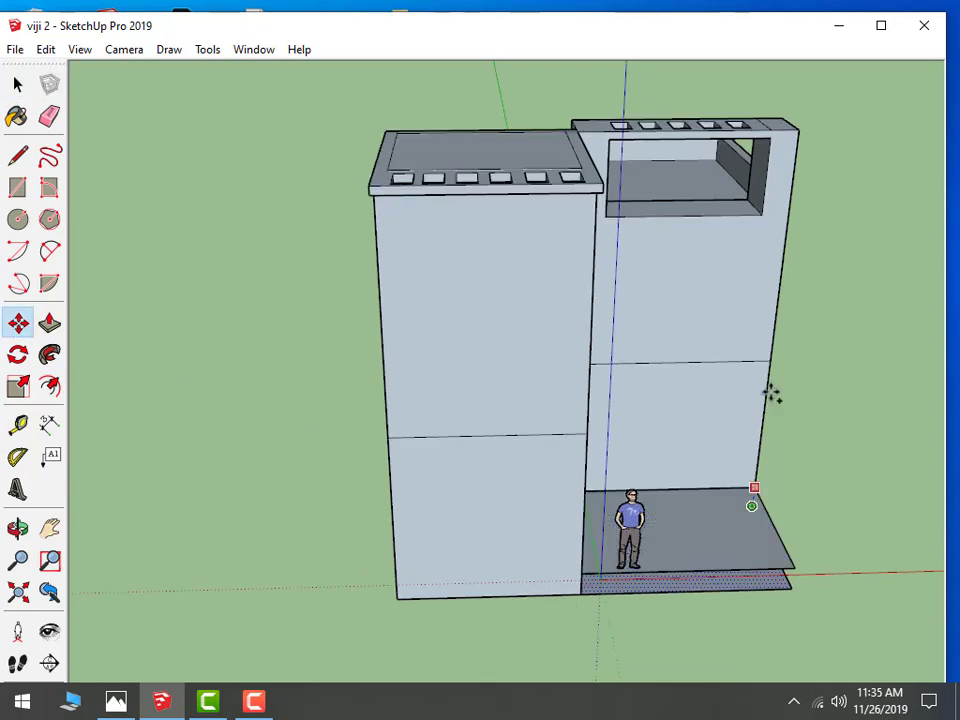
left_click(768, 358)
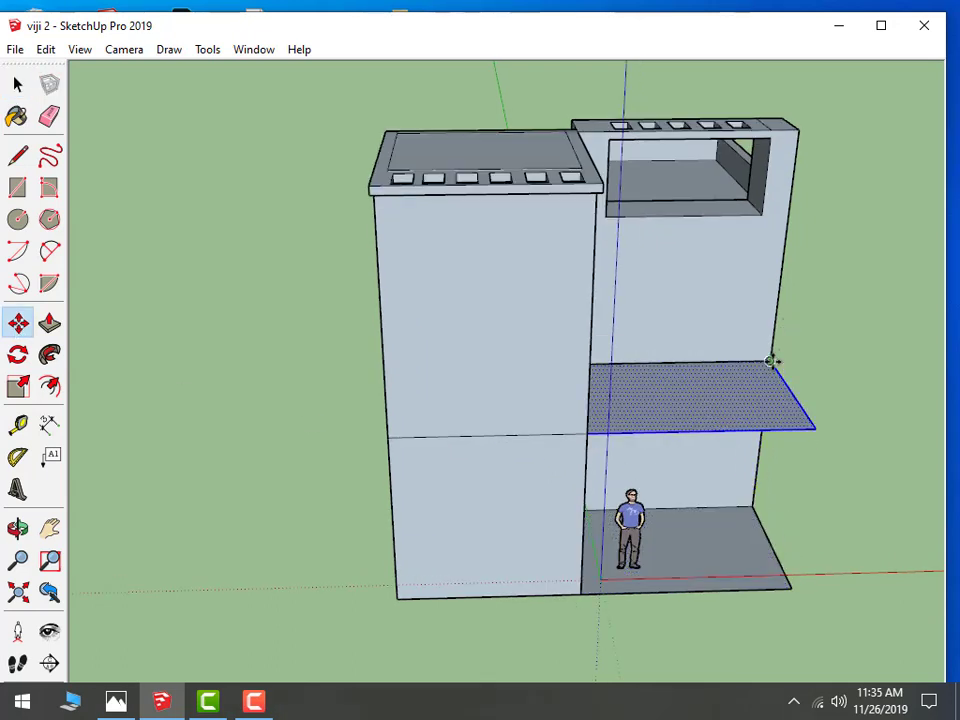
Copy the slab again up to the top level, then clear the selection
left_click(769, 360)
key("ctrl")
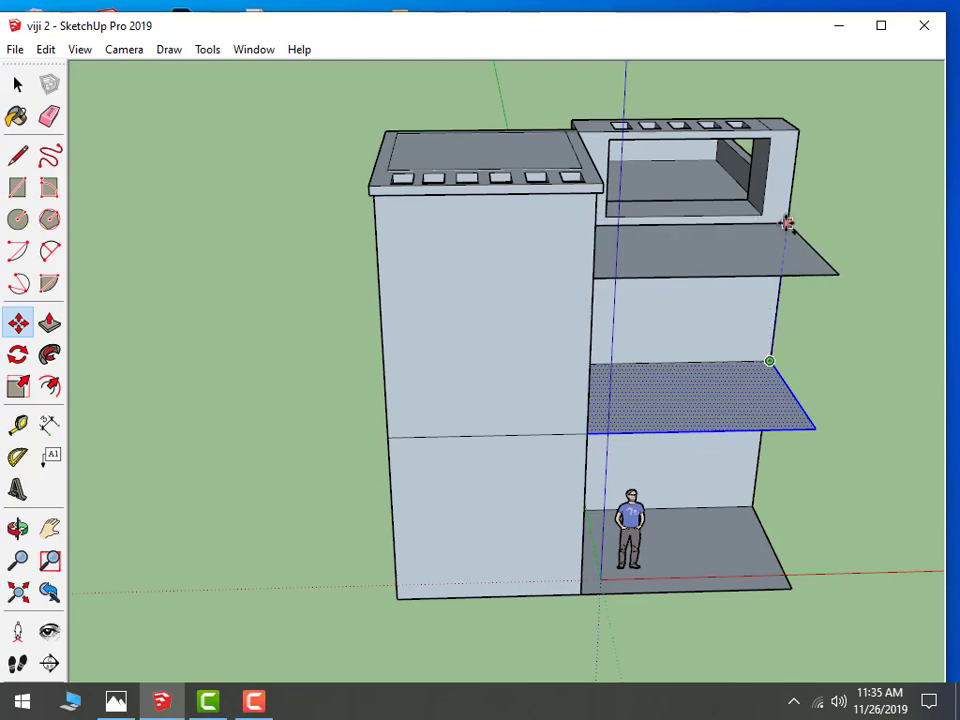
mouse_move(786, 218)
middle_mouse_down()
mouse_move(599, 312)
mouse_move(797, 222)
middle_mouse_up()
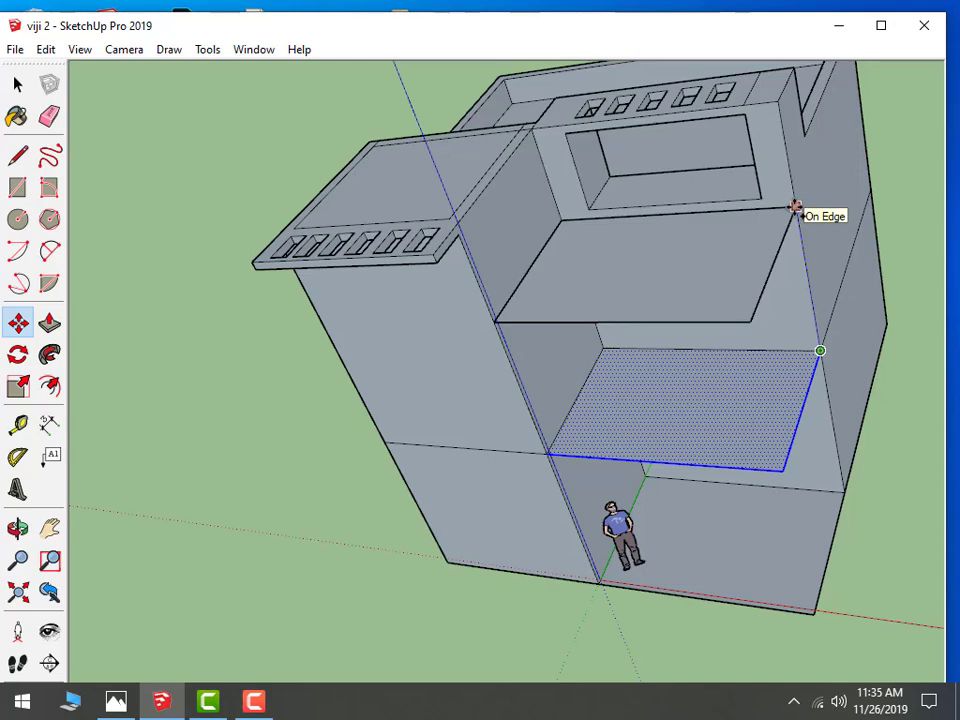
left_click(795, 205)
mouse_move(317, 405)
middle_mouse_down()
mouse_move(506, 350)
mouse_move(746, 420)
mouse_move(396, 321)
middle_mouse_up()
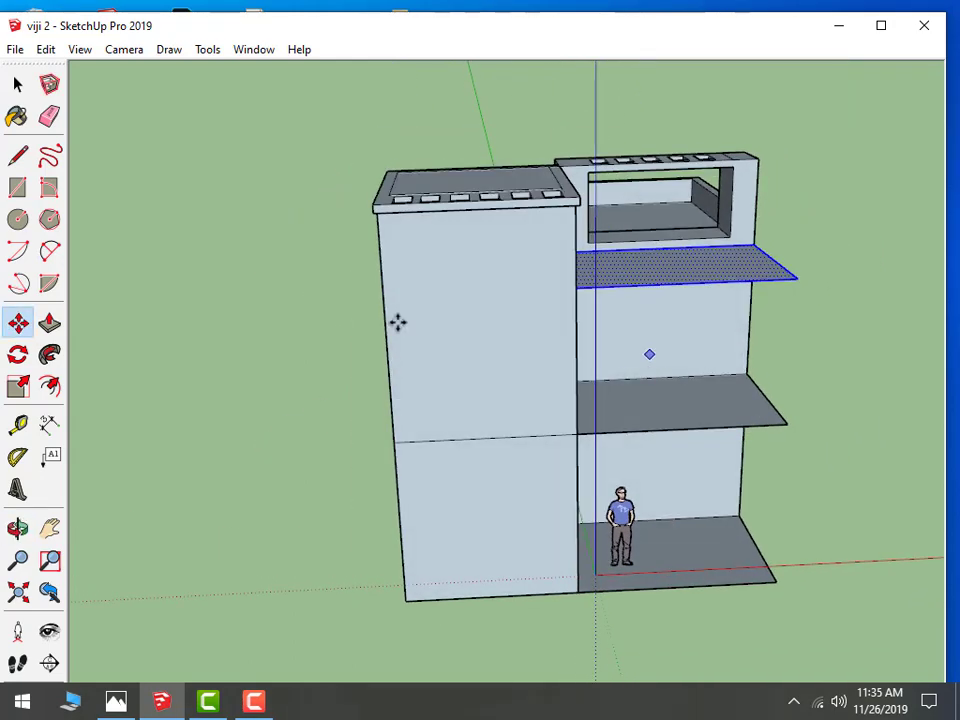
left_click(17, 85)
left_click(778, 482)
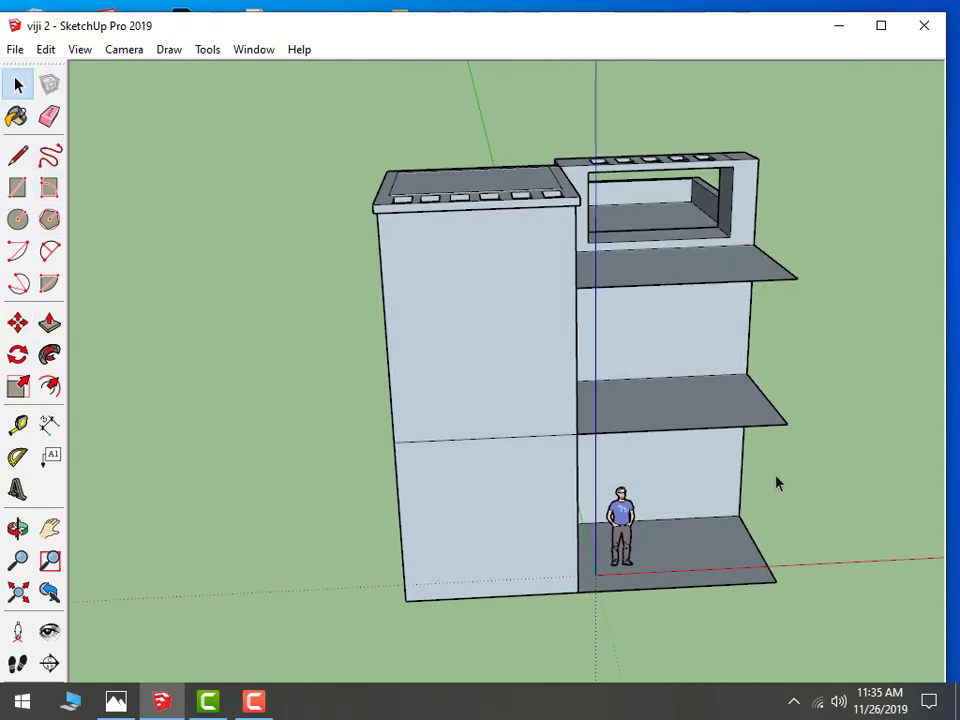
mouse_move(778, 482)
middle_mouse_down()
mouse_move(797, 546)
mouse_move(575, 615)
mouse_move(704, 630)
middle_mouse_up()
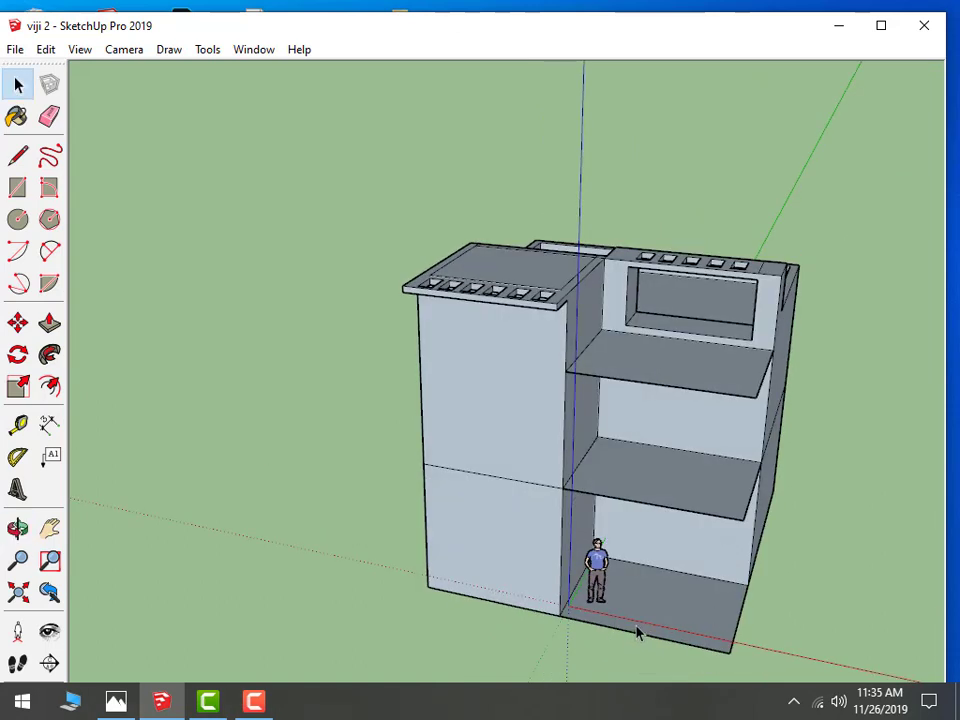
Push/Pull the ground floor face and the middle projecting slab to a thin thickness
left_click(49, 322)
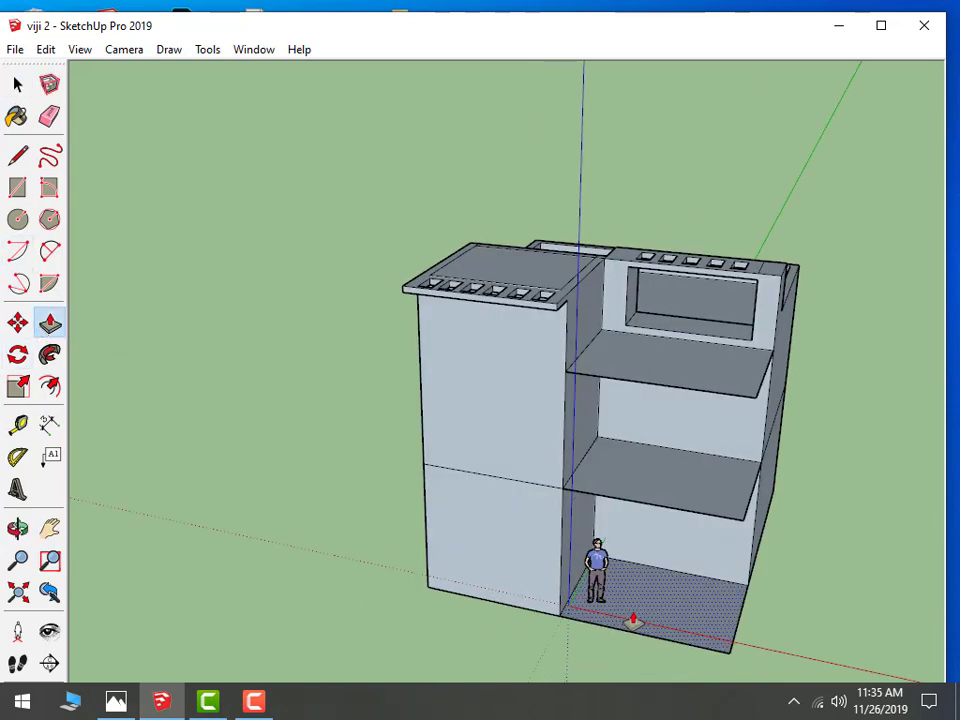
left_click_drag(635, 620, 641, 606)
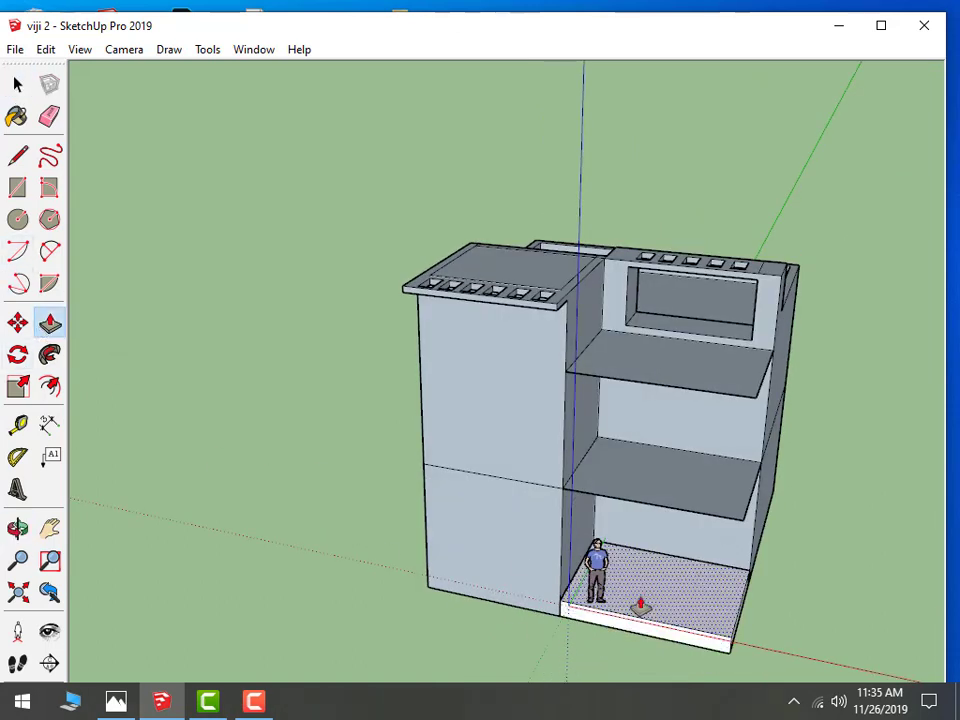
scroll(770, 622, "up", 2)
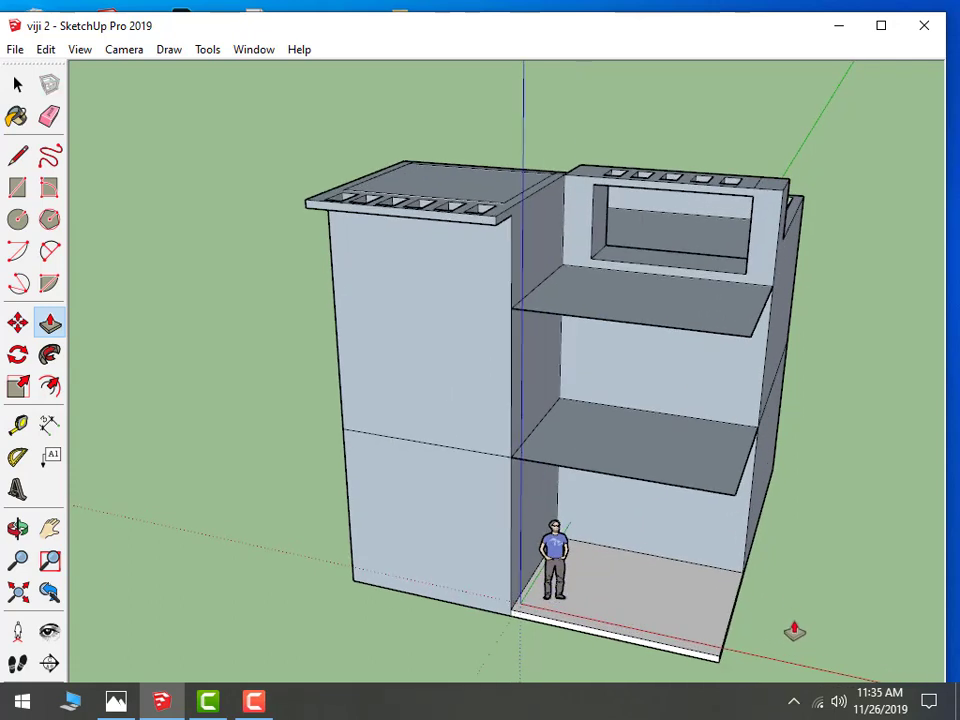
left_click_drag(634, 451, 634, 443)
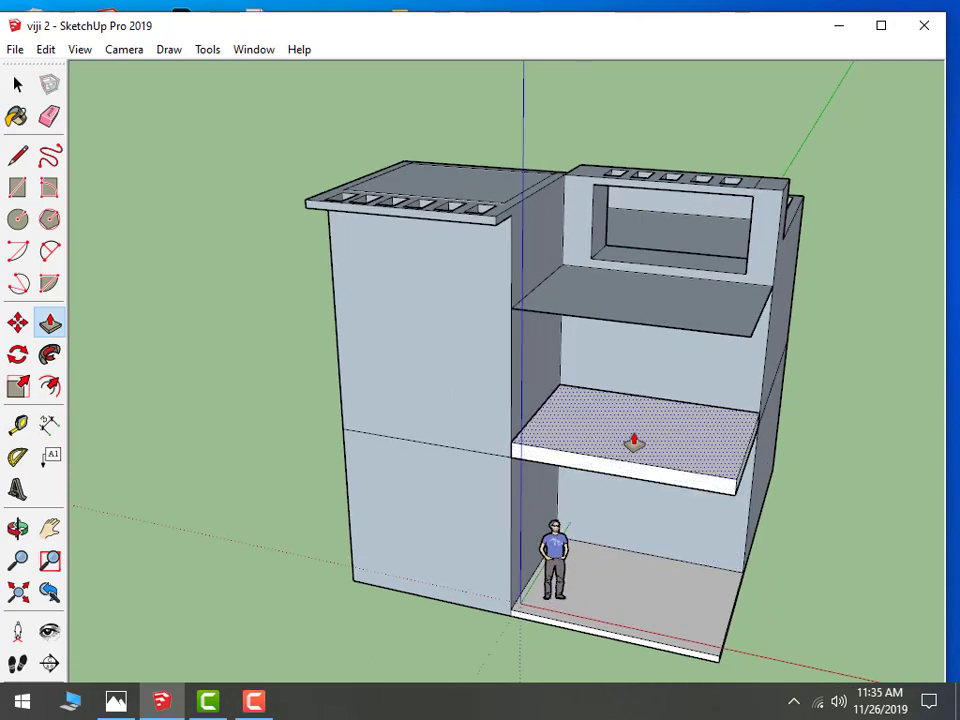
Thicken the upper projecting slab, then orbit out to review the solid slabs
scroll(791, 490, "down", 1)
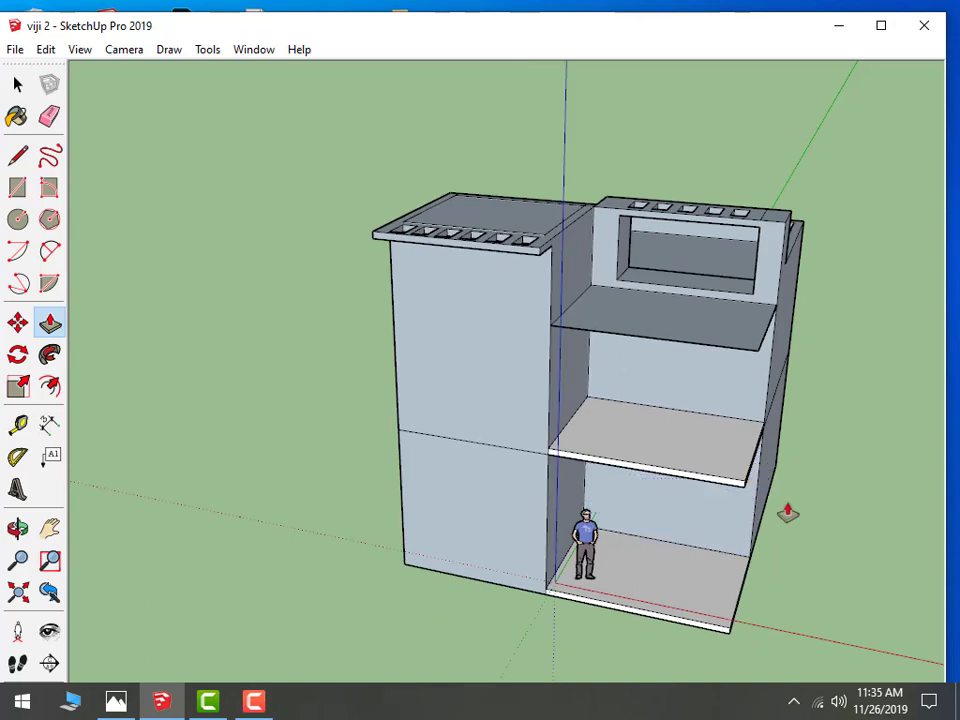
scroll(758, 509, "down", 1)
left_click_drag(655, 334, 662, 322)
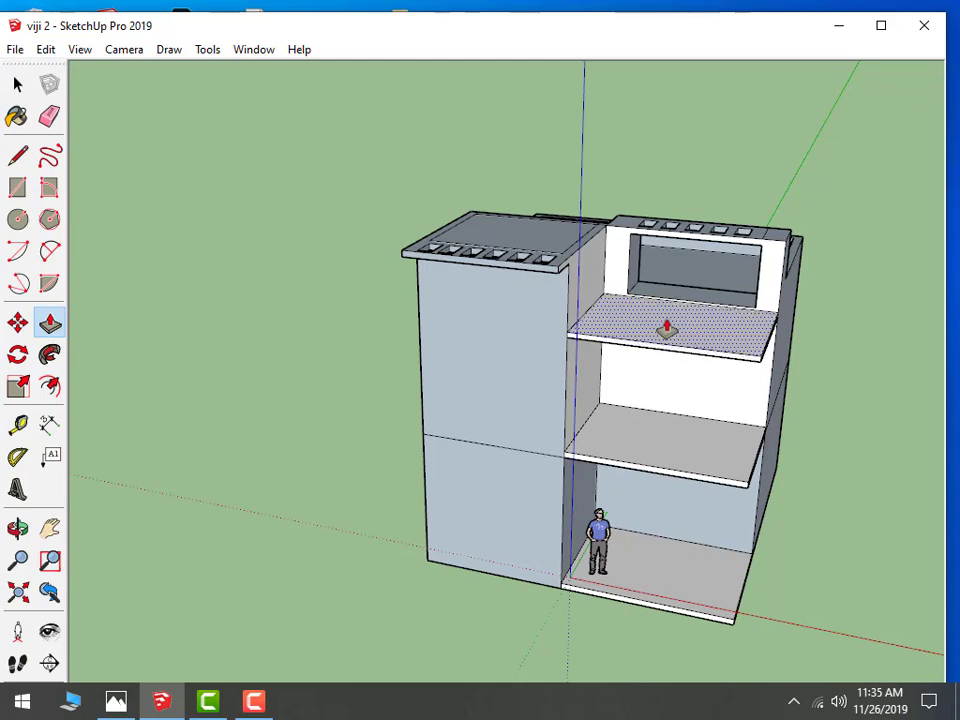
mouse_move(778, 411)
middle_mouse_down()
mouse_move(881, 381)
mouse_move(925, 407)
mouse_move(771, 508)
mouse_move(499, 561)
mouse_move(709, 596)
mouse_move(689, 570)
mouse_move(709, 452)
middle_mouse_up()
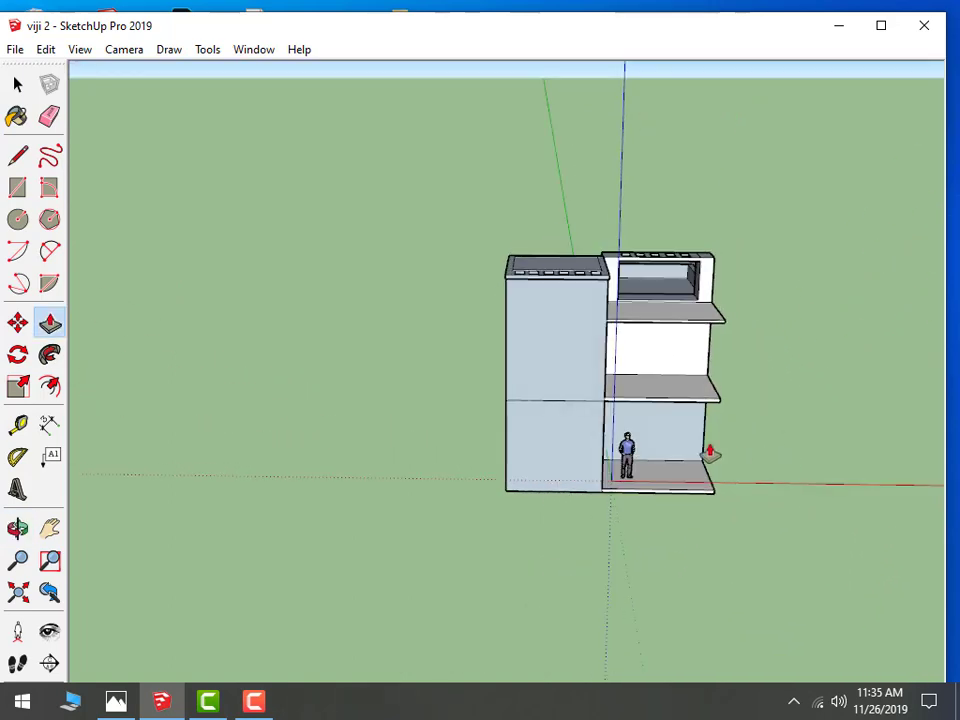
scroll(709, 403, "up", 3)
scroll(716, 396, "up", 3)
scroll(710, 281, "up", 1)
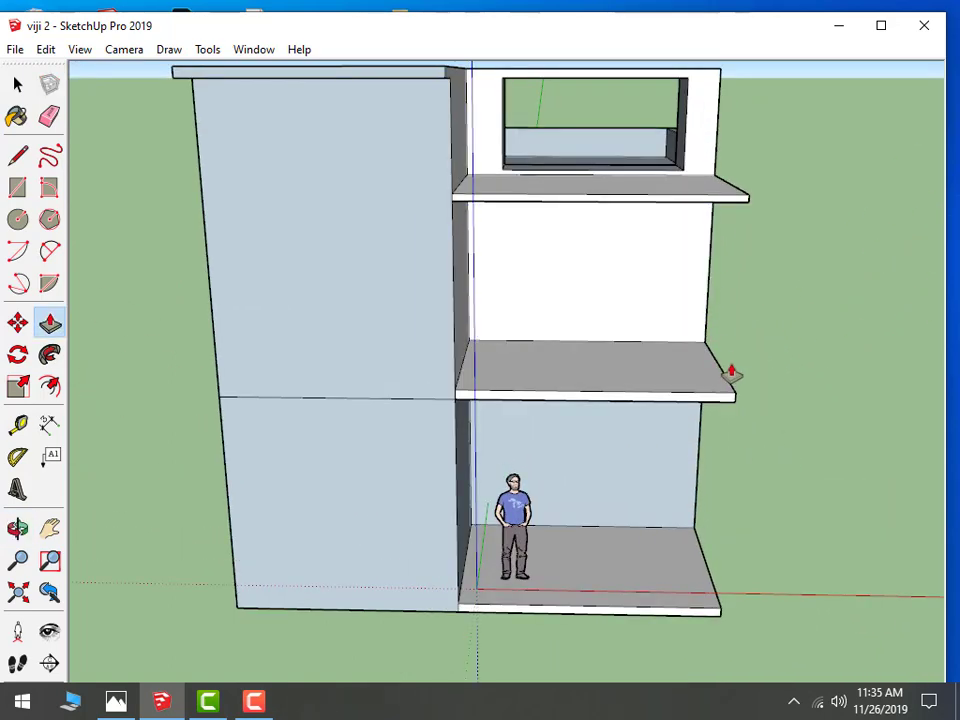
scroll(610, 490, "down", 3)
scroll(500, 500, "down", 1)
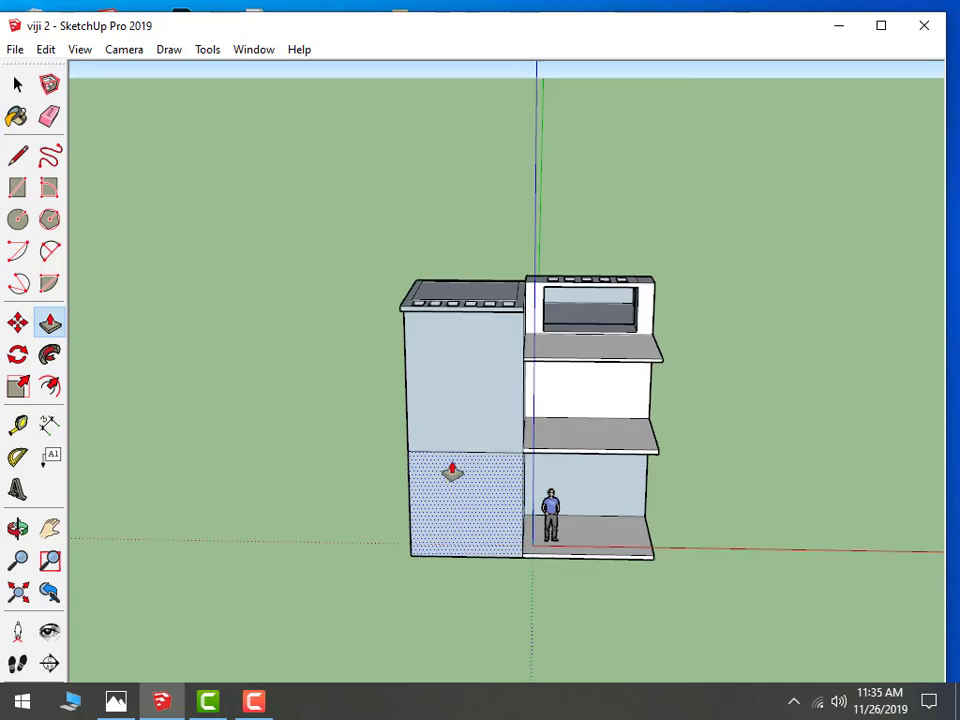
scroll(452, 450, "up", 1)
left_click(18, 85)
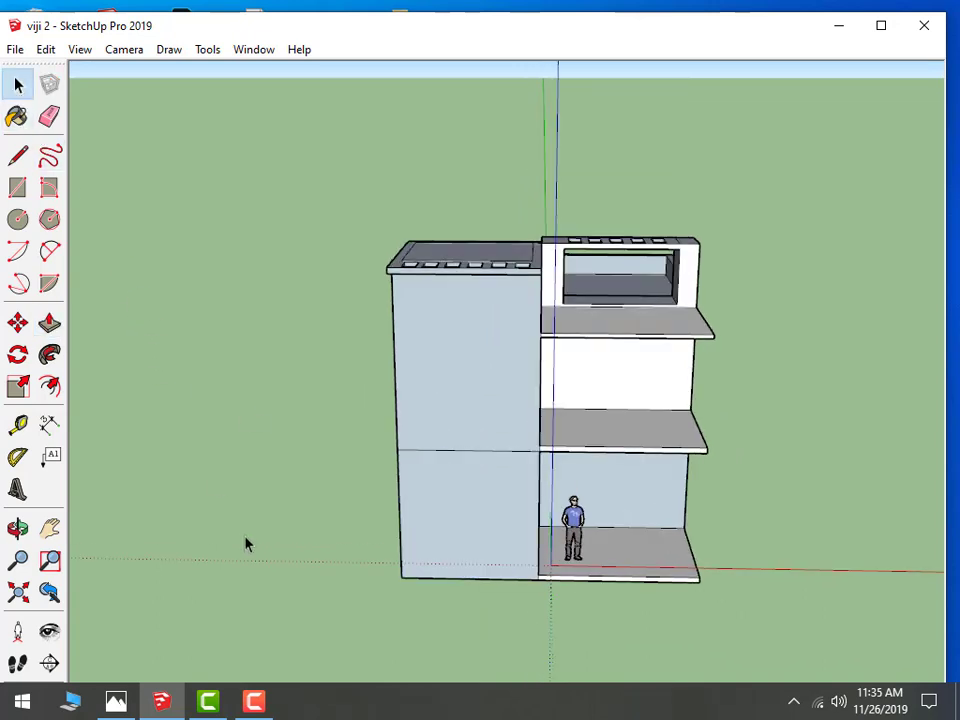
Place a Tape Measure guide parallel to the tall block's bottom wall edge
left_click(17, 430)
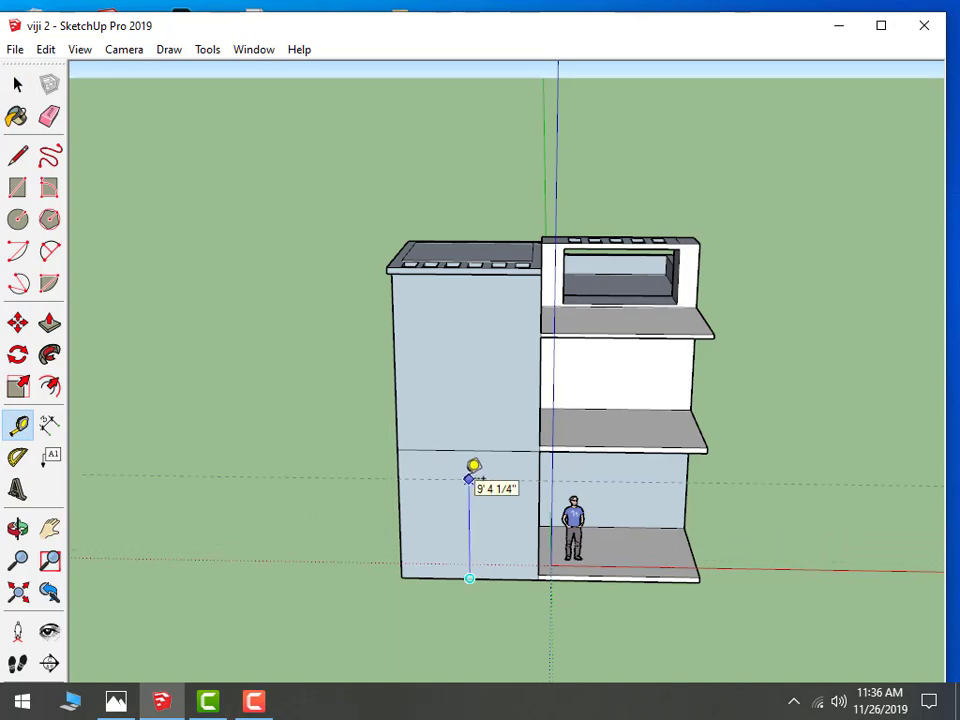
left_click(444, 578)
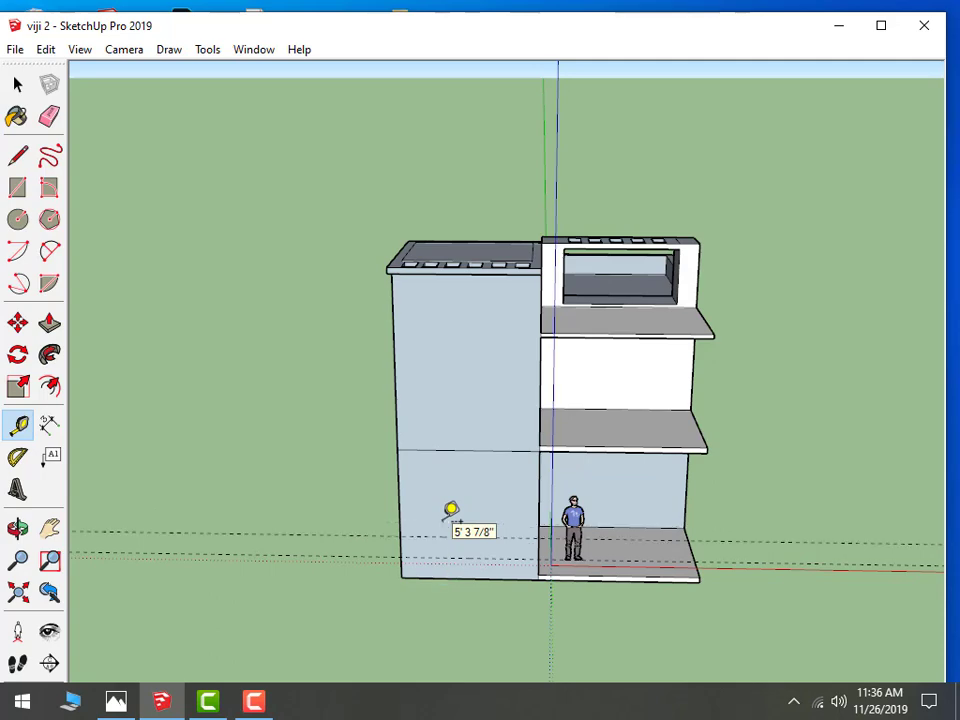
left_click(451, 511)
middle_click_drag(429, 300, 540, 304)
scroll(486, 279, "up", 2)
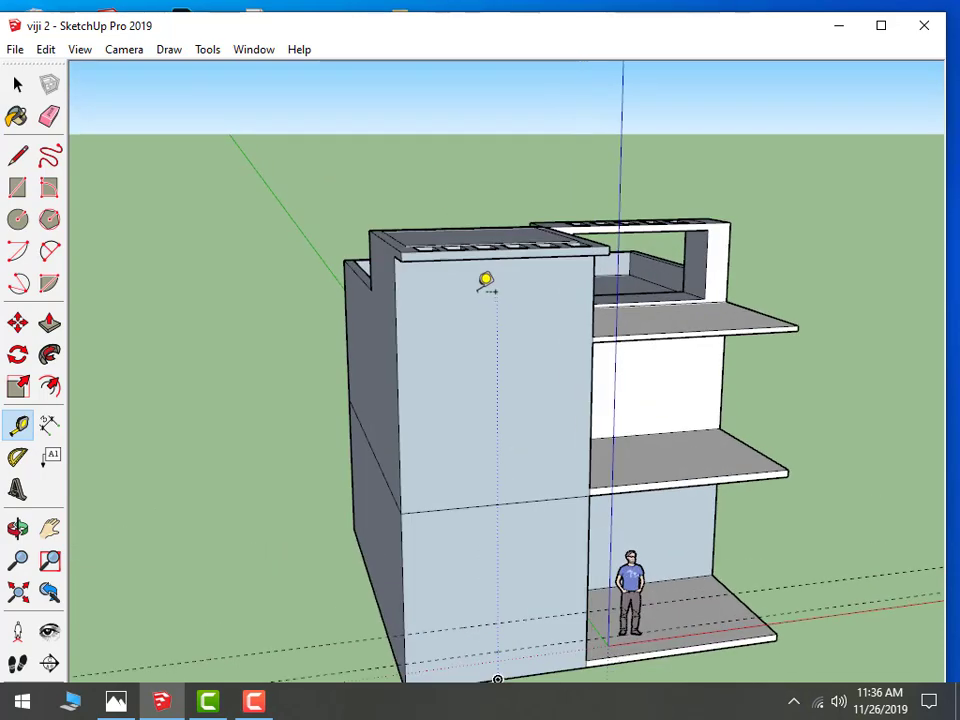
scroll(381, 274, "up", 2)
scroll(451, 197, "up", 3)
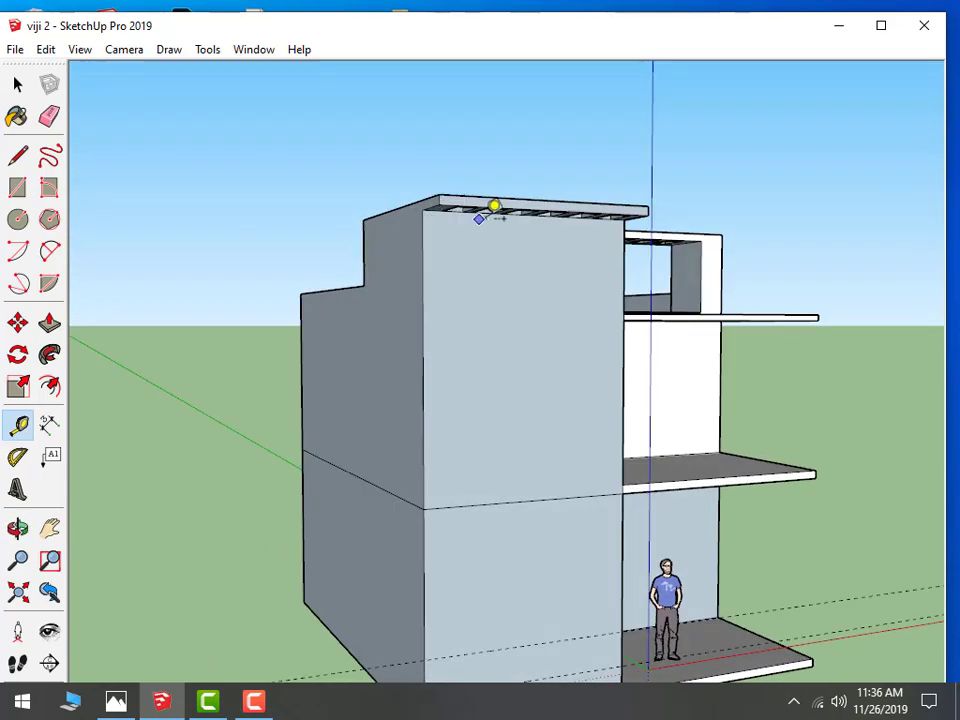
Start measuring down from the roof edge, then cancel back to Select
left_click(491, 212)
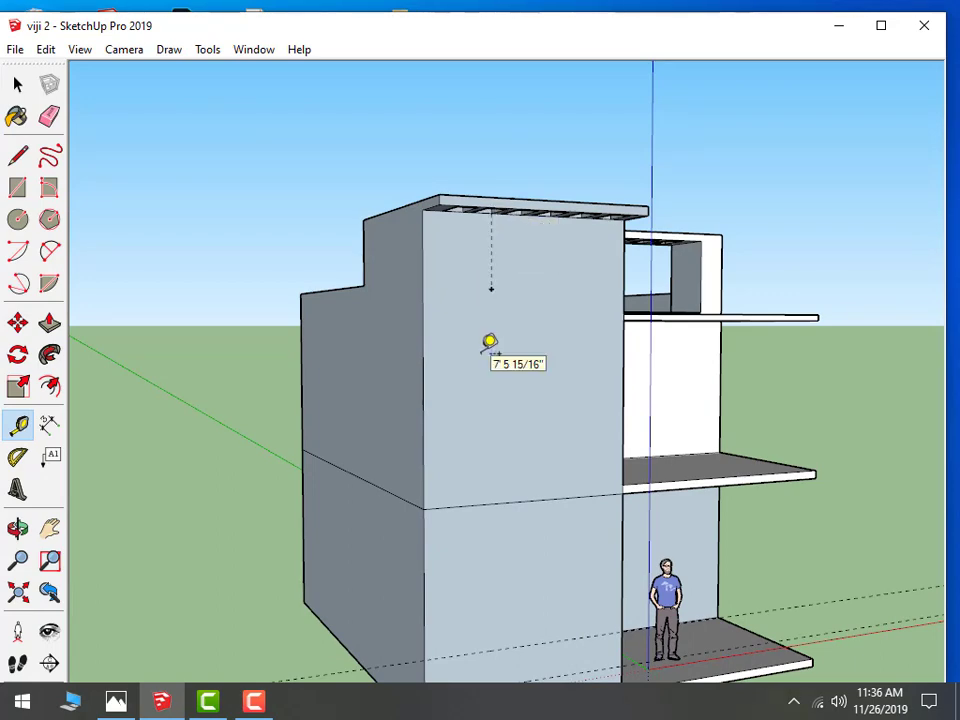
scroll(489, 342, "down", 2)
scroll(574, 354, "down", 2)
middle_click_drag(750, 375, 606, 439)
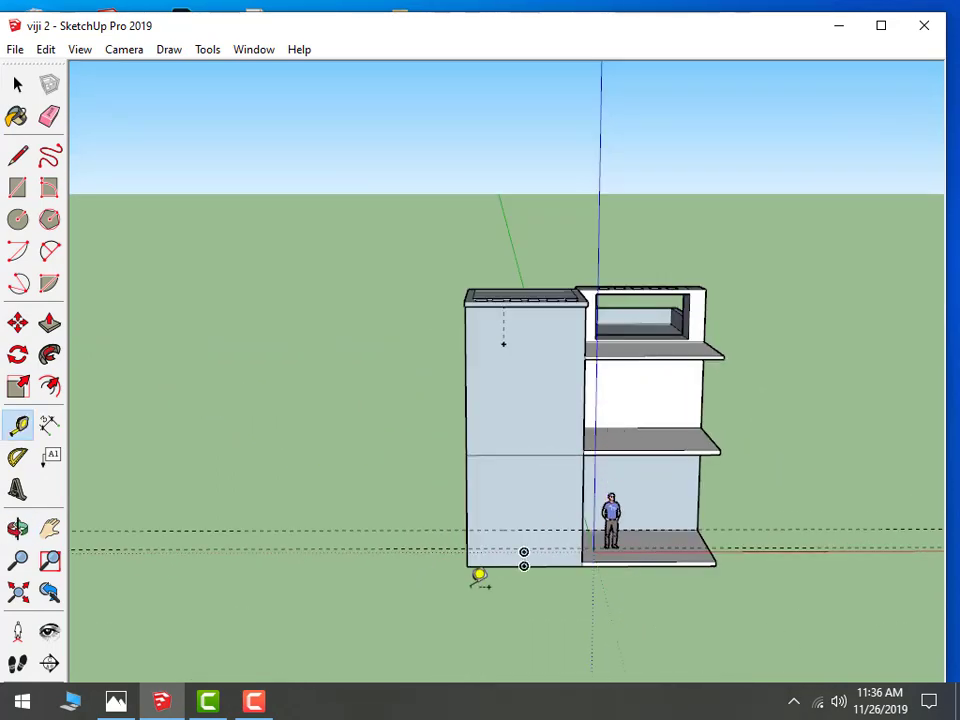
scroll(555, 350, "up", 1)
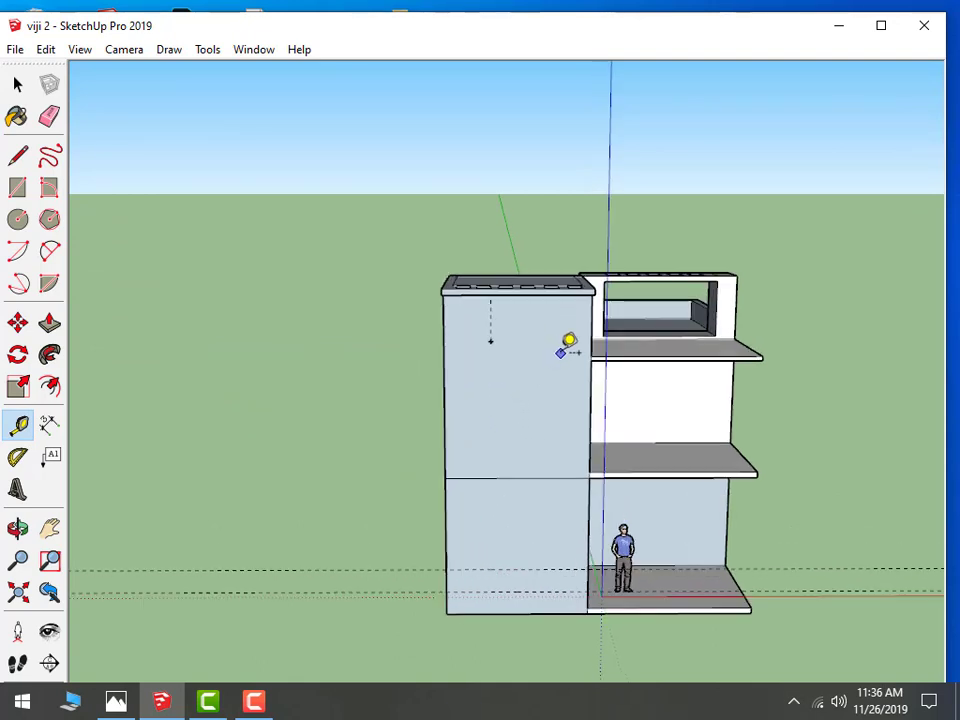
scroll(568, 339, "up", 2)
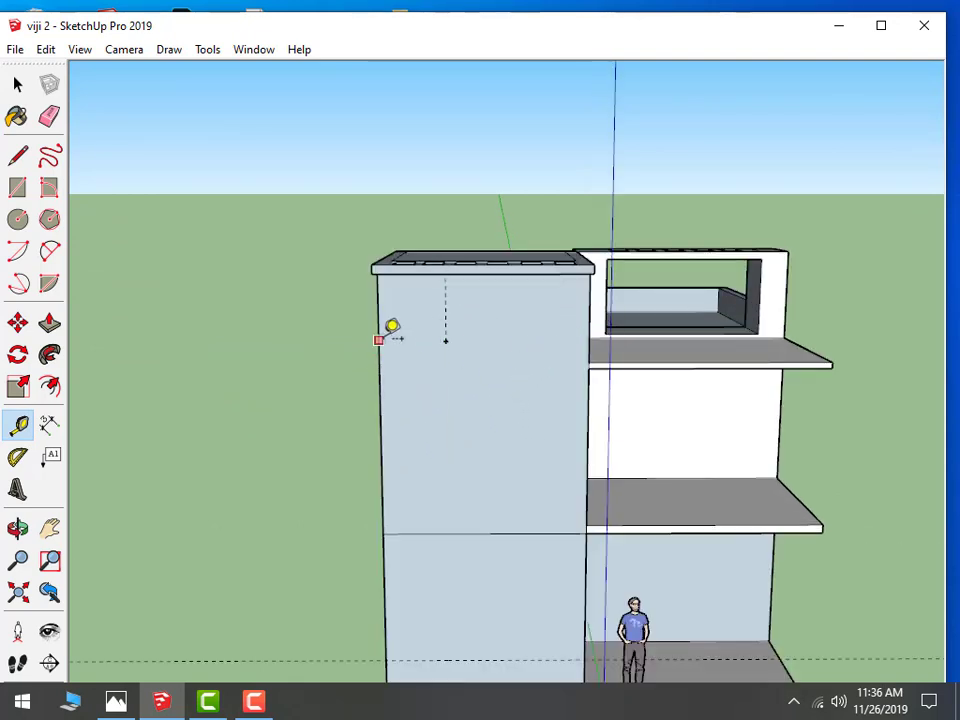
left_click(17, 85)
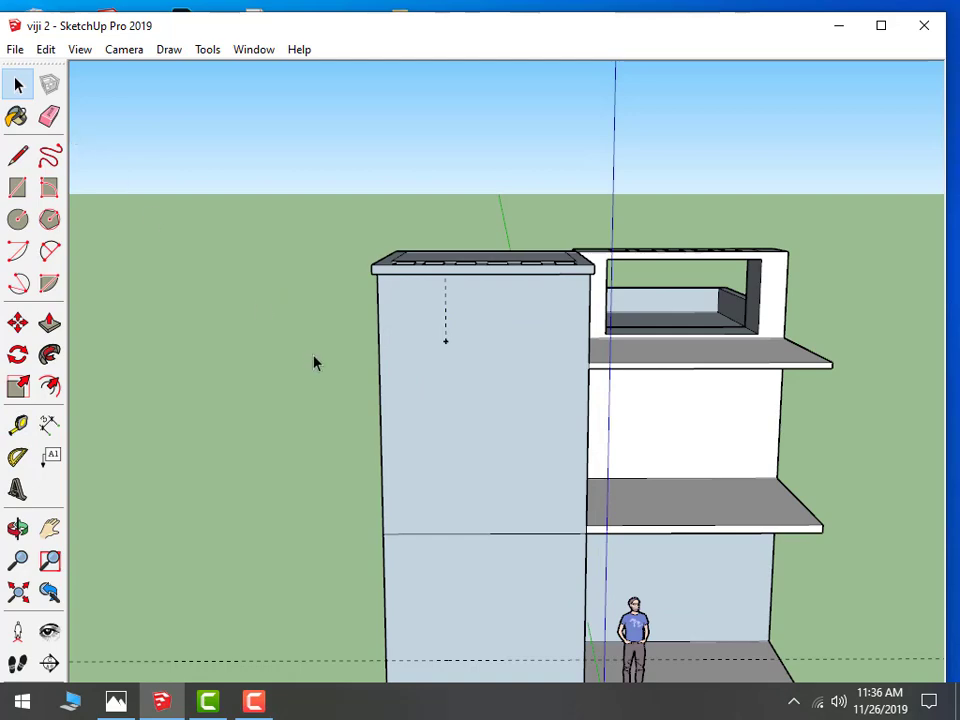
Place a guide line just below the tall block's roof edge
left_click(17, 424)
mouse_move(596, 435)
middle_mouse_down()
mouse_move(685, 403)
mouse_move(321, 229)
middle_mouse_up()
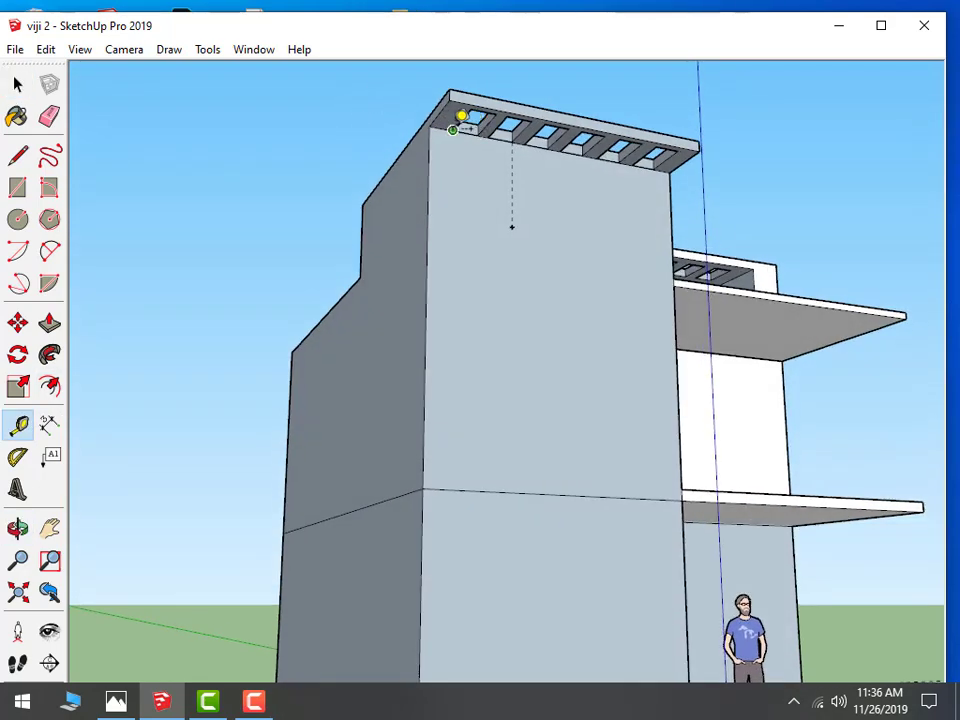
left_click(453, 129)
left_click(427, 198)
Measure a guide off the ground slab's edge, about 4' above the floor
scroll(460, 128, "up", 3)
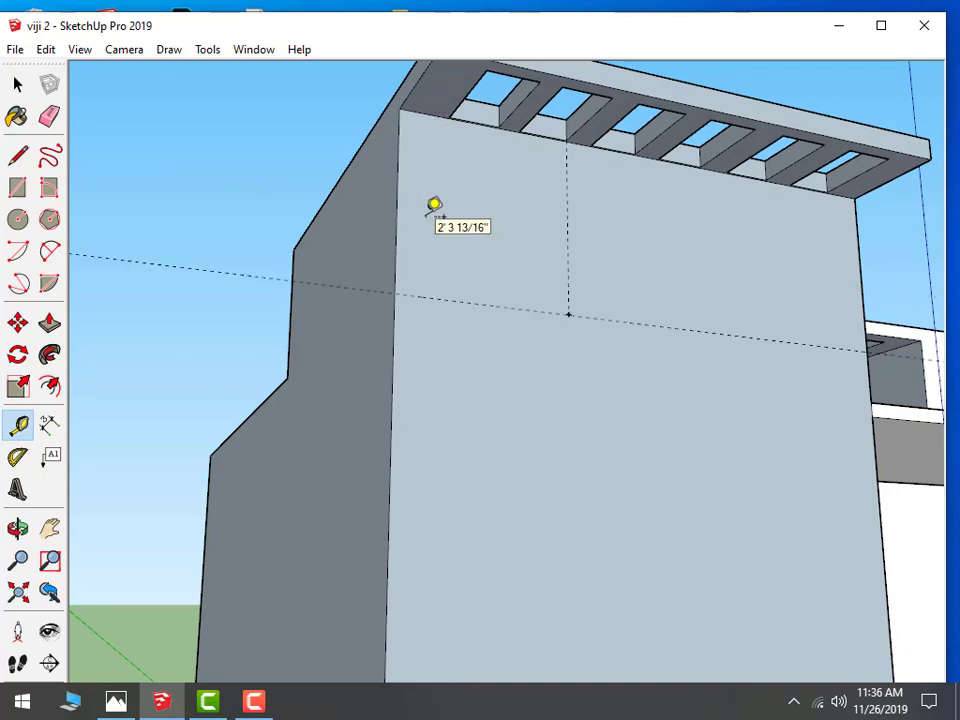
scroll(546, 210, "down", 1)
scroll(741, 270, "down", 2)
scroll(771, 302, "down", 2)
scroll(645, 519, "down", 2)
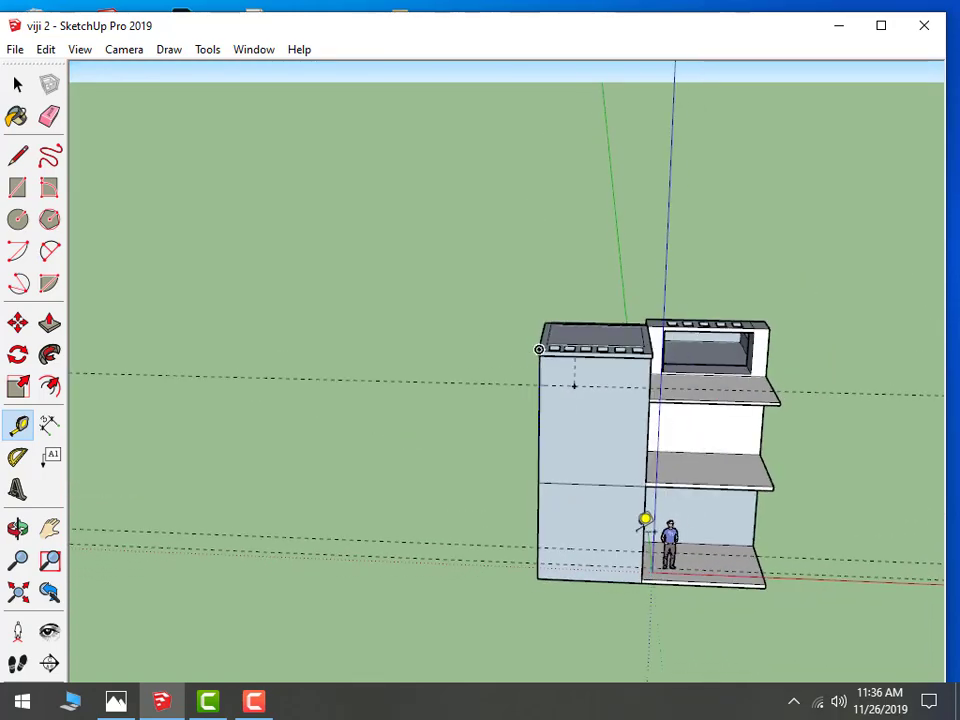
middle_click_drag(688, 561, 683, 505)
scroll(725, 565, "up", 2)
scroll(735, 598, "up", 2)
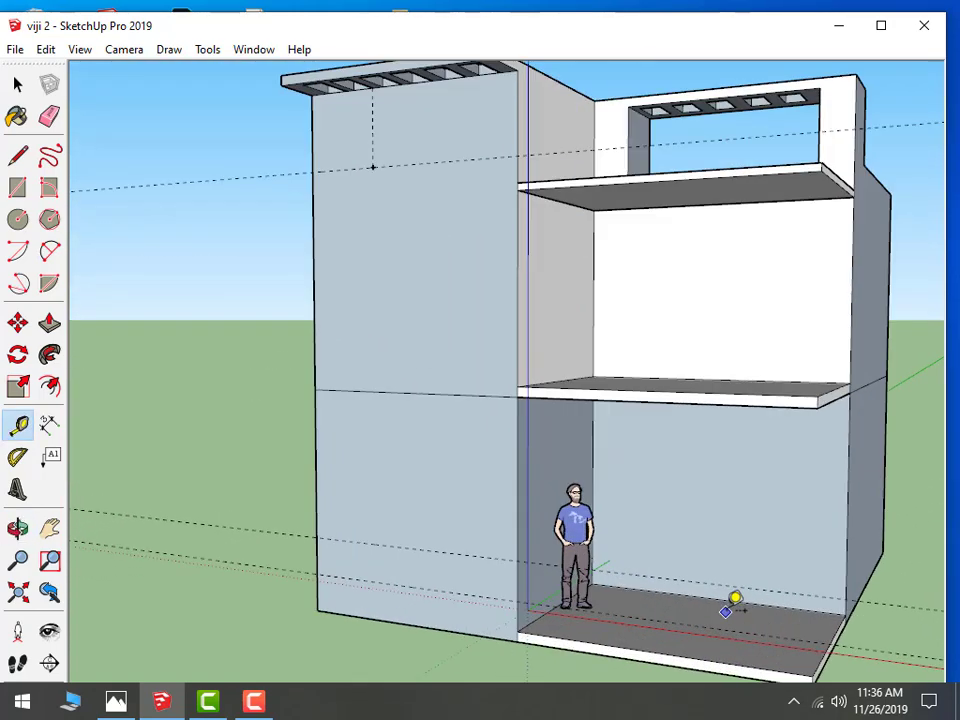
left_click(723, 601)
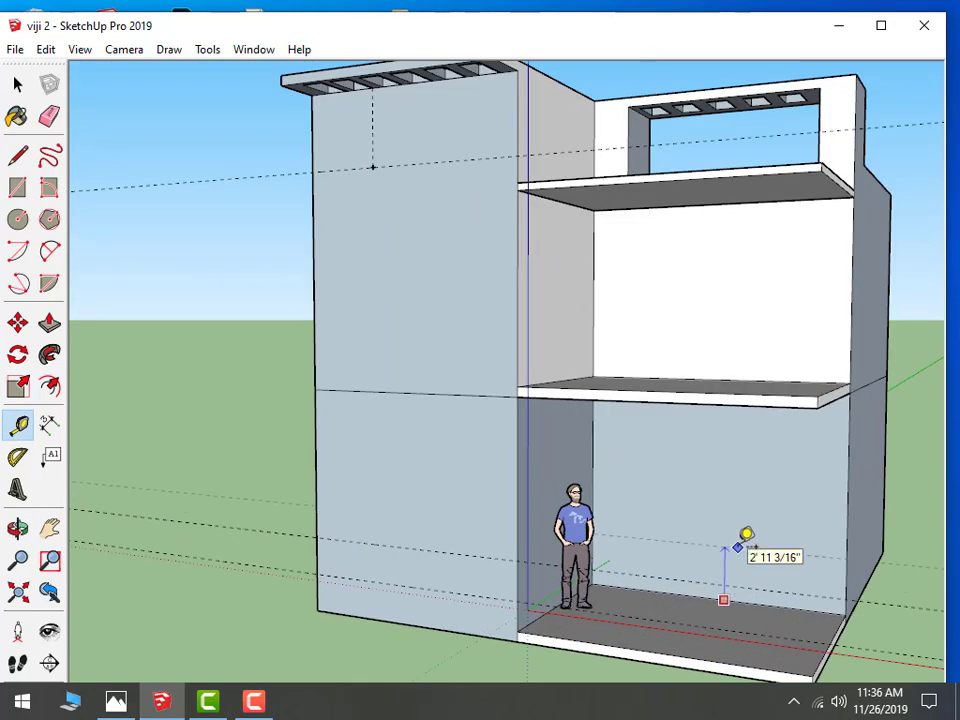
left_click(678, 594)
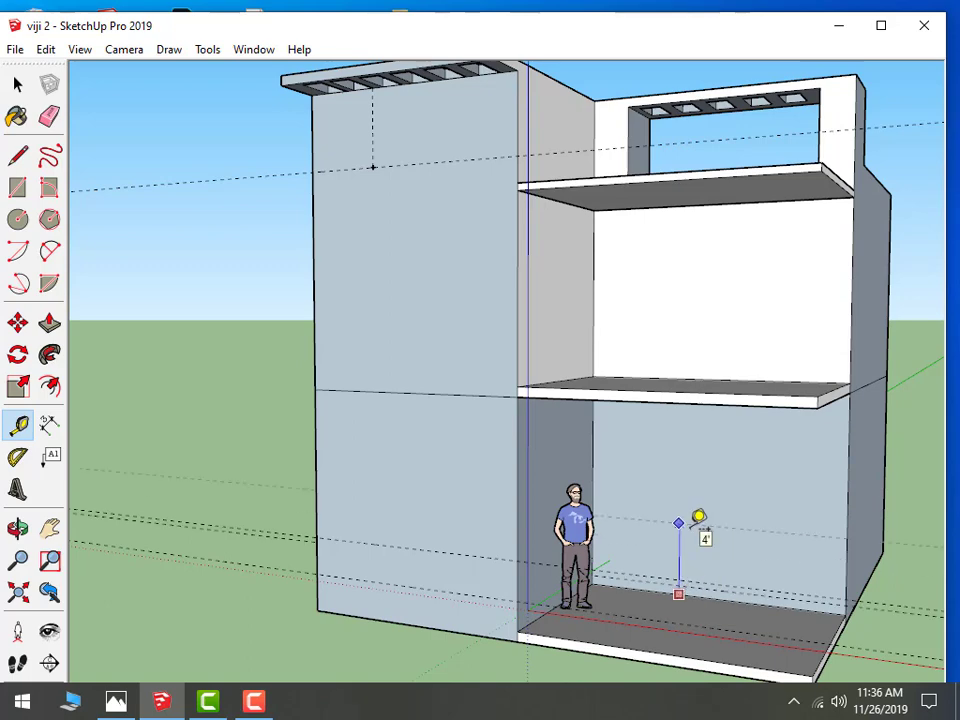
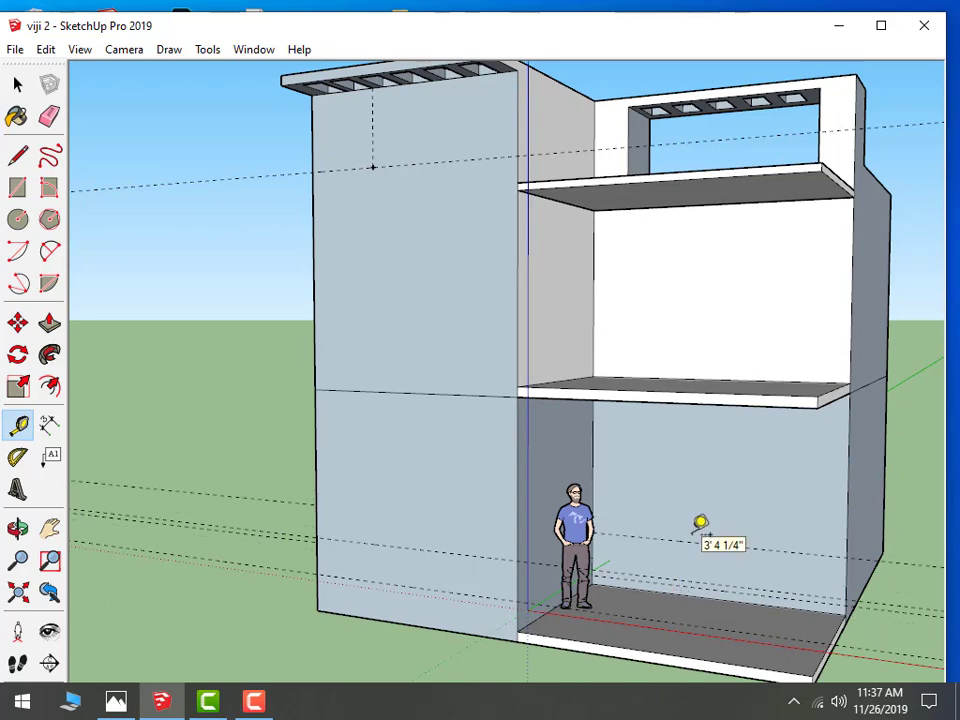
Tape-measure horizontal guides 4' apart from the middle floor edge and the upper slab edge
mouse_move(675, 450)
middle_mouse_down()
mouse_move(718, 360)
mouse_move(663, 381)
middle_mouse_up()
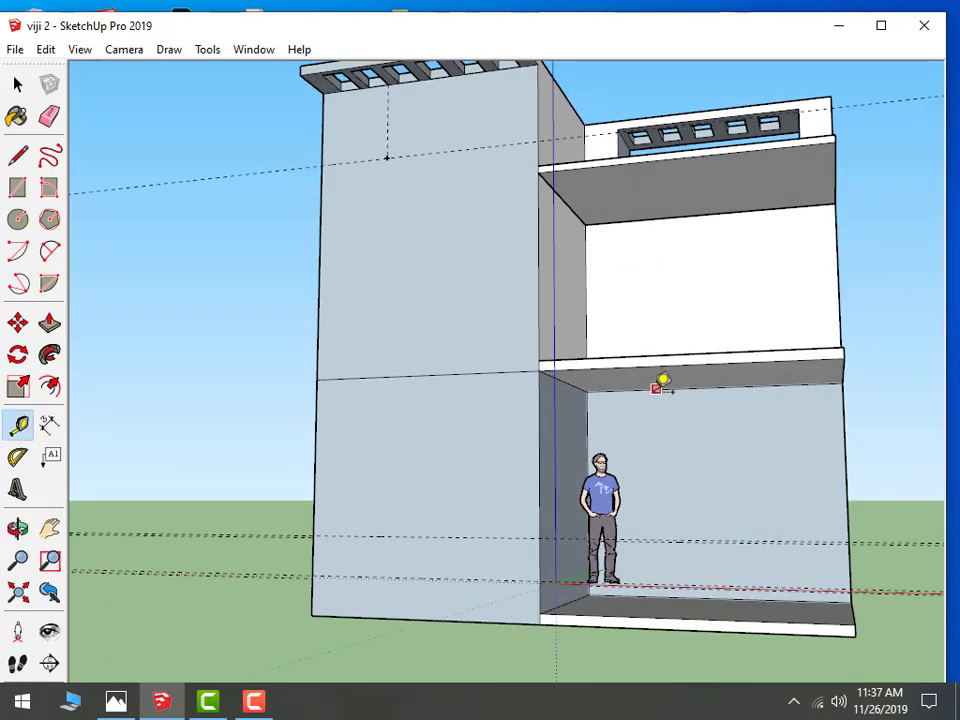
left_click(648, 389)
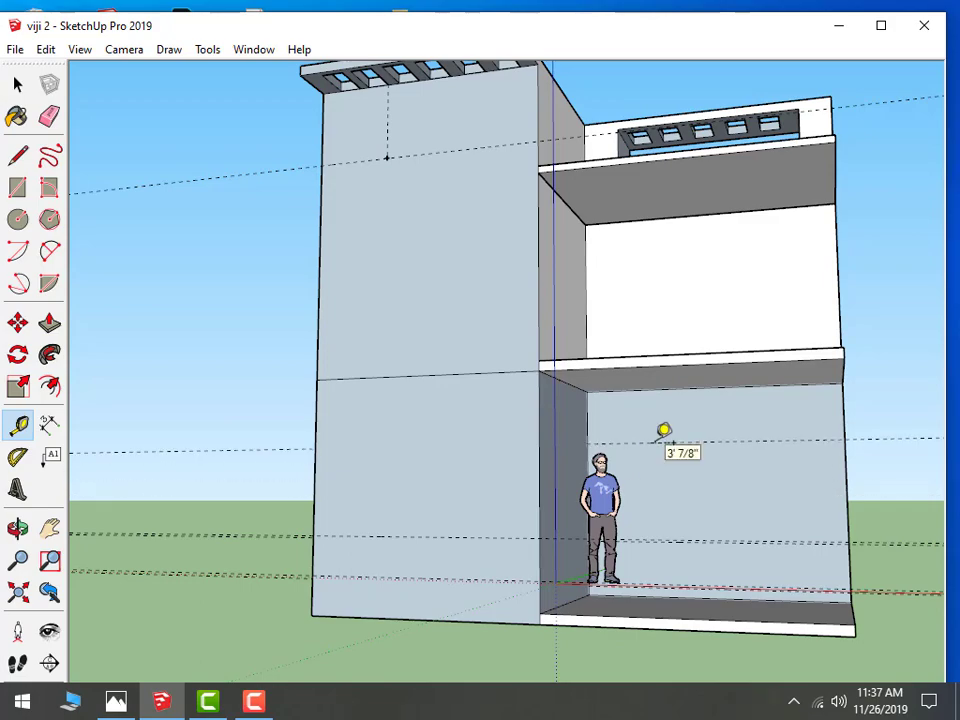
scroll(838, 332, "down", 3)
mouse_move(838, 332)
middle_mouse_down()
mouse_move(801, 400)
mouse_move(801, 383)
mouse_move(783, 398)
mouse_move(729, 364)
middle_mouse_up()
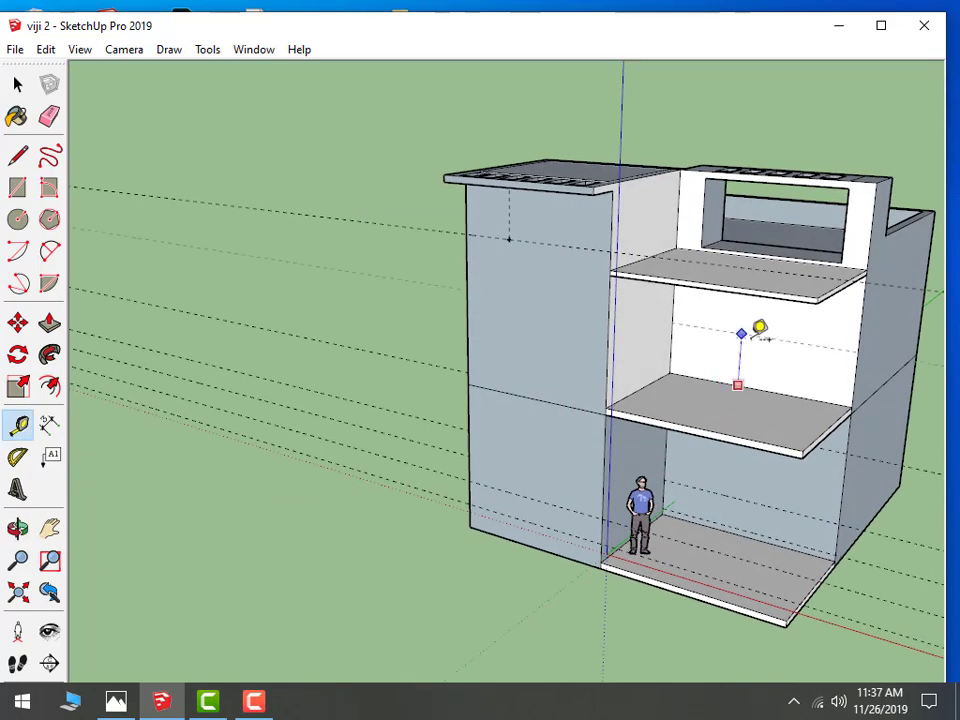
left_click(755, 331)
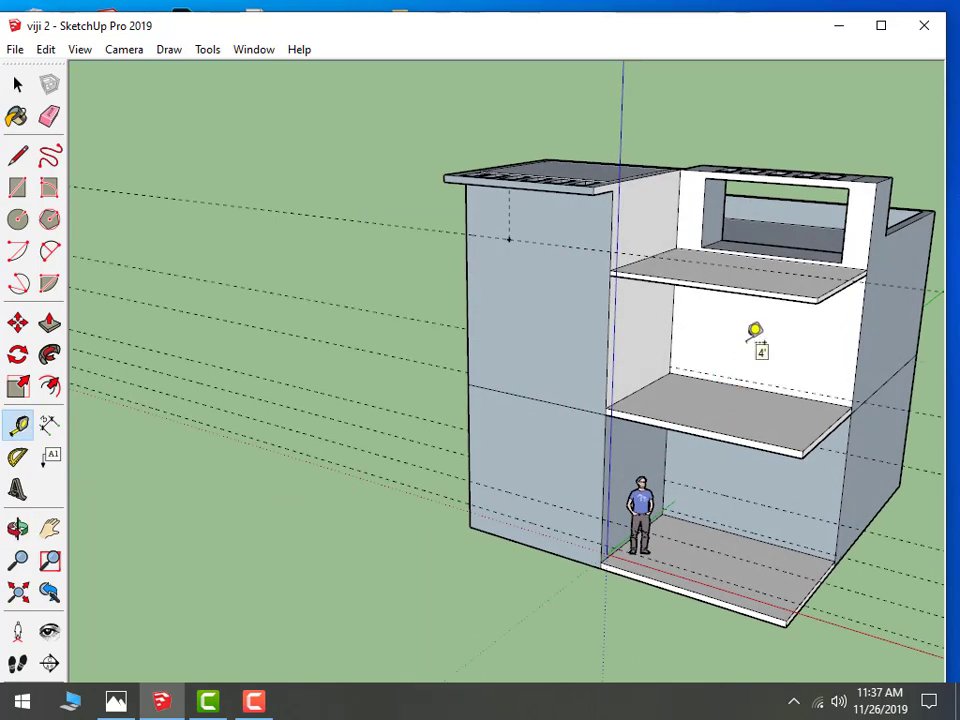
scroll(700, 372, "up", 2)
left_click(712, 383)
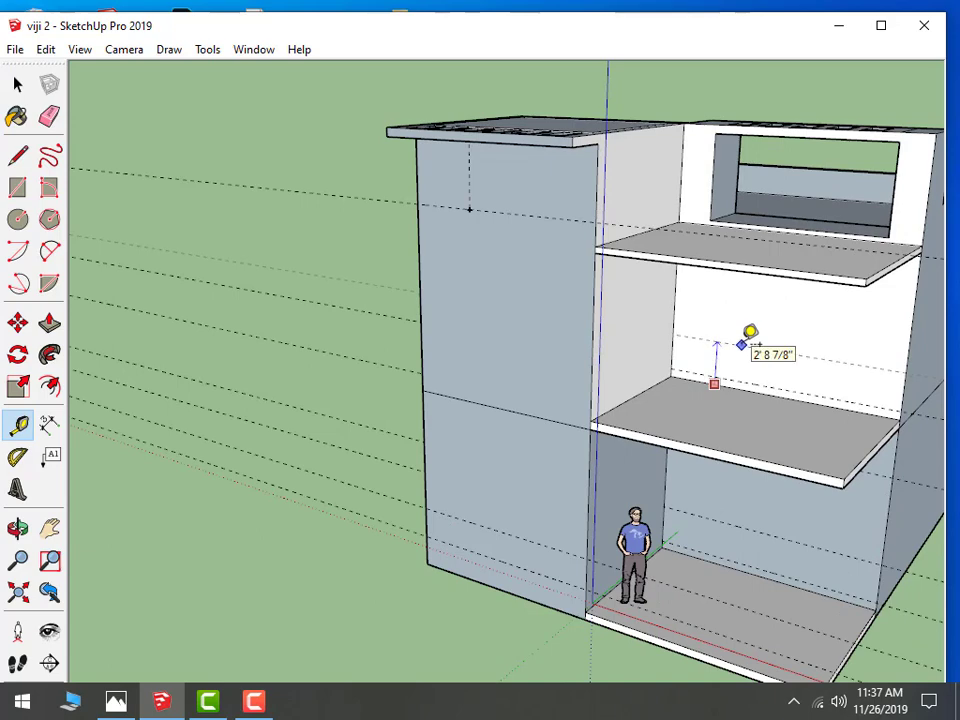
scroll(748, 315, "up", 3)
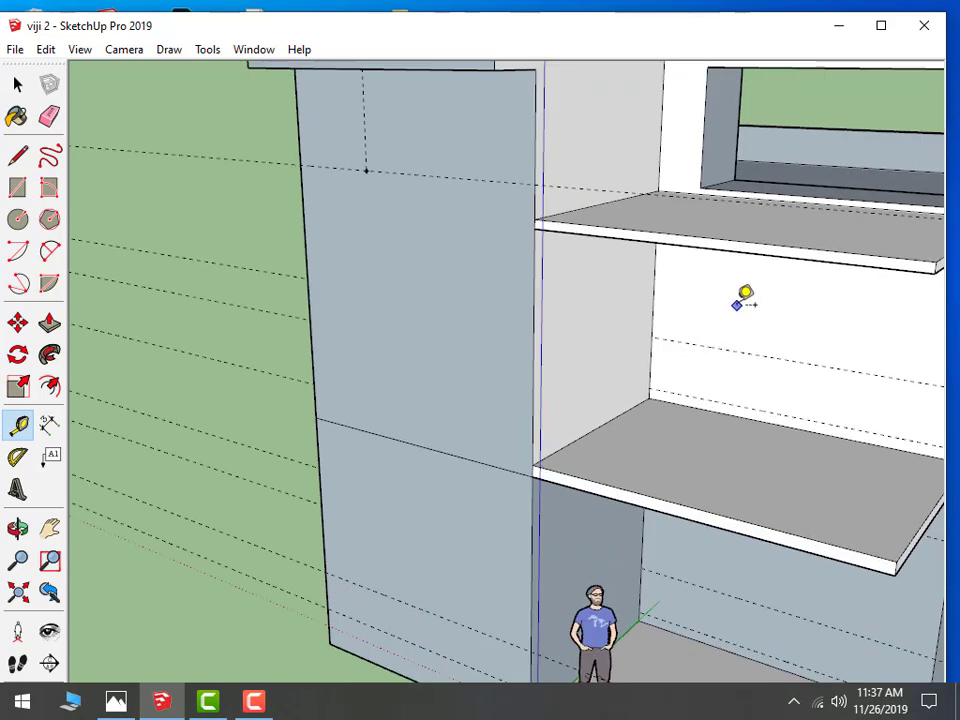
middle_click_drag(744, 294, 776, 186)
left_click(766, 201)
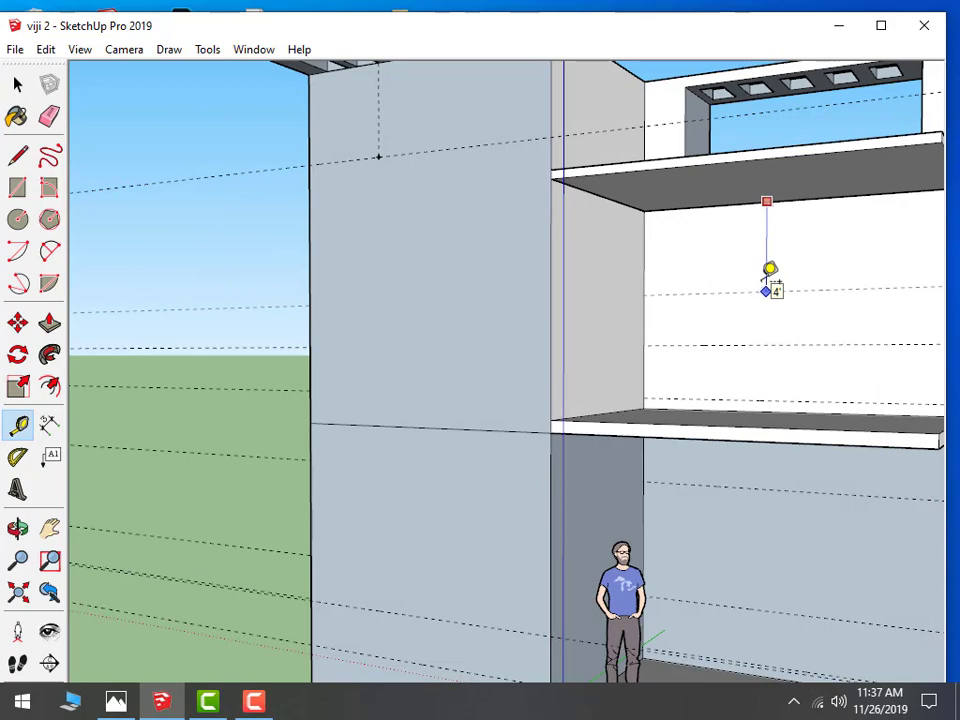
scroll(741, 264, "down", 4)
mouse_move(390, 206)
middle_mouse_down()
mouse_move(590, 336)
mouse_move(575, 333)
middle_mouse_up()
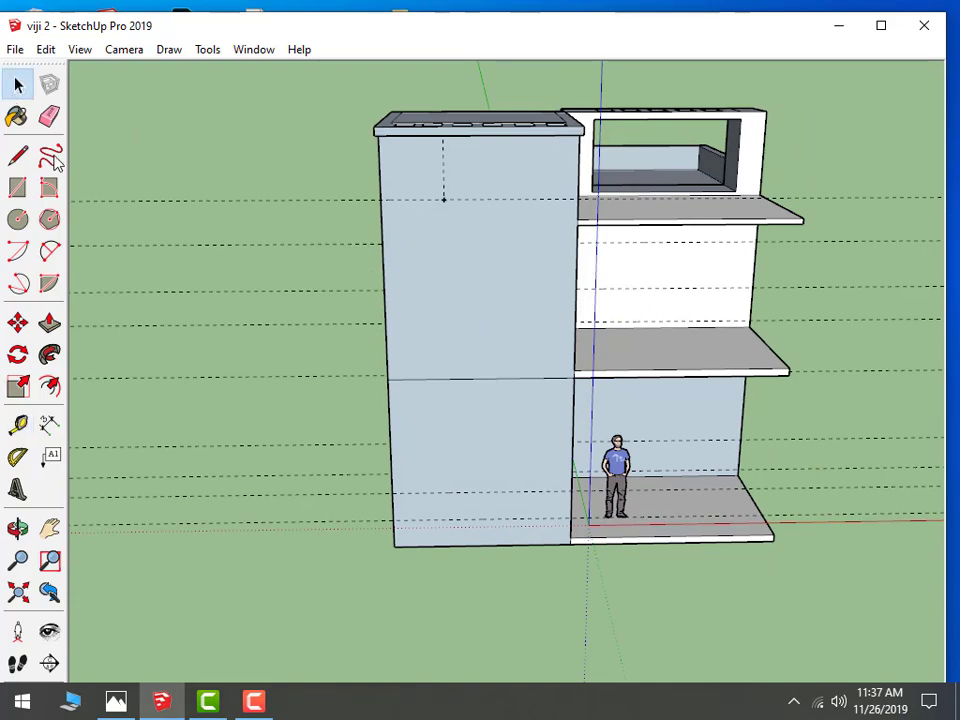
Draw a small square window rectangle snapped to the guides on the wall's left
left_click(18, 188)
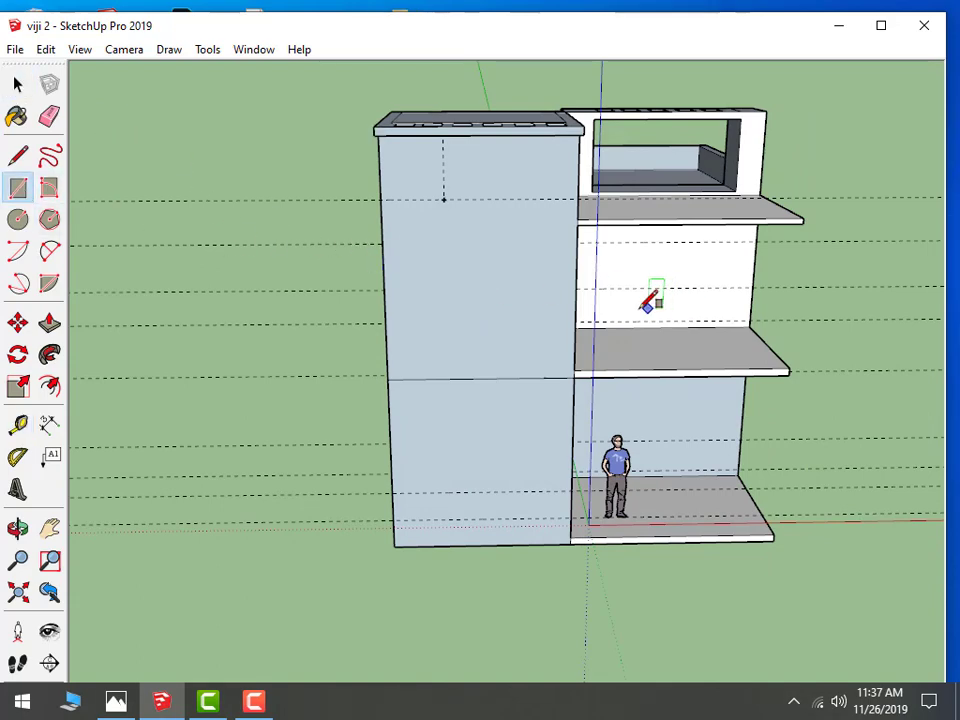
scroll(665, 300, "up", 2)
scroll(640, 280, "up", 2)
scroll(590, 300, "up", 3)
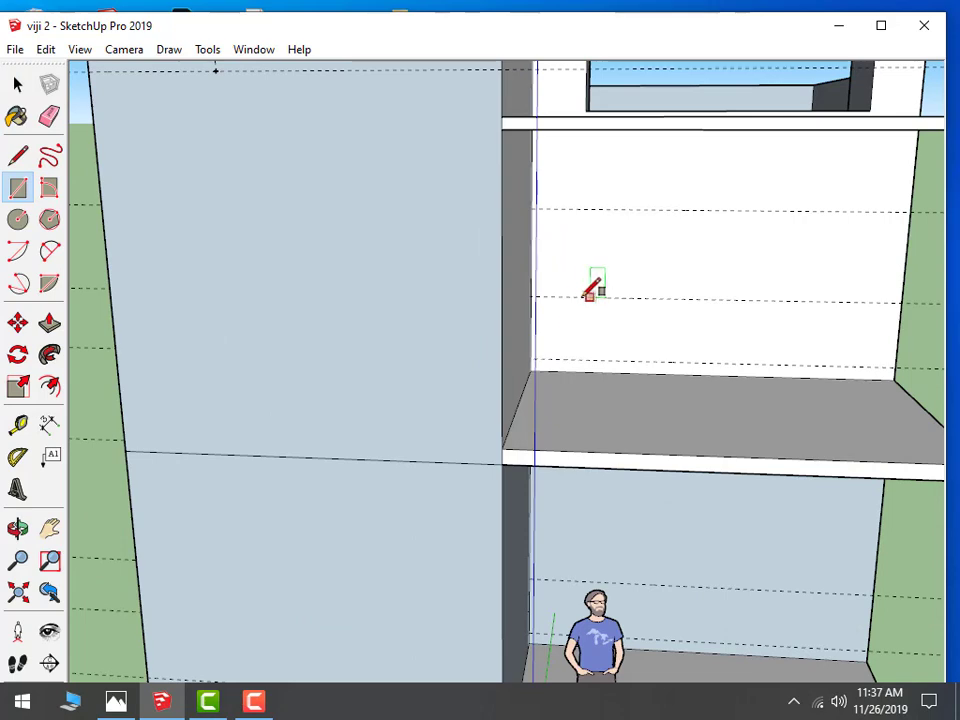
left_click(570, 297)
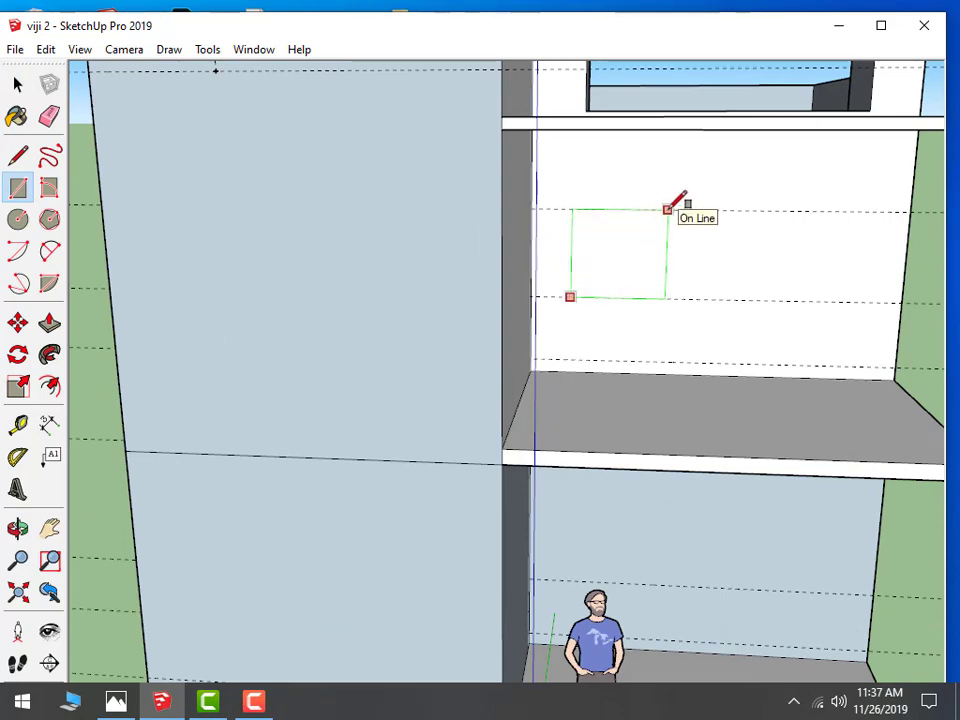
left_click(662, 210)
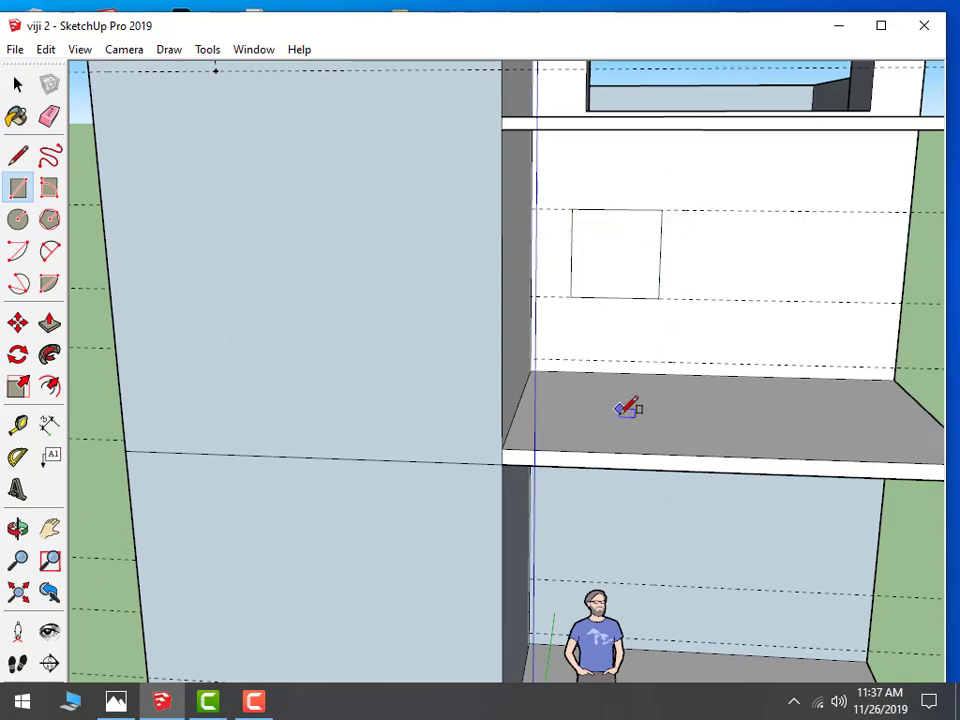
scroll(650, 370, "down", 2)
scroll(680, 360, "down", 1)
scroll(690, 400, "down", 2)
mouse_move(710, 425)
middle_mouse_down()
mouse_move(514, 465)
mouse_move(715, 455)
middle_mouse_up()
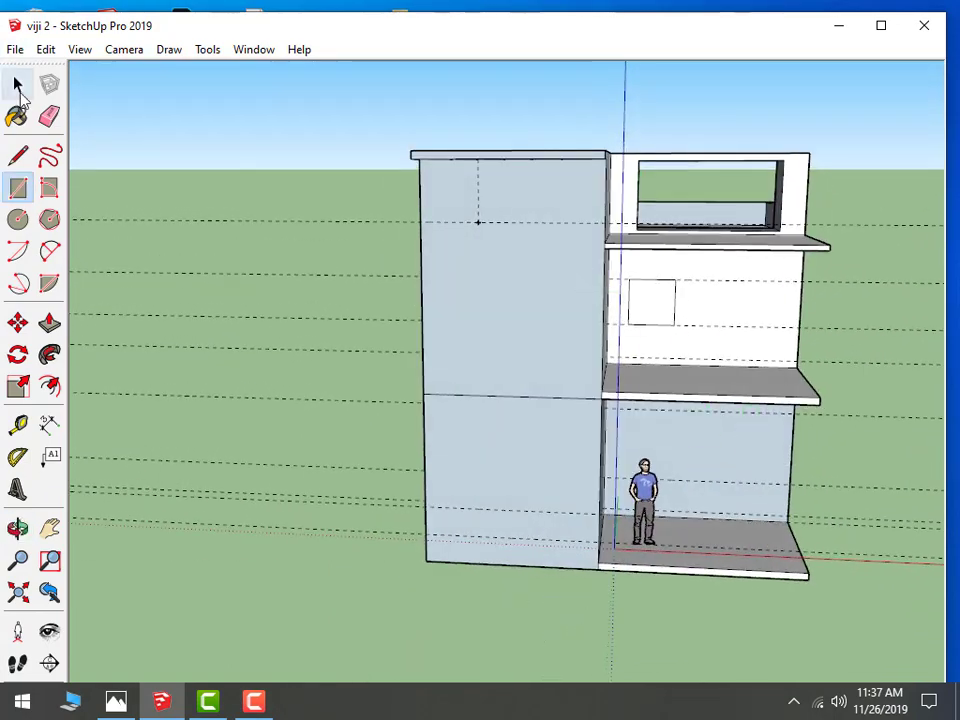
Select the small window outline and reposition it with Move
left_click(17, 86)
left_click(662, 302)
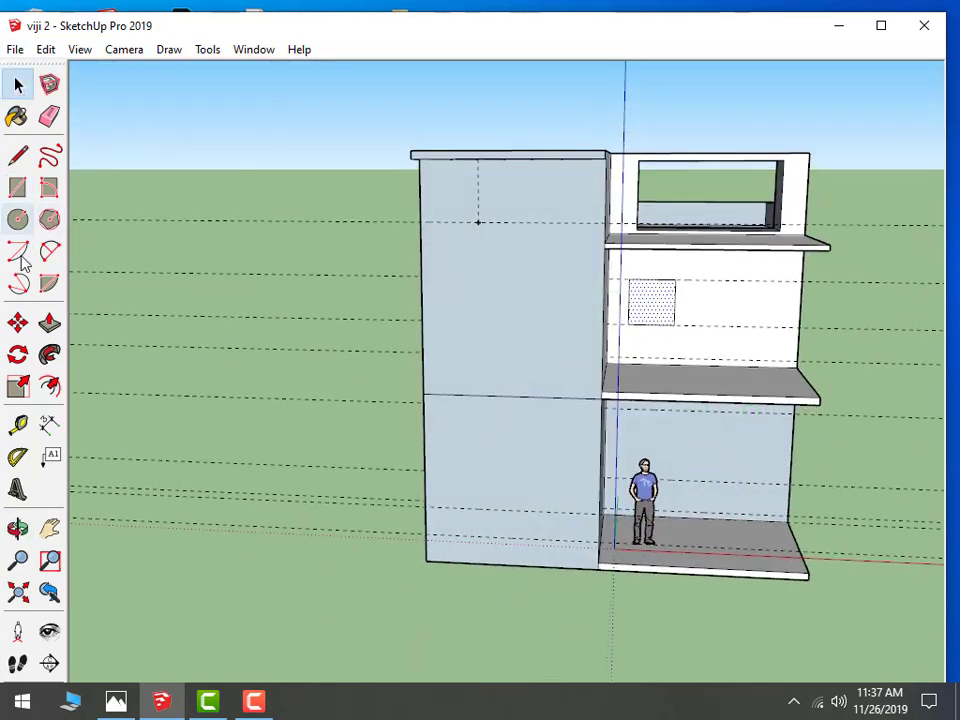
left_click(17, 322)
scroll(673, 455, "up", 3)
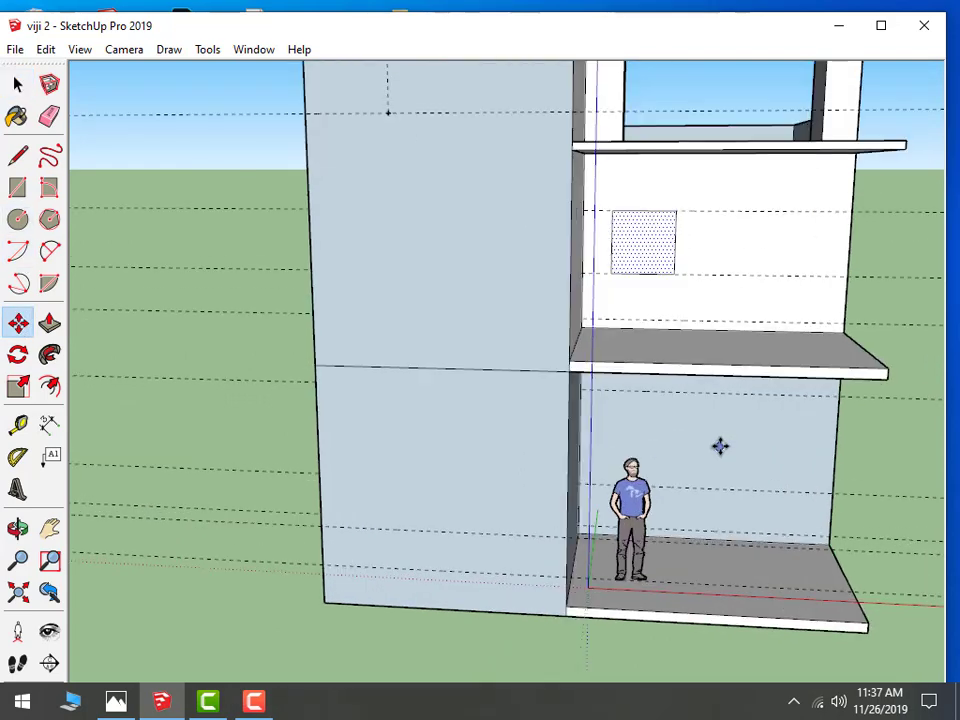
scroll(710, 446, "up", 1)
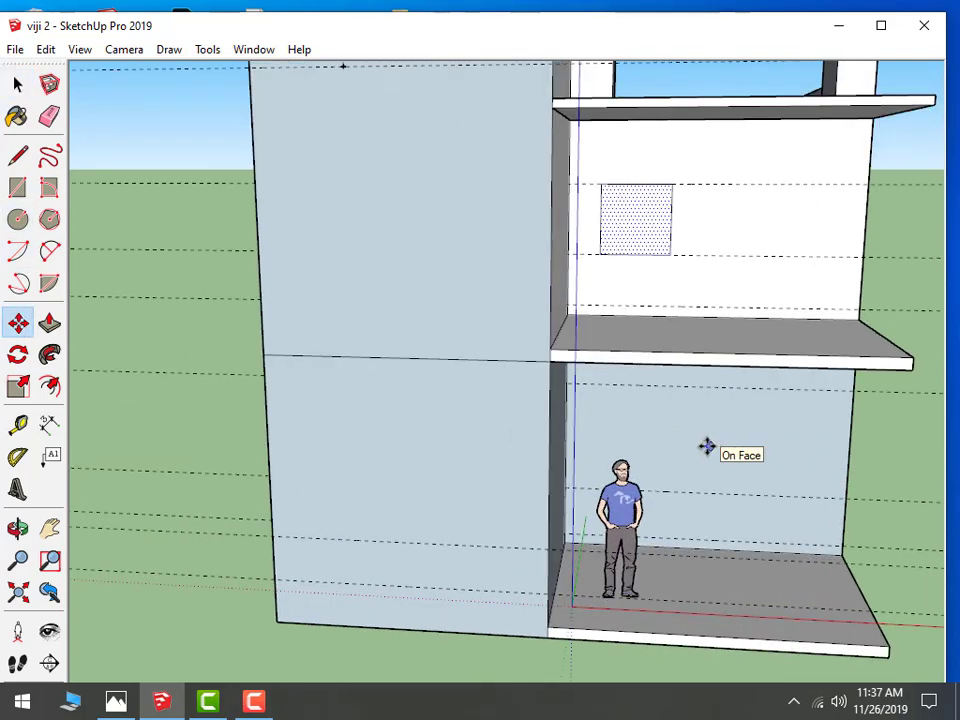
left_click(603, 254)
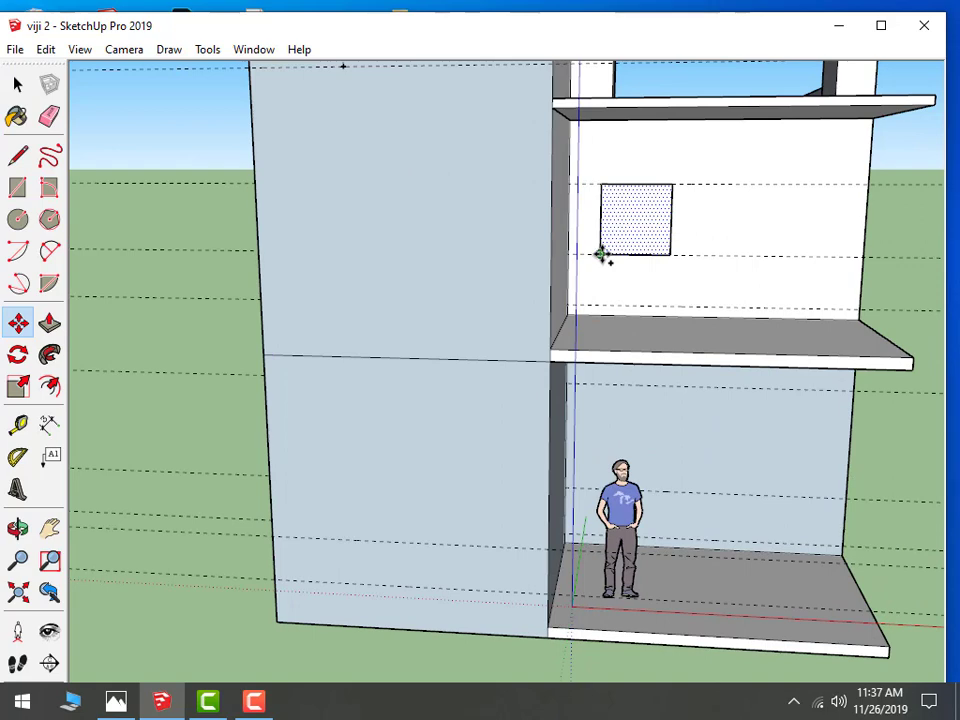
left_click(603, 254)
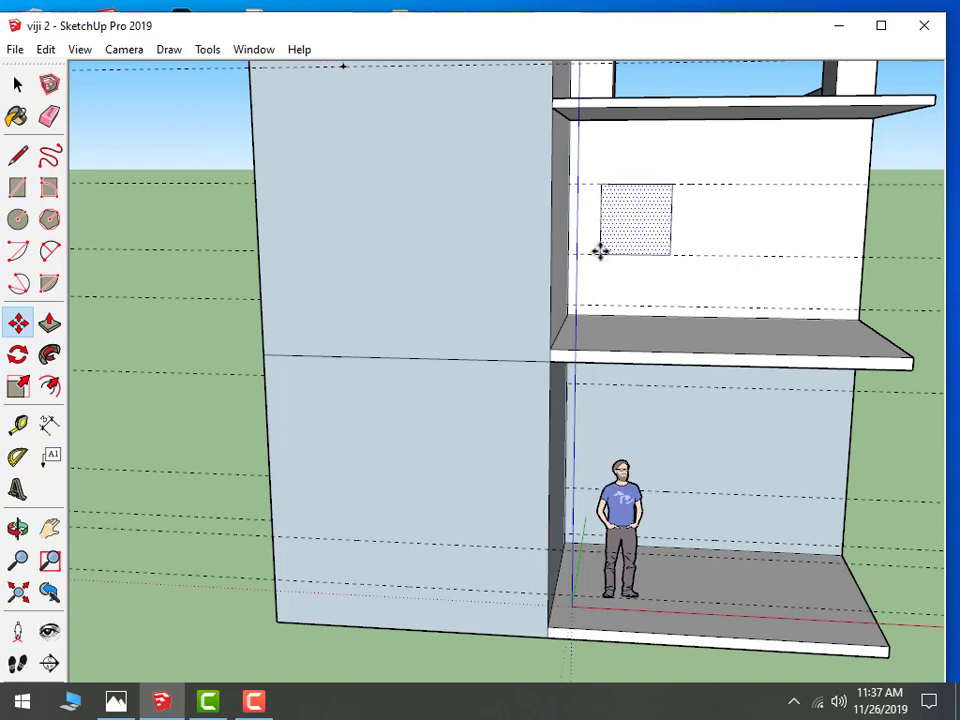
Draw a taller window rectangle on the right side, reaching the upper guide
left_click(18, 154)
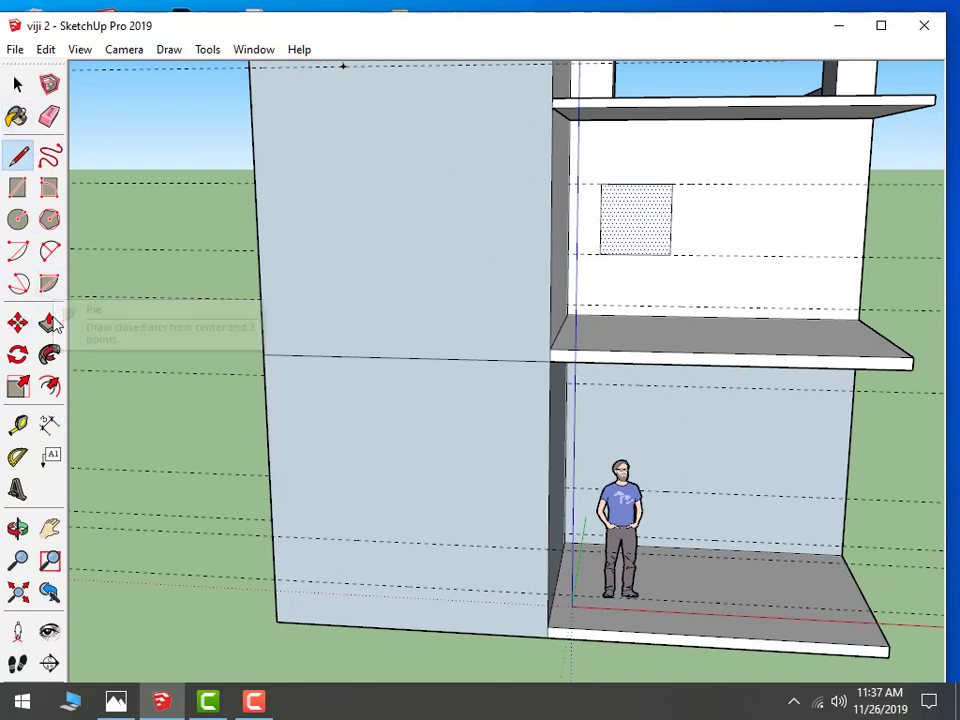
left_click(18, 187)
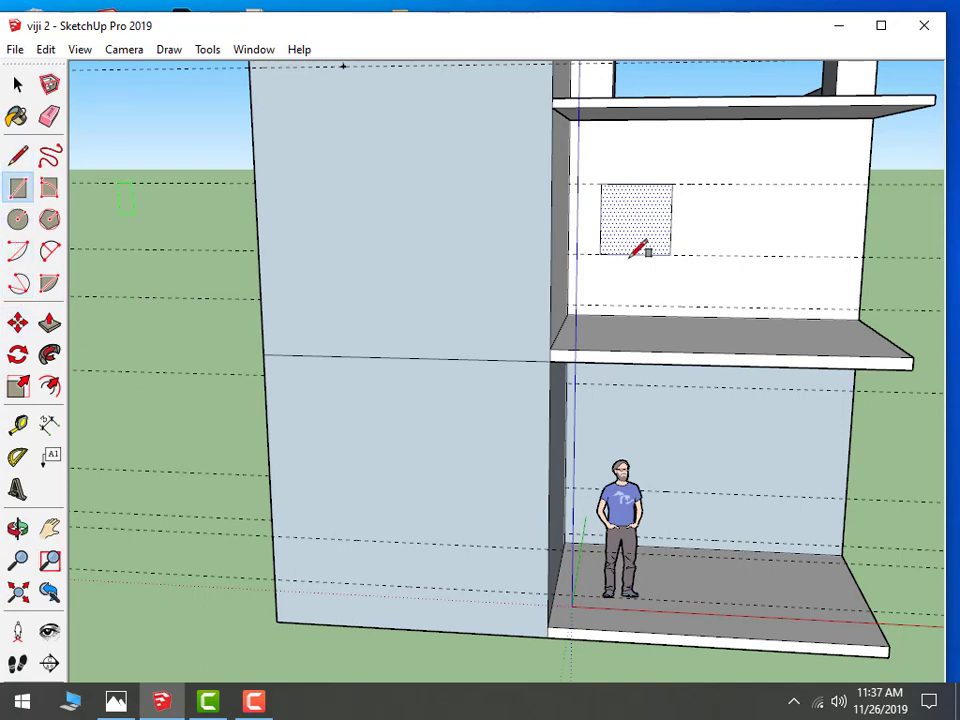
left_click(757, 306)
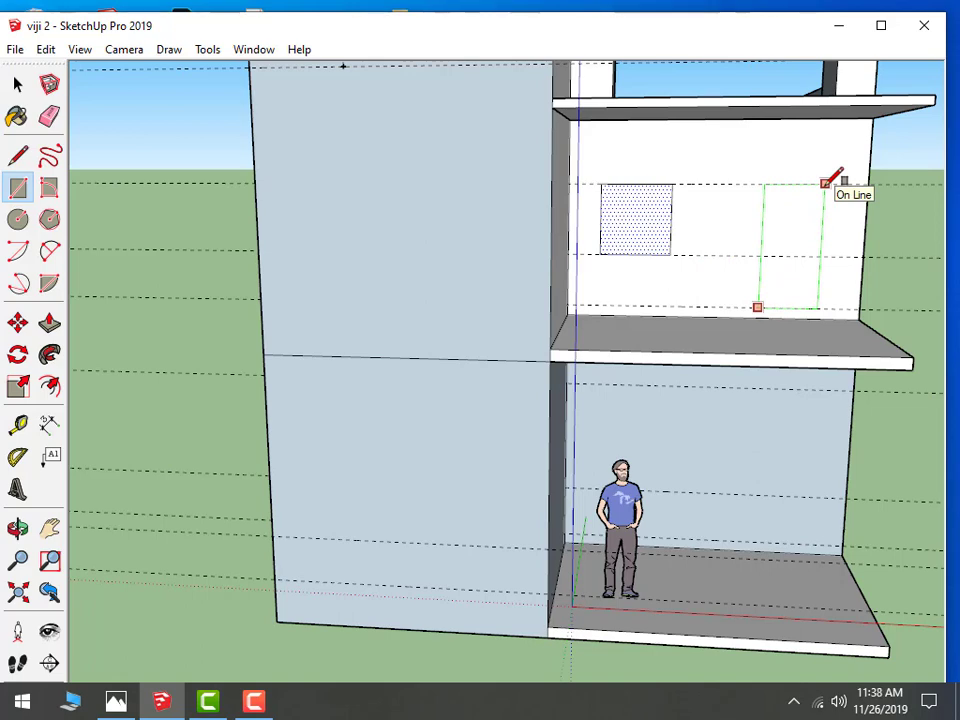
left_click(825, 183)
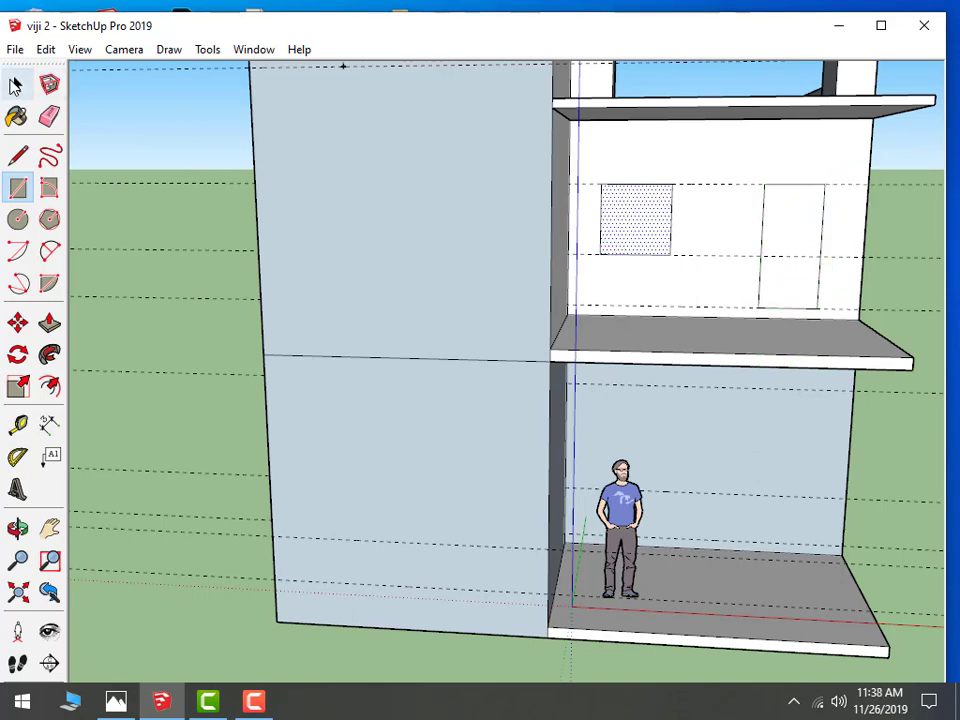
left_click(18, 85)
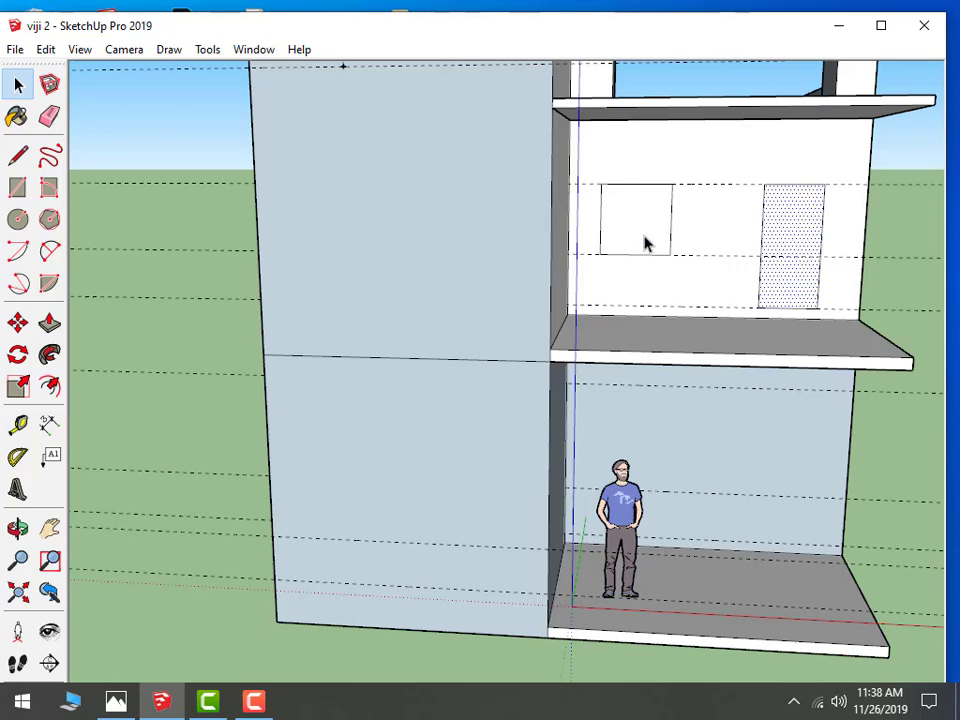
Ctrl-copy the small and tall window outlines down the blue axis onto the ground-floor wall
left_click(643, 242, "ctrl")
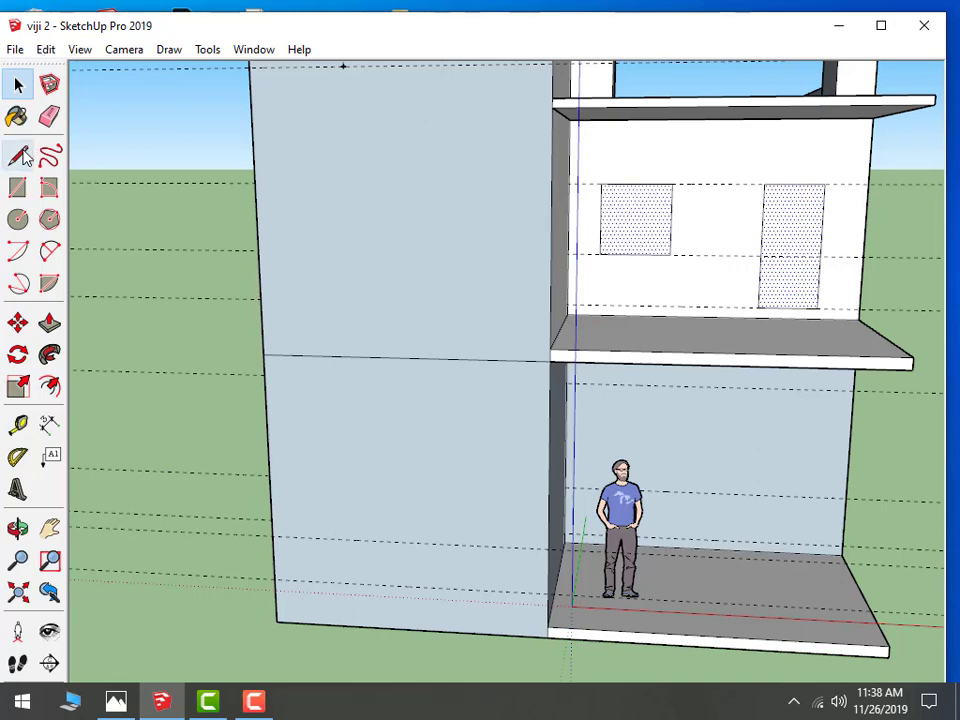
left_click(18, 330)
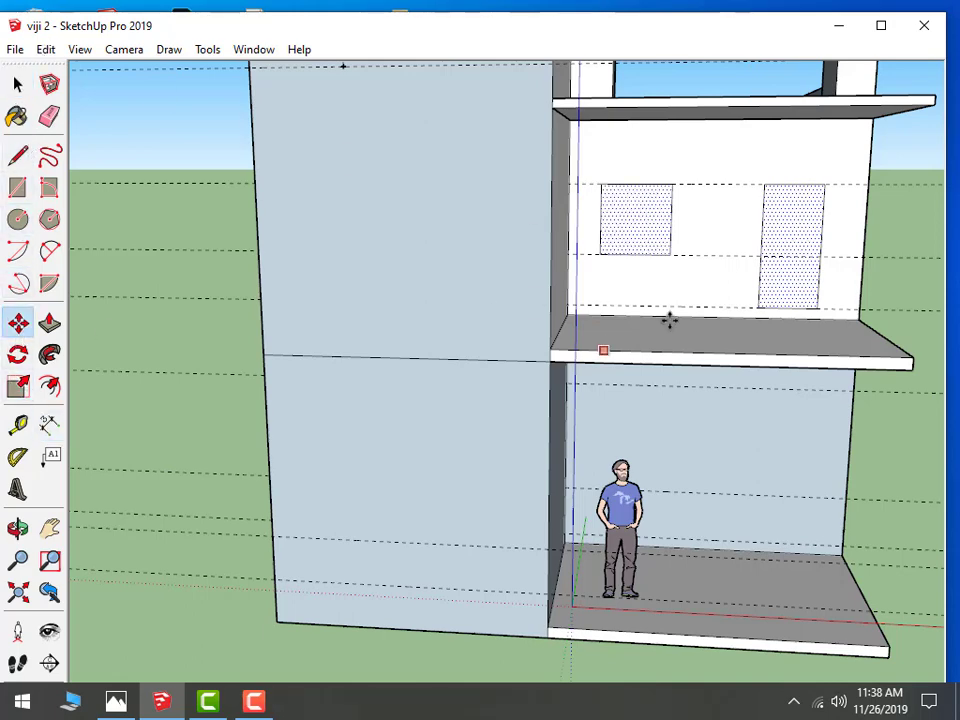
left_click_drag(768, 408, 750, 543)
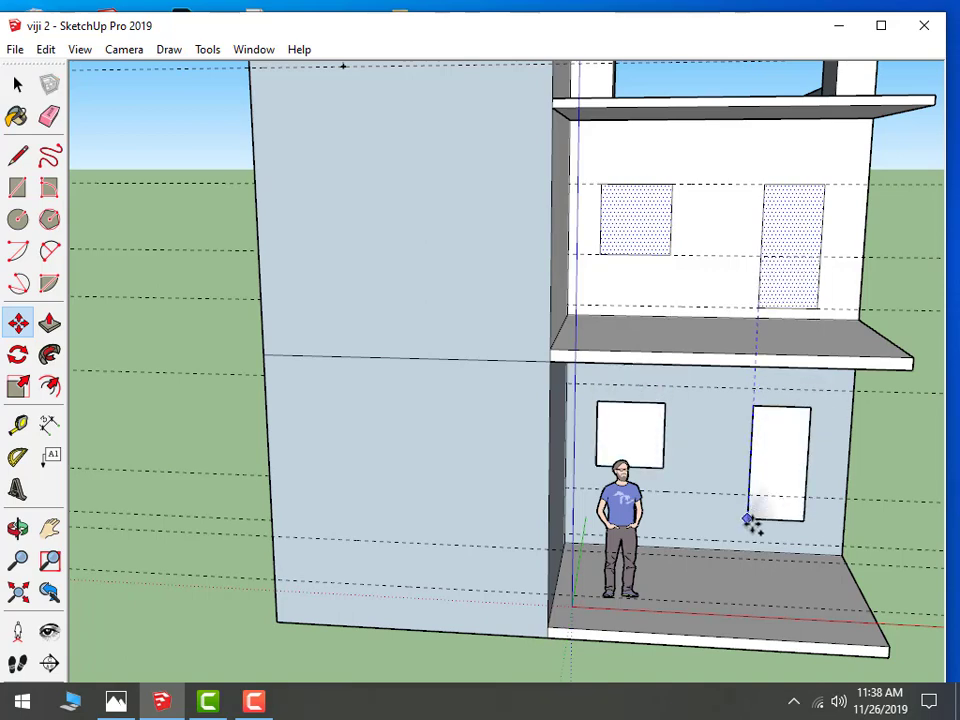
left_click(750, 543)
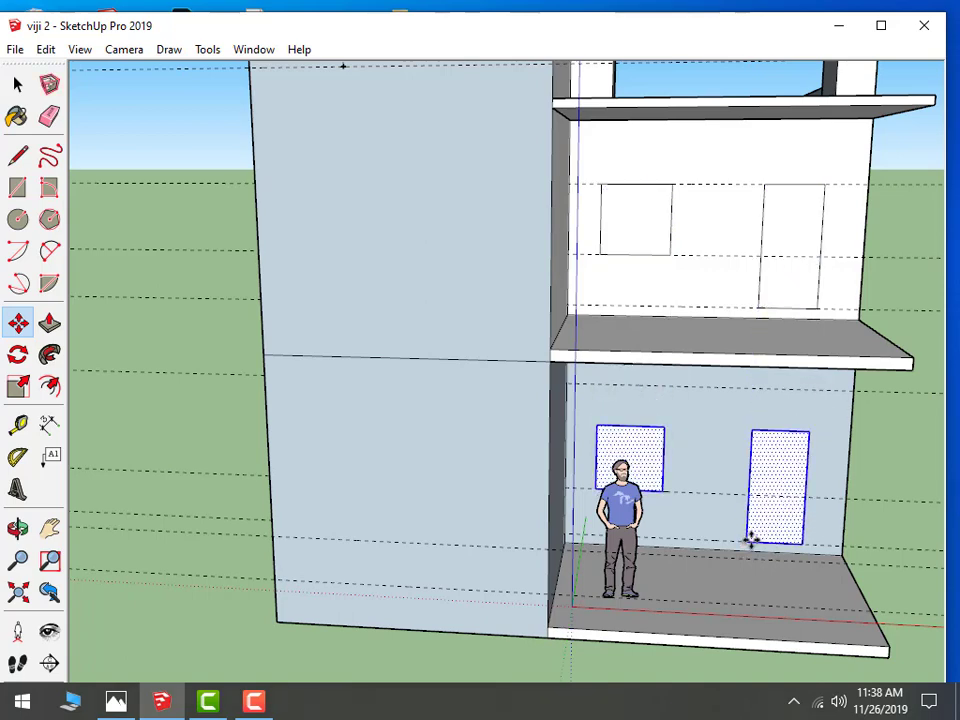
scroll(722, 452, "up", 1)
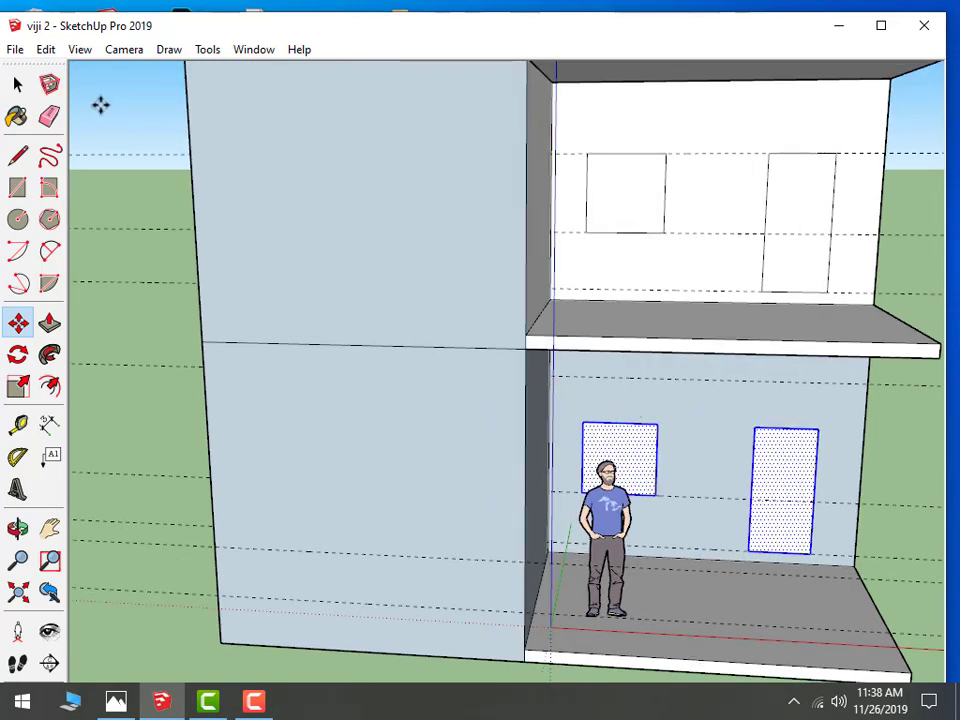
Clear the selection and reselect the small middle-storey window outline
left_click(19, 86)
left_click(600, 321)
scroll(692, 377, "down", 3)
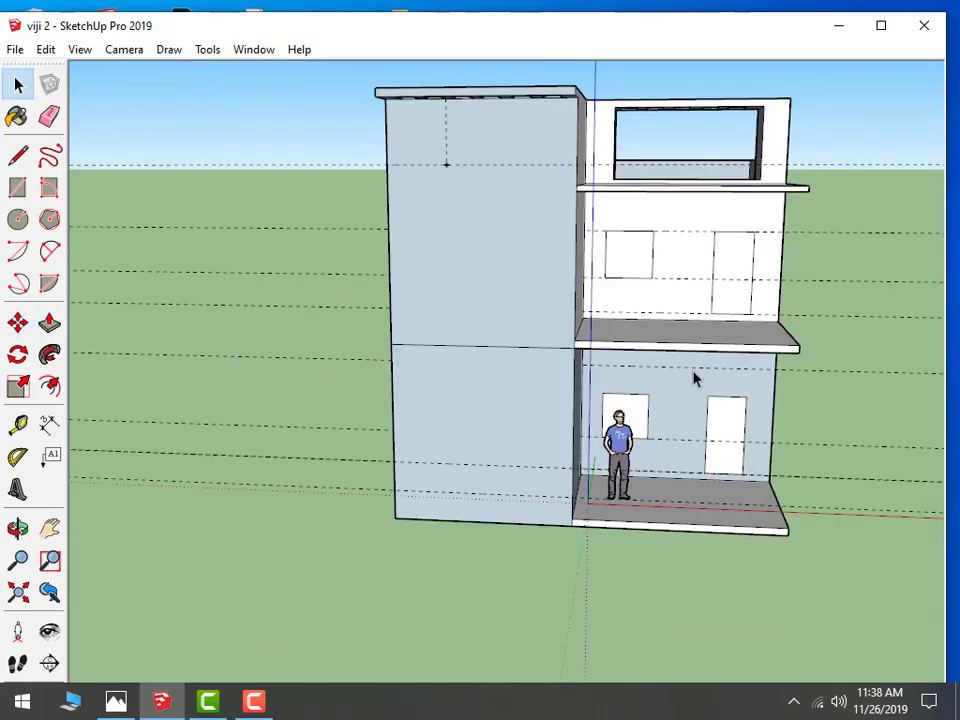
mouse_move(692, 377)
middle_mouse_down()
mouse_move(762, 421)
mouse_move(692, 379)
mouse_move(660, 317)
middle_mouse_up()
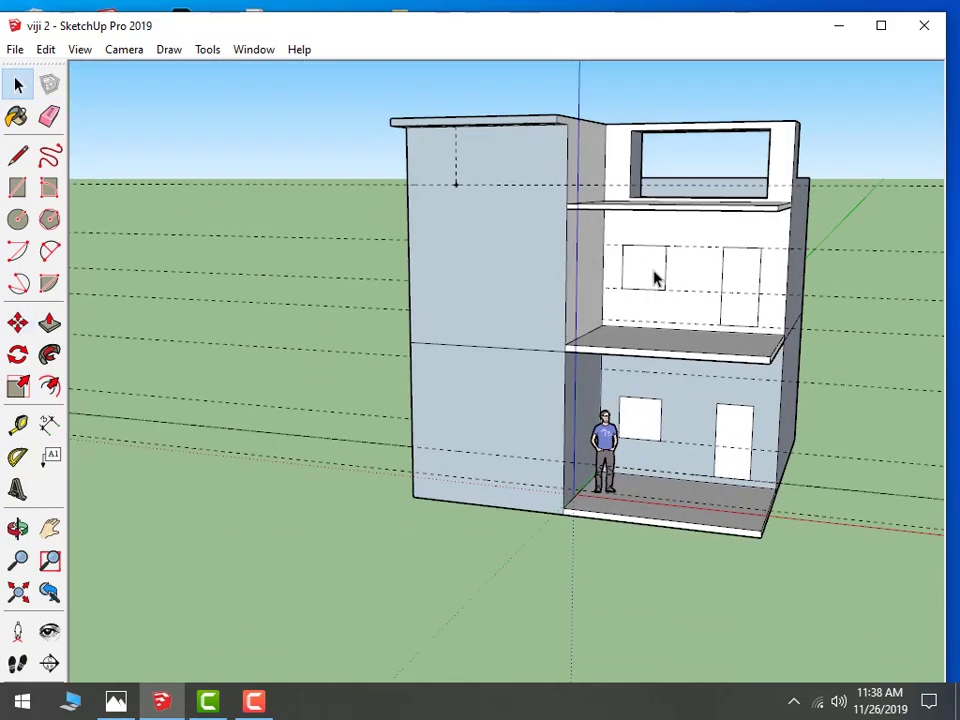
left_click(655, 279)
middle_click_drag(540, 358, 597, 360)
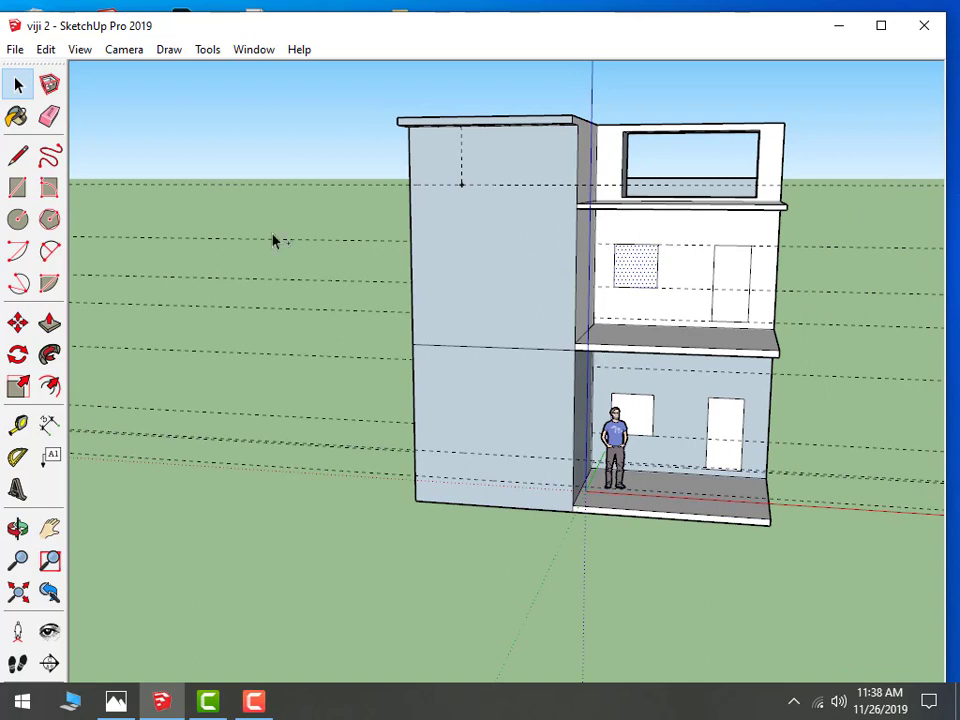
Move-copy the balcony-level window outline and drop it temporarily on the ground
left_click(18, 322)
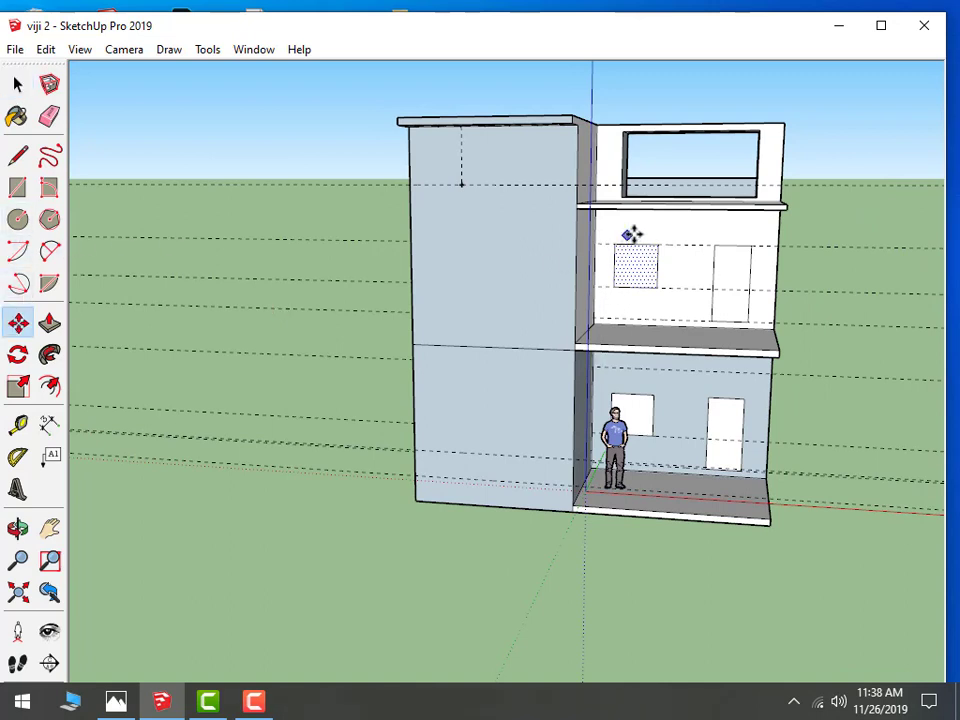
left_click(617, 286)
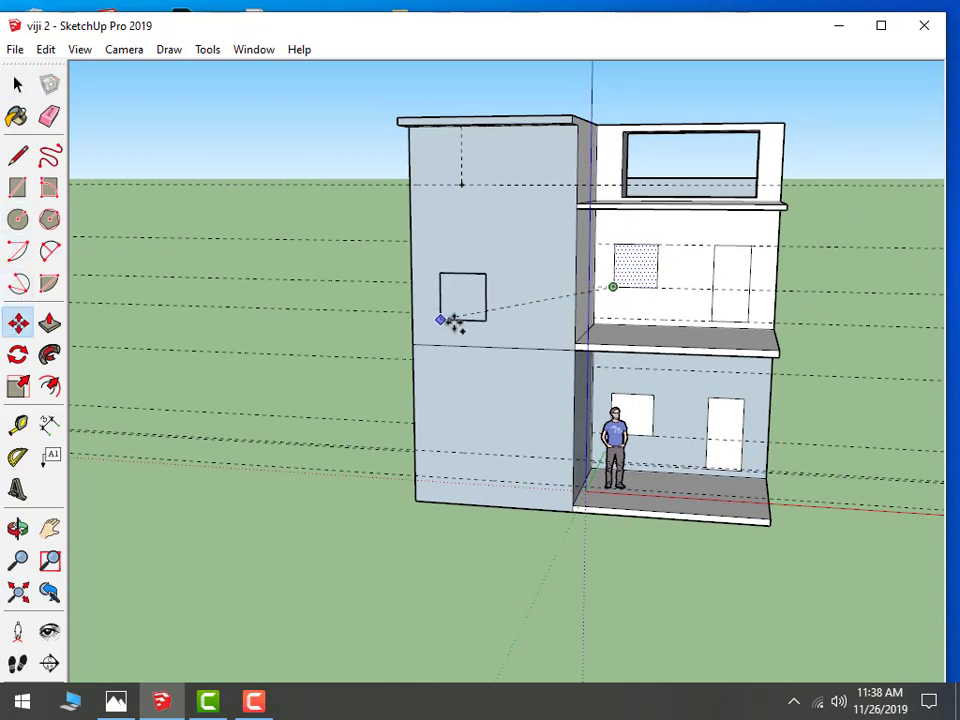
scroll(468, 287, "up", 1)
scroll(470, 295, "up", 2)
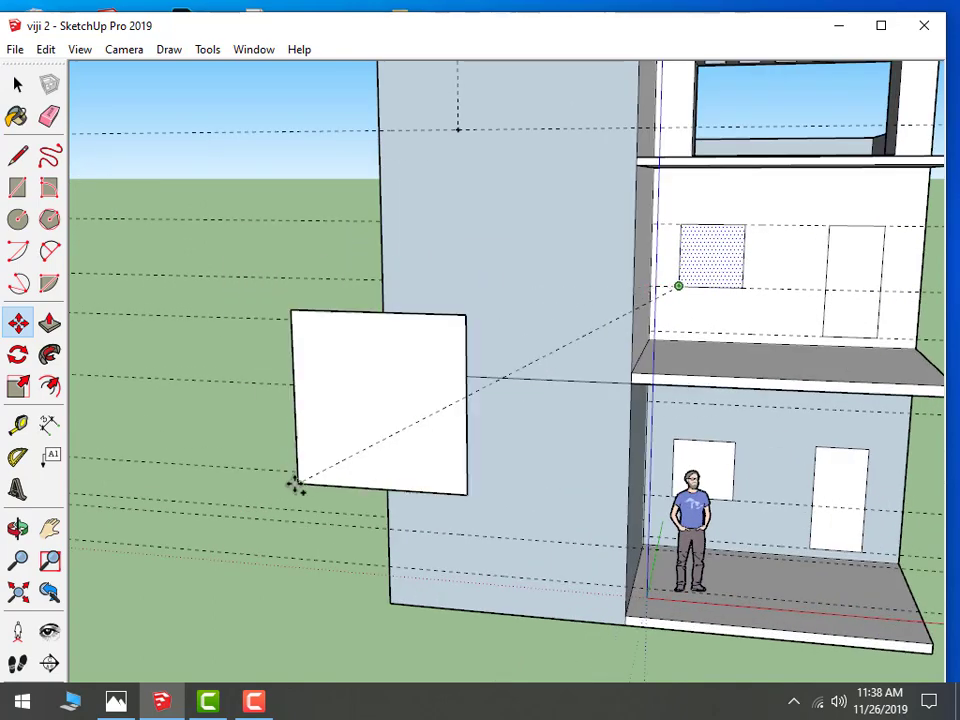
left_click(238, 458)
scroll(238, 458, "down", 3)
scroll(484, 426, "down", 2)
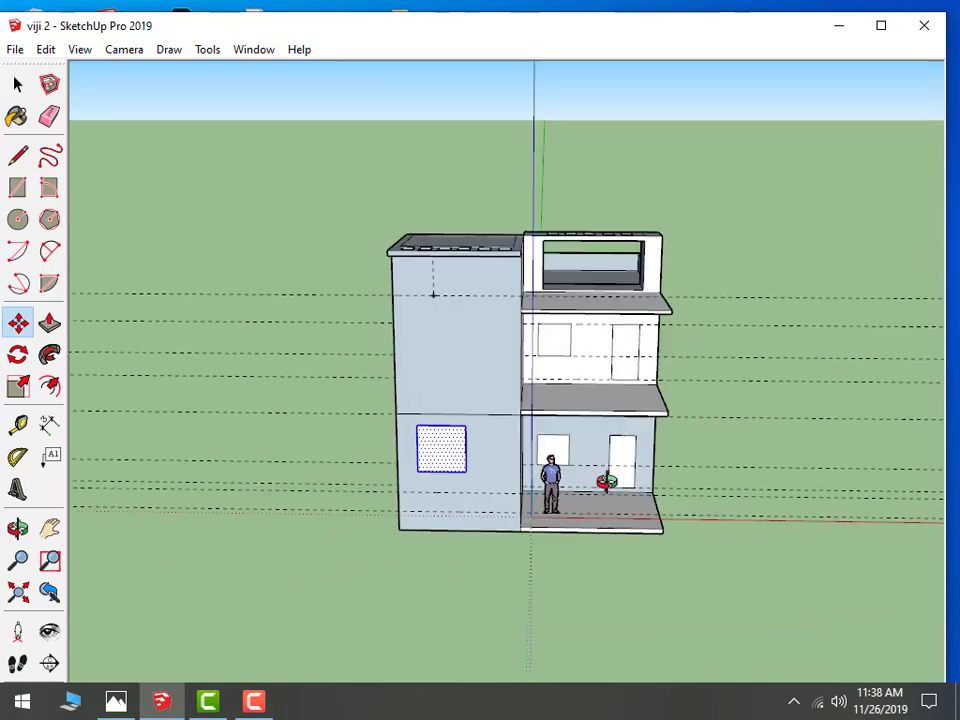
middle_click_drag(441, 446, 652, 524)
Move the window copy from beside the porch onto the tower's upper wall and position it
left_click(659, 514)
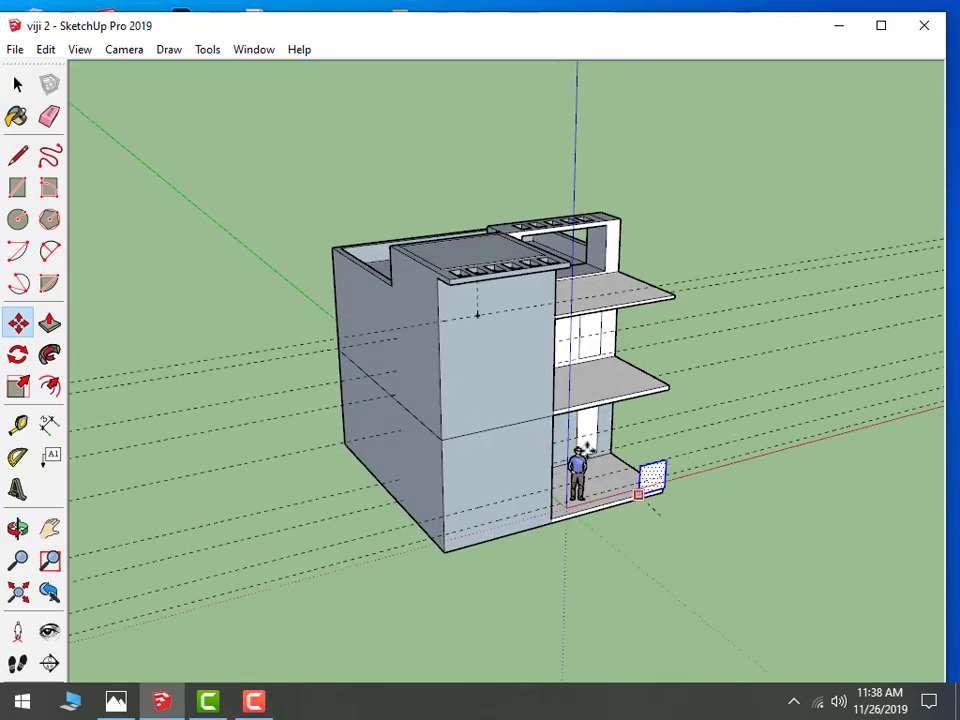
left_click(491, 376)
mouse_move(528, 378)
middle_mouse_down()
mouse_move(776, 431)
mouse_move(424, 394)
middle_mouse_up()
scroll(474, 343, "up", 2)
scroll(454, 341, "up", 2)
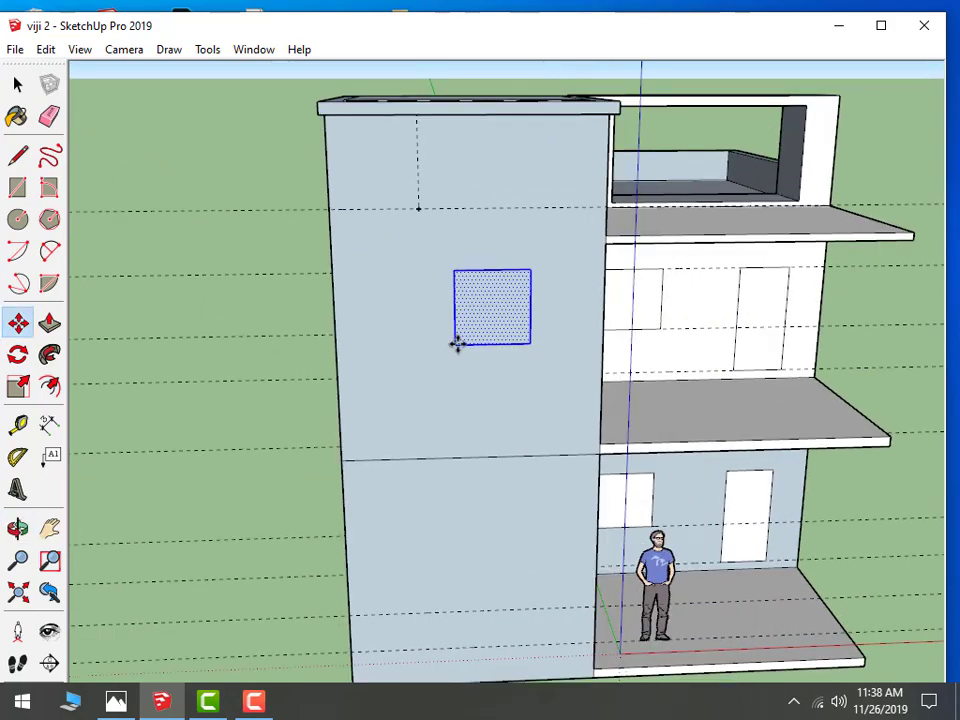
left_click(456, 343)
scroll(397, 343, "up", 2)
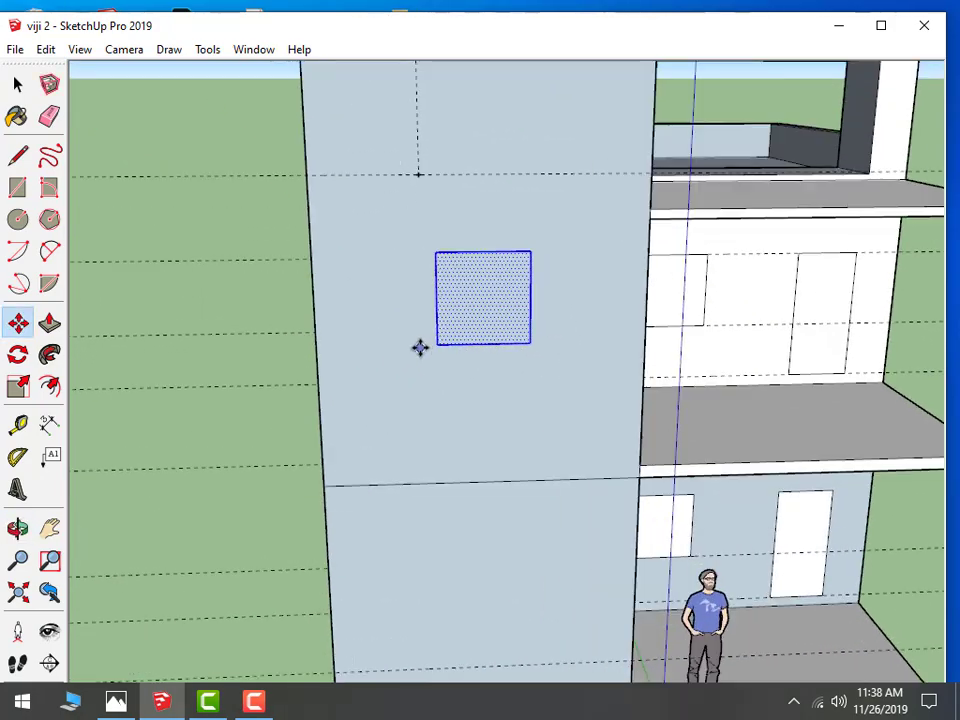
mouse_move(420, 345)
middle_mouse_down()
mouse_move(561, 351)
mouse_move(759, 401)
middle_mouse_up()
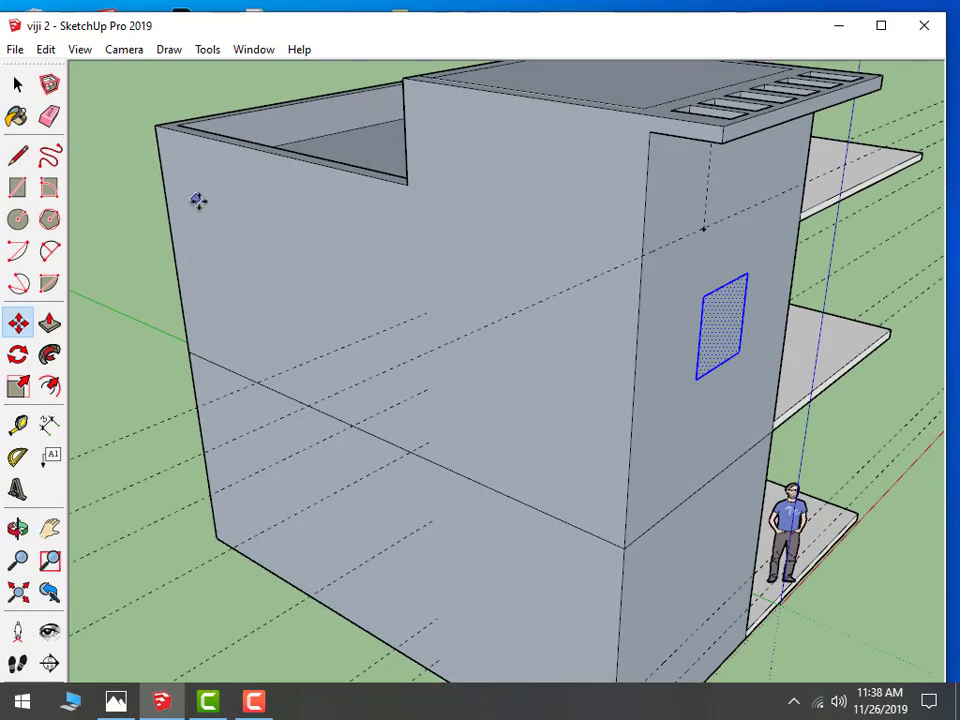
scroll(810, 420, "up", 3)
mouse_move(810, 420)
middle_mouse_down()
mouse_move(611, 354)
mouse_move(544, 296)
middle_mouse_up()
middle_click_drag(439, 311, 626, 358)
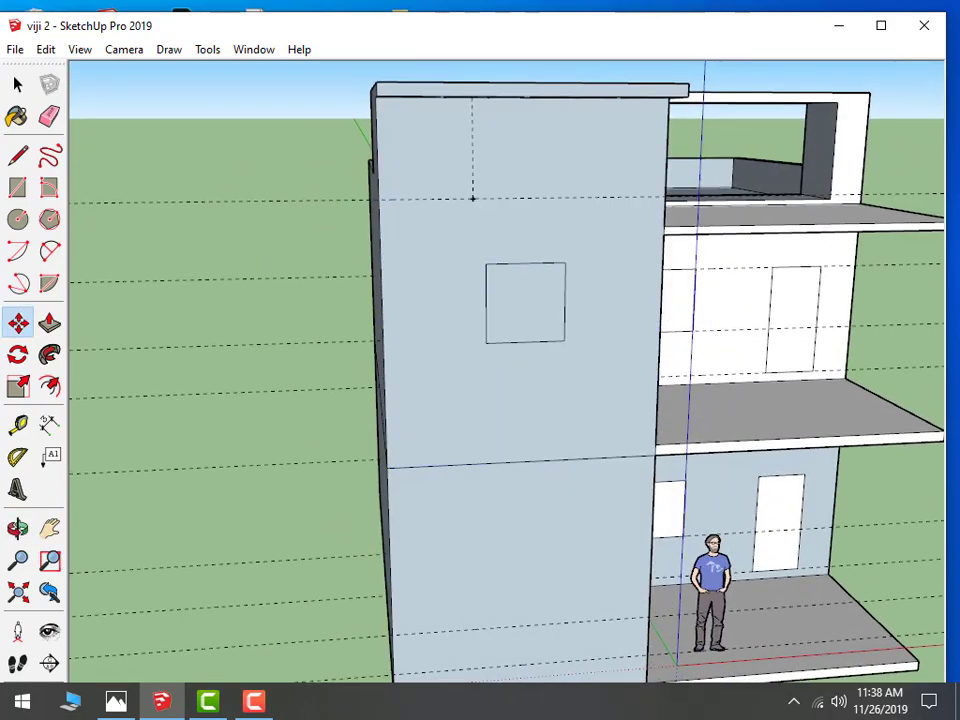
Scale the tower window wider to the right and stretch its top and bottom edges
left_click(17, 187)
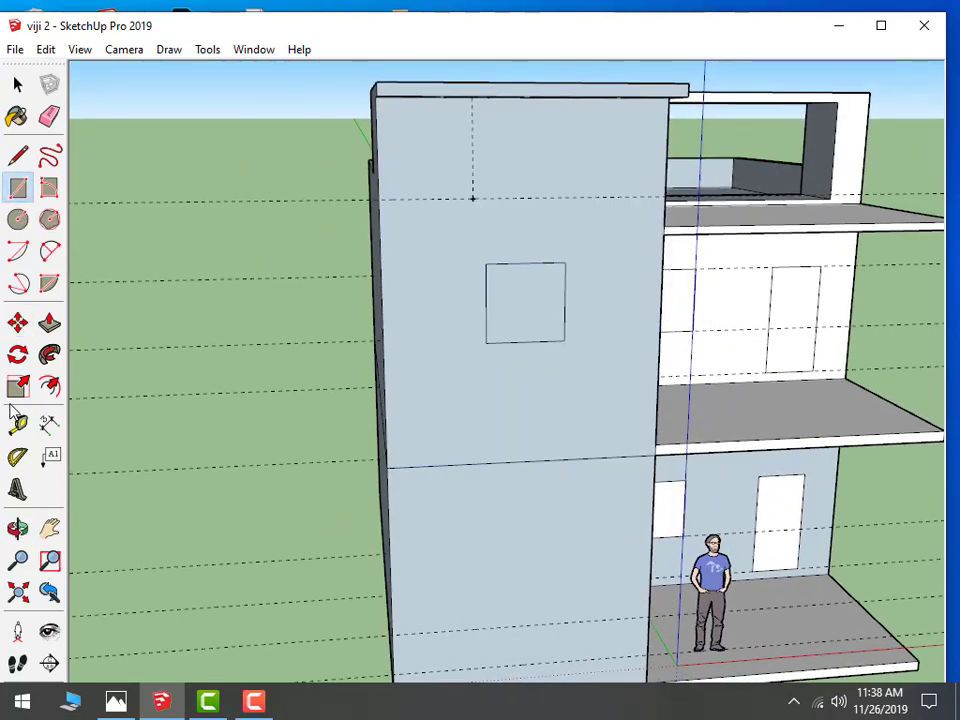
left_click(17, 387)
left_click(510, 297)
scroll(523, 285, "up", 1)
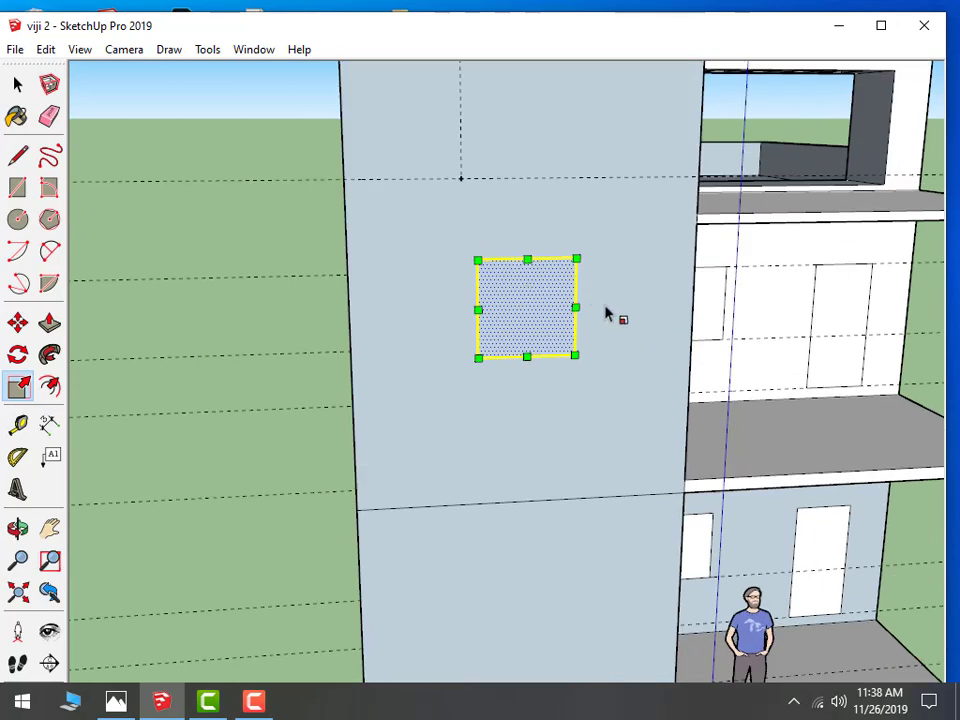
left_click_drag(598, 305, 585, 306)
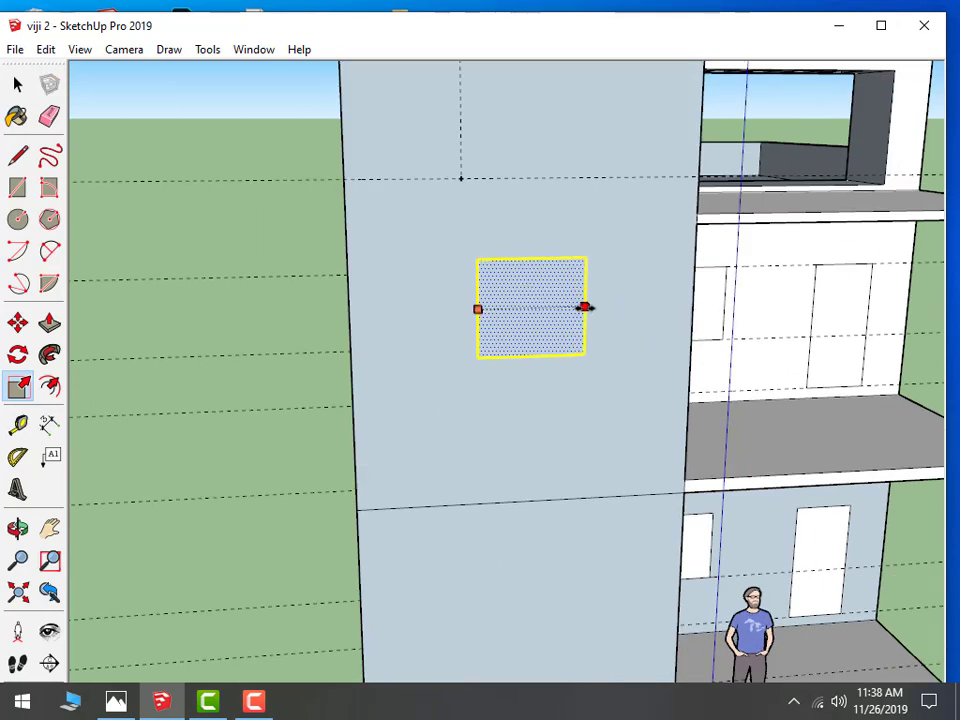
left_click_drag(538, 252, 534, 231)
scroll(583, 358, "down", 3)
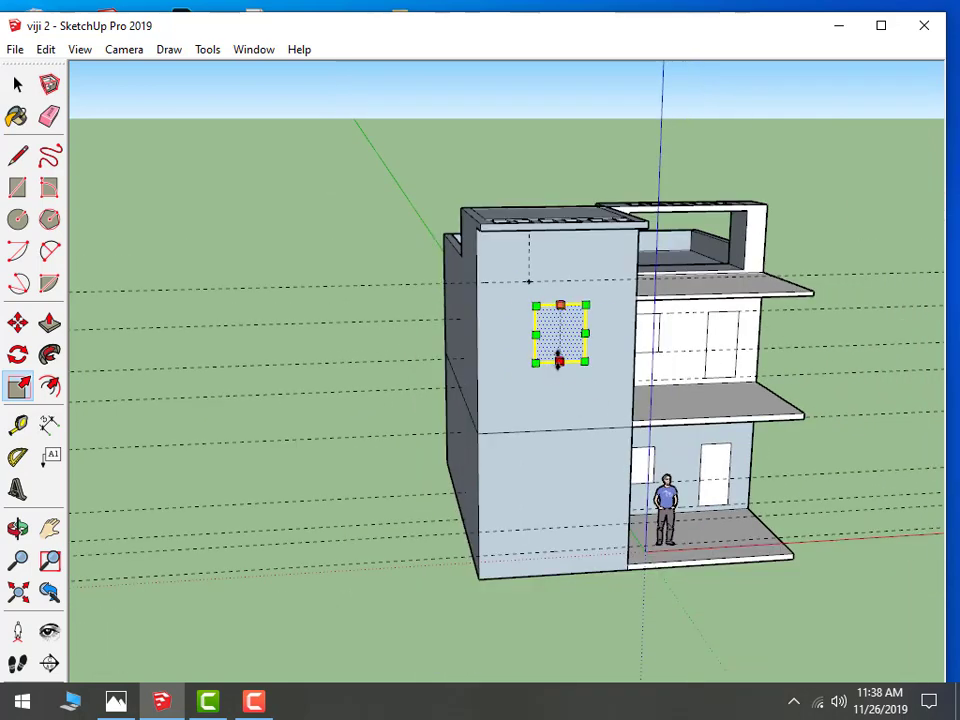
mouse_move(558, 360)
left_mouse_down()
mouse_move(560, 371)
mouse_move(518, 341)
mouse_move(532, 343)
left_mouse_up()
Stretch the tower window's left side outward to finish widening it
middle_click_drag(656, 401, 575, 390)
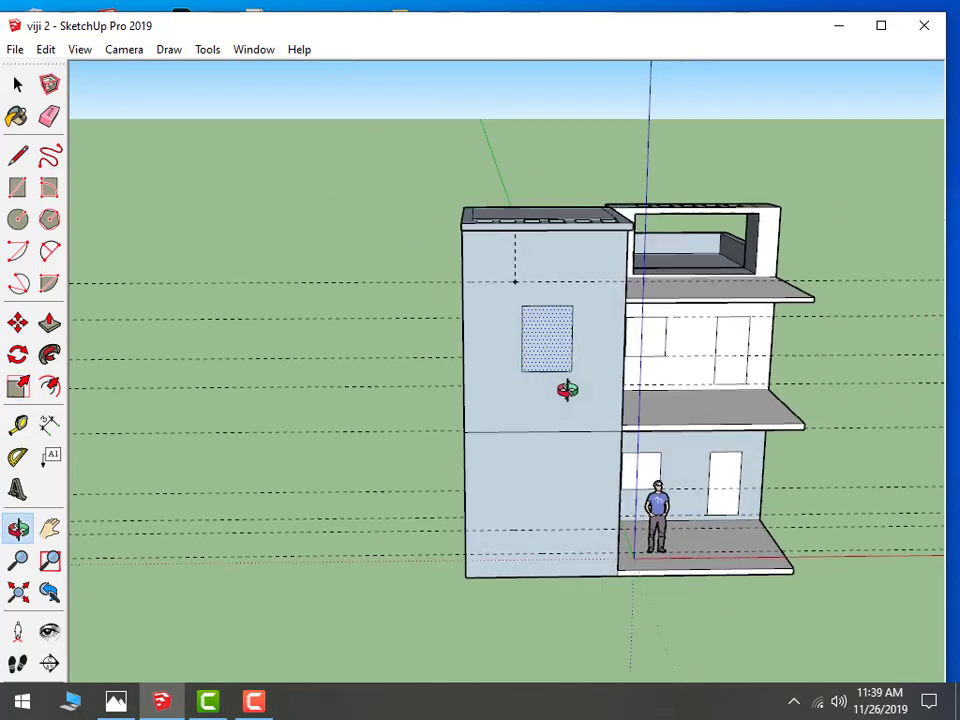
scroll(575, 390, "up", 1)
scroll(577, 374, "up", 1)
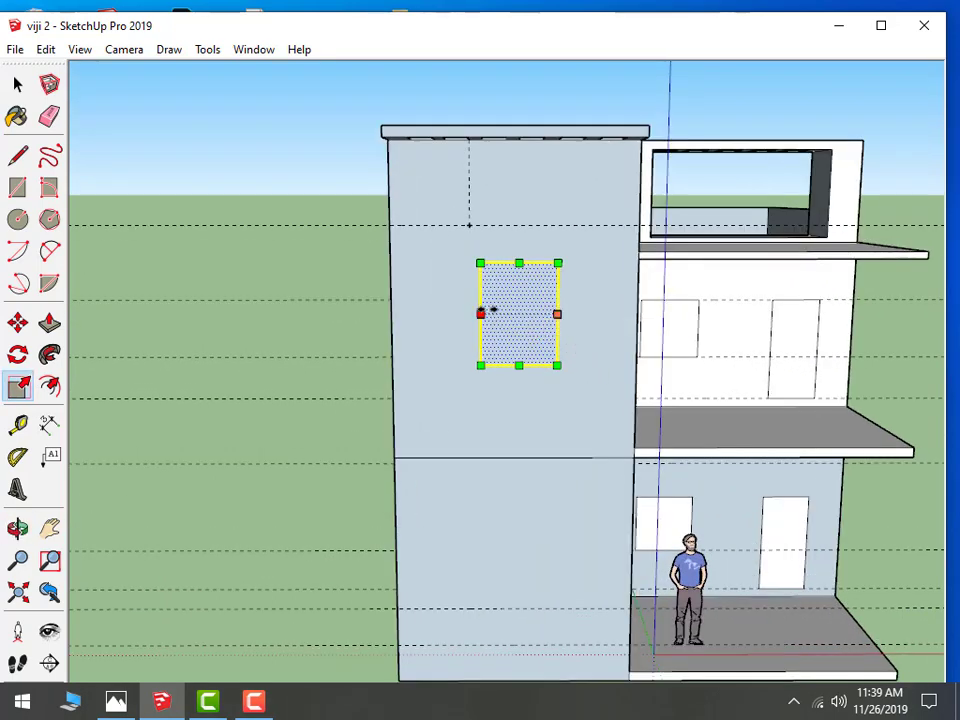
left_click_drag(481, 313, 474, 313)
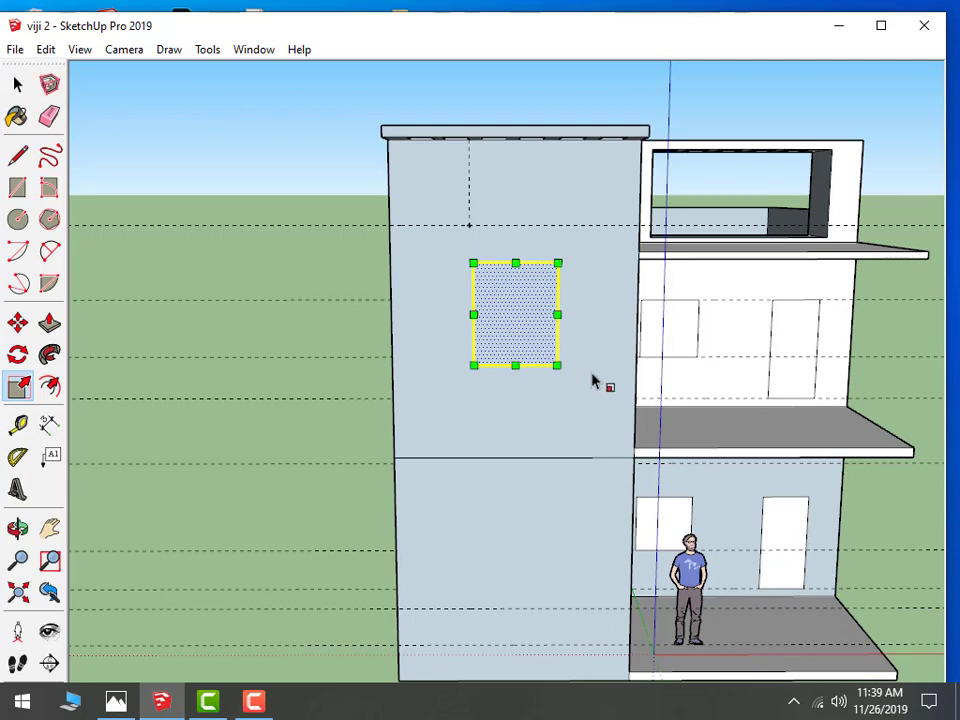
scroll(624, 392, "down", 2)
middle_click_drag(686, 396, 492, 356)
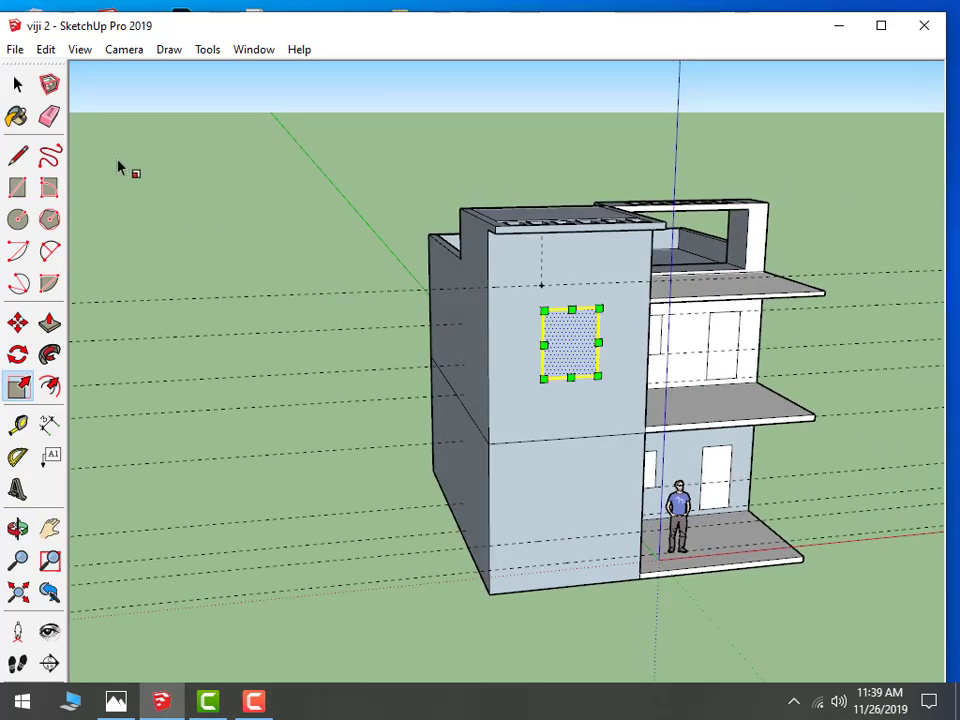
left_click(16, 88)
left_click(150, 166)
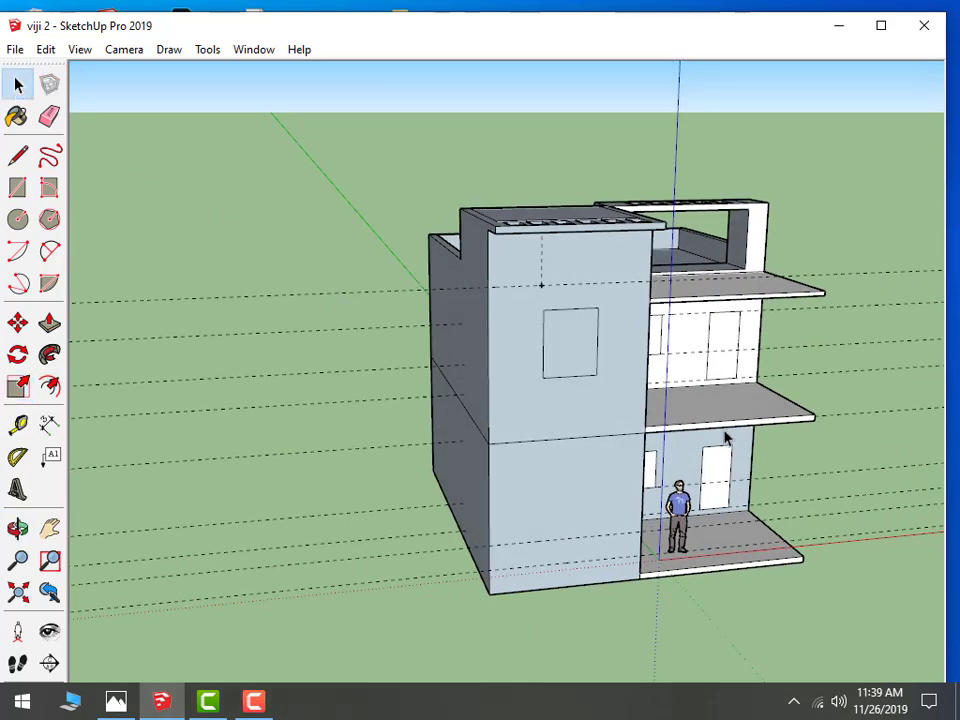
Ctrl-copy the enlarged tower window outline straight down onto the tower's ground storey
left_click(576, 361)
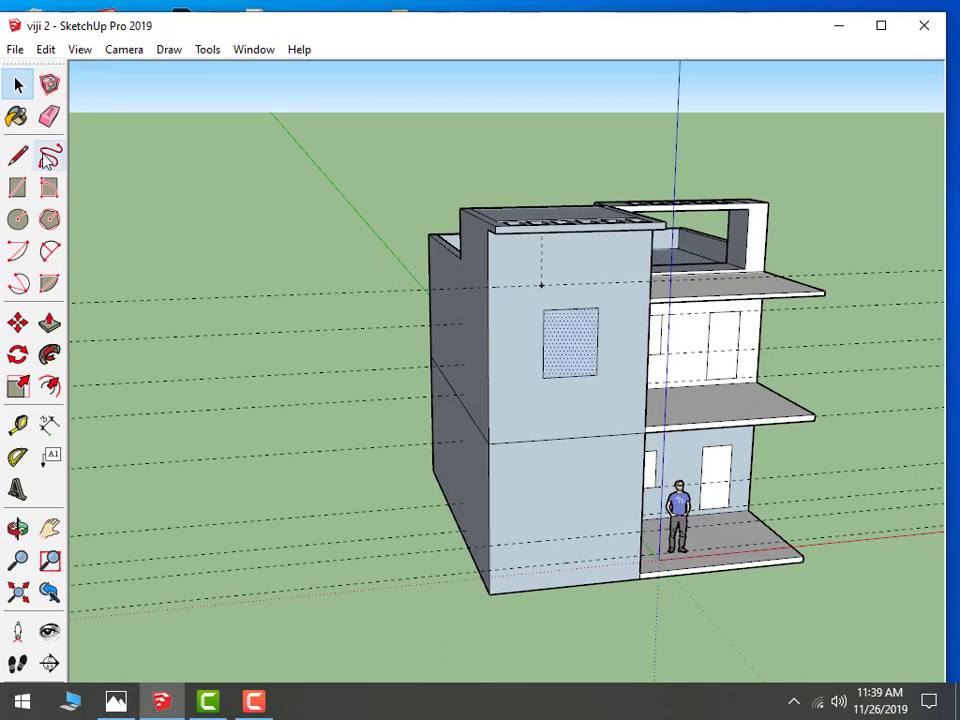
left_click(20, 322)
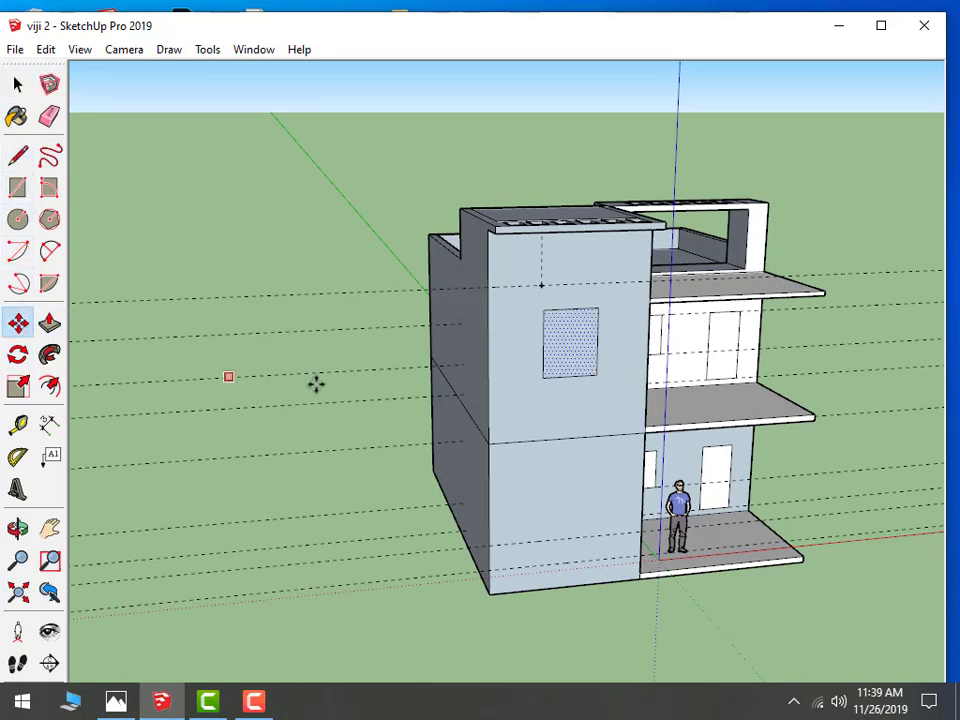
left_click(543, 375, "ctrl")
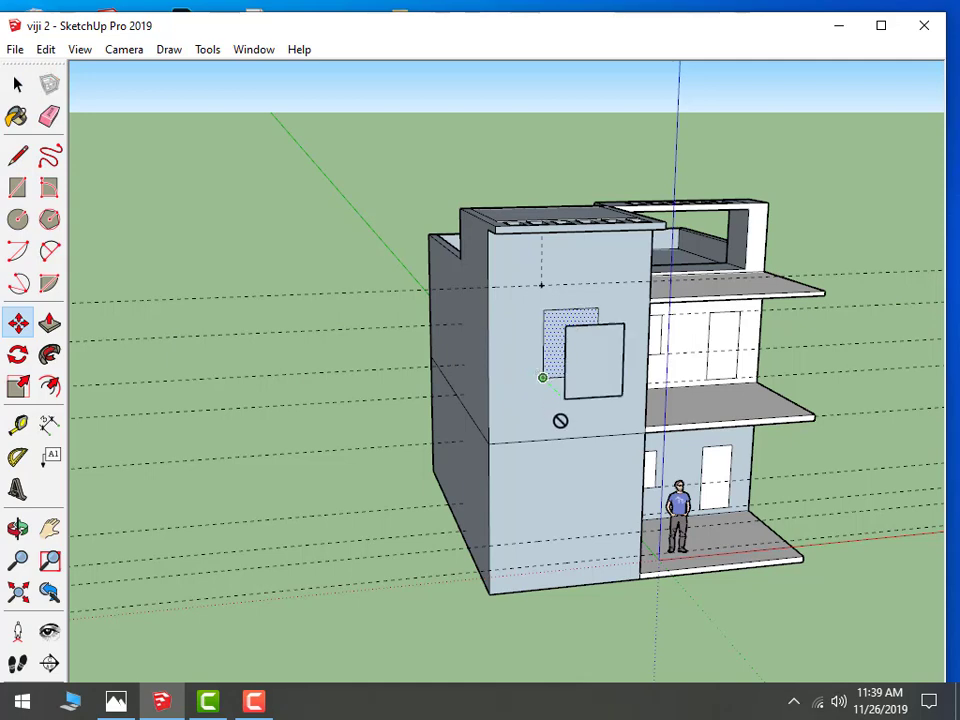
left_click(548, 521)
mouse_move(400, 303)
middle_mouse_down()
mouse_move(353, 306)
mouse_move(336, 220)
middle_mouse_up()
scroll(600, 402, "up", 2)
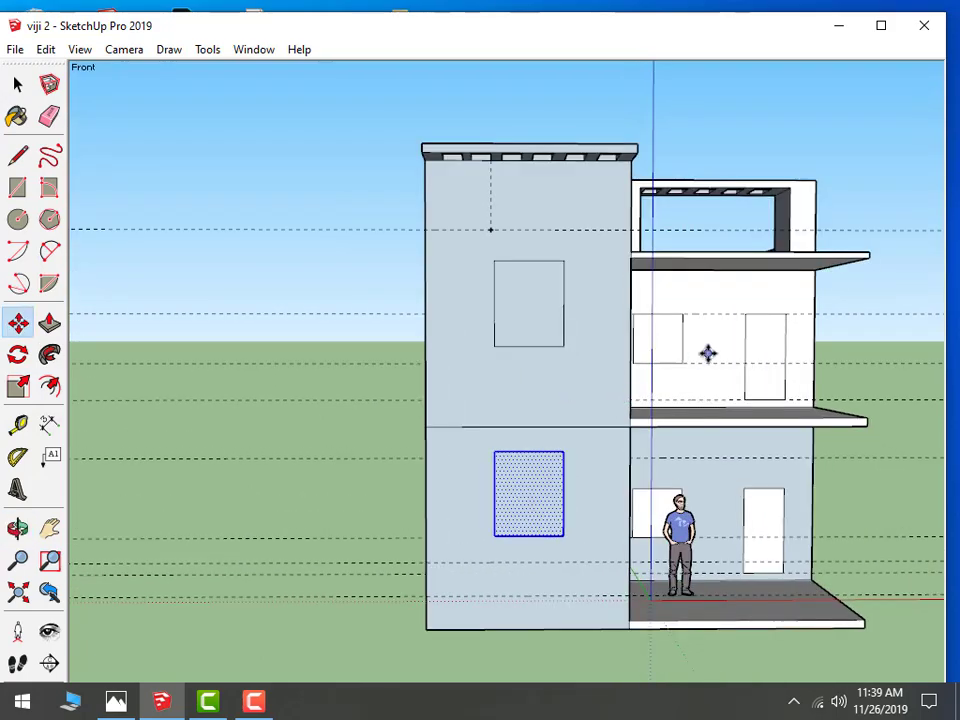
mouse_move(708, 353)
middle_mouse_down()
mouse_move(574, 396)
mouse_move(696, 390)
mouse_move(140, 196)
middle_mouse_up()
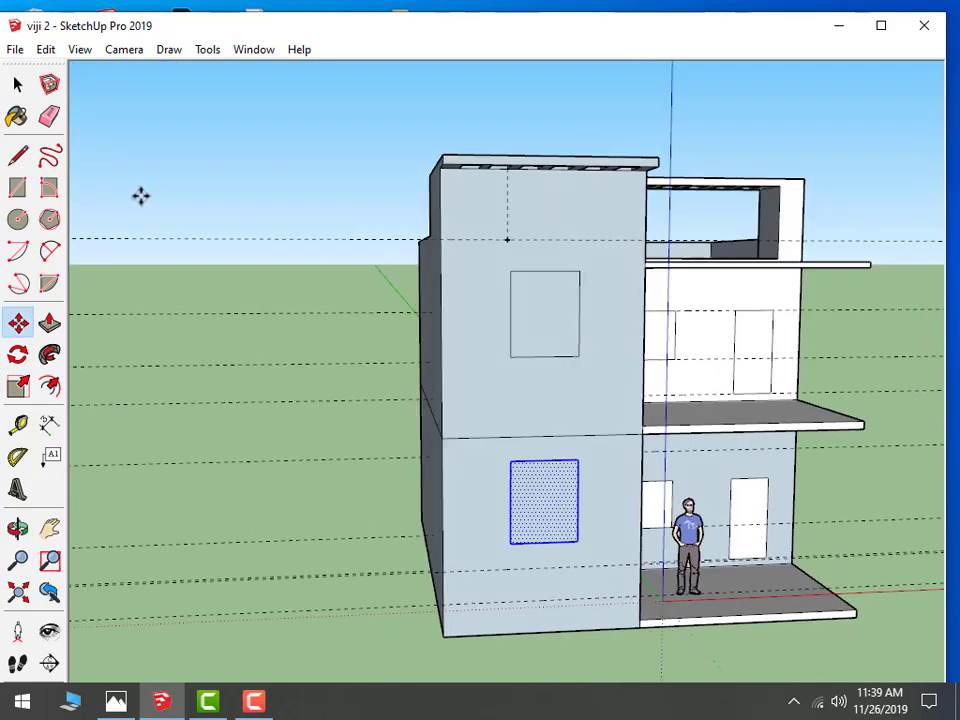
key("space")
middle_click_drag(296, 197, 515, 308)
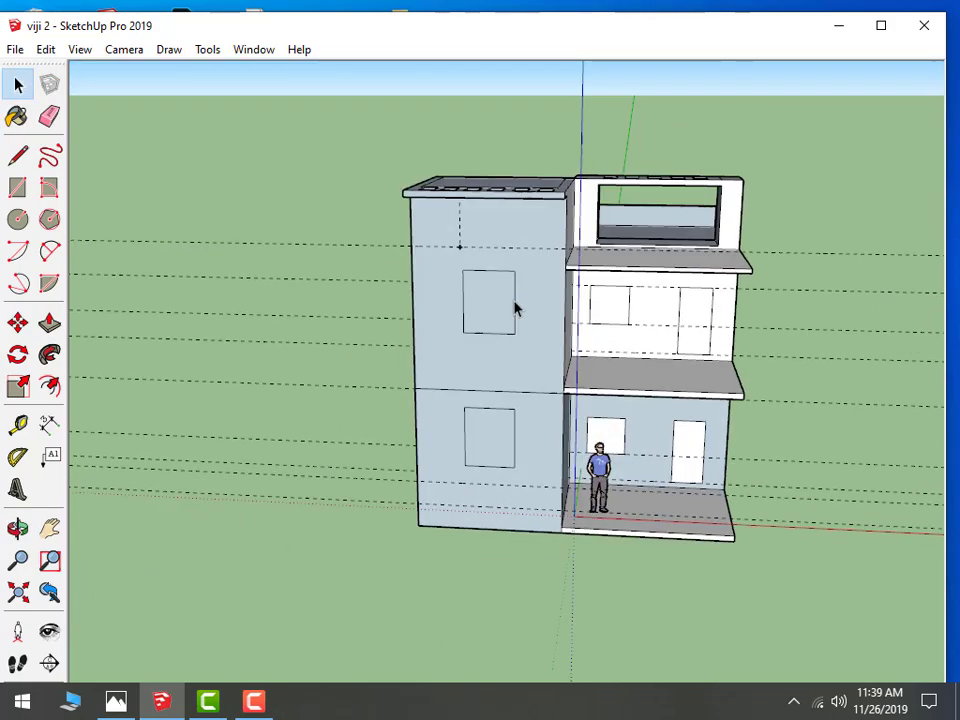
Push/Pull the upper tower window inward and punch the lower tower window through
left_click(49, 324)
scroll(563, 306, "up", 2)
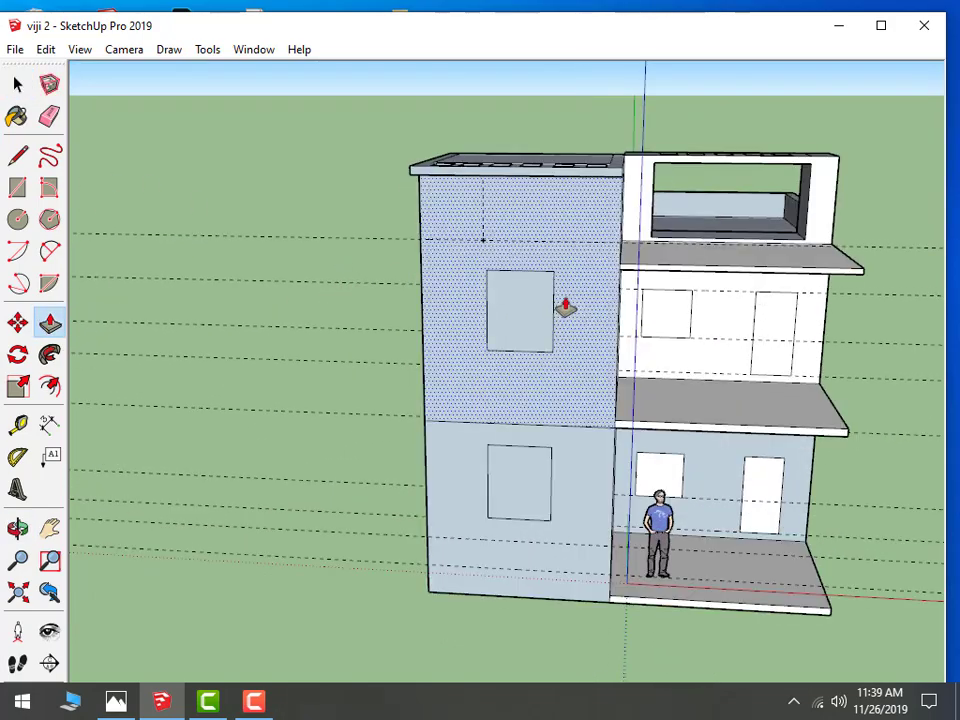
scroll(530, 312, "up", 1)
double_click(518, 313)
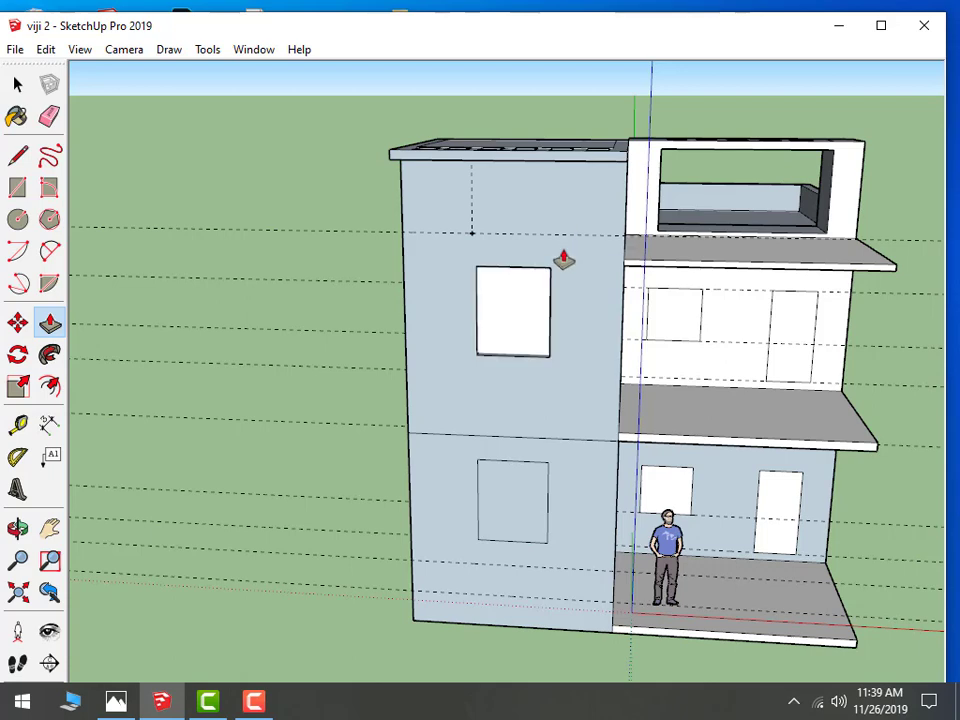
middle_click_drag(588, 230, 626, 316)
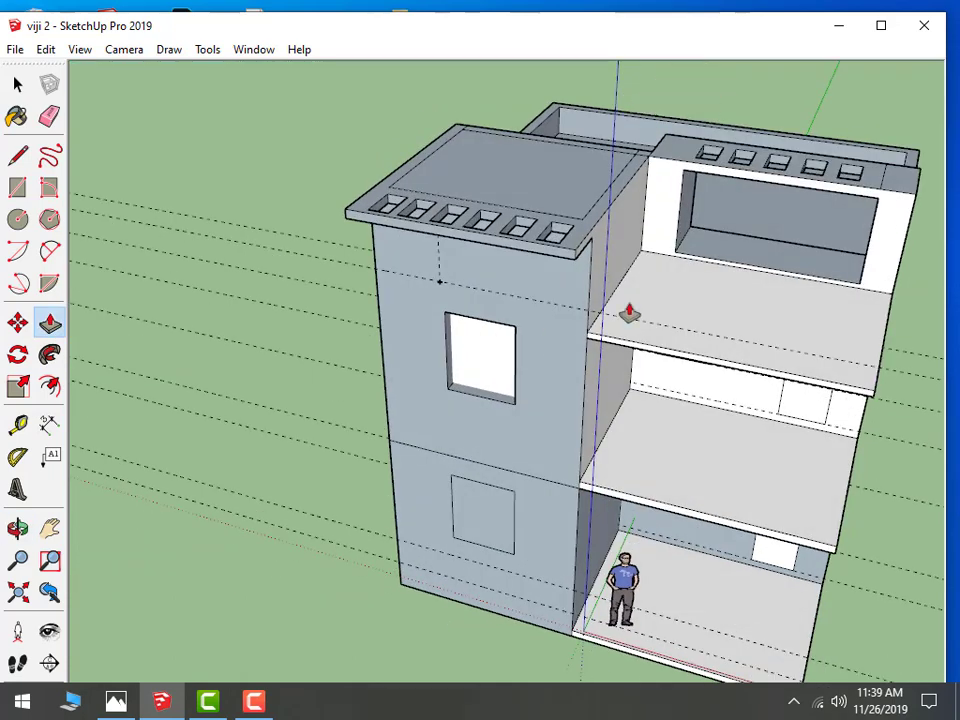
left_click(474, 518)
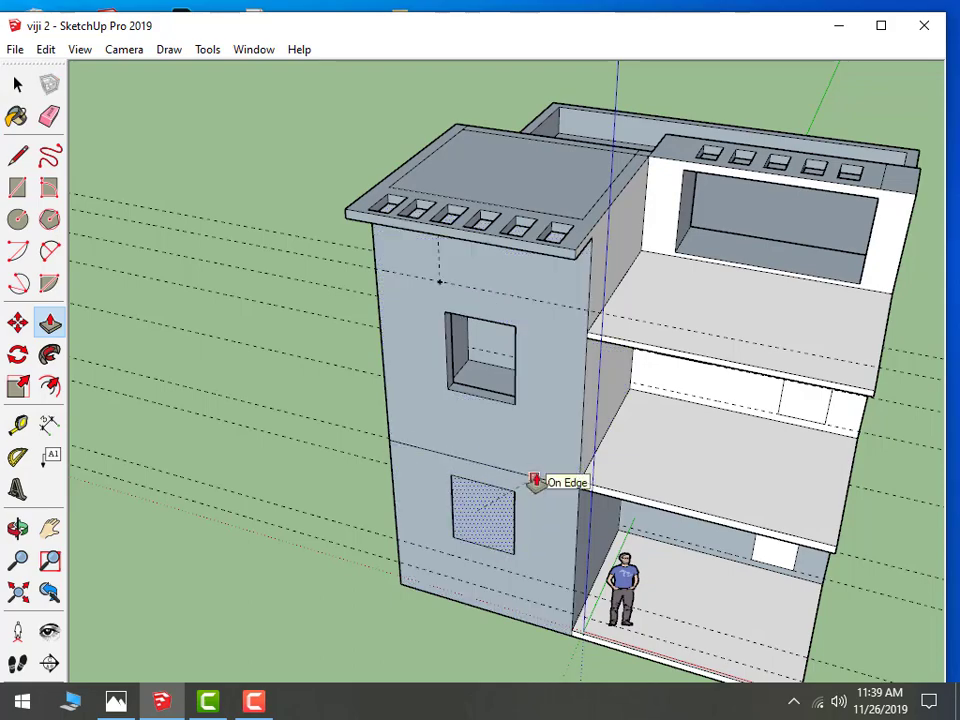
left_click(540, 482)
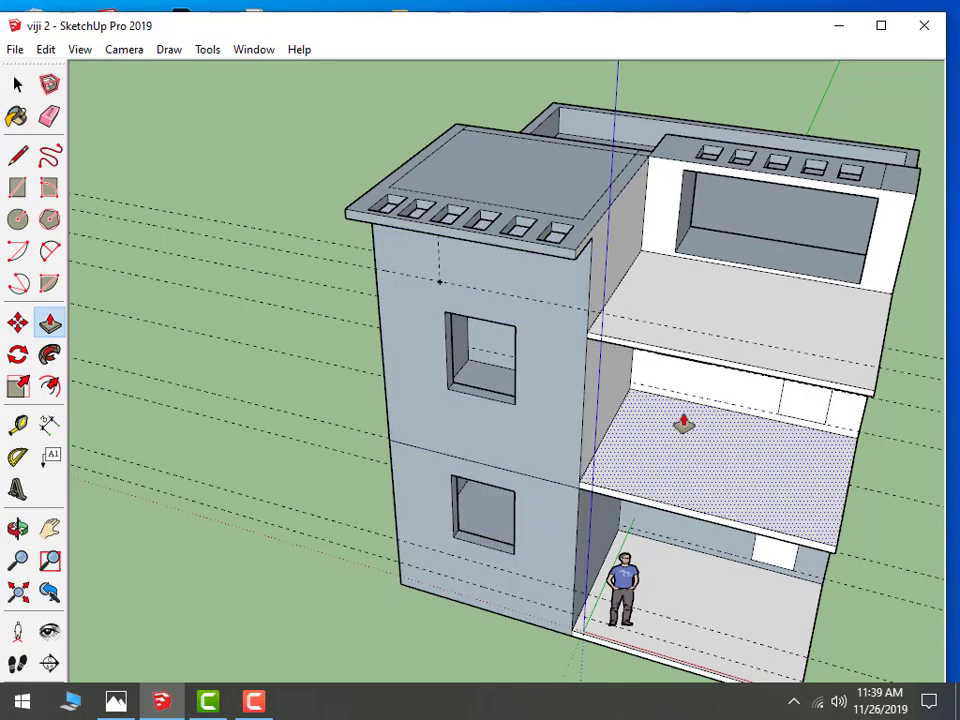
middle_click_drag(681, 424, 660, 242)
Push in the balcony window and the upper and lower tall door faces as openings
left_click(690, 349)
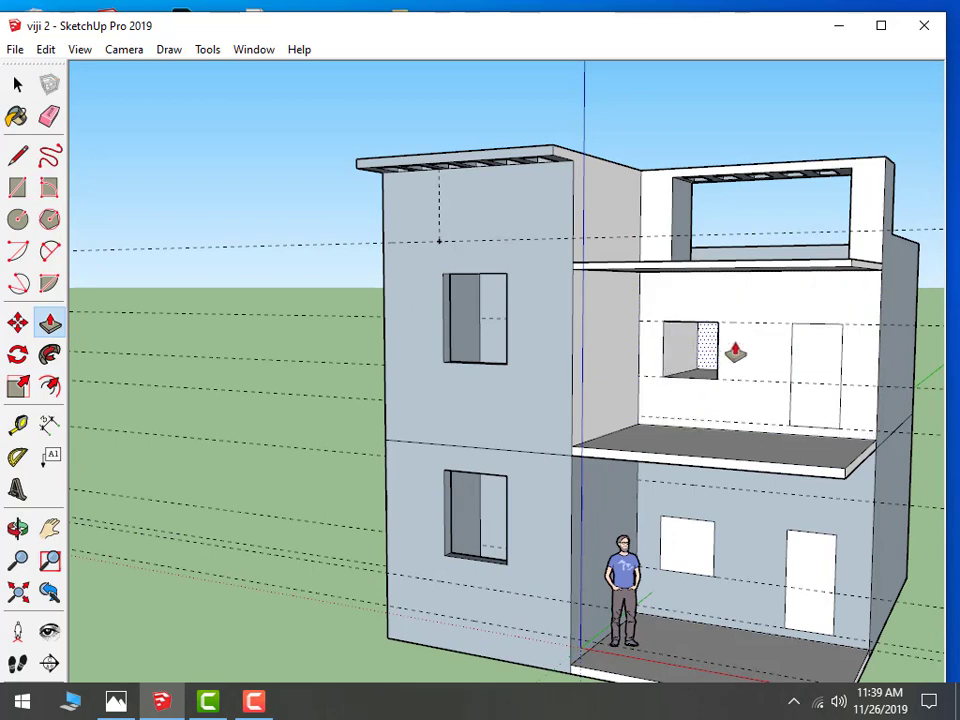
left_click(735, 352)
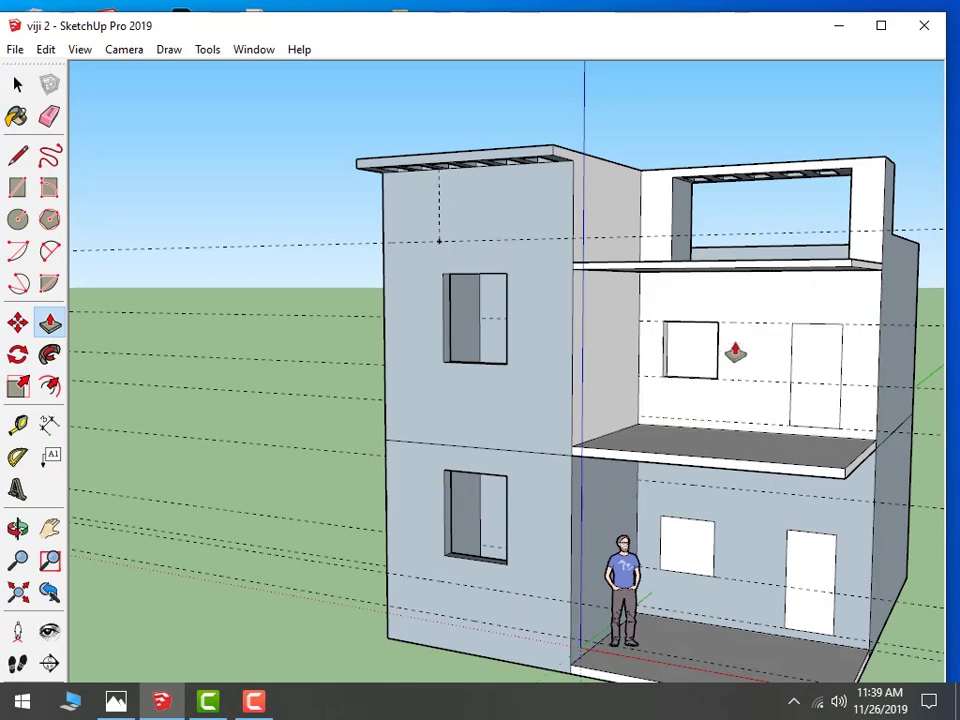
left_click(806, 381)
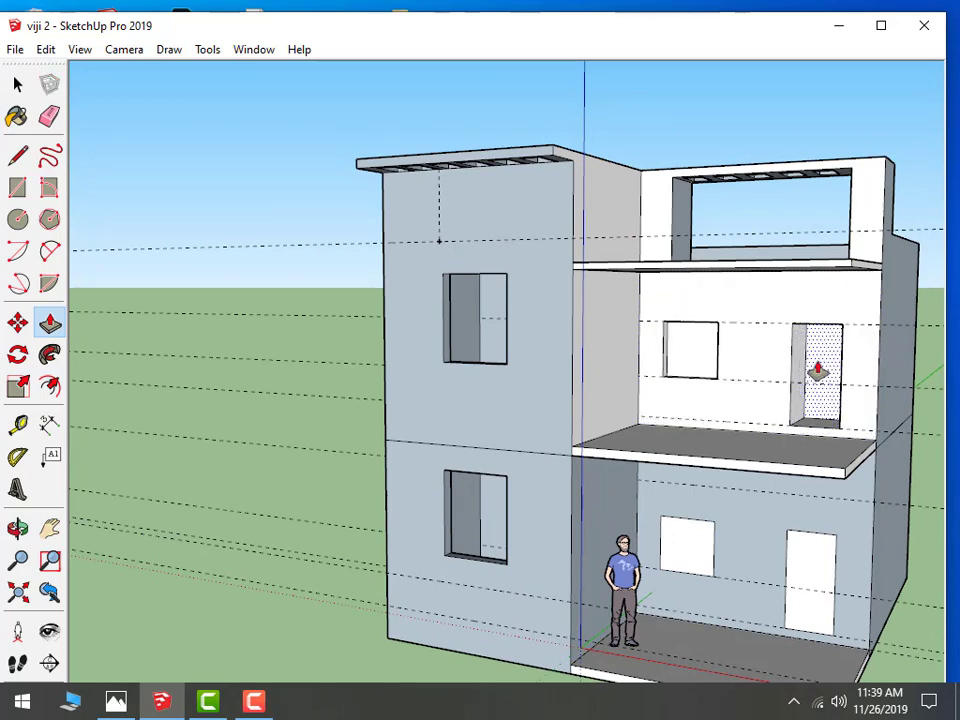
left_click(818, 372)
left_click(806, 550)
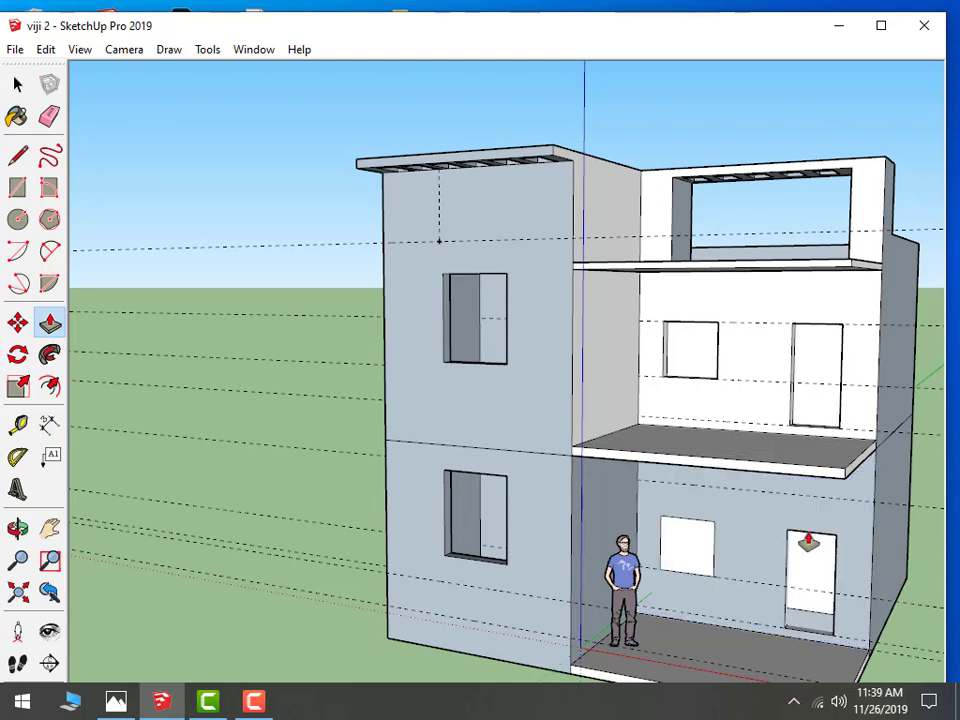
left_click(806, 543)
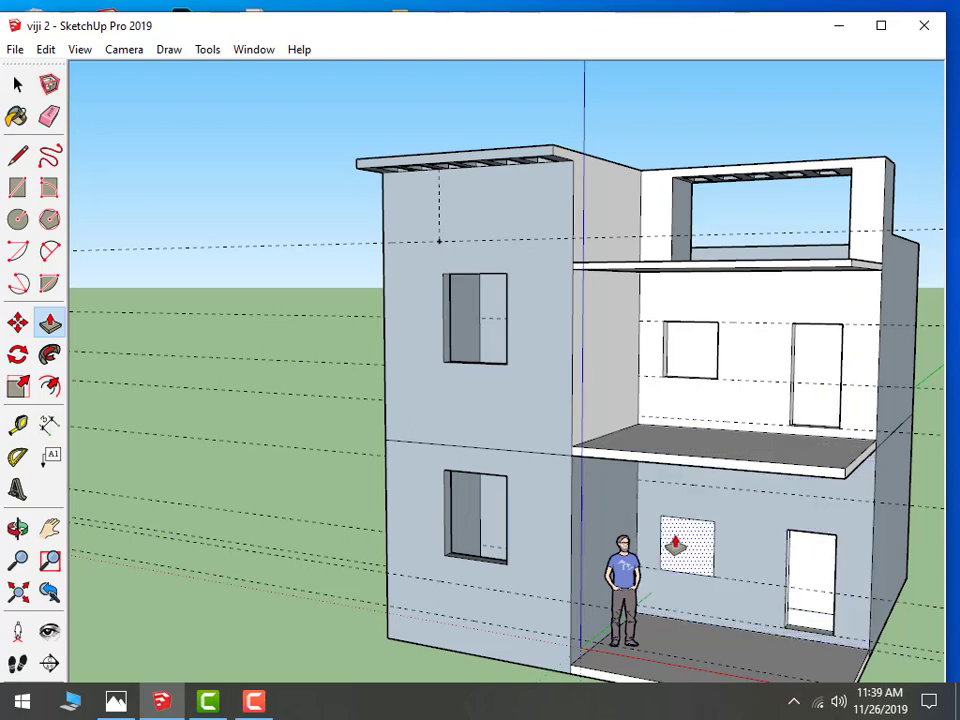
Delete the middle-floor small window face and tall door face to open them
middle_click_drag(677, 557, 739, 551)
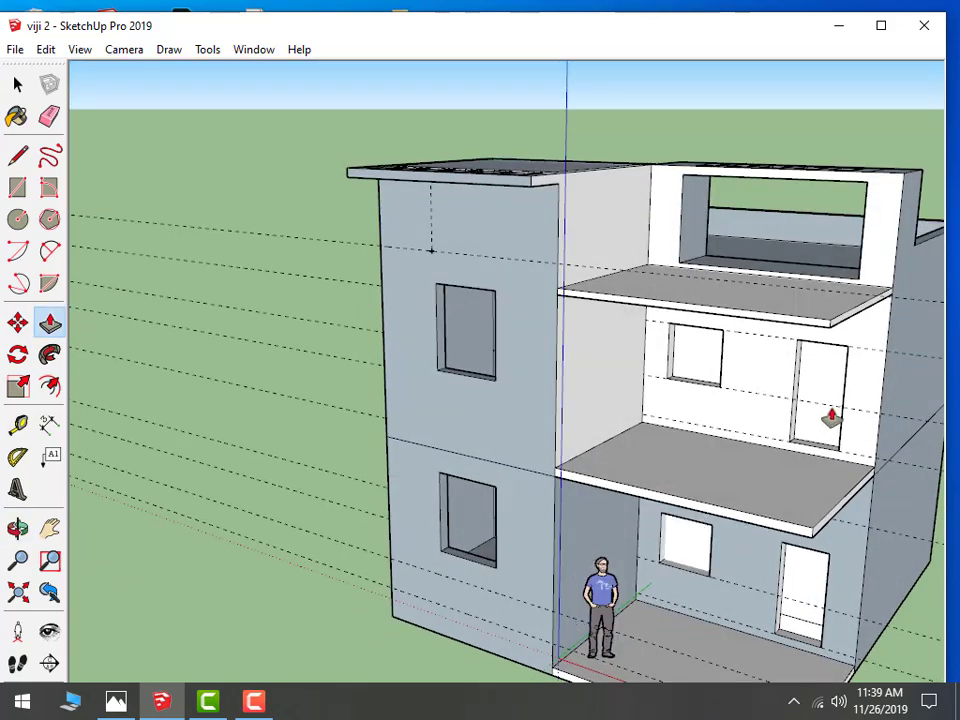
scroll(418, 368, "down", 3)
mouse_move(418, 368)
middle_mouse_down()
mouse_move(686, 396)
mouse_move(626, 390)
middle_mouse_up()
scroll(625, 390, "up", 5)
mouse_move(720, 368)
middle_mouse_down()
mouse_move(561, 193)
mouse_move(724, 536)
middle_mouse_up()
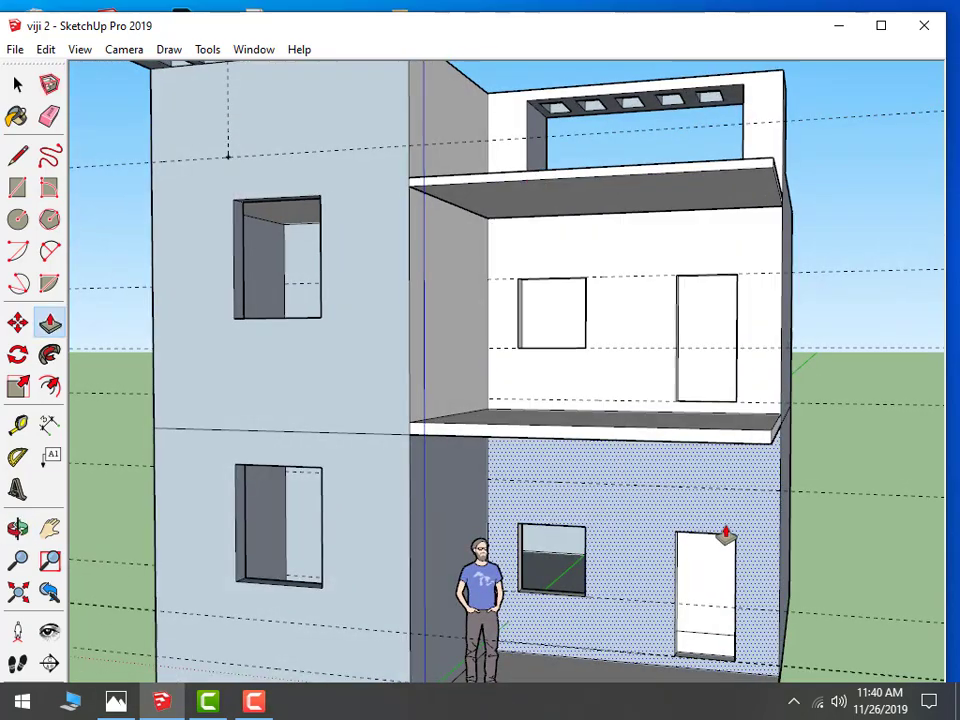
mouse_move(604, 556)
middle_mouse_down()
mouse_move(619, 482)
mouse_move(613, 364)
mouse_move(549, 386)
mouse_move(90, 129)
middle_mouse_up()
scroll(549, 386, "up", 3)
left_click(17, 85)
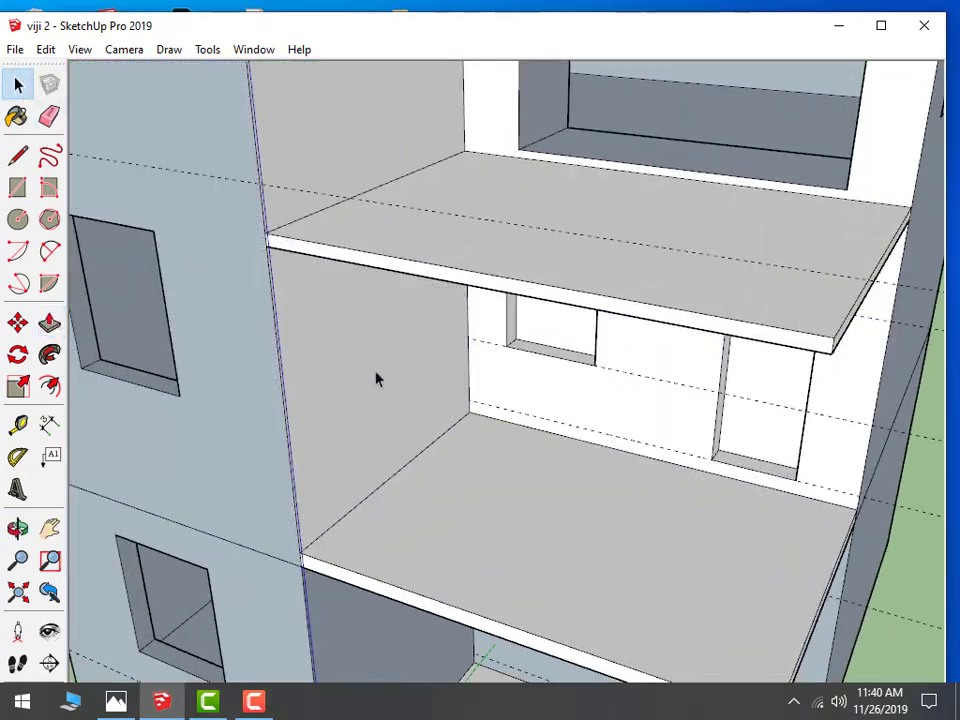
middle_click_drag(377, 379, 540, 314)
left_click(557, 303)
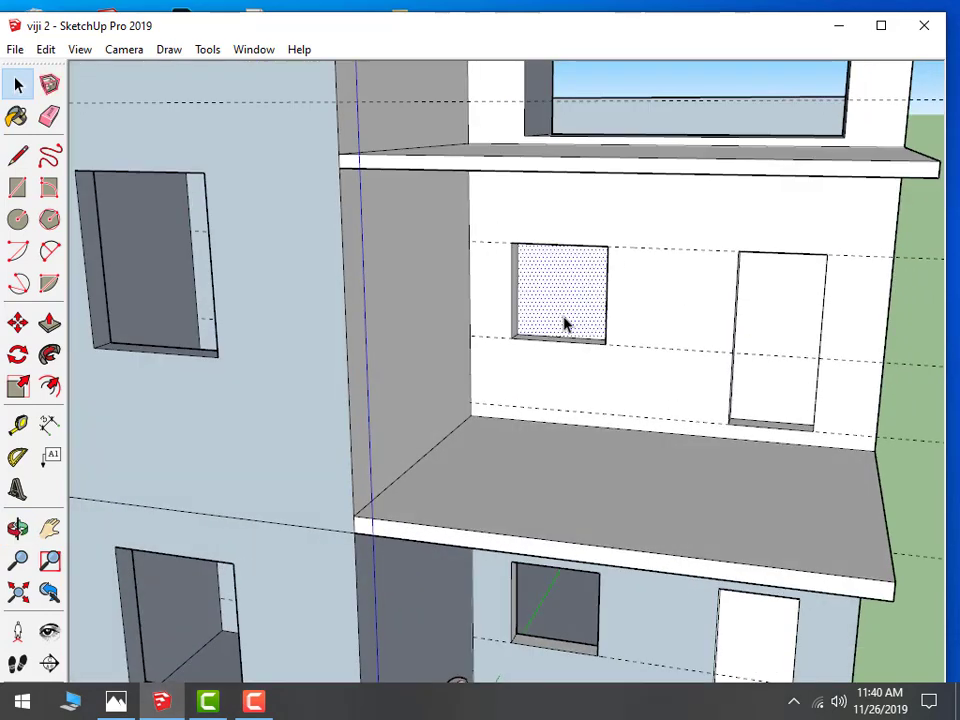
key("Delete")
left_click(750, 321)
key("Delete")
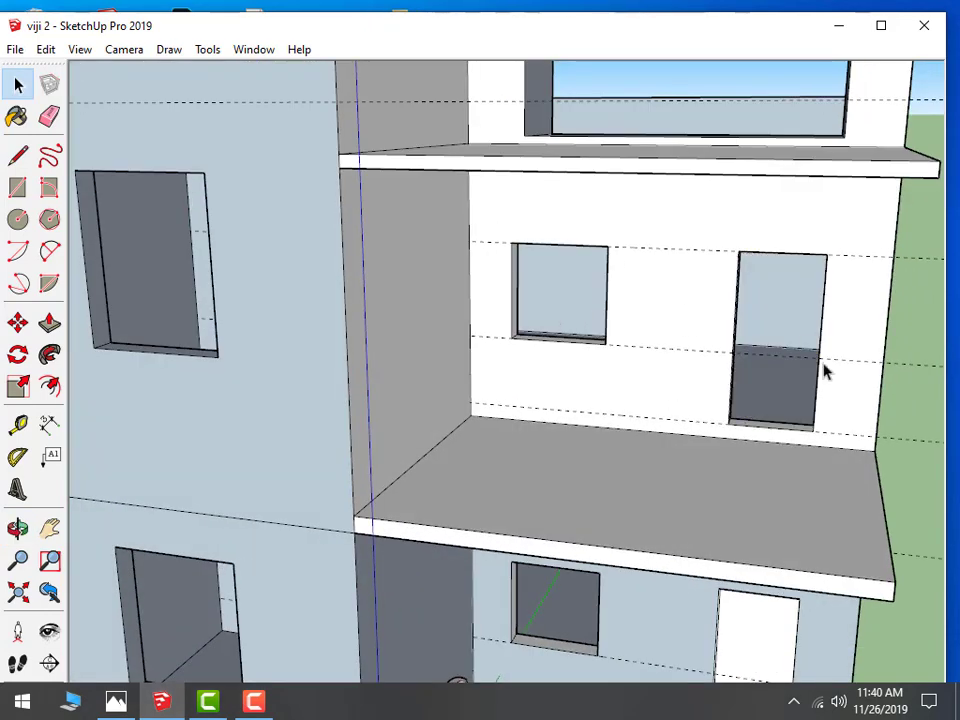
scroll(771, 643, "down", 5)
scroll(688, 446, "down", 3)
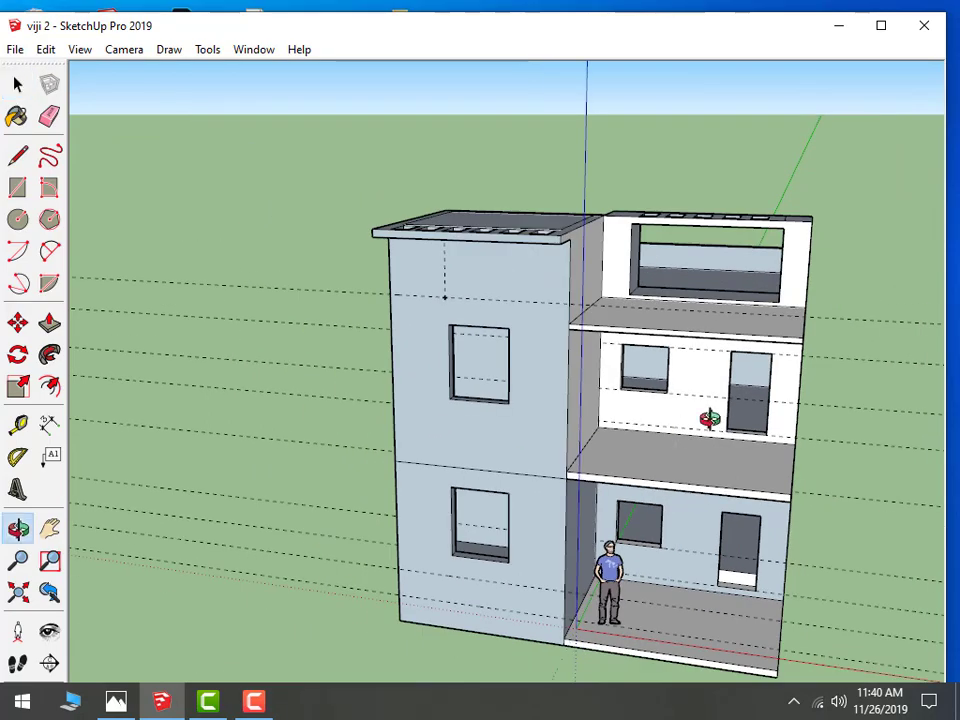
mouse_move(707, 418)
middle_mouse_down()
mouse_move(838, 424)
mouse_move(606, 476)
middle_mouse_up()
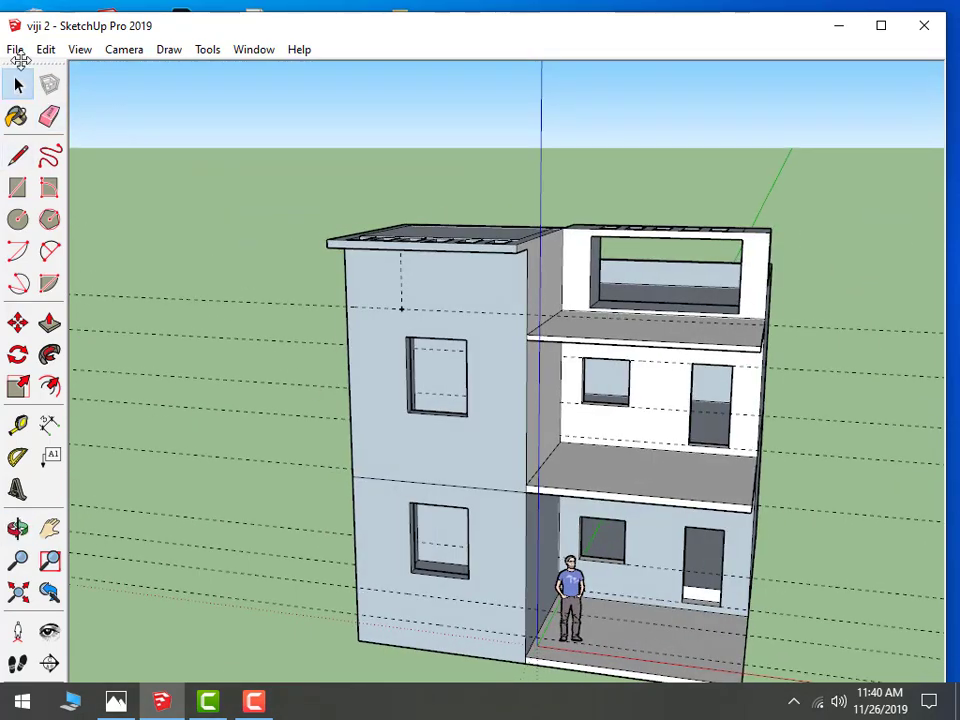
Import the porta+4 door model from disk and drop it into the scene
left_click(16, 50)
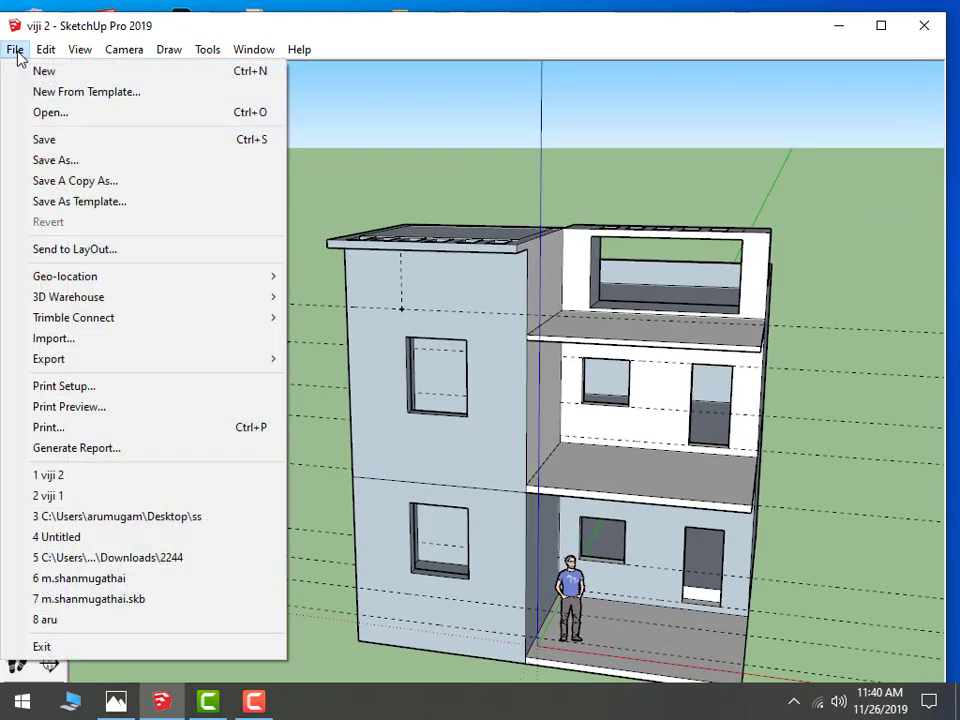
left_click(105, 339)
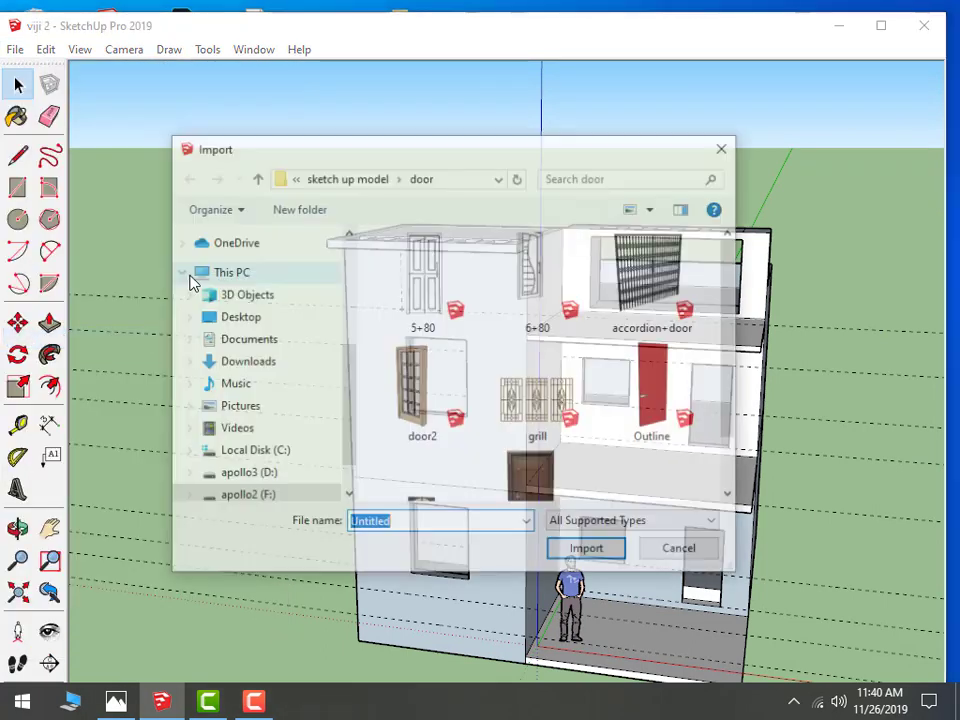
scroll(545, 455, "down", 2)
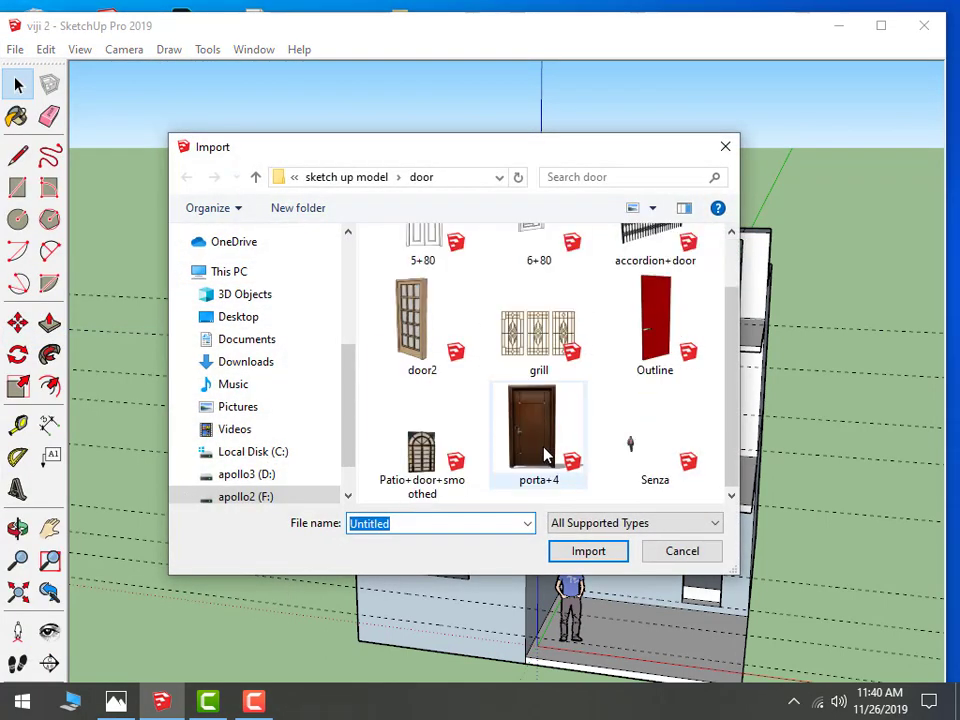
left_click(545, 455)
left_click(590, 563)
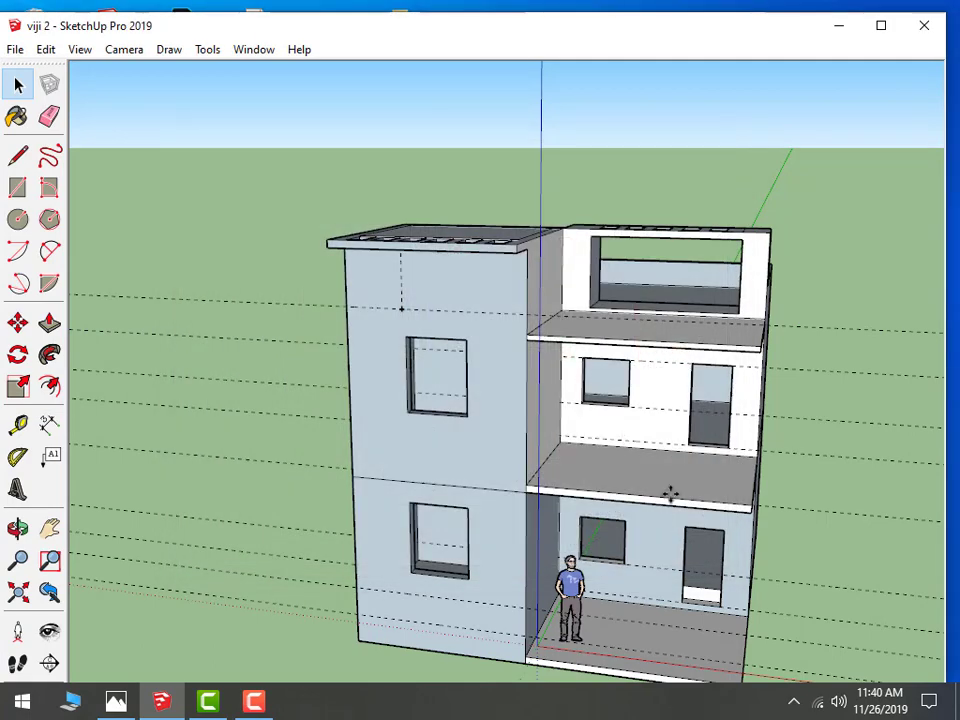
scroll(686, 454, "up", 2)
scroll(740, 430, "down", 2)
scroll(784, 315, "down", 2)
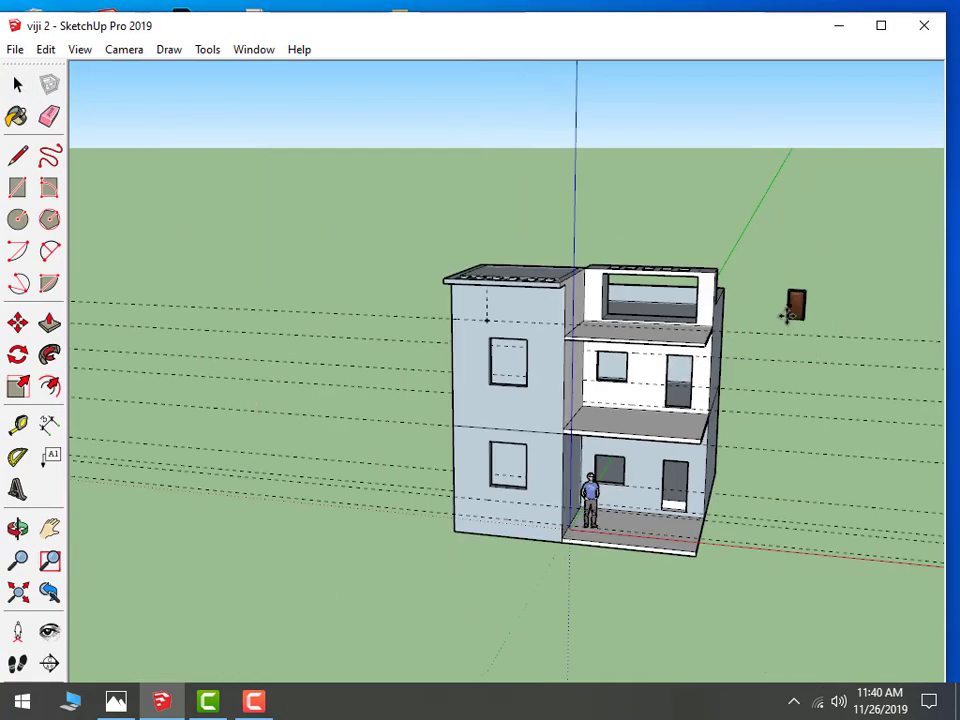
left_click(786, 328)
scroll(791, 320, "up", 2)
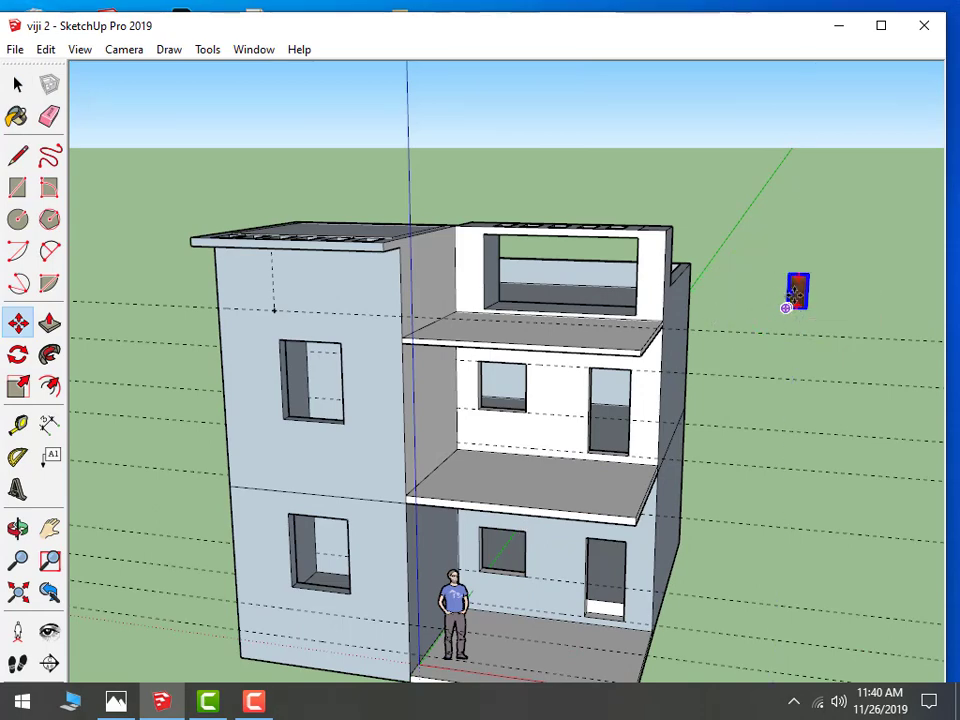
Move the imported door against the middle-floor wall
left_click(786, 307)
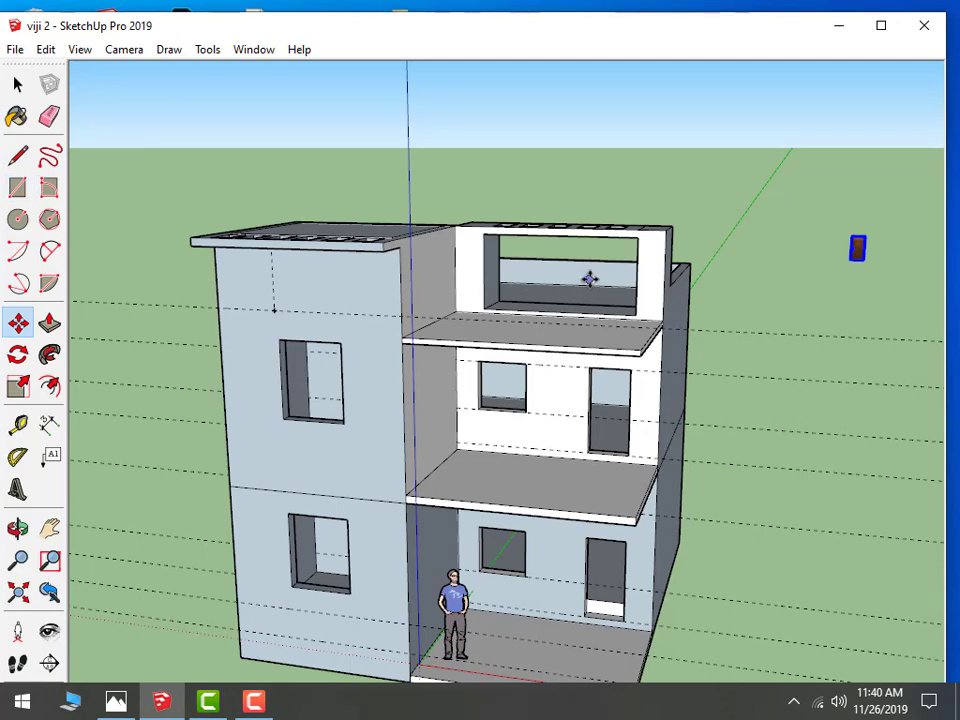
scroll(596, 440, "up", 3)
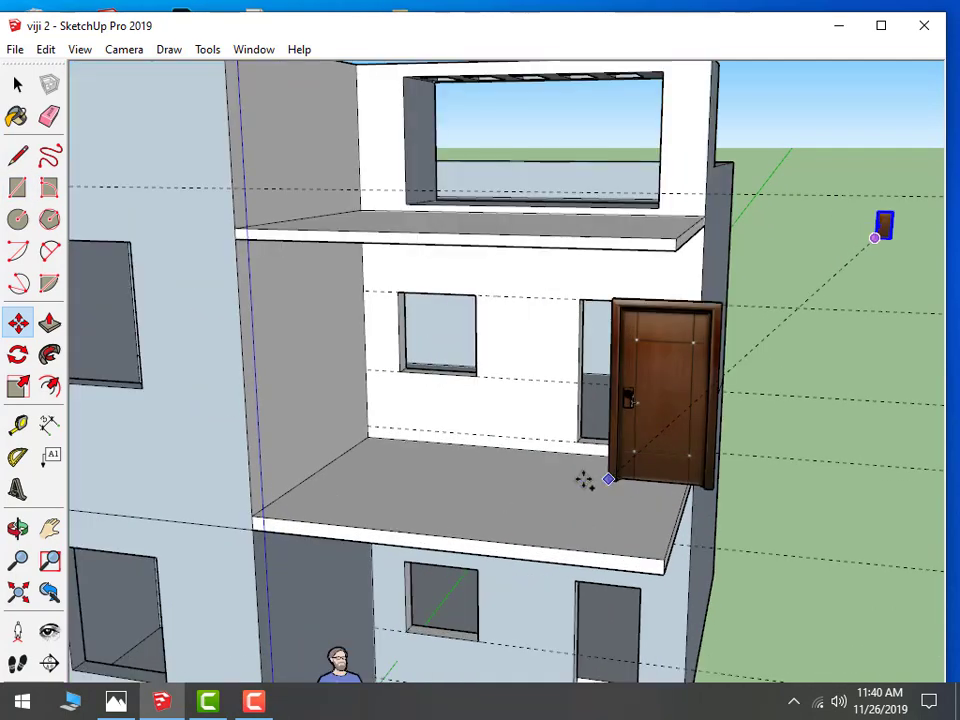
scroll(583, 470, "up", 2)
left_click(581, 440)
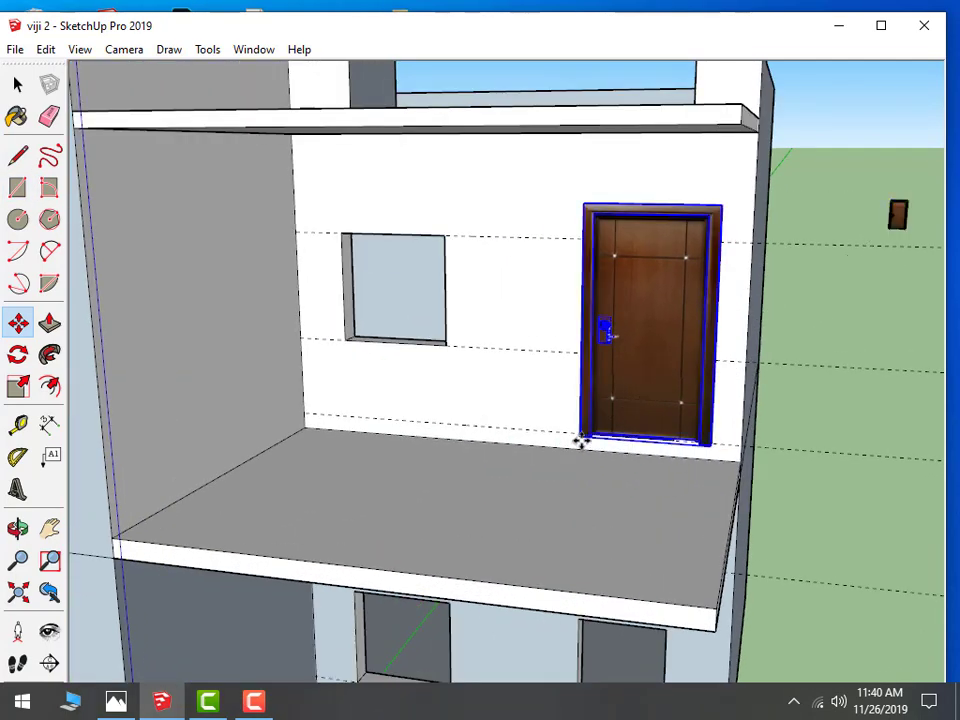
Scale the door narrower and shorter to fit the doorway
left_click(19, 386)
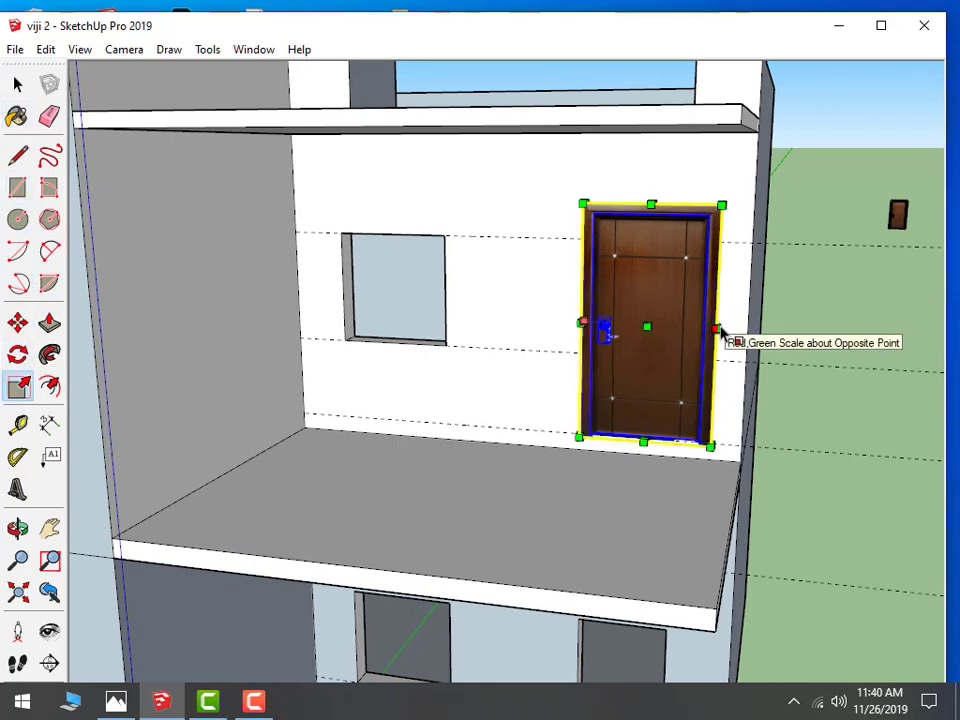
left_click_drag(716, 328, 678, 338)
left_click(678, 338)
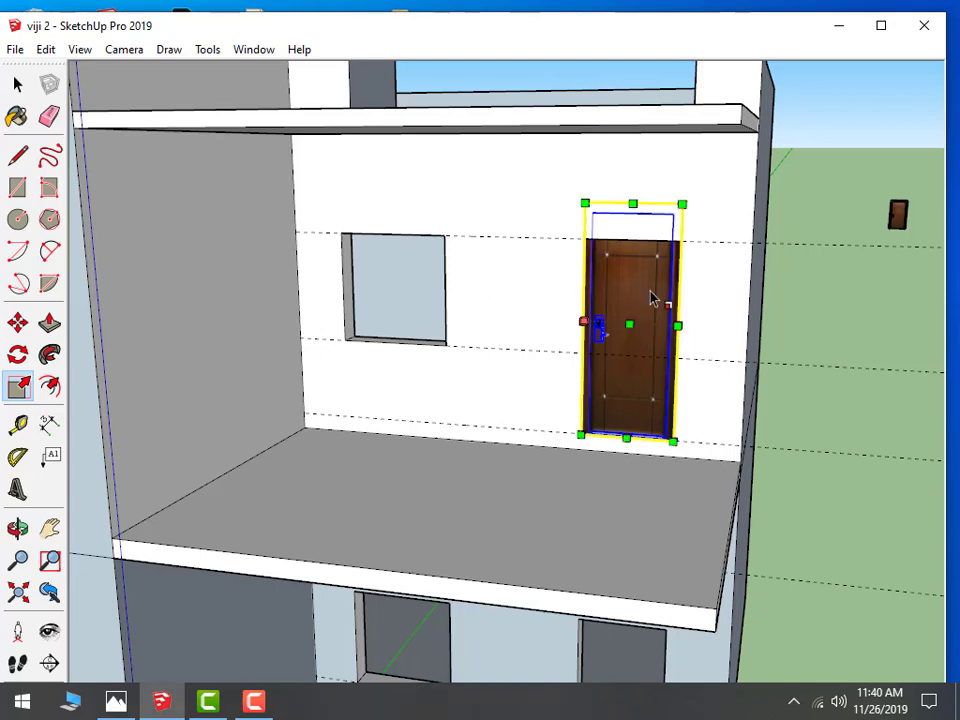
left_click(633, 205)
left_click(636, 242)
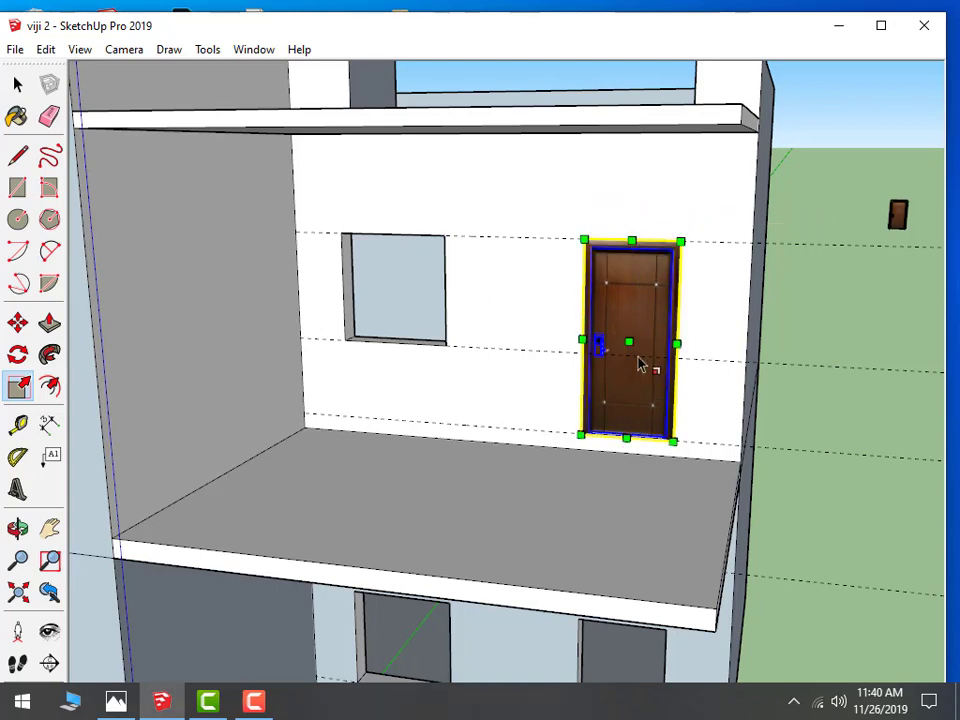
mouse_move(643, 364)
middle_mouse_down()
mouse_move(680, 296)
mouse_move(724, 279)
middle_mouse_up()
scroll(724, 279, "down", 3)
scroll(633, 443, "up", 2)
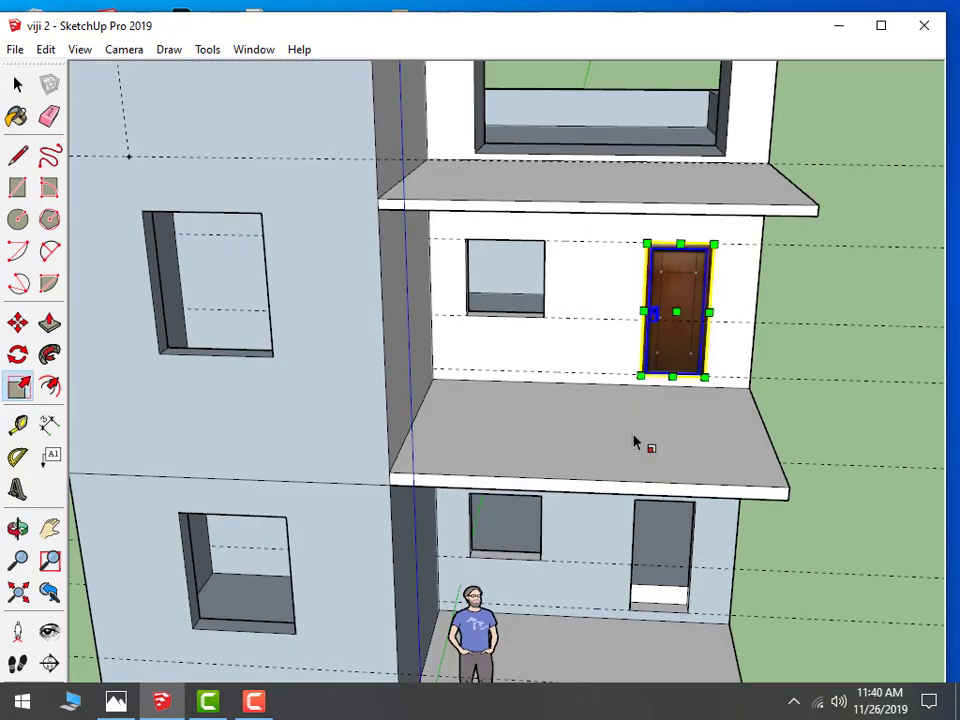
Try copying the door to the ground floor, then undo, cancel and deselect it
left_click(14, 324)
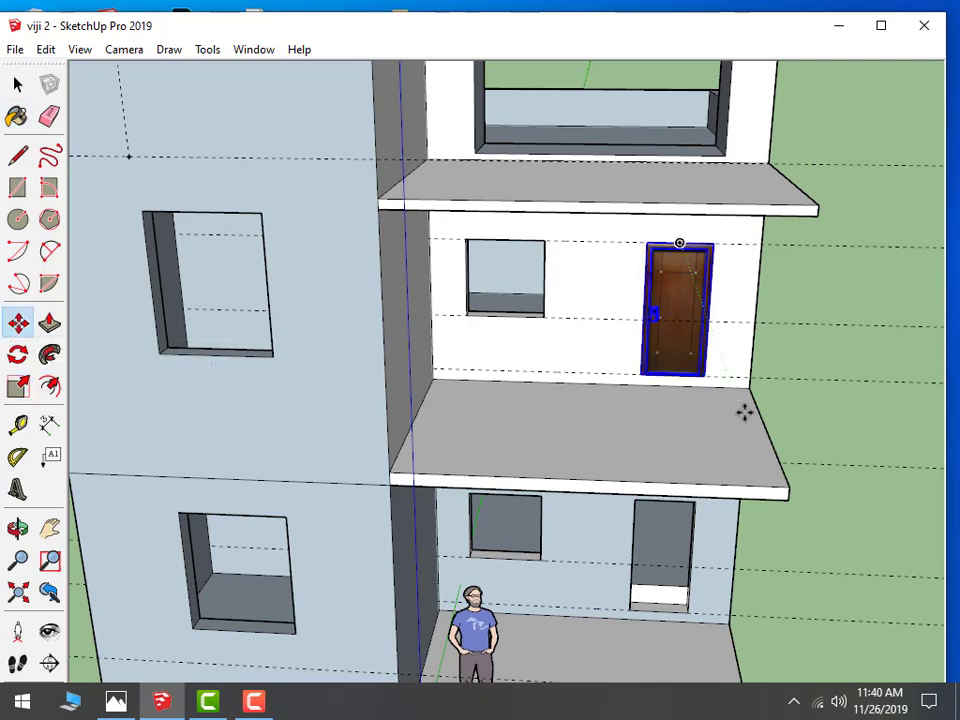
left_click(643, 372, "ctrl")
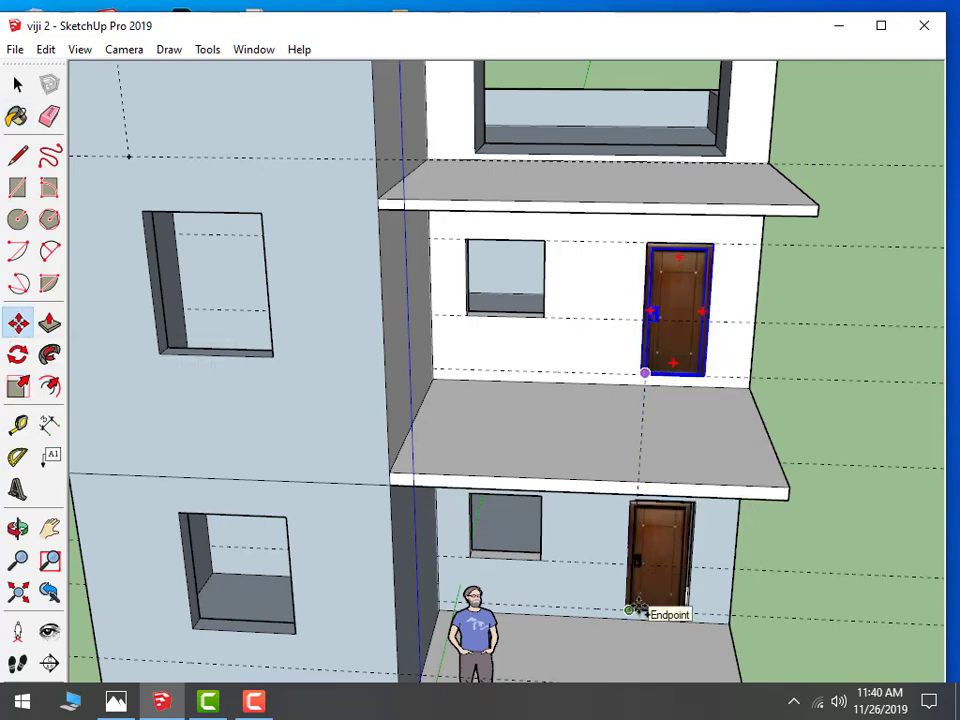
left_click(637, 605)
scroll(739, 594, "down", 3)
middle_click_drag(724, 506, 670, 507)
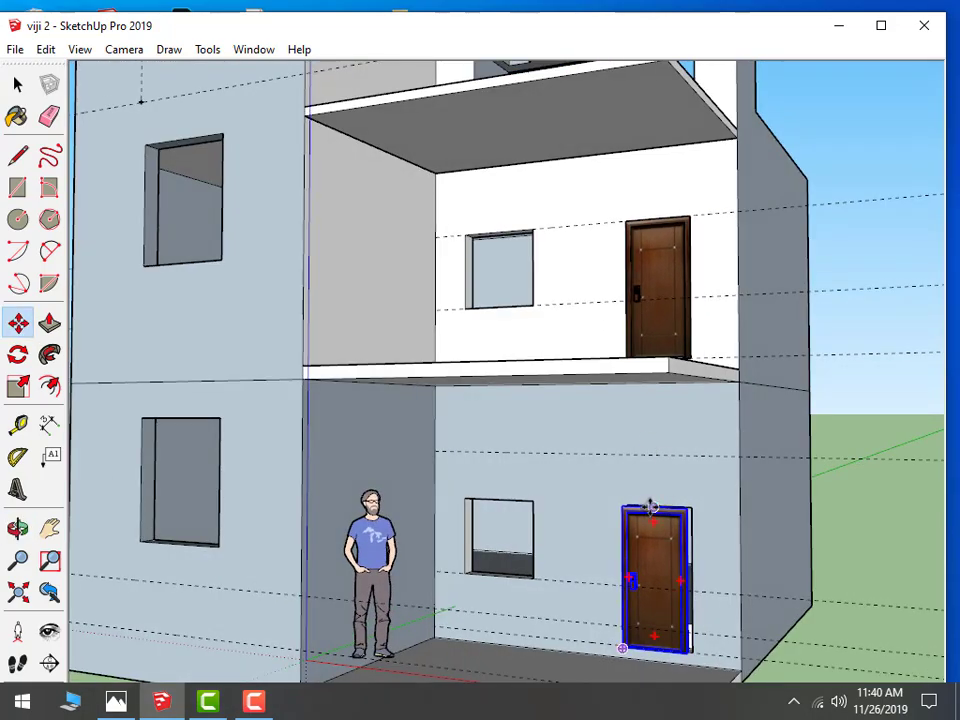
key("ctrl+z")
key("ctrl+z")
key("ctrl+z")
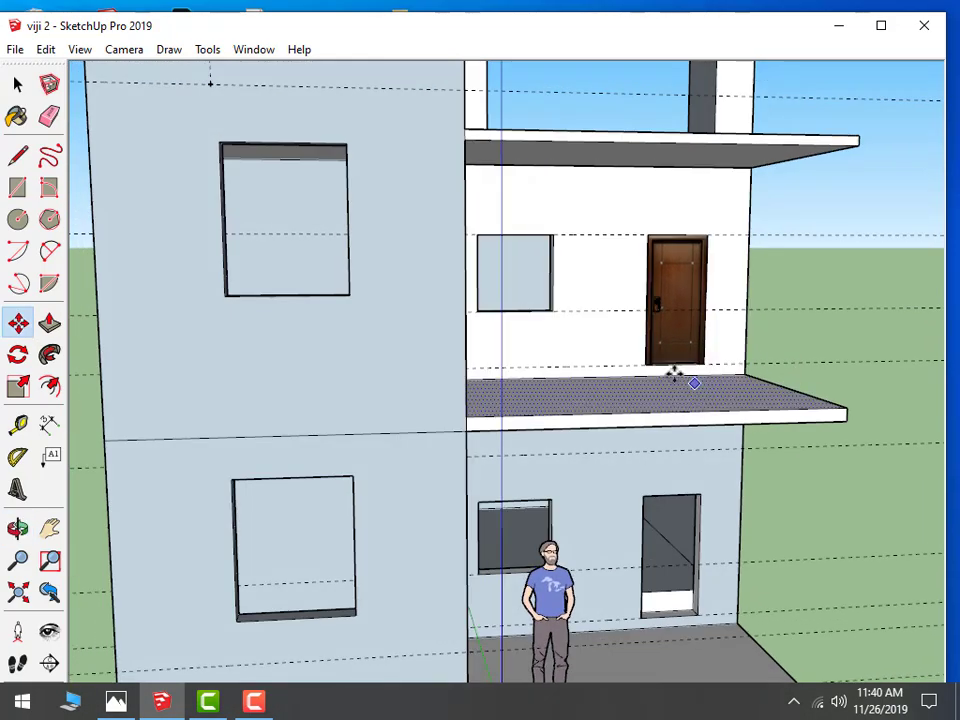
left_click(646, 363)
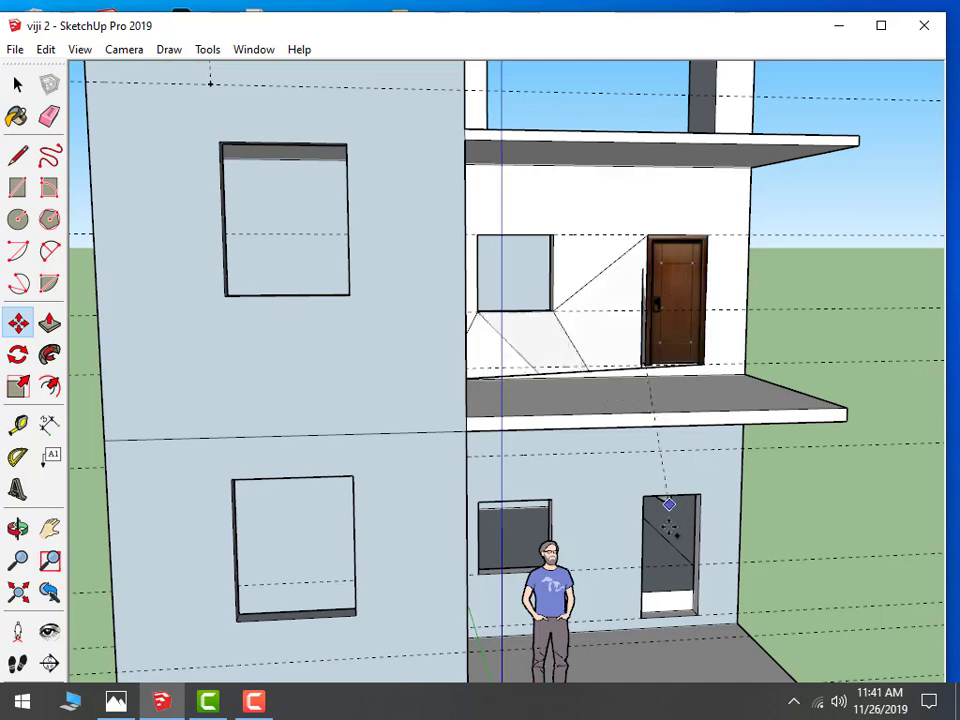
scroll(628, 553, "down", 2)
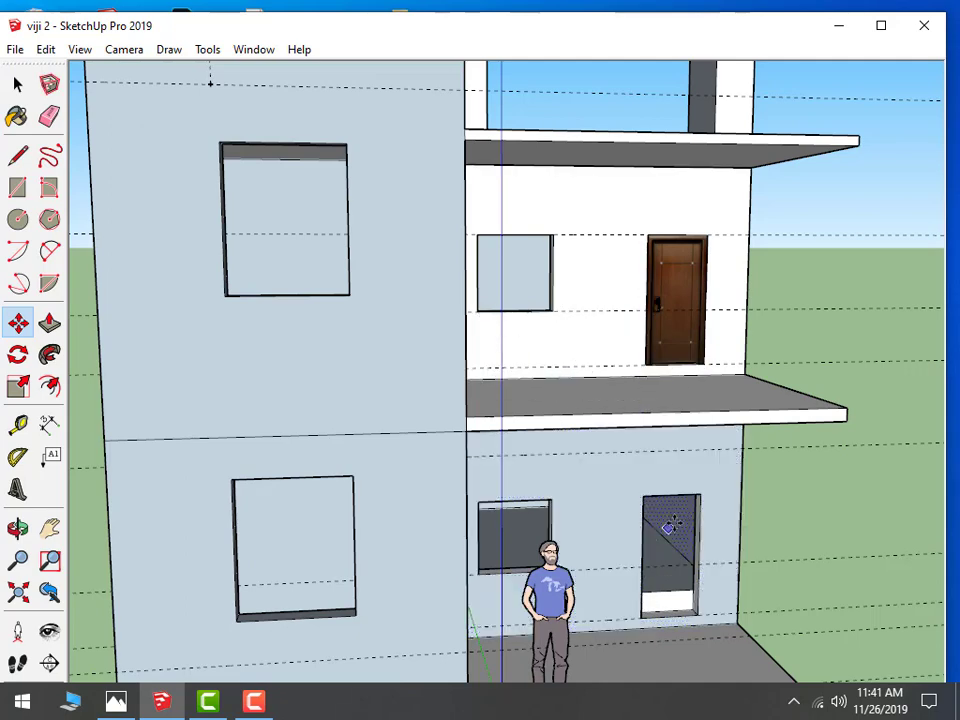
key("Escape")
scroll(720, 300, "up", 4)
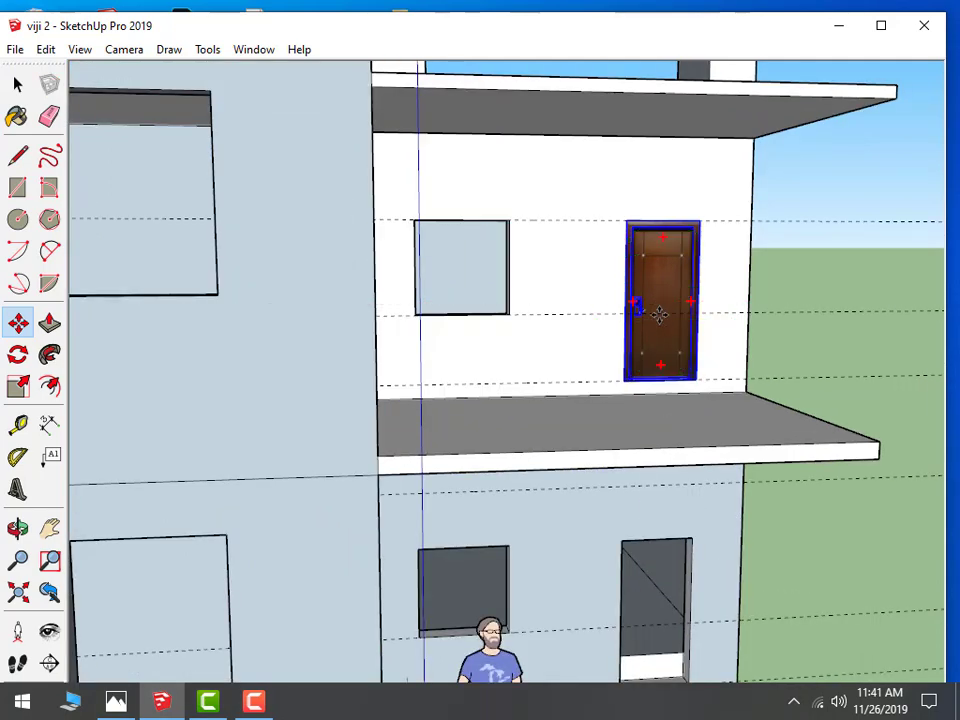
key("ctrl+t")
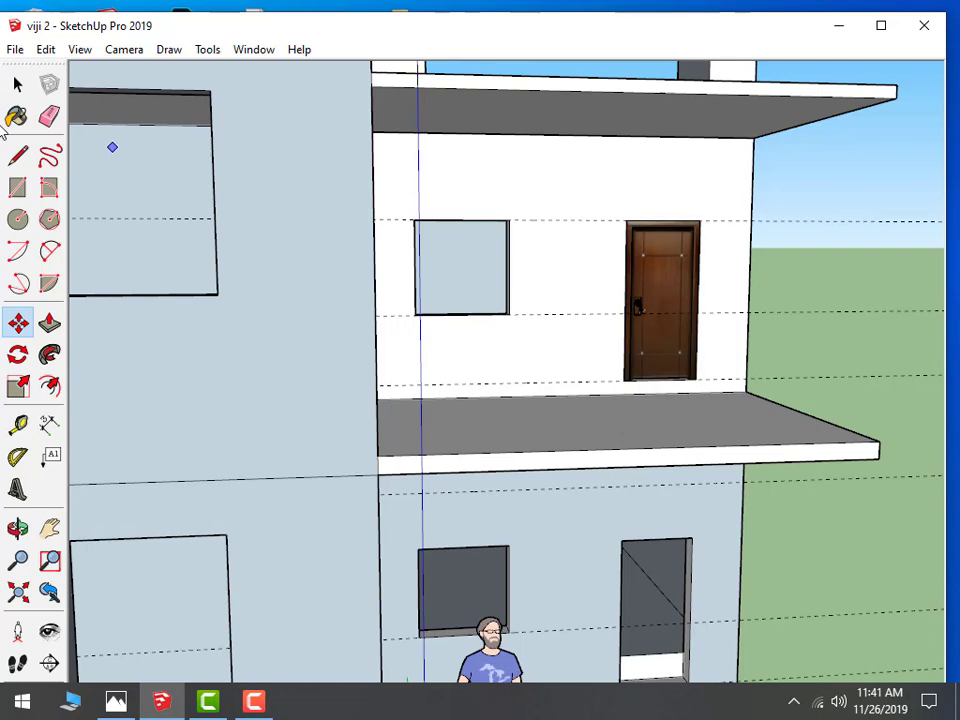
Copy the upper-floor door down to the ground-floor entrance with Move and Ctrl
left_click(18, 86)
left_click(684, 275)
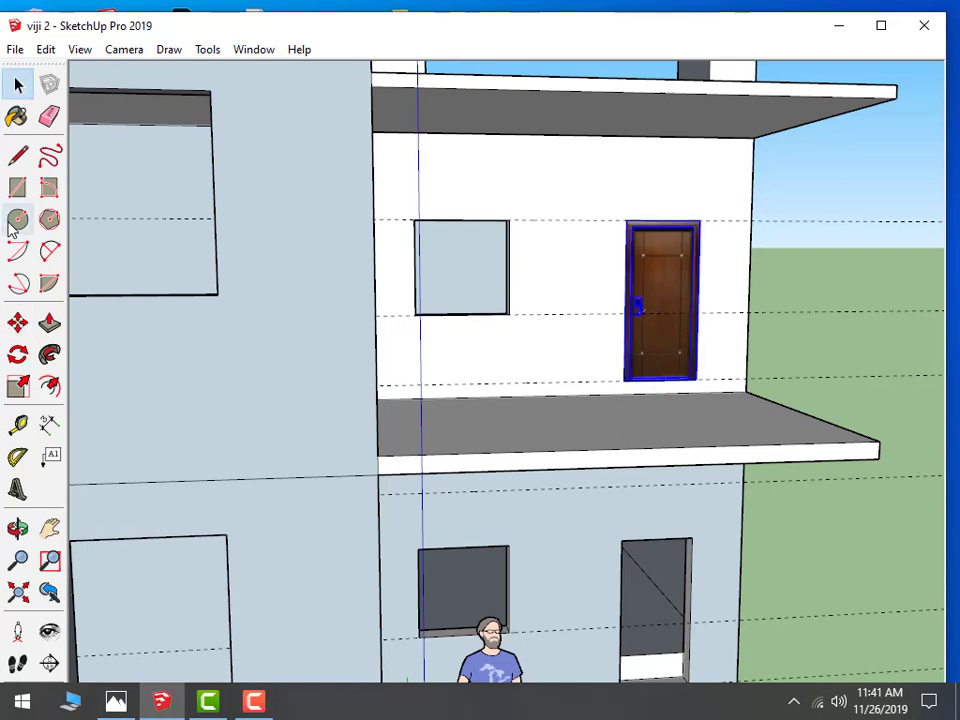
left_click(18, 322)
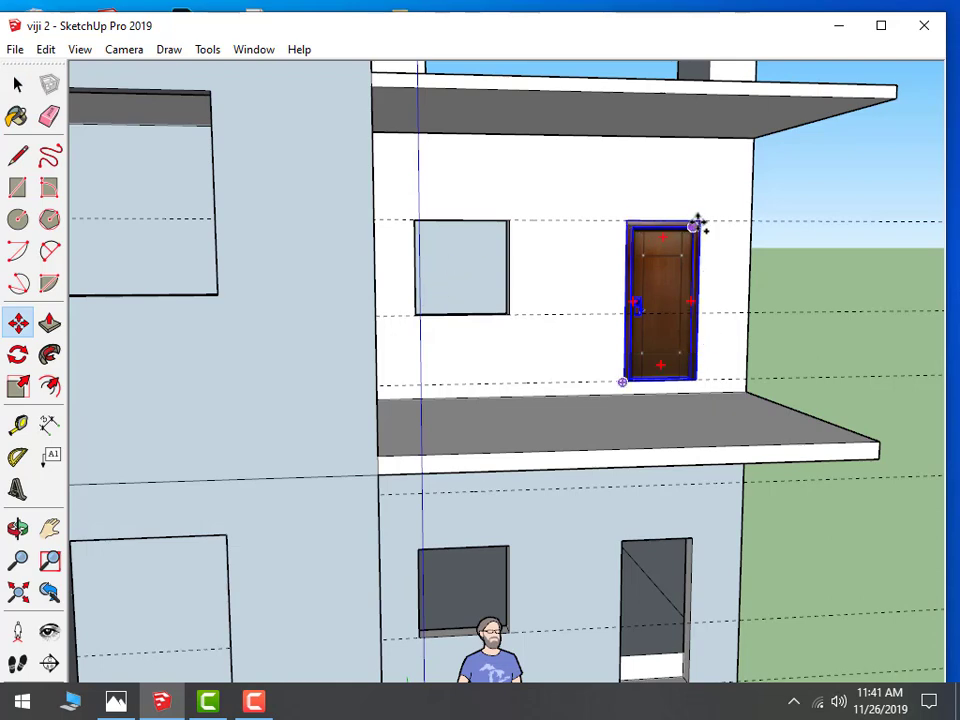
scroll(699, 222, "up", 1)
scroll(705, 215, "up", 2)
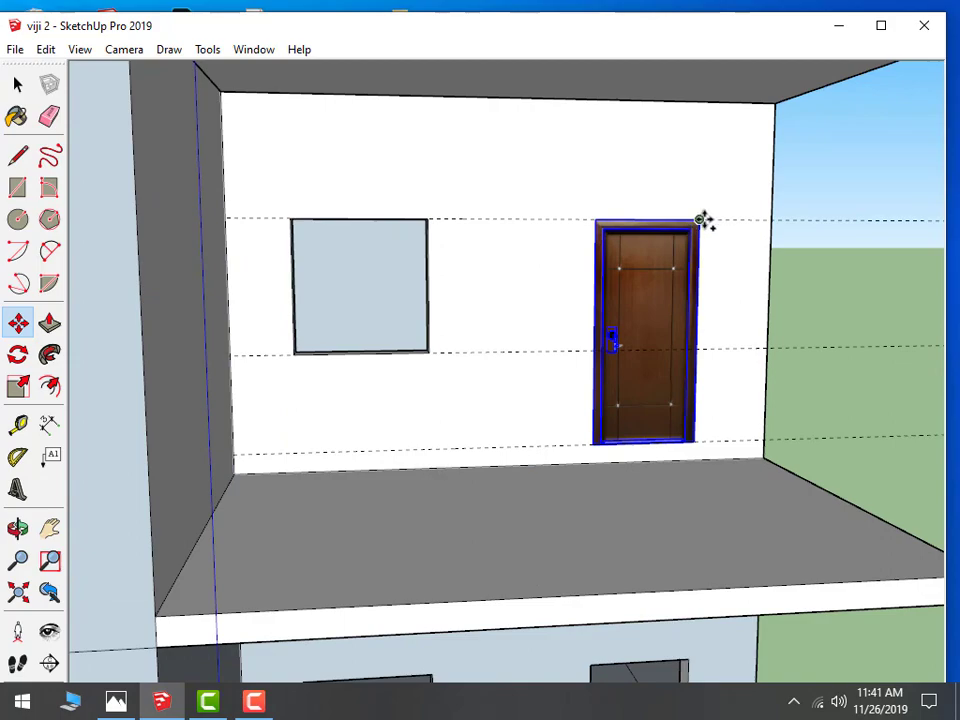
left_click(703, 220)
scroll(735, 560, "down", 3)
middle_click_drag(735, 525, 825, 583)
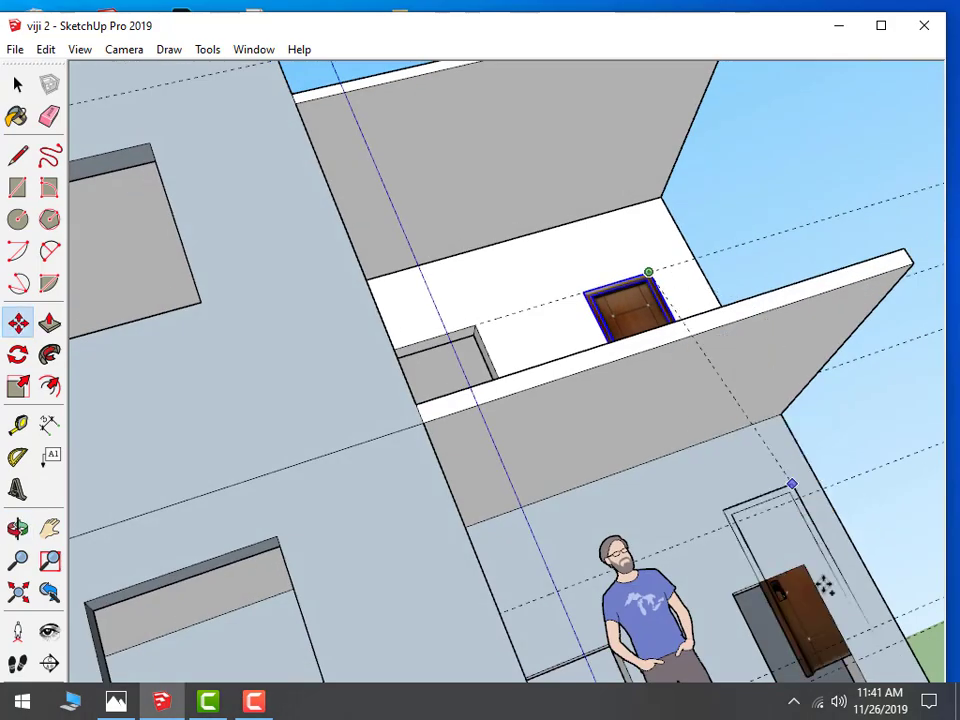
left_click(803, 562)
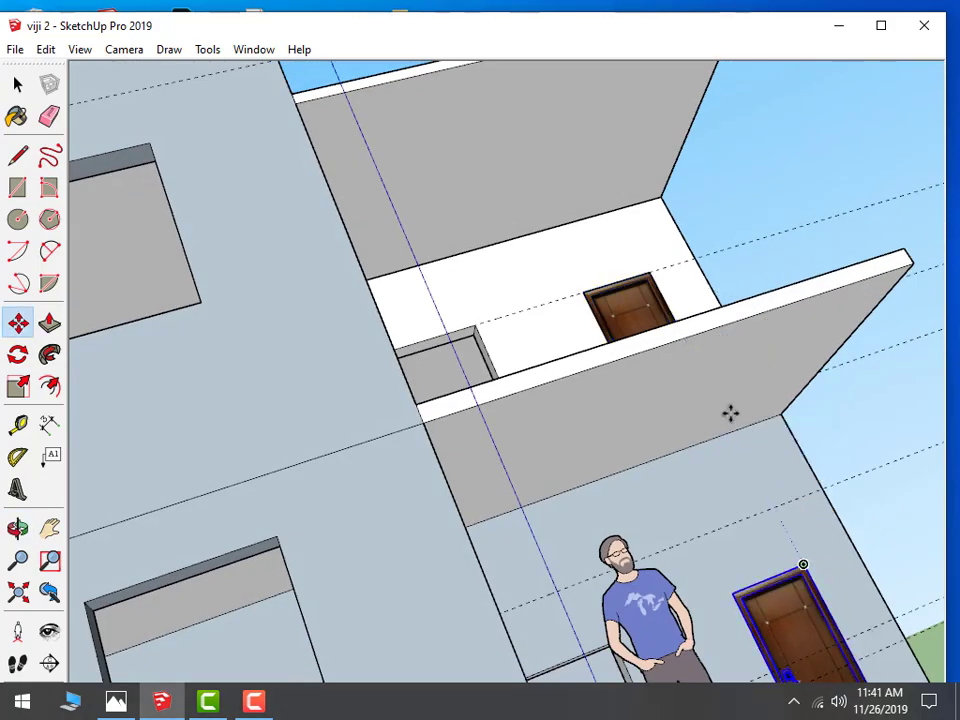
scroll(777, 333, "down", 5)
middle_click_drag(777, 333, 778, 561)
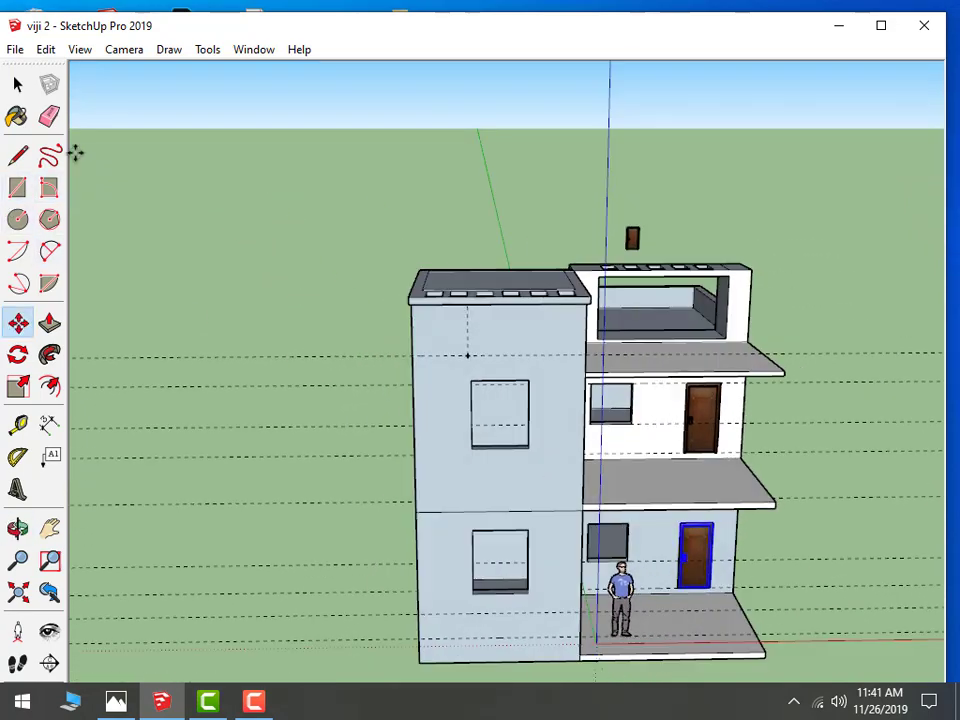
left_click(18, 86)
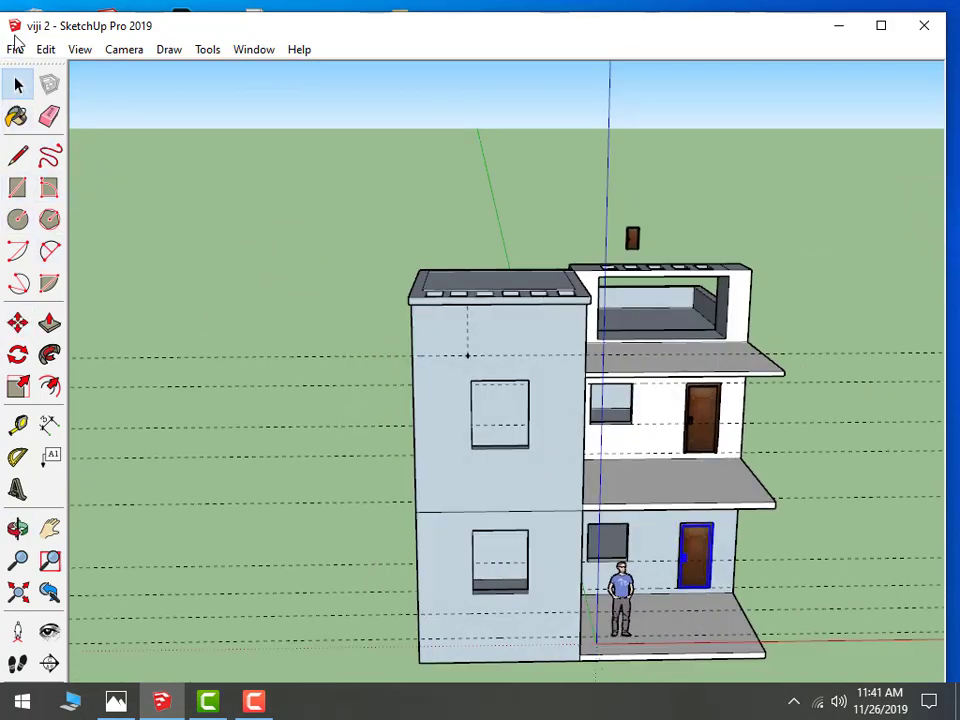
Import the Component model from the window folder inside 'sketch up model'
left_click(15, 48)
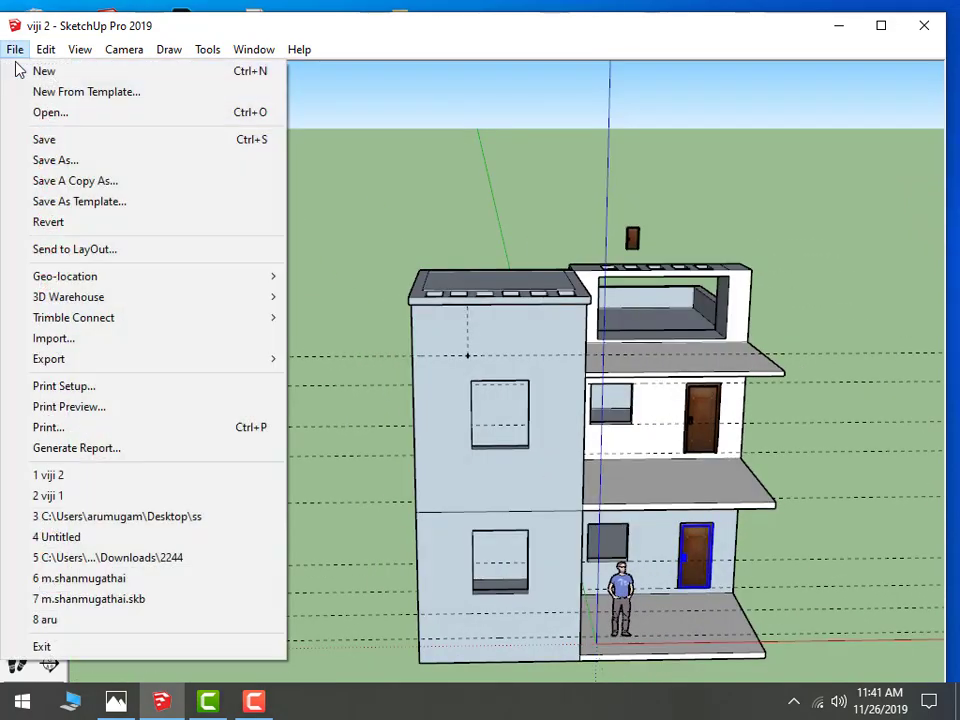
left_click(105, 340)
left_click(321, 178)
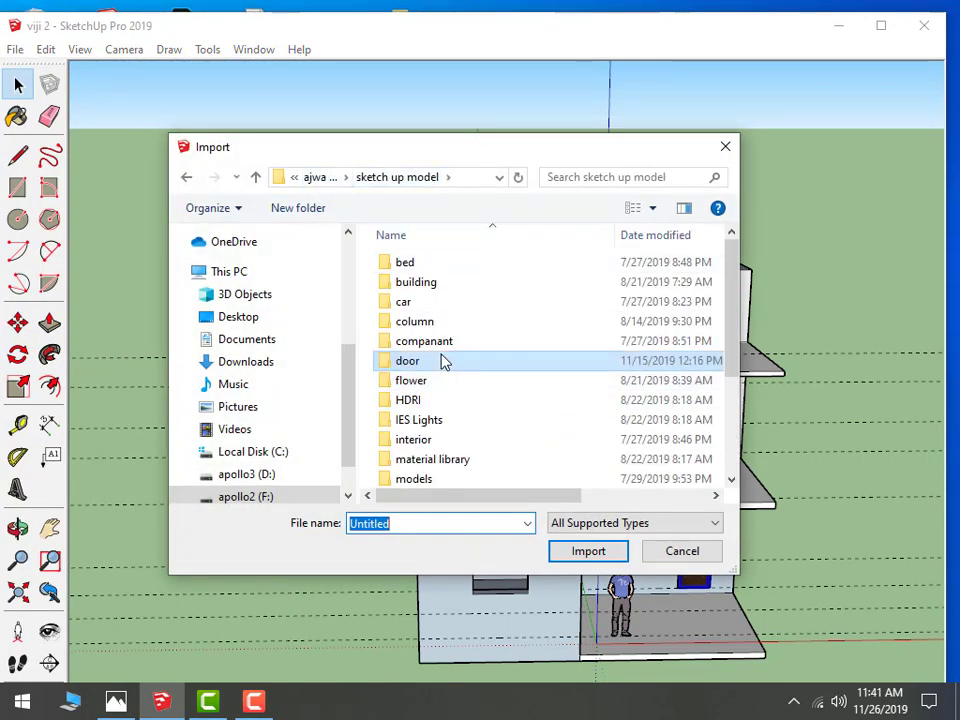
scroll(441, 360, "down", 3)
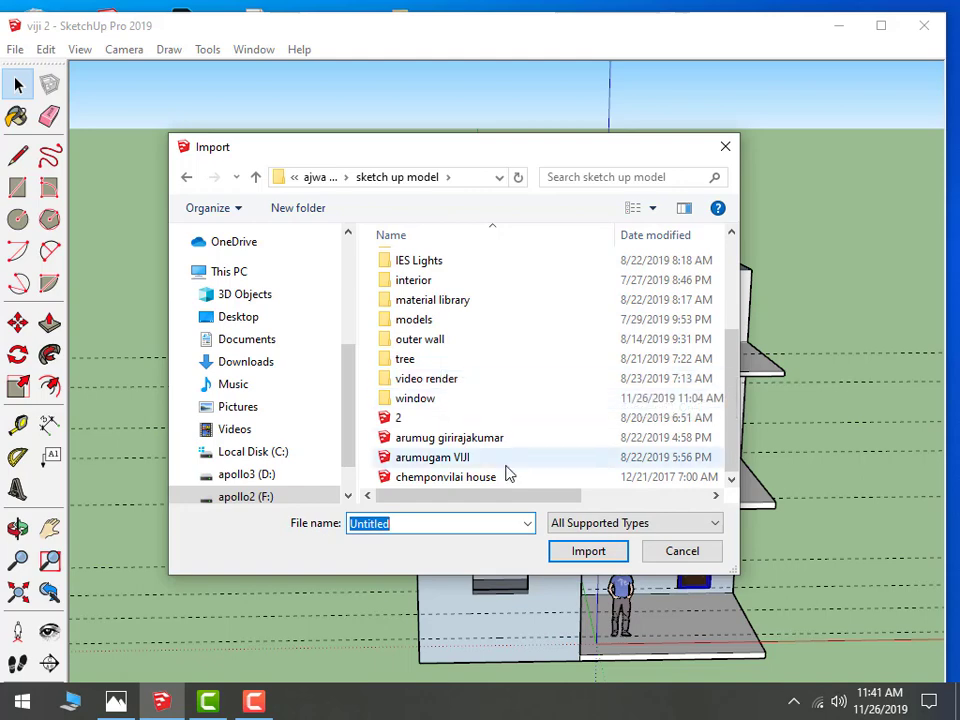
double_click(435, 405)
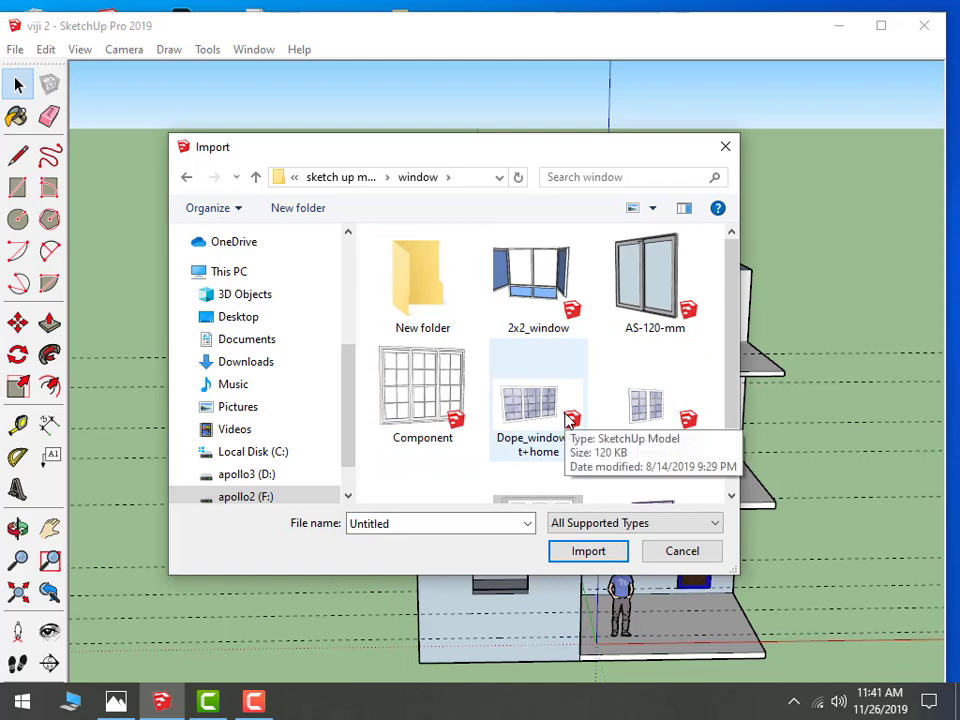
scroll(567, 424, "down", 1)
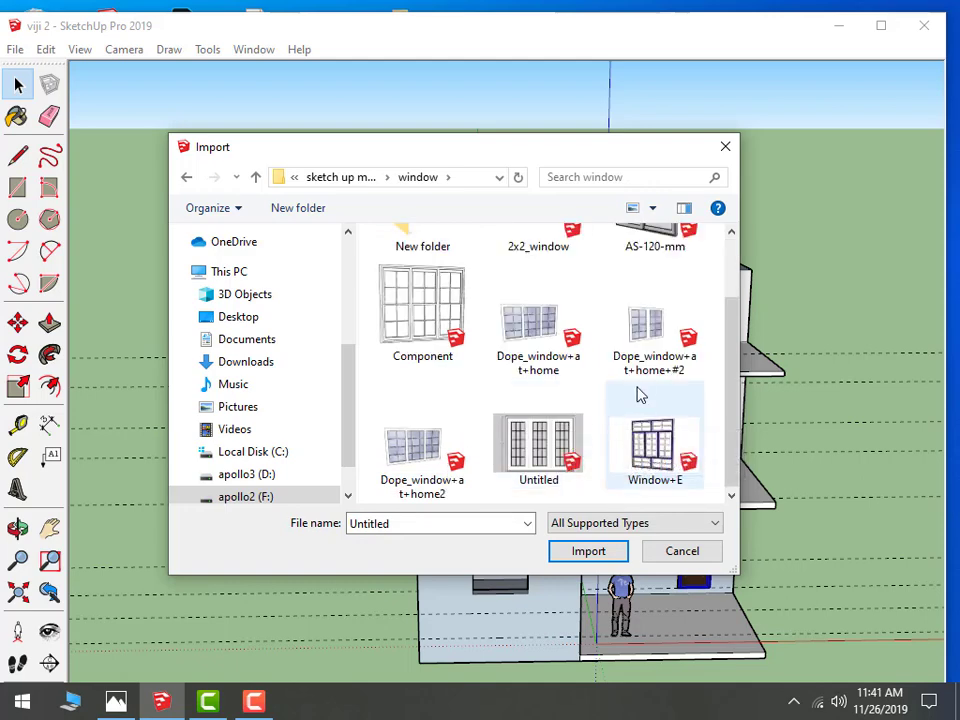
scroll(640, 395, "up", 1)
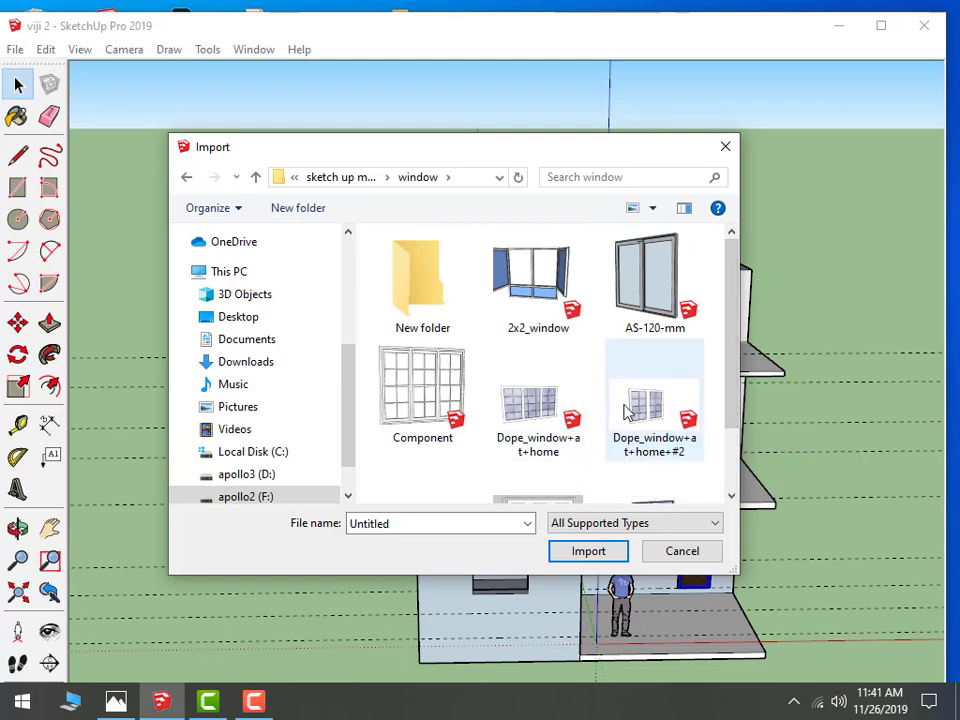
scroll(634, 420, "down", 1)
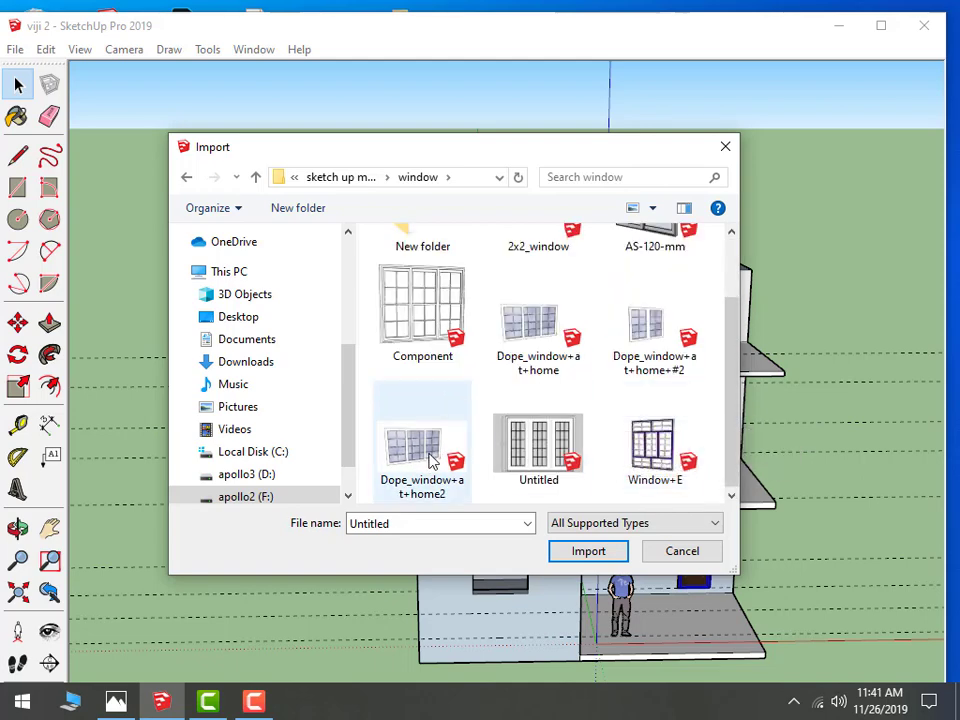
left_click(428, 326)
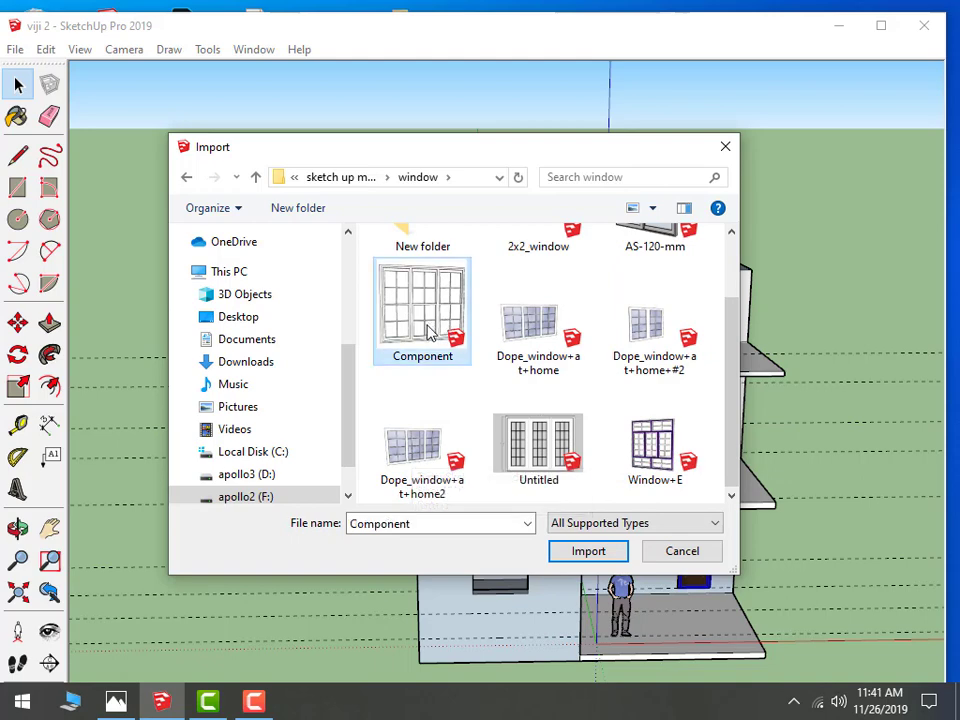
left_click(589, 551)
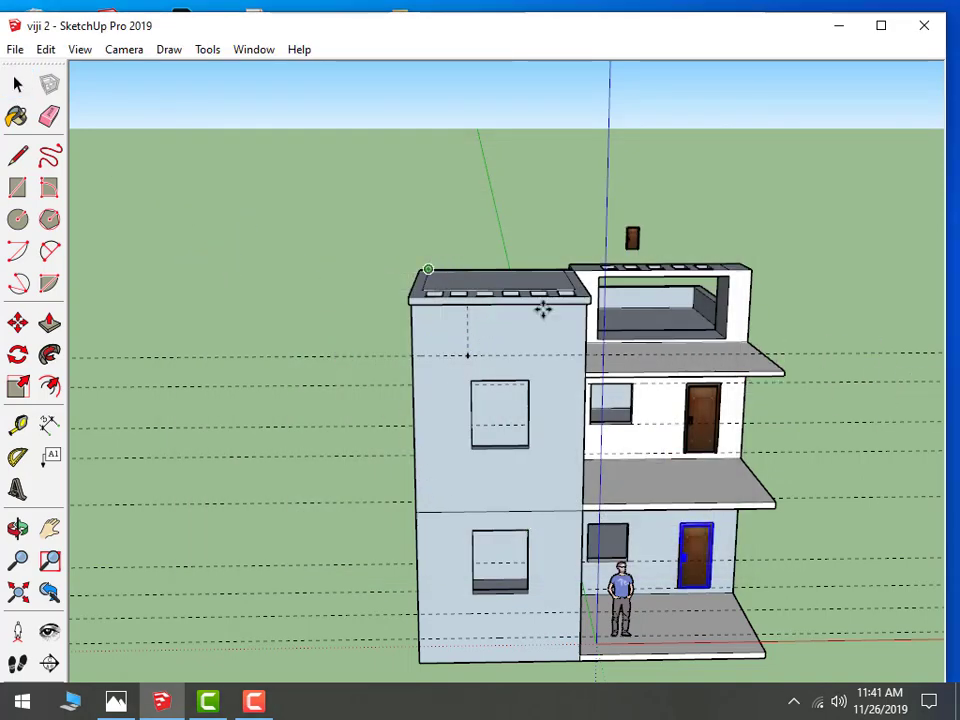
Drop the imported grid window in front of the building
scroll(562, 390, "down", 3)
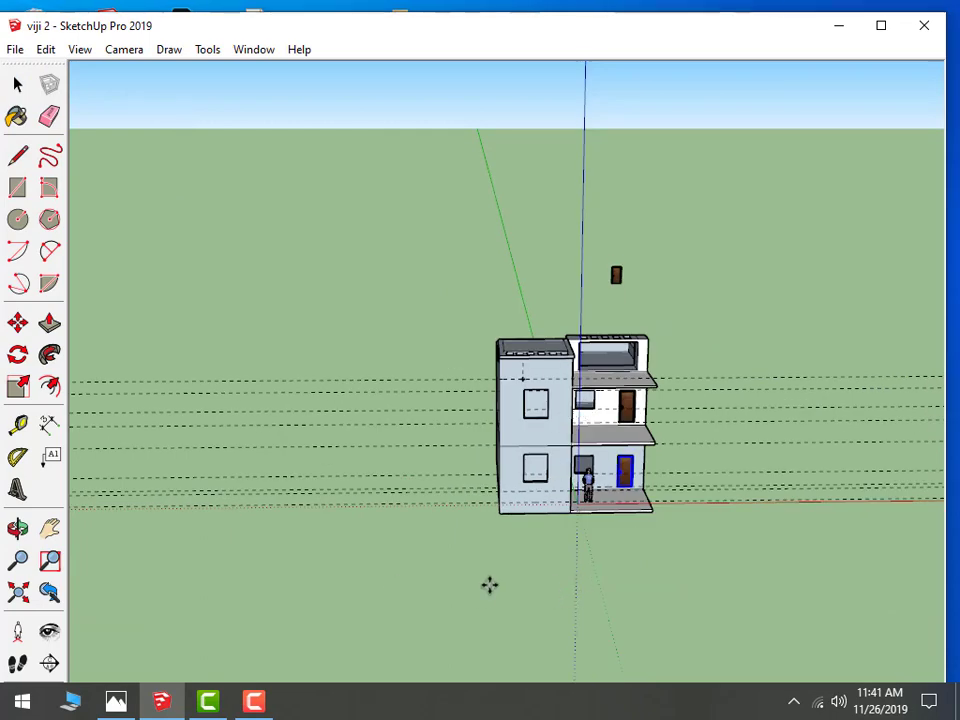
scroll(589, 499, "down", 2)
scroll(589, 499, "down", 2)
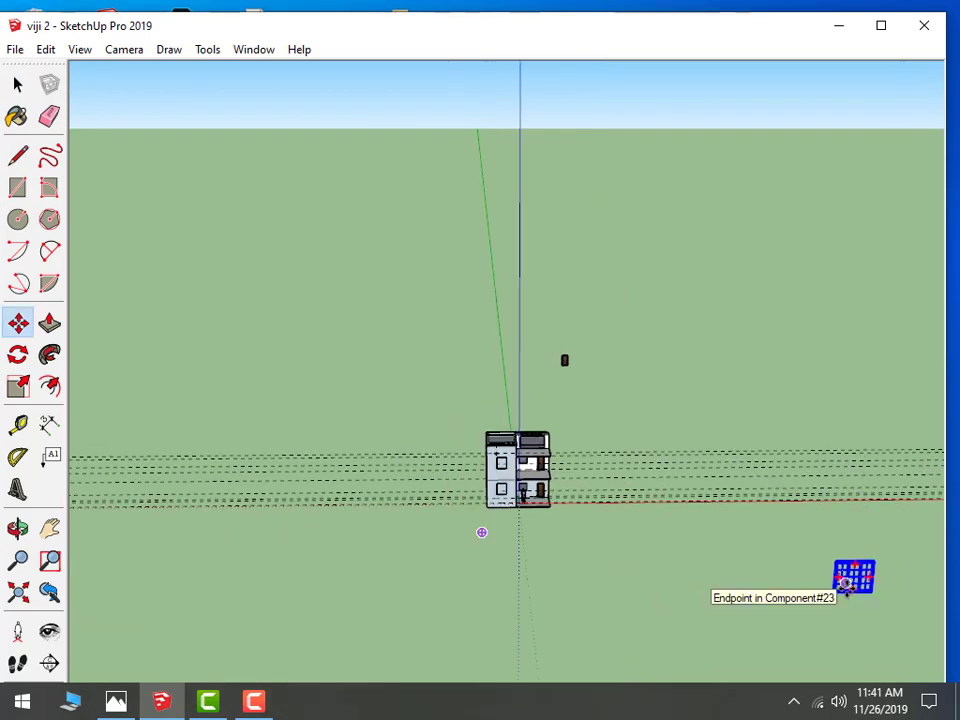
scroll(520, 485, "up", 3)
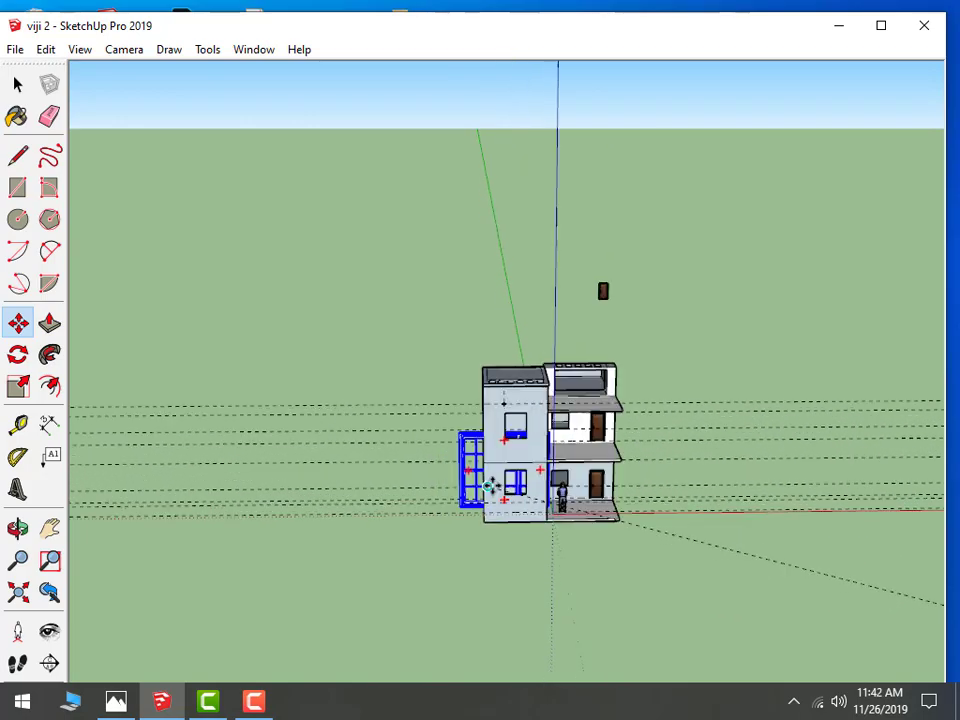
scroll(470, 440, "up", 2)
scroll(458, 402, "up", 5)
mouse_move(589, 390)
middle_mouse_down()
mouse_move(896, 420)
mouse_move(850, 420)
mouse_move(758, 456)
middle_mouse_up()
scroll(906, 510, "down", 3)
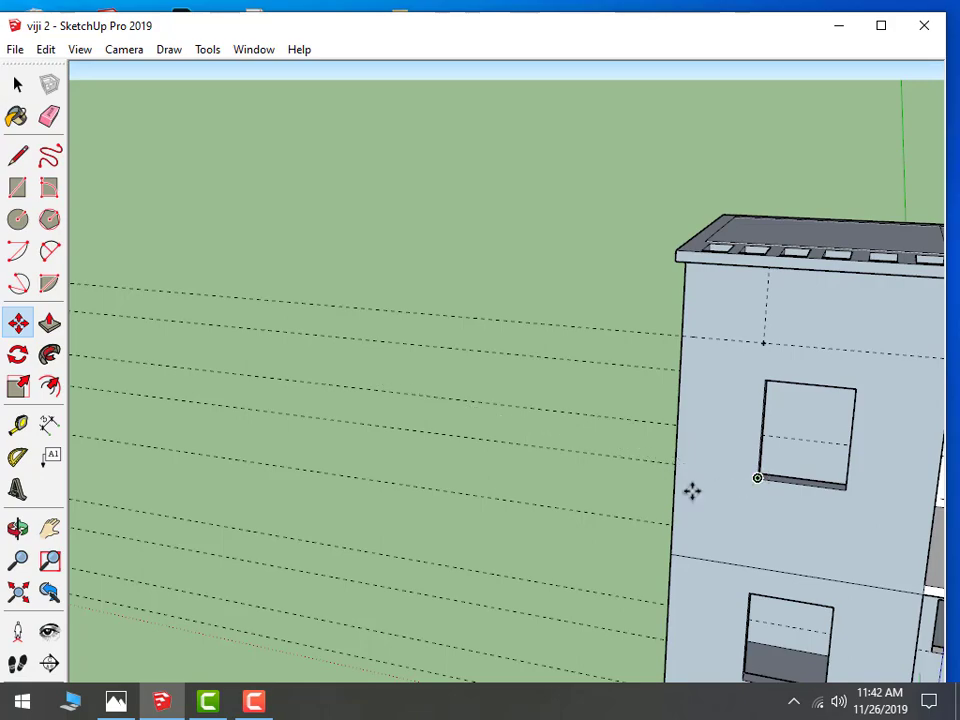
scroll(481, 458, "down", 5)
mouse_move(456, 458)
middle_mouse_down()
mouse_move(604, 460)
mouse_move(827, 328)
middle_mouse_up()
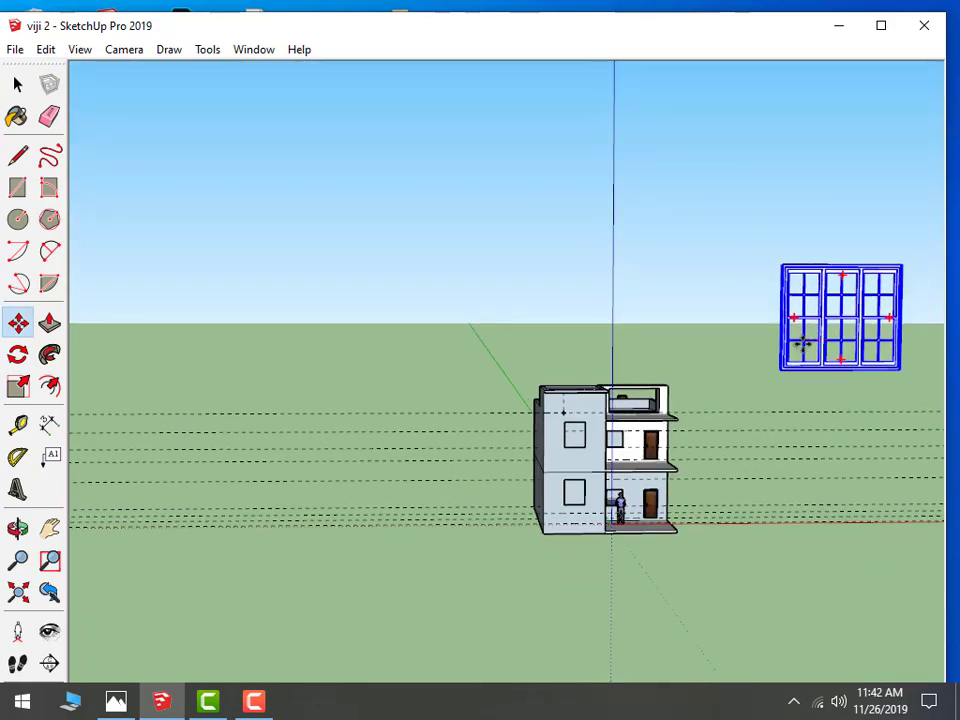
left_click(815, 332)
Move the window onto the front wall of the house's upper floor
scroll(584, 452, "up", 2)
scroll(600, 440, "up", 2)
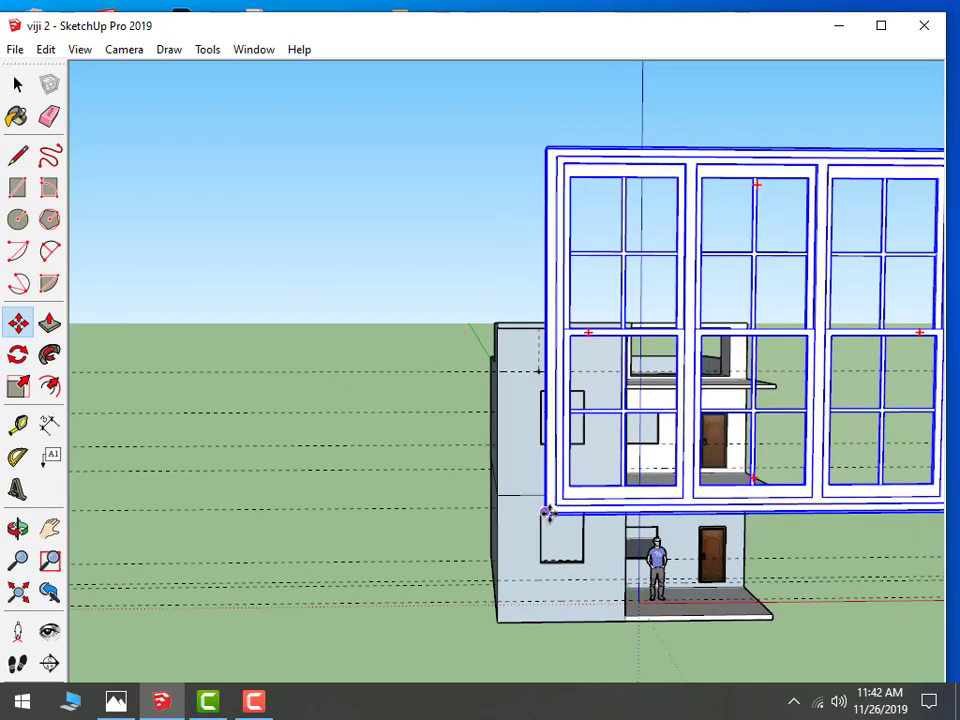
left_click(548, 512)
middle_click_drag(550, 440, 574, 585)
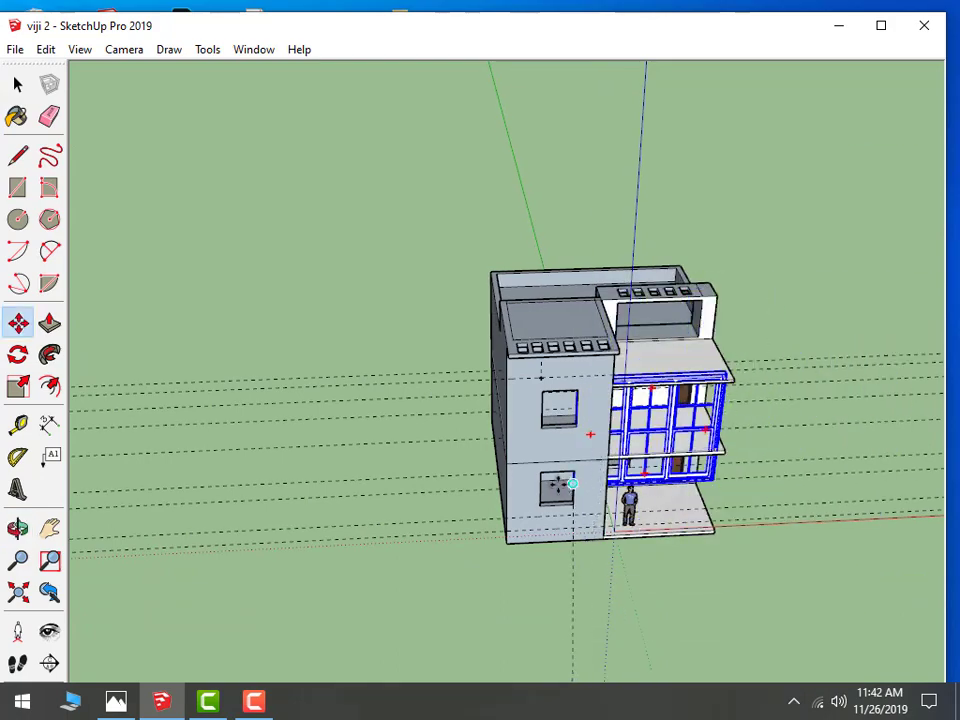
left_click(540, 428)
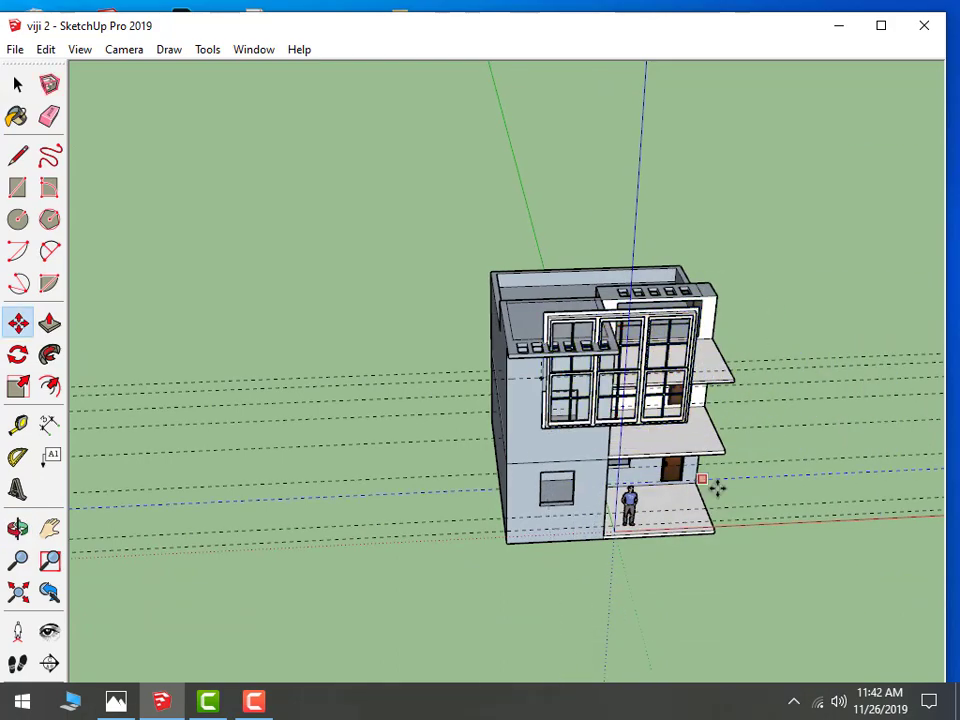
middle_click_drag(718, 489, 571, 364)
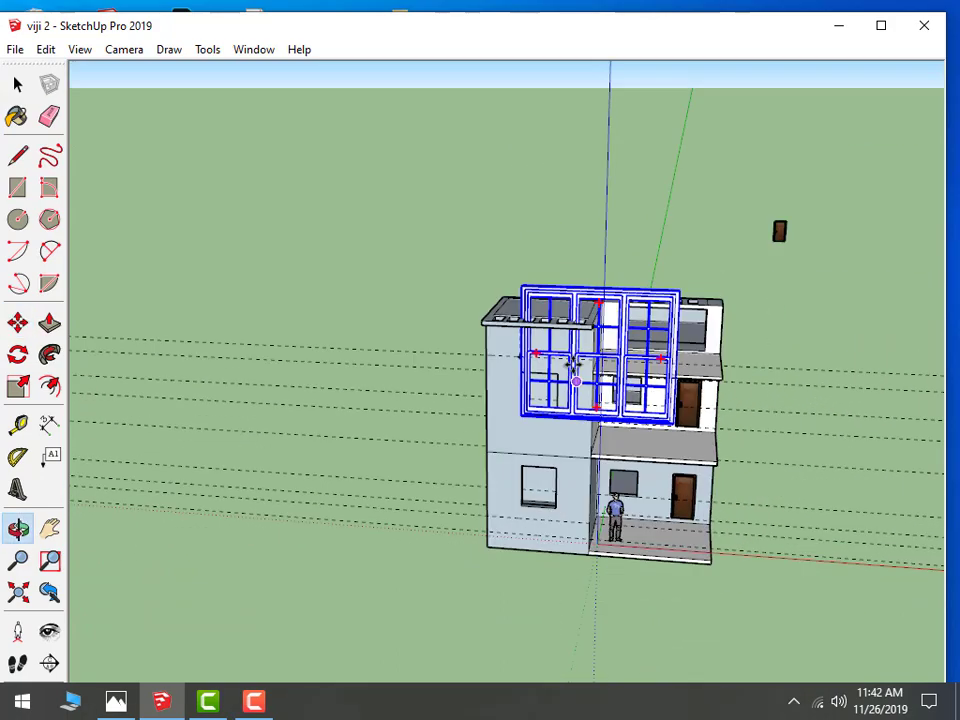
left_click(18, 386)
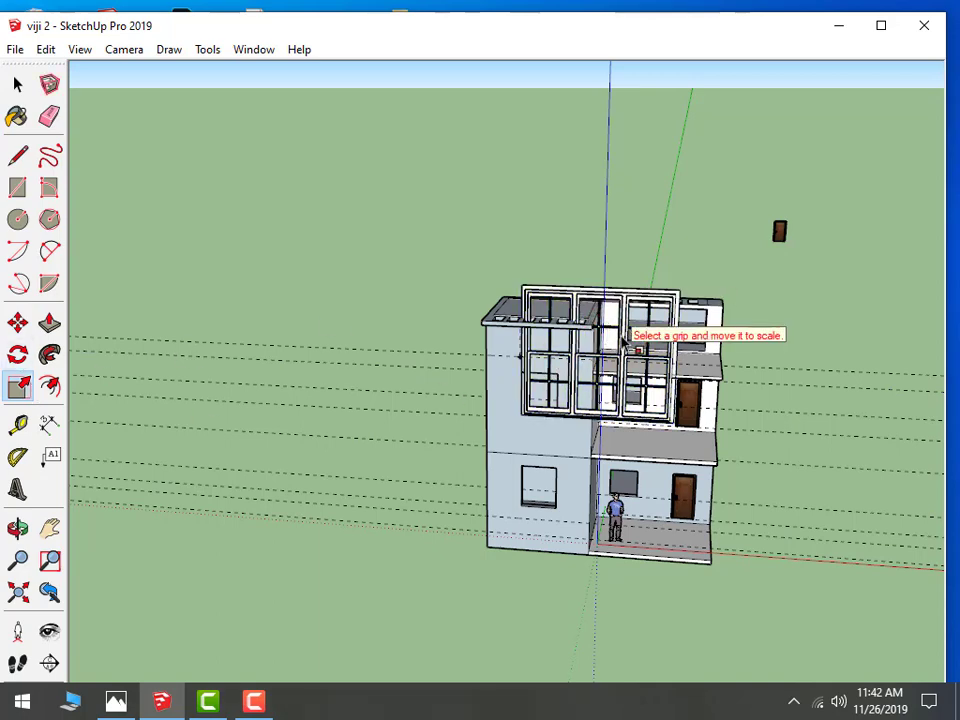
Select the upper-floor window and scale it narrower to fit the tower wall
middle_click_drag(556, 366, 125, 316)
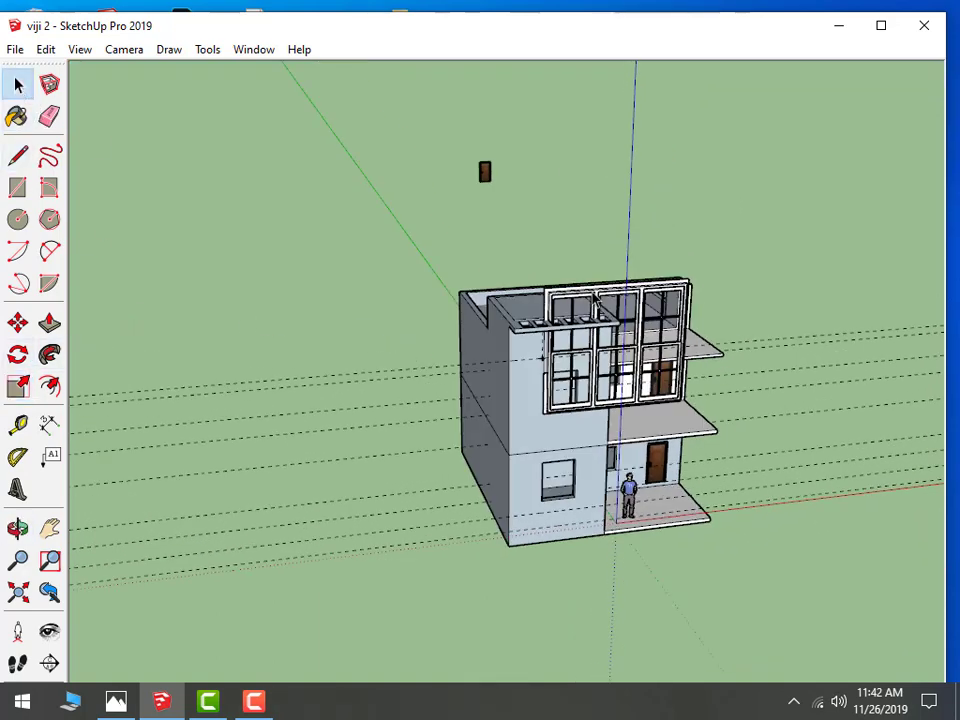
left_click(594, 297)
left_click(17, 386)
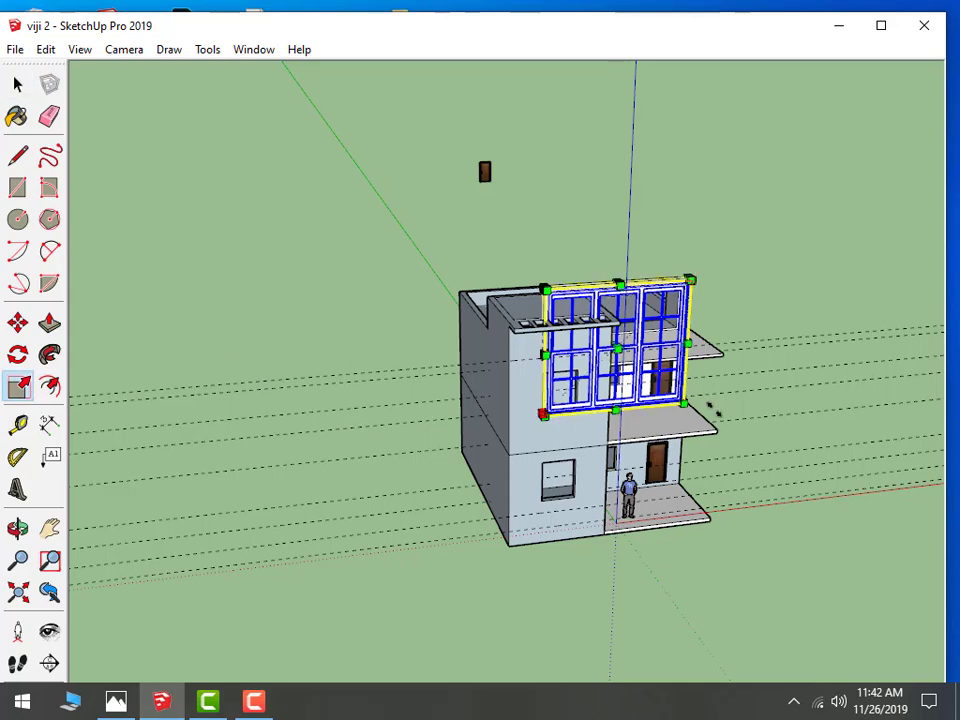
mouse_move(714, 407)
middle_mouse_down()
mouse_move(639, 364)
mouse_move(673, 345)
middle_mouse_up()
left_click_drag(677, 345, 573, 372)
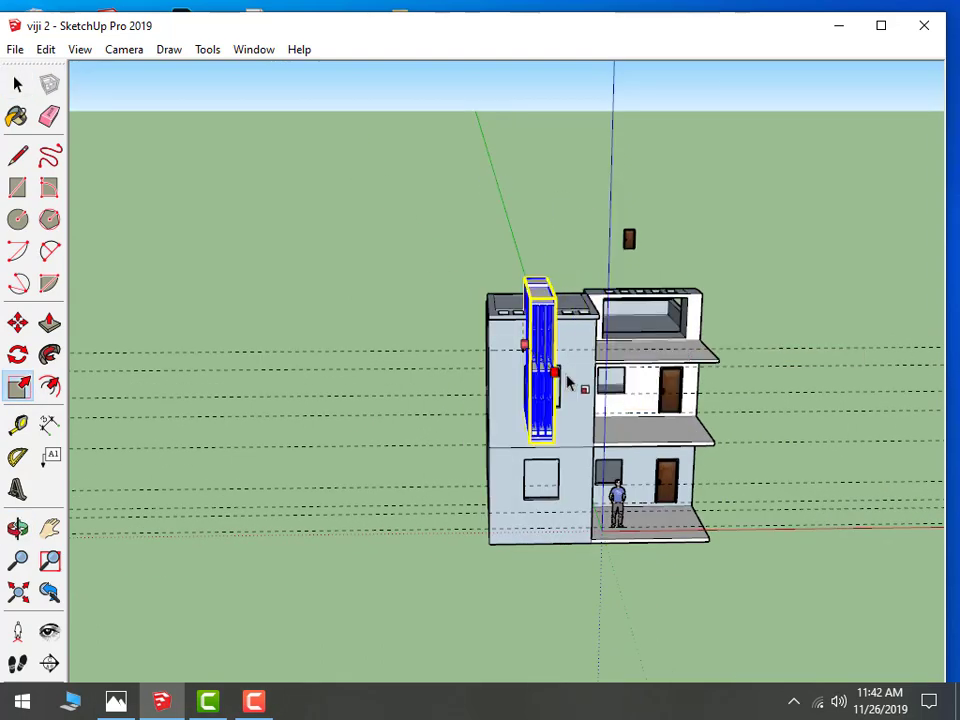
key("Escape")
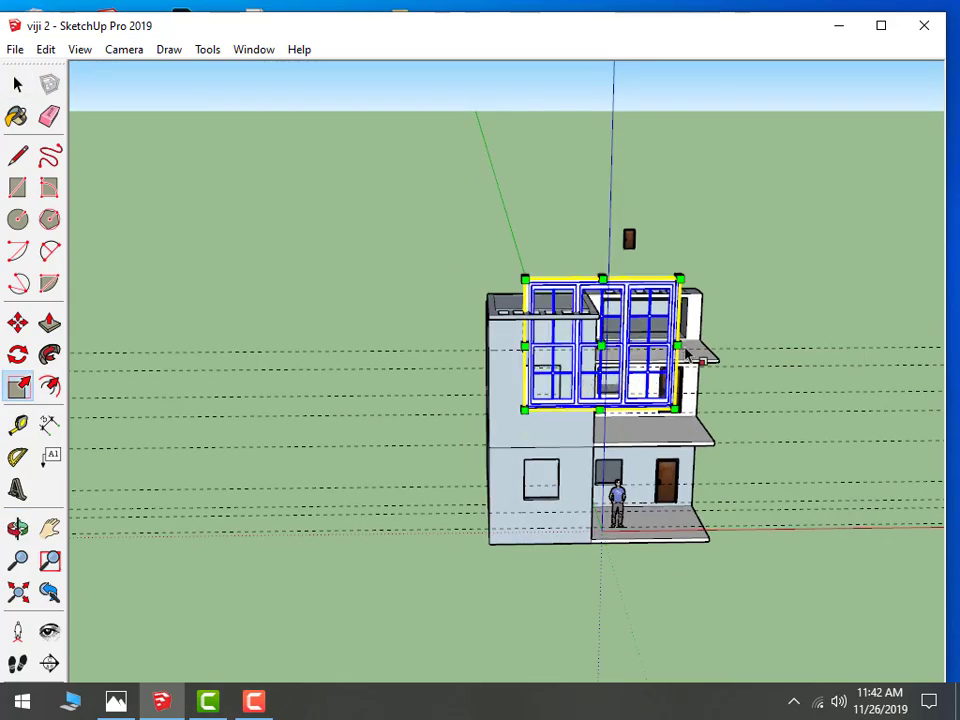
left_click_drag(686, 350, 563, 375)
scroll(545, 287, "up", 3)
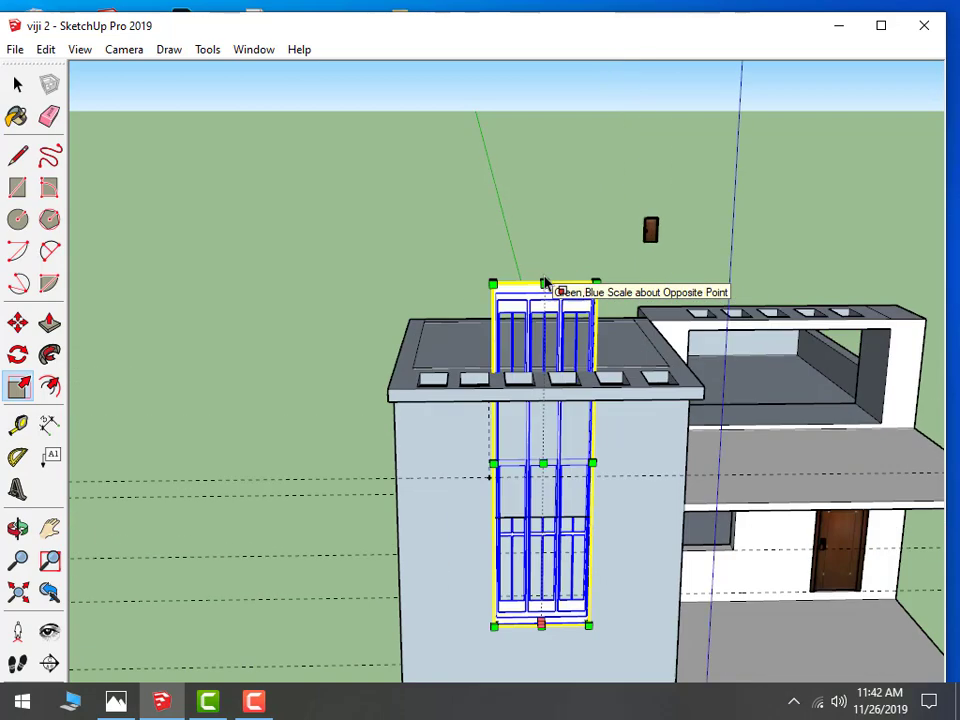
Shorten the tower window by dragging its top edge down
left_click_drag(548, 282, 543, 518)
middle_click_drag(568, 508, 621, 349)
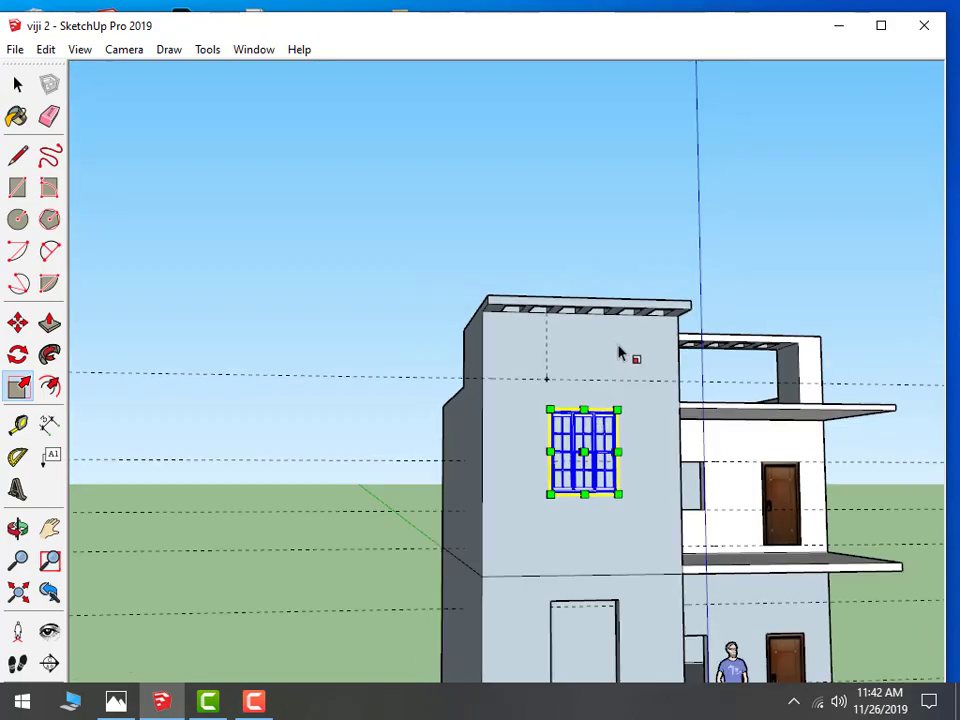
scroll(679, 371, "down", 2)
scroll(467, 516, "down", 2)
middle_click_drag(386, 459, 183, 380)
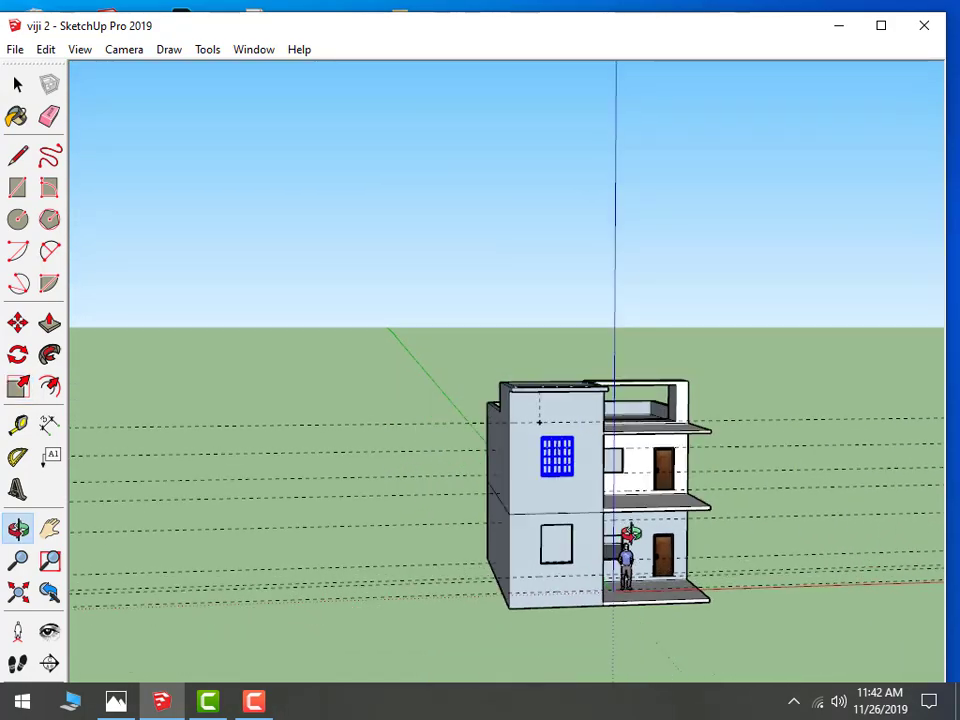
left_click(17, 322)
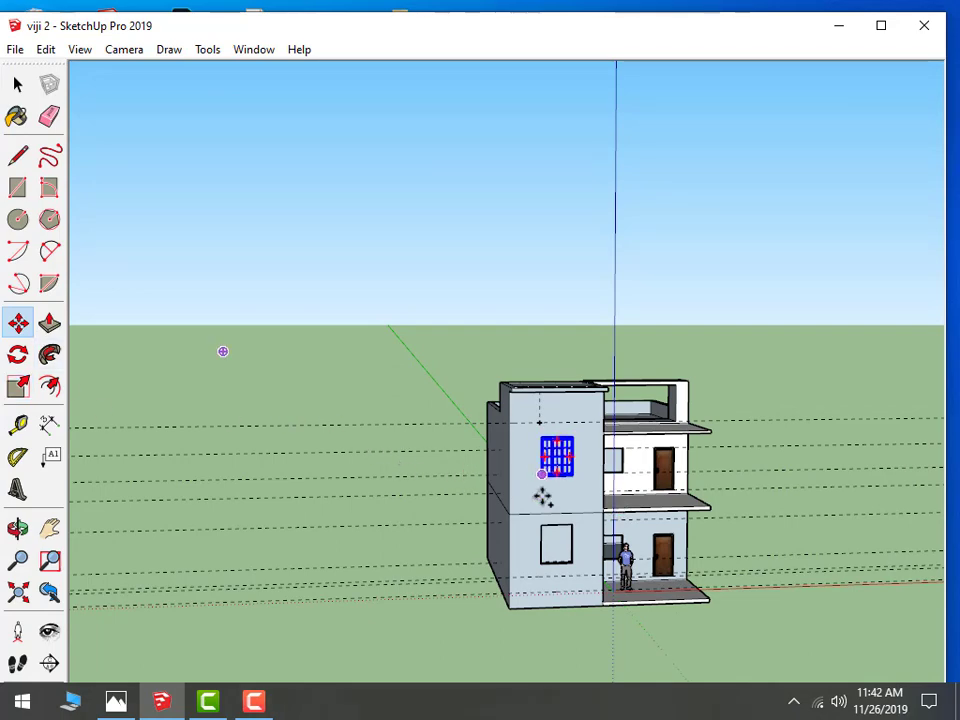
Copy the tower window to the ground-floor wall and onto the upper white wall
left_click_drag(542, 497, 551, 567, "ctrl")
left_click(545, 567)
mouse_move(548, 566)
middle_mouse_down()
mouse_move(696, 514)
mouse_move(508, 582)
middle_mouse_up()
left_click(512, 573, "ctrl")
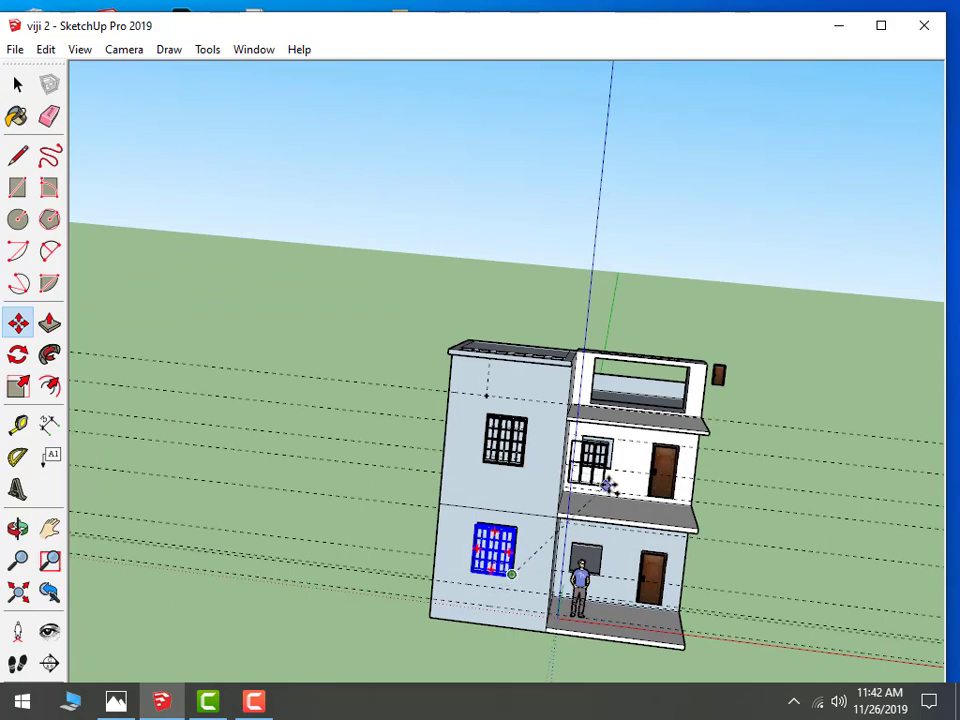
left_click(606, 464)
mouse_move(606, 464)
middle_mouse_down()
mouse_move(663, 365)
mouse_move(380, 400)
middle_mouse_up()
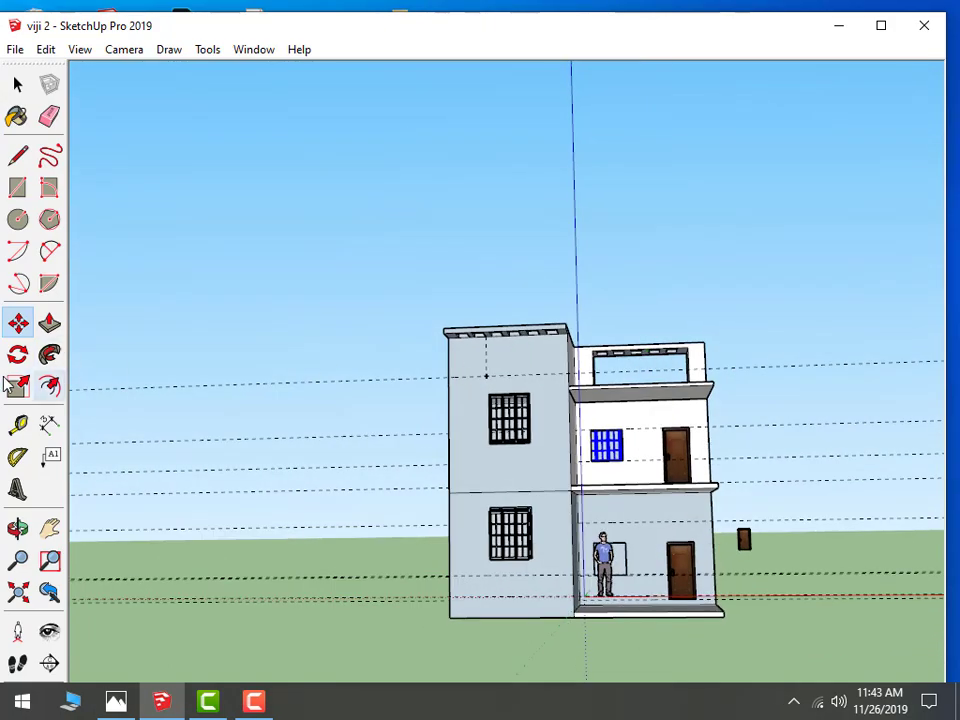
left_click(18, 387)
scroll(650, 445, "up", 2)
Narrow the copied window using its right and left side grips
scroll(664, 460, "up", 2)
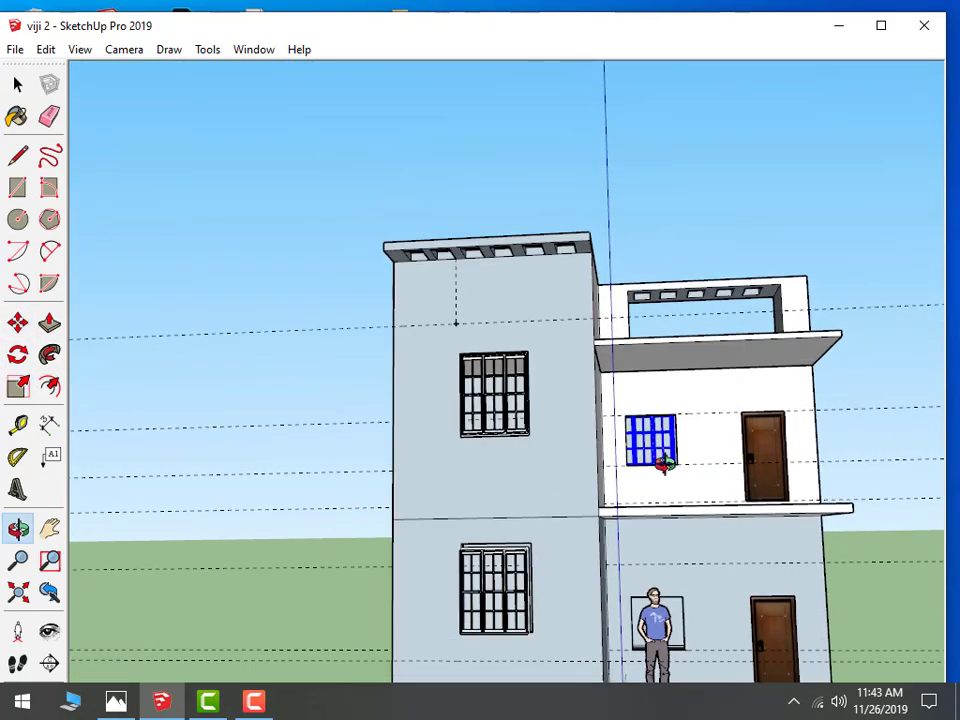
scroll(658, 515, "up", 2)
scroll(640, 487, "up", 1)
scroll(640, 487, "up", 2)
scroll(636, 476, "up", 2)
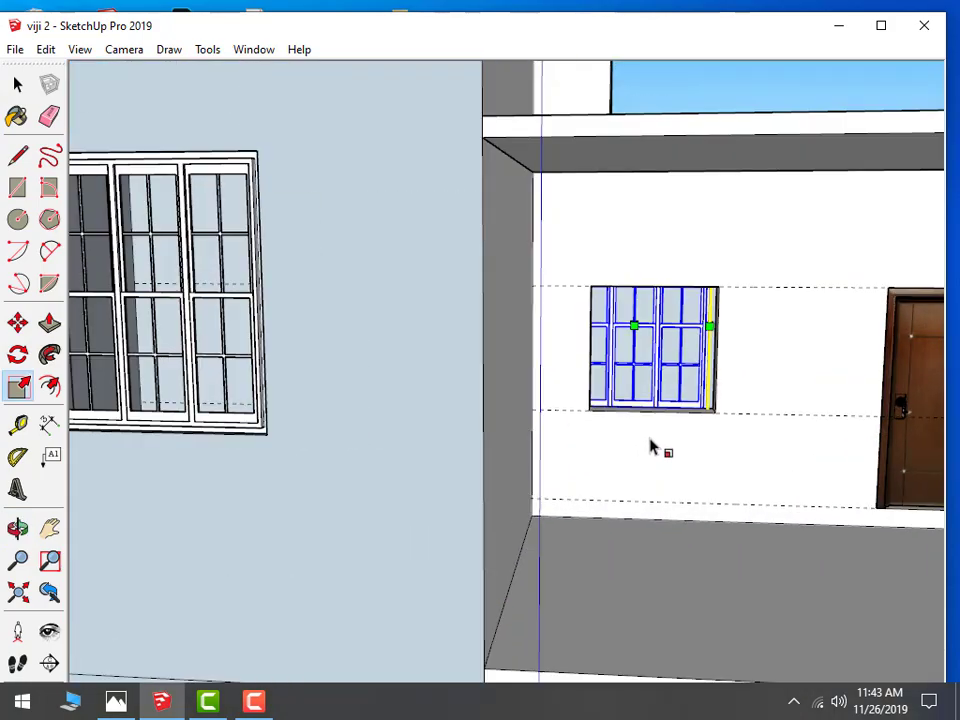
mouse_move(651, 448)
middle_mouse_down()
mouse_move(624, 414)
mouse_move(670, 352)
middle_mouse_up()
left_click_drag(719, 328, 729, 336)
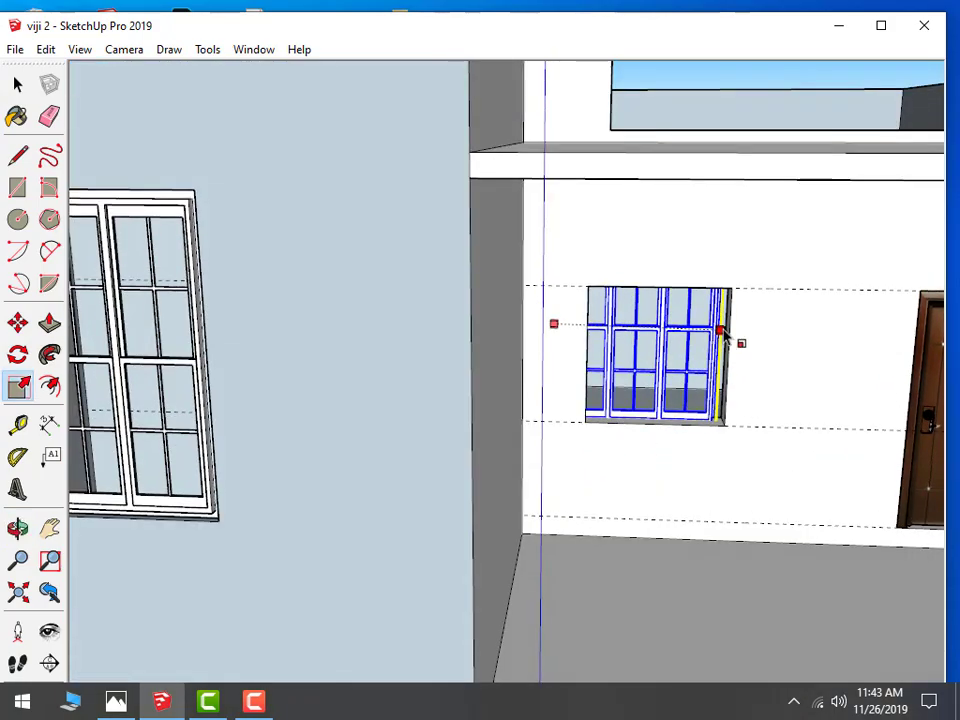
left_click(729, 336)
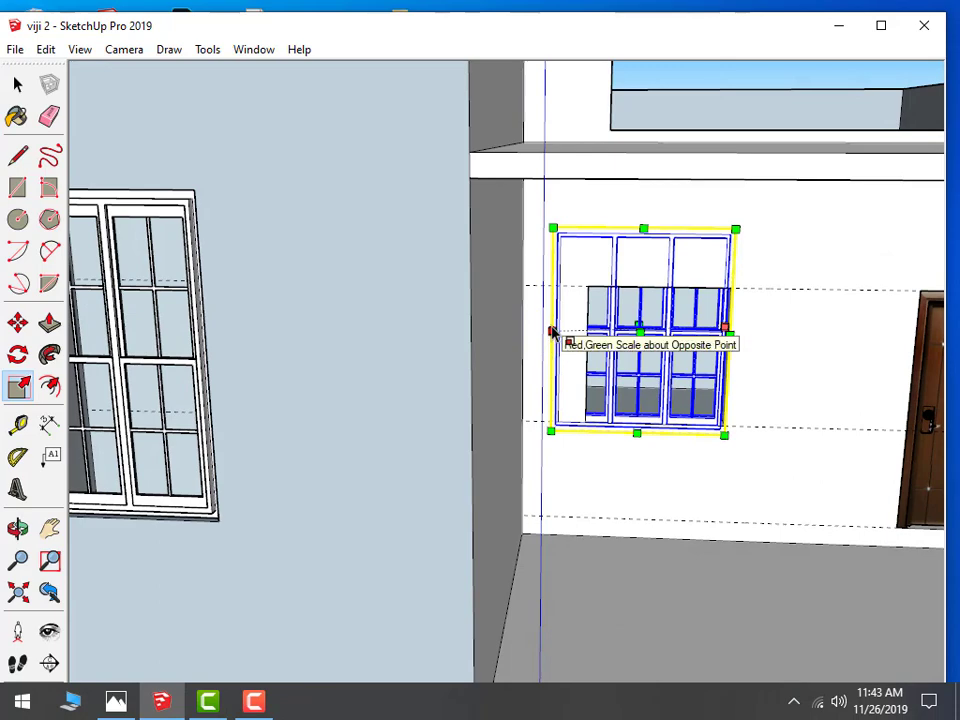
left_click_drag(551, 332, 585, 345)
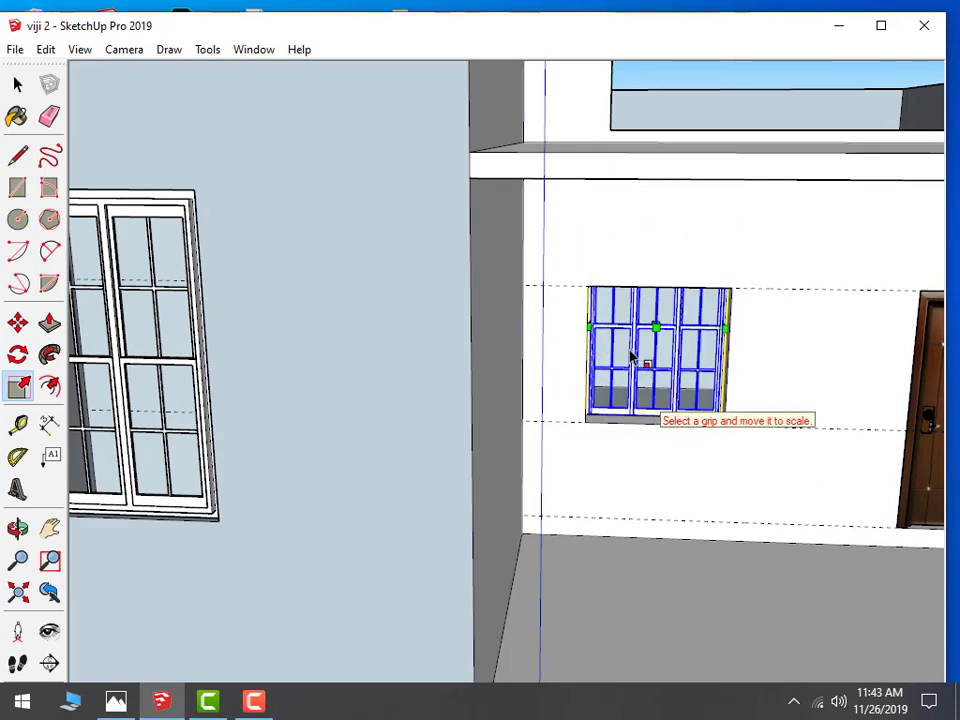
Lower the window's top edge and trim its left side to fit between the guide lines
mouse_move(654, 469)
middle_mouse_down()
mouse_move(610, 298)
mouse_move(622, 313)
middle_mouse_up()
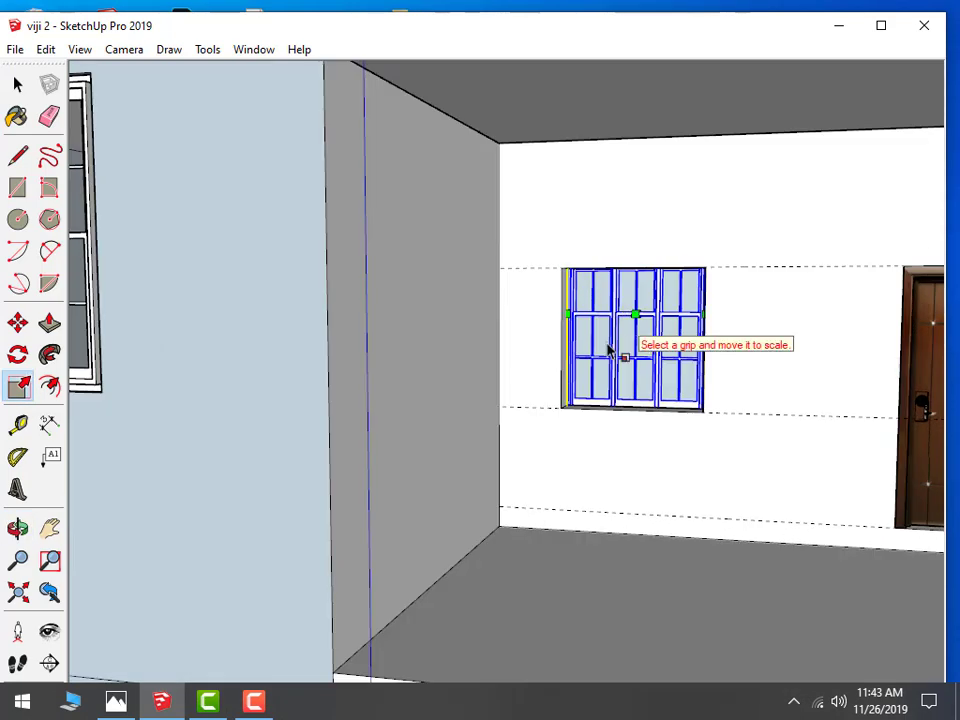
left_click_drag(610, 365, 560, 370)
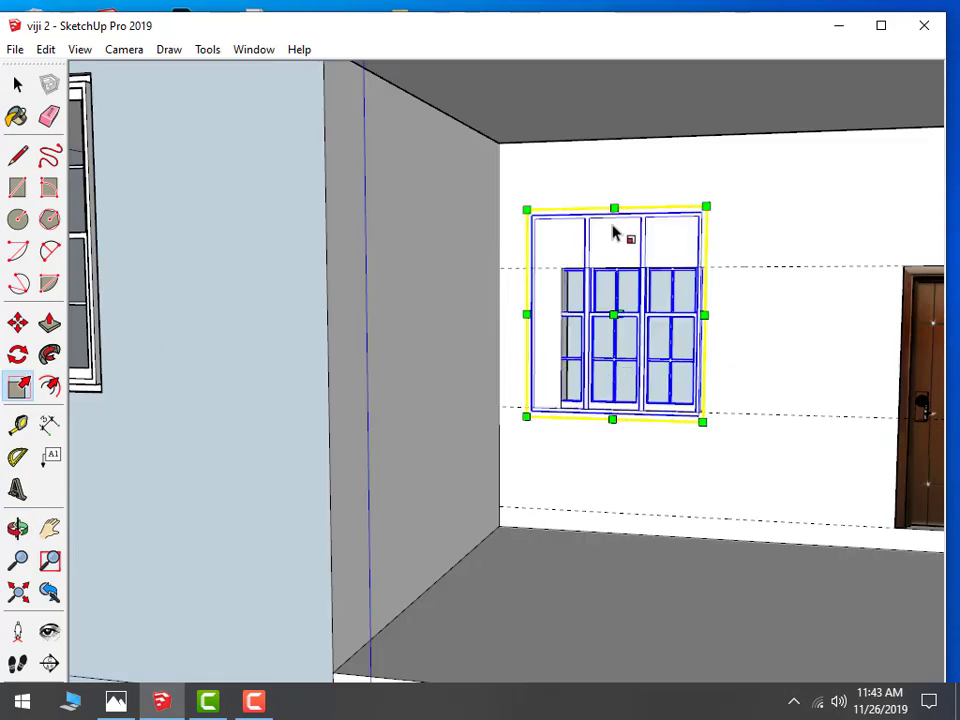
left_click_drag(614, 209, 626, 271)
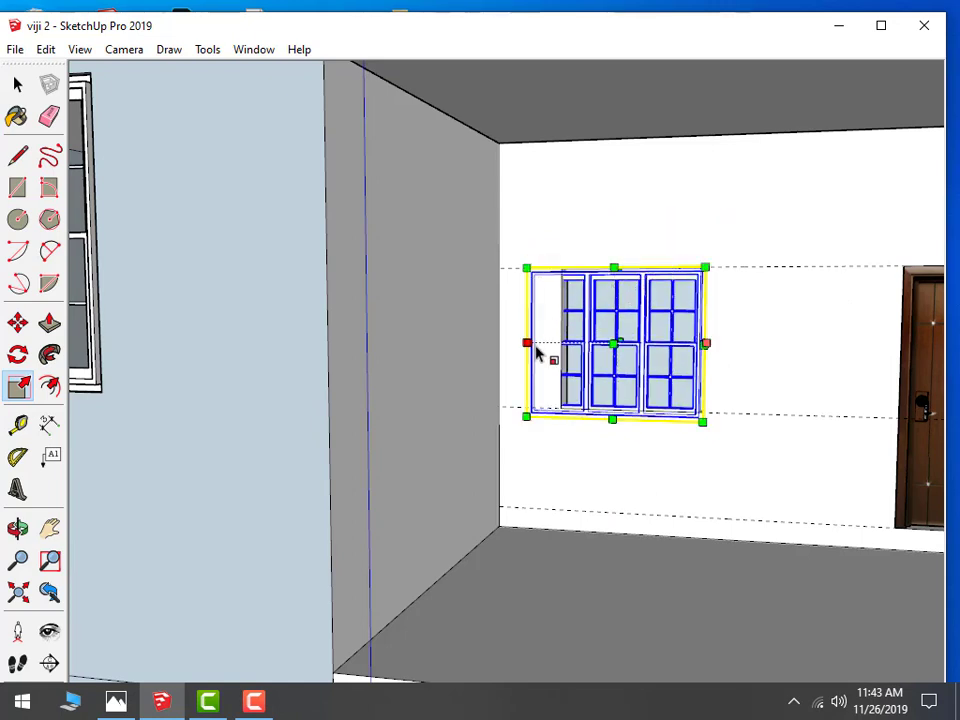
left_click_drag(537, 352, 560, 355)
scroll(611, 369, "down", 5)
scroll(602, 388, "down", 2)
Copy the resized window down onto the ground-floor porch wall
scroll(661, 395, "up", 2)
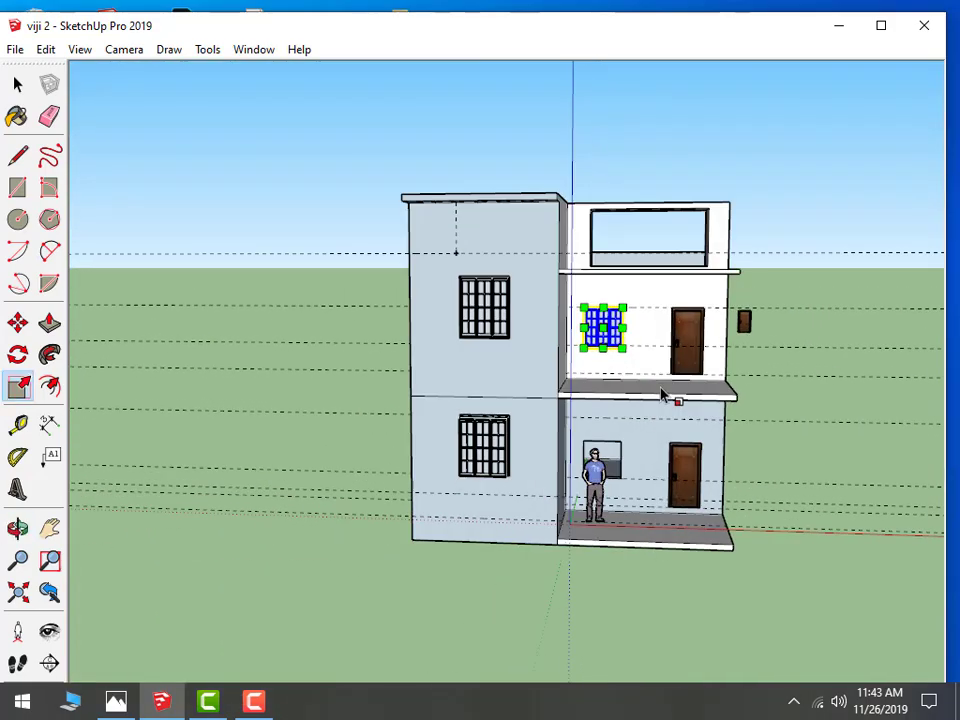
scroll(661, 395, "up", 2)
left_click(17, 322)
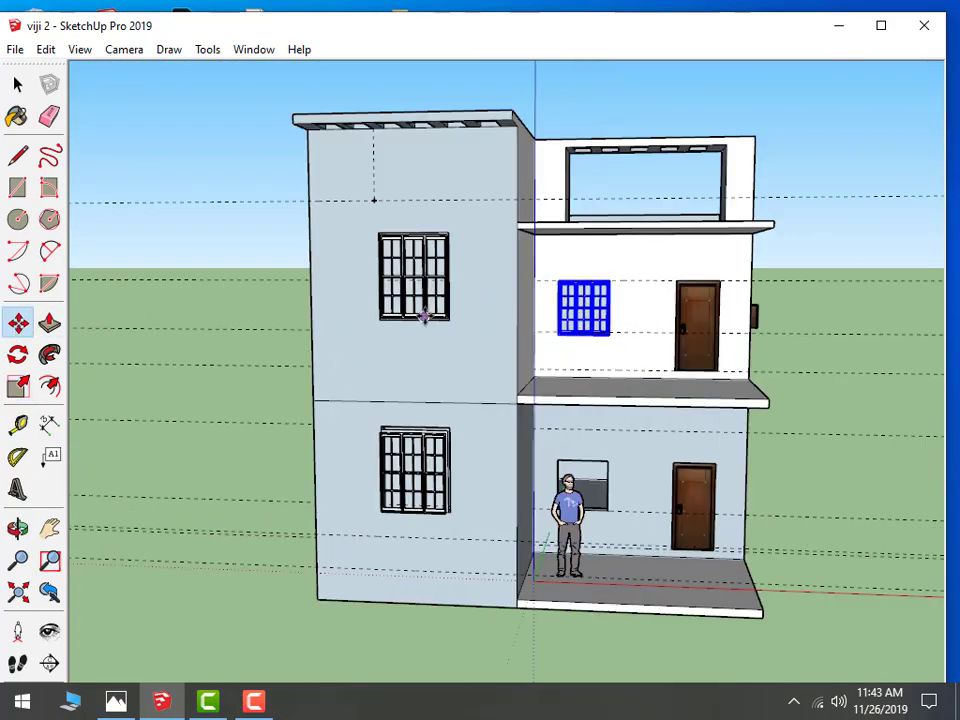
scroll(520, 325, "up", 2)
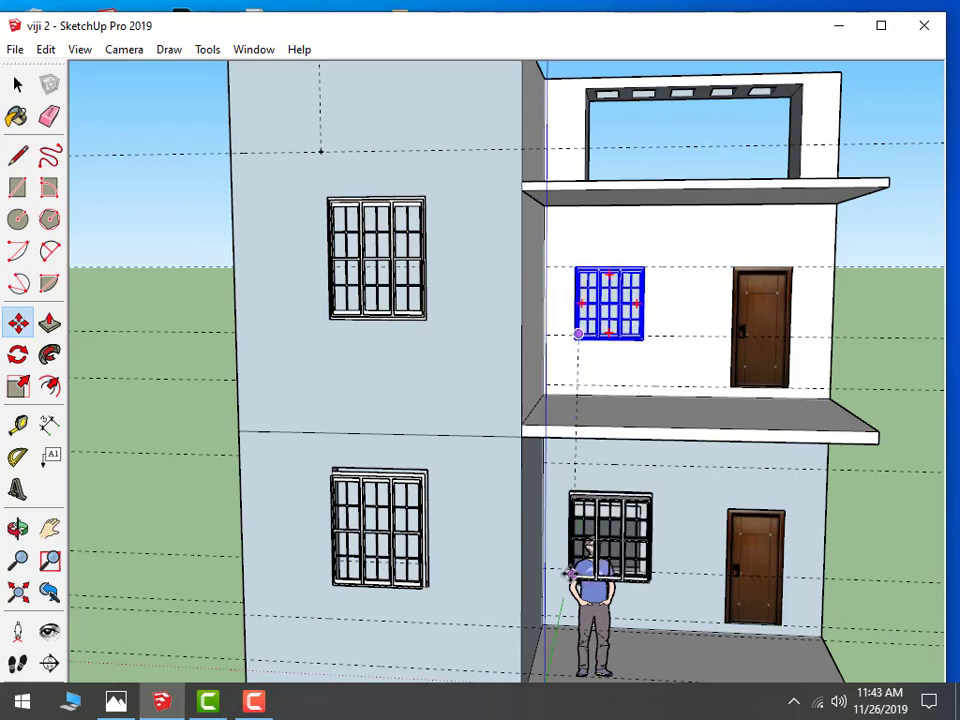
mouse_move(583, 568)
middle_mouse_down()
mouse_move(614, 604)
mouse_move(590, 575)
middle_mouse_up()
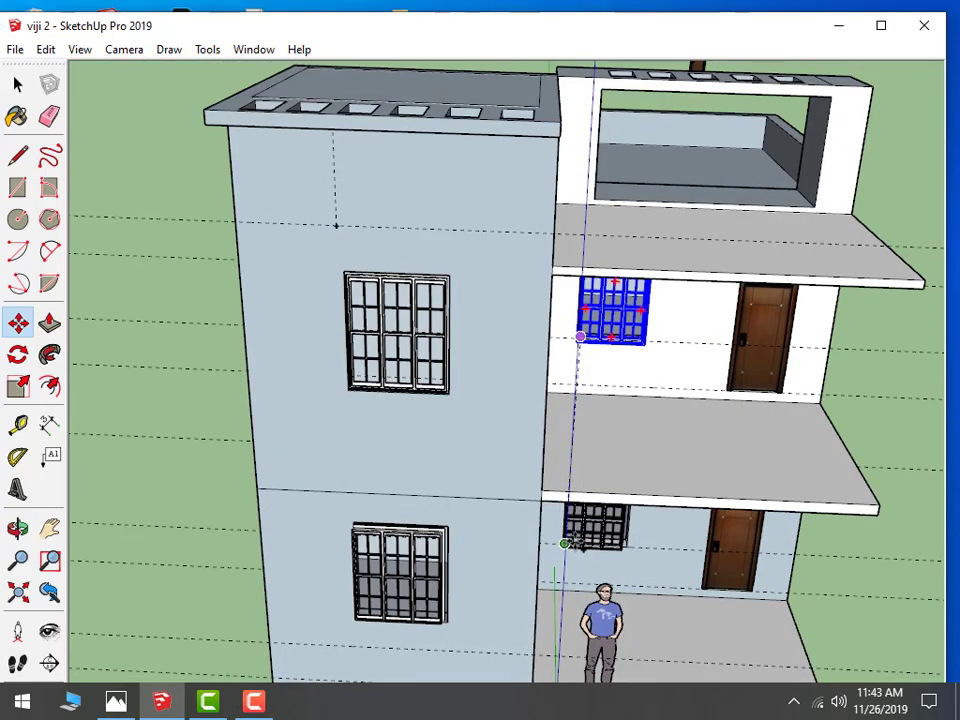
left_click(568, 543)
Pick the upper window's corner for another copy, then return to Select
middle_click_drag(686, 561, 677, 422)
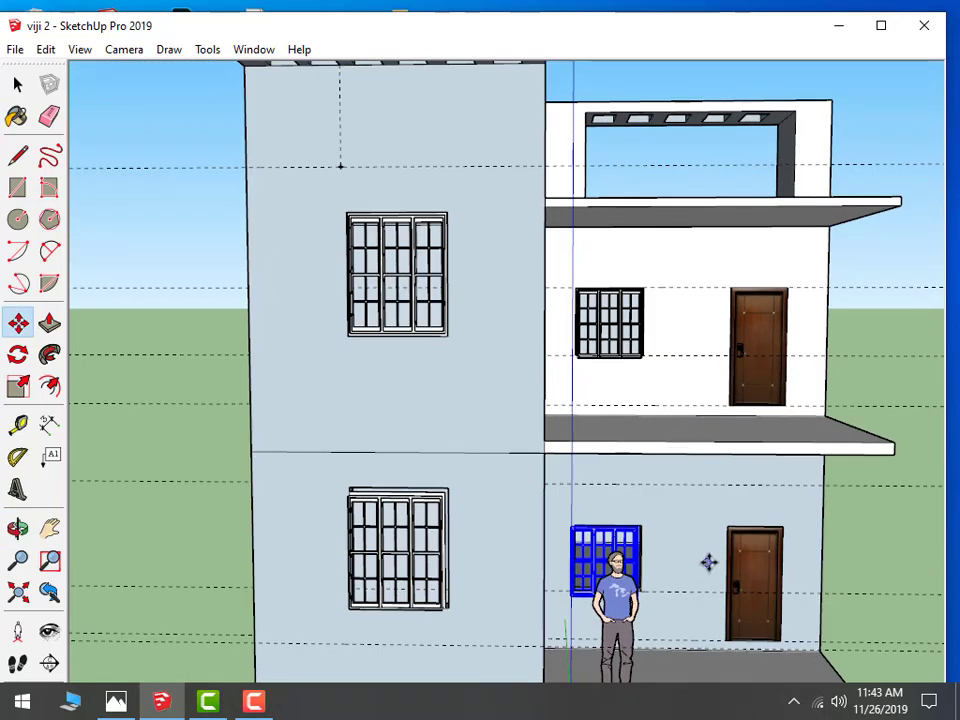
scroll(662, 555, "up", 3)
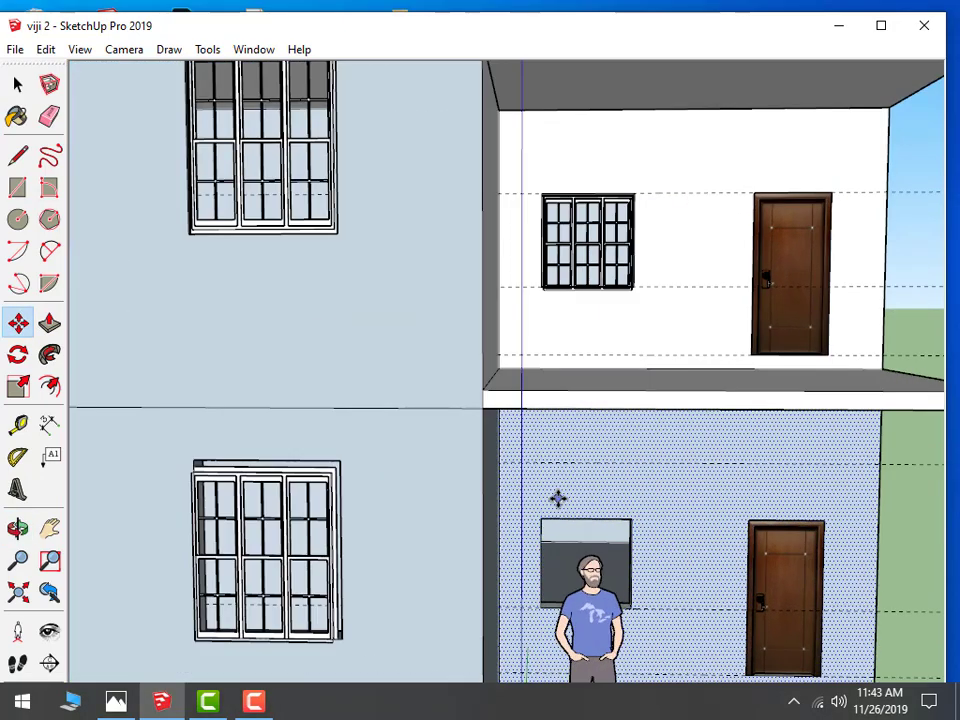
middle_click_drag(558, 498, 643, 523)
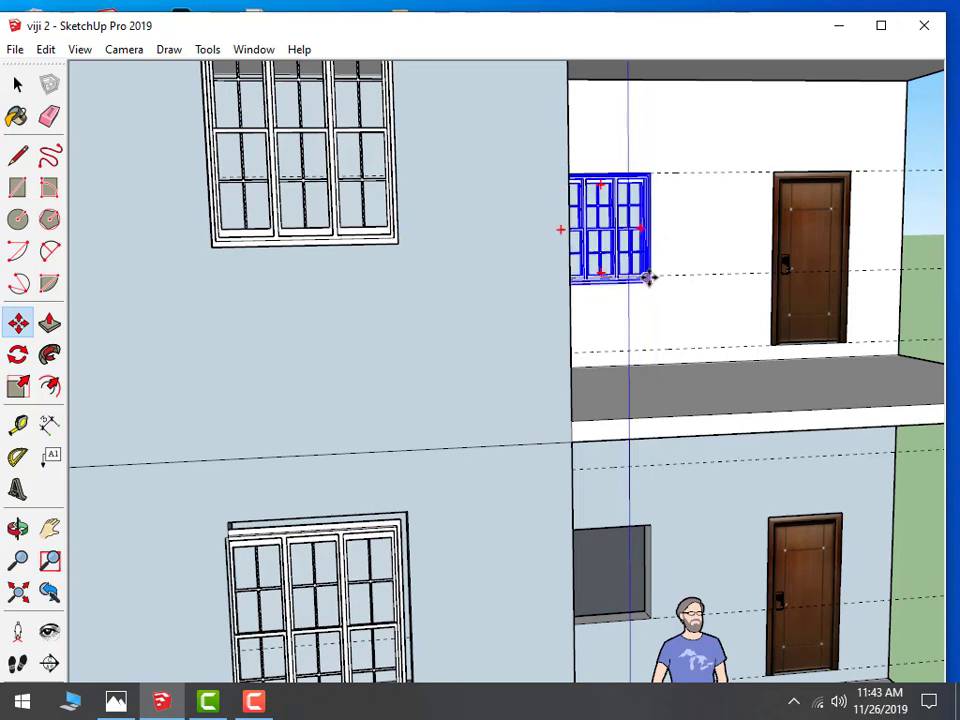
left_click(648, 278)
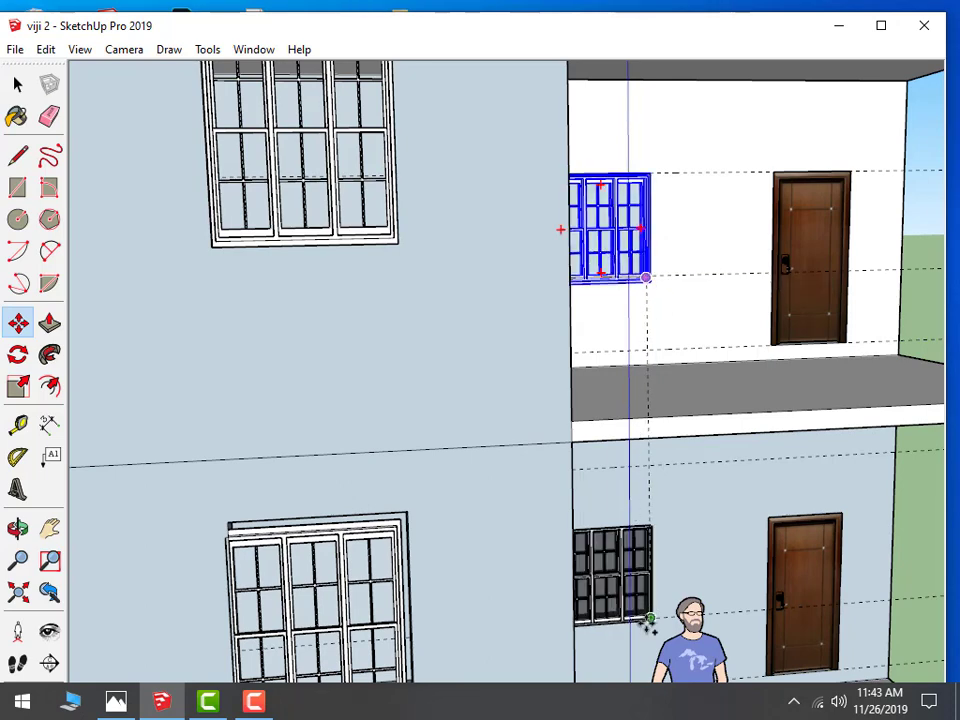
scroll(686, 516, "down", 2)
scroll(827, 420, "down", 4)
scroll(752, 450, "down", 3)
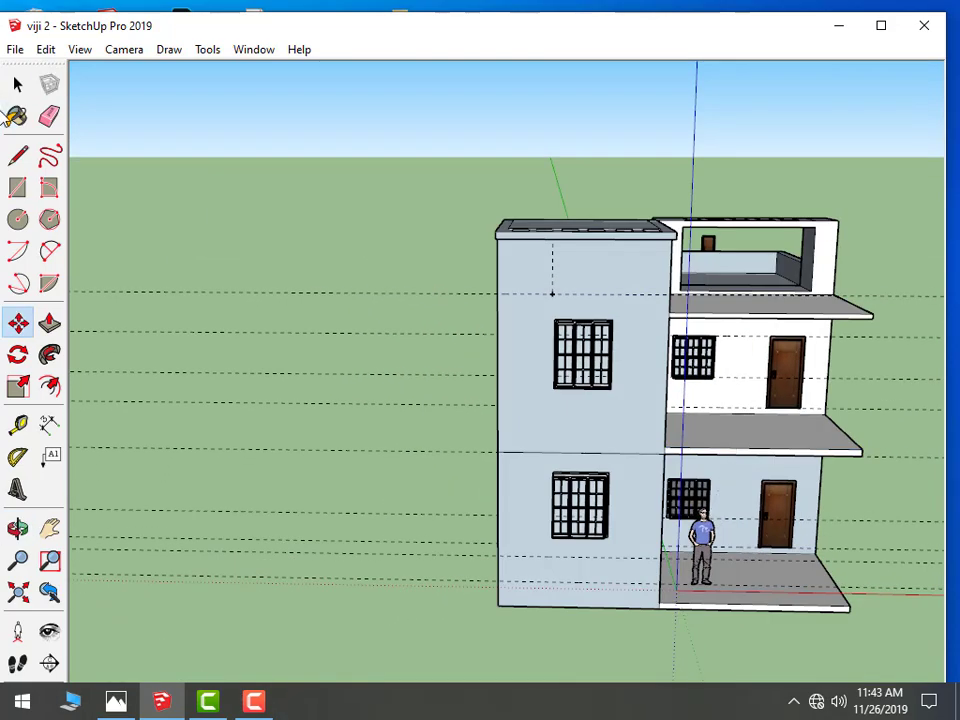
left_click(16, 86)
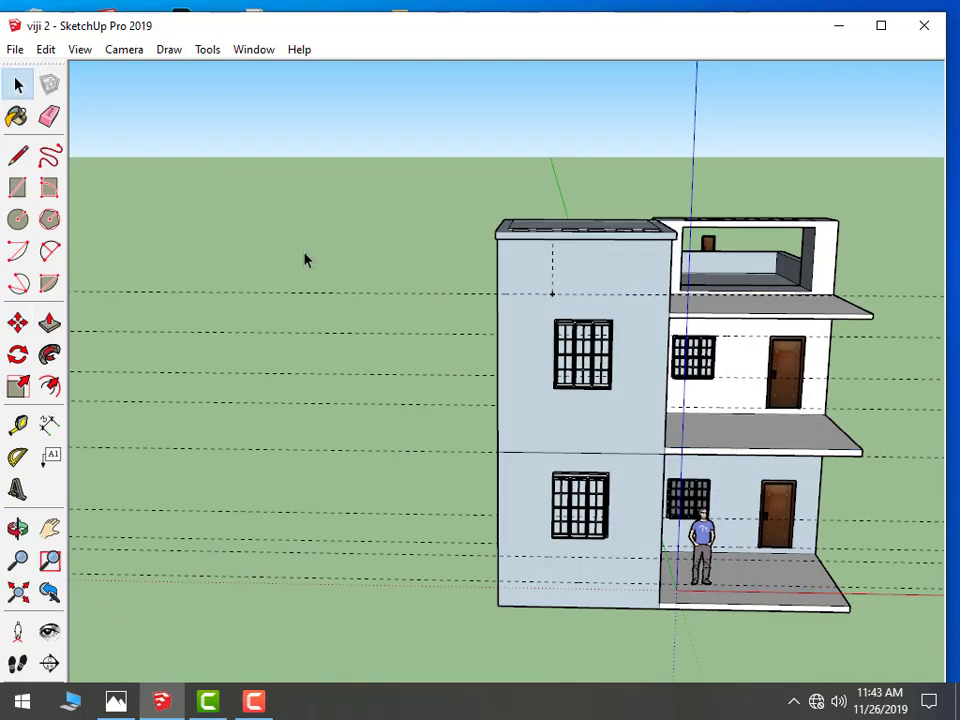
Orbit and zoom around the house until the tower's ground-floor window wall faces the viewer
scroll(306, 260, "down", 3)
middle_click_drag(287, 328, 568, 321)
scroll(588, 290, "up", 2)
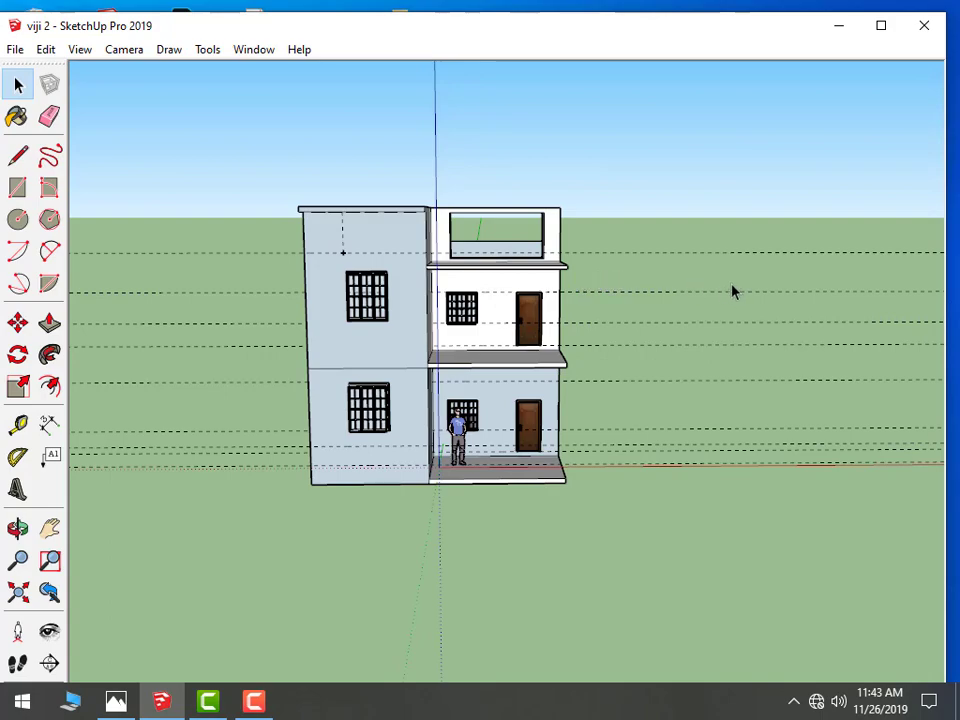
scroll(668, 316, "down", 3)
scroll(630, 366, "up", 2)
scroll(630, 366, "up", 1)
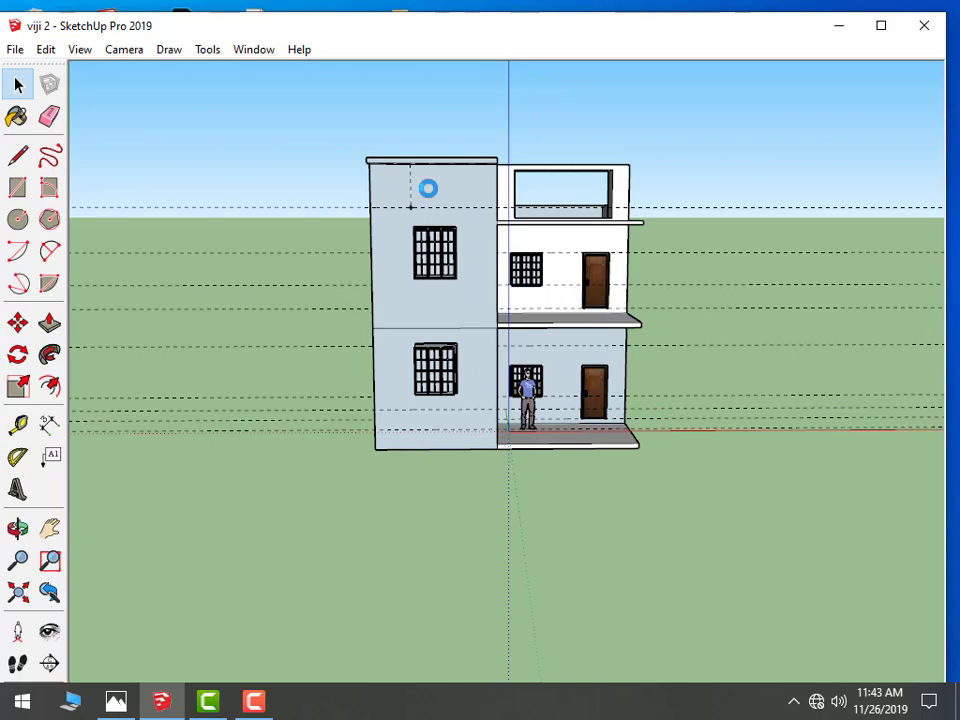
scroll(413, 304, "up", 1)
scroll(400, 302, "up", 2)
scroll(401, 303, "up", 1)
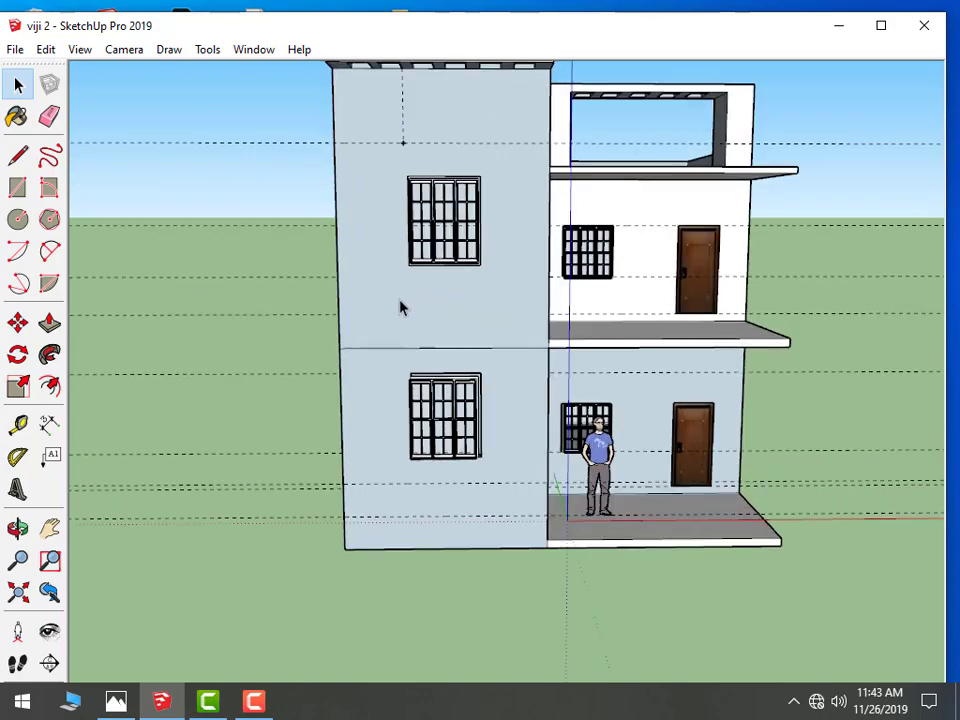
middle_click_drag(293, 155, 337, 194)
middle_click_drag(427, 238, 386, 260)
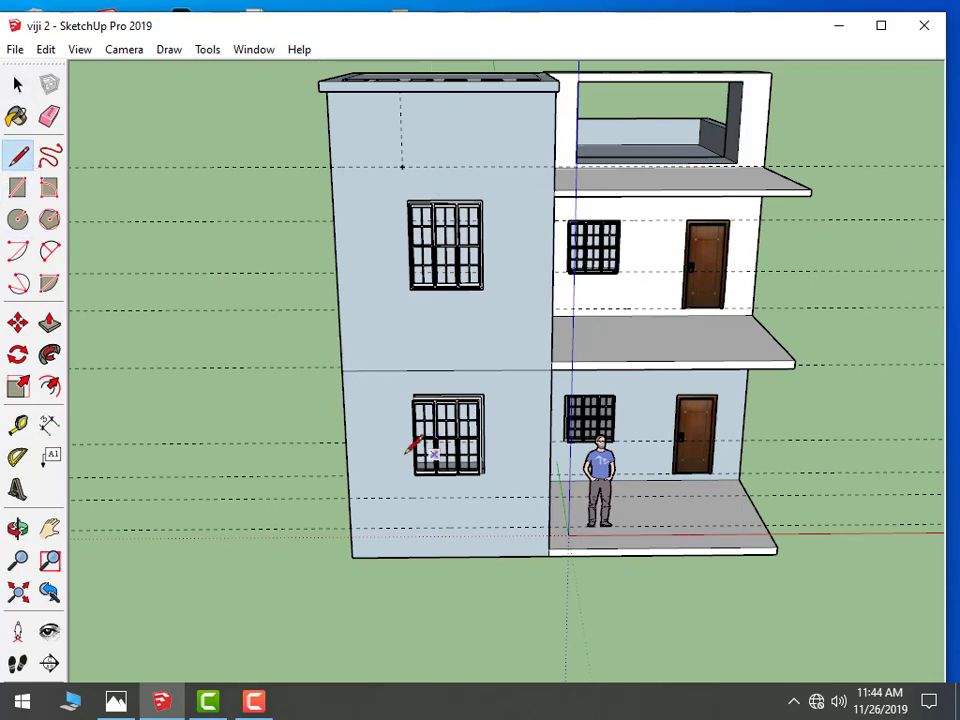
mouse_move(416, 447)
middle_mouse_down()
mouse_move(428, 428)
mouse_move(525, 542)
mouse_move(553, 446)
middle_mouse_up()
scroll(430, 425, "up", 3)
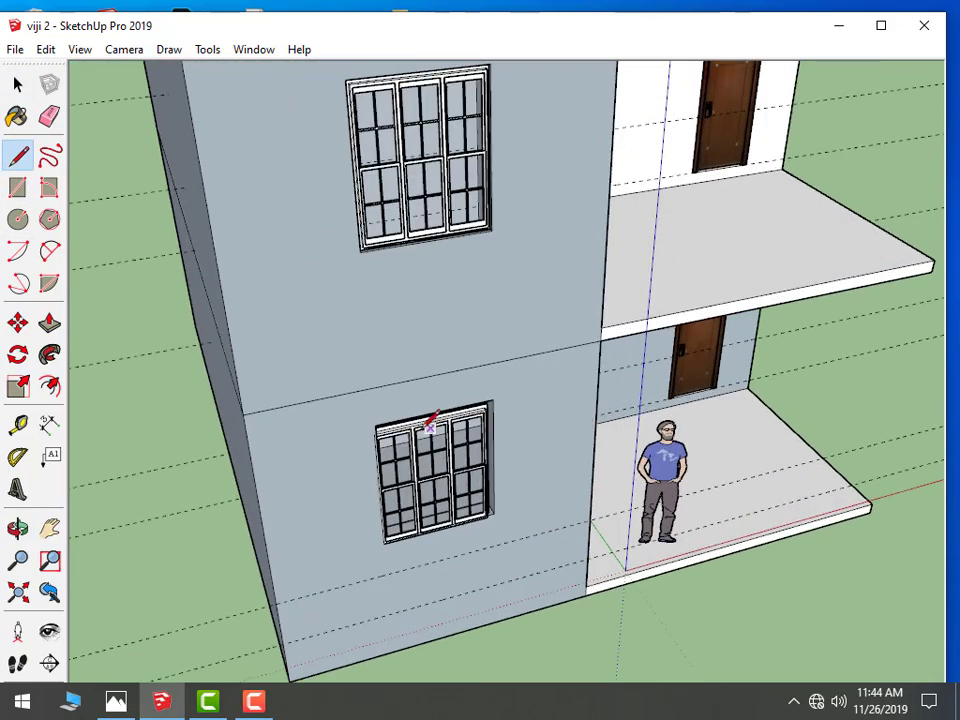
mouse_move(430, 425)
middle_mouse_down()
mouse_move(536, 439)
mouse_move(461, 418)
mouse_move(275, 333)
middle_mouse_up()
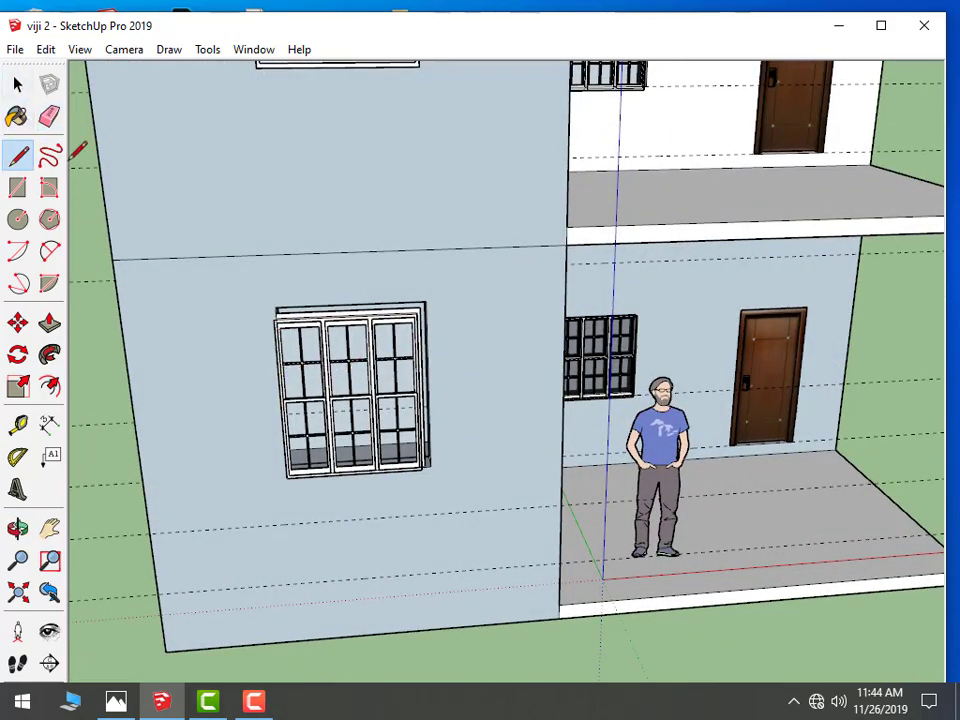
Move the lower tower window into place below the upper-storey window
key("m")
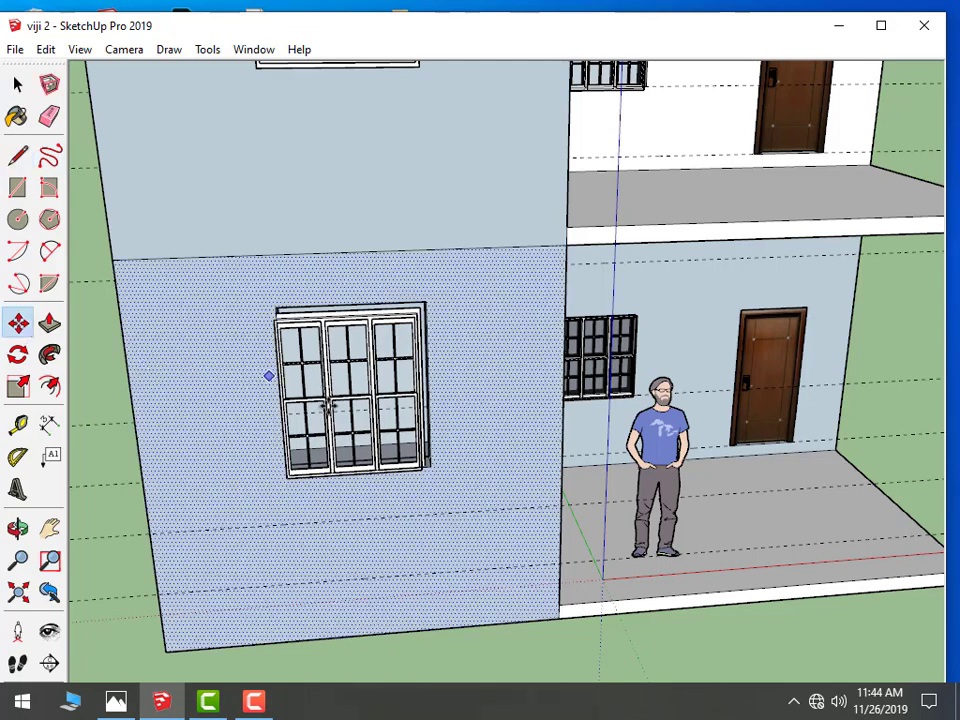
mouse_move(327, 408)
left_mouse_down()
mouse_move(356, 418)
mouse_move(359, 430)
left_mouse_up()
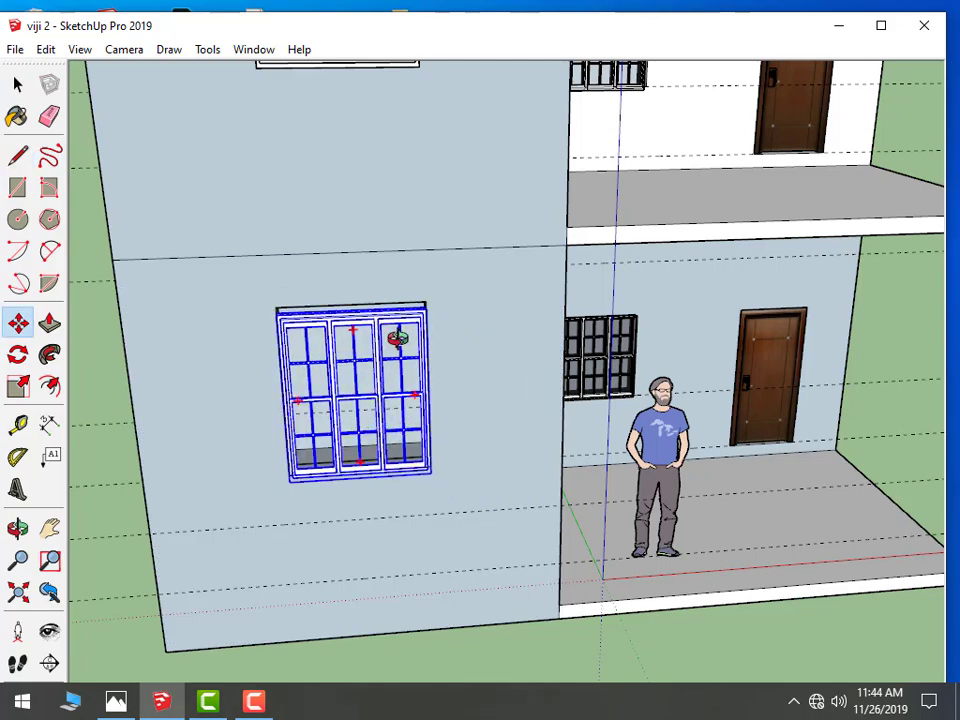
middle_click_drag(397, 338, 432, 340)
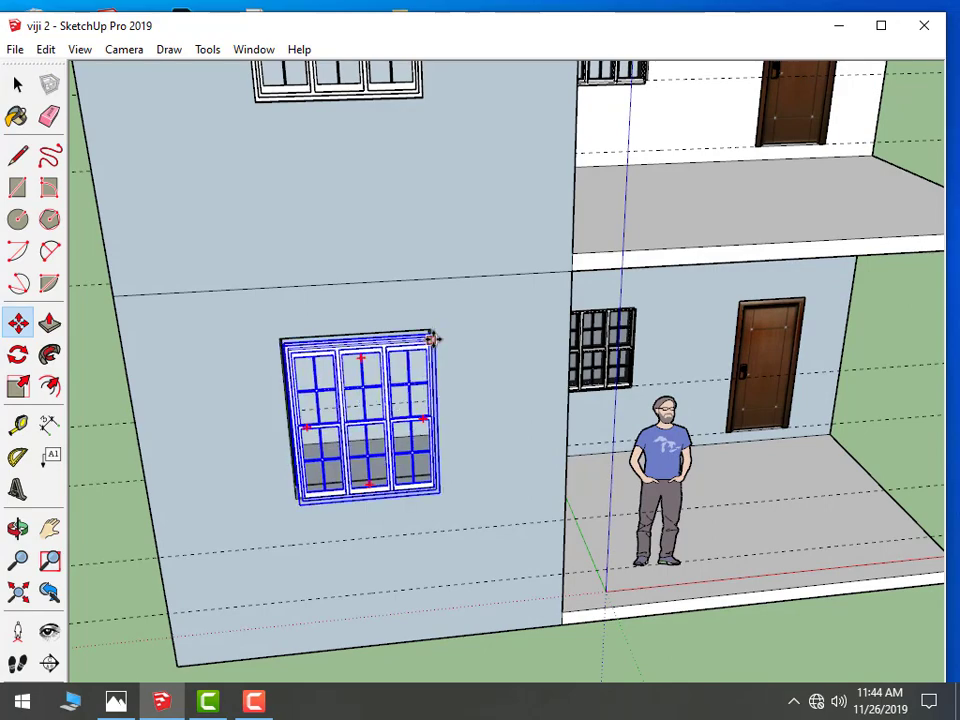
middle_click_drag(432, 340, 330, 333)
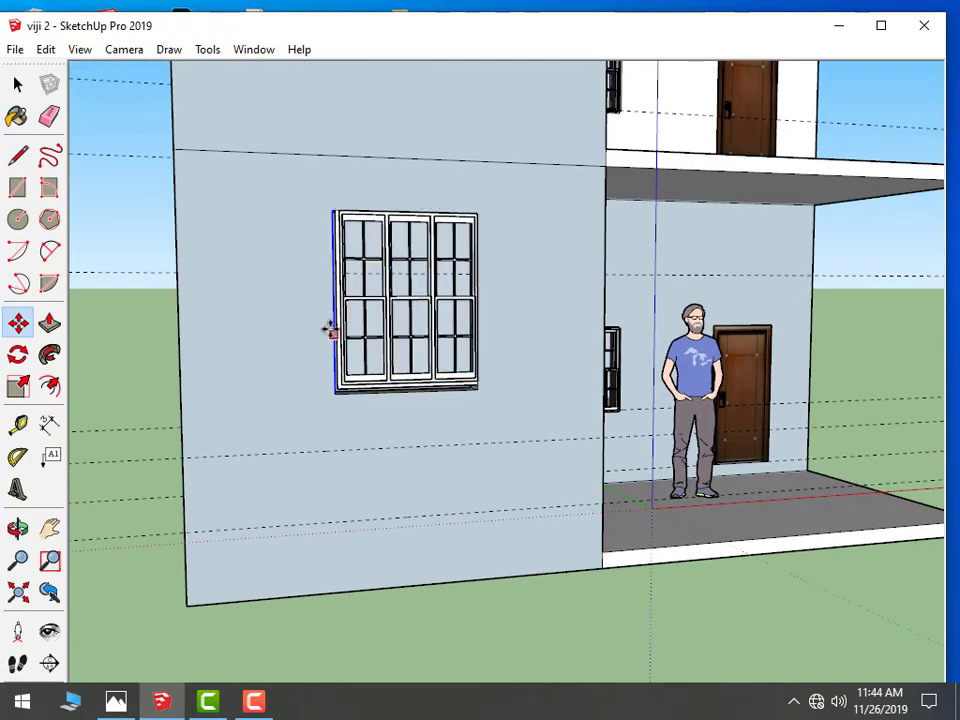
scroll(373, 392, "up", 3)
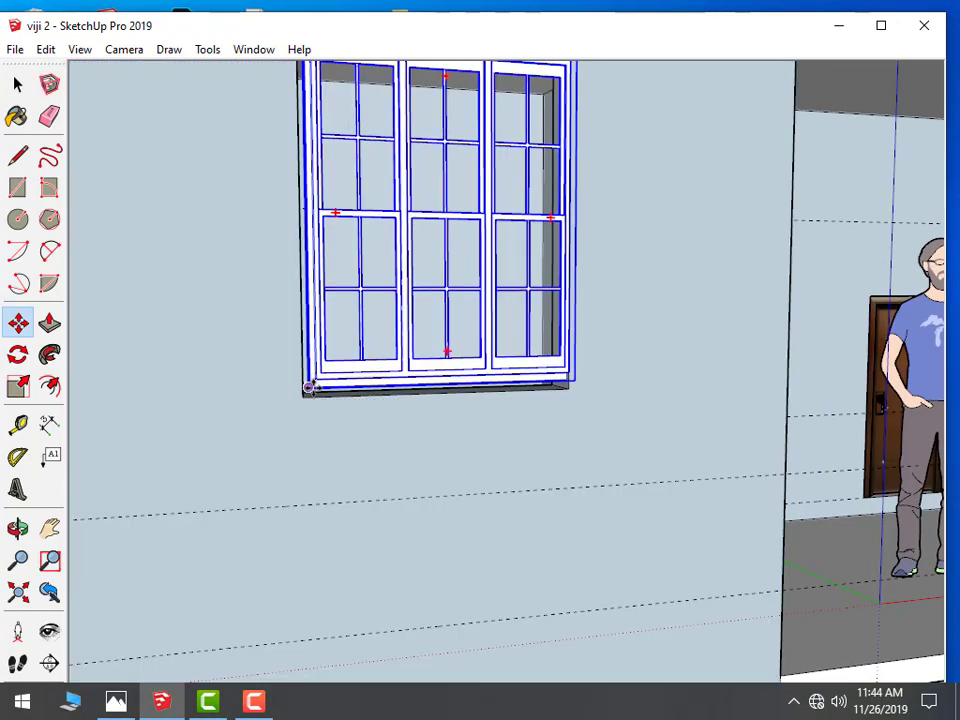
scroll(414, 364, "down", 4)
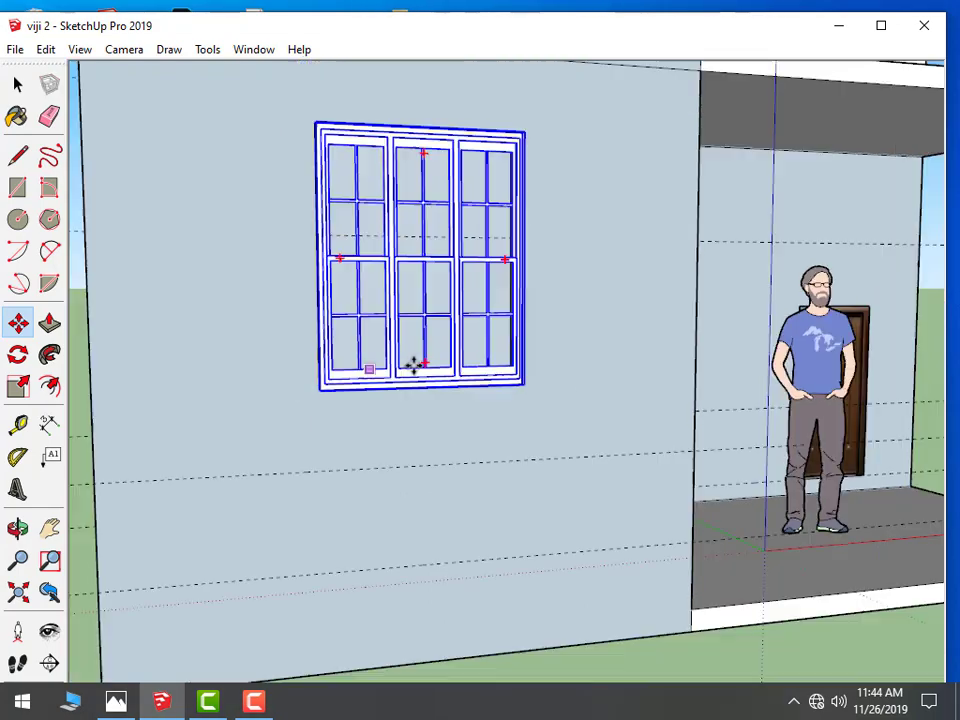
scroll(432, 352, "down", 2)
middle_click_drag(432, 352, 48, 108)
key("space")
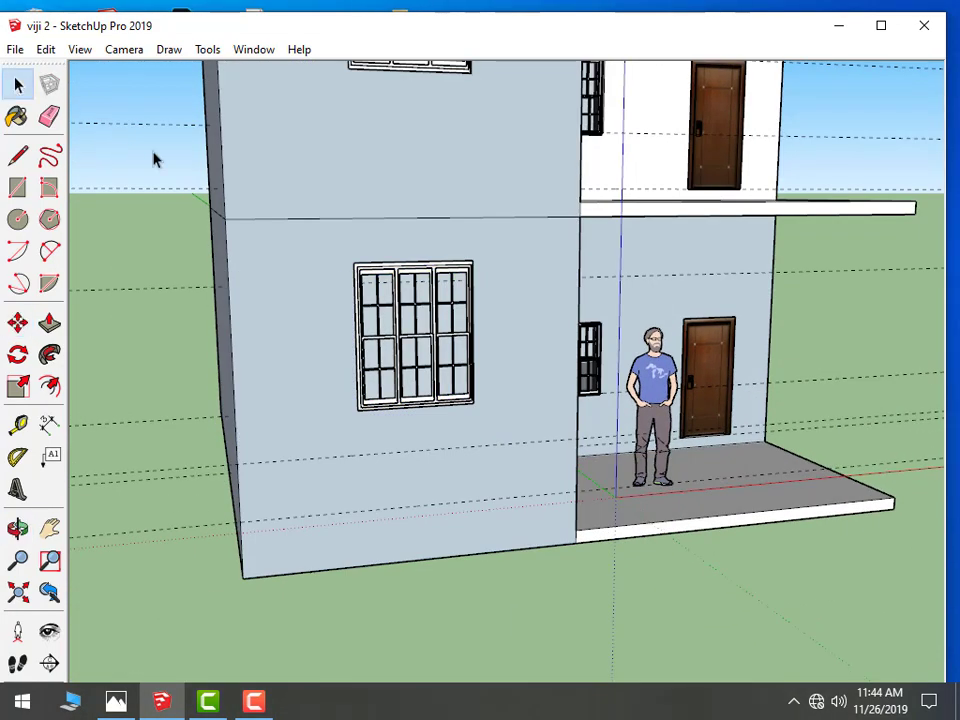
mouse_move(154, 156)
middle_mouse_down()
mouse_move(195, 176)
mouse_move(156, 191)
middle_mouse_up()
Start the frame outline with a line from the window corner down to the tower base
left_click(17, 157)
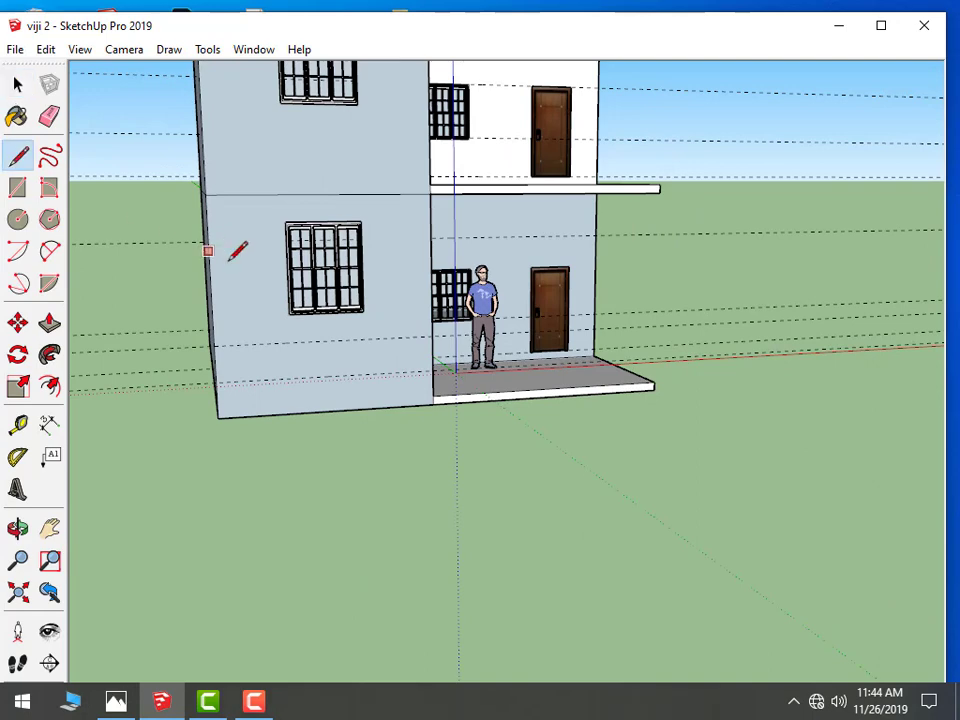
scroll(300, 290, "up", 2)
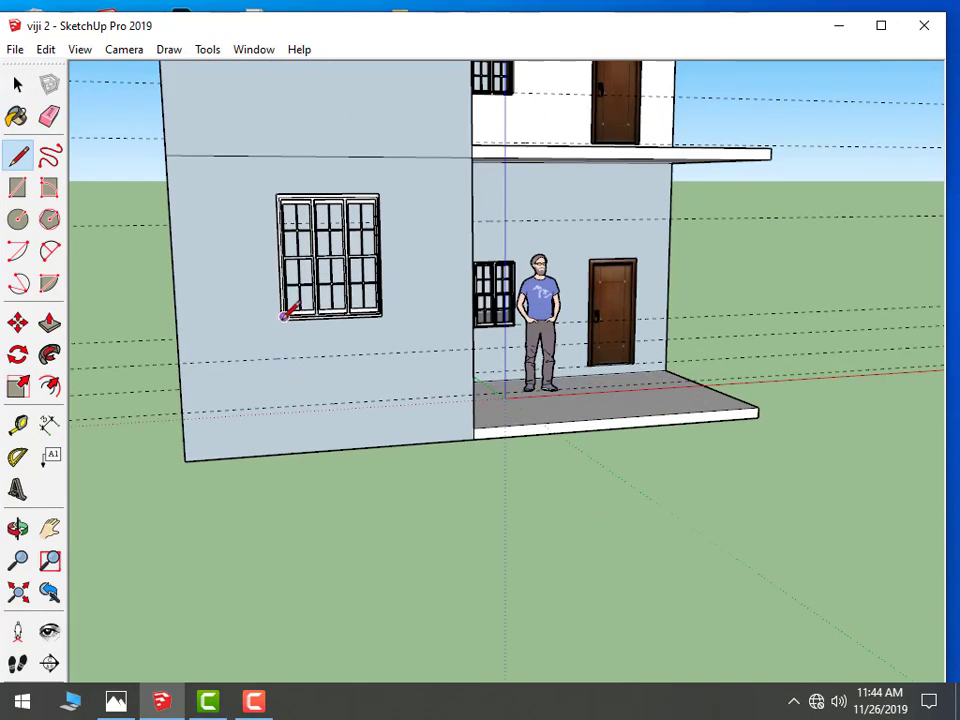
left_click(287, 453)
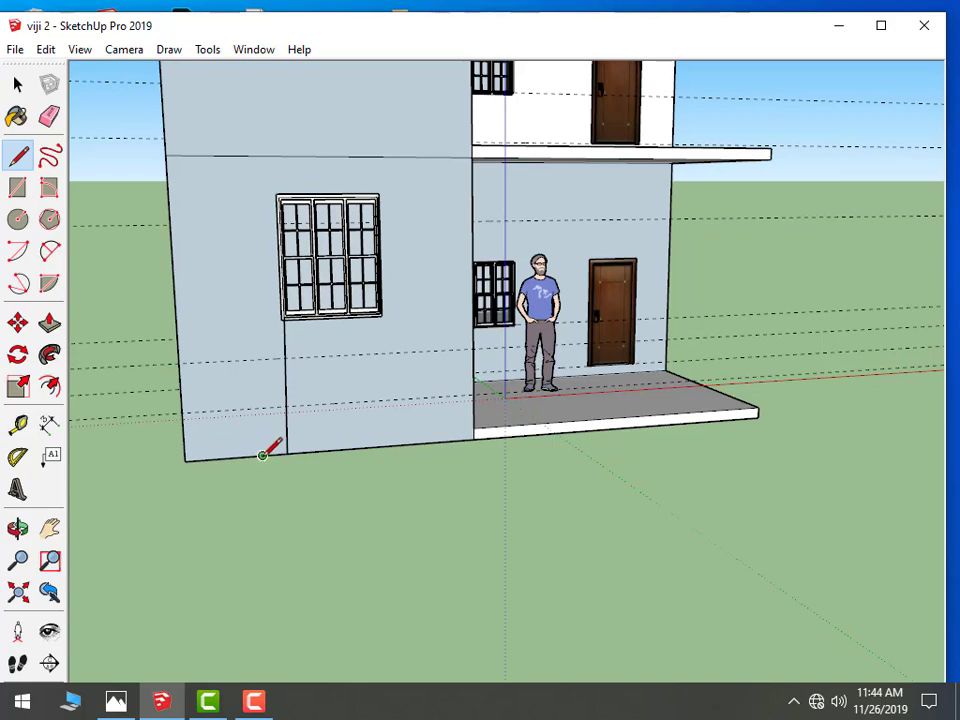
scroll(240, 150, "down", 2)
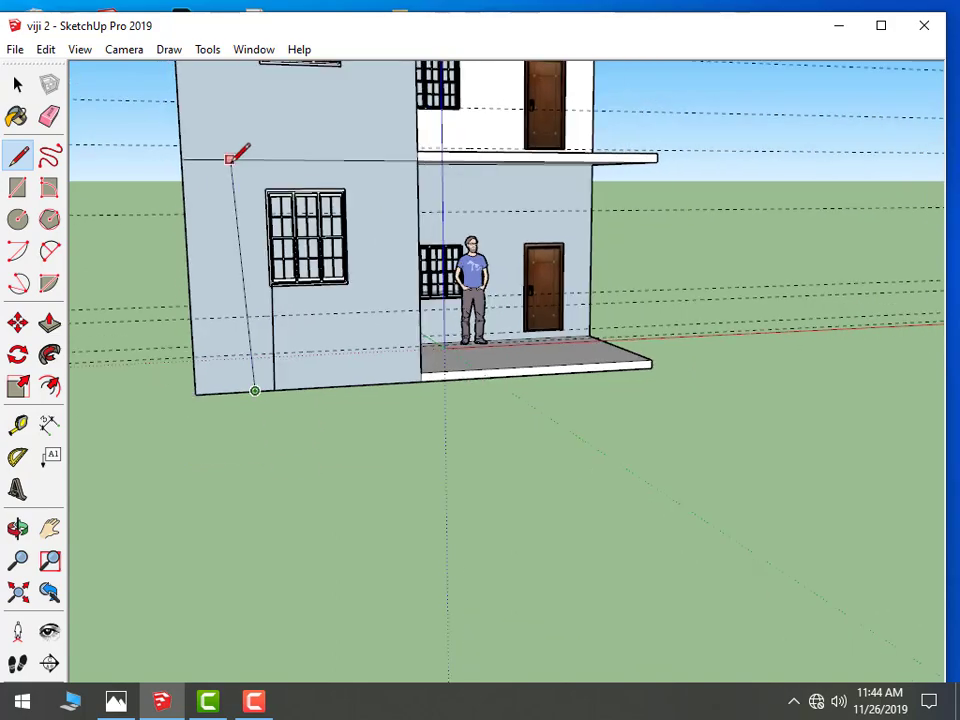
mouse_move(240, 150)
middle_mouse_down()
mouse_move(255, 339)
mouse_move(214, 185)
middle_mouse_up()
scroll(204, 108, "down", 1)
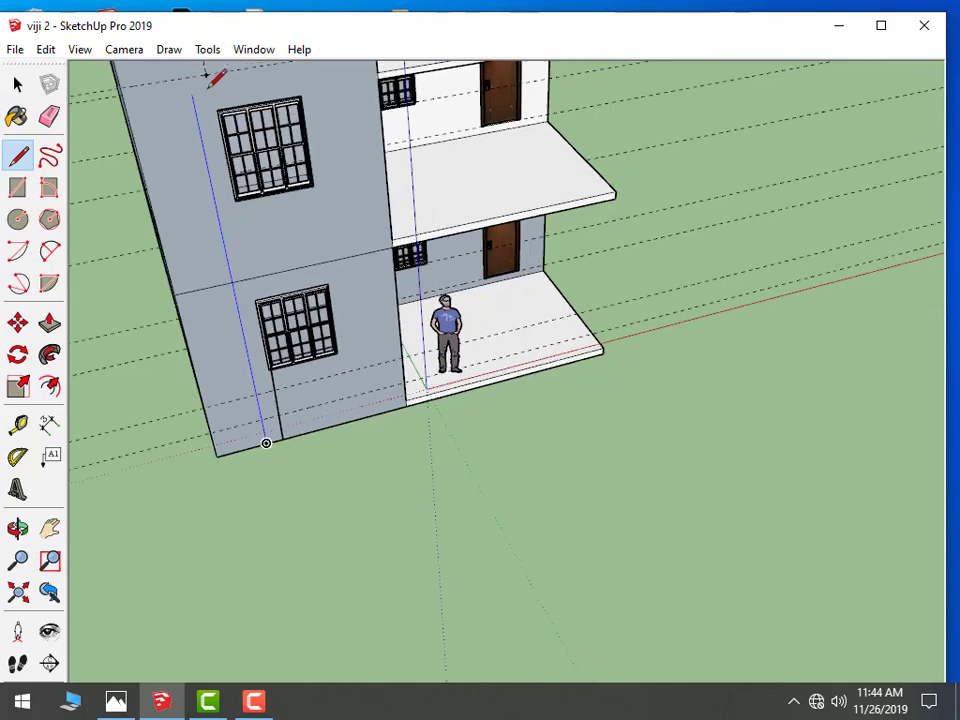
scroll(280, 66, "down", 2)
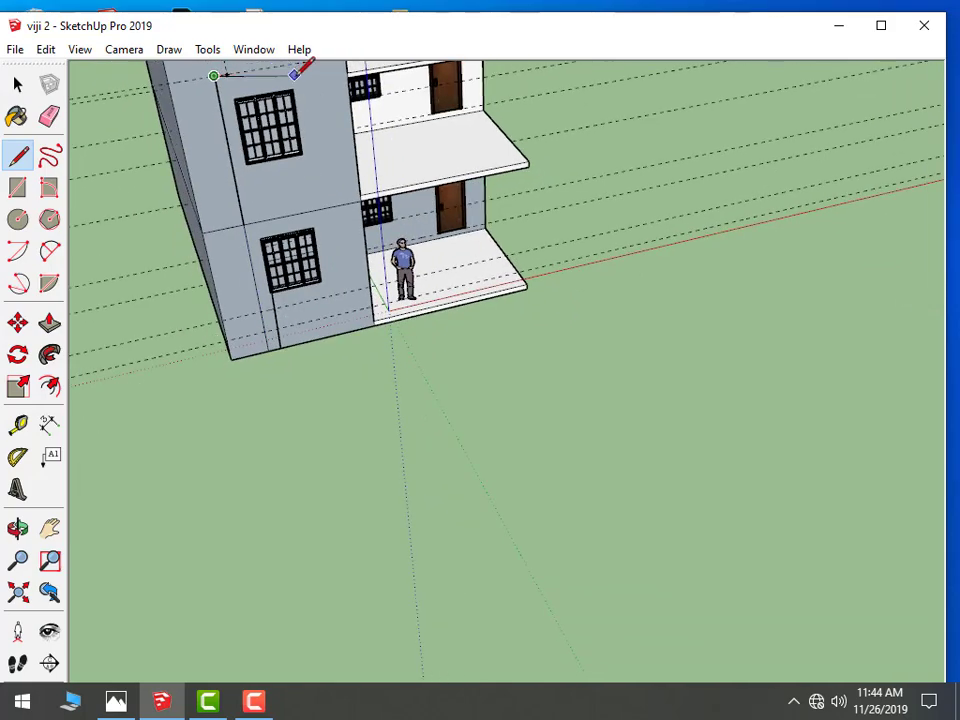
scroll(304, 66, "down", 1)
mouse_move(321, 90)
middle_mouse_down()
mouse_move(386, 124)
mouse_move(490, 70)
middle_mouse_up()
scroll(480, 73, "down", 2)
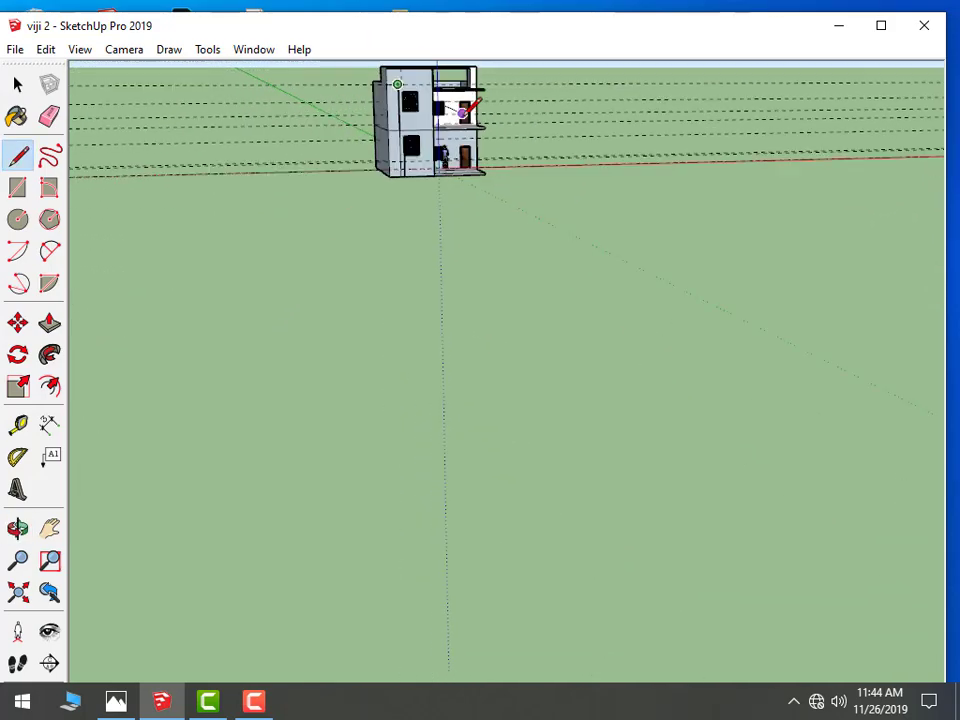
scroll(420, 66, "up", 1)
left_click(22, 592)
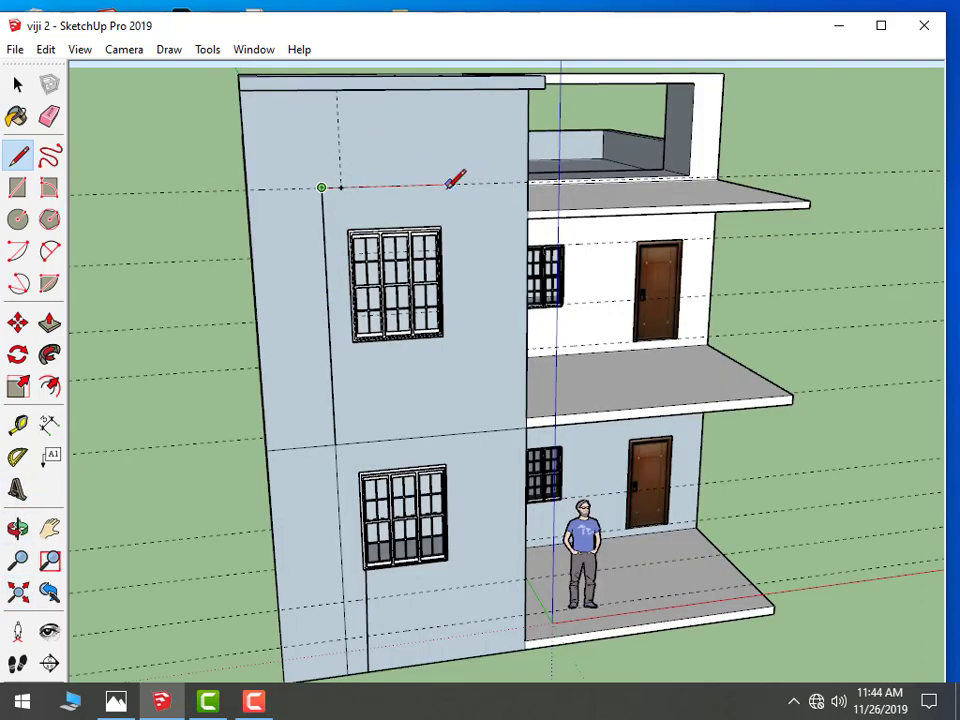
Complete the tall frame rectangle up the tower wall, across near the roofline and down to the base
left_click(320, 162)
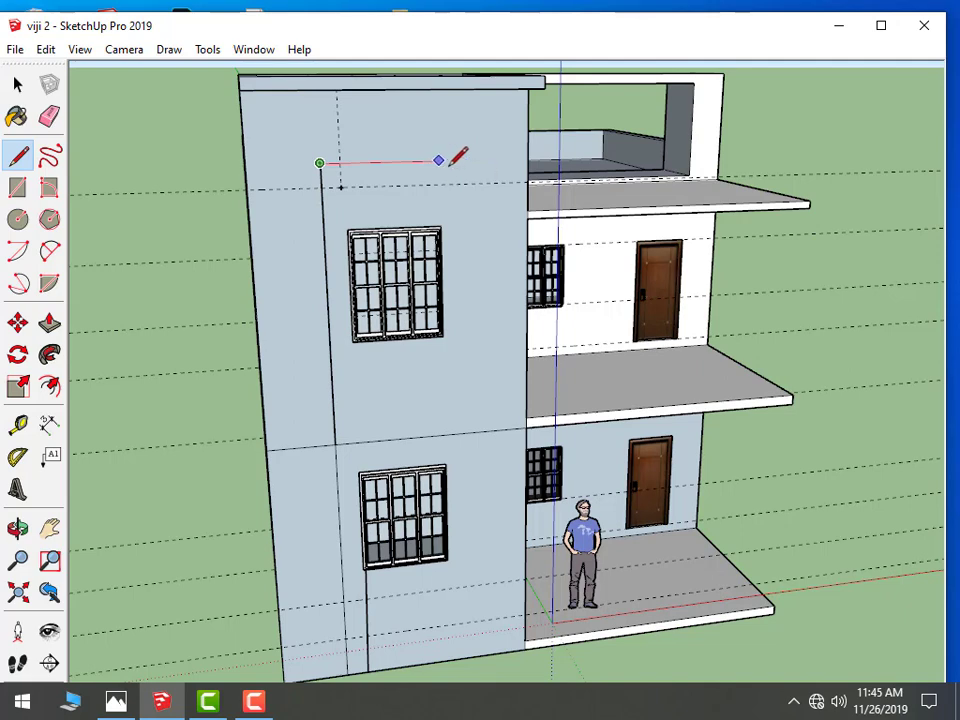
left_click(465, 160)
middle_click_drag(504, 315, 499, 461)
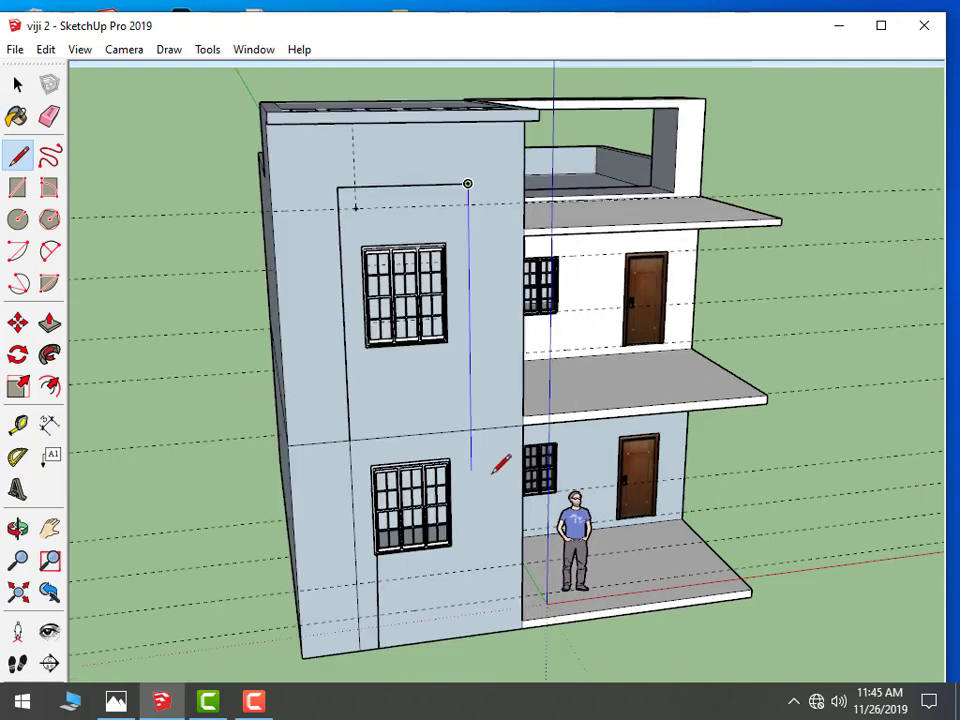
left_click(485, 620)
left_click(450, 545)
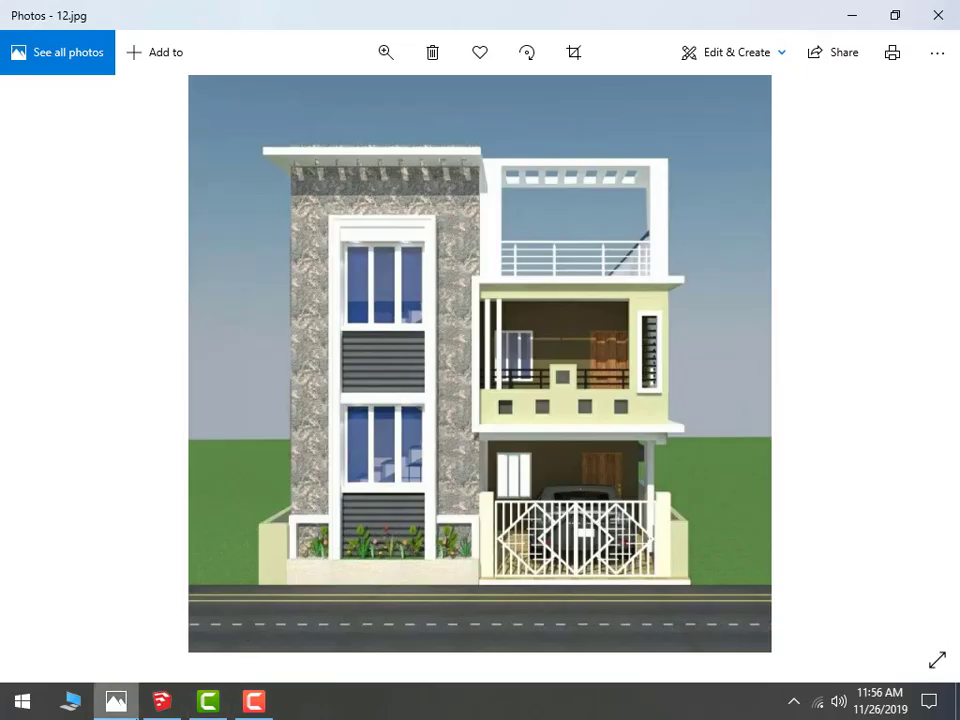
left_click(162, 700)
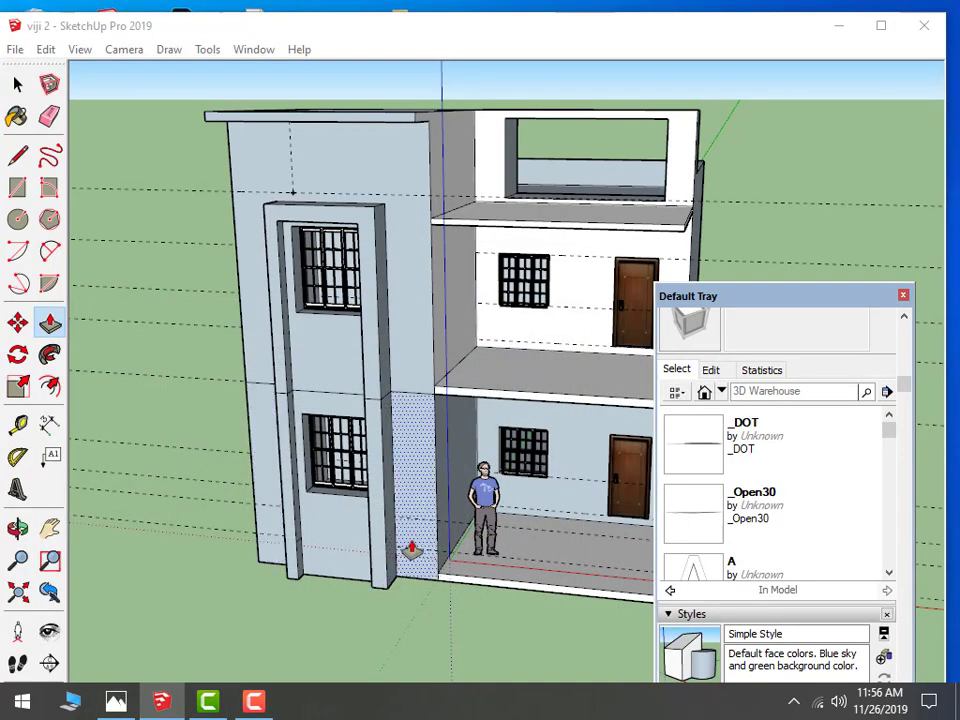
Begin a planter outline beside the tower frame with the Line tool
key("l")
scroll(434, 517, "up", 2)
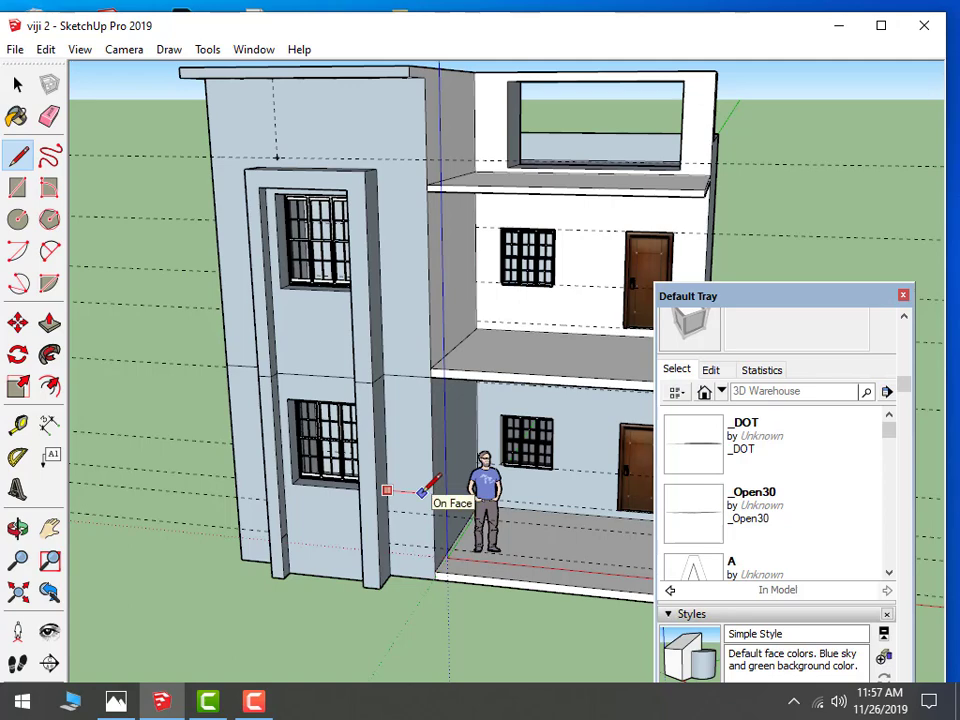
left_click(421, 492)
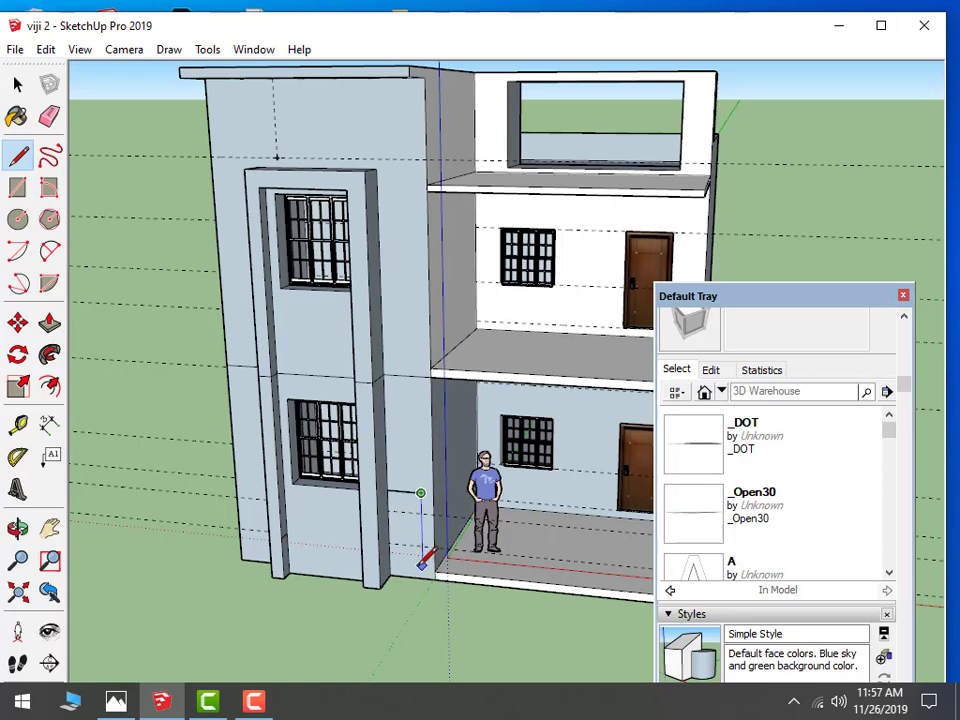
scroll(395, 555, "up", 3)
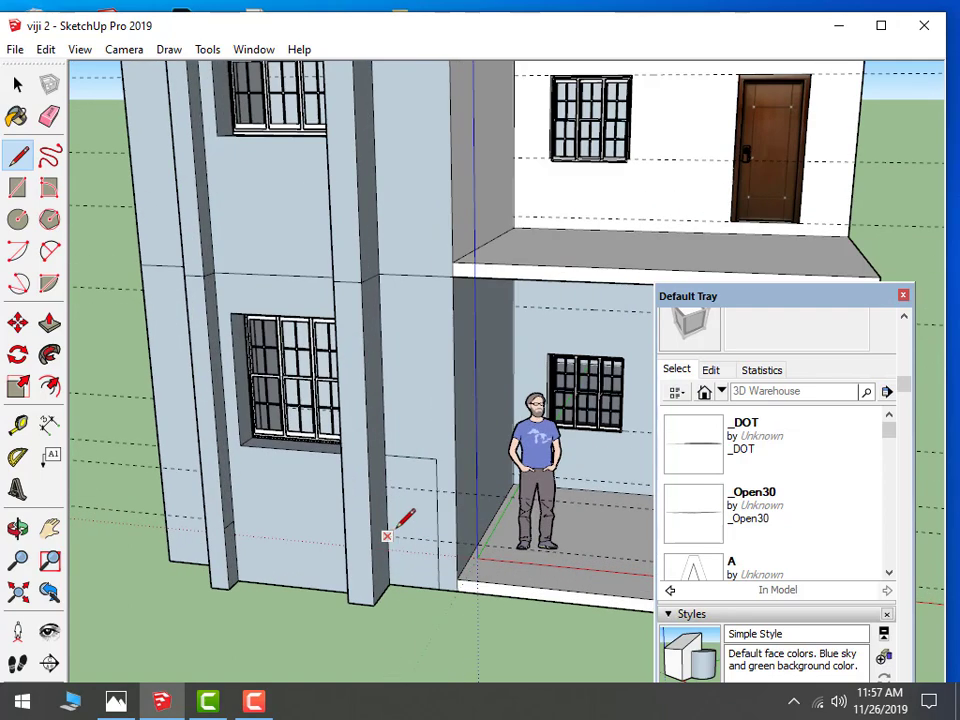
scroll(396, 527, "up", 2)
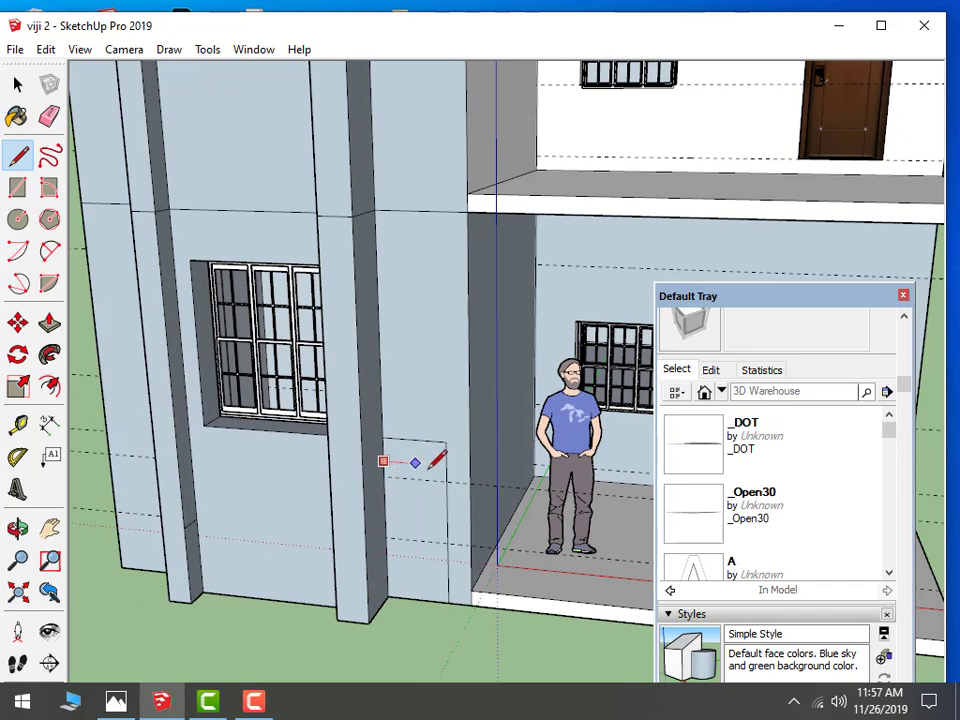
left_click(432, 464)
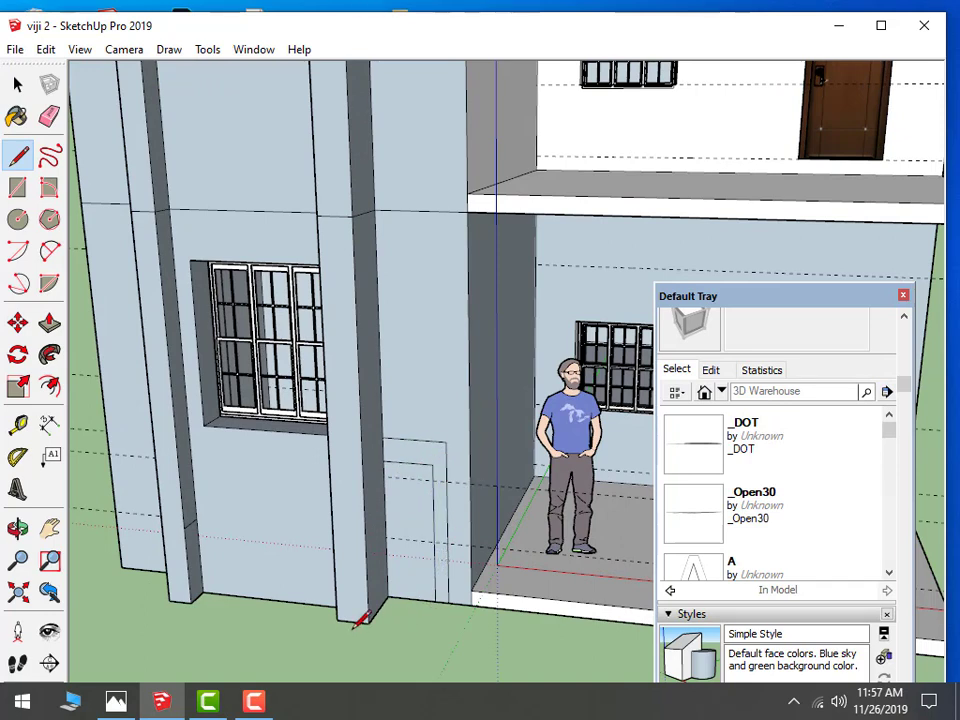
Draw the side planter outline's top, base and inner vertical edges next to the tower
mouse_move(356, 622)
middle_mouse_down()
mouse_move(422, 564)
mouse_move(510, 570)
middle_mouse_up()
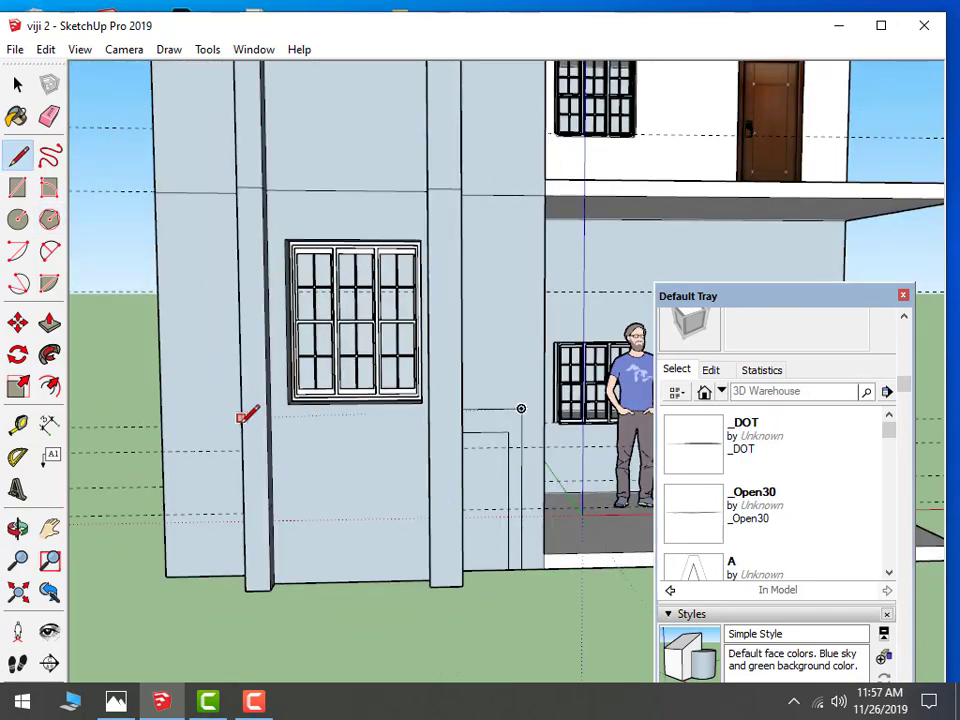
middle_click_drag(222, 412, 436, 442)
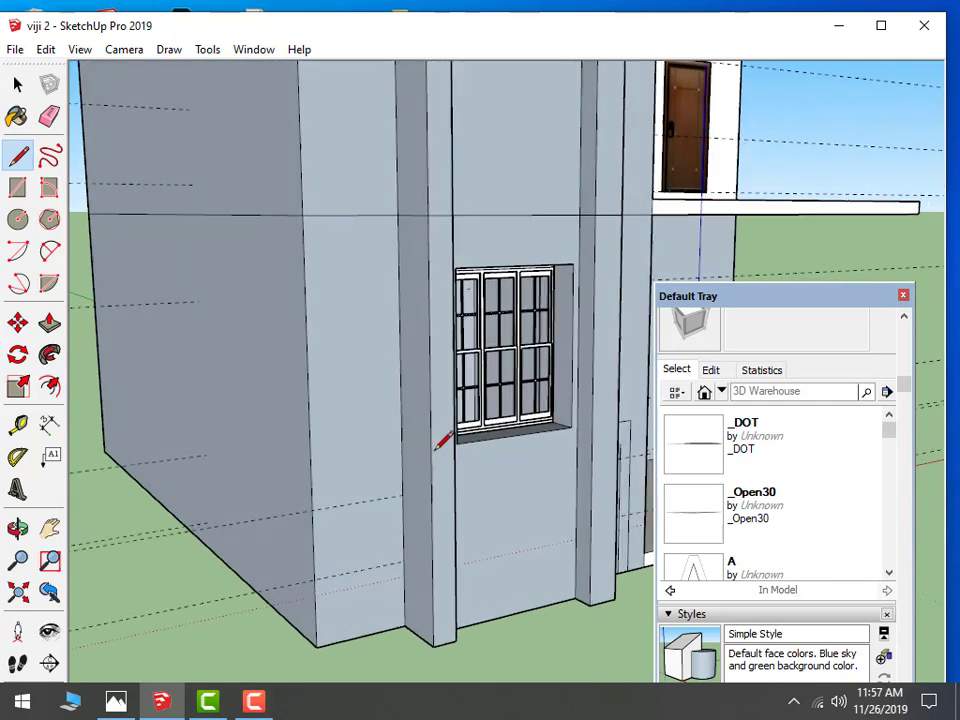
left_click(341, 462)
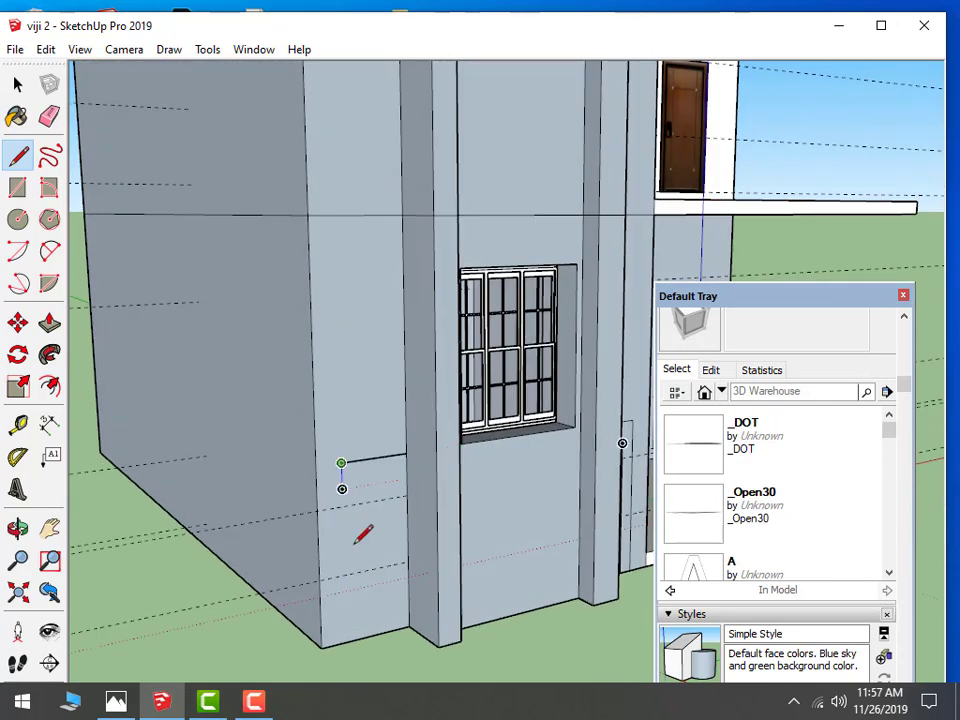
left_click(345, 641)
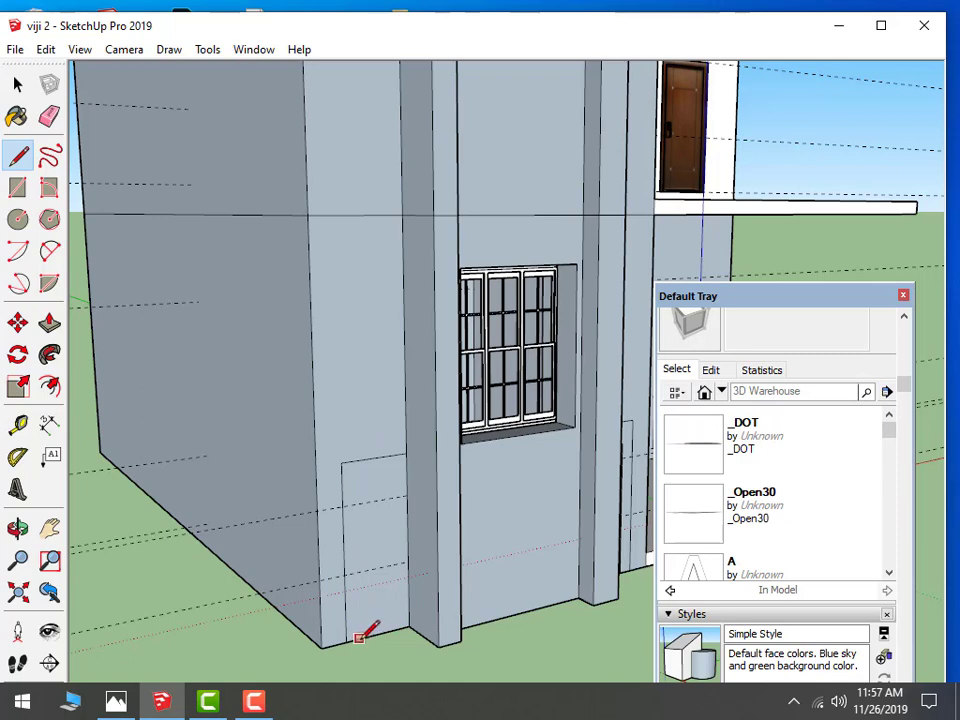
left_click(363, 637)
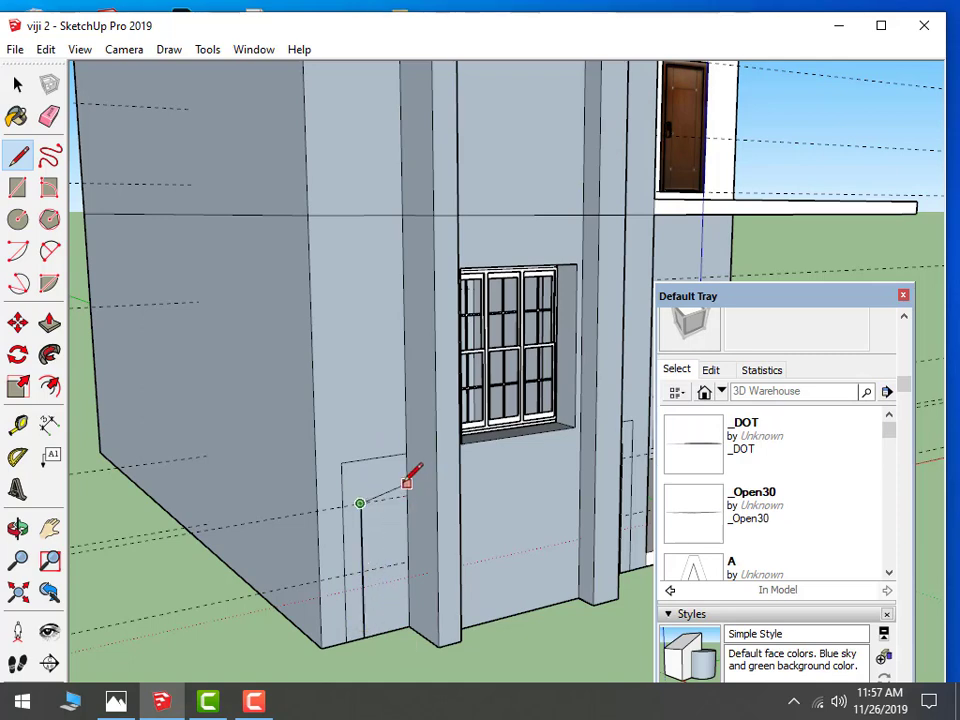
middle_click_drag(388, 494, 245, 490)
left_click(244, 484)
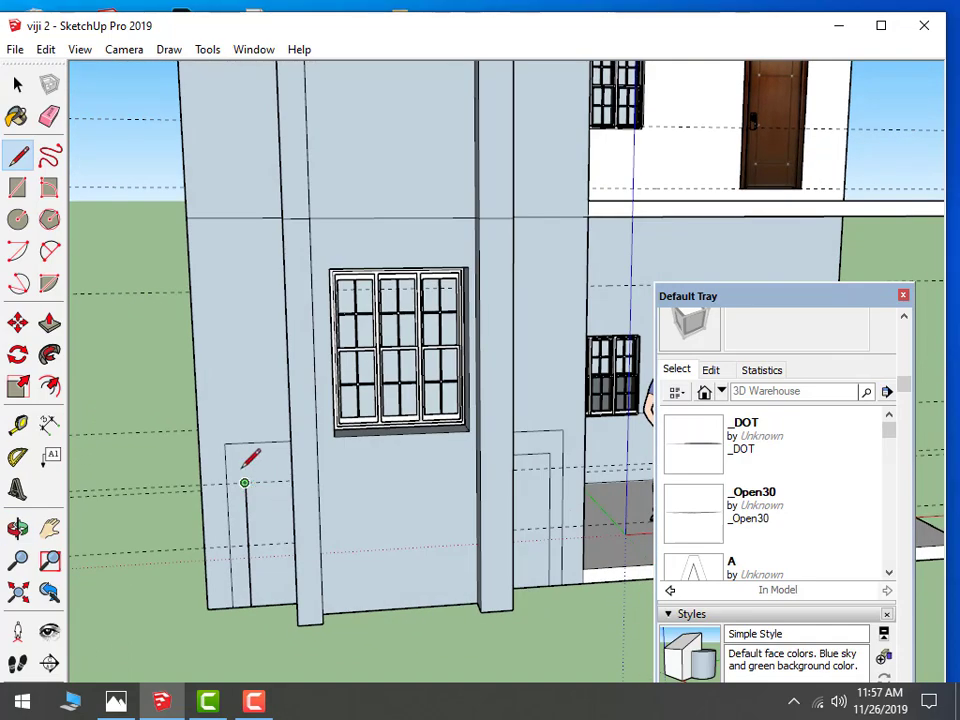
scroll(253, 463, "up", 2)
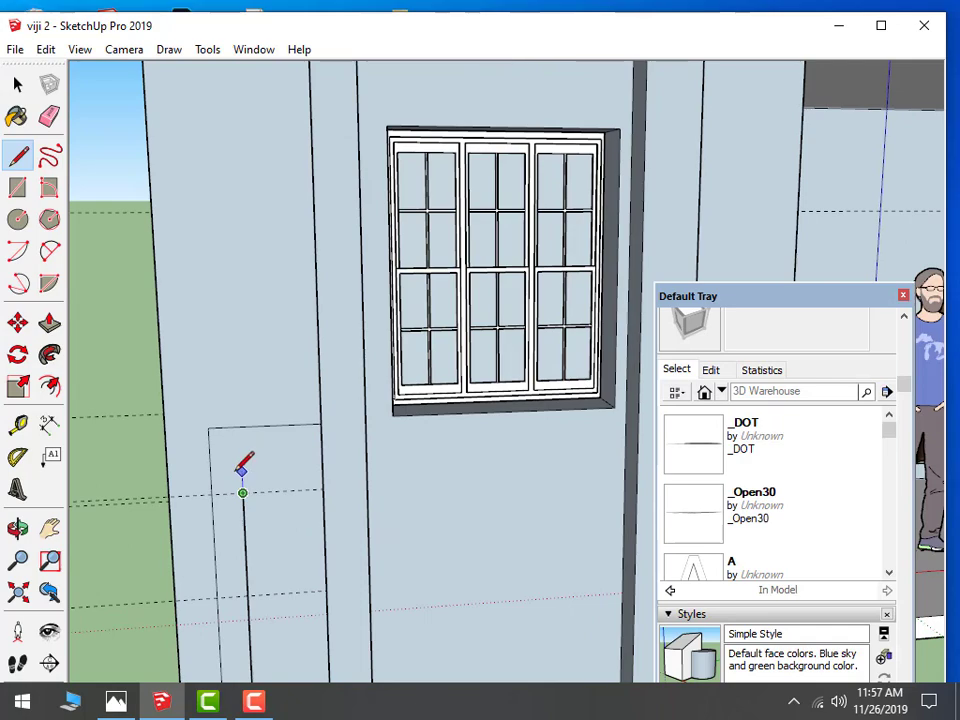
left_click(241, 468)
key("Escape")
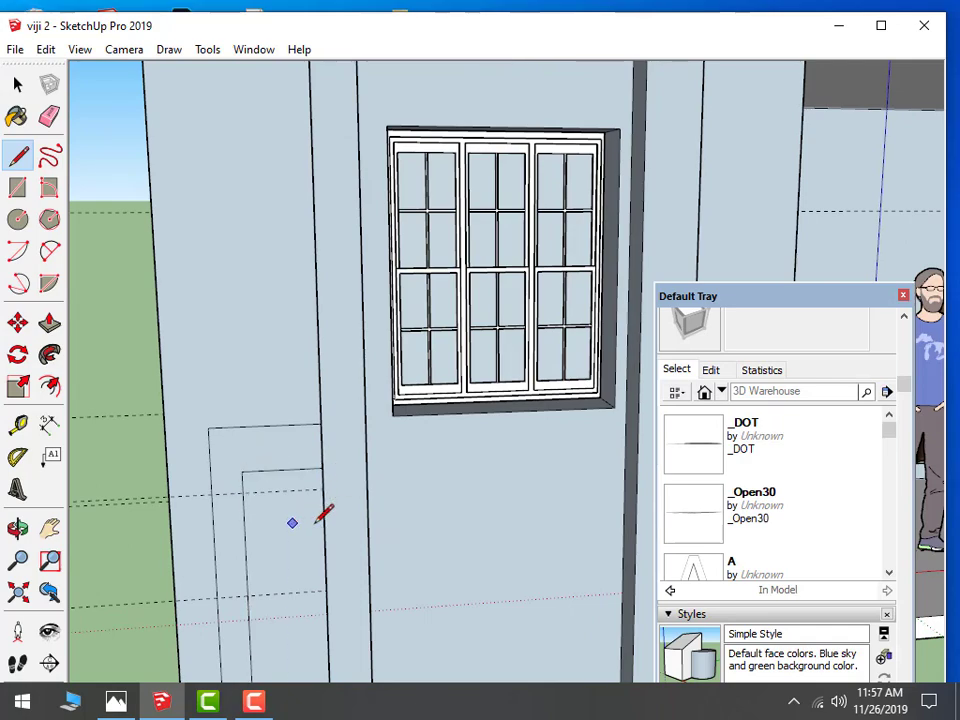
Push/Pull the first planter outline out into a block with a recessed opening
middle_click_drag(326, 514, 473, 532)
scroll(316, 453, "down", 2)
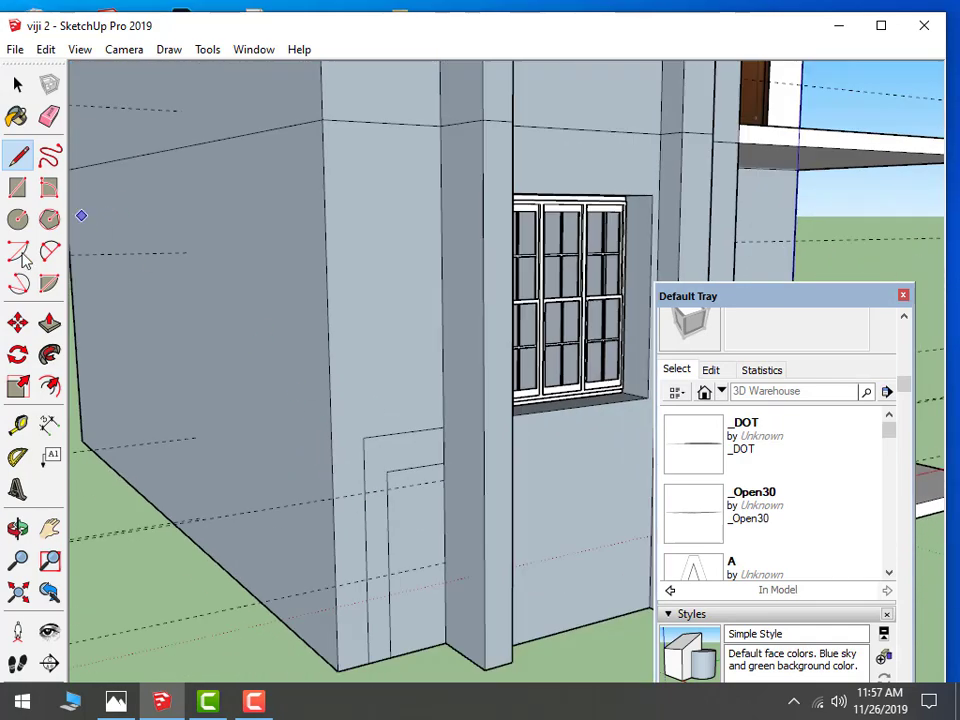
left_click(49, 321)
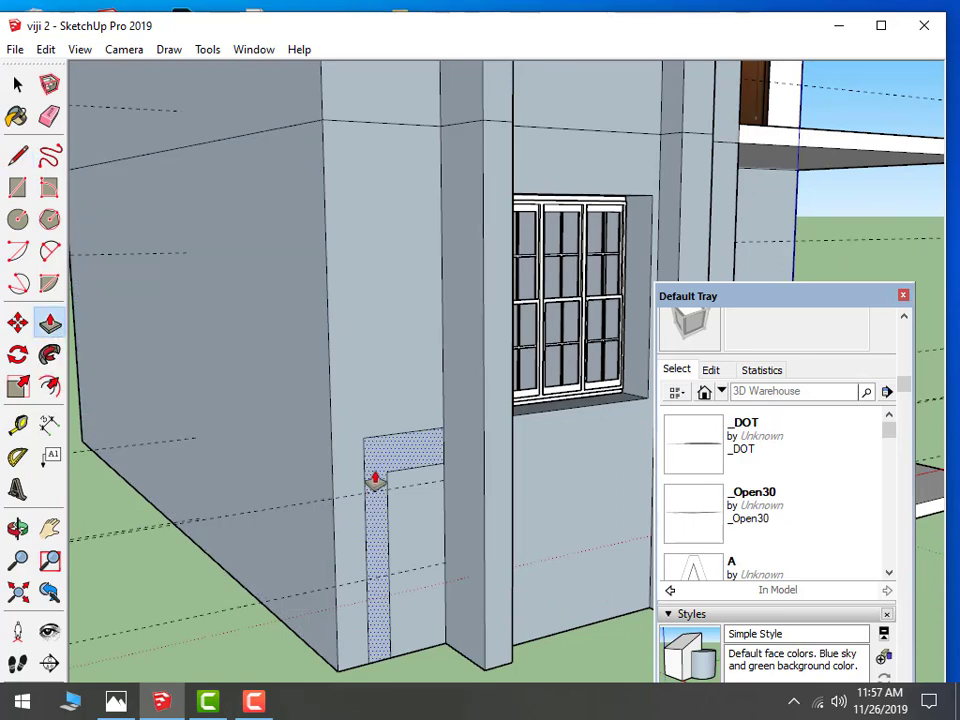
left_click(375, 488)
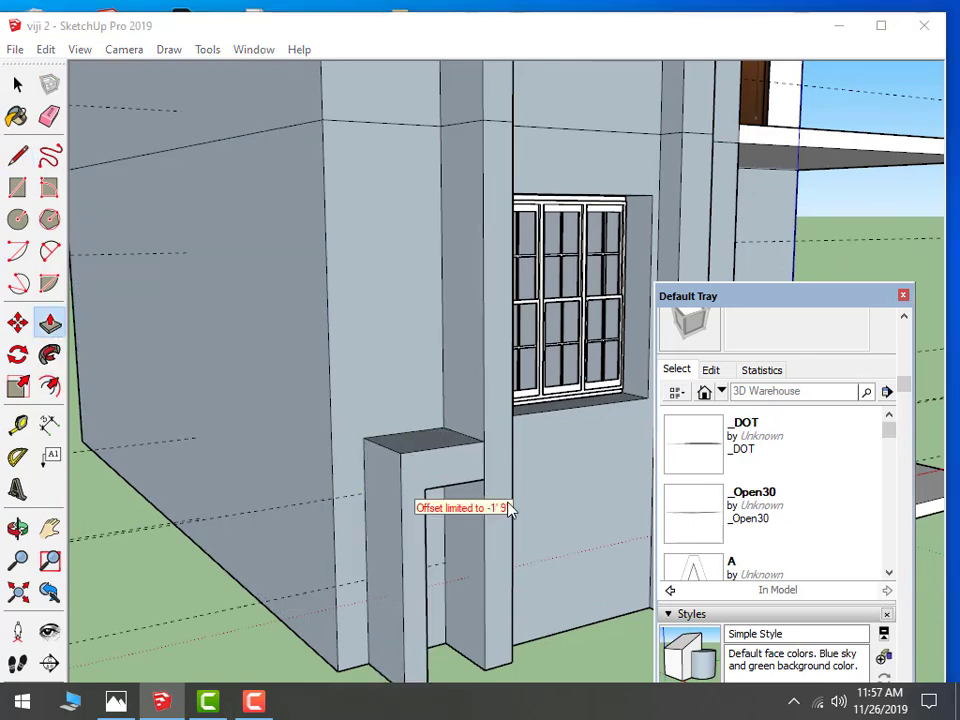
middle_click_drag(510, 510, 414, 467)
left_click(428, 477)
middle_click_drag(520, 497, 518, 515)
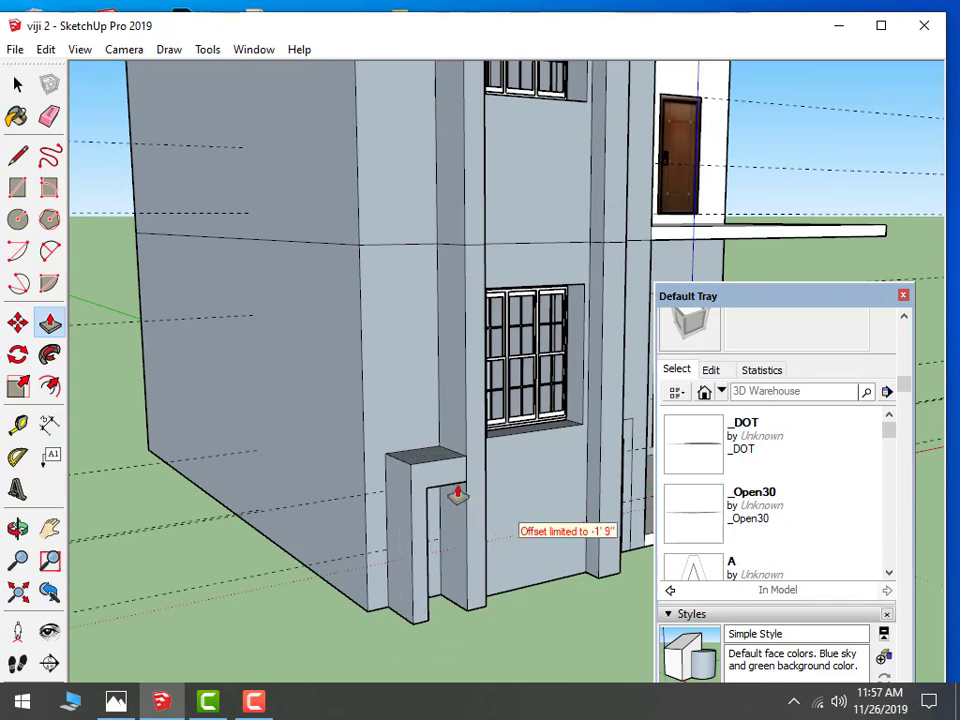
left_click(457, 495)
Pull the second planter outline out to match the first planter block
middle_click_drag(525, 503, 339, 510)
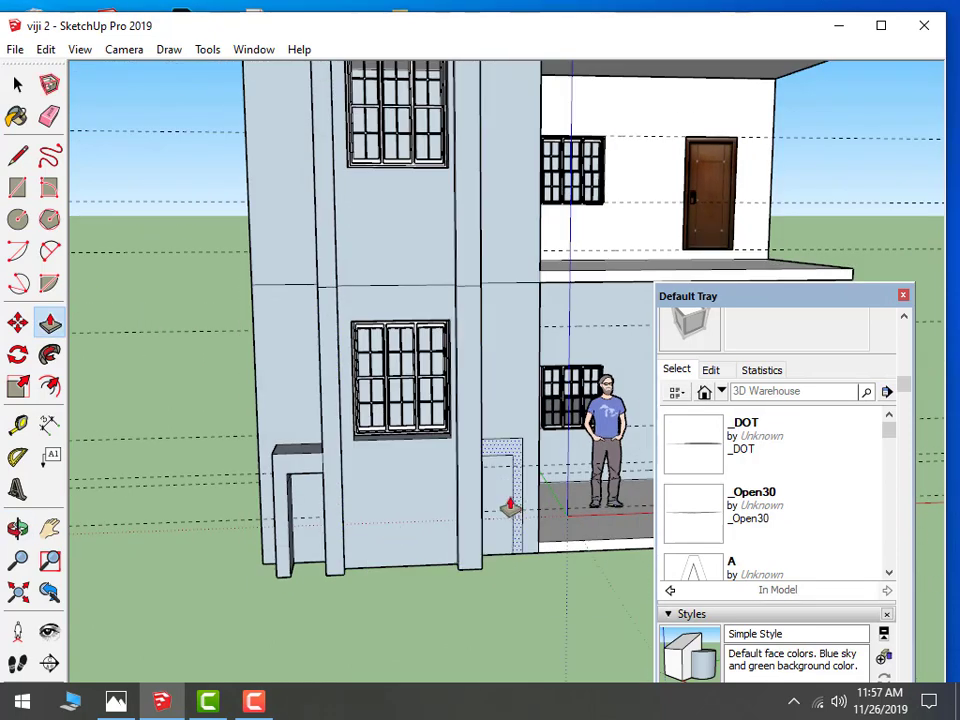
left_click(510, 507)
left_click(476, 456)
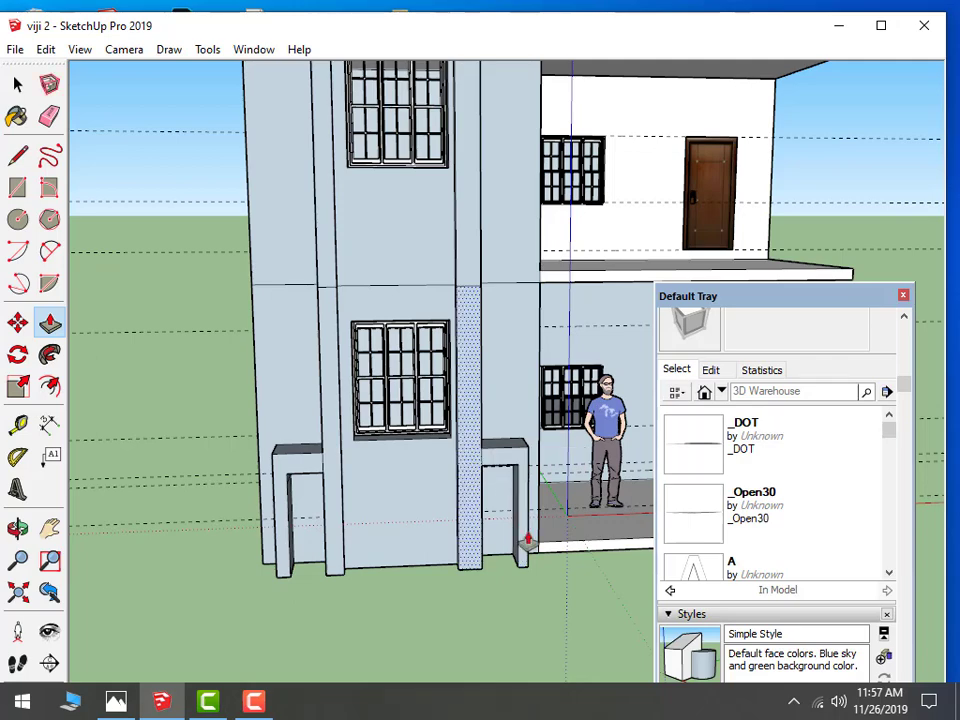
scroll(527, 540, "down", 3)
Close the styles and components panel and bring up the 12.jpg reference photo
mouse_move(396, 561)
middle_mouse_down()
mouse_move(283, 585)
mouse_move(381, 585)
mouse_move(456, 566)
middle_mouse_up()
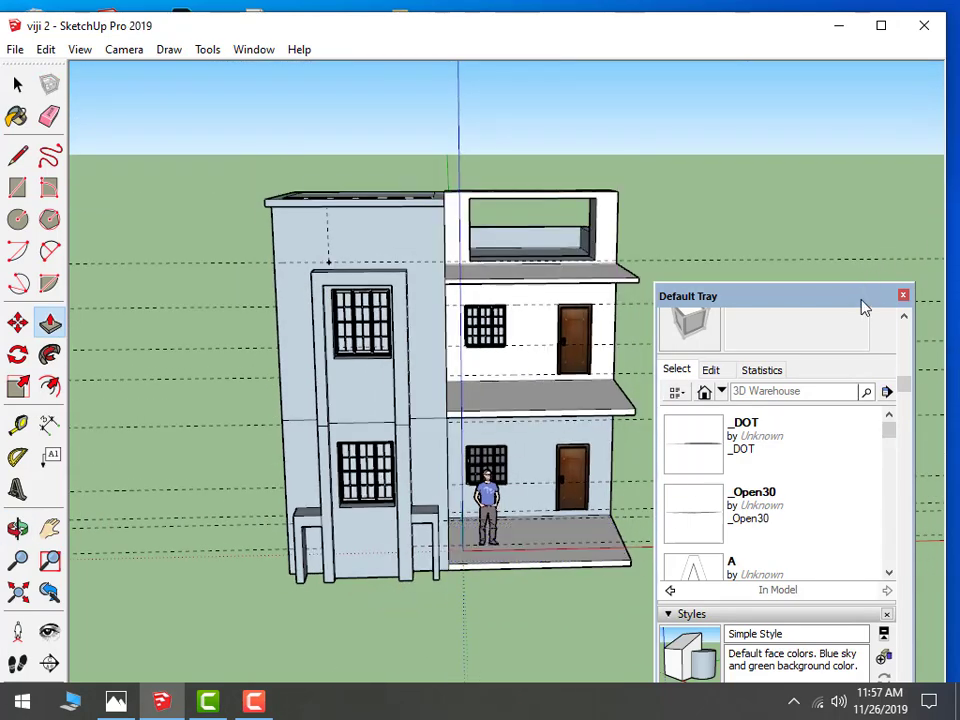
left_click(903, 295)
mouse_move(649, 454)
middle_mouse_down()
mouse_move(690, 594)
mouse_move(469, 617)
mouse_move(504, 621)
mouse_move(577, 568)
middle_mouse_up()
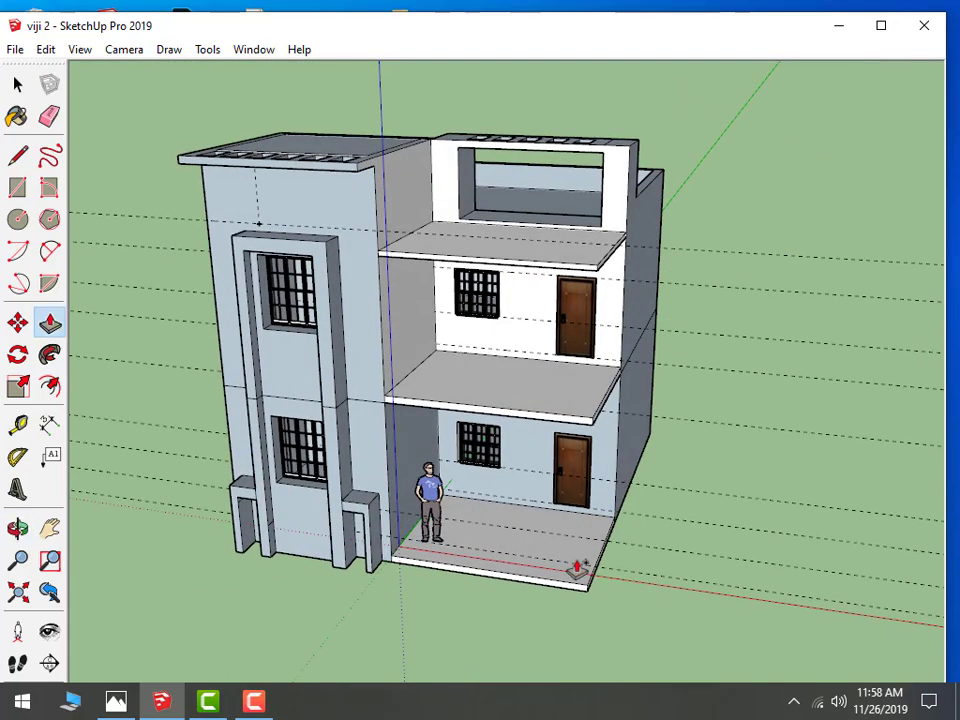
left_click(116, 701)
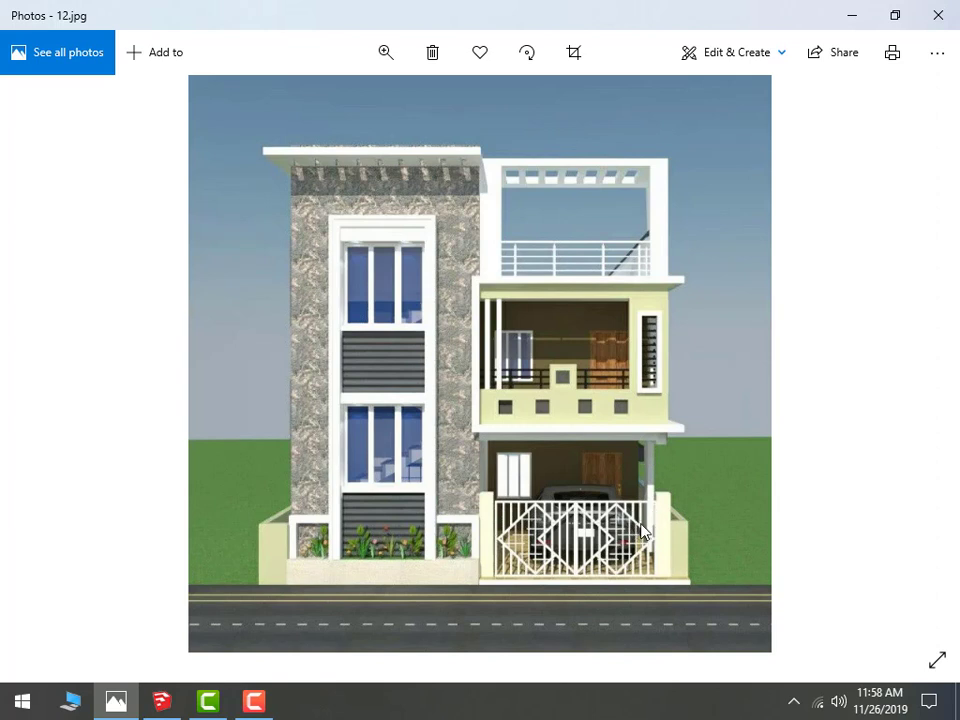
Minimize the 12.jpg photo and orbit to look down on the house model
left_click(855, 17)
mouse_move(489, 583)
left_mouse_down()
mouse_move(514, 446)
mouse_move(463, 394)
mouse_move(486, 168)
mouse_move(429, 300)
left_mouse_up()
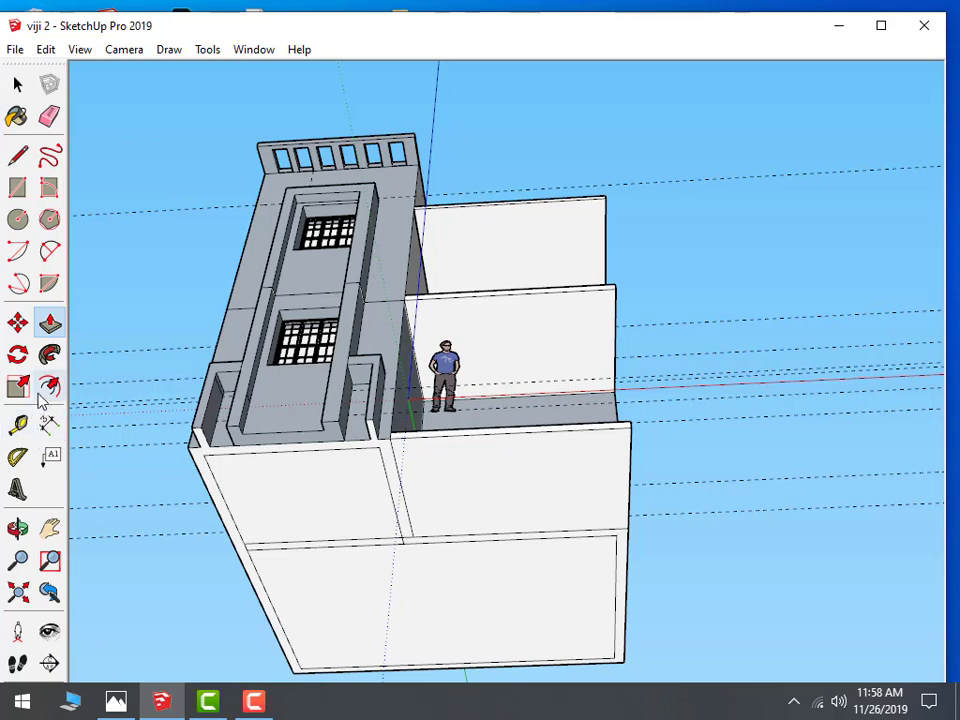
Offset the balcony parapet face to create a thin inner border outline
left_click(52, 392)
scroll(439, 251, "up", 1)
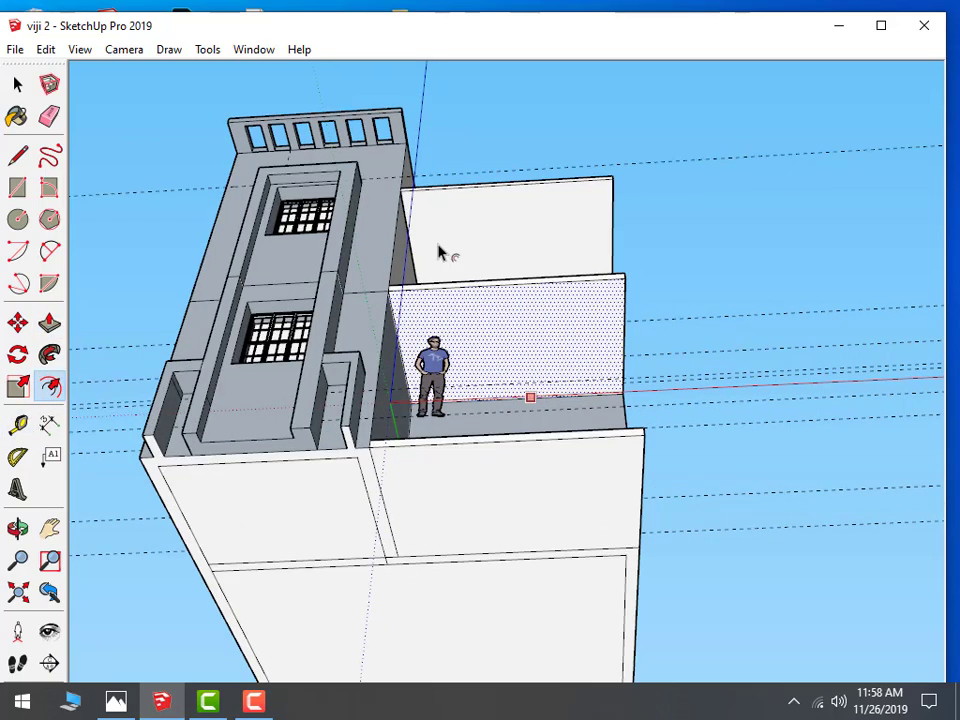
left_click(477, 310)
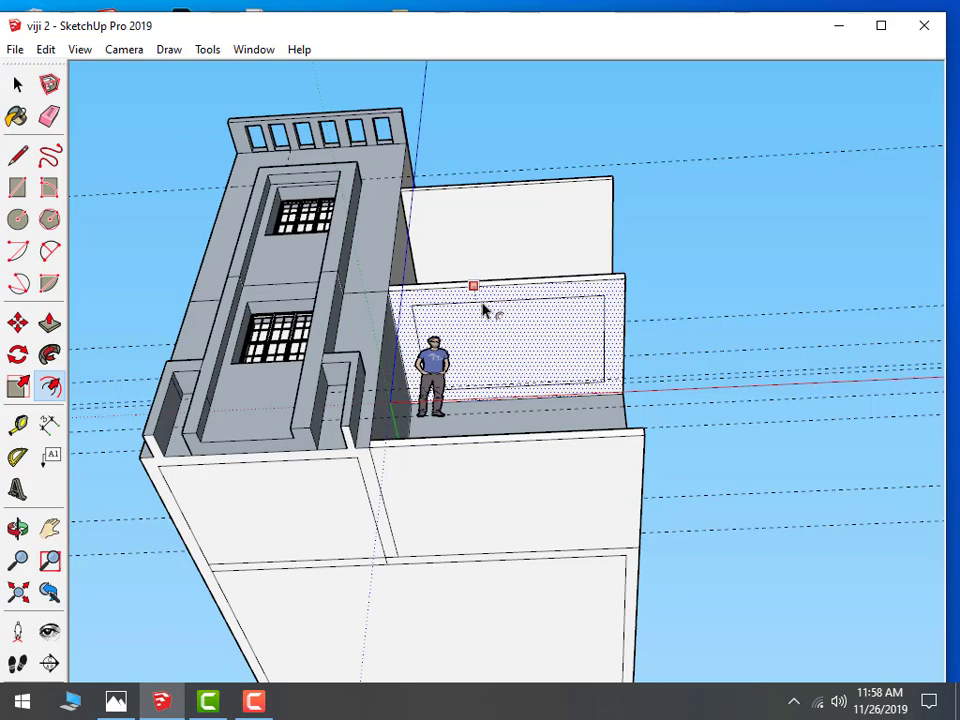
left_click(483, 311)
scroll(525, 291, "up", 2)
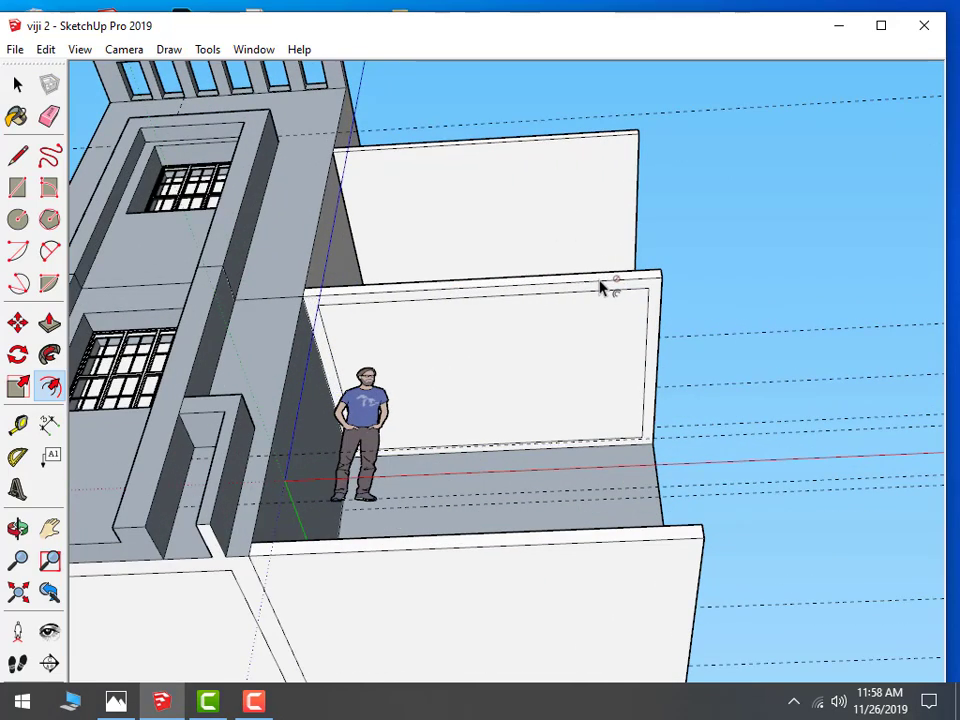
Push the inner parapet panel inward and orbit to check the recess
left_click(49, 322)
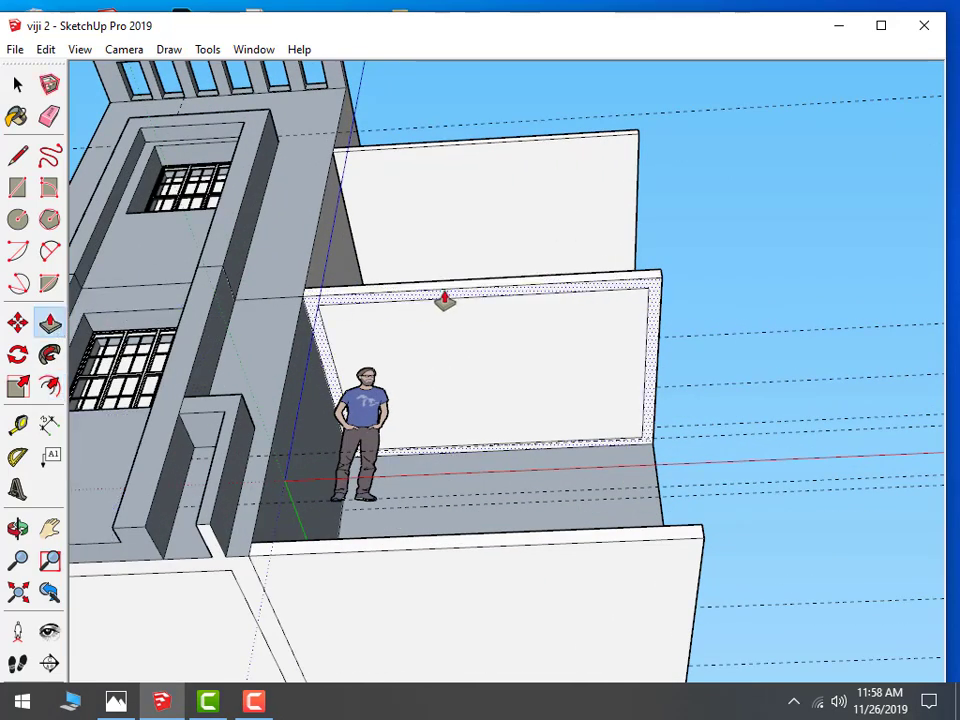
left_click(444, 301)
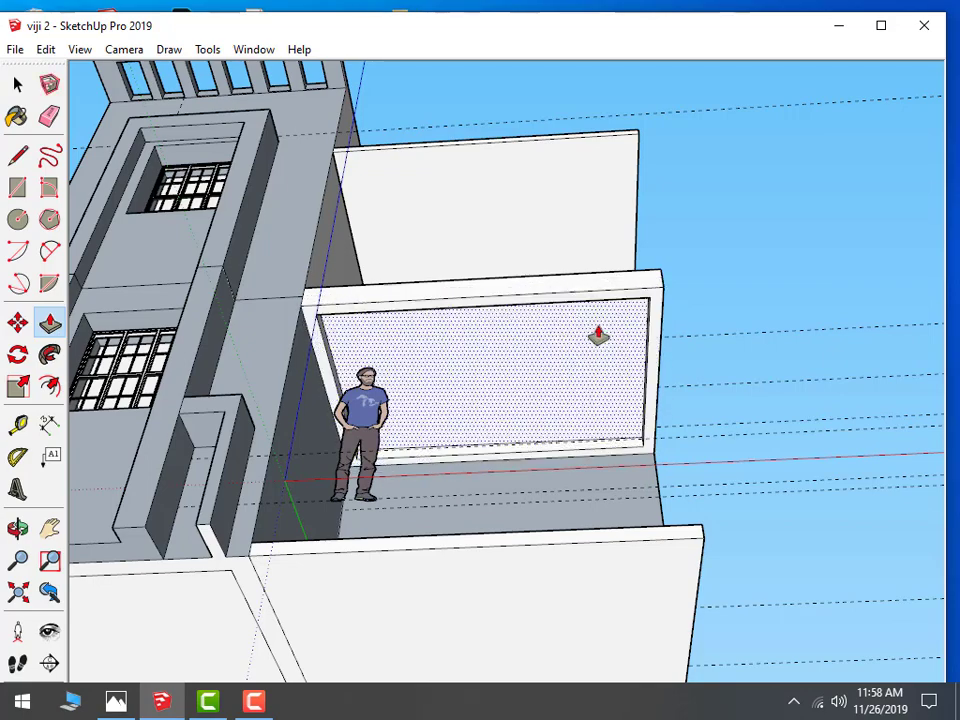
mouse_move(600, 422)
middle_mouse_down()
mouse_move(604, 612)
mouse_move(580, 606)
middle_mouse_up()
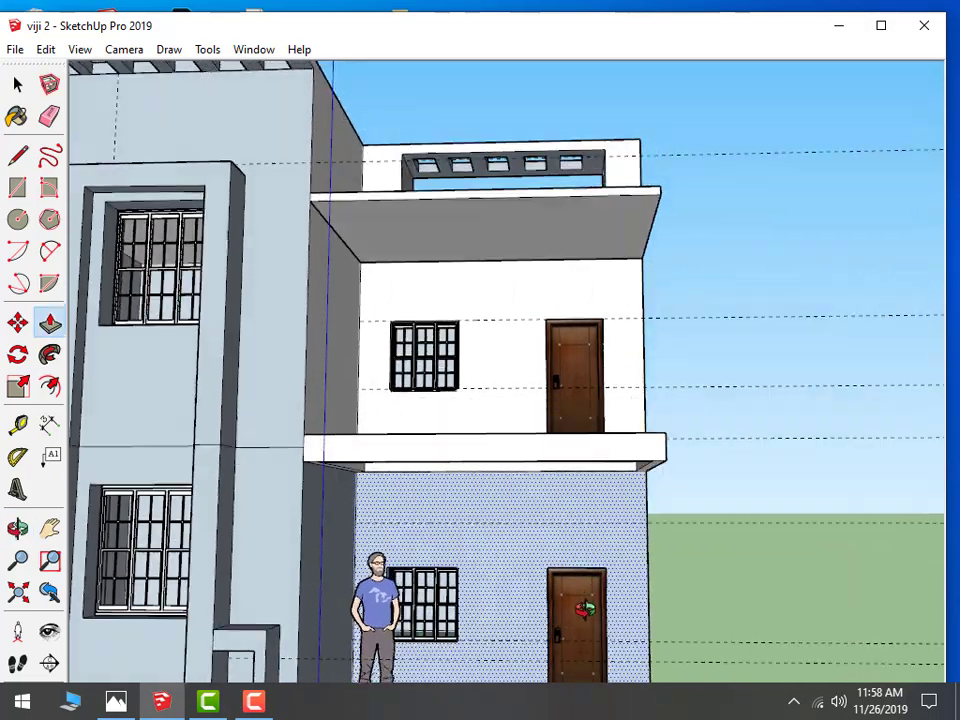
mouse_move(643, 540)
middle_mouse_down()
mouse_move(634, 375)
mouse_move(581, 326)
middle_mouse_up()
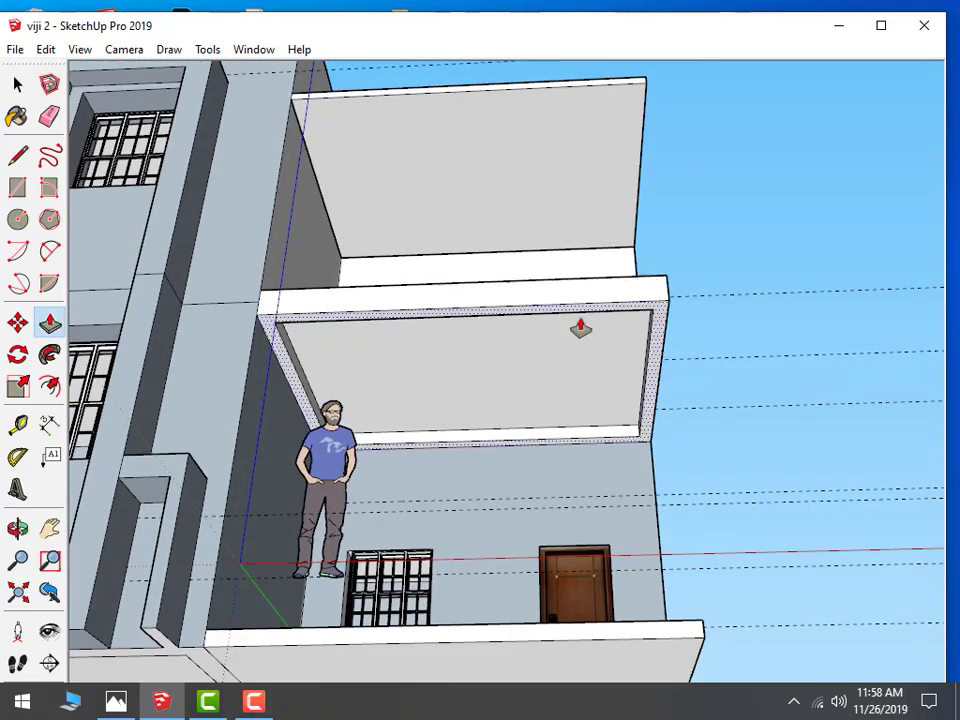
middle_click_drag(615, 400, 338, 197)
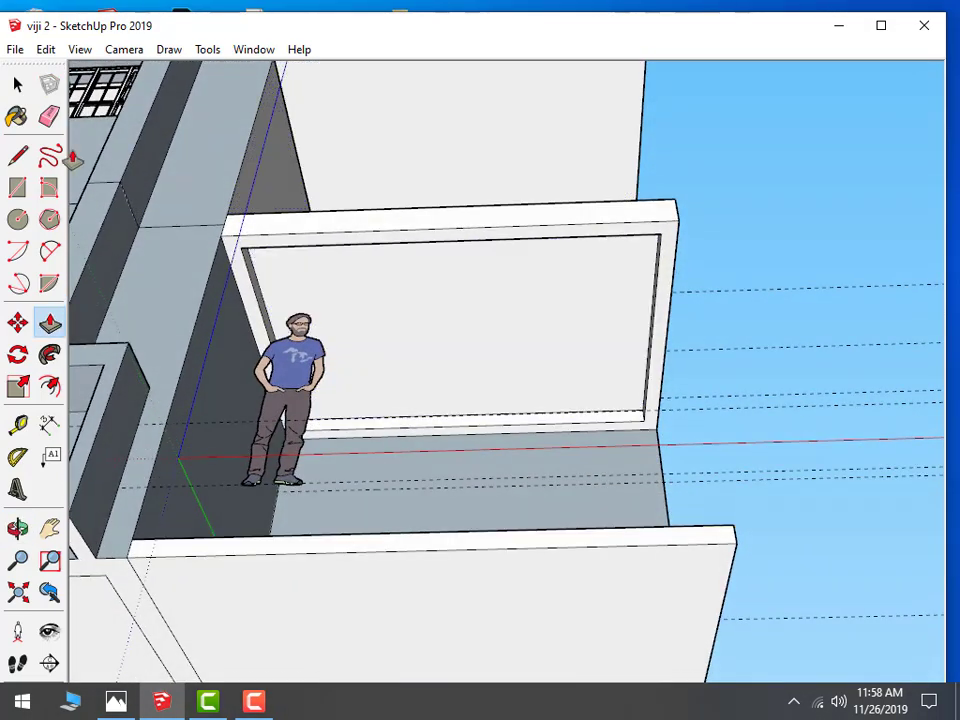
left_click(17, 155)
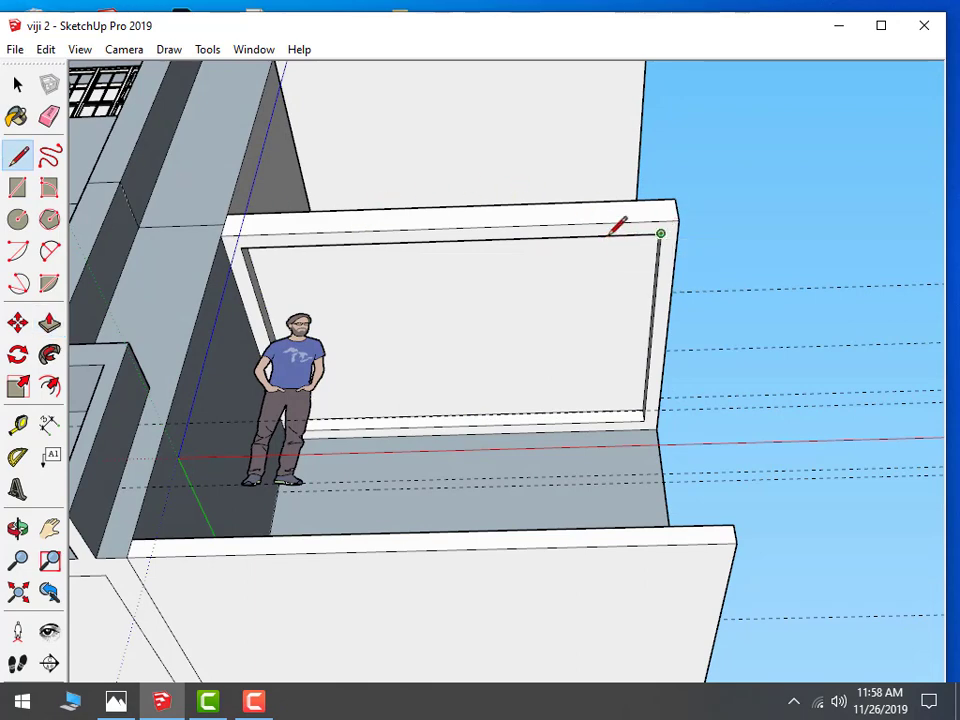
Mark off the parapet frame's top-right corner with a line, push it in, then switch to Front view
scroll(523, 240, "up", 3)
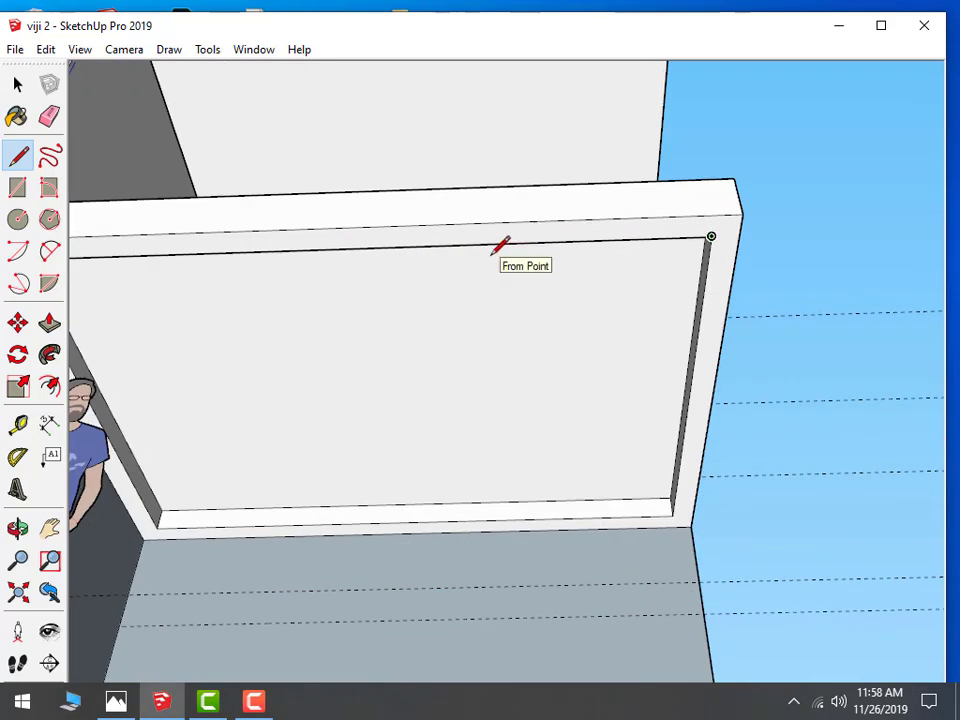
left_click(492, 252)
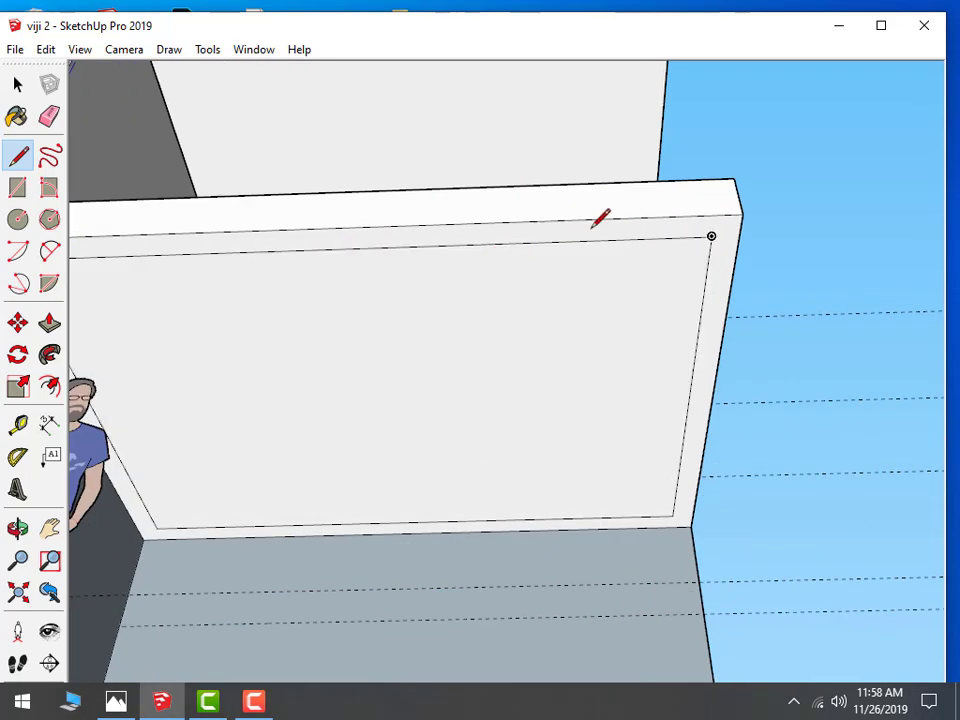
left_click(655, 237)
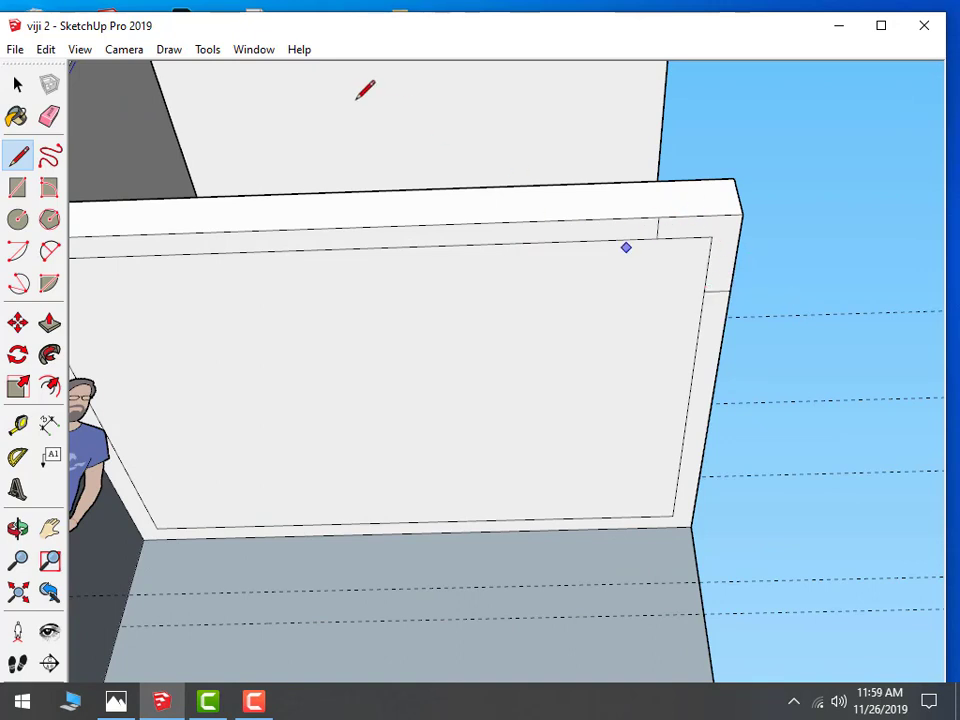
left_click(49, 322)
left_click_drag(720, 254, 705, 260)
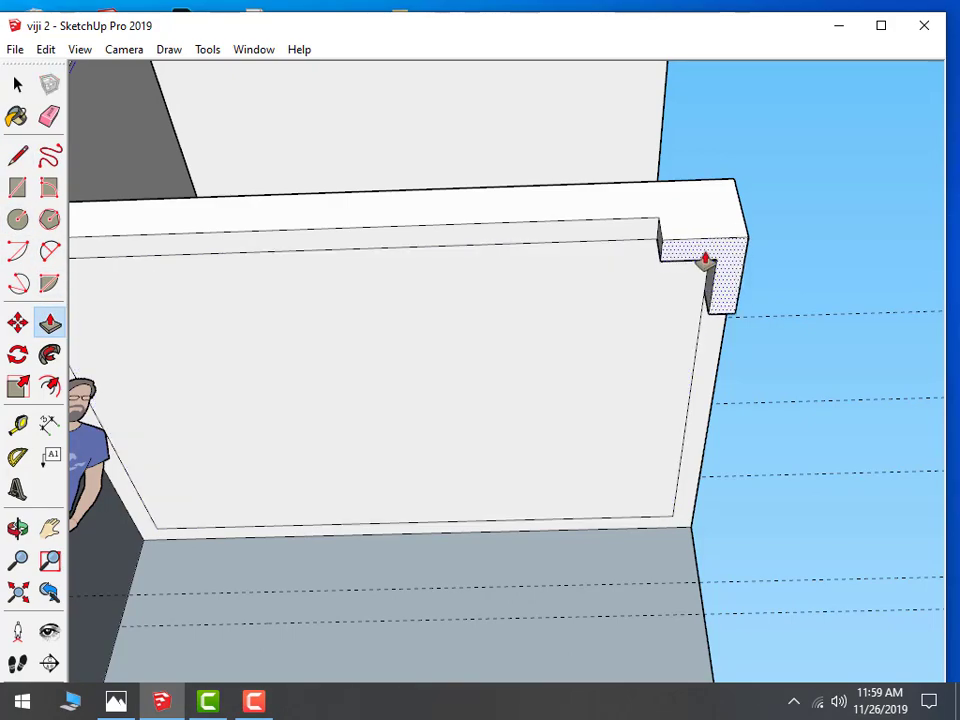
key("f")
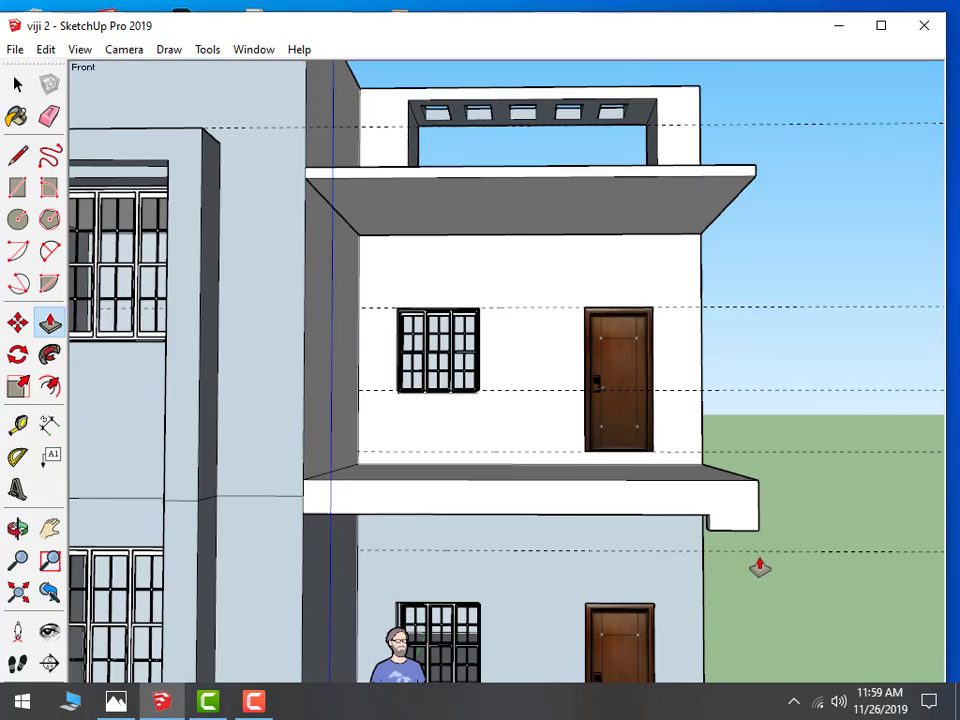
scroll(759, 567, "down", 3)
mouse_move(761, 553)
middle_mouse_down()
mouse_move(724, 447)
mouse_move(776, 463)
mouse_move(724, 420)
mouse_move(739, 424)
mouse_move(756, 686)
middle_mouse_up()
Tilt the view onto the porch and try a Follow Me extrusion along the porch floor
scroll(598, 456, "down", 2)
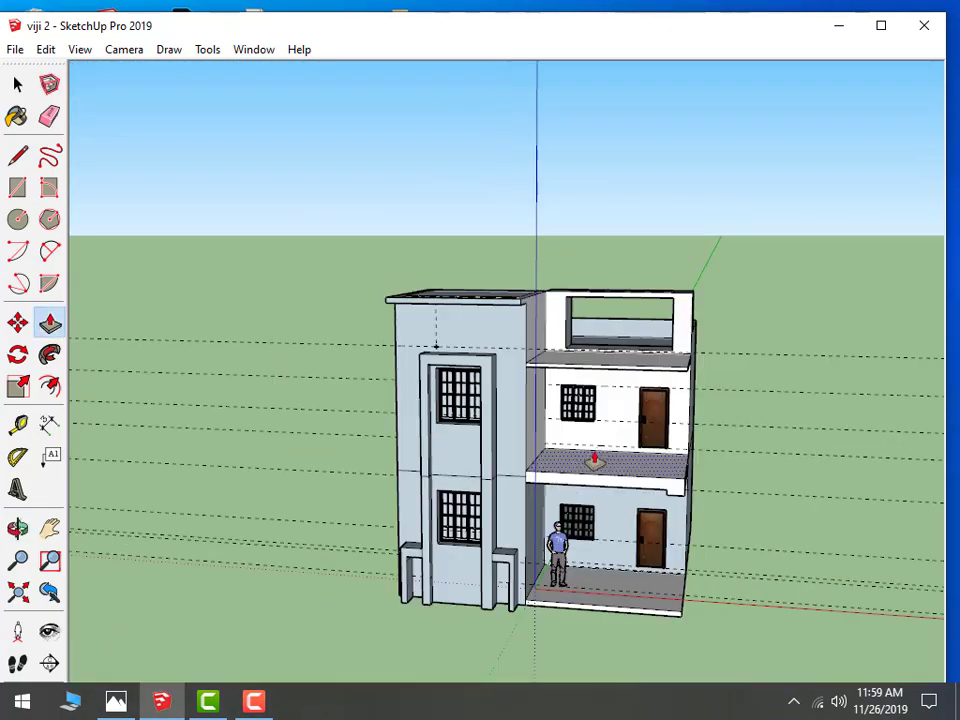
scroll(570, 528, "down", 2)
middle_click_drag(573, 525, 606, 538)
scroll(606, 538, "up", 3)
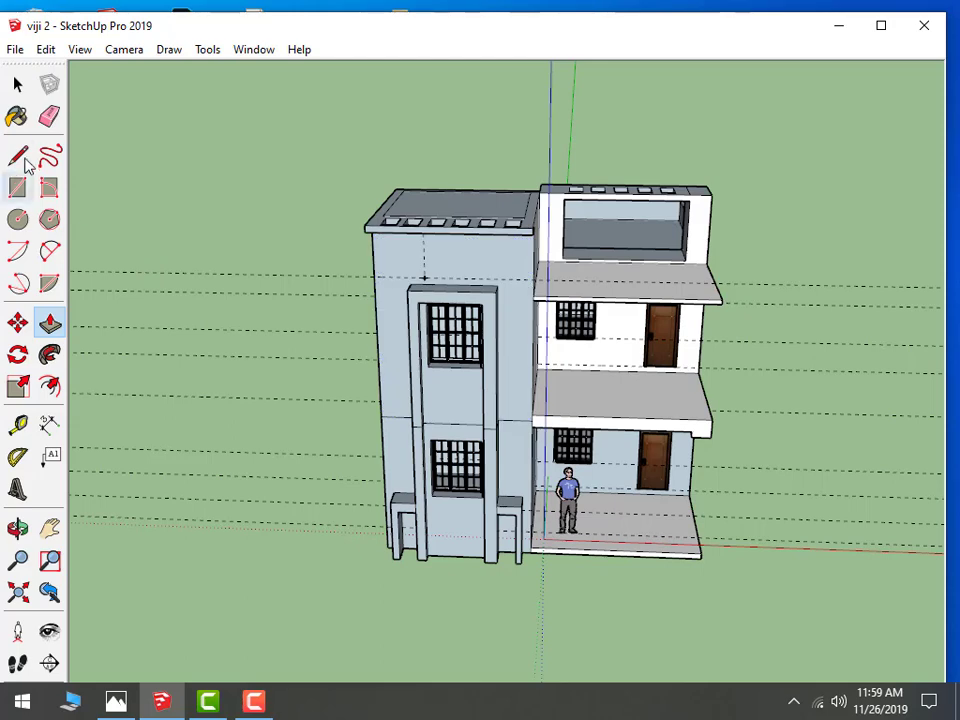
left_click(50, 354)
scroll(648, 556, "up", 3)
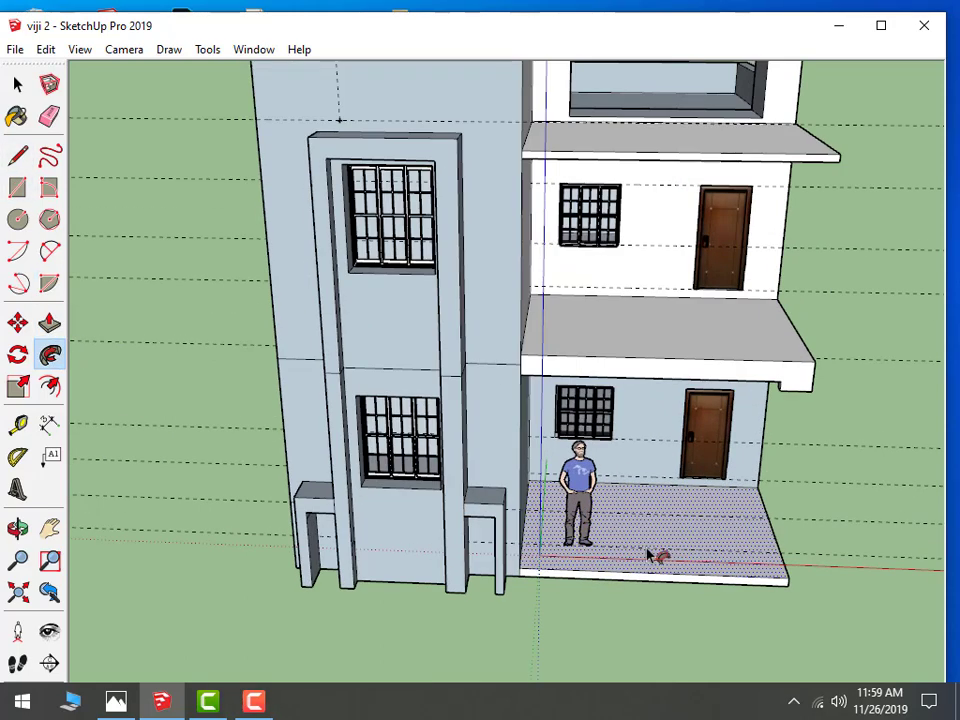
left_click(652, 577)
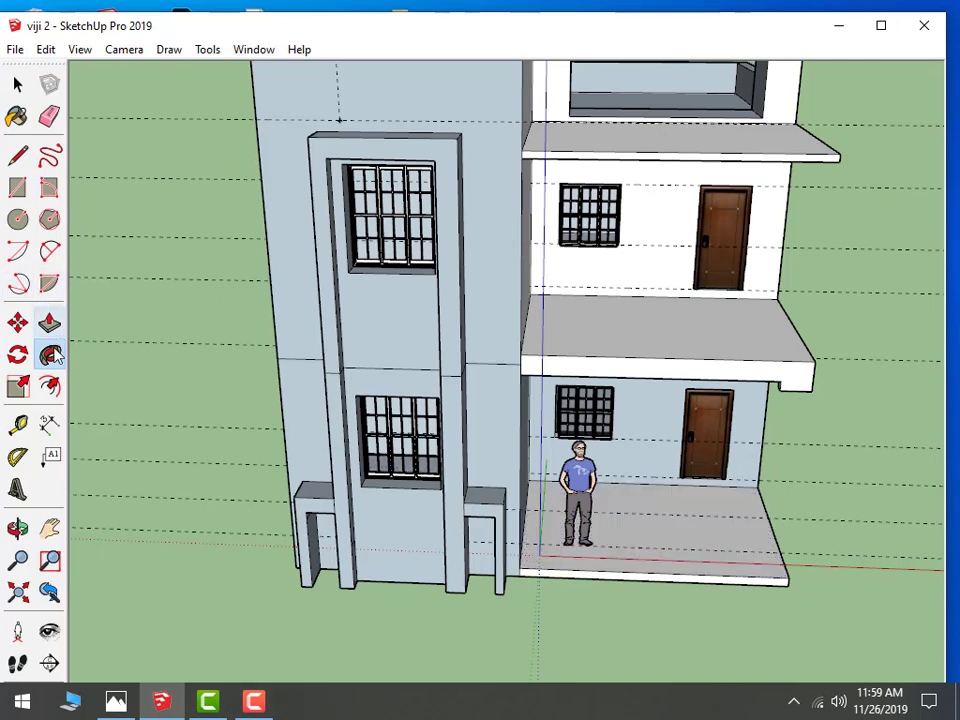
Offset the porch floor face to inset a thin border, then glance at the reference photo
left_click(50, 386)
left_click(712, 537)
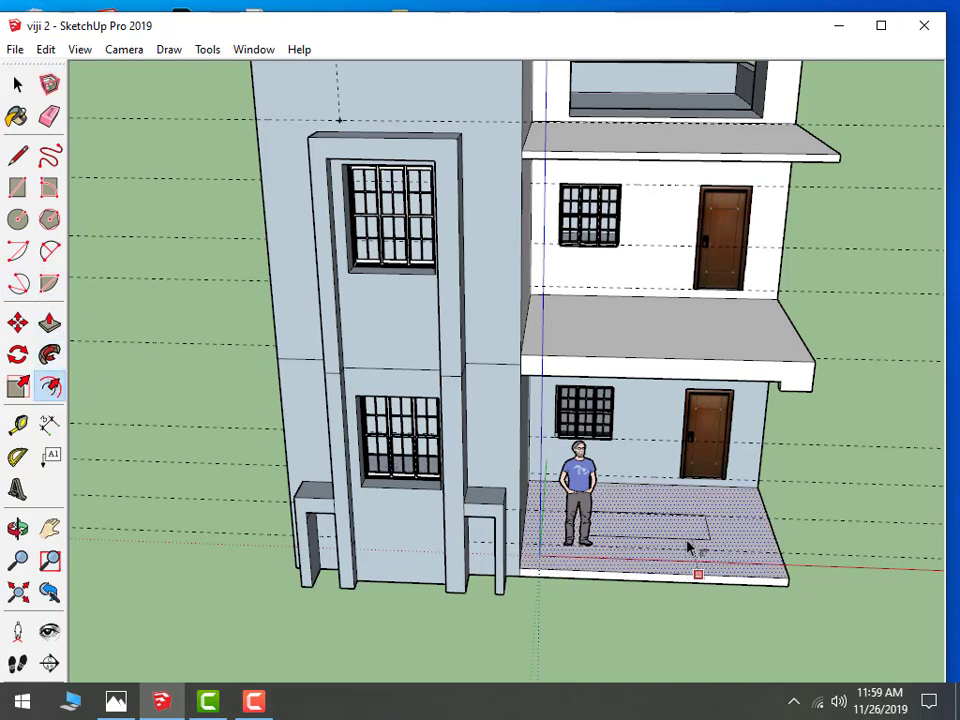
left_click(715, 553)
scroll(715, 553, "up", 3)
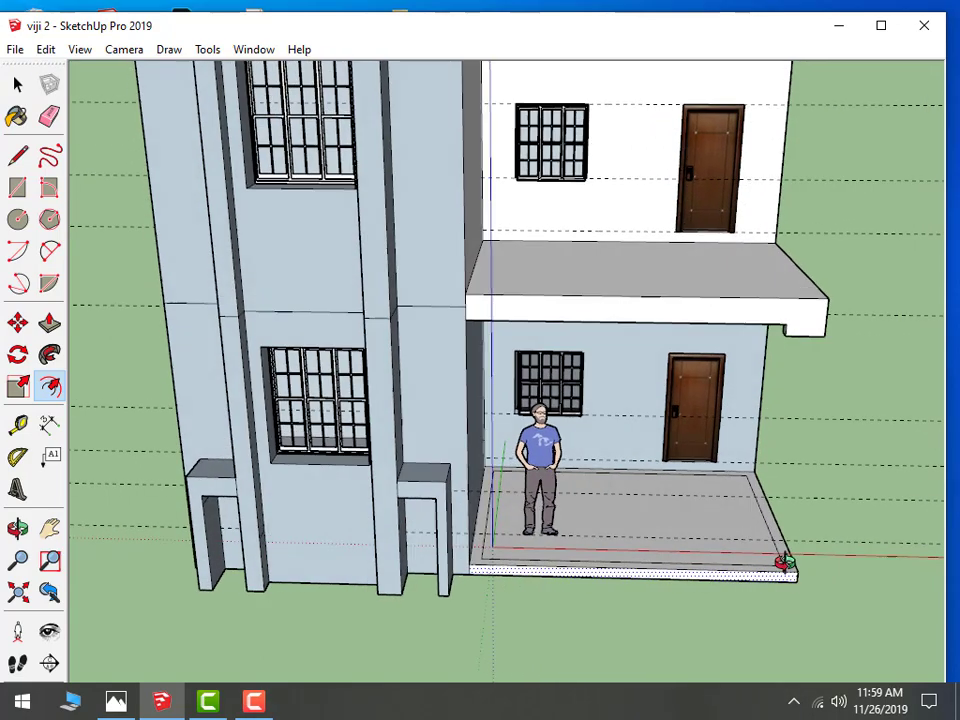
middle_click_drag(782, 561, 804, 540)
left_click(116, 700)
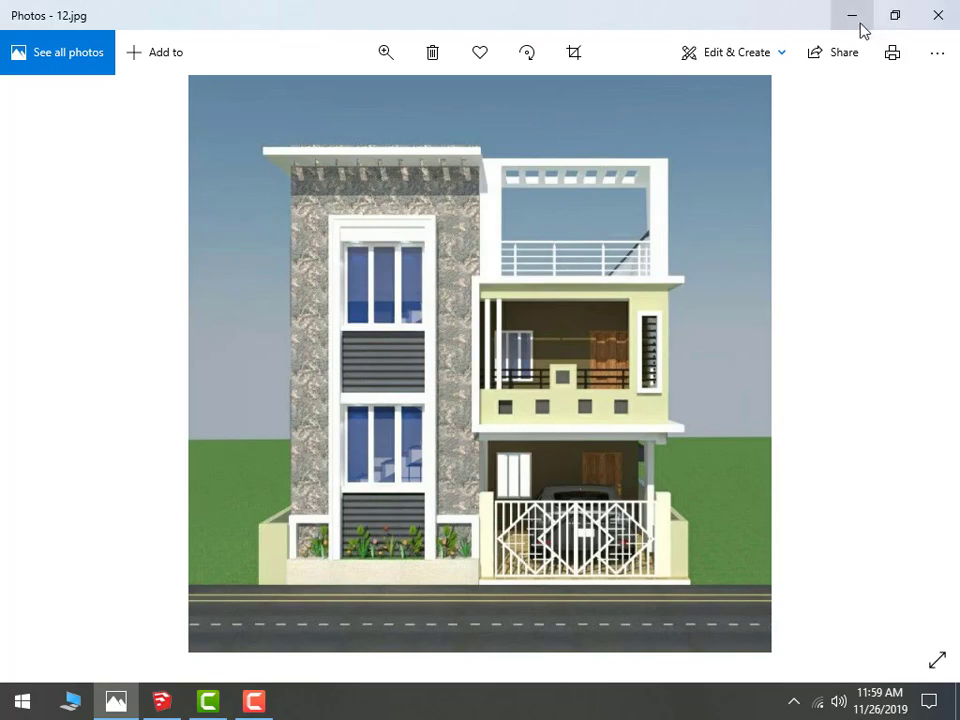
mouse_move(162, 701)
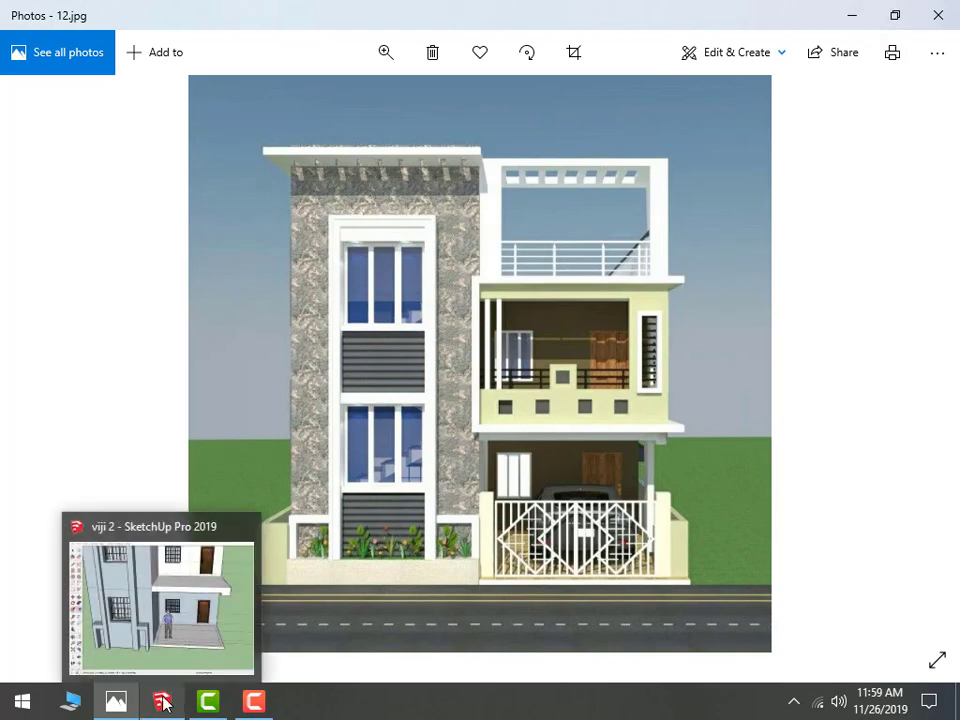
left_click(163, 703)
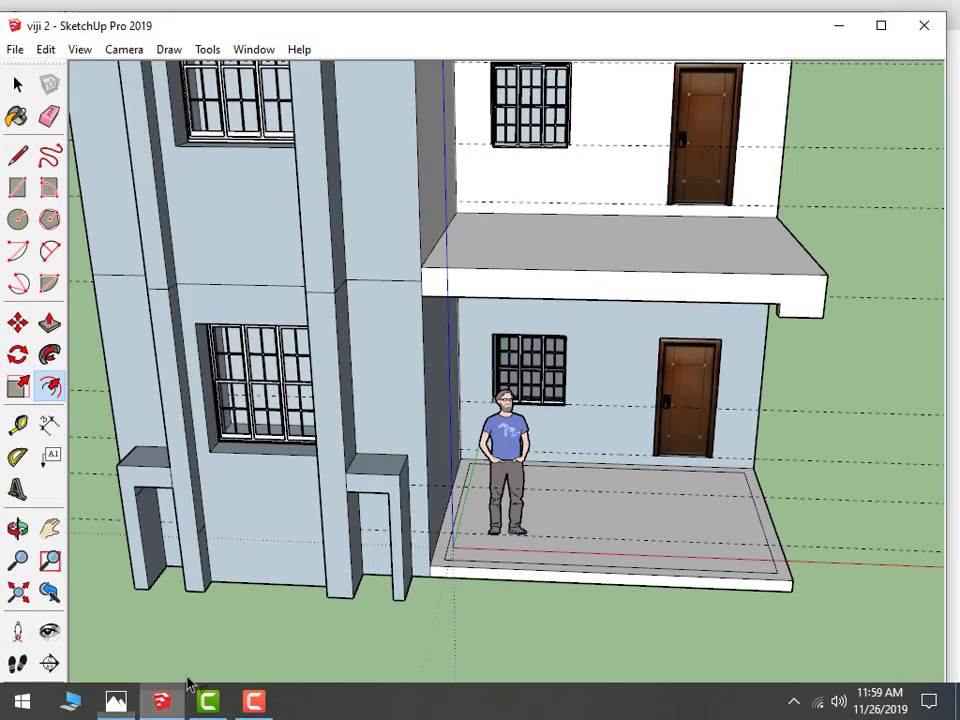
Draw a small square at the porch floor's front corner
left_click(17, 187)
scroll(745, 579, "up", 2)
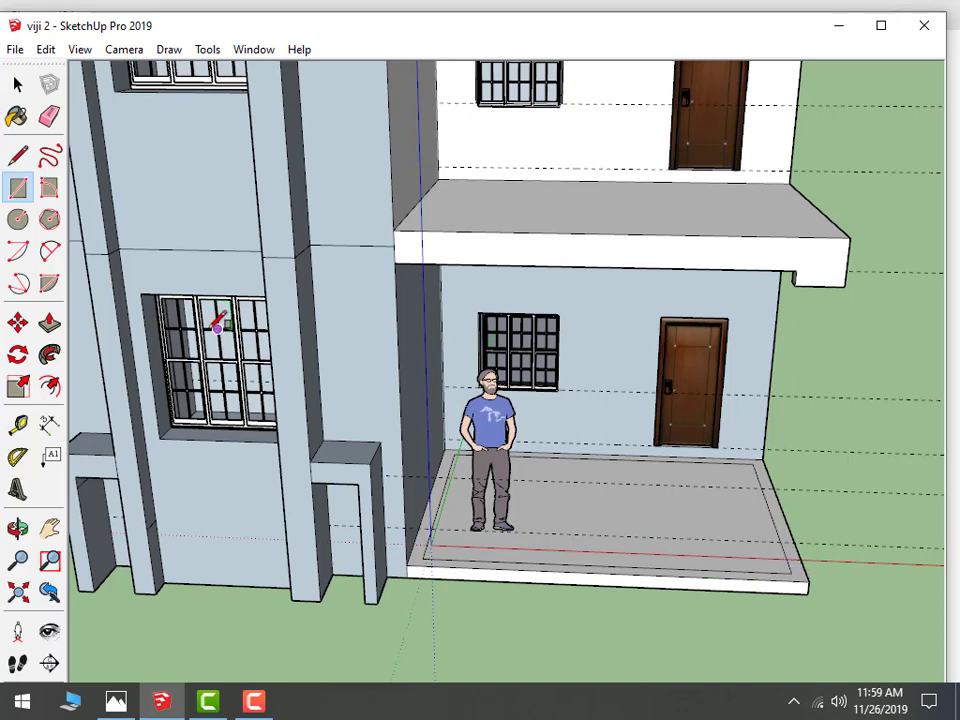
left_click(18, 155)
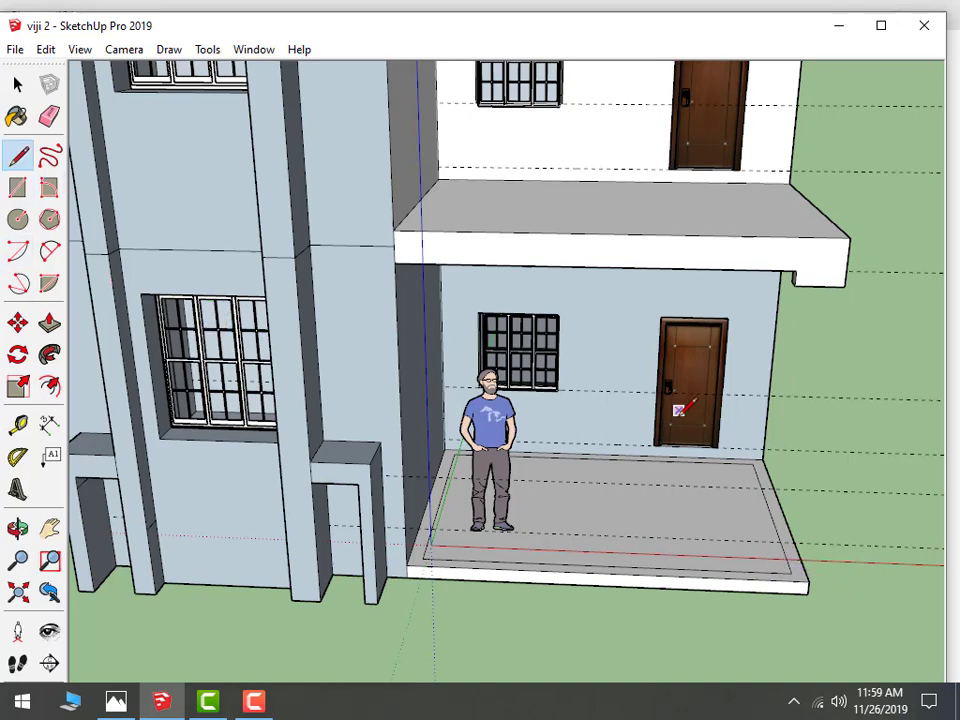
left_click(786, 557)
scroll(786, 558, "up", 2)
scroll(793, 557, "up", 2)
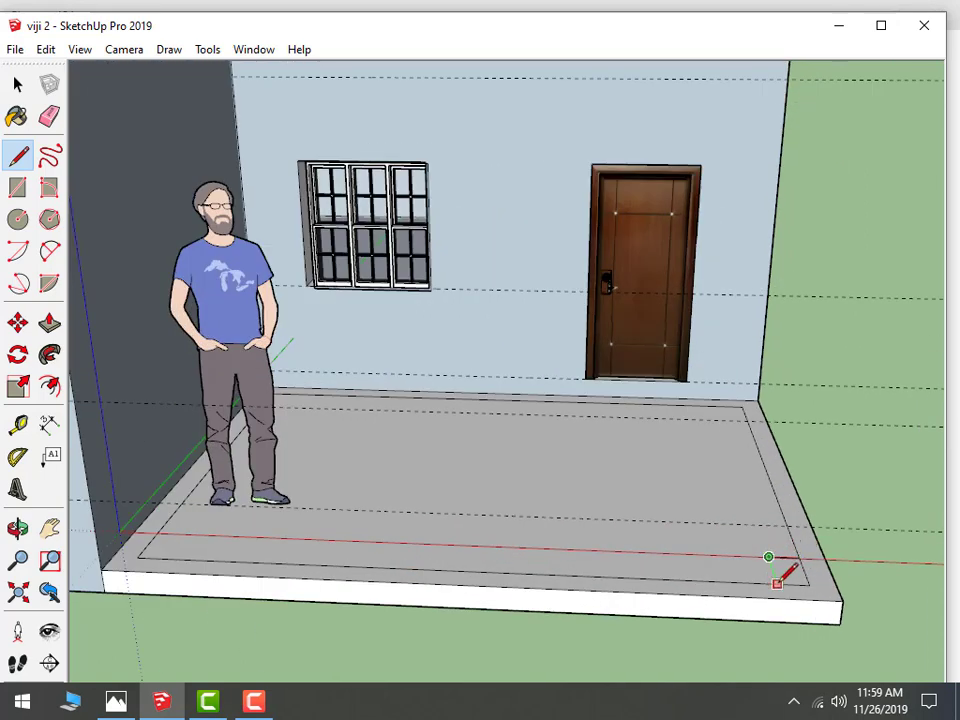
scroll(285, 358, "down", 3)
scroll(285, 358, "down", 1)
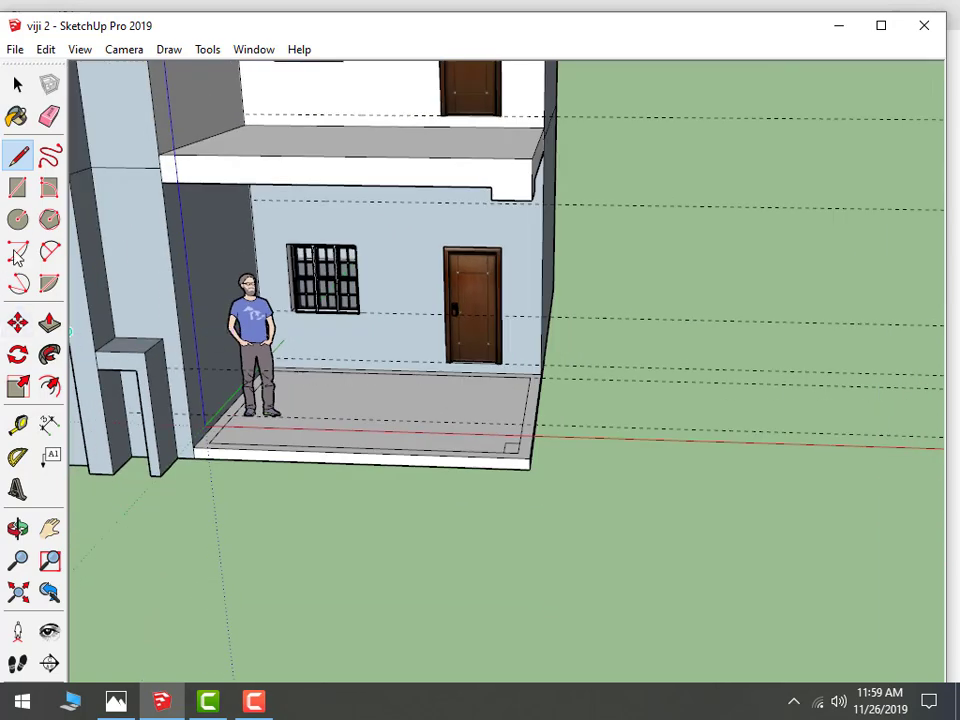
scroll(509, 451, "up", 2)
Pull the corner square up to the slab above as a column, then reopen the reference photo
left_click(512, 452)
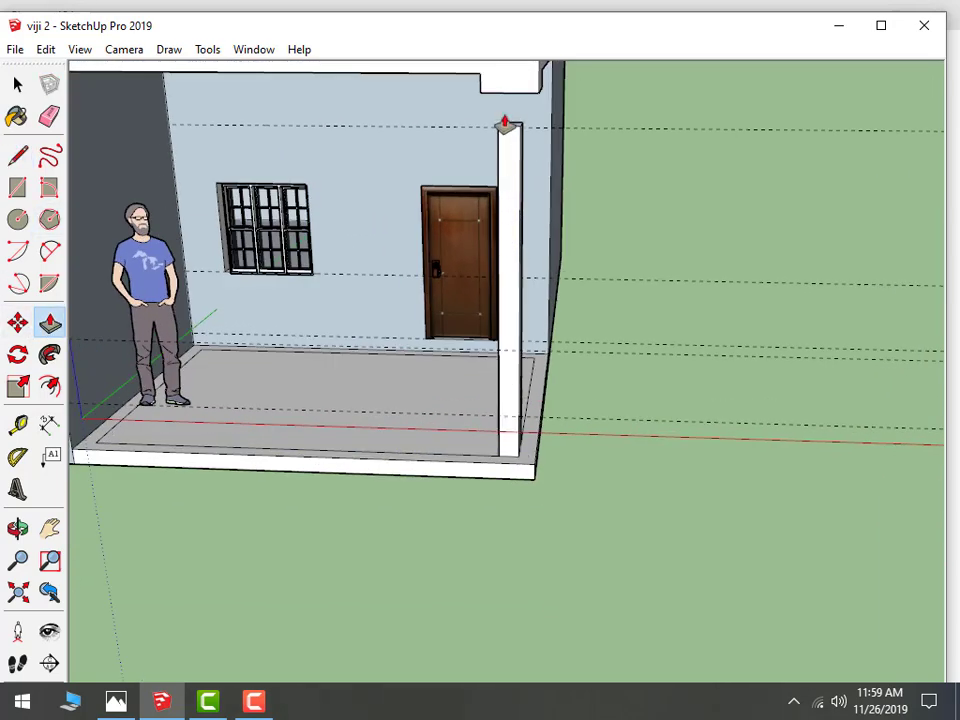
left_click(502, 298)
scroll(435, 510, "down", 3)
mouse_move(435, 510)
middle_mouse_down()
mouse_move(585, 489)
mouse_move(581, 499)
mouse_move(386, 568)
mouse_move(521, 566)
mouse_move(519, 541)
middle_mouse_up()
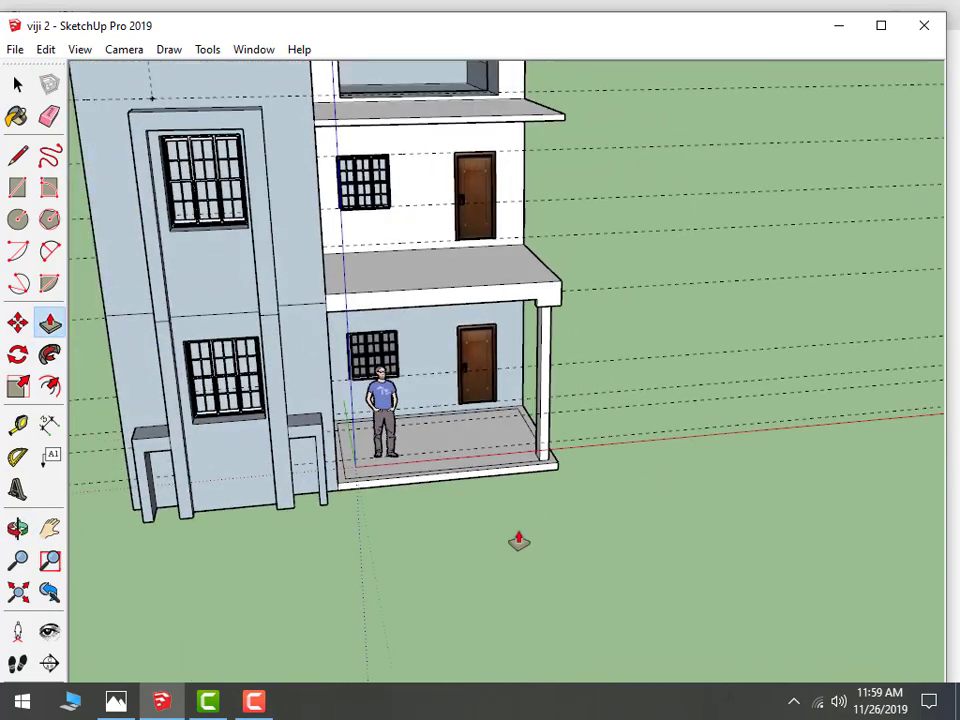
left_click(122, 698)
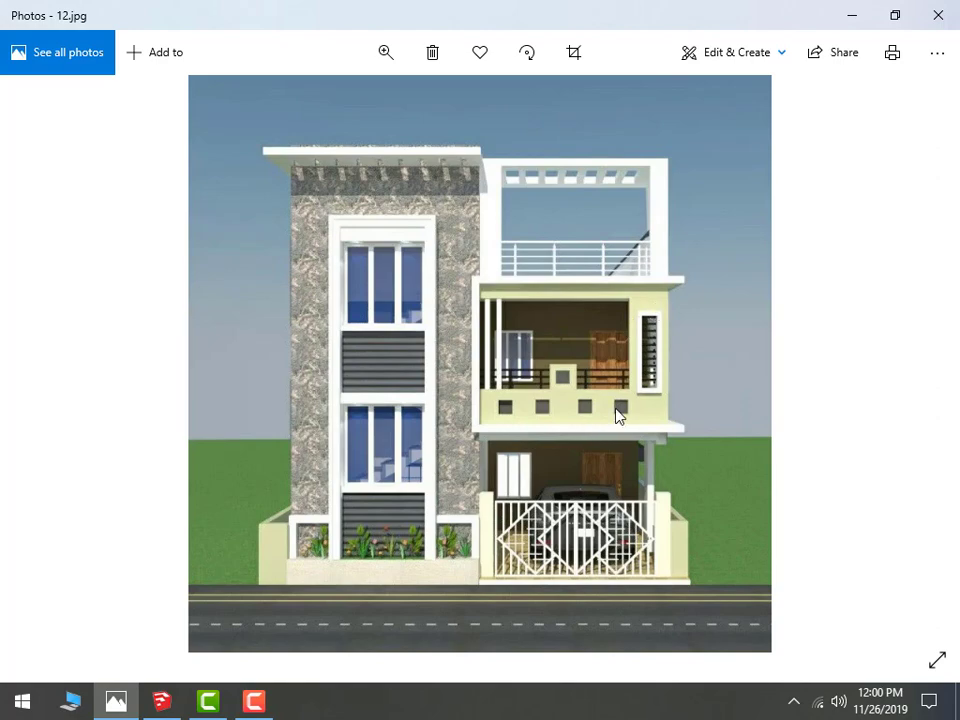
Minimize the 12.jpg reference photo and orbit down to a closer view of the upper slabs
left_click(853, 17)
mouse_move(536, 369)
left_mouse_down()
mouse_move(355, 603)
mouse_move(422, 418)
left_mouse_up()
key("p")
mouse_move(422, 418)
middle_mouse_down()
mouse_move(182, 357)
mouse_move(274, 380)
middle_mouse_up()
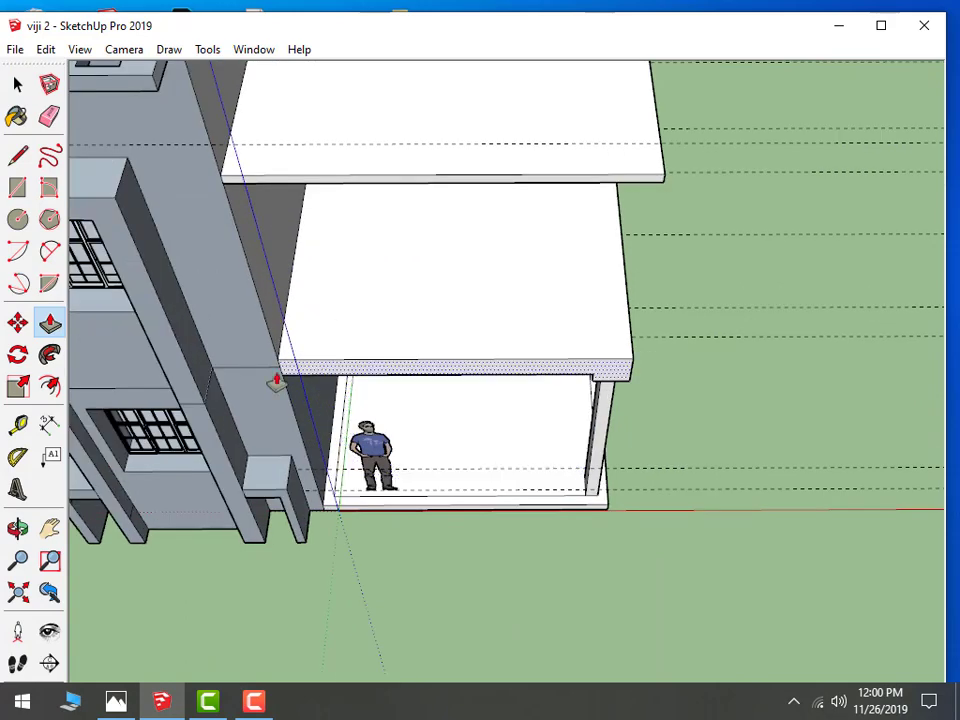
Push/Pull the upper-floor slab up 6" to thicken it
left_click(50, 322)
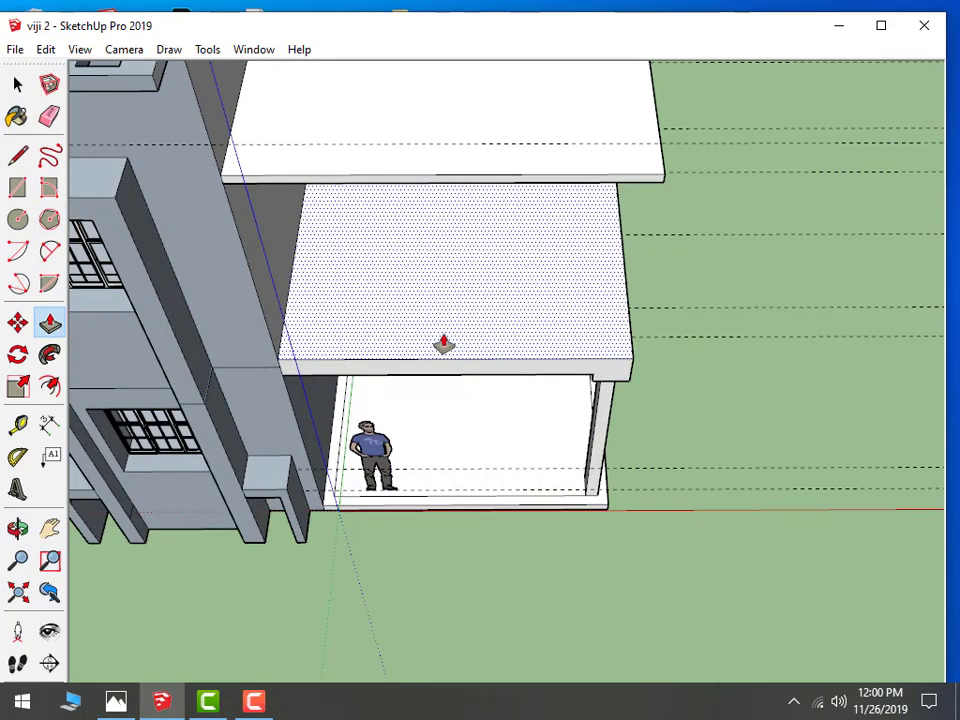
left_click_drag(443, 343, 446, 322)
left_click(447, 320)
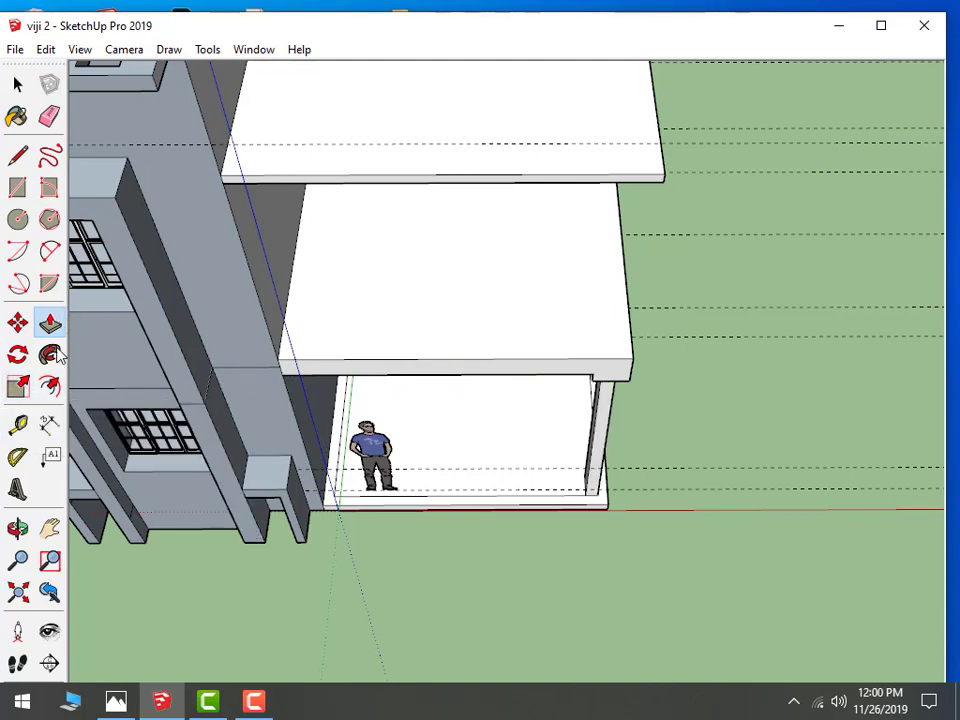
Offset the slab's top face inward to form a rim near its edges
left_click(48, 388)
left_click(450, 314)
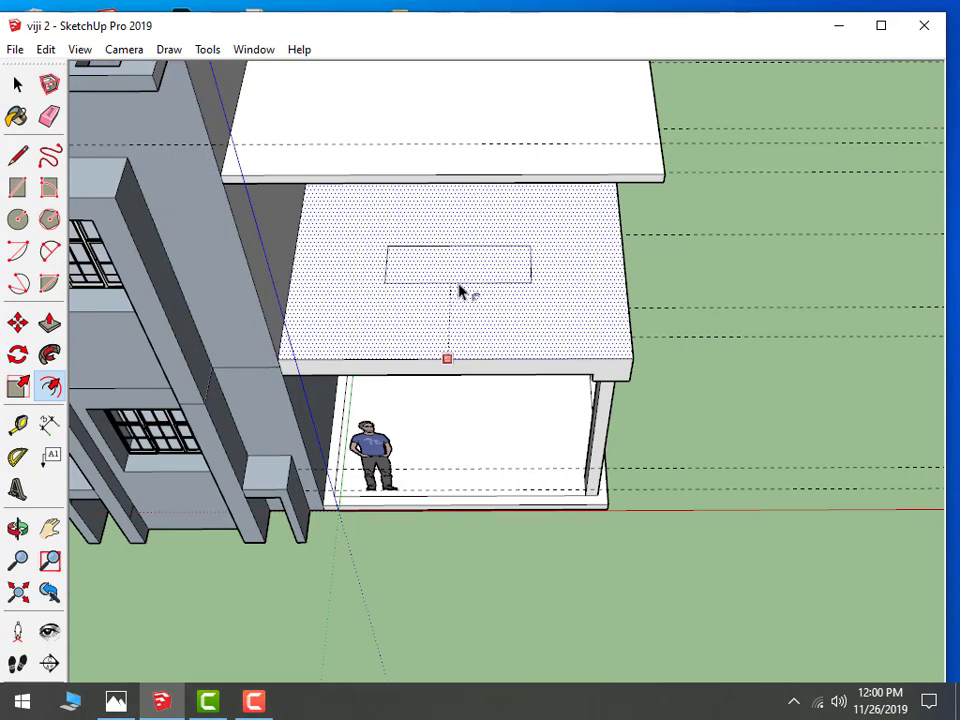
left_click(460, 290)
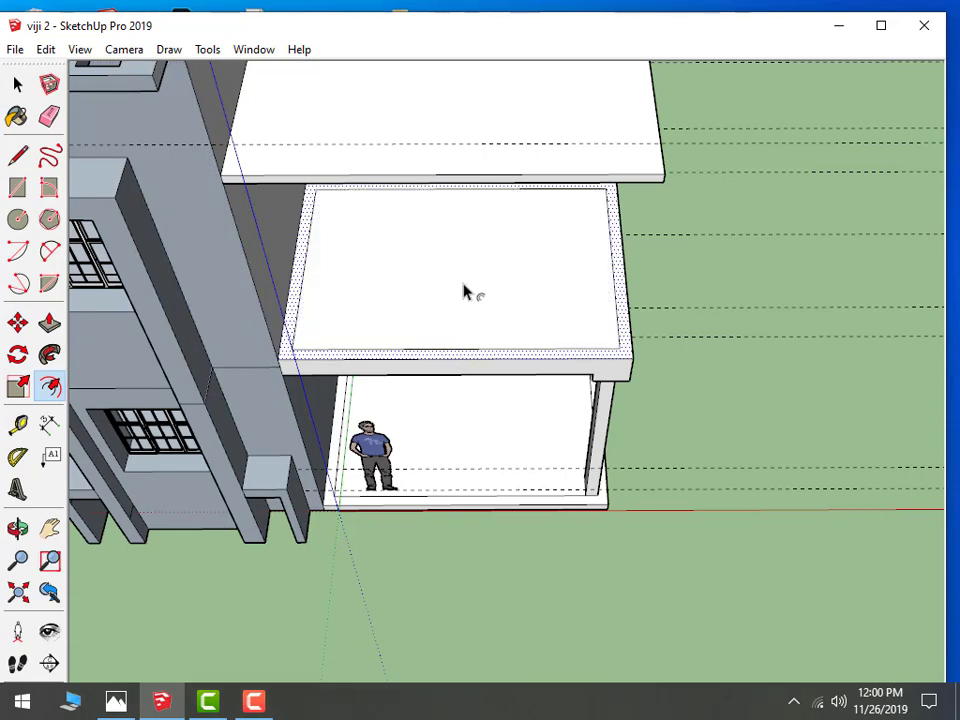
scroll(465, 385, "up", 2)
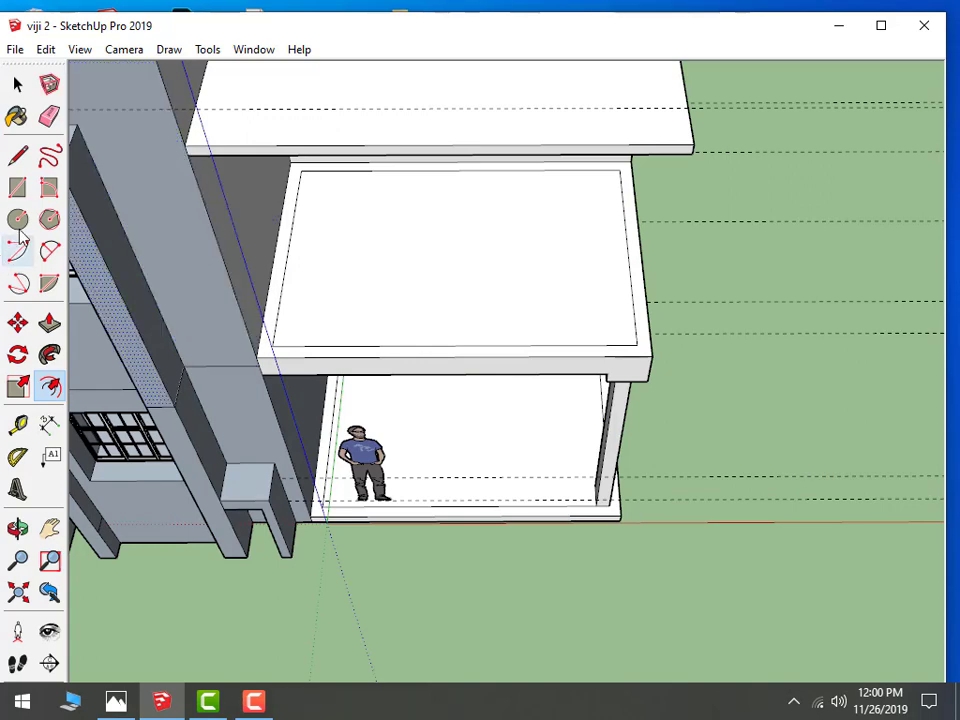
left_click(17, 155)
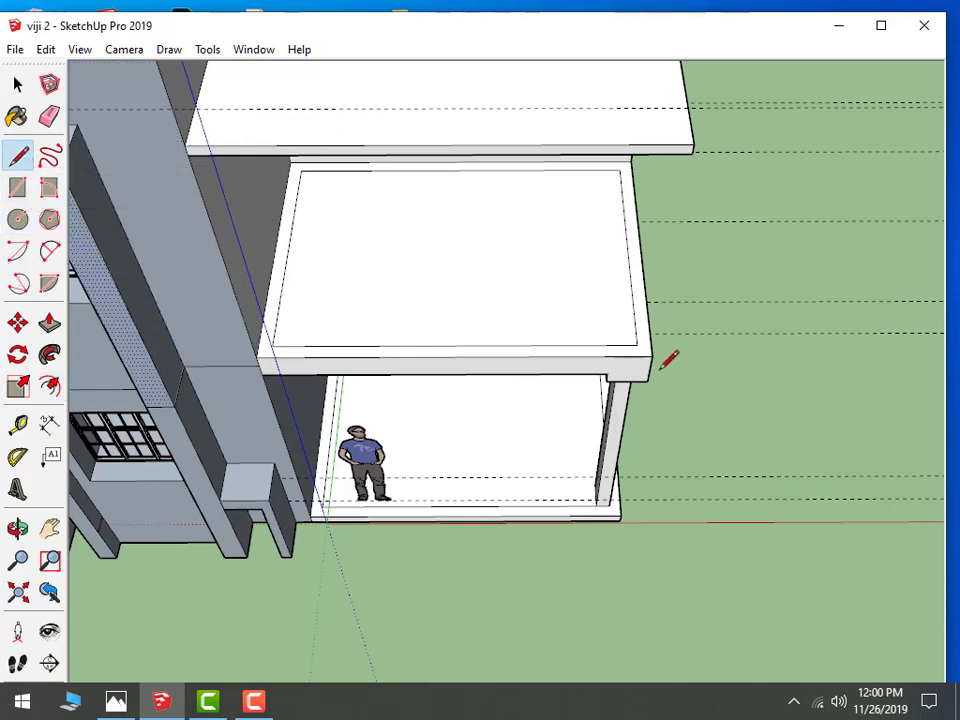
scroll(668, 360, "up", 1)
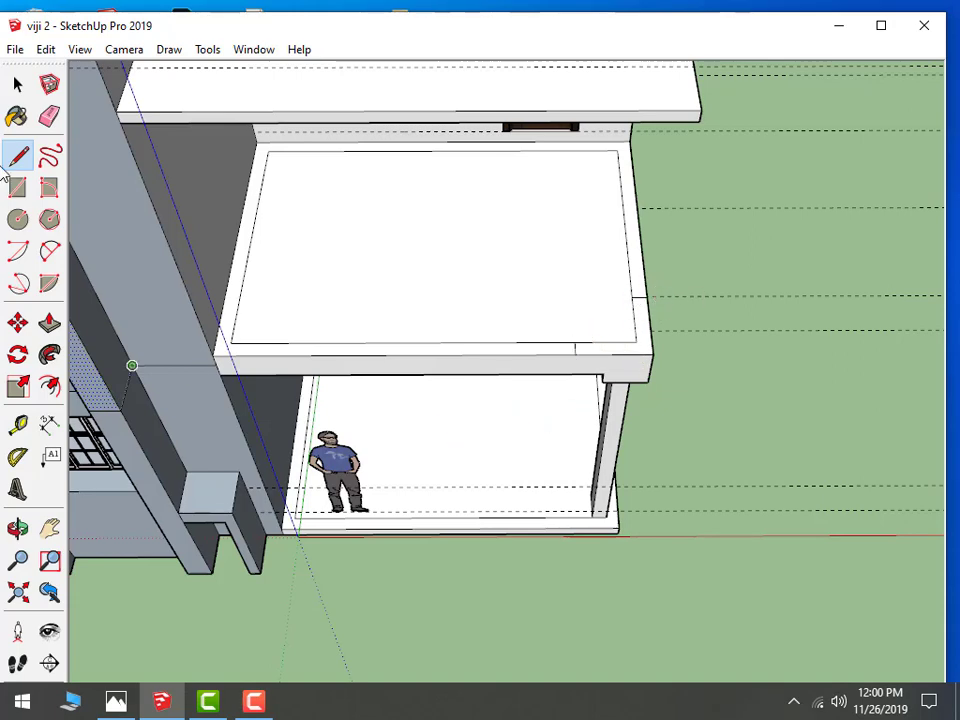
Raise the slab's right edge strip into a side wall reaching the roof slab
left_click(49, 322)
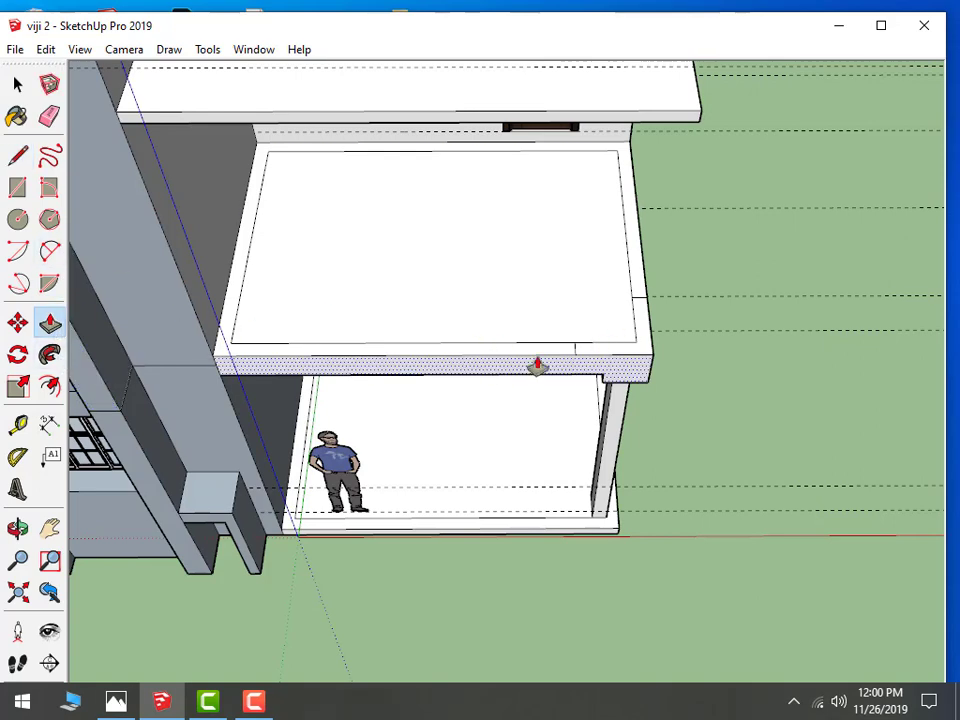
left_click_drag(604, 354, 592, 130)
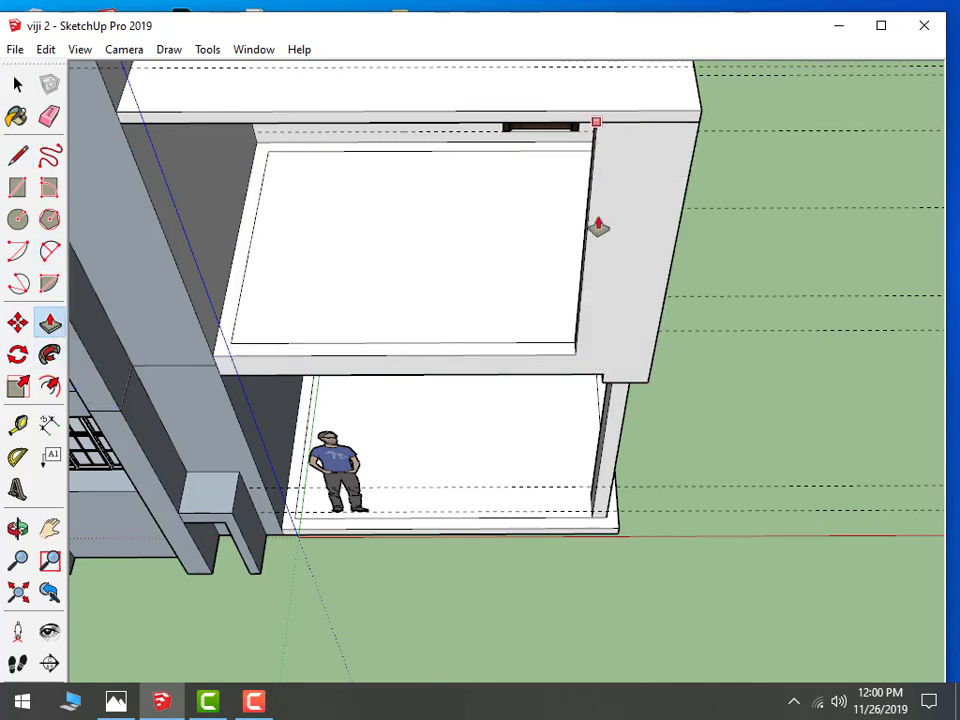
mouse_move(600, 223)
middle_mouse_down()
mouse_move(607, 119)
mouse_move(617, 139)
middle_mouse_up()
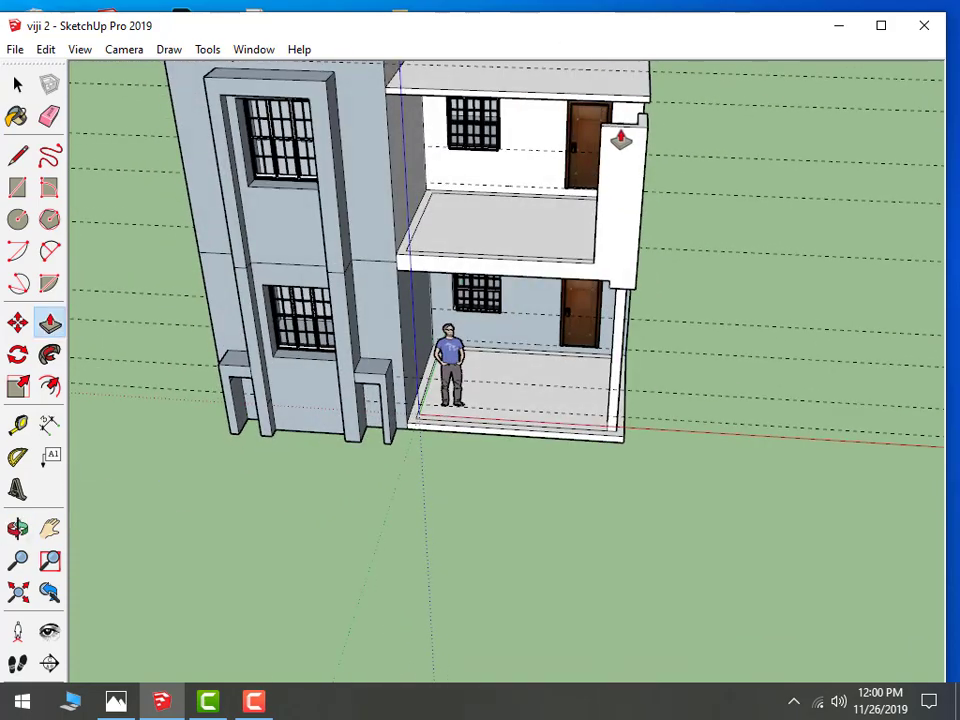
left_click_drag(610, 105, 627, 167)
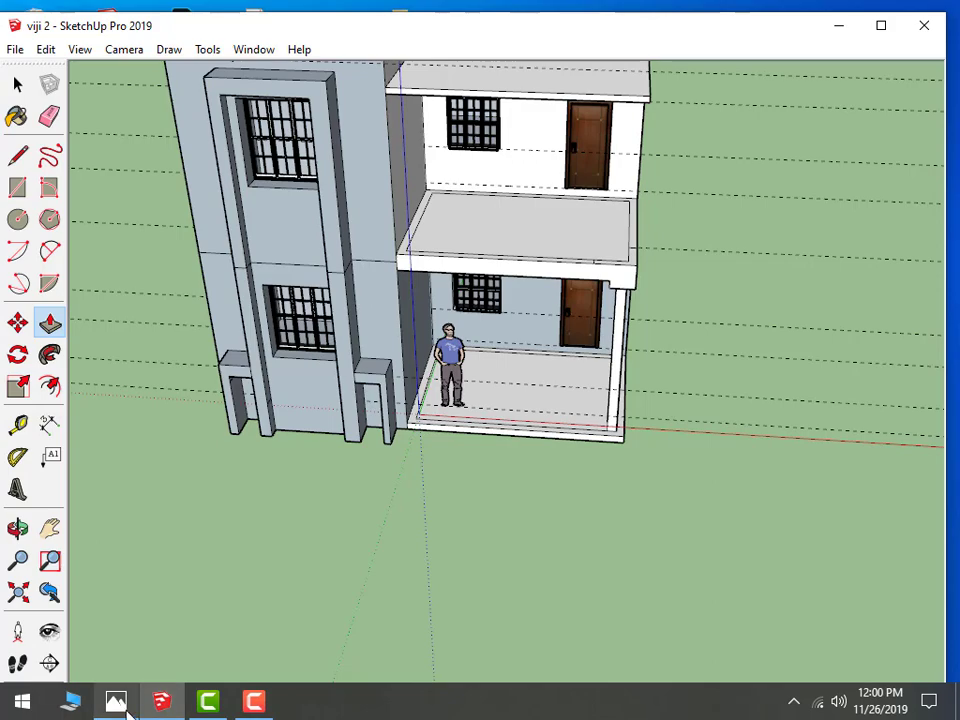
left_click(161, 700)
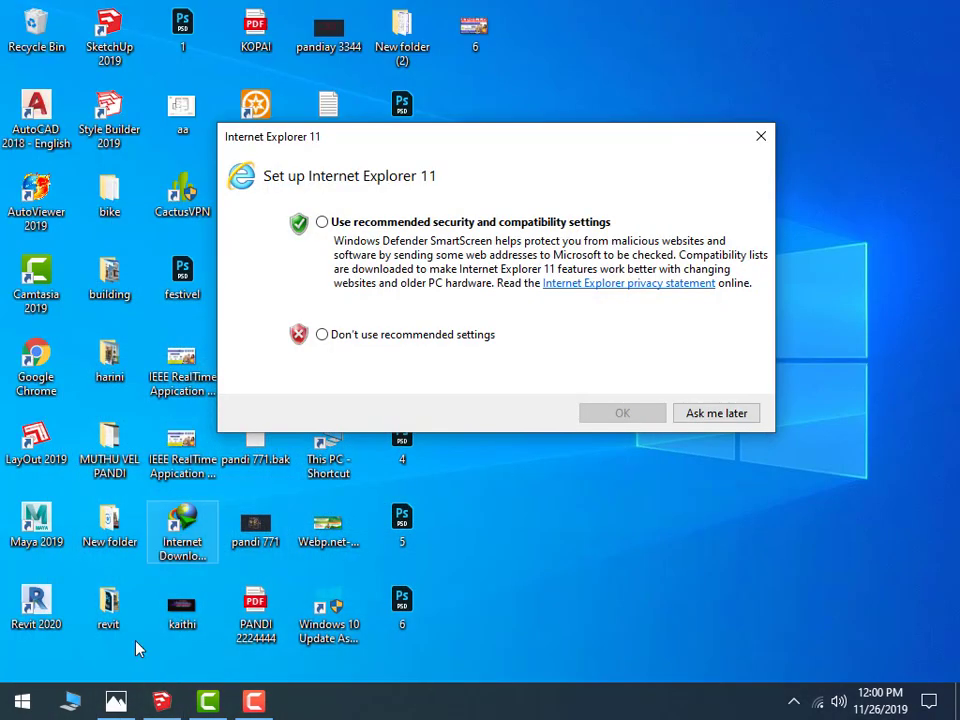
left_click(161, 700)
left_click(116, 703)
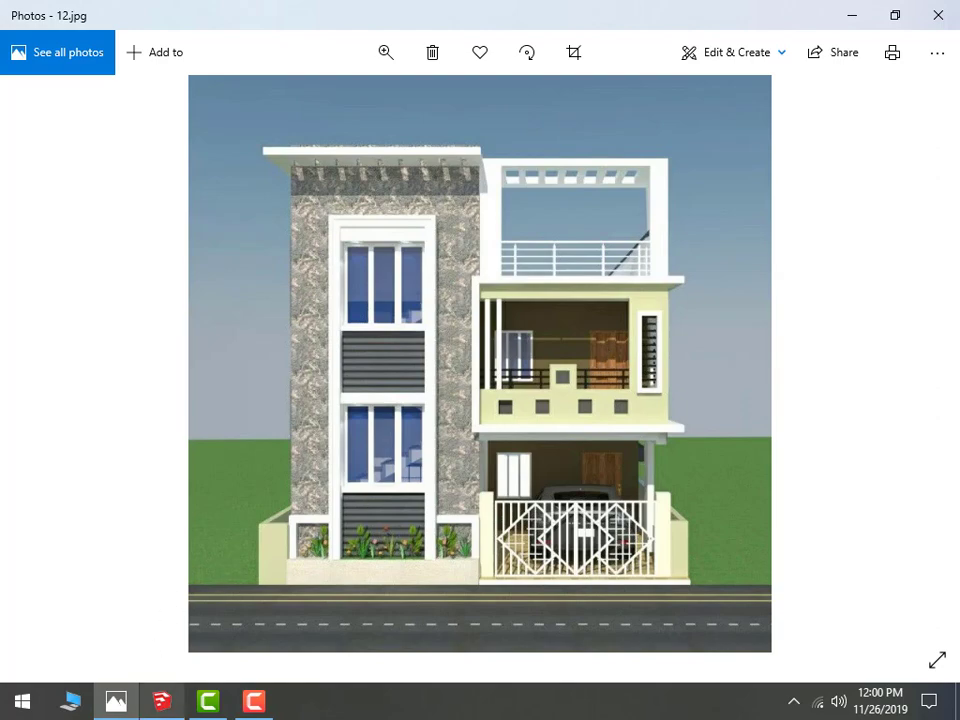
left_click(162, 703)
Pull the upper balcony's right side wall up to meet the roof slab
scroll(591, 383, "up", 3)
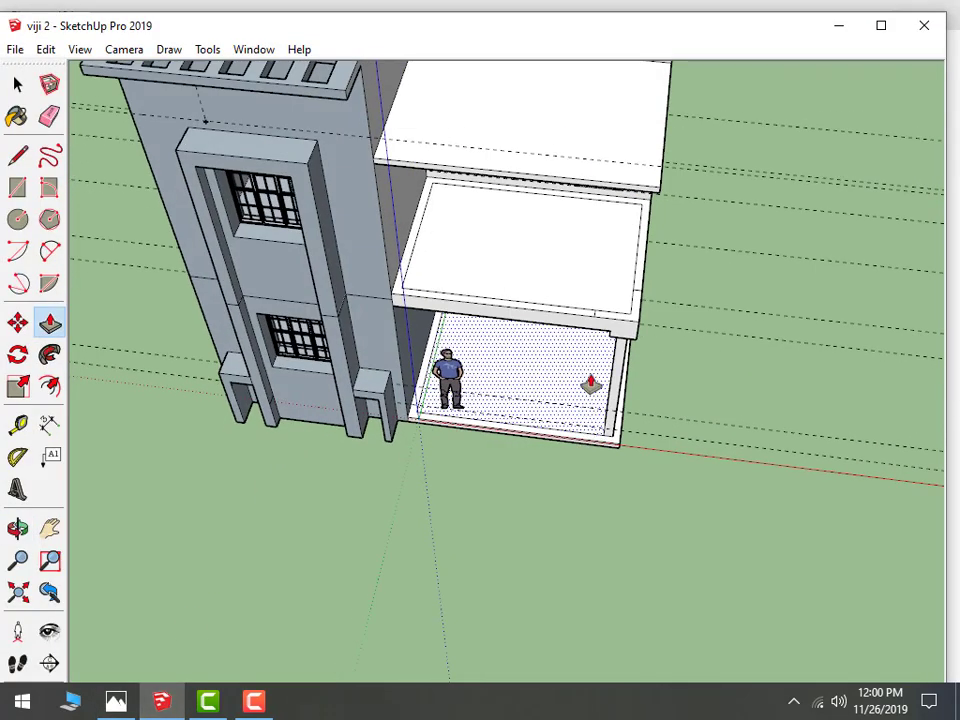
scroll(628, 320, "up", 3)
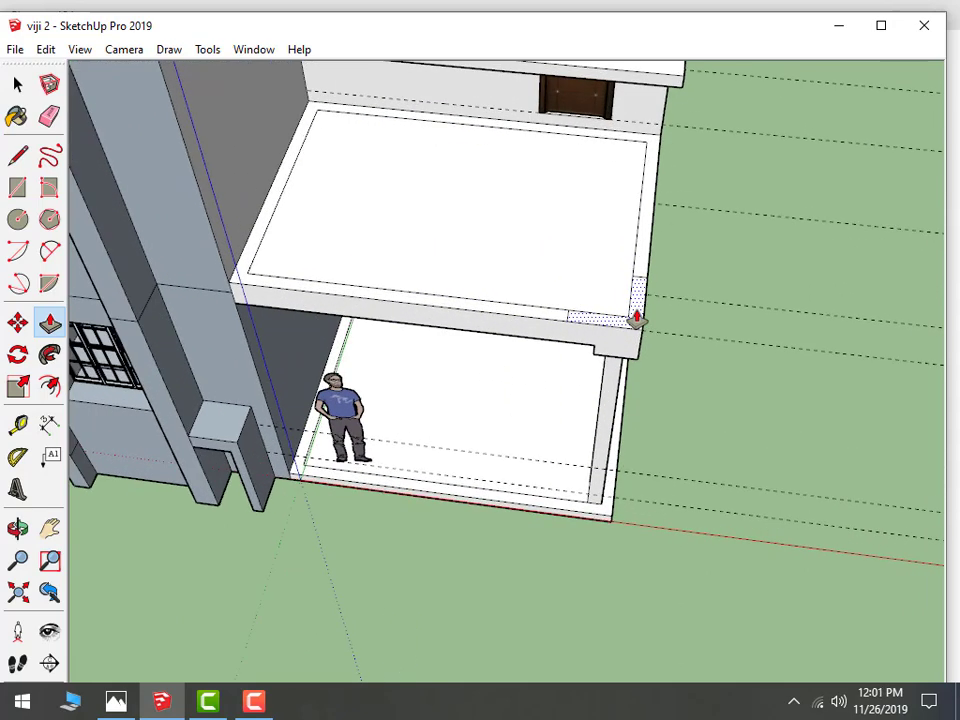
mouse_move(634, 108)
left_mouse_down()
mouse_move(632, 50)
mouse_move(628, 78)
left_mouse_up()
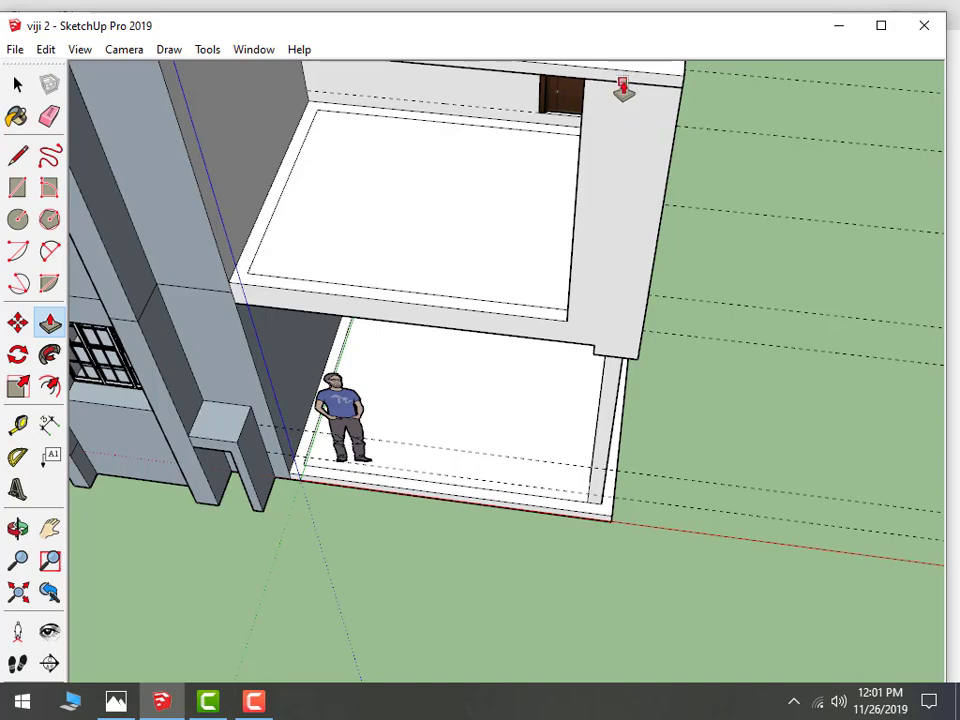
scroll(452, 474, "down", 3)
mouse_move(452, 474)
middle_mouse_down()
mouse_move(568, 386)
mouse_move(478, 332)
middle_mouse_up()
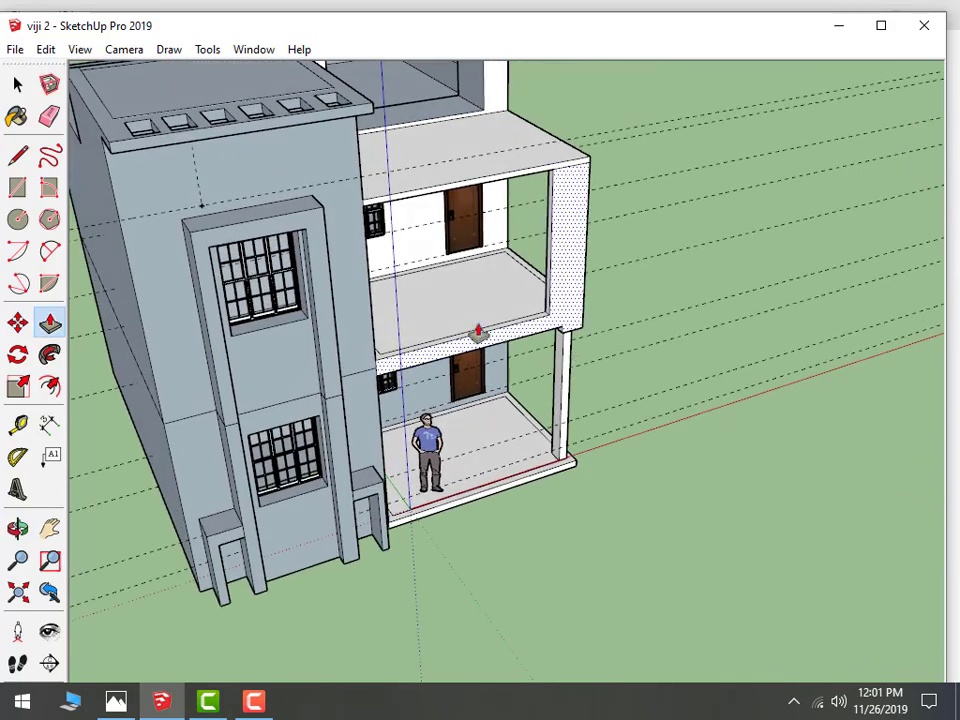
Push the beam over the upper balcony opening down to make it deeper
left_click(17, 155)
scroll(561, 274, "up", 4)
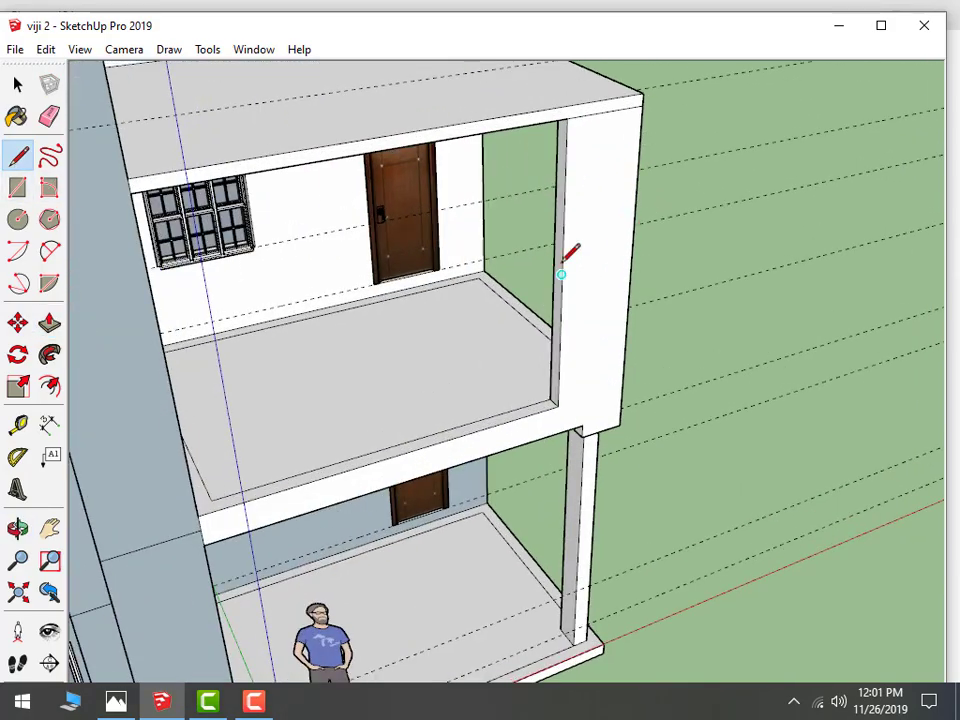
mouse_move(563, 260)
middle_mouse_down()
mouse_move(585, 118)
mouse_move(602, 81)
mouse_move(563, 221)
middle_mouse_up()
scroll(604, 139, "down", 3)
scroll(558, 266, "up", 3)
mouse_move(557, 264)
middle_mouse_down()
mouse_move(551, 212)
mouse_move(579, 163)
middle_mouse_up()
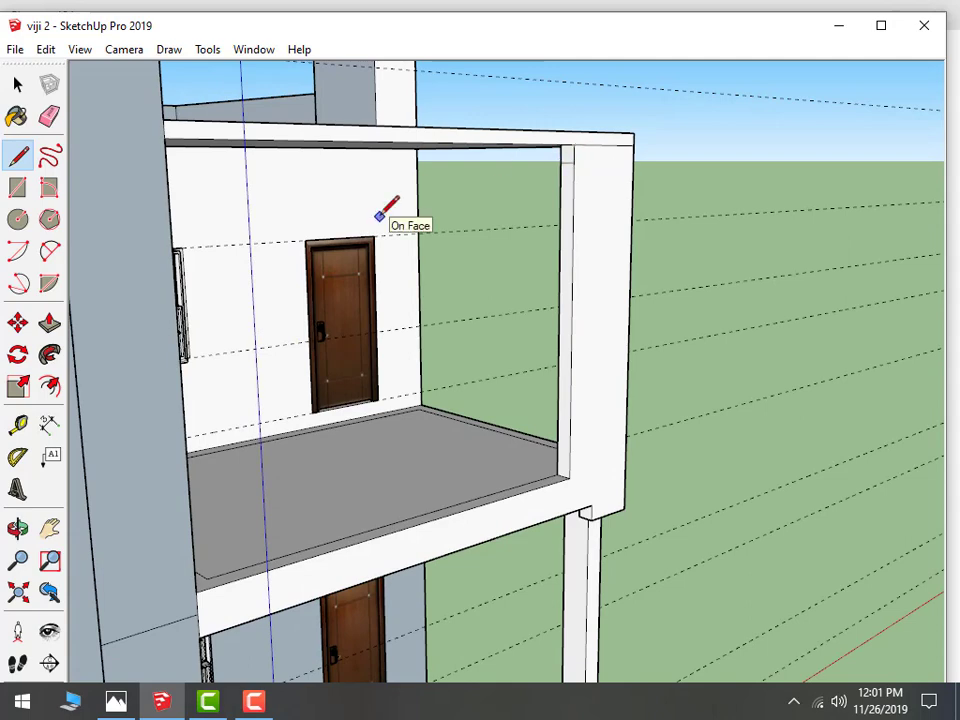
key("p")
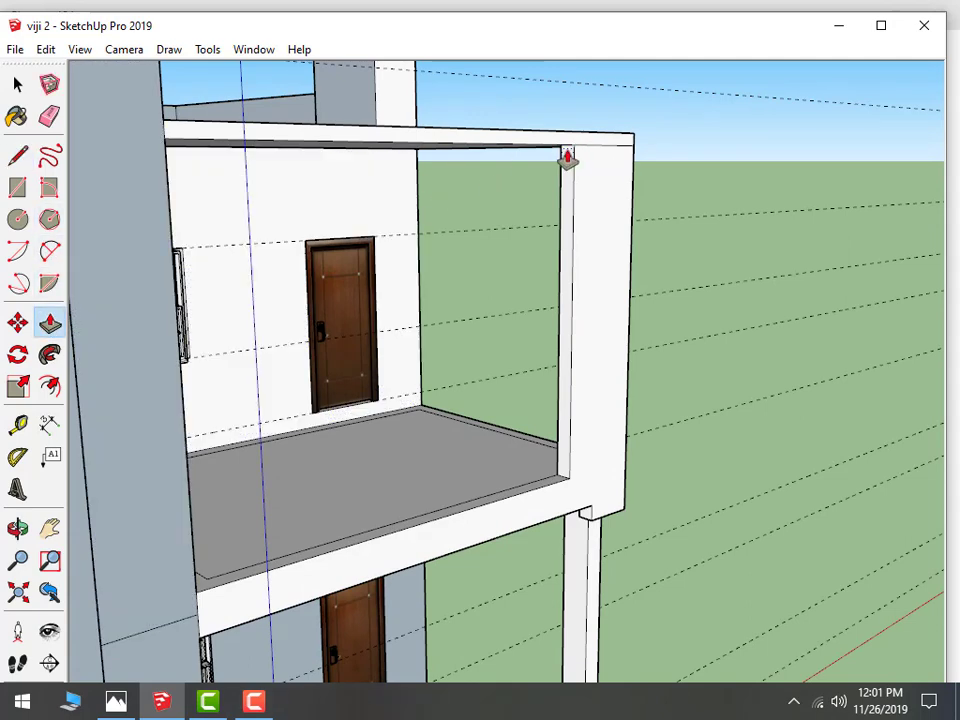
left_click_drag(566, 157, 803, 288)
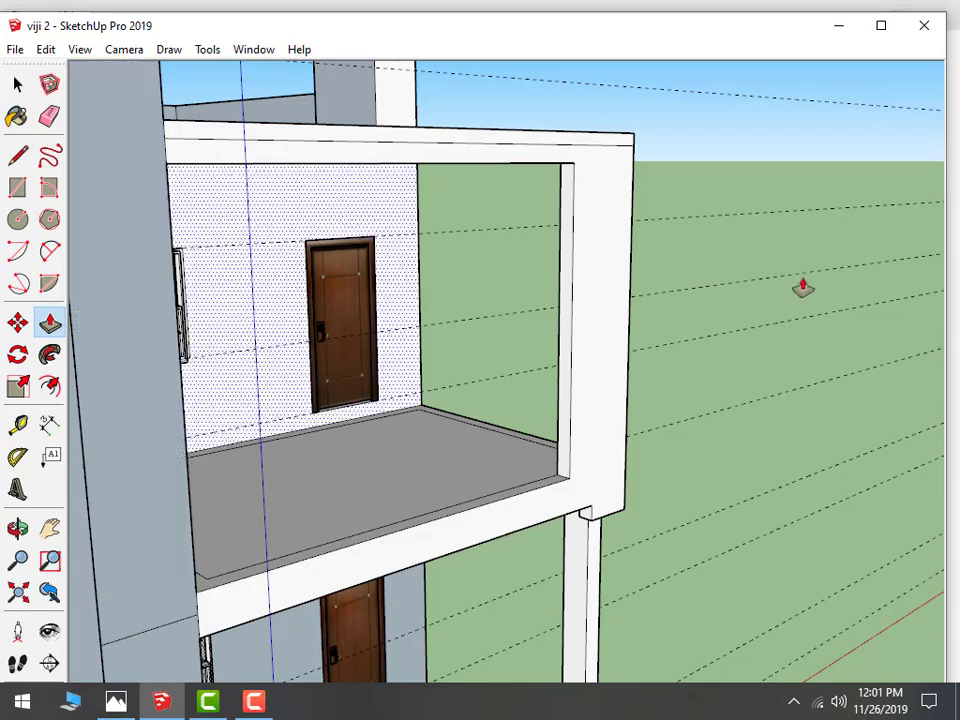
scroll(705, 386, "down", 5)
scroll(272, 454, "down", 3)
Orbit to a frontal view of the balcony and bring up the 12.jpg reference photo
middle_click_drag(414, 407, 380, 470)
scroll(372, 552, "up", 5)
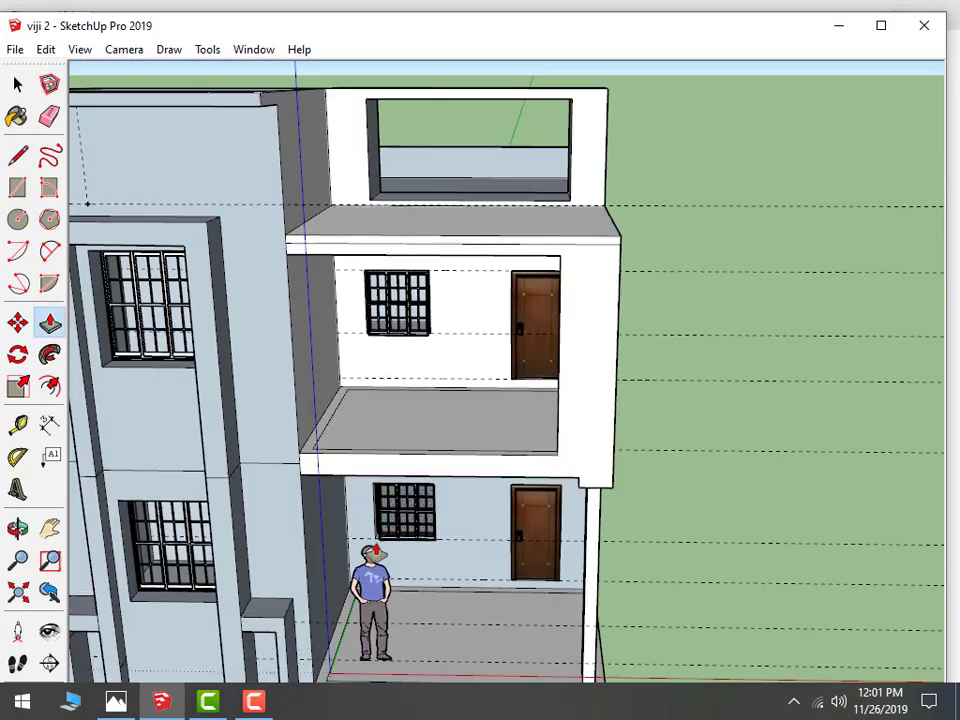
left_click(116, 701)
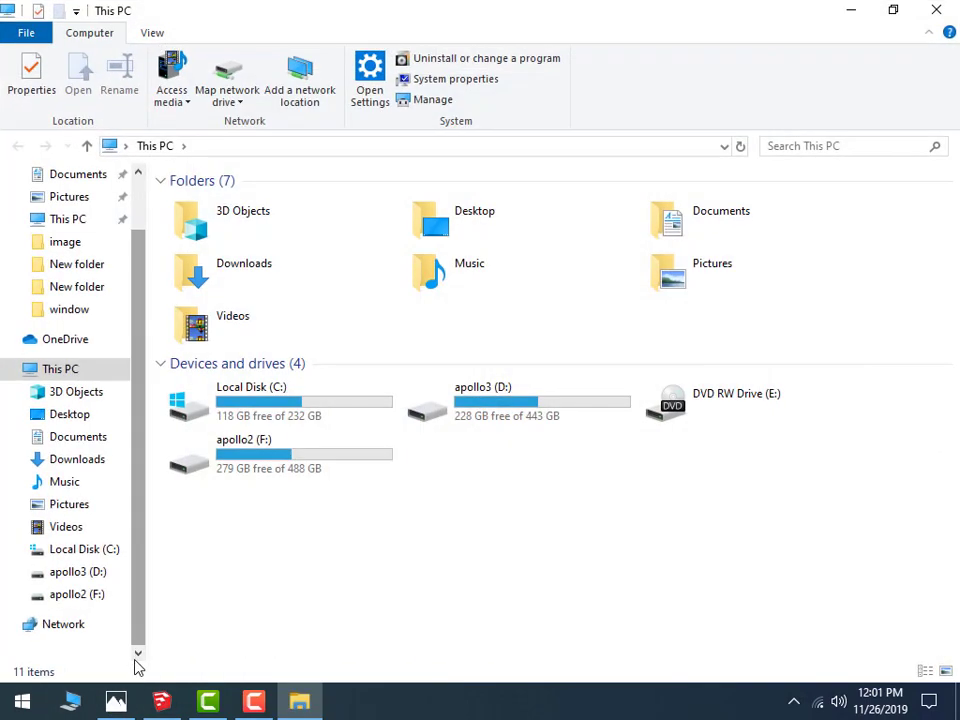
Switch back to the SketchUp model, then bring the 12.jpg reference photo forward again
left_click(162, 701)
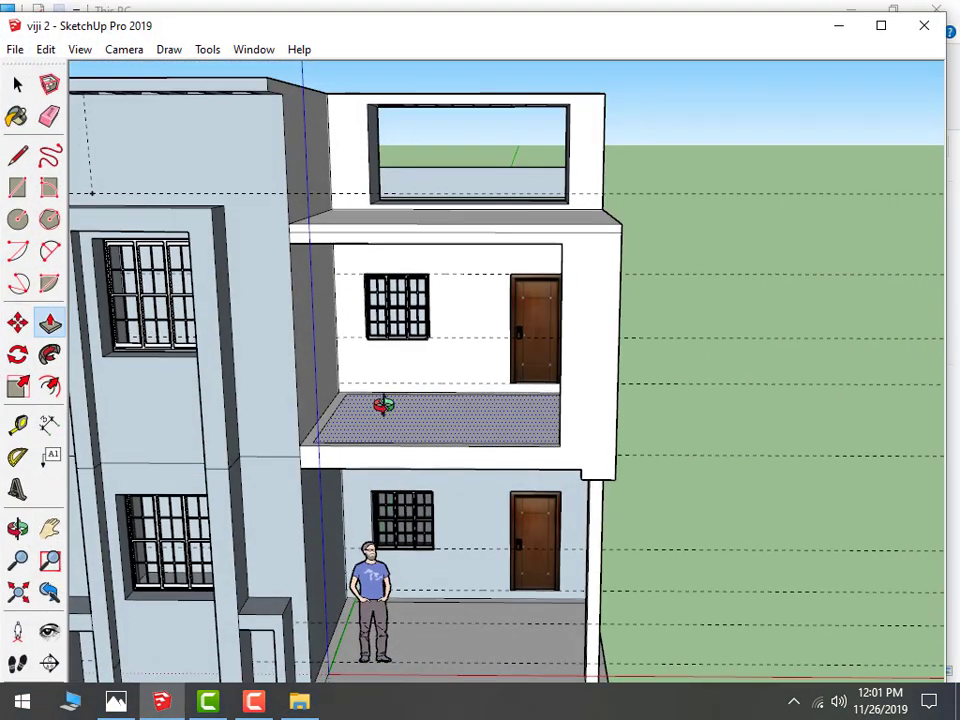
left_click(116, 703)
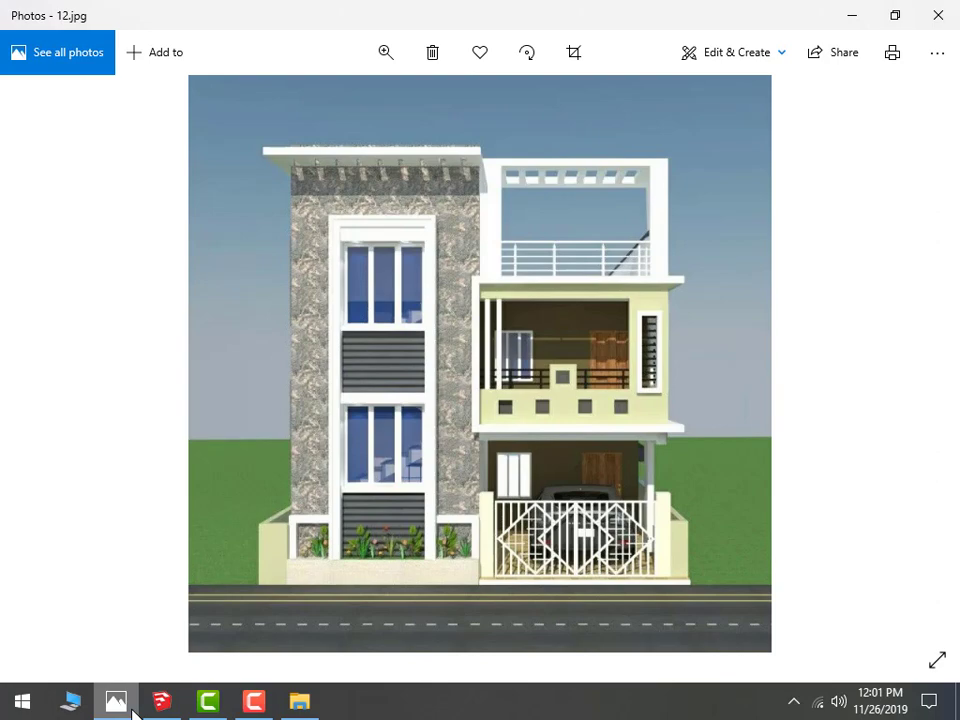
Push the top roof slab out into an overhang, adjust its depth and extend its left end
left_click(162, 701)
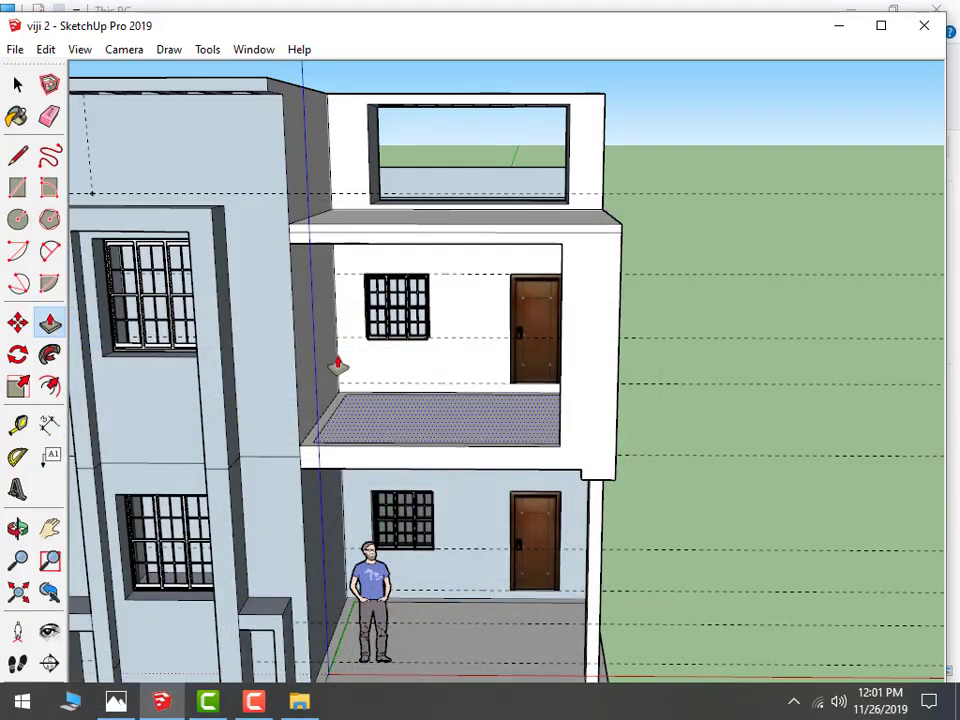
left_click_drag(318, 236, 265, 242)
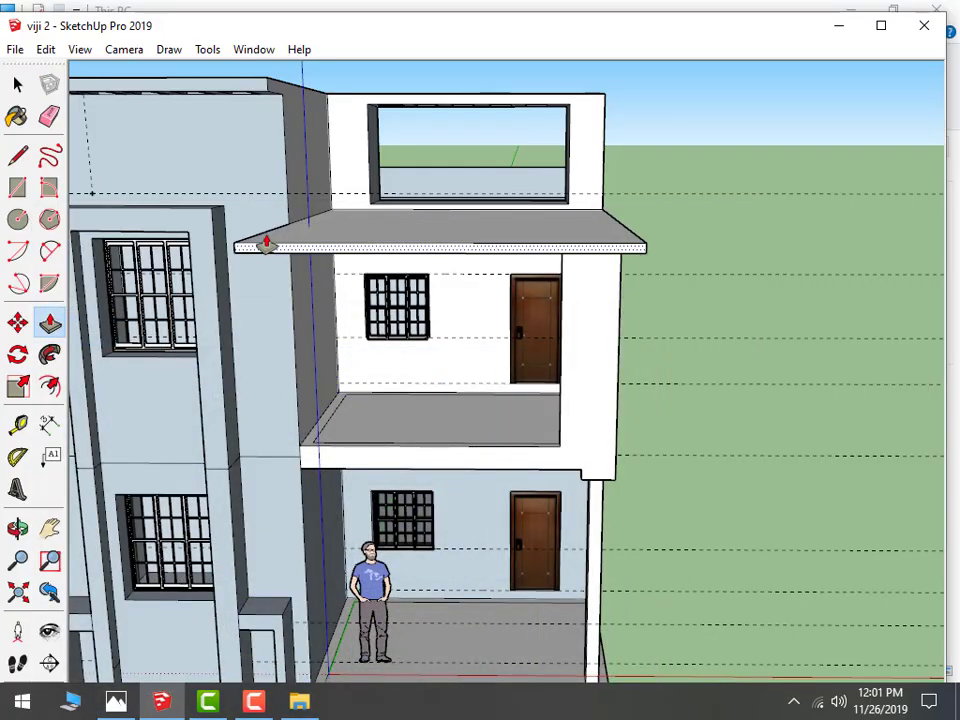
mouse_move(278, 238)
middle_mouse_down()
mouse_move(377, 171)
mouse_move(427, 183)
middle_mouse_up()
mouse_move(426, 183)
left_mouse_down()
mouse_move(414, 185)
mouse_move(422, 191)
left_mouse_up()
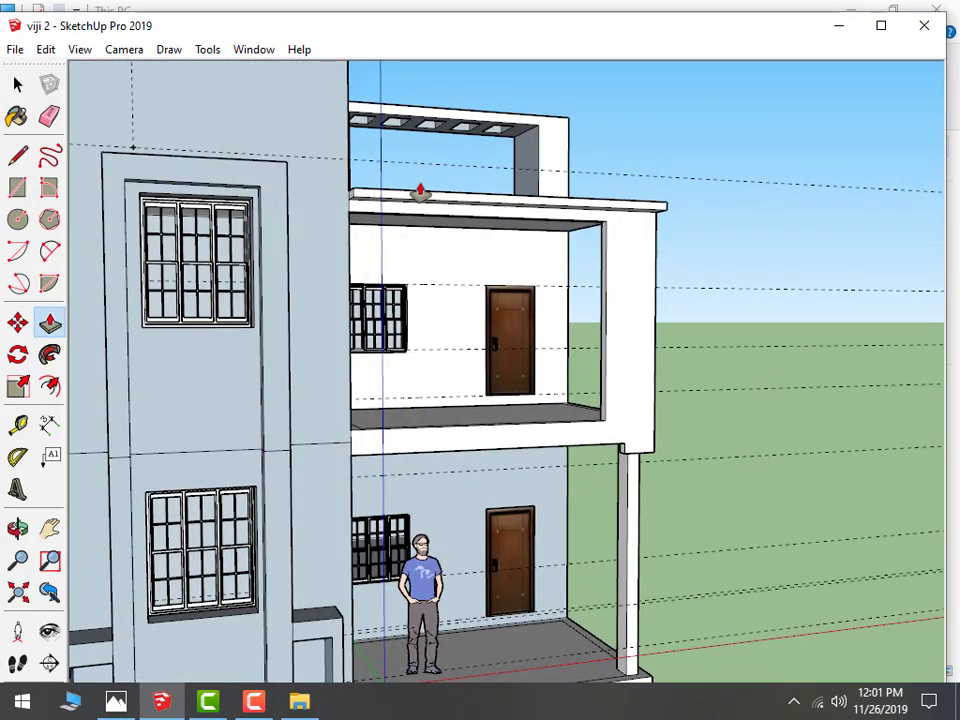
mouse_move(422, 191)
middle_mouse_down()
mouse_move(369, 216)
mouse_move(311, 212)
mouse_move(315, 241)
mouse_move(414, 300)
mouse_move(407, 257)
mouse_move(437, 261)
mouse_move(437, 270)
middle_mouse_up()
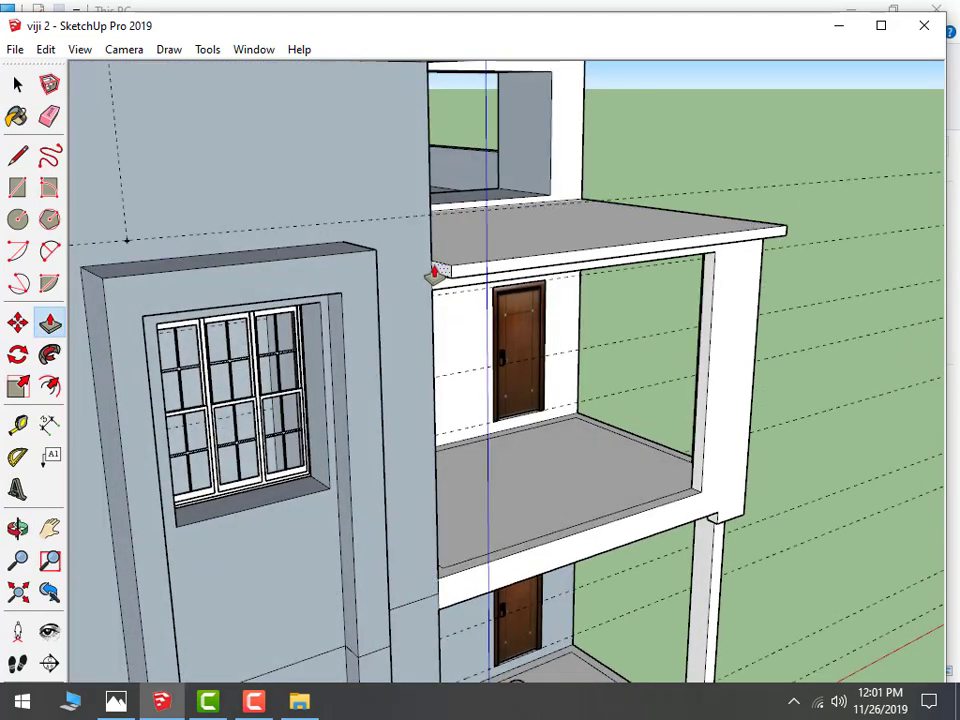
left_click_drag(437, 272, 412, 272)
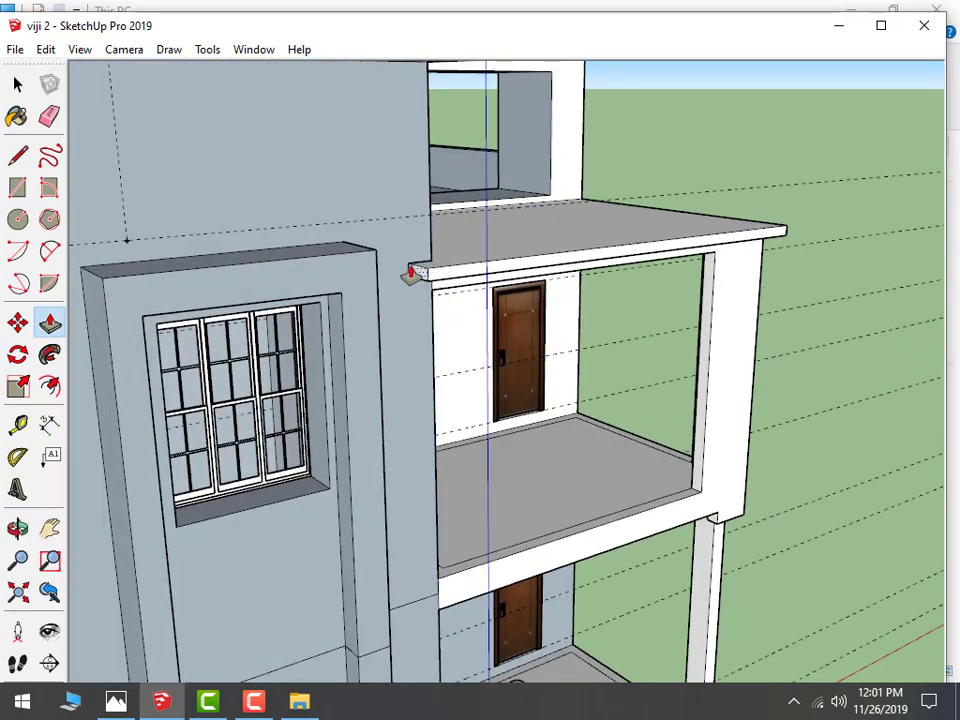
mouse_move(410, 278)
middle_mouse_down()
mouse_move(343, 163)
mouse_move(396, 186)
mouse_move(321, 171)
middle_mouse_up()
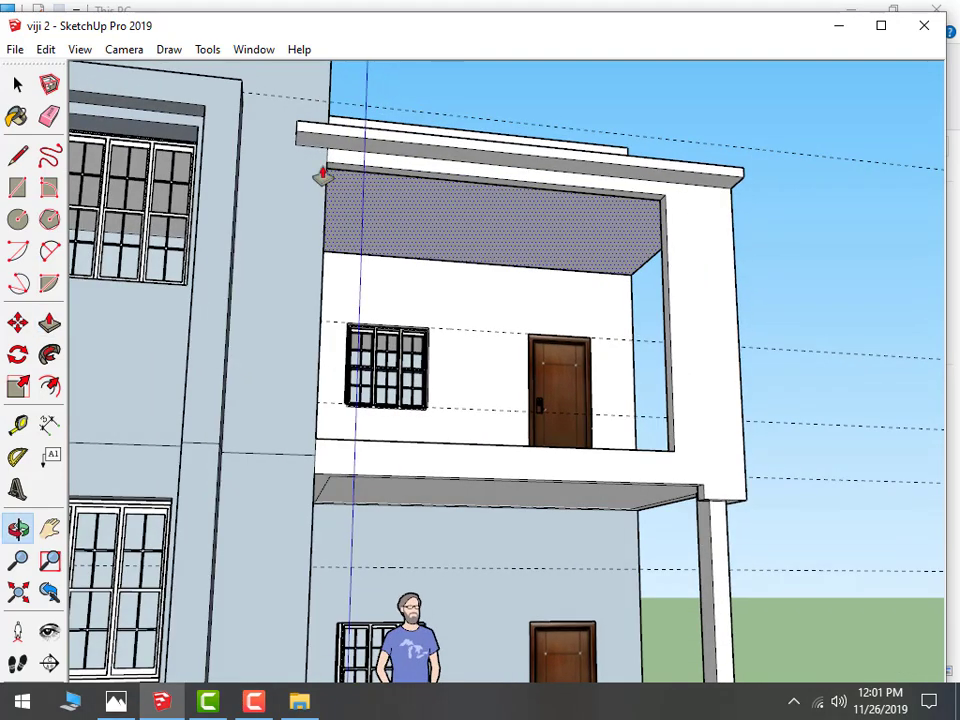
Extrude the roof slab's left end face down to the lower slab as a post
left_click(17, 155)
scroll(311, 146, "up", 2)
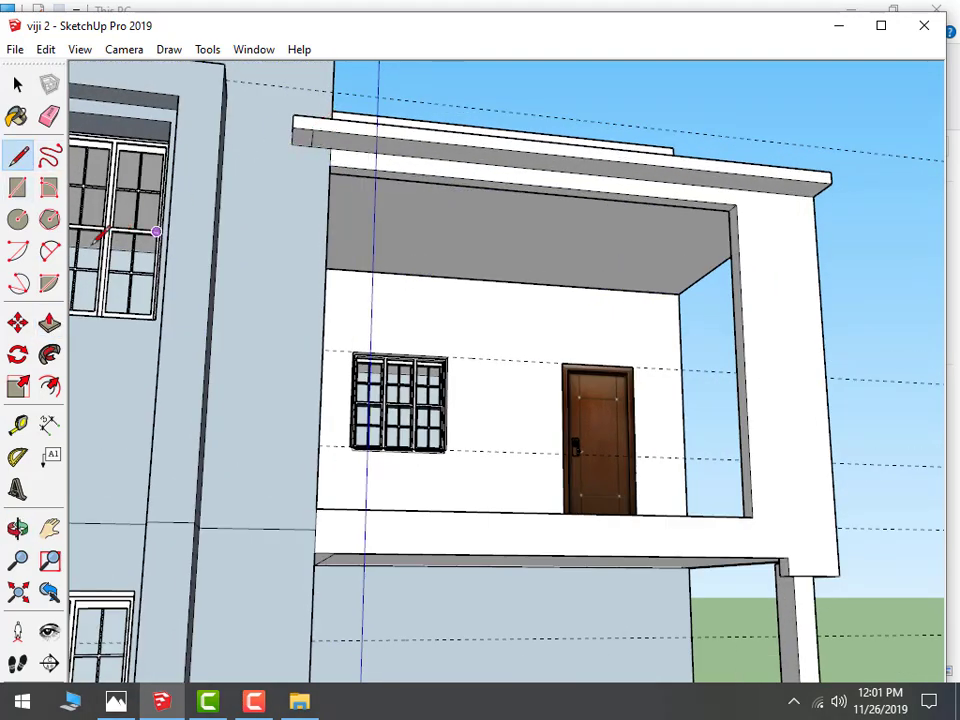
left_click(49, 322)
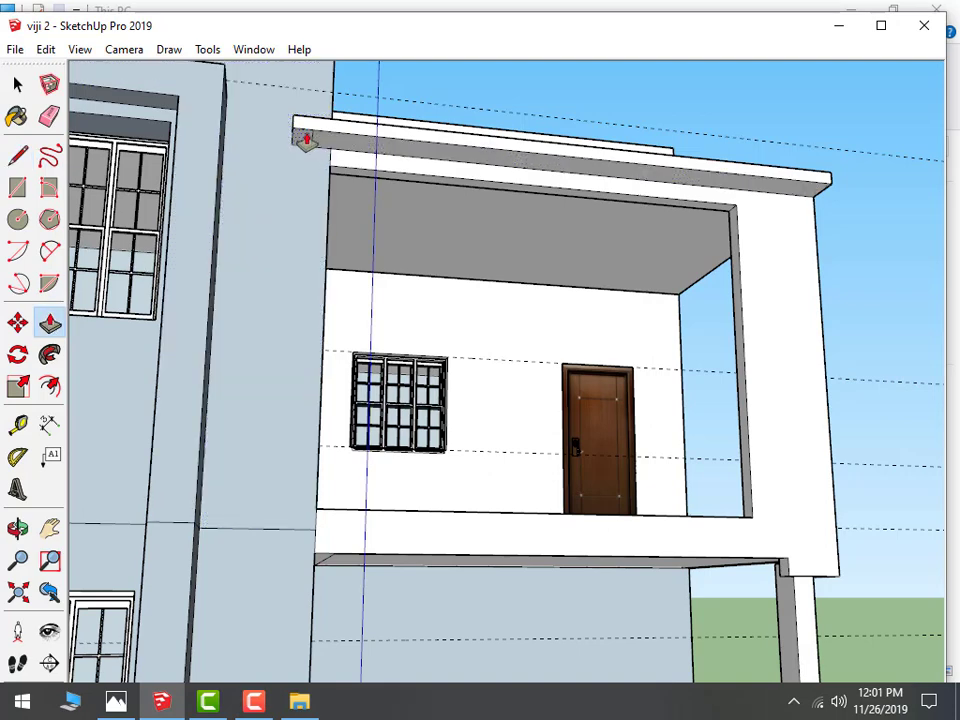
left_click(305, 140)
left_click(308, 515)
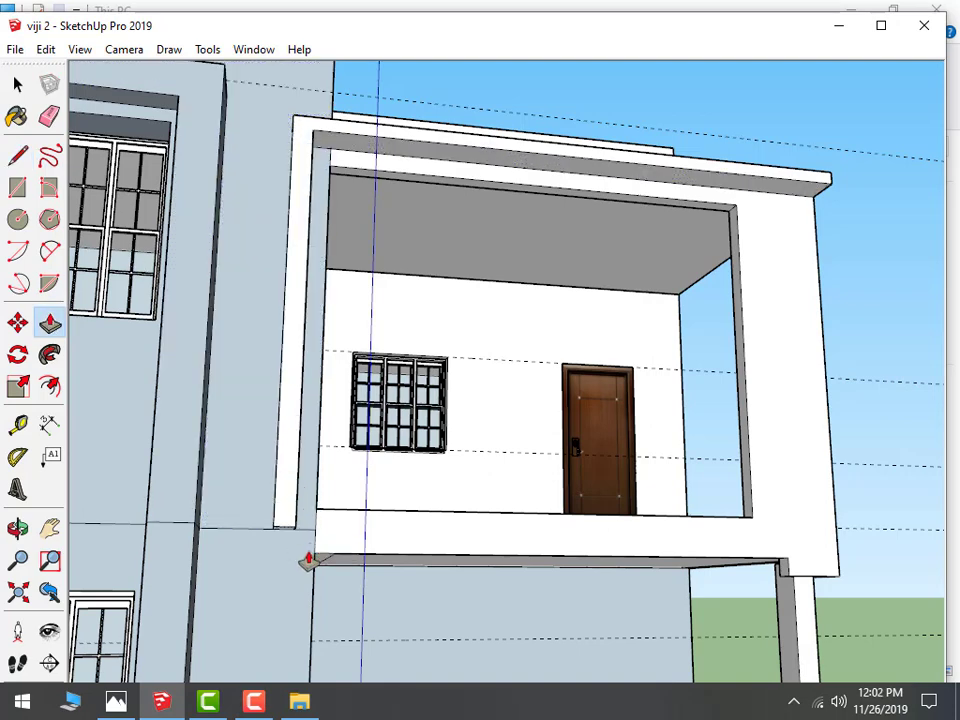
scroll(306, 567, "down", 2)
scroll(448, 501, "down", 3)
middle_click_drag(456, 484, 330, 600)
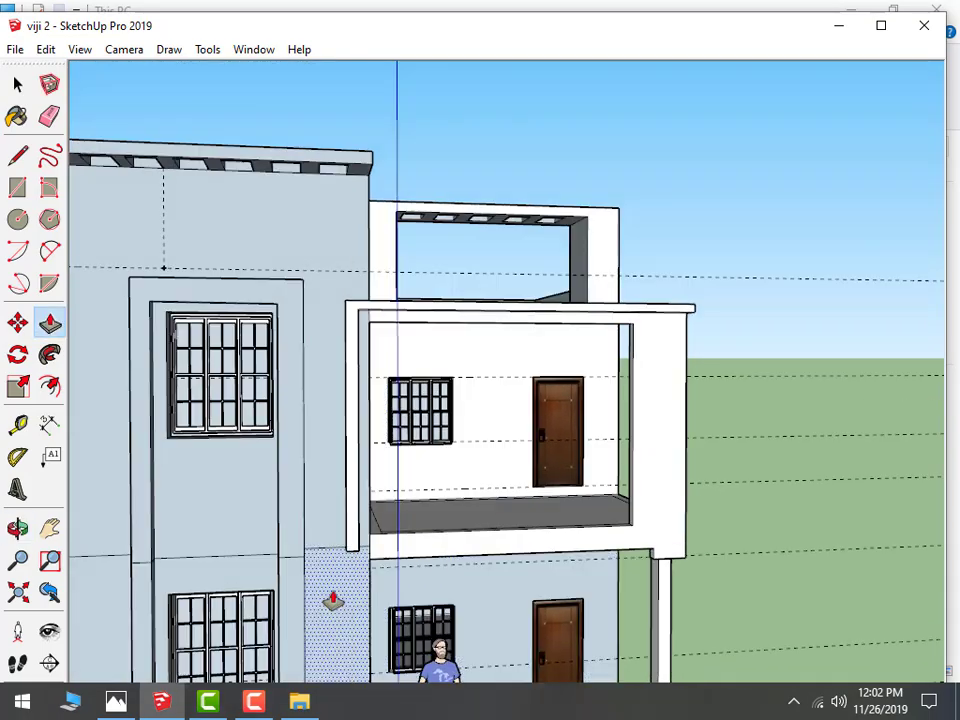
scroll(537, 503, "down", 2)
scroll(537, 503, "up", 2)
mouse_move(437, 557)
middle_mouse_down()
mouse_move(433, 317)
mouse_move(396, 542)
middle_mouse_up()
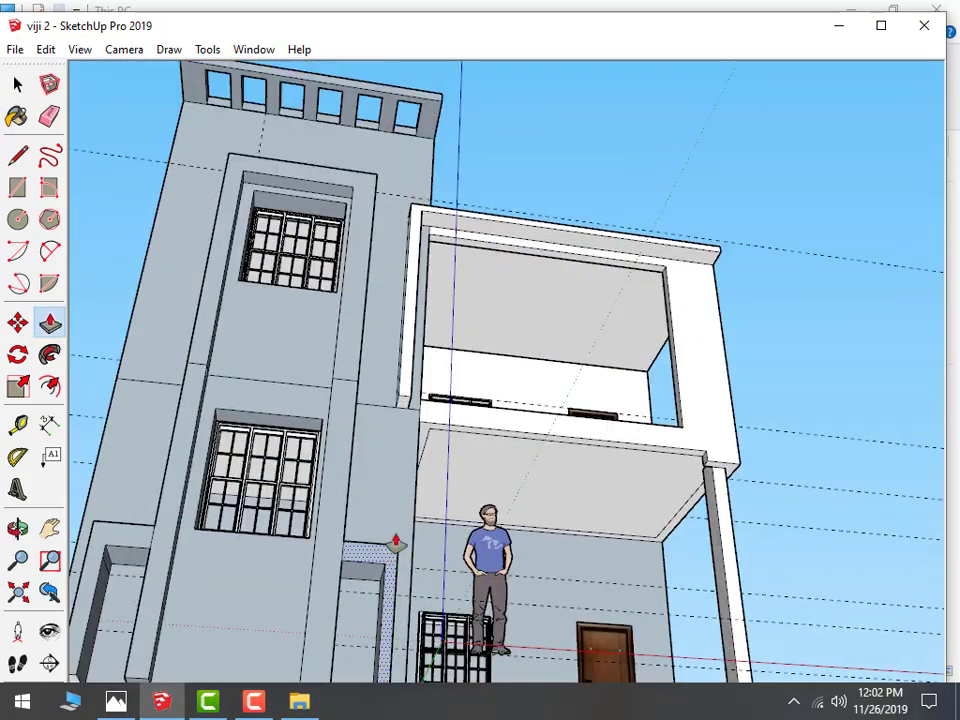
scroll(402, 464, "up", 2)
middle_click_drag(402, 464, 420, 375)
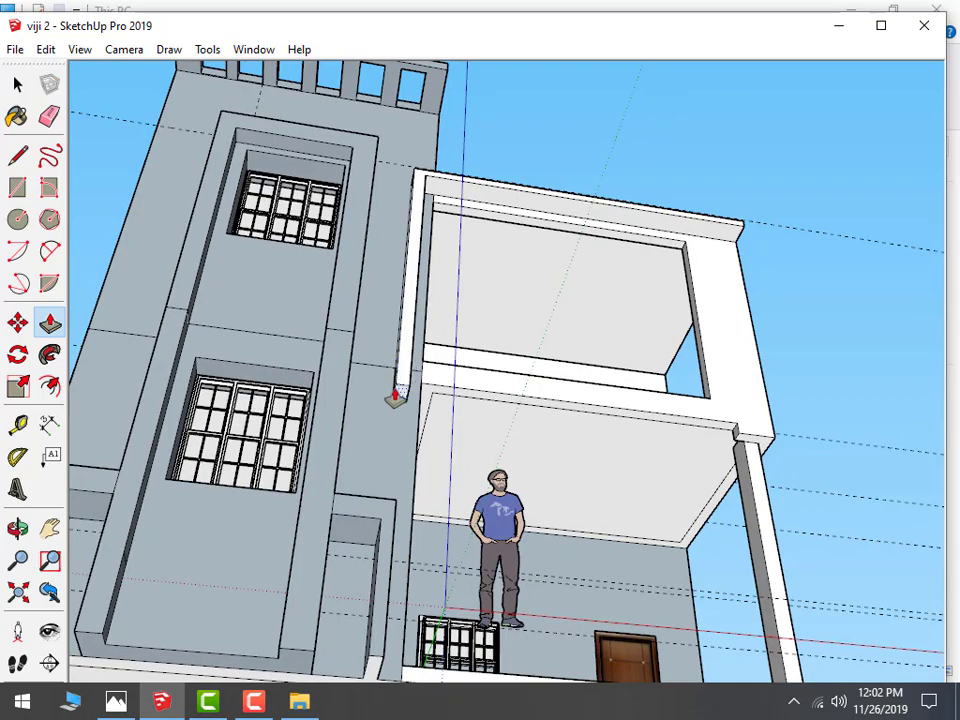
scroll(414, 388, "up", 2)
scroll(439, 388, "up", 2)
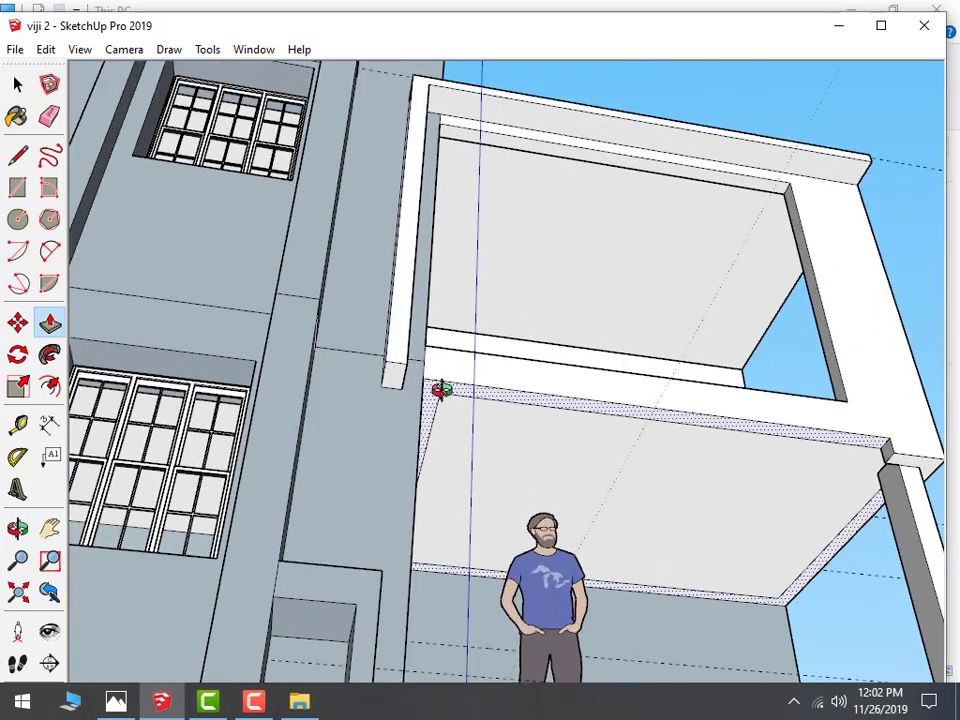
mouse_move(439, 388)
middle_mouse_down()
mouse_move(272, 463)
mouse_move(290, 568)
middle_mouse_up()
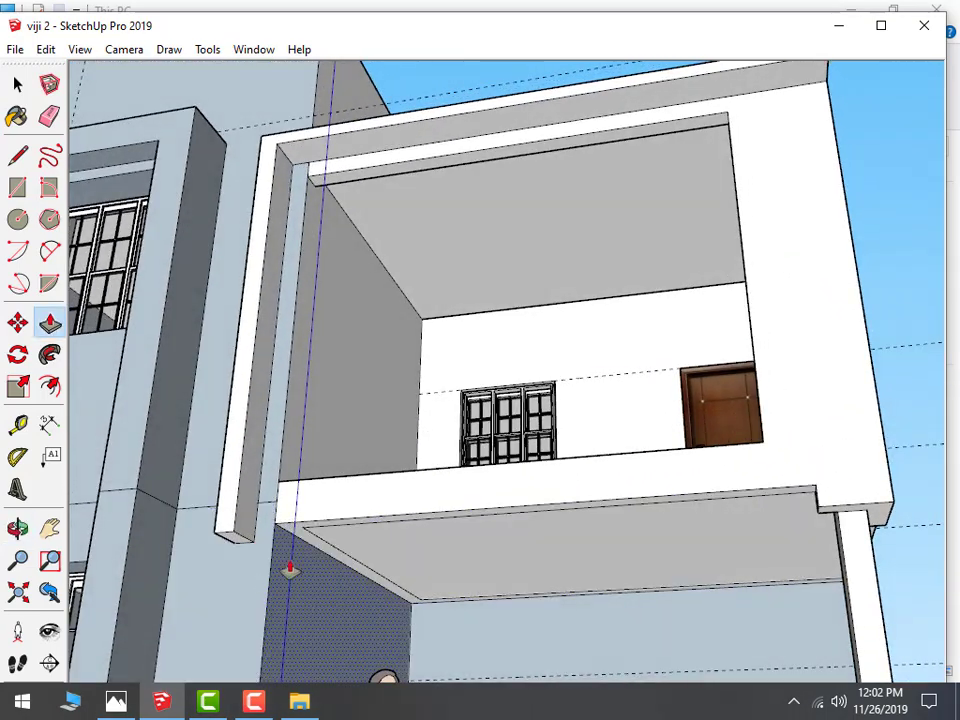
scroll(290, 568, "down", 3)
mouse_move(236, 649)
middle_mouse_down()
mouse_move(257, 611)
mouse_move(214, 525)
middle_mouse_up()
scroll(315, 610, "up", 3)
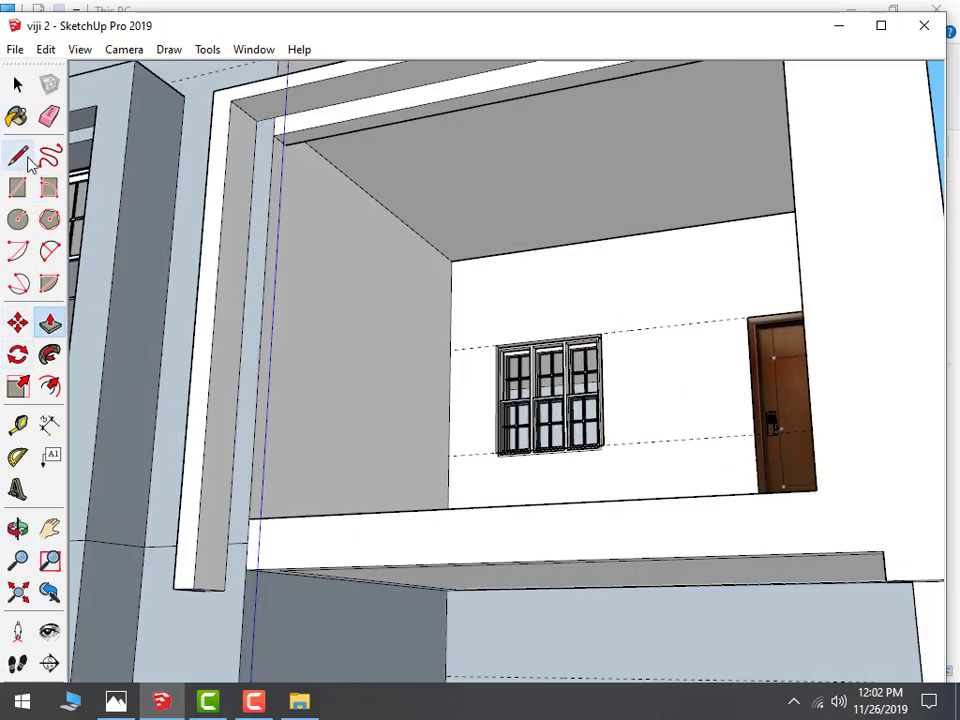
left_click(18, 155)
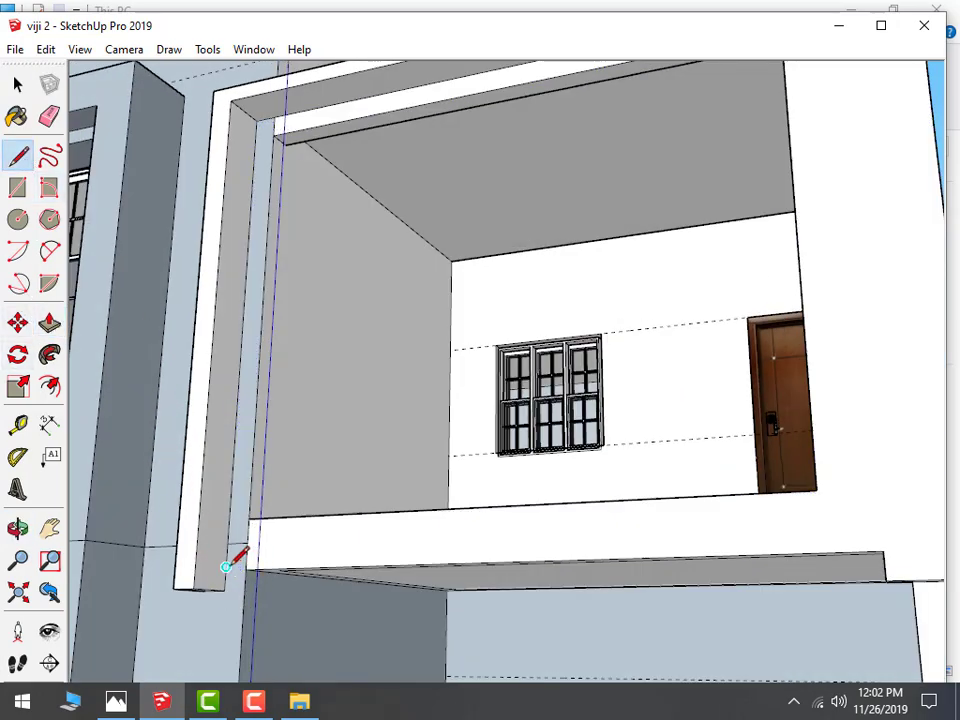
left_click(196, 563)
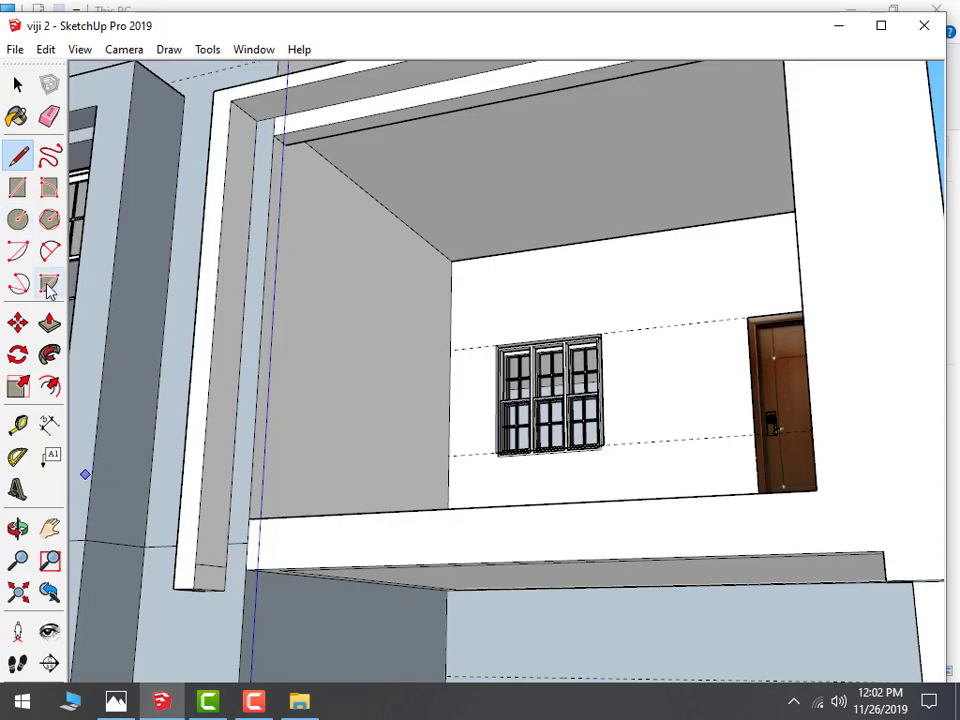
left_click(49, 323)
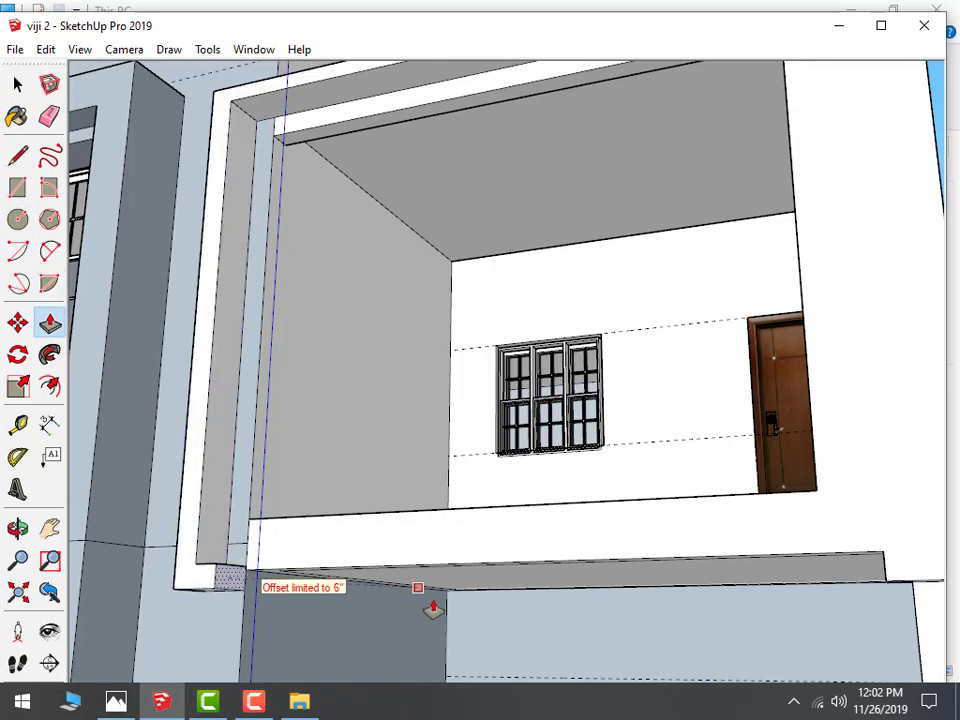
mouse_move(480, 619)
middle_mouse_down()
mouse_move(338, 608)
mouse_move(681, 550)
mouse_move(681, 506)
mouse_move(529, 536)
mouse_move(450, 671)
middle_mouse_up()
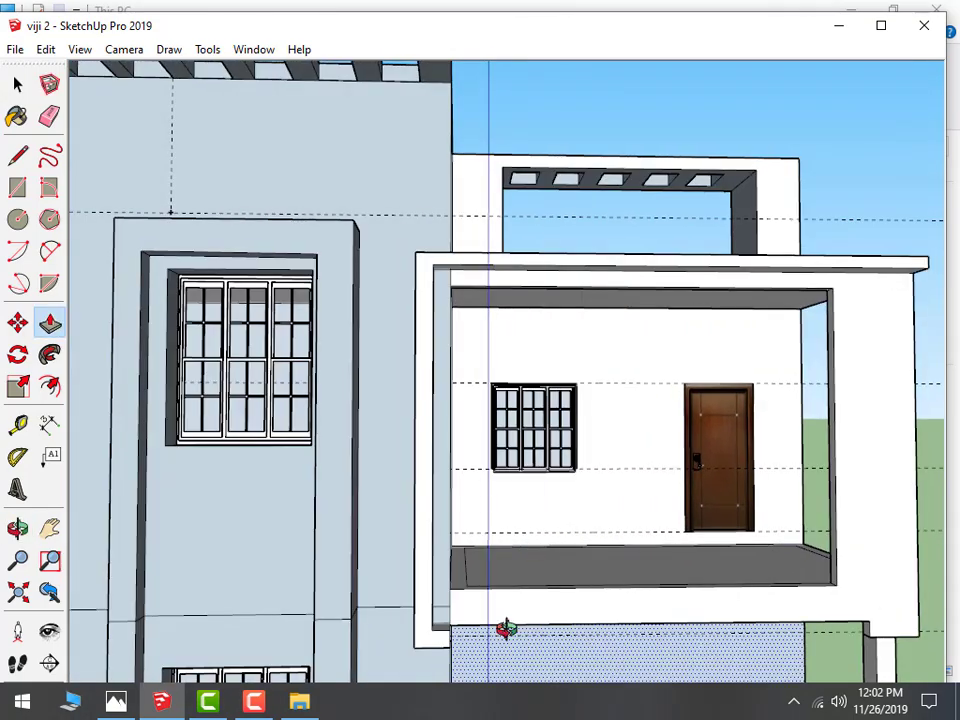
mouse_move(506, 628)
middle_mouse_down()
mouse_move(285, 379)
mouse_move(276, 551)
middle_mouse_up()
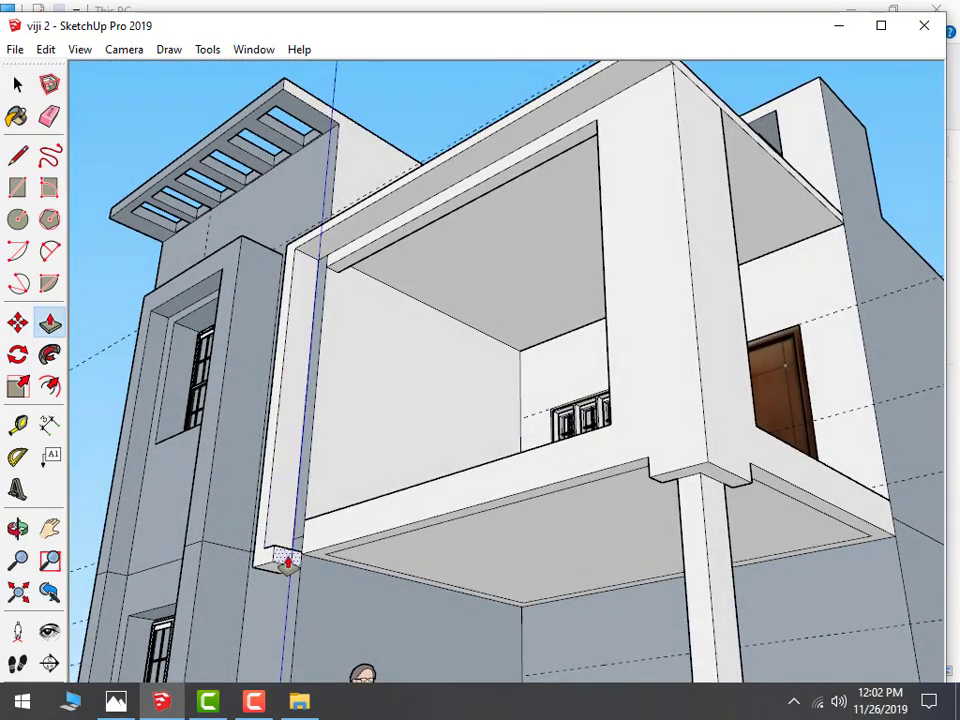
left_click(287, 563)
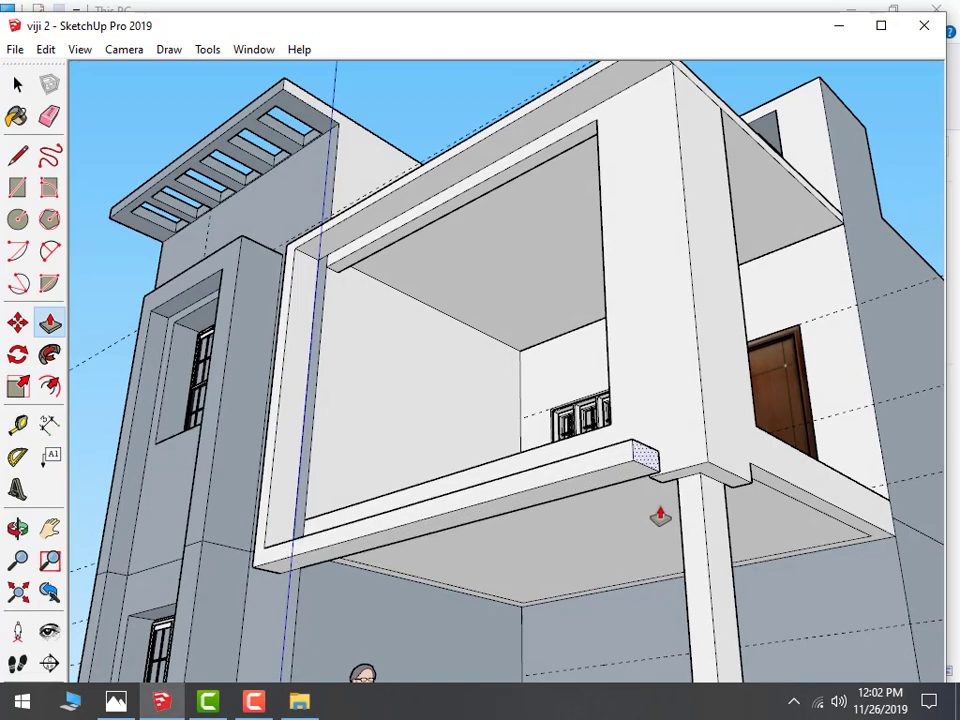
mouse_move(660, 512)
middle_mouse_down()
mouse_move(814, 613)
mouse_move(826, 603)
mouse_move(849, 628)
middle_mouse_up()
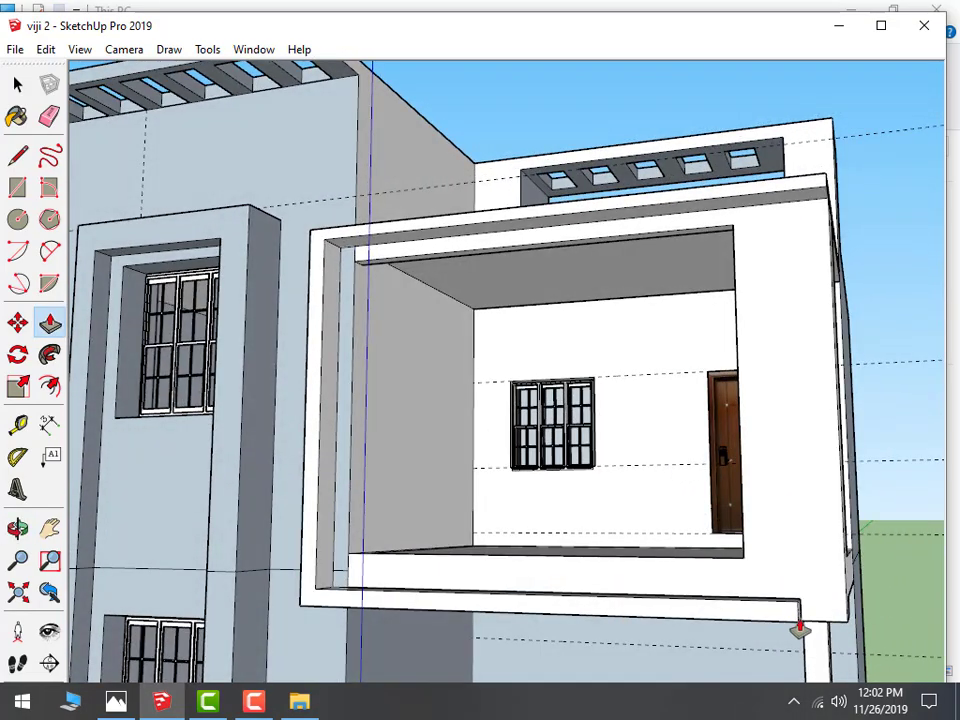
scroll(801, 628, "down", 3)
mouse_move(615, 332)
middle_mouse_down()
mouse_move(563, 418)
mouse_move(713, 530)
mouse_move(827, 568)
mouse_move(621, 634)
mouse_move(522, 613)
mouse_move(480, 566)
mouse_move(514, 506)
middle_mouse_up()
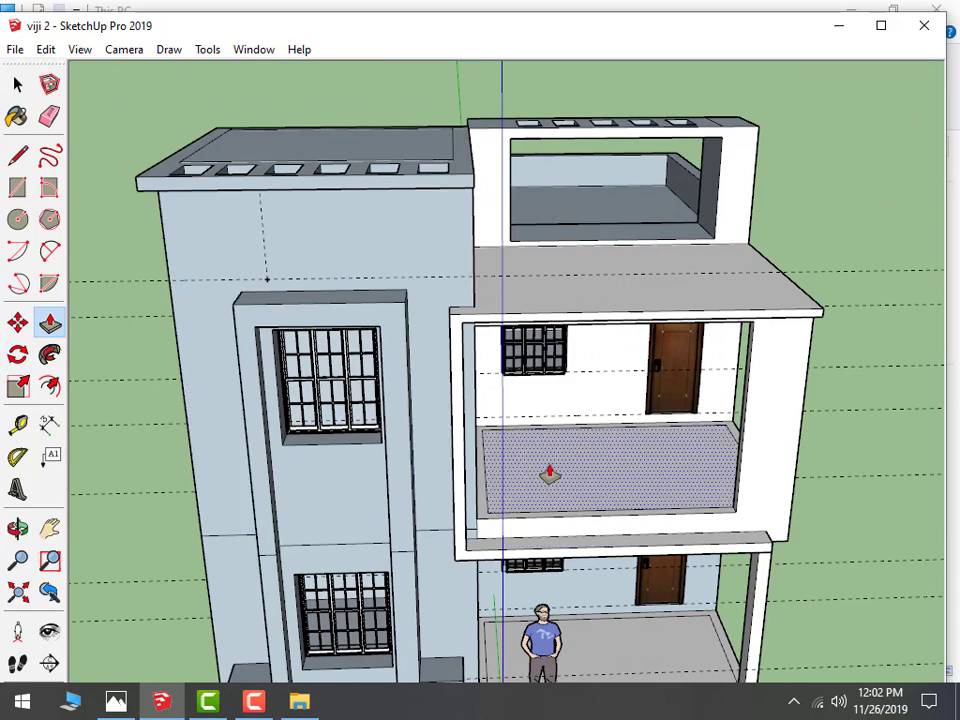
left_click(116, 700)
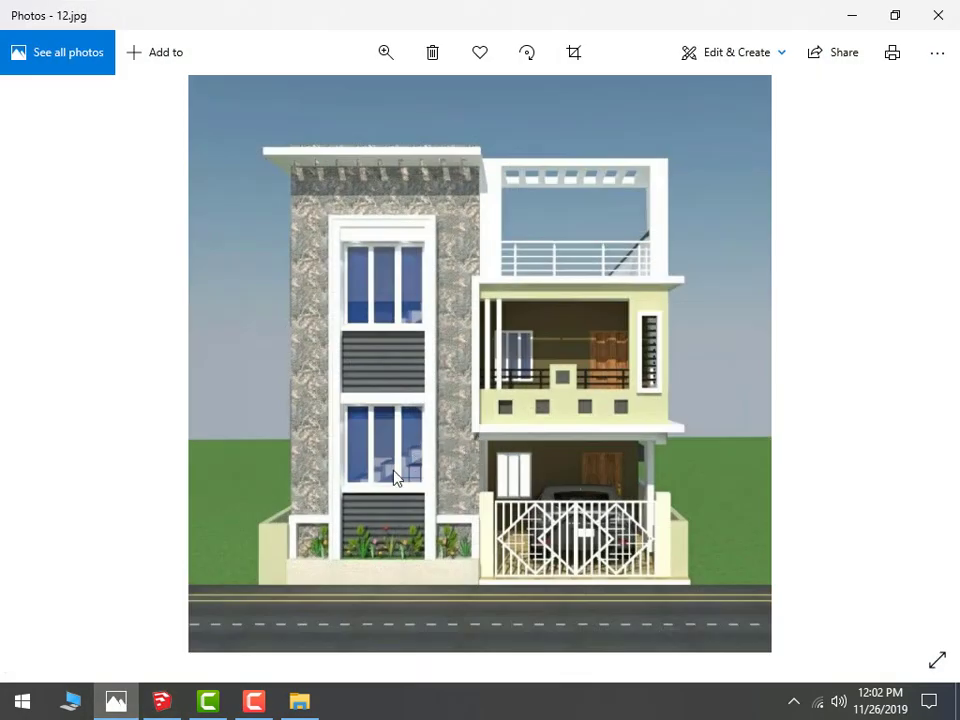
left_click(162, 700)
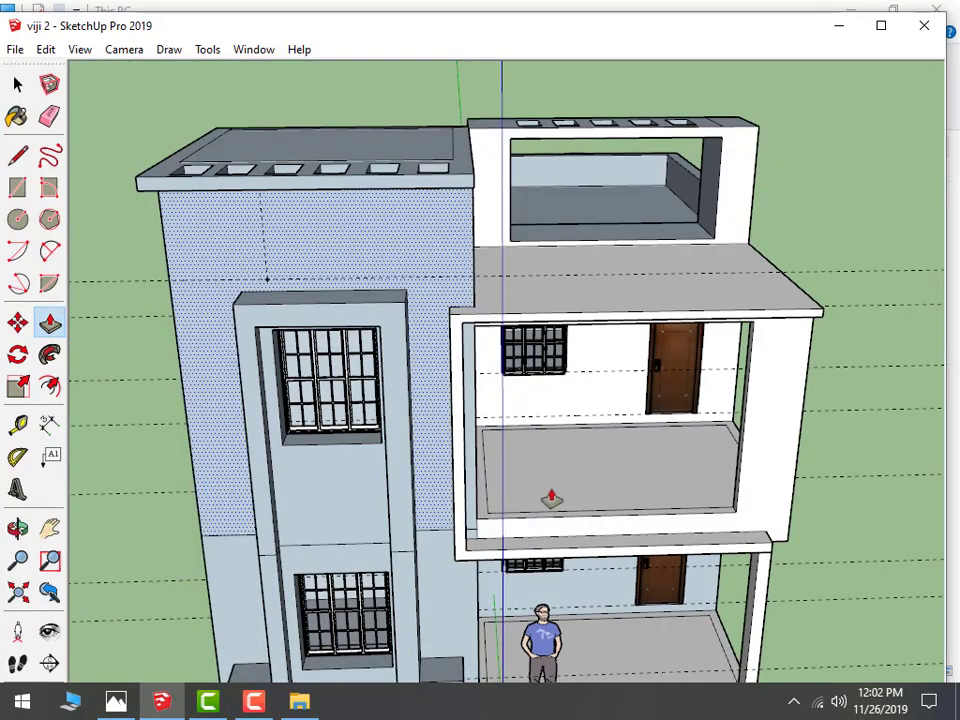
mouse_move(551, 499)
middle_mouse_down()
mouse_move(621, 556)
mouse_move(602, 531)
middle_mouse_up()
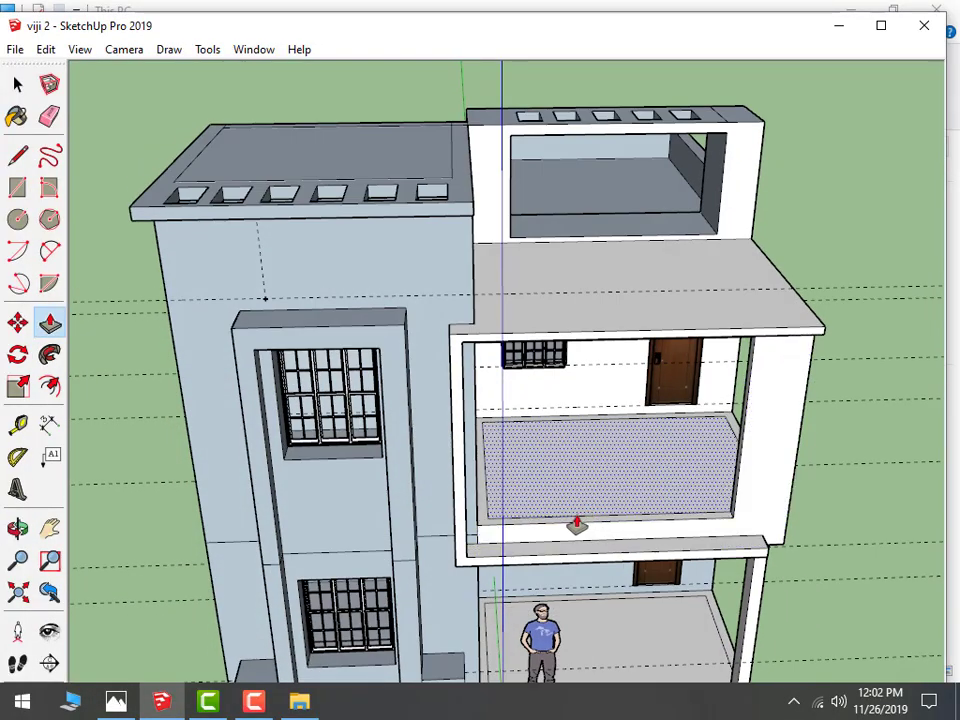
scroll(576, 525, "up", 2)
scroll(570, 525, "up", 2)
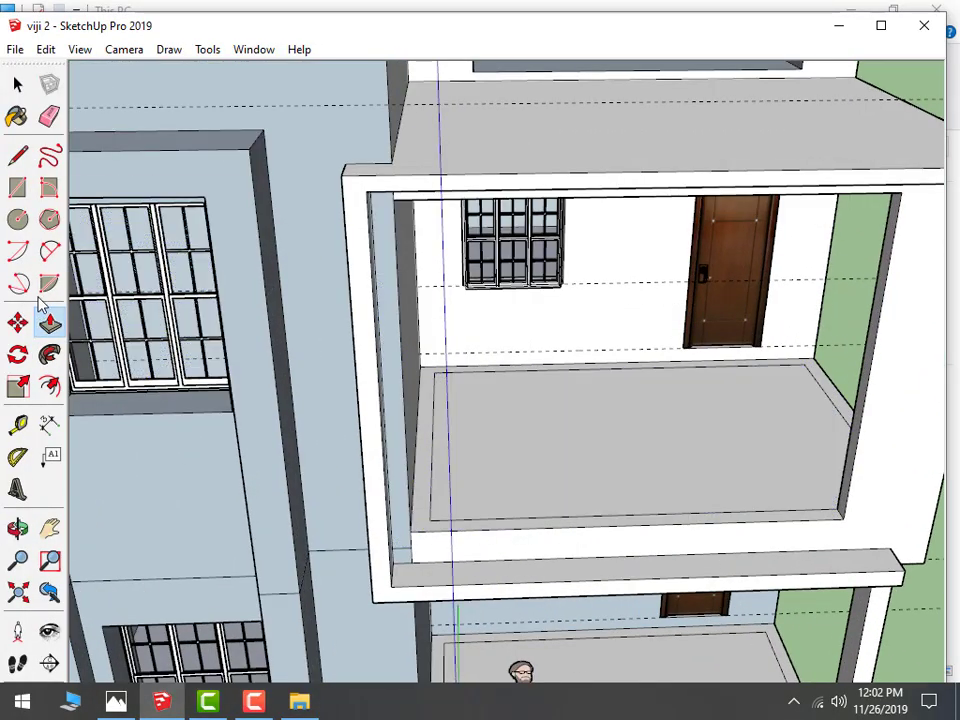
left_click(19, 157)
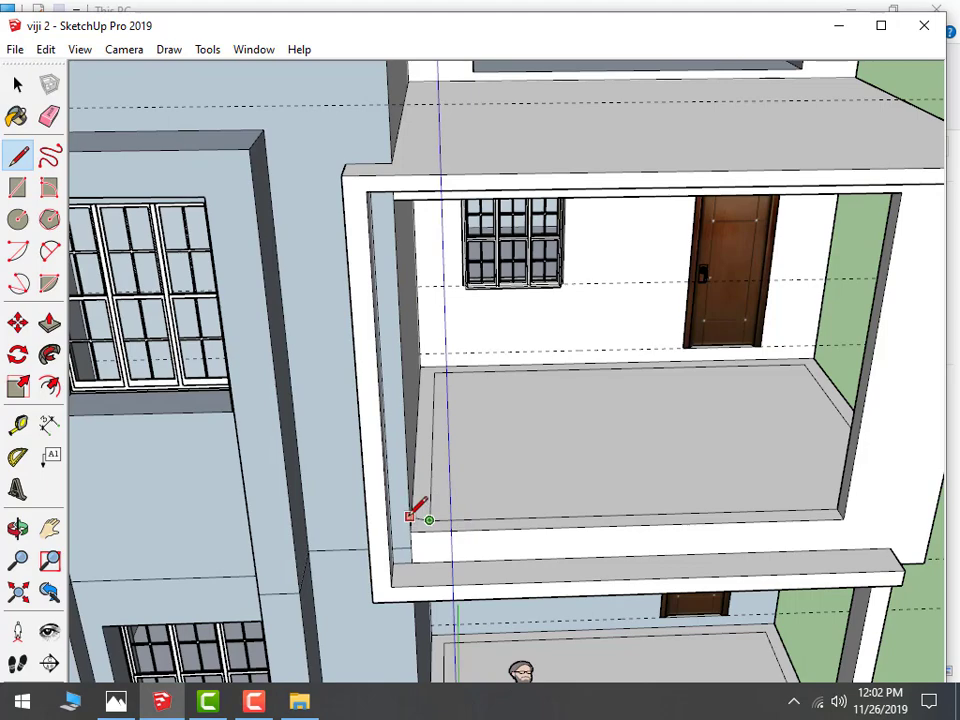
scroll(414, 519, "up", 2)
scroll(414, 519, "up", 1)
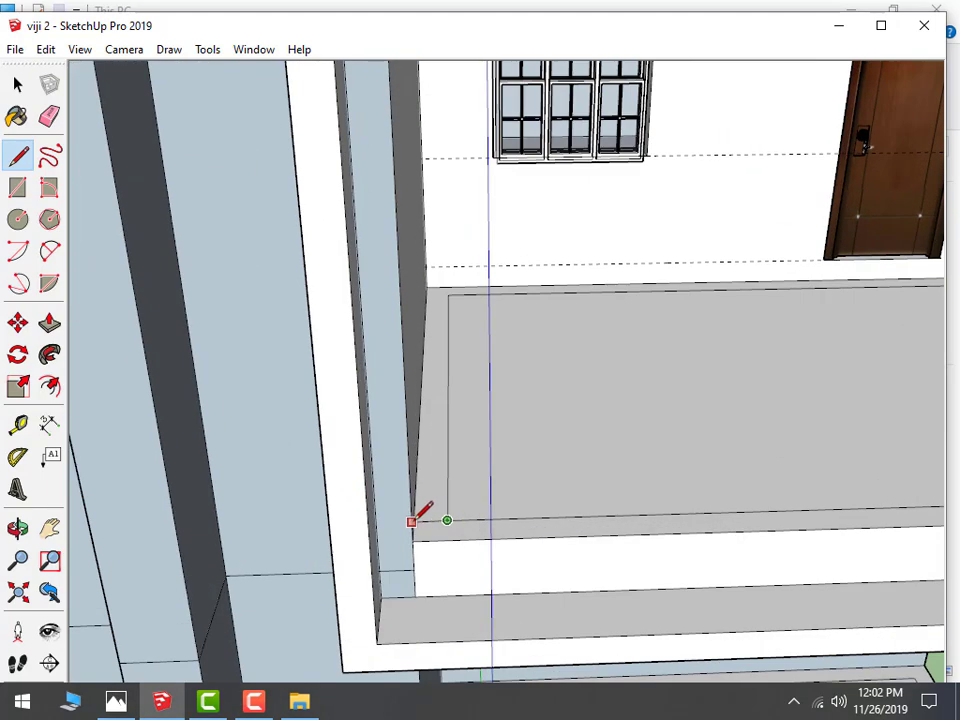
left_click(411, 521)
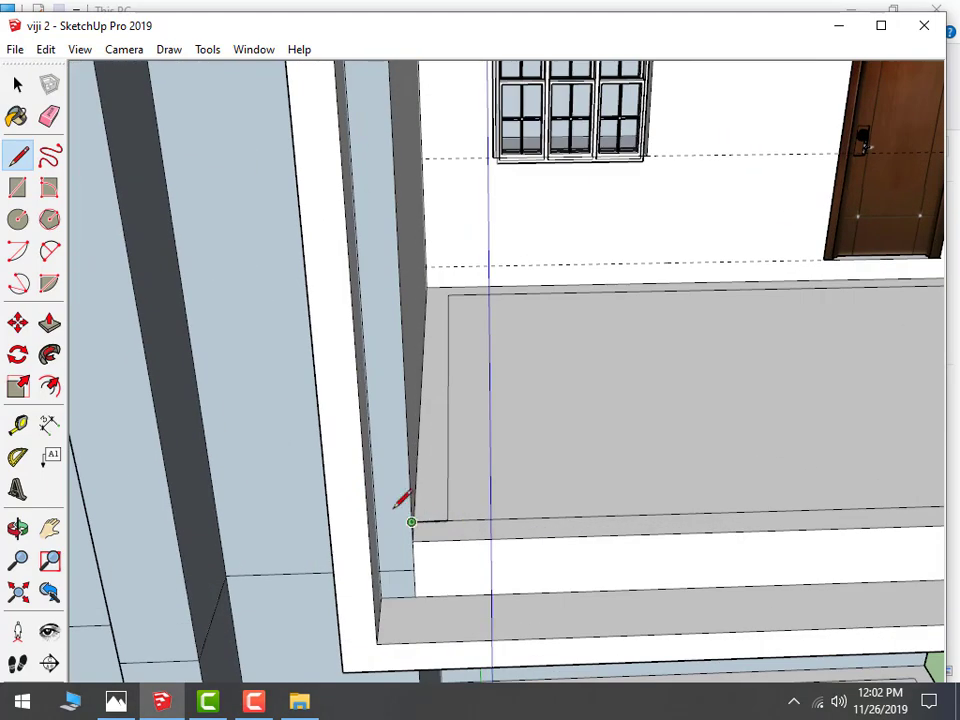
left_click(49, 324)
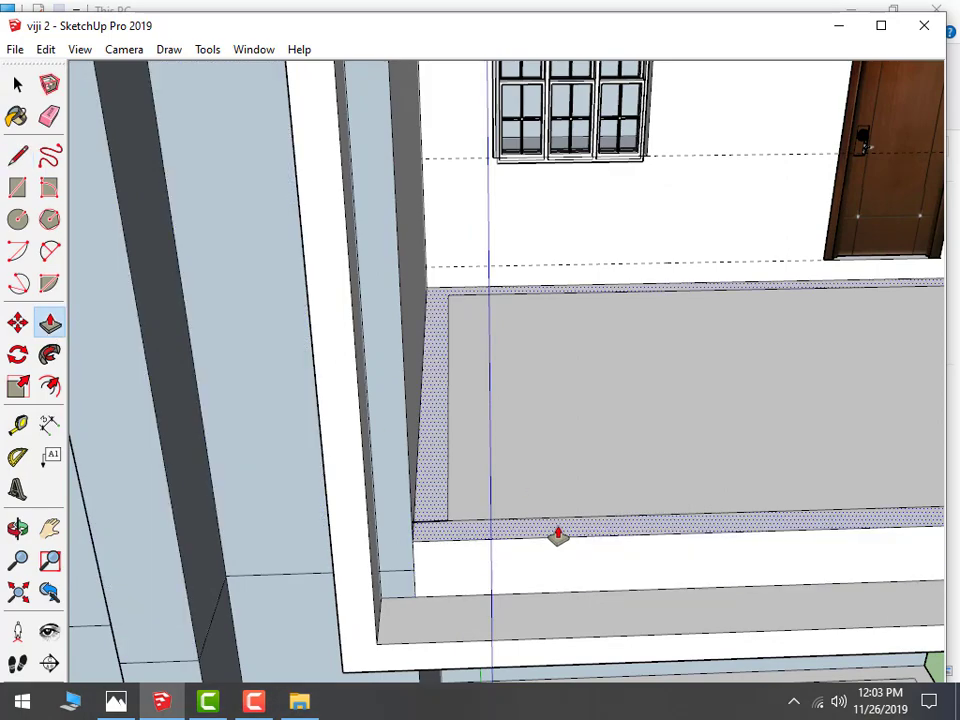
scroll(440, 521, "up", 3)
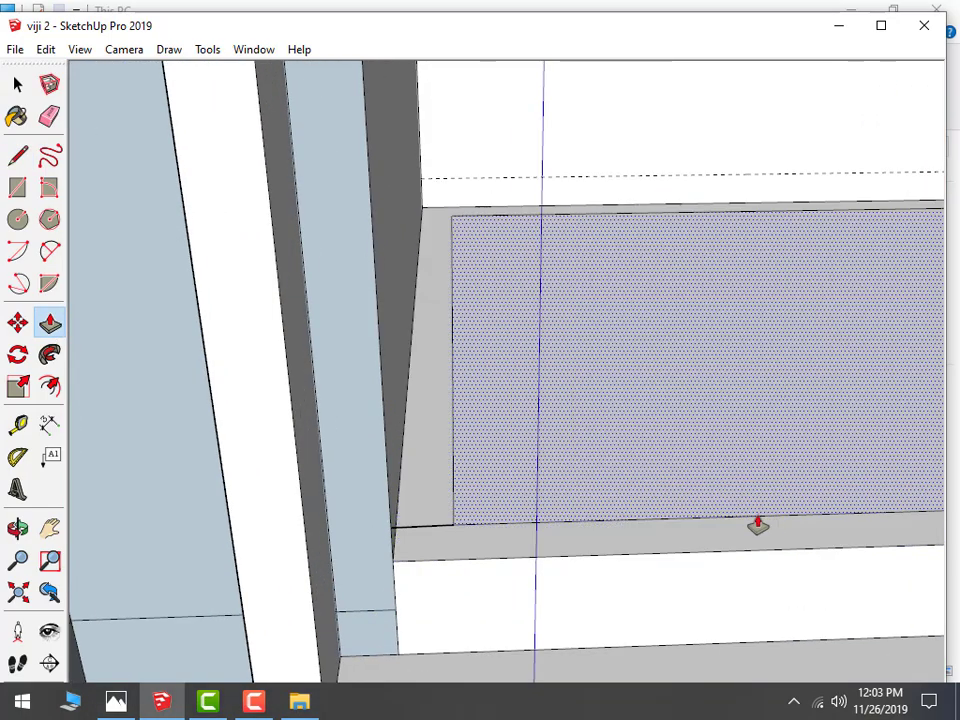
left_click_drag(779, 513, 555, 382)
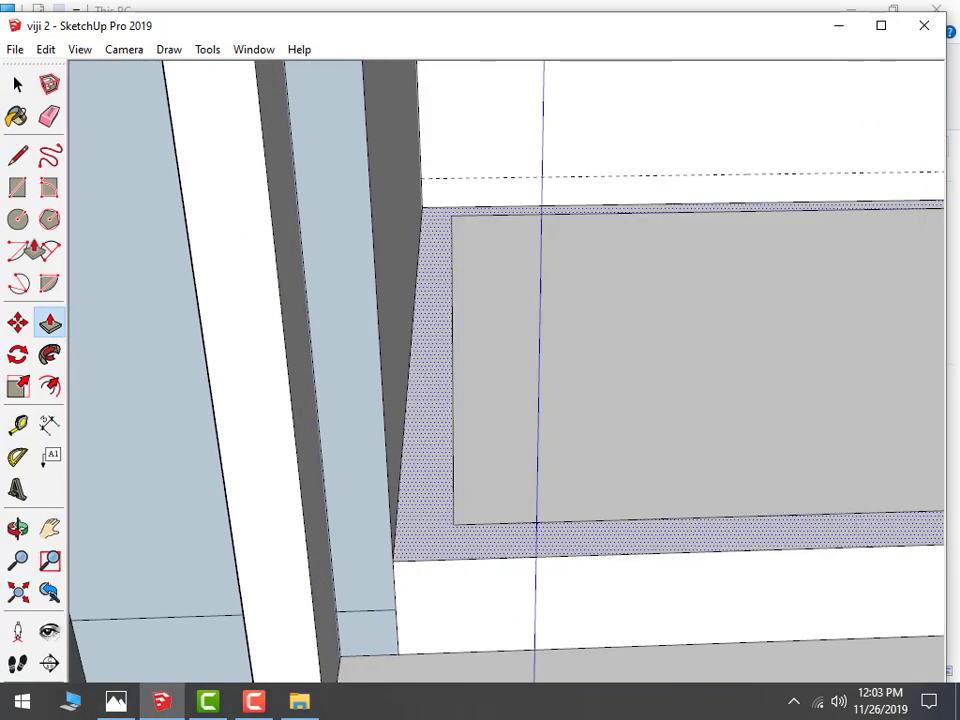
left_click(17, 155)
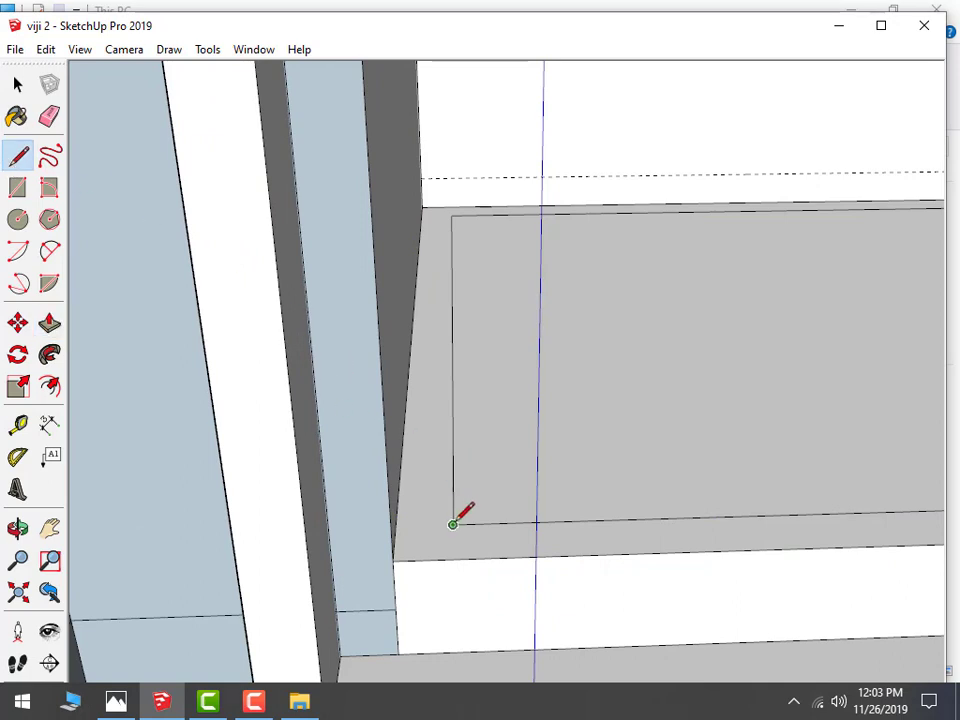
scroll(398, 527, "up", 1)
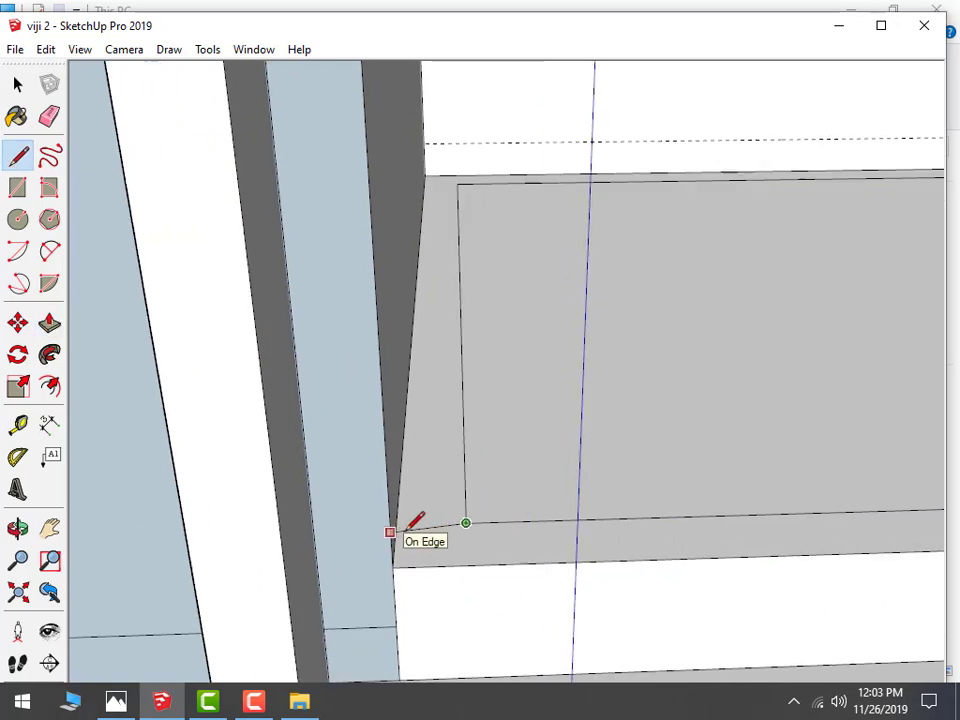
scroll(400, 527, "up", 1)
left_click(393, 522)
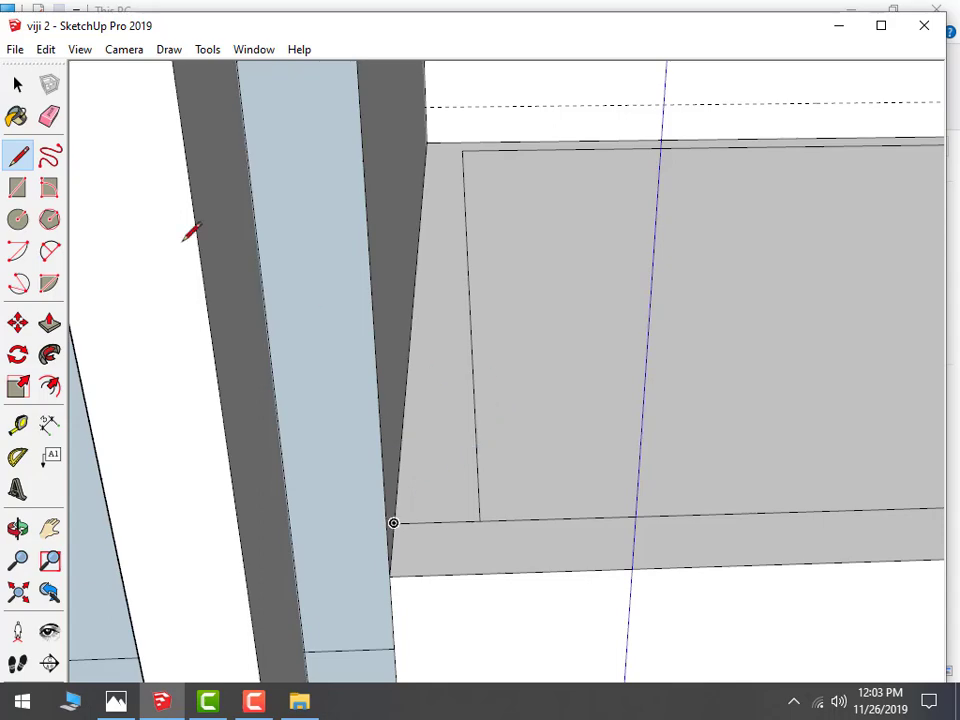
left_click(49, 322)
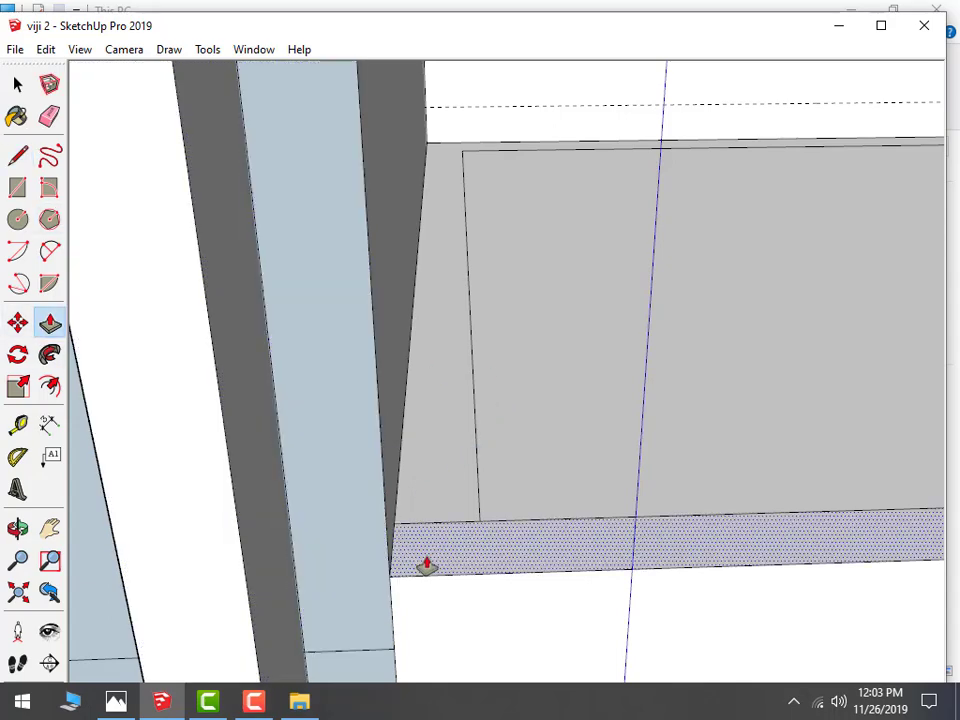
scroll(437, 349, "down", 2)
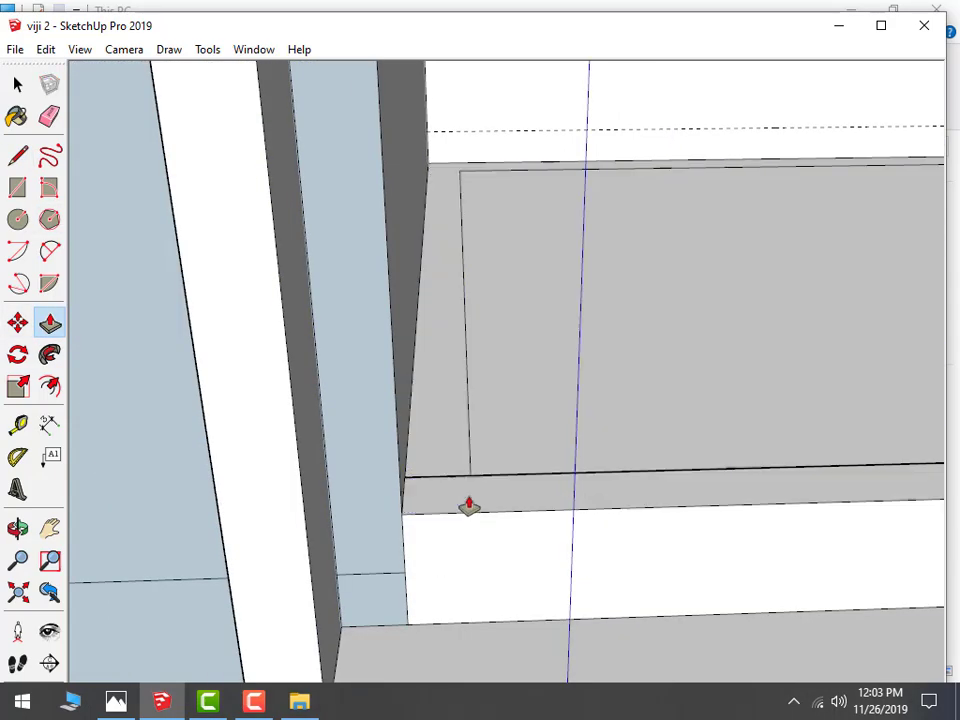
scroll(469, 487, "down", 1)
scroll(448, 405, "down", 2)
scroll(536, 407, "down", 2)
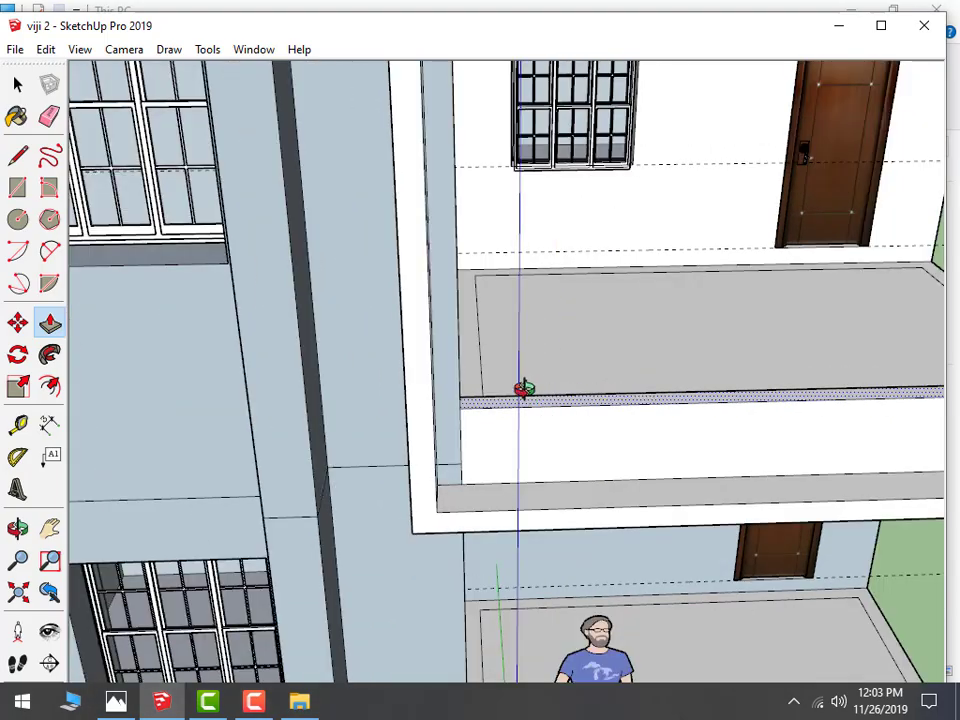
scroll(523, 388, "down", 2)
mouse_move(441, 259)
middle_mouse_down()
mouse_move(529, 272)
mouse_move(499, 262)
middle_mouse_up()
scroll(499, 262, "down", 1)
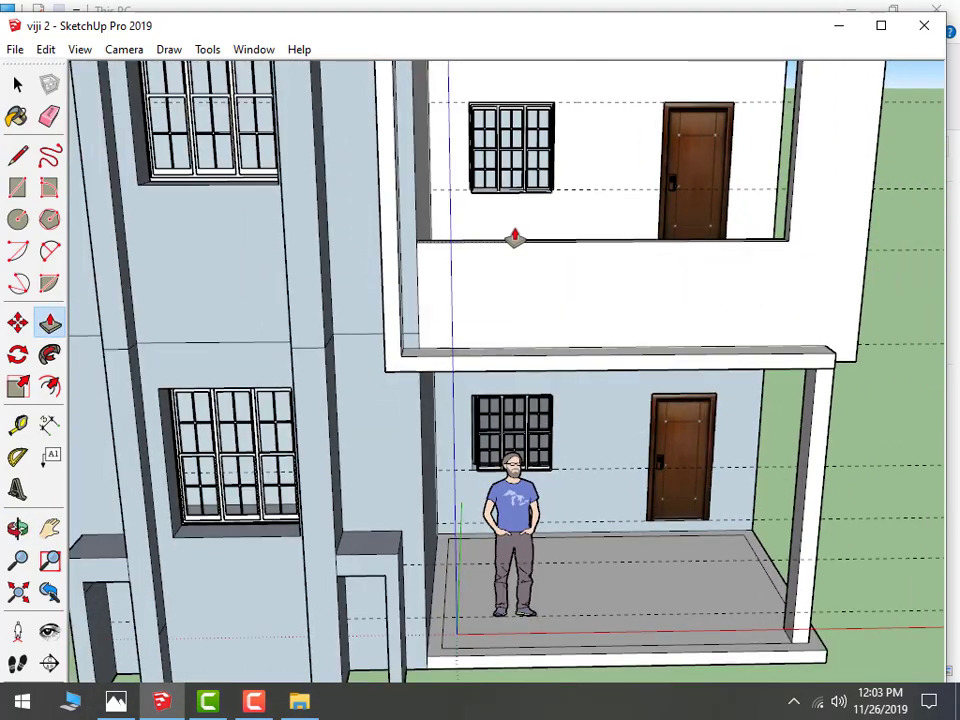
scroll(666, 266, "down", 2)
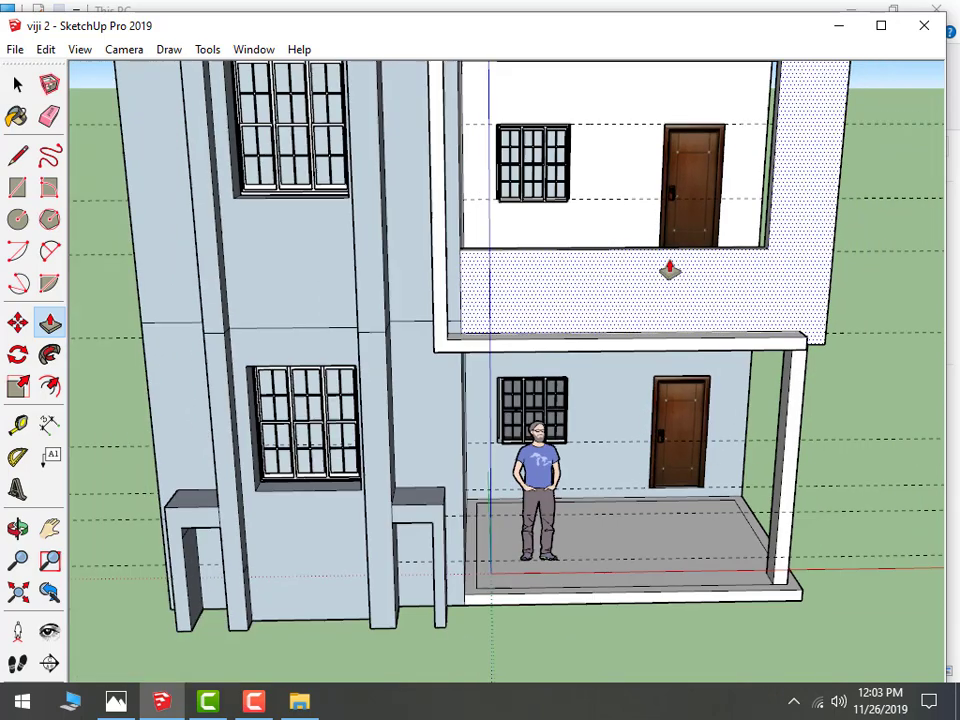
scroll(656, 304, "down", 2)
middle_click_drag(656, 304, 5, 290)
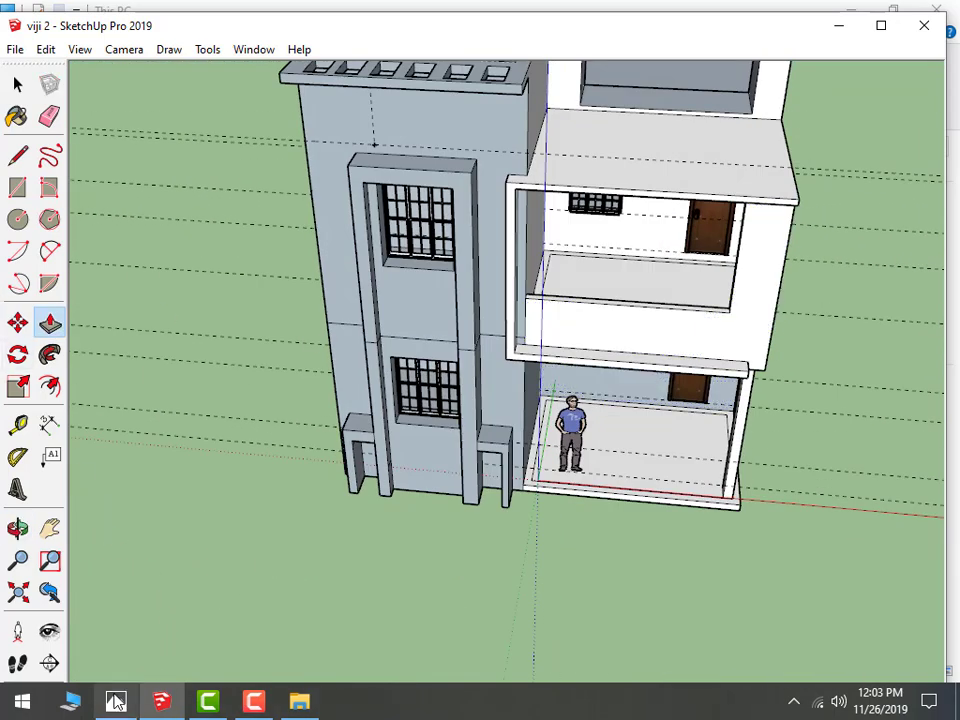
Bring the 12.jpg render of the house front with railings to the foreground
left_click(116, 701)
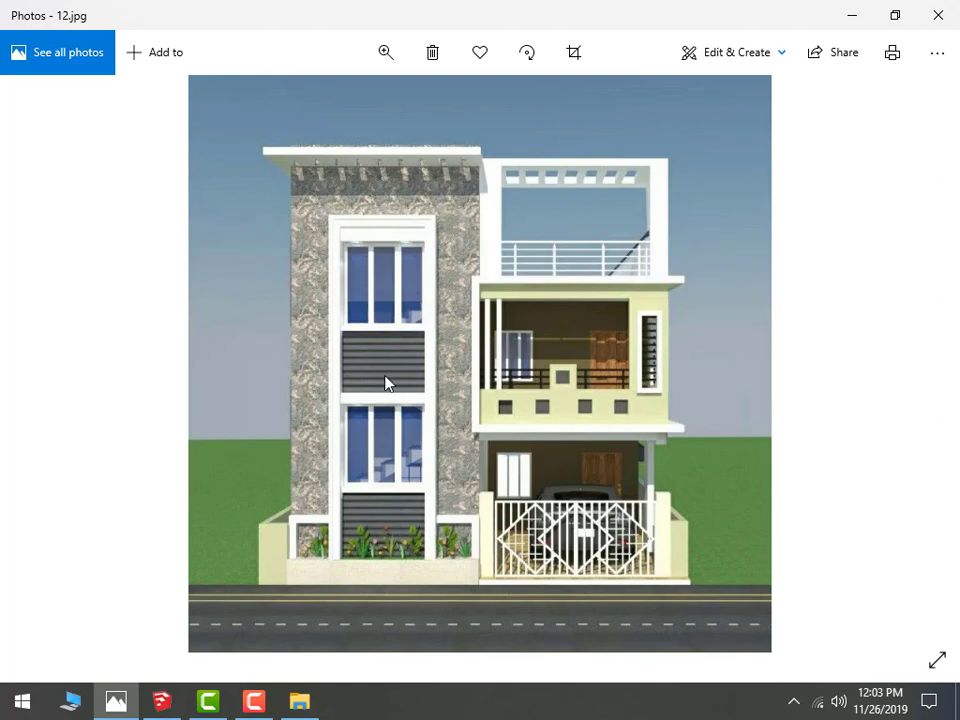
Back in SketchUp, draw a short line across the parapet top and undo the stray face
left_click(163, 701)
scroll(576, 446, "up", 3)
scroll(535, 458, "up", 2)
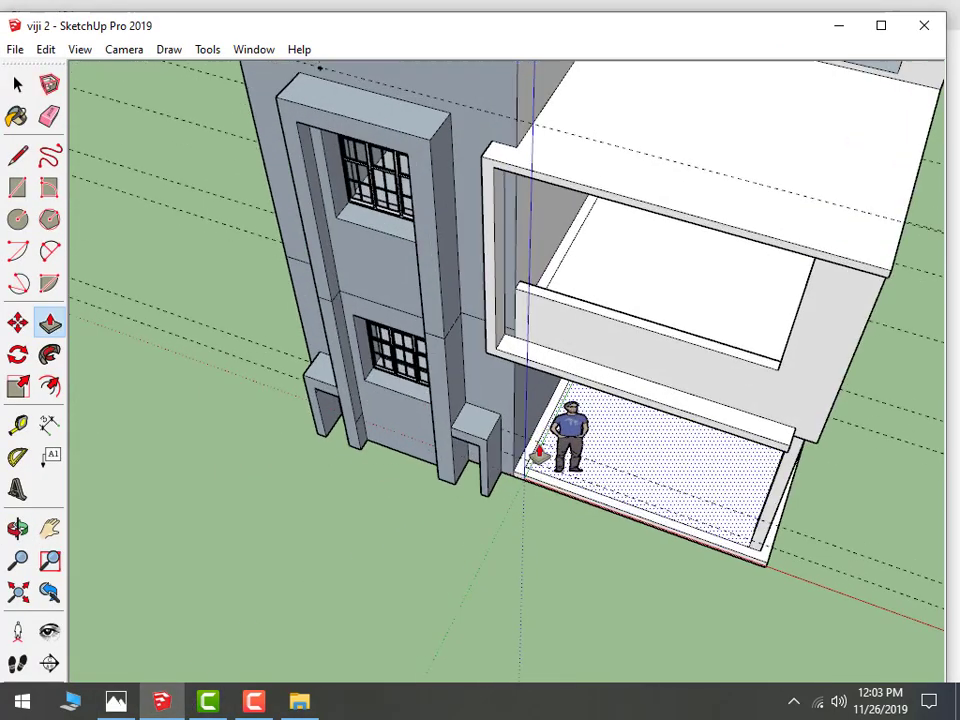
scroll(533, 465, "up", 3)
left_click(18, 155)
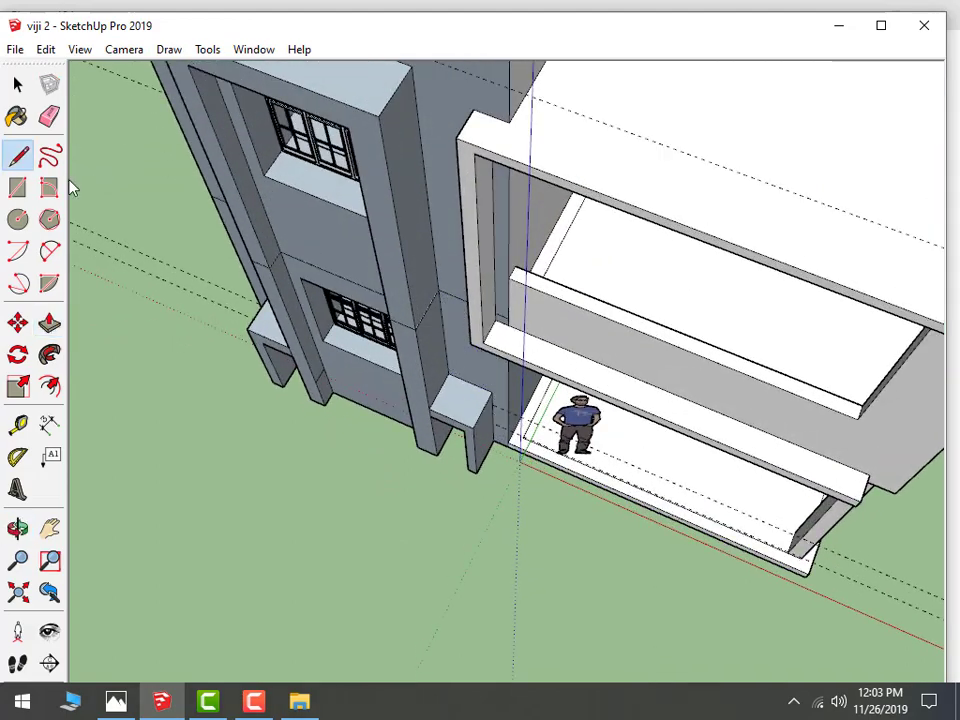
scroll(552, 310, "up", 2)
scroll(545, 255, "up", 2)
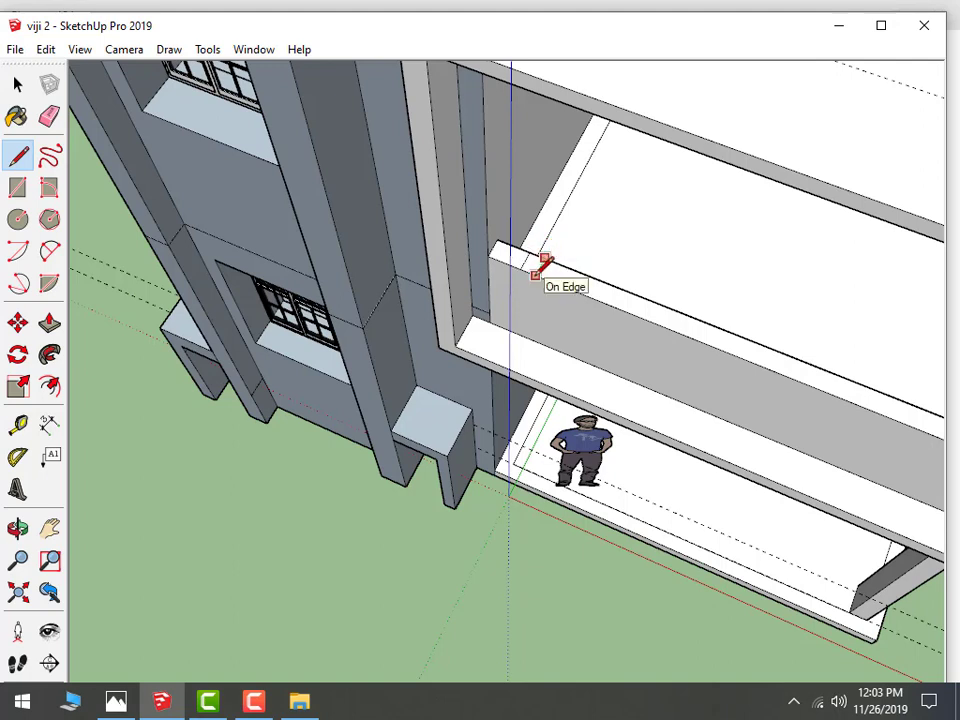
left_click(535, 275)
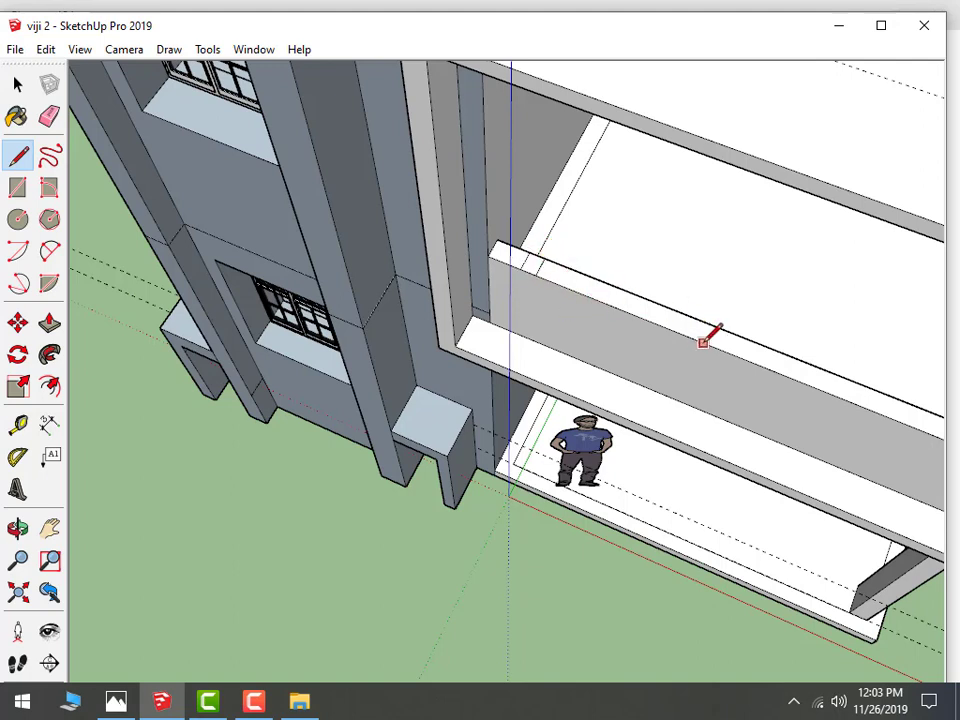
left_click(520, 268)
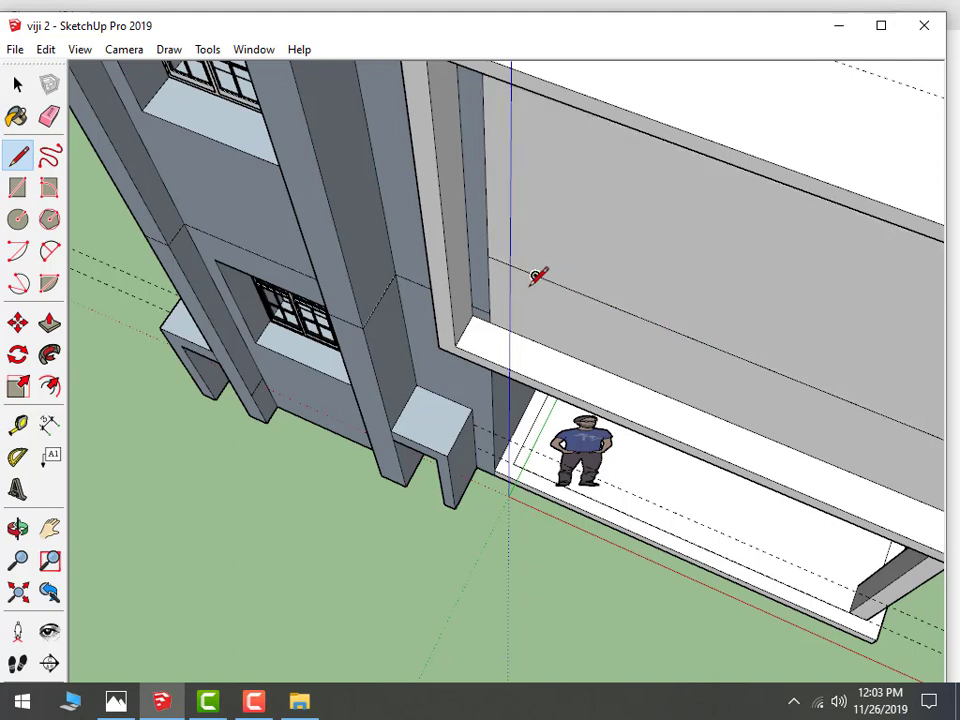
key("ctrl+z")
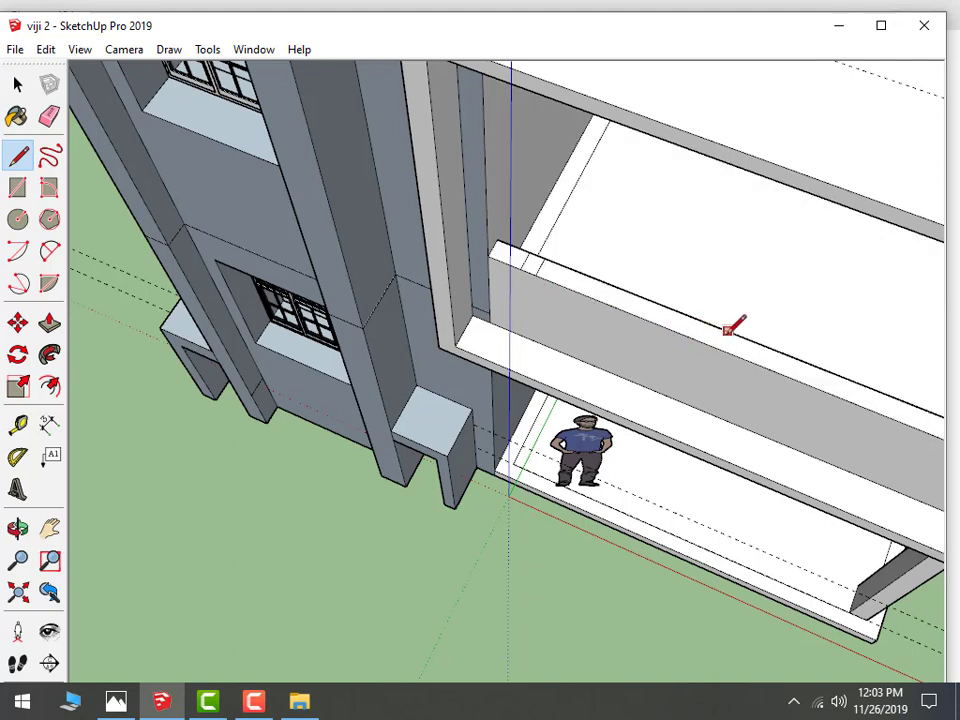
Orbit around the building to view the balcony parapet from a new angle
mouse_move(698, 326)
middle_mouse_down()
mouse_move(668, 323)
mouse_move(806, 165)
middle_mouse_up()
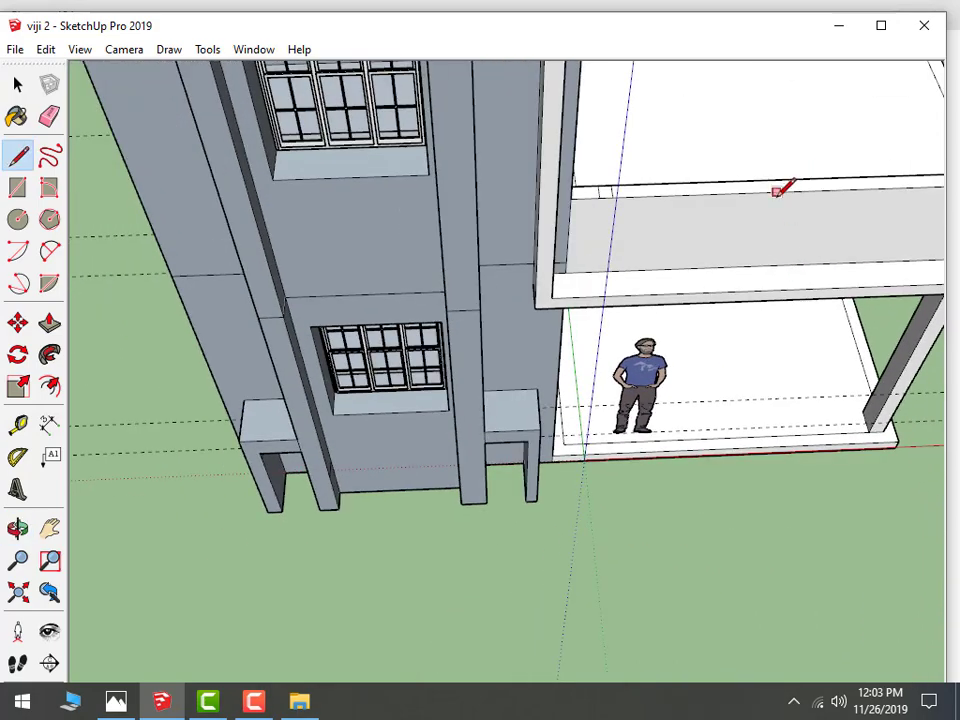
scroll(775, 188, "down", 2)
scroll(709, 150, "down", 1)
scroll(770, 178, "down", 1)
scroll(740, 195, "up", 3)
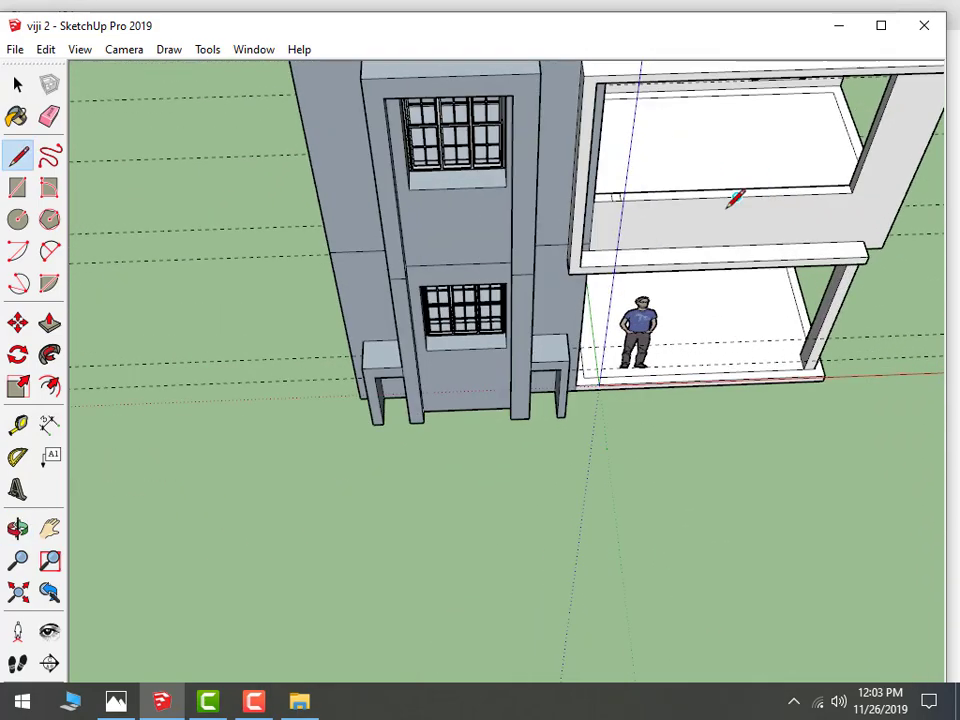
scroll(733, 200, "up", 2)
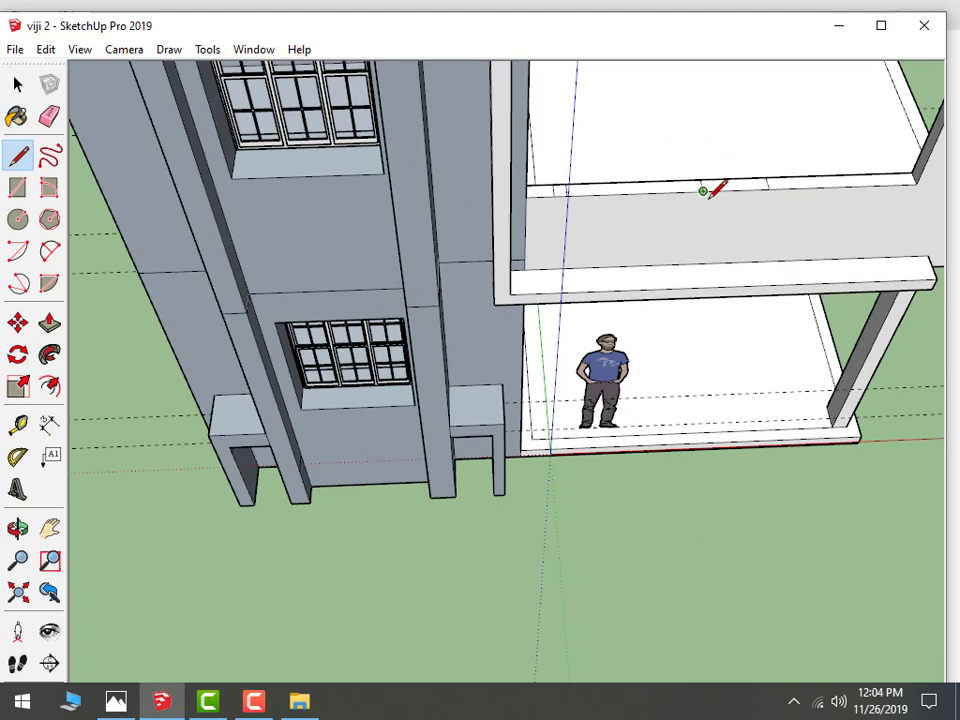
left_click(17, 85)
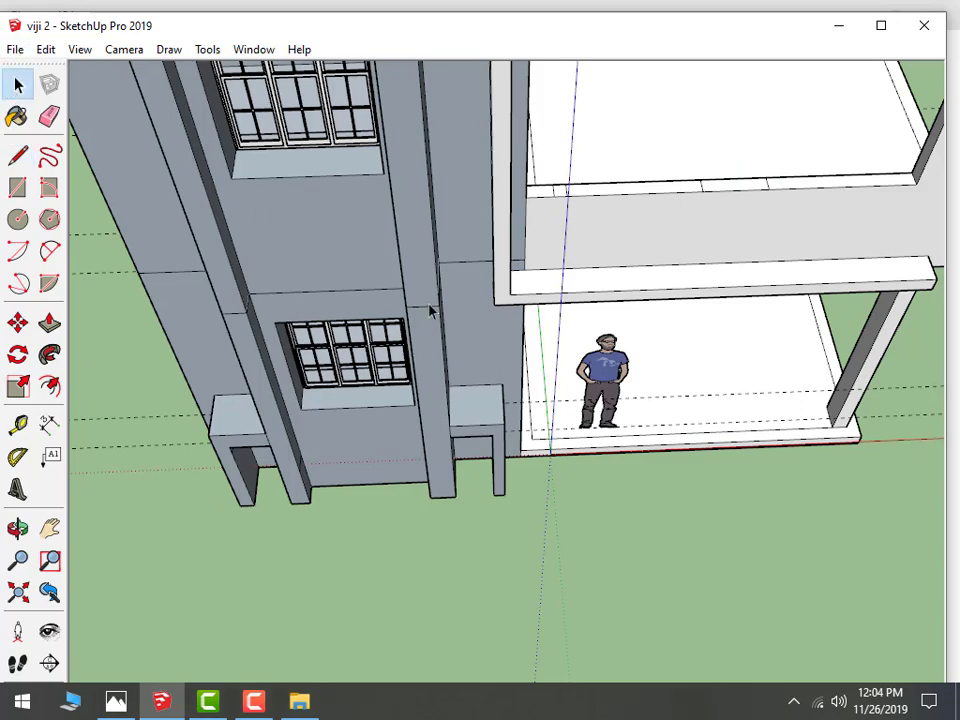
mouse_move(429, 311)
middle_mouse_down()
mouse_move(358, 285)
mouse_move(553, 345)
mouse_move(202, 165)
middle_mouse_up()
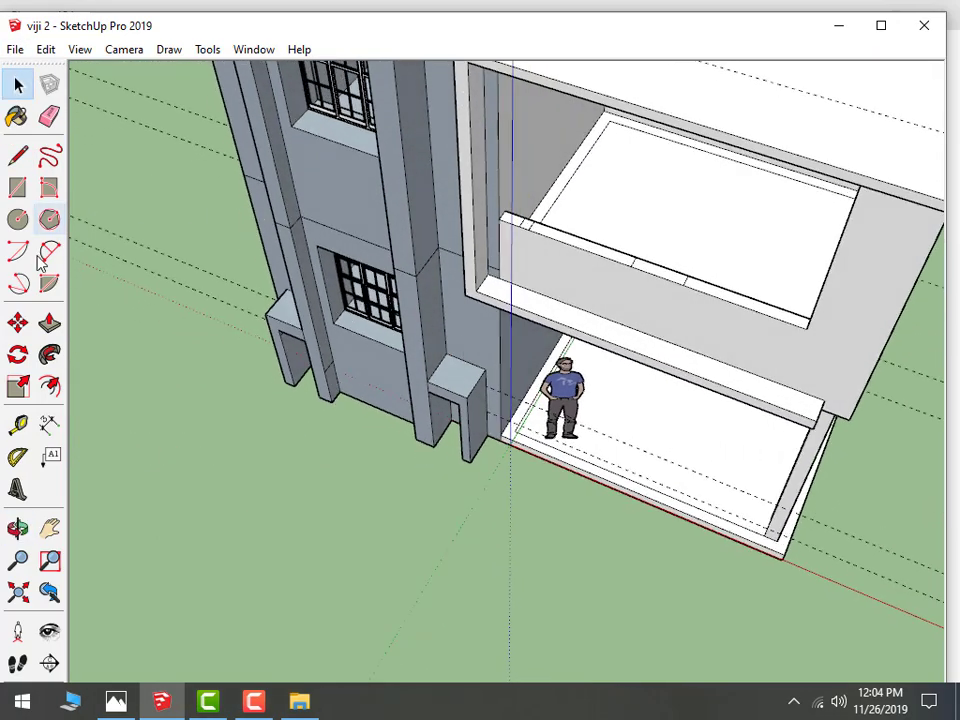
left_click(49, 322)
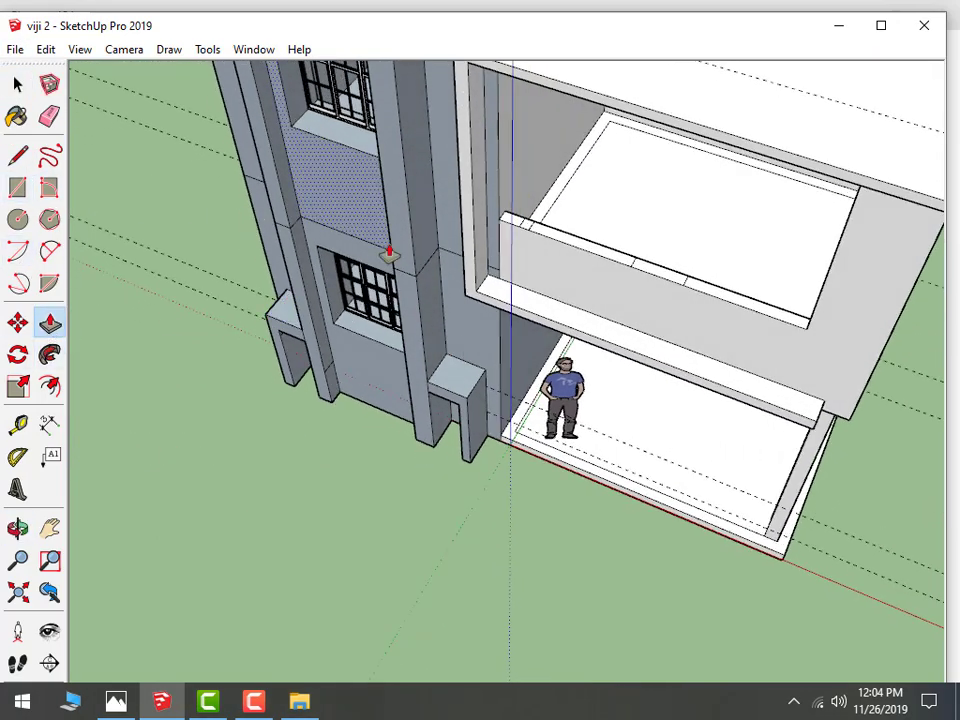
left_click(17, 85)
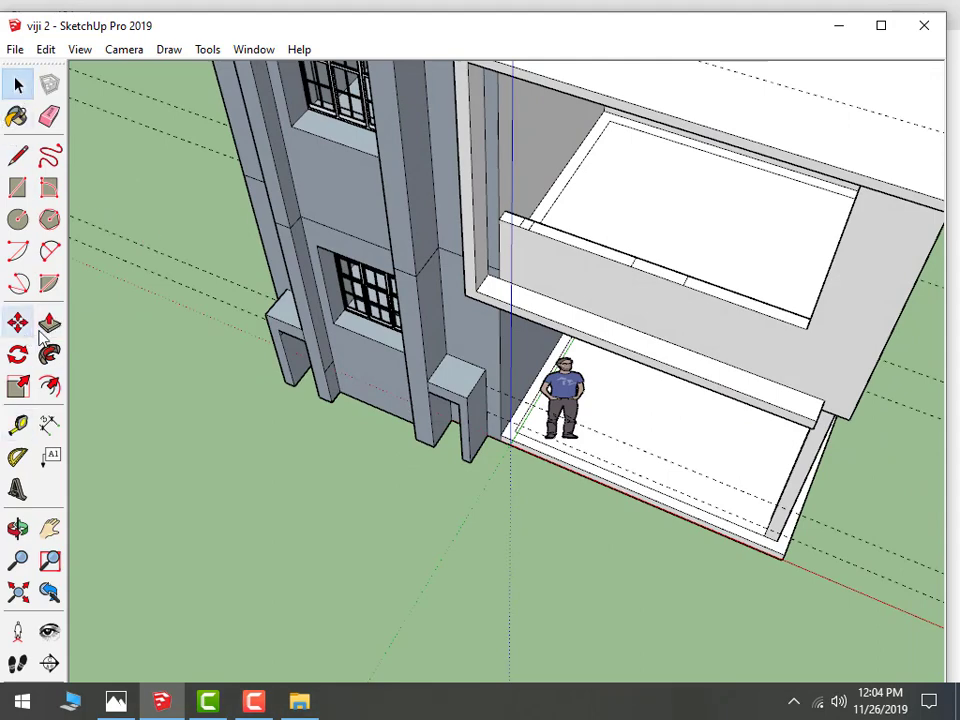
scroll(450, 180, "up", 3)
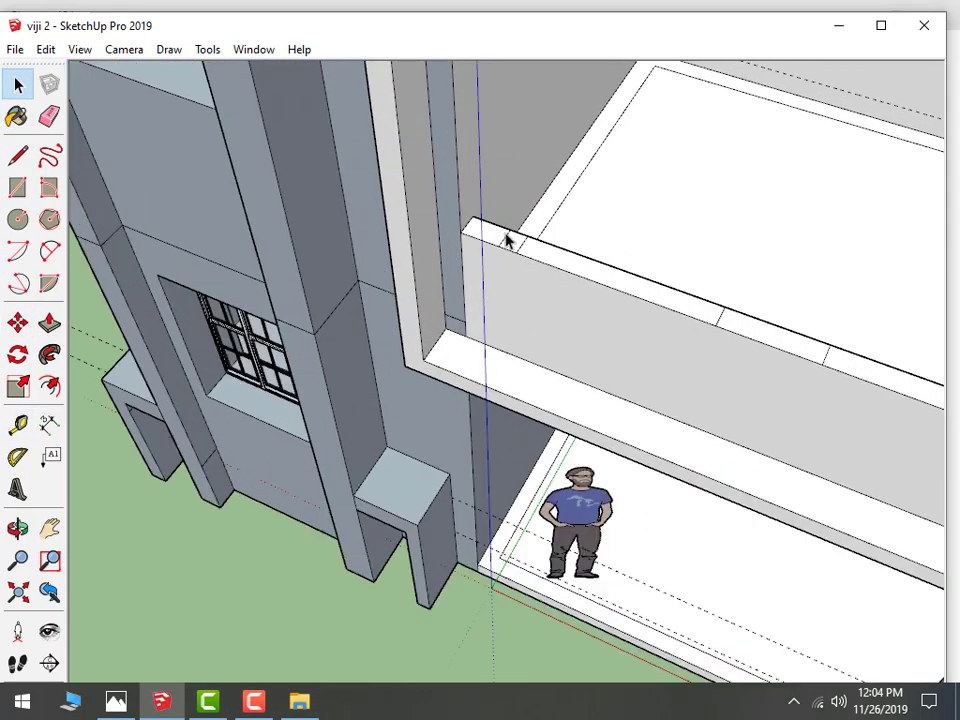
Move the small post square along the parapet top and push/pull it up into a post
left_click(17, 322)
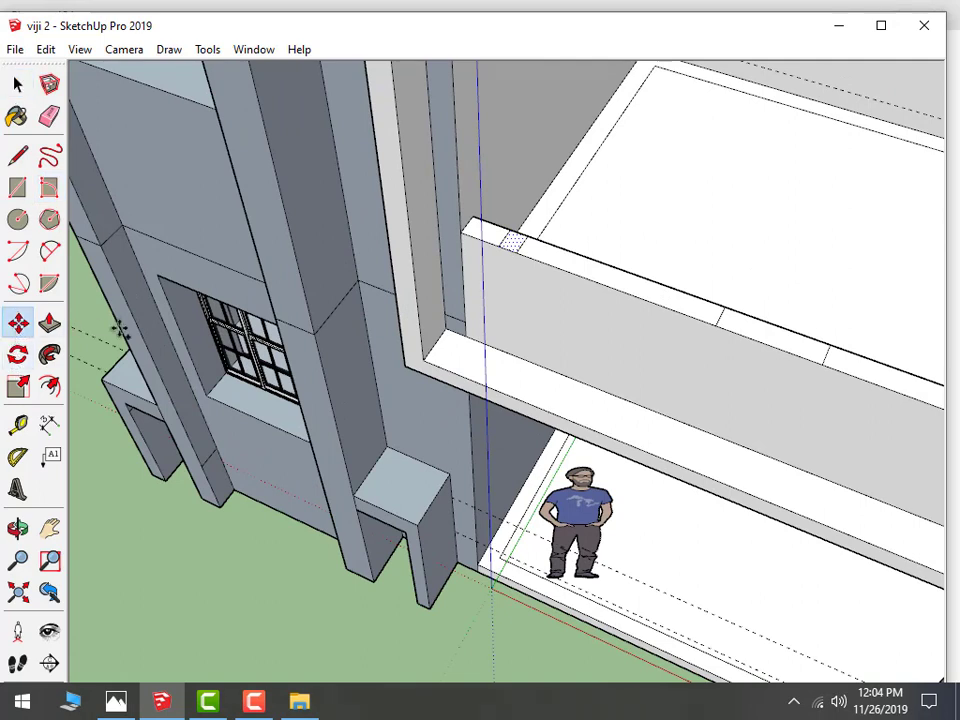
left_click(515, 252)
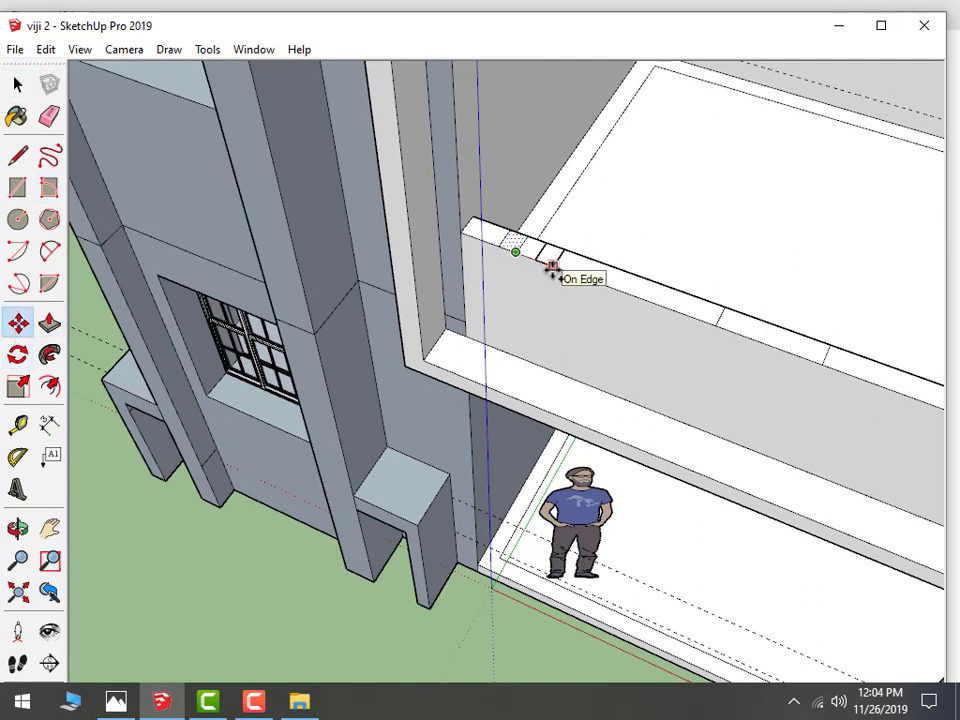
left_click(550, 268)
left_click(49, 322)
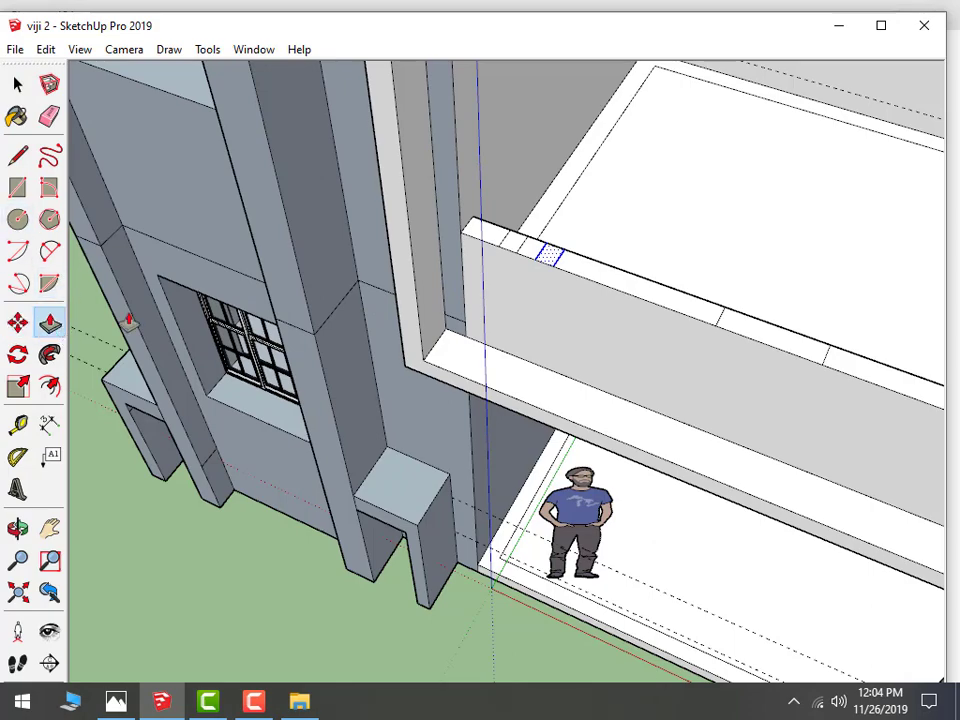
left_click(547, 255)
scroll(482, 182, "down", 5)
mouse_move(459, 223)
middle_mouse_down()
mouse_move(429, 104)
mouse_move(474, 90)
middle_mouse_up()
scroll(446, 141, "up", 3)
scroll(470, 101, "up", 2)
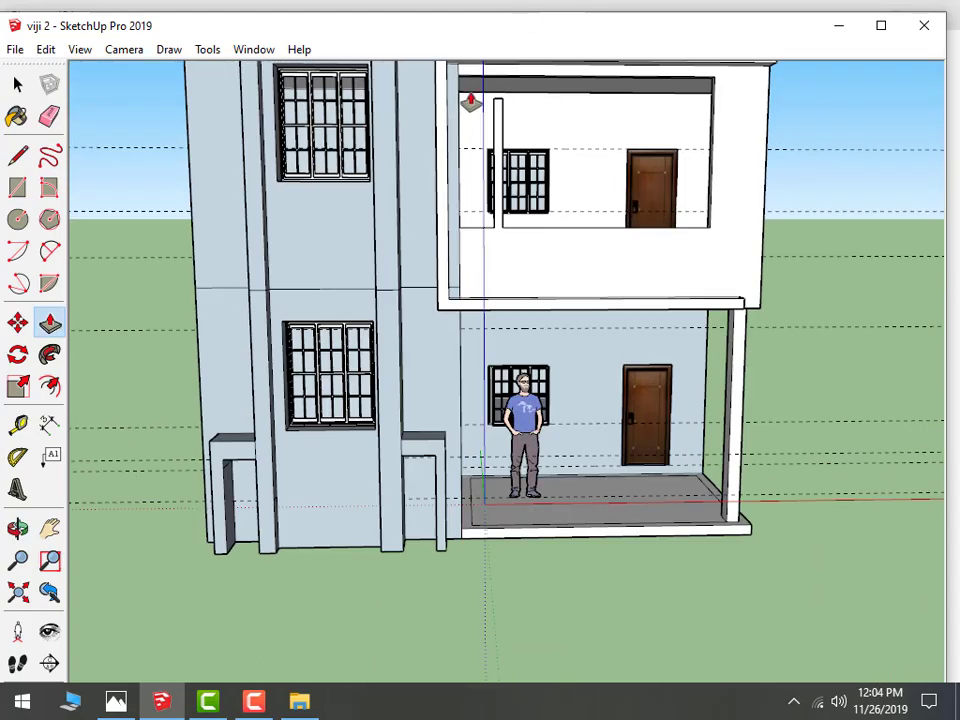
scroll(470, 101, "up", 2)
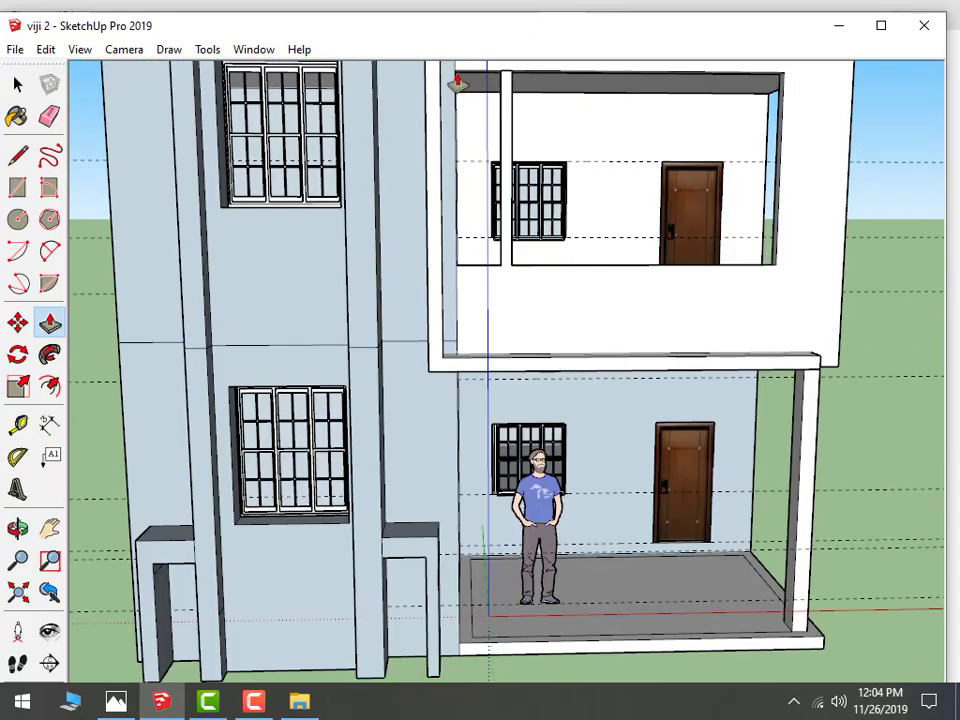
Orbit over the upper slab and facade, ending in the standard front view
middle_click_drag(516, 289, 454, 349)
scroll(454, 366, "up", 2)
scroll(470, 355, "up", 2)
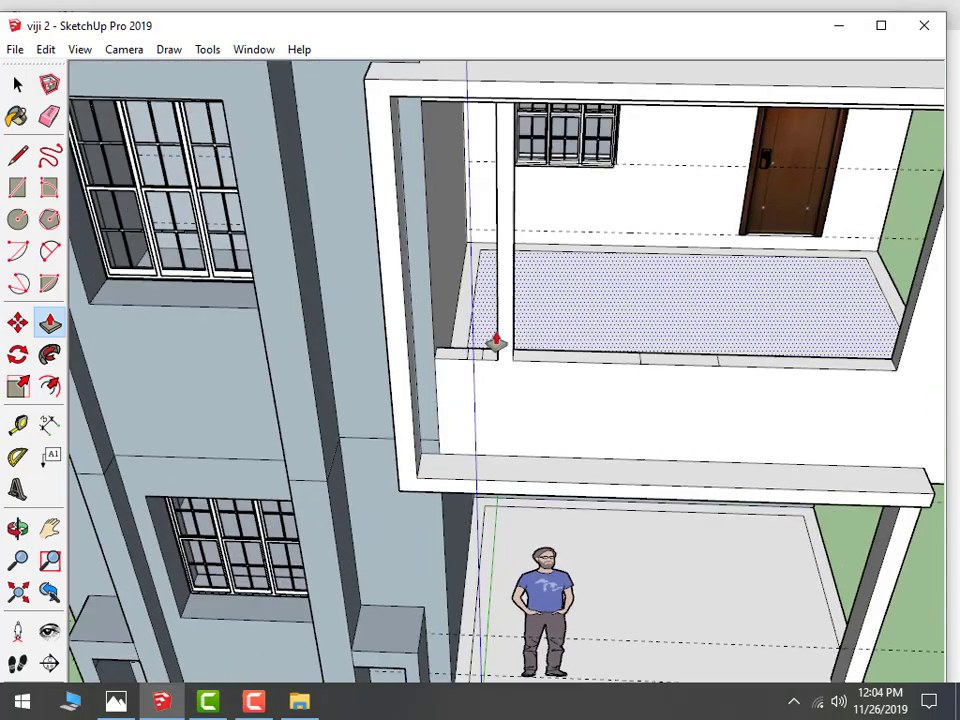
scroll(469, 360, "up", 2)
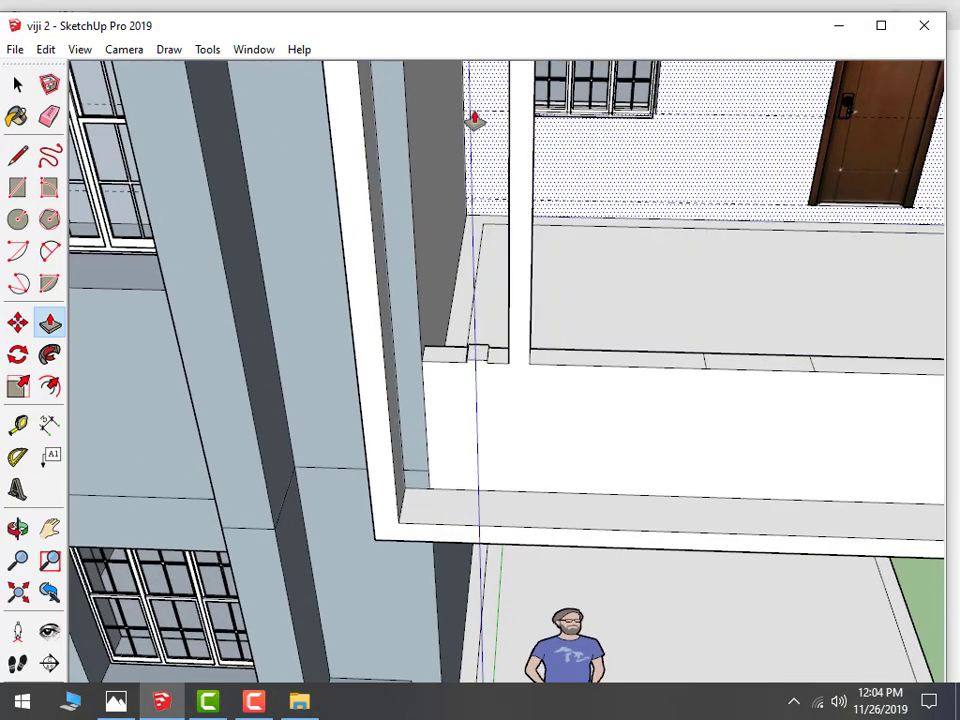
mouse_move(535, 375)
middle_mouse_down()
mouse_move(429, 514)
mouse_move(319, 463)
middle_mouse_up()
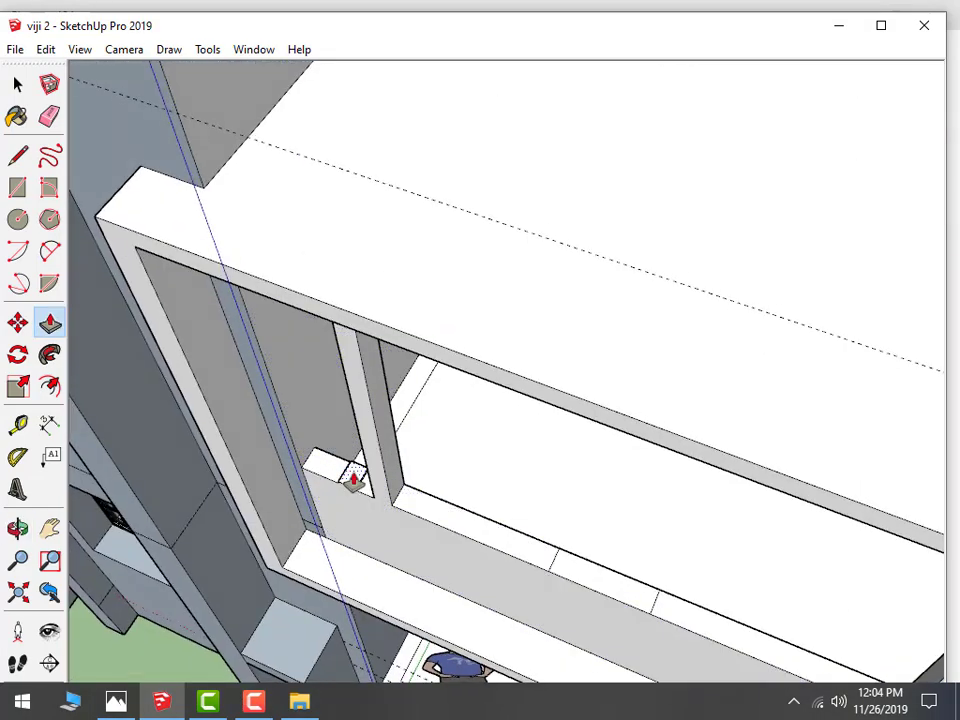
mouse_move(289, 403)
middle_mouse_down()
mouse_move(494, 260)
mouse_move(506, 296)
middle_mouse_up()
scroll(494, 265, "down", 3)
scroll(489, 290, "down", 1)
scroll(490, 250, "up", 4)
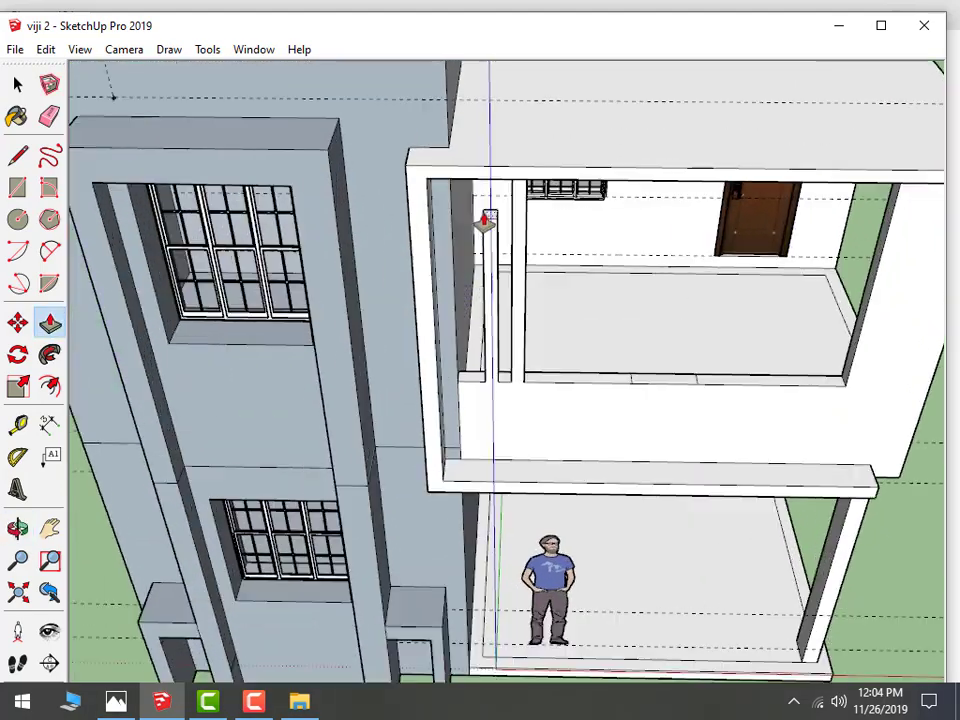
scroll(485, 220, "up", 2)
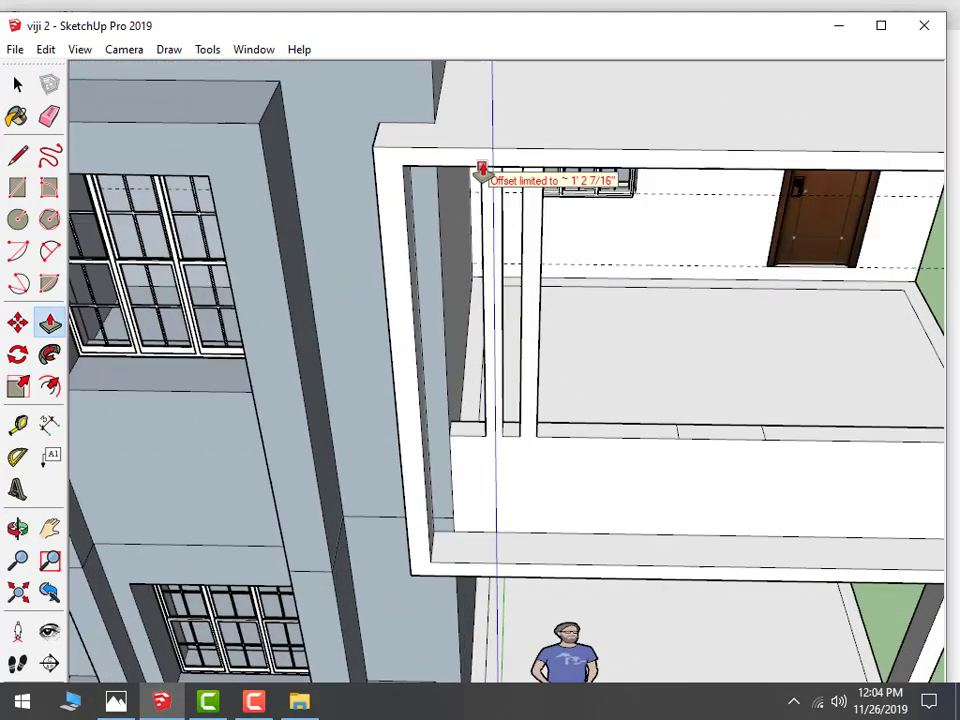
key("1")
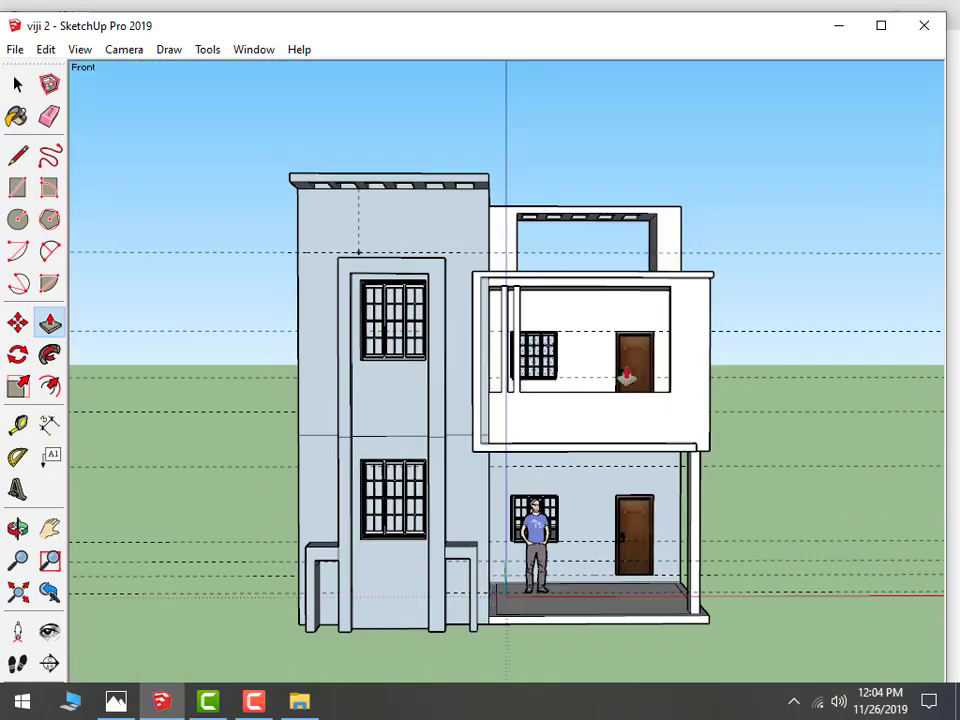
middle_click_drag(626, 375, 407, 606)
scroll(540, 452, "up", 3)
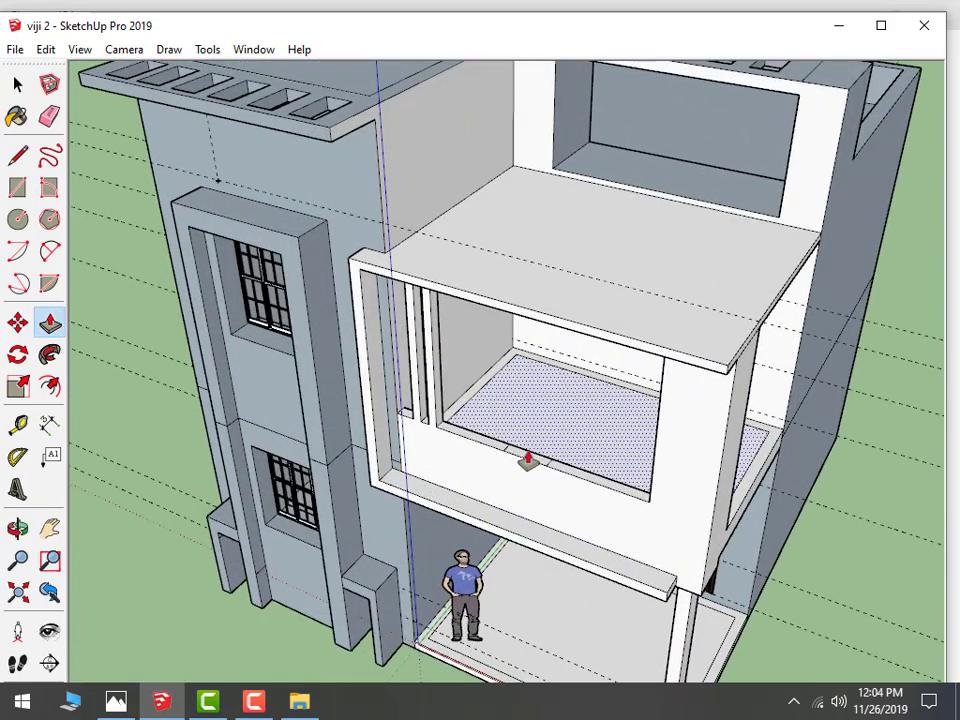
Push part of the balcony parapet down into a notch, then review the house from front and oblique views
left_click_drag(516, 456, 520, 414)
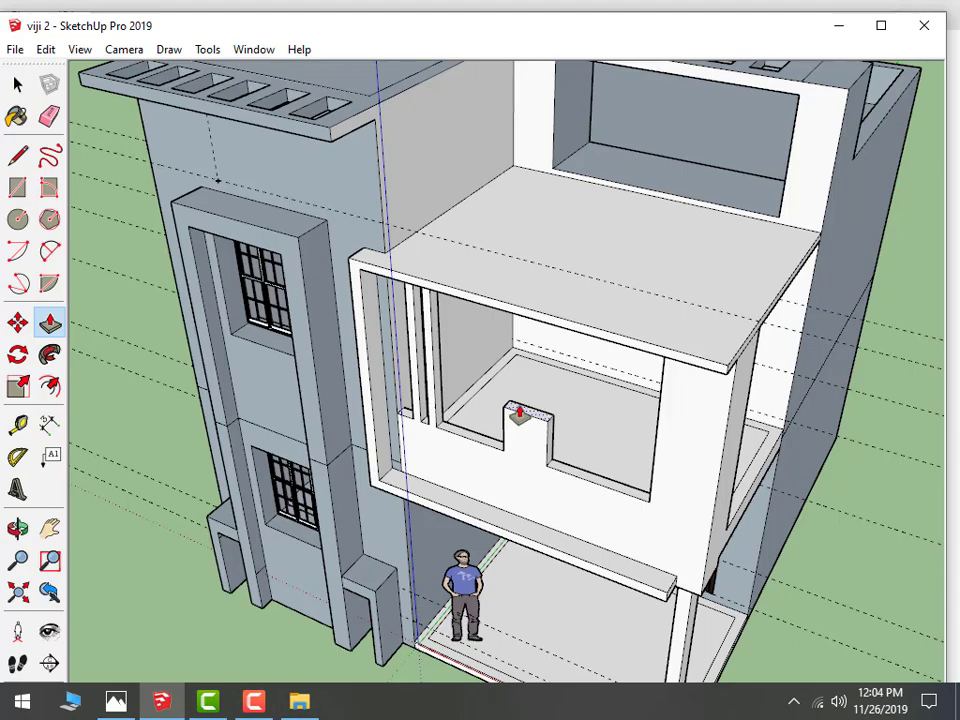
key("1")
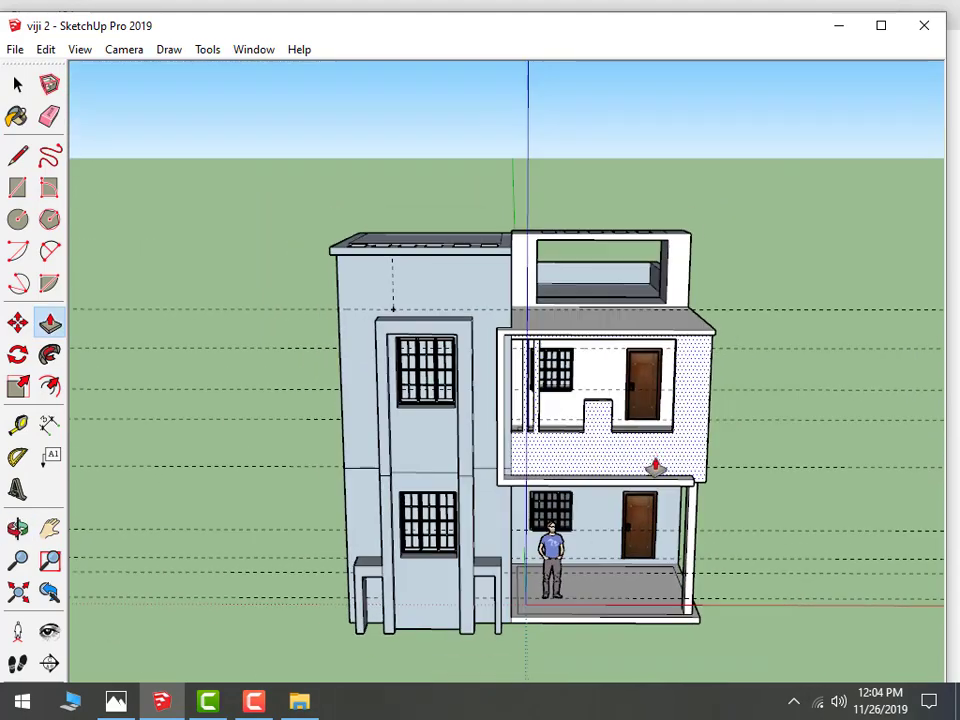
scroll(655, 466, "down", 2)
mouse_move(615, 559)
middle_mouse_down()
mouse_move(512, 594)
mouse_move(596, 581)
mouse_move(444, 600)
middle_mouse_up()
scroll(398, 568, "up", 3)
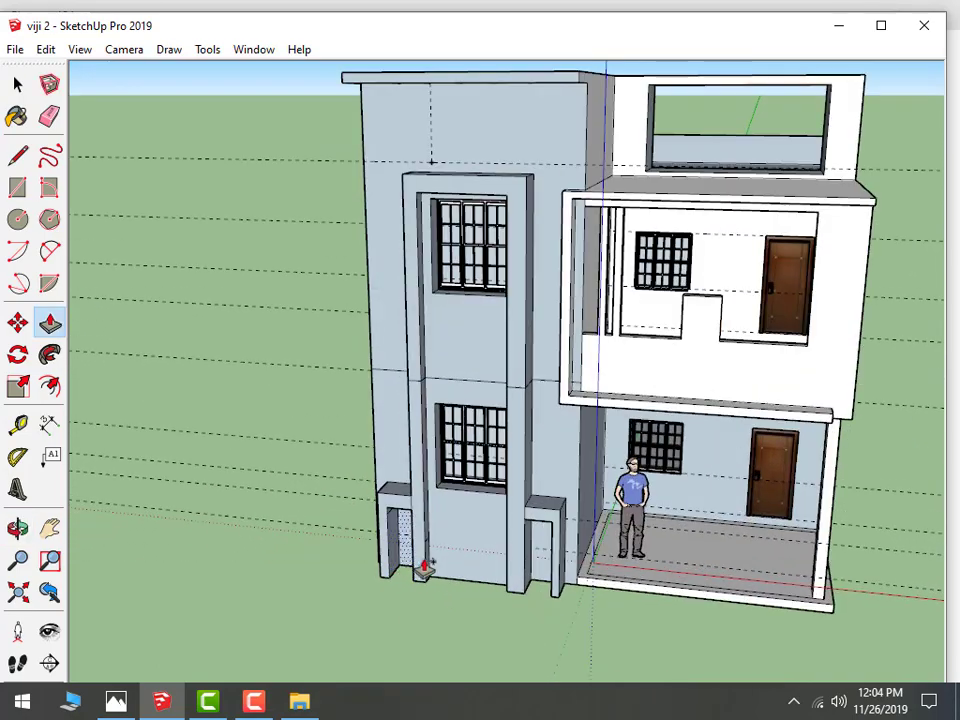
scroll(440, 548, "up", 1)
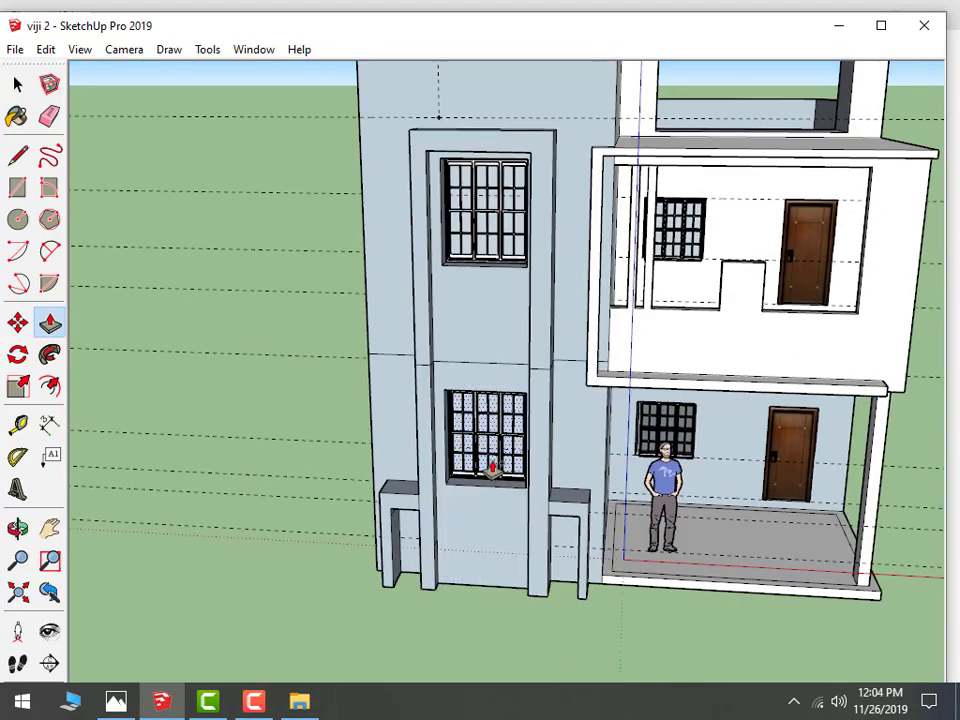
middle_click_drag(707, 482, 96, 223)
left_click(49, 116)
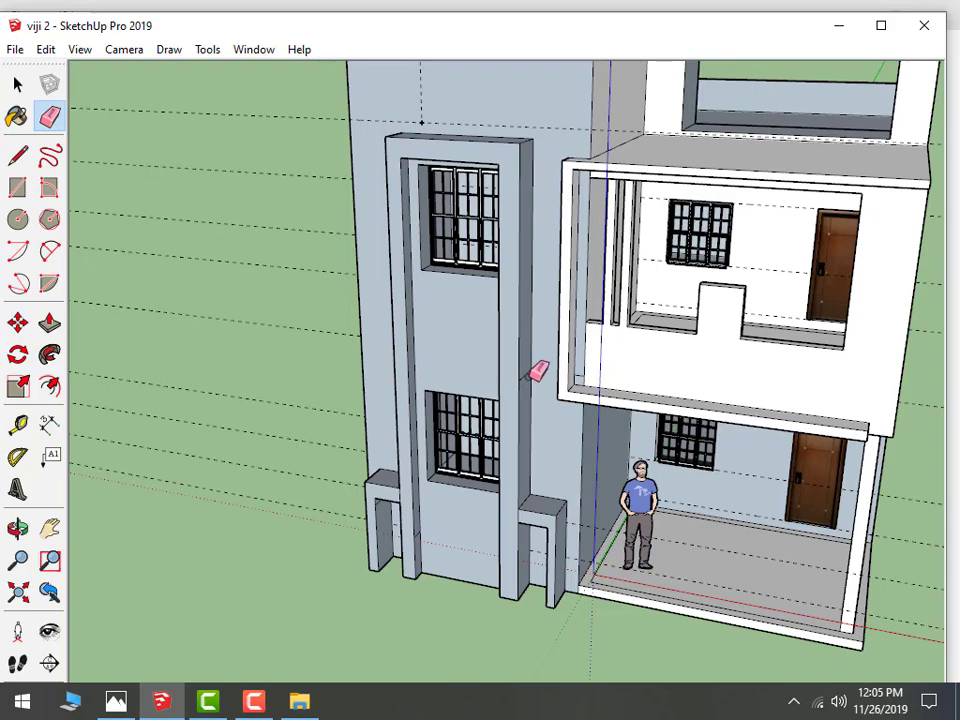
mouse_move(503, 399)
middle_mouse_down()
mouse_move(540, 422)
mouse_move(536, 369)
mouse_move(634, 381)
middle_mouse_up()
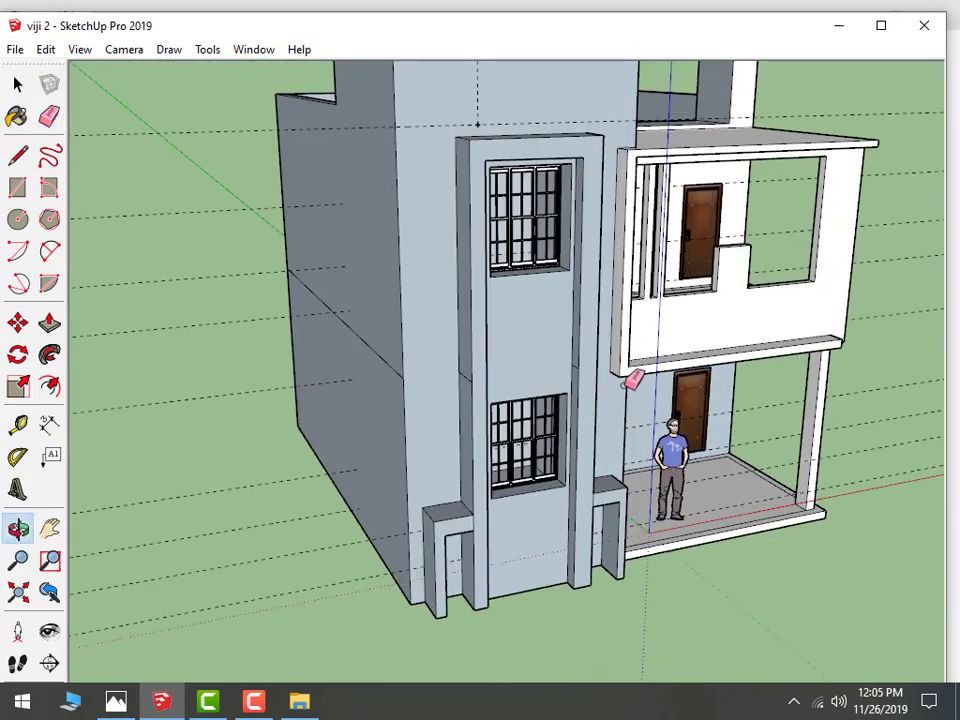
scroll(557, 387, "up", 3)
mouse_move(557, 387)
middle_mouse_down()
mouse_move(596, 399)
mouse_move(477, 377)
middle_mouse_up()
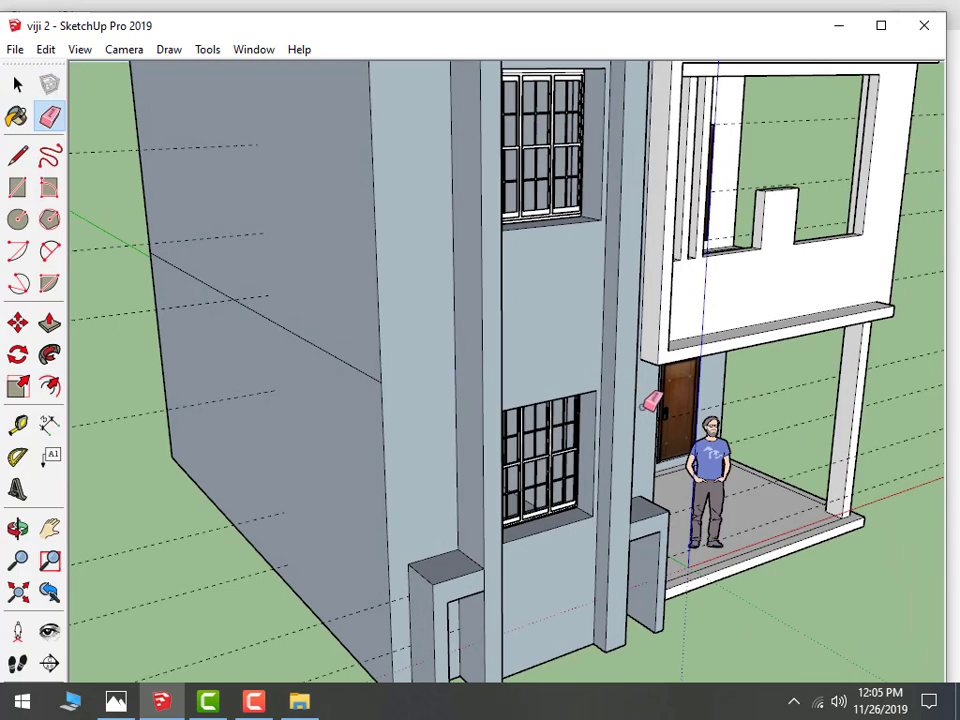
scroll(456, 433, "down", 5)
scroll(456, 484, "down", 3)
middle_click_drag(456, 484, 404, 532)
scroll(446, 486, "up", 1)
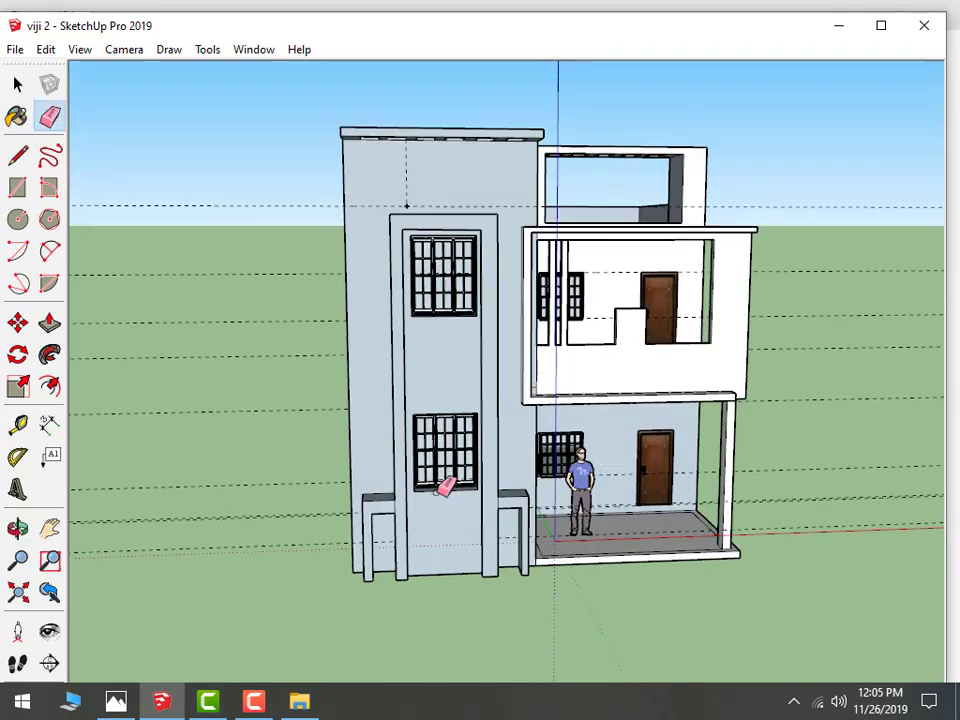
scroll(450, 463, "up", 2)
scroll(420, 471, "up", 3)
mouse_move(420, 471)
middle_mouse_down()
mouse_move(355, 537)
mouse_move(443, 551)
middle_mouse_up()
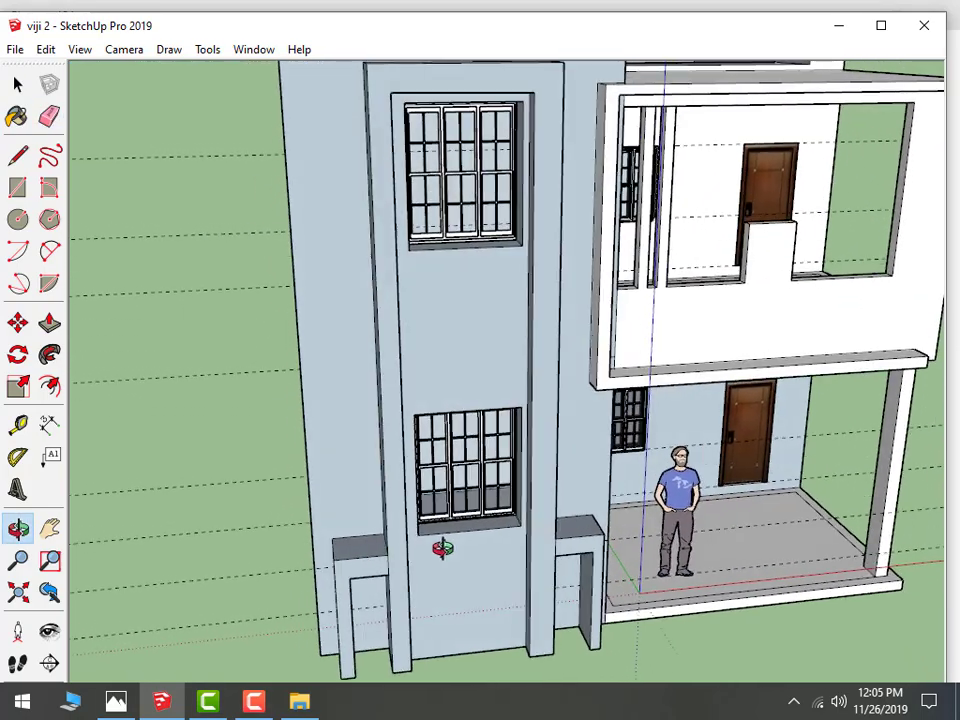
scroll(443, 362, "up", 2)
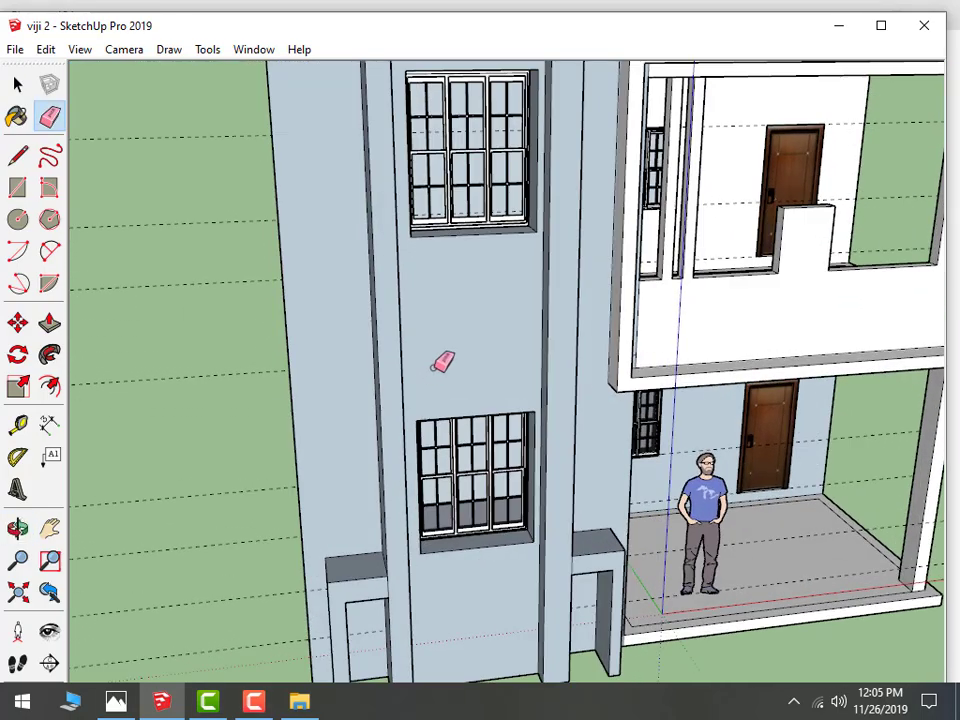
Draw edges across the tower face below the upper window
left_click(17, 155)
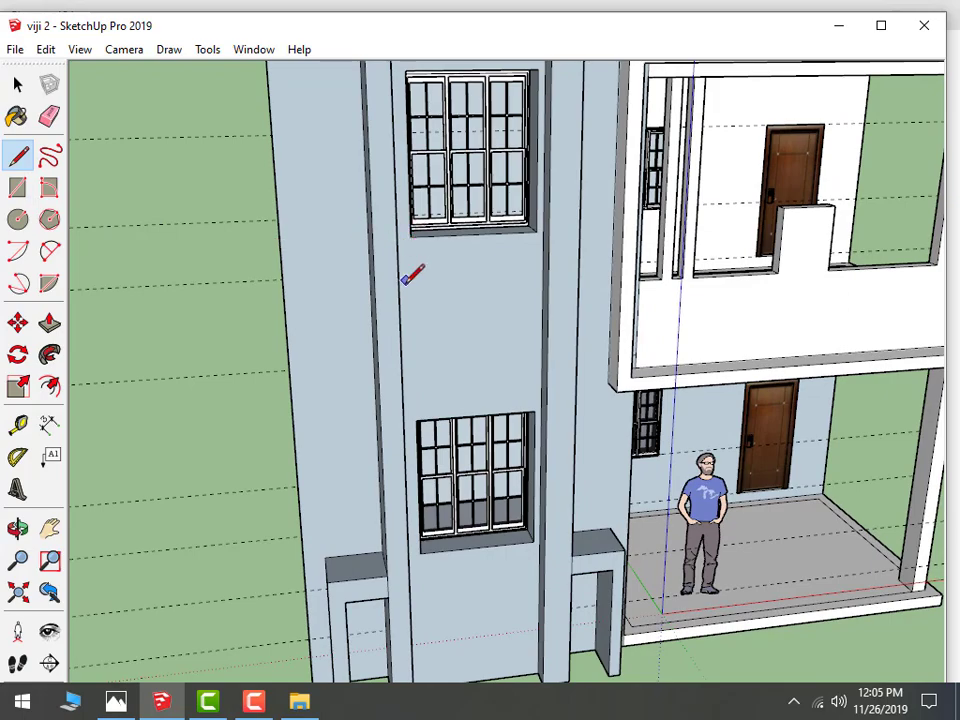
middle_click_drag(412, 275, 340, 289)
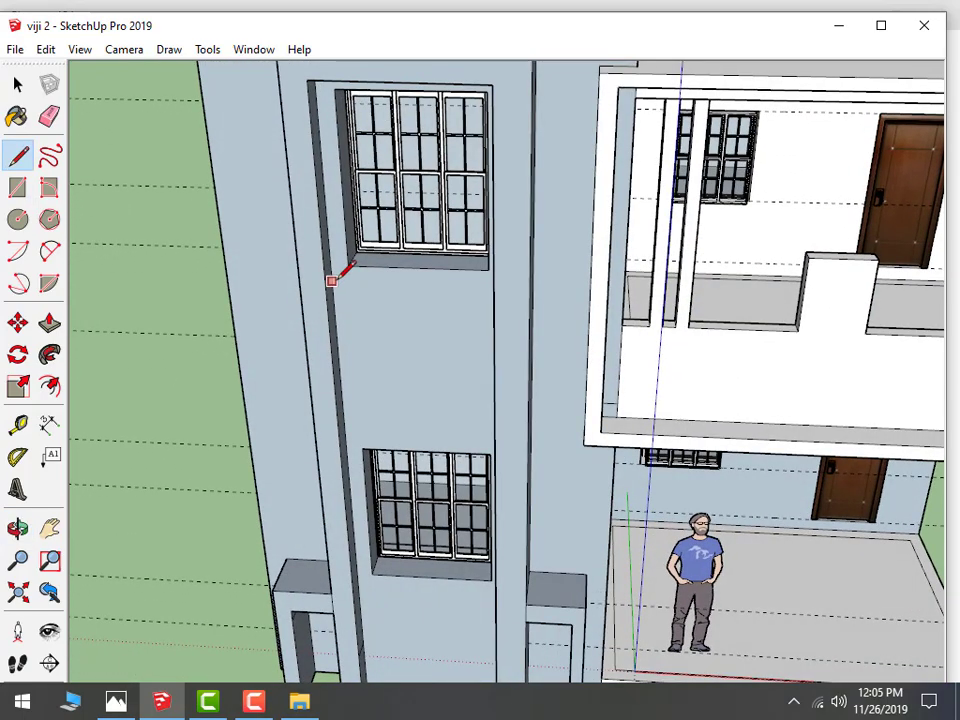
middle_click_drag(510, 289, 578, 272)
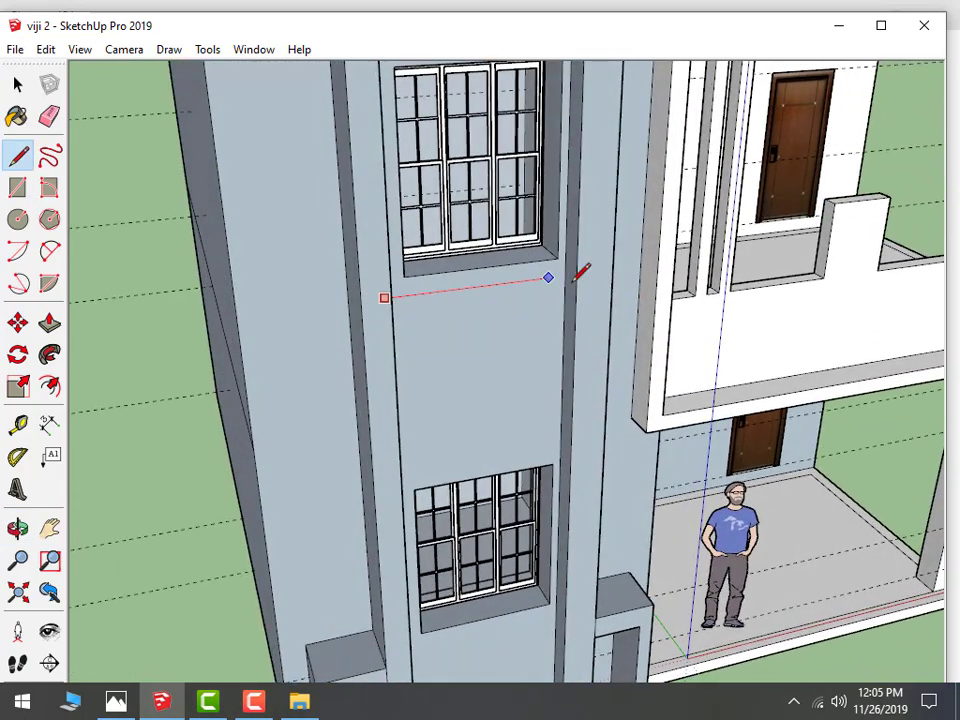
left_click(565, 273)
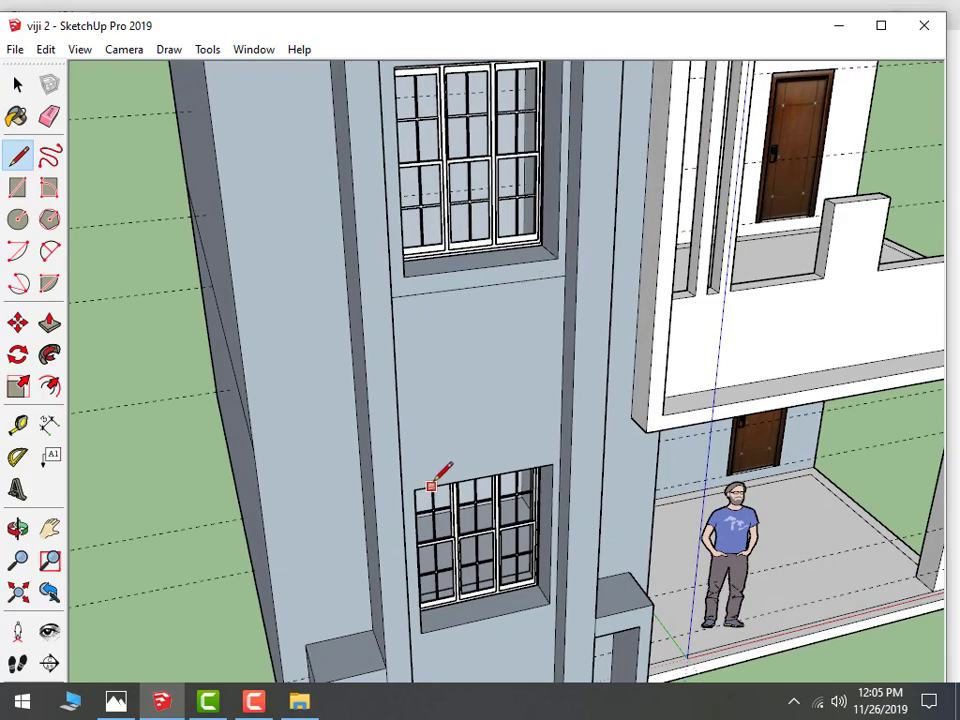
mouse_move(412, 467)
middle_mouse_down()
mouse_move(375, 439)
mouse_move(343, 461)
mouse_move(354, 421)
middle_mouse_up()
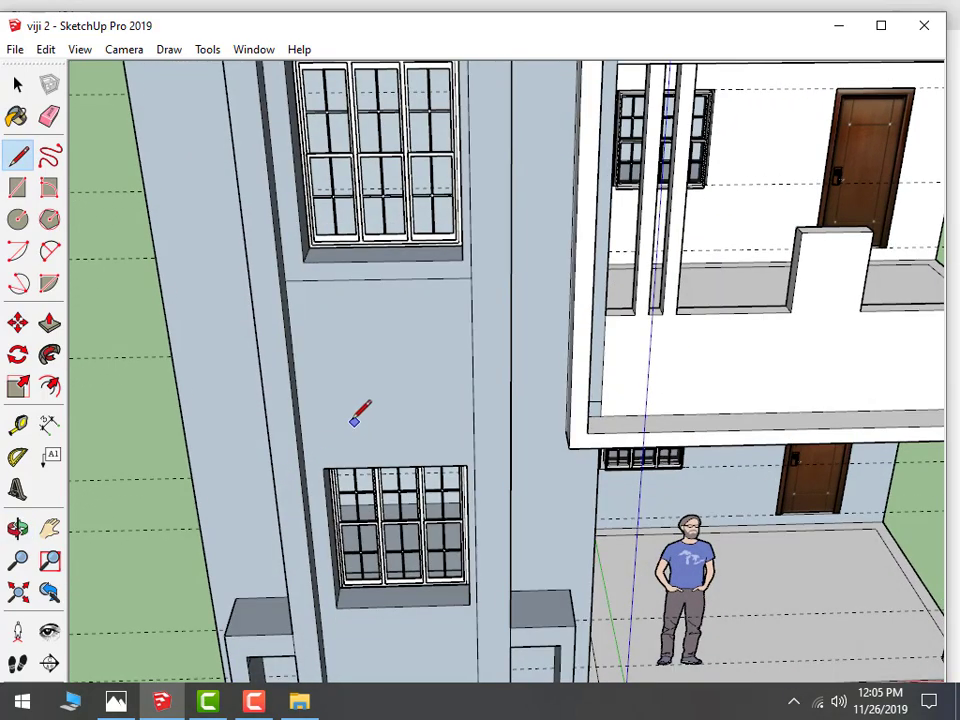
mouse_move(424, 431)
middle_mouse_down()
mouse_move(568, 413)
mouse_move(593, 424)
middle_mouse_up()
left_click(593, 424)
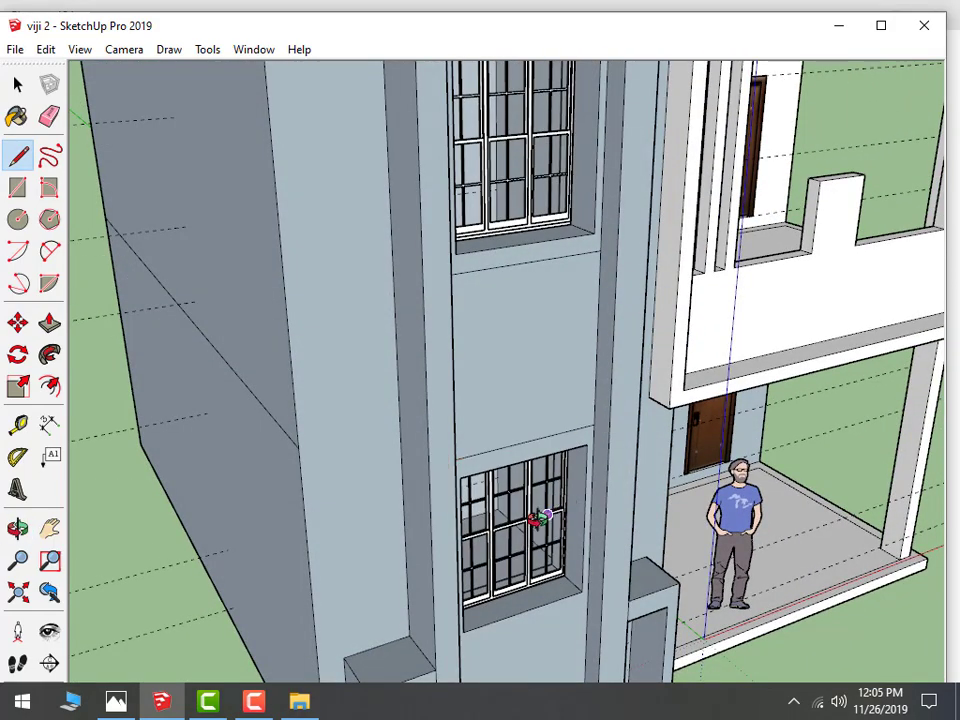
Draw an edge across the tower face just above the lower window
middle_click_drag(540, 517, 409, 474)
middle_click_drag(375, 418, 305, 410)
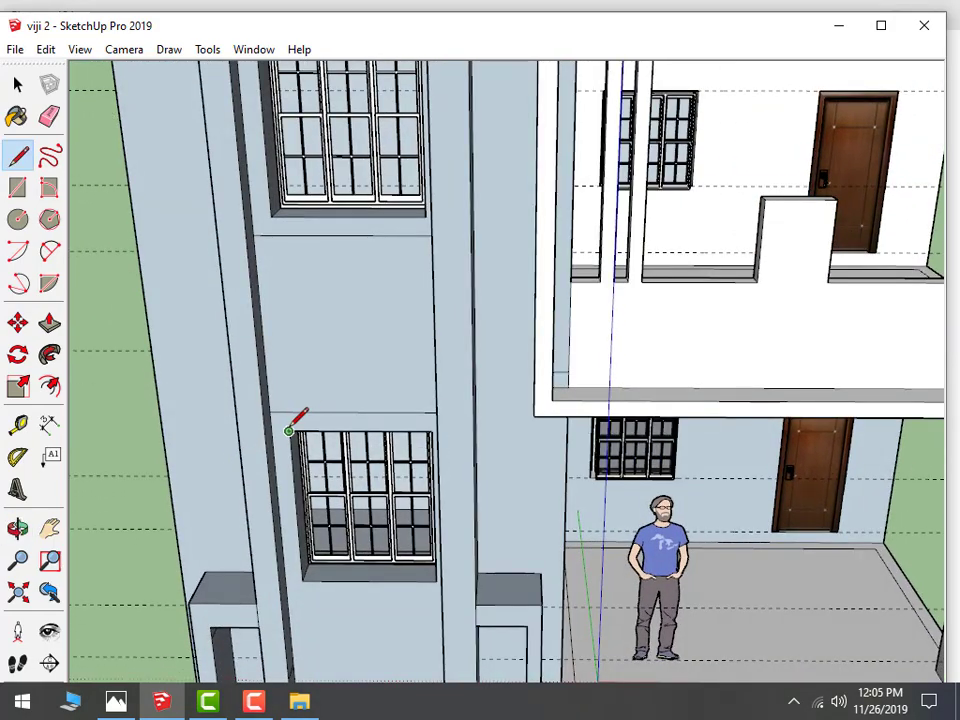
left_click(268, 422)
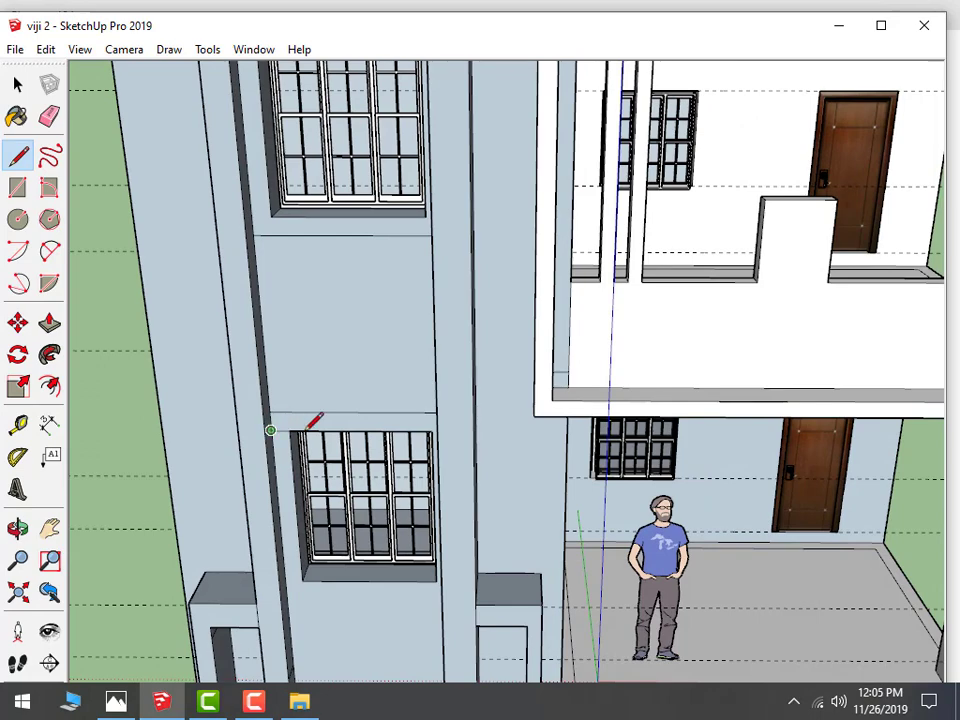
middle_click_drag(336, 443, 518, 430)
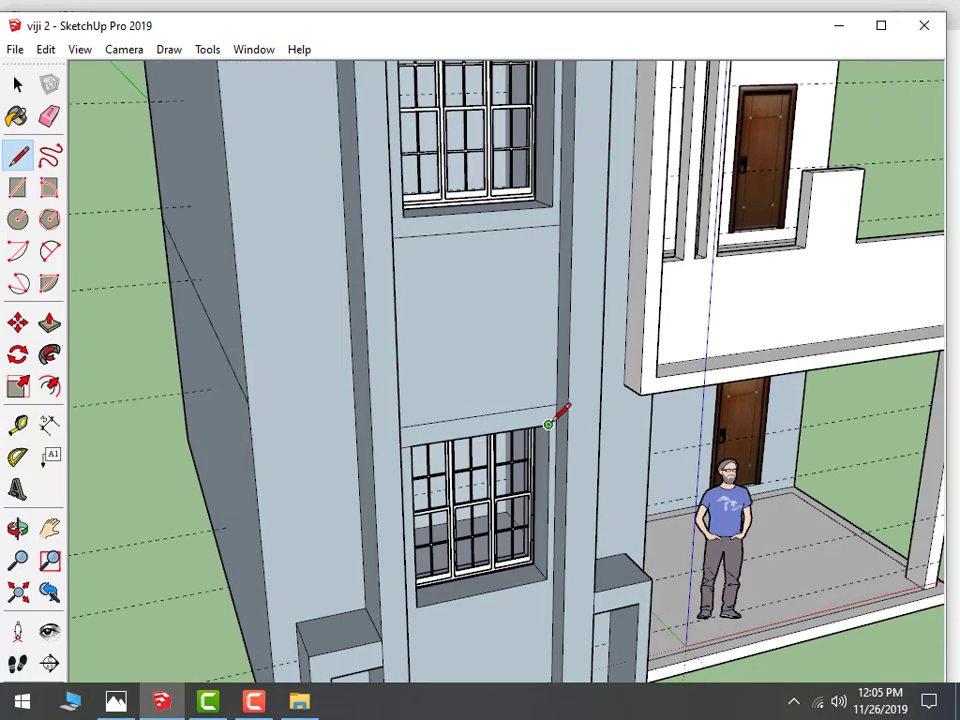
scroll(556, 422, "up", 2)
scroll(558, 420, "up", 2)
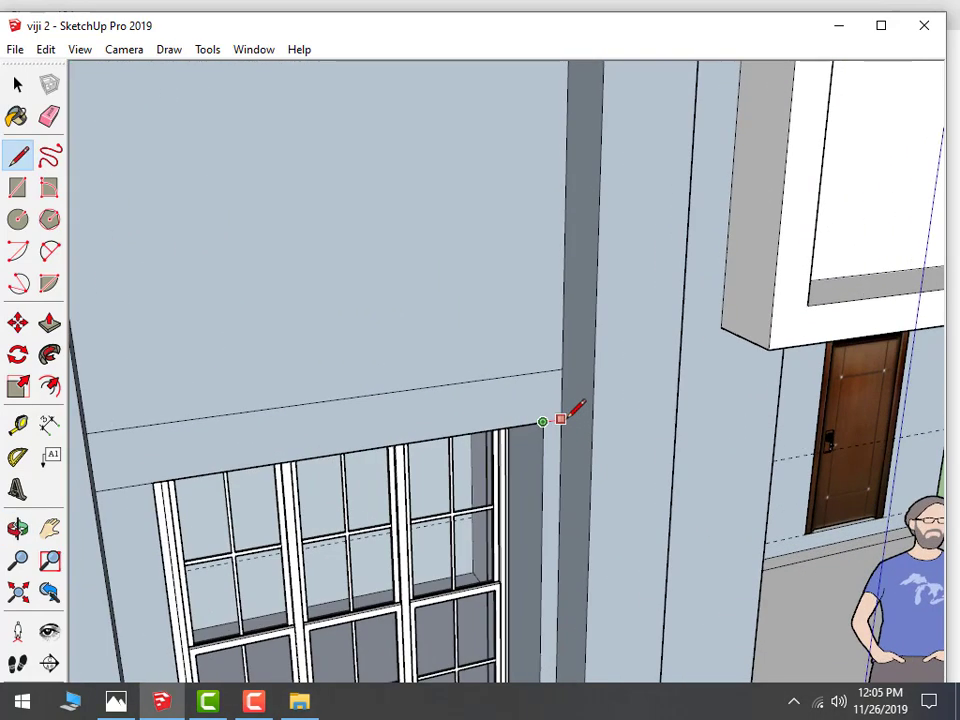
scroll(573, 412, "down", 3)
scroll(401, 452, "down", 3)
scroll(386, 536, "down", 2)
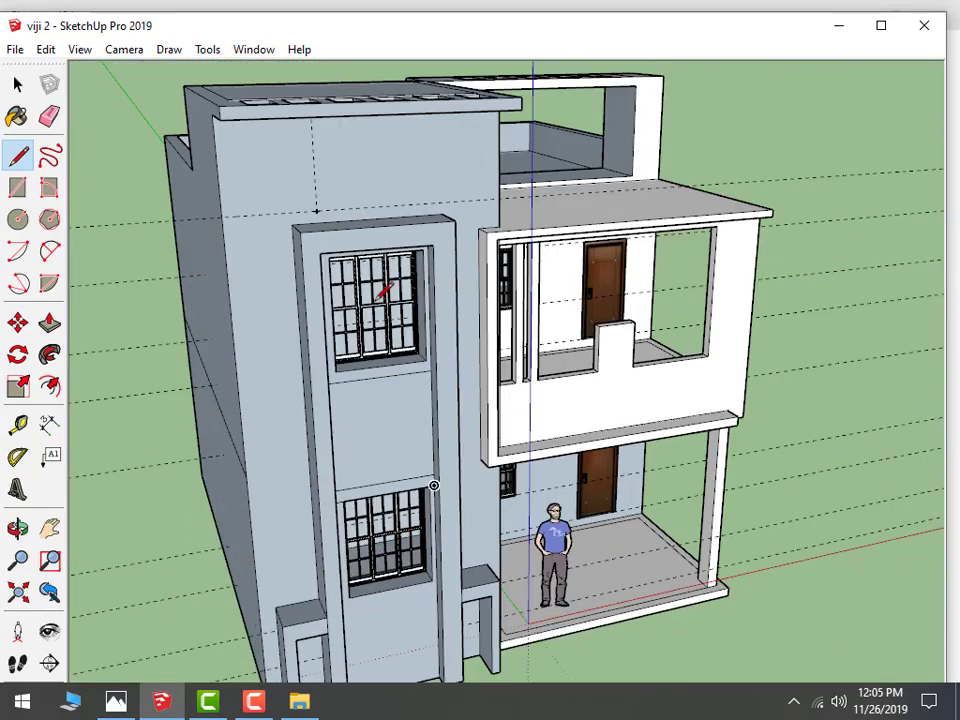
scroll(422, 598, "down", 1)
mouse_move(416, 600)
middle_mouse_down()
mouse_move(396, 578)
mouse_move(310, 568)
middle_mouse_up()
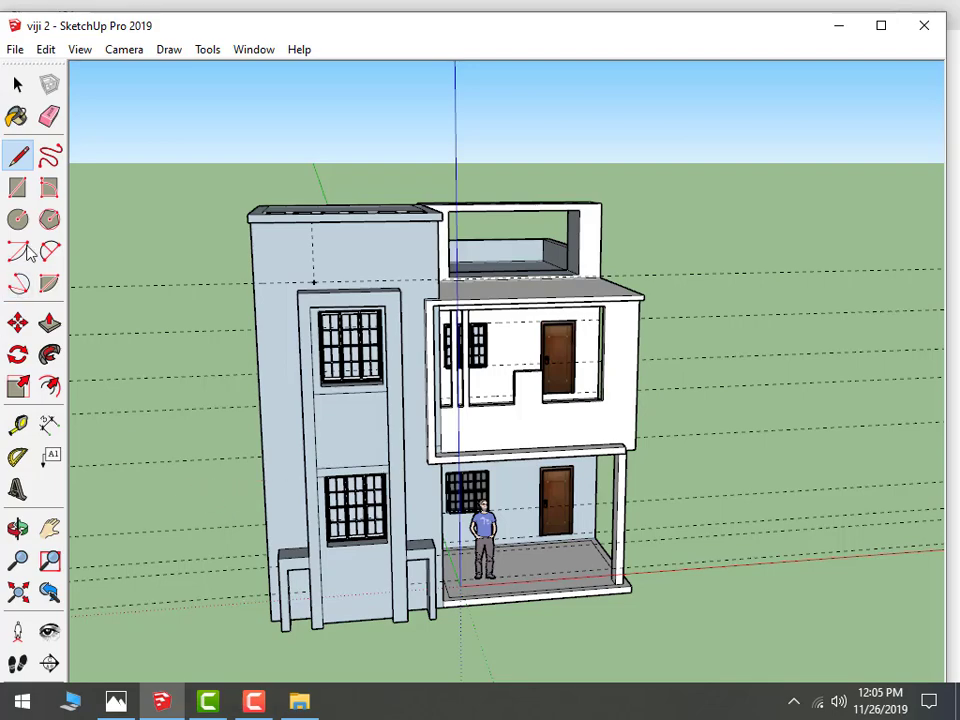
Push/Pull the band above the lower window to a new depth, then orbit to review it
left_click(49, 322)
scroll(310, 458, "up", 2)
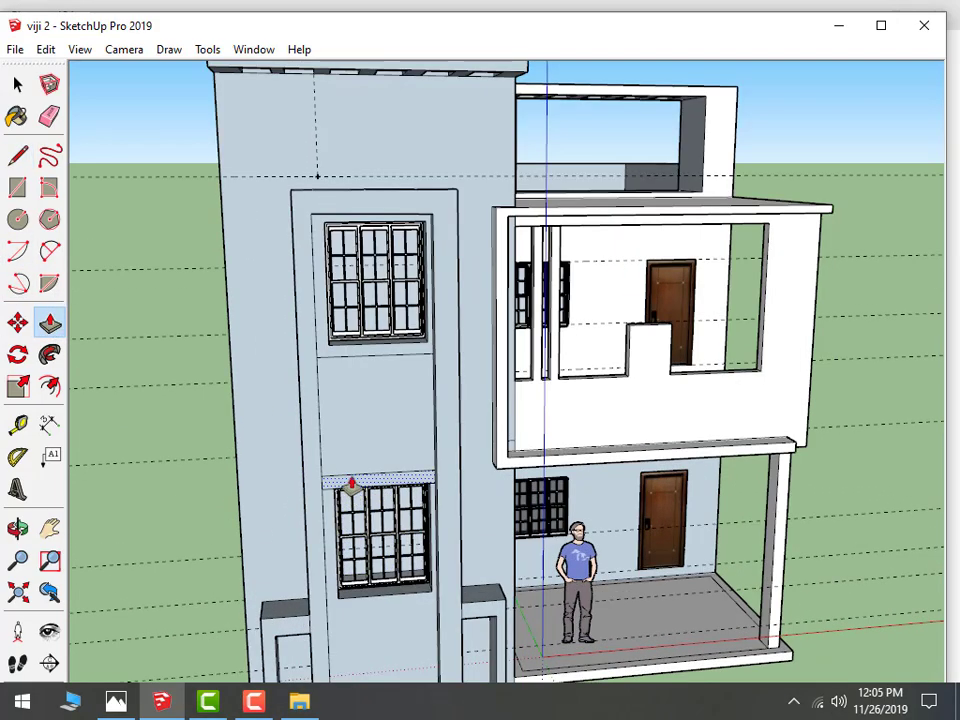
left_click(351, 485)
left_click(322, 508)
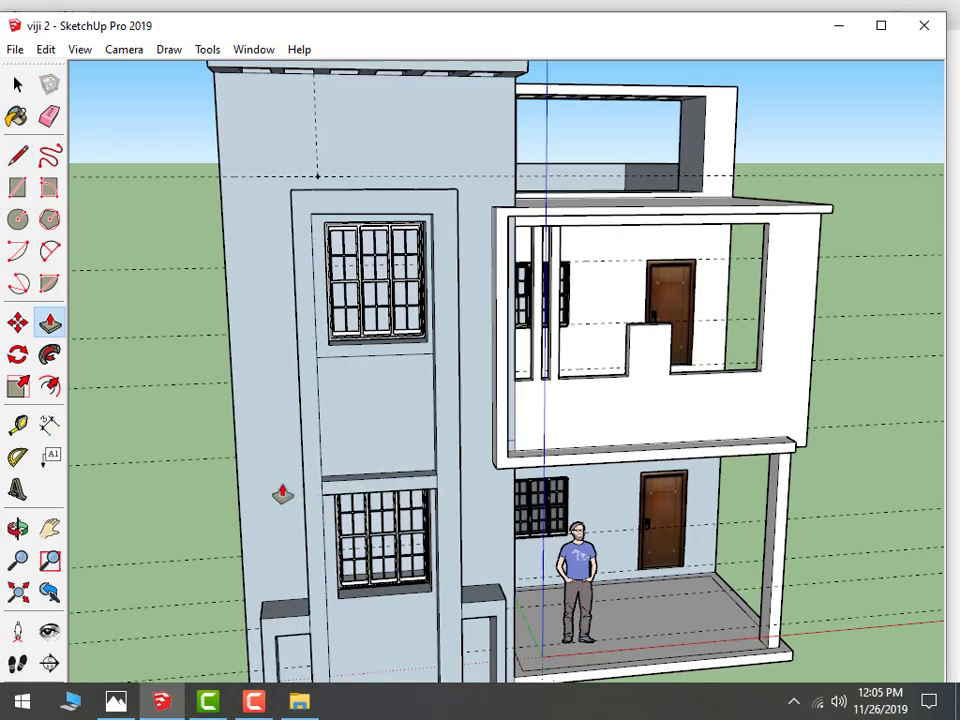
scroll(369, 465, "down", 3)
scroll(370, 420, "up", 3)
scroll(382, 400, "up", 2)
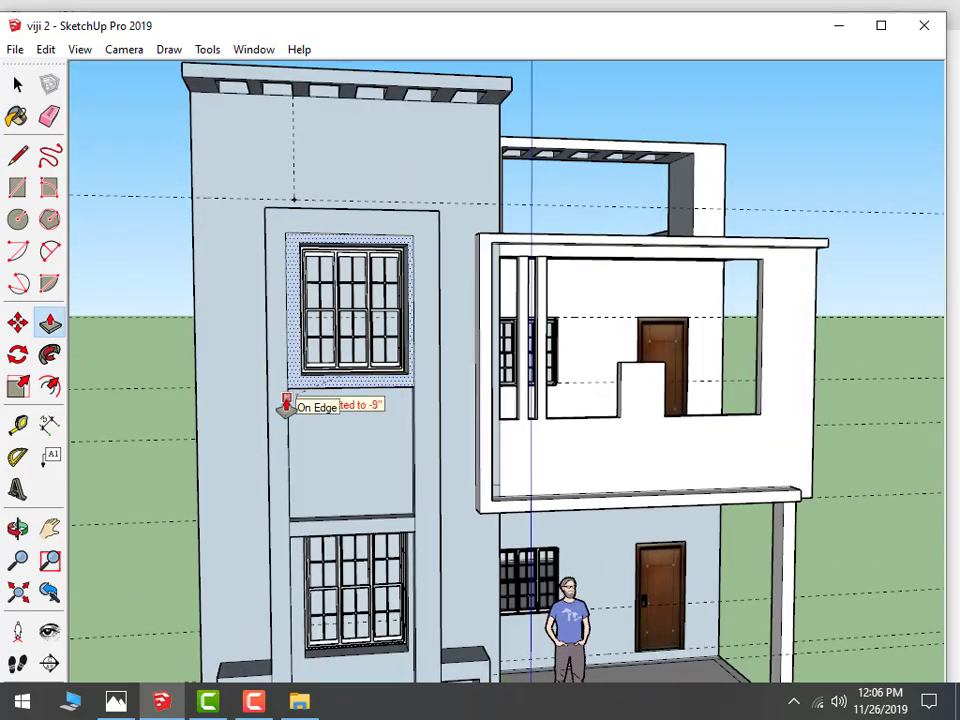
scroll(398, 445, "down", 2)
middle_click_drag(400, 448, 210, 634)
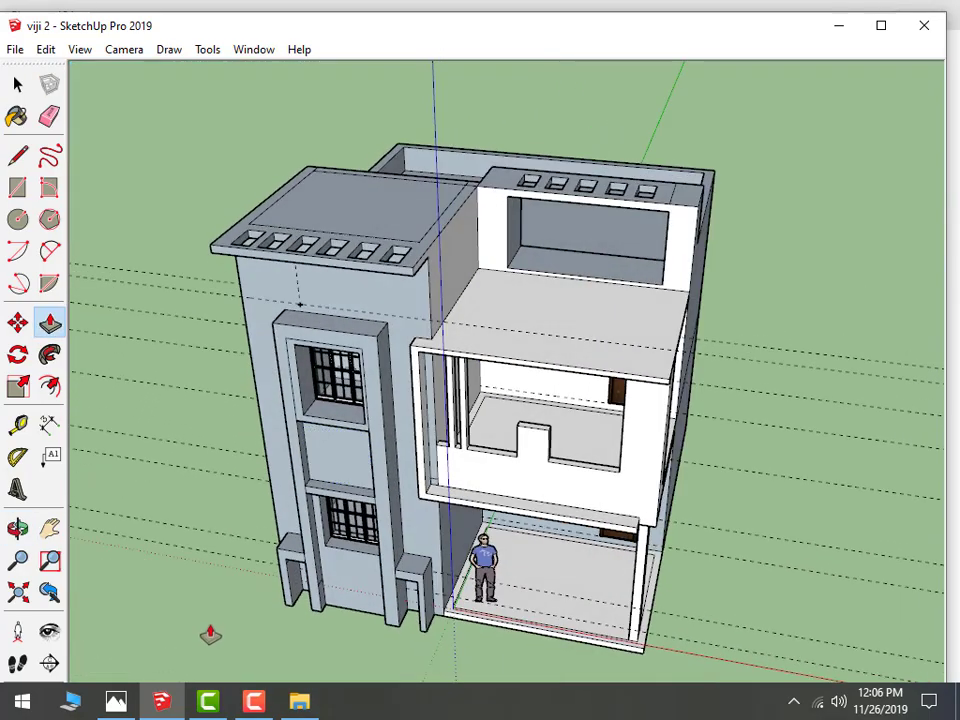
mouse_move(270, 610)
middle_mouse_down()
mouse_move(343, 553)
mouse_move(508, 489)
mouse_move(537, 561)
mouse_move(439, 643)
mouse_move(197, 531)
middle_mouse_up()
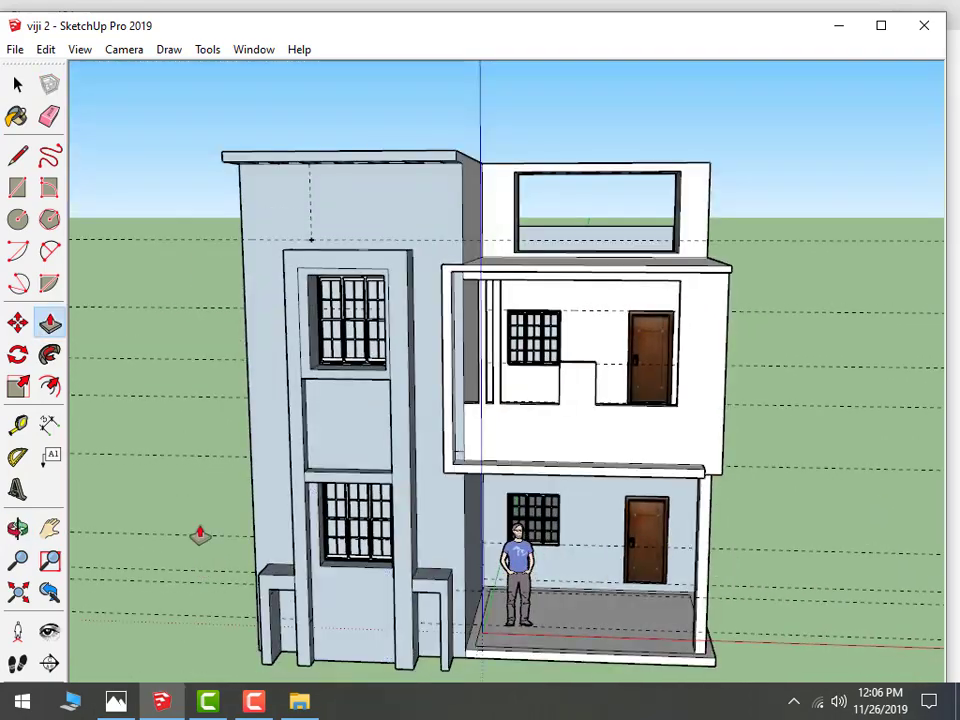
Draw a line across the wall just below the window to split off that face
left_click(25, 150)
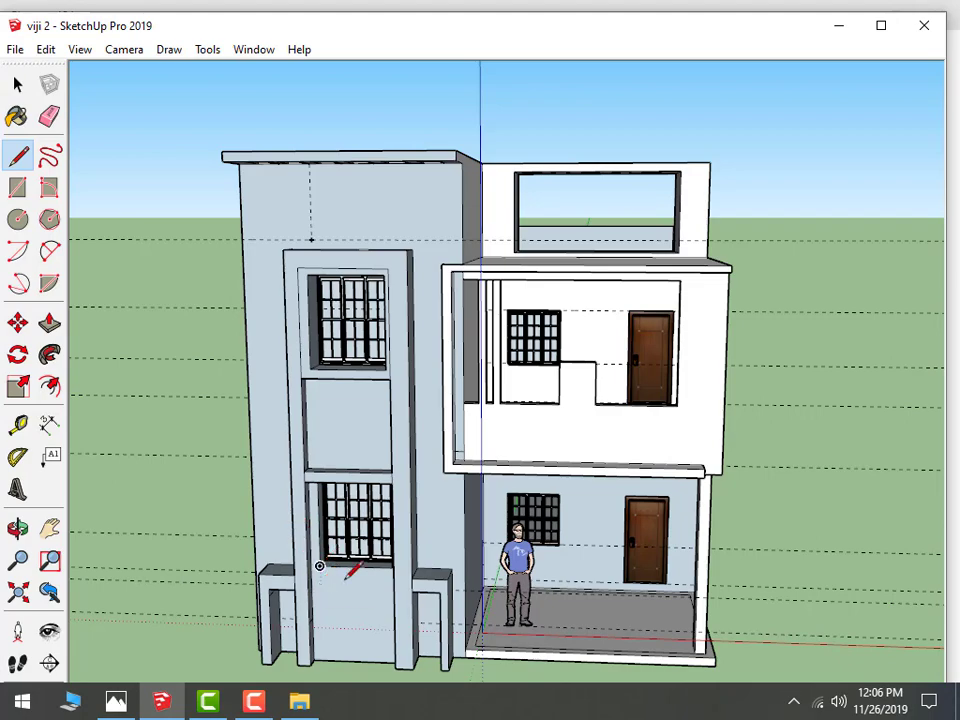
scroll(320, 565, "up", 3)
scroll(318, 570, "up", 2)
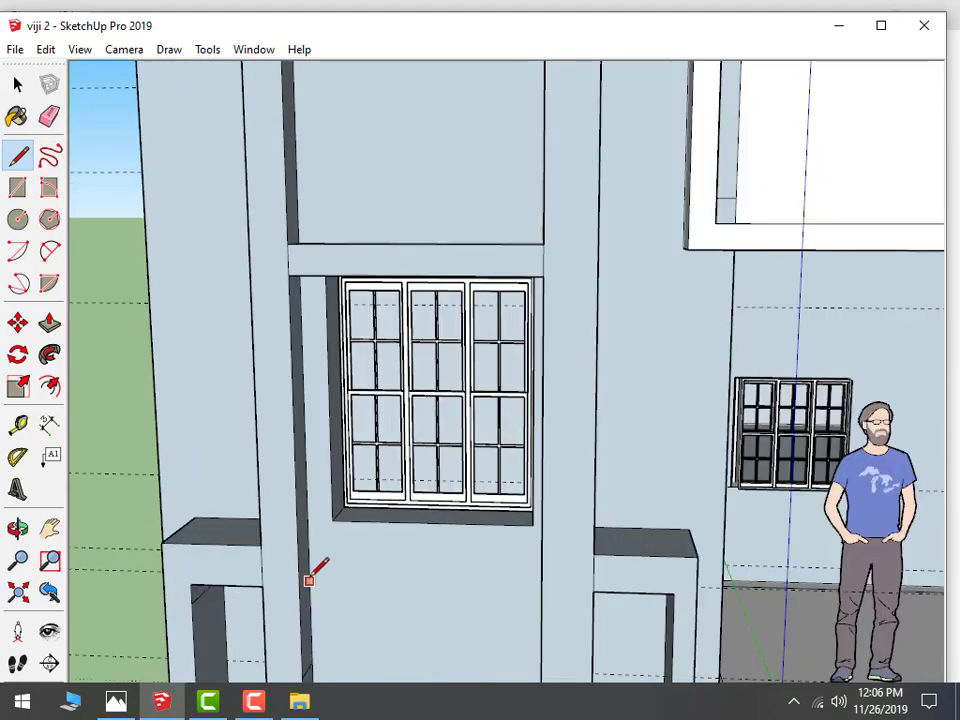
left_click(308, 553)
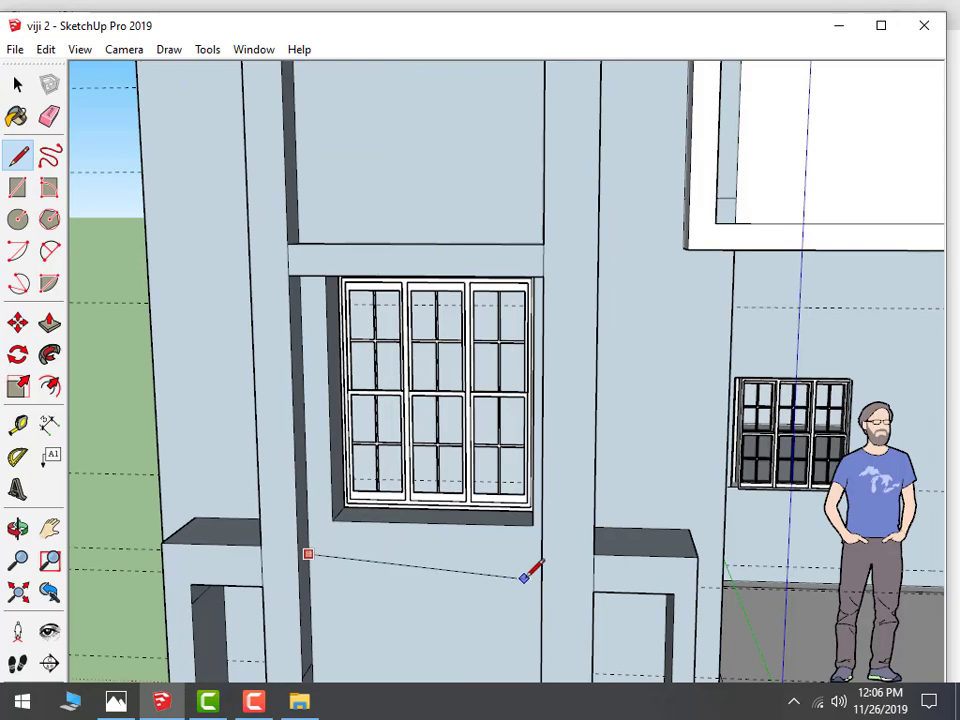
mouse_move(521, 557)
middle_mouse_down()
mouse_move(647, 553)
mouse_move(618, 545)
middle_mouse_up()
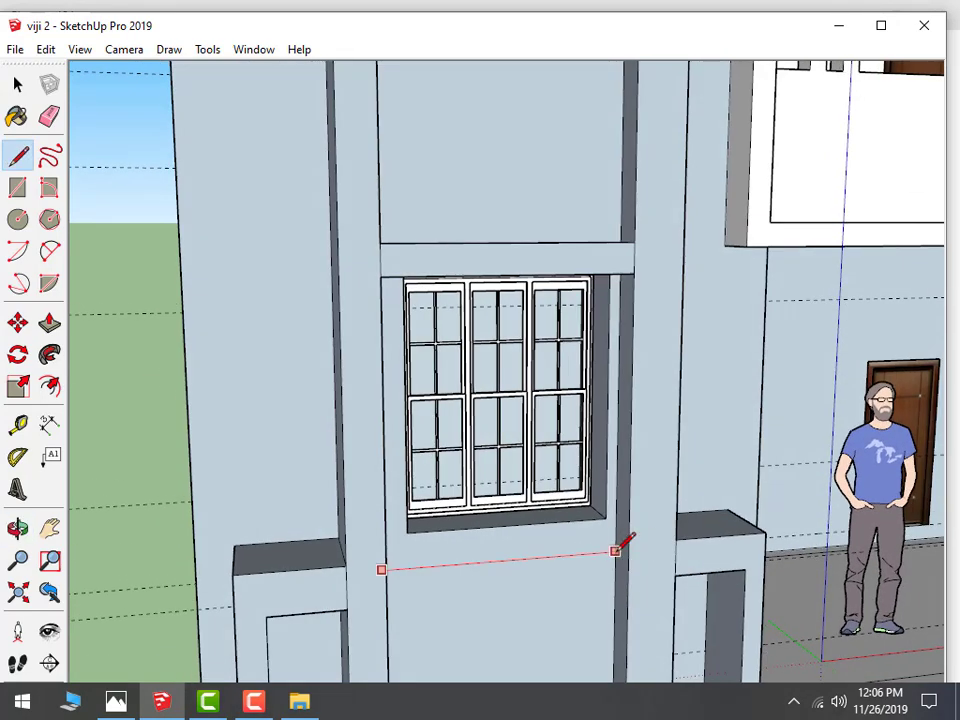
left_click(615, 551)
Push the face below the window inward and zoom out to see the result
left_click(49, 323)
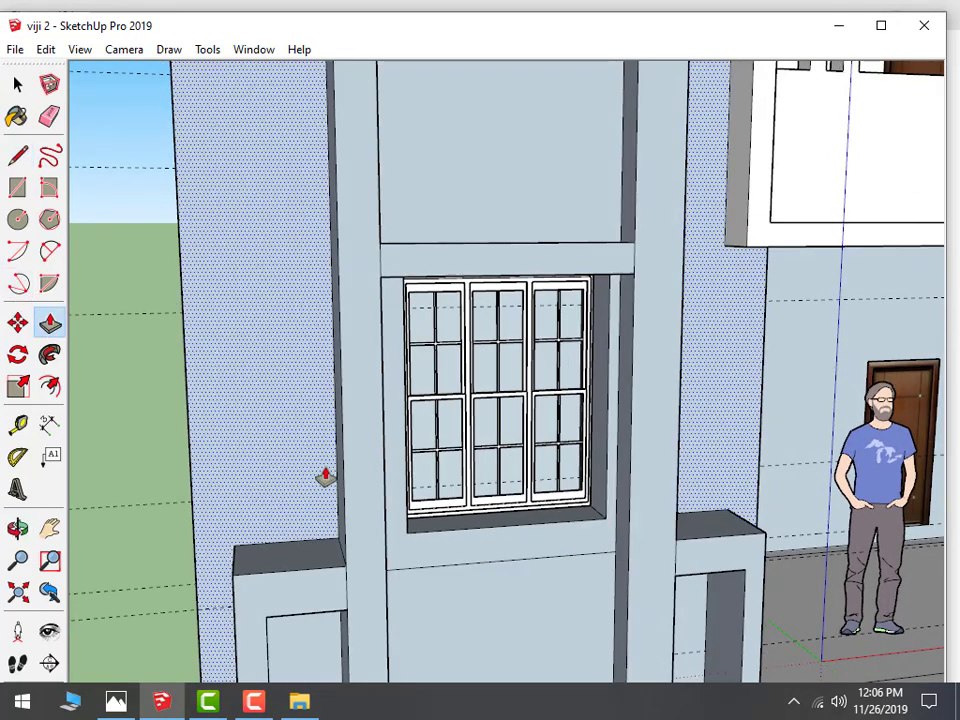
left_click(424, 552)
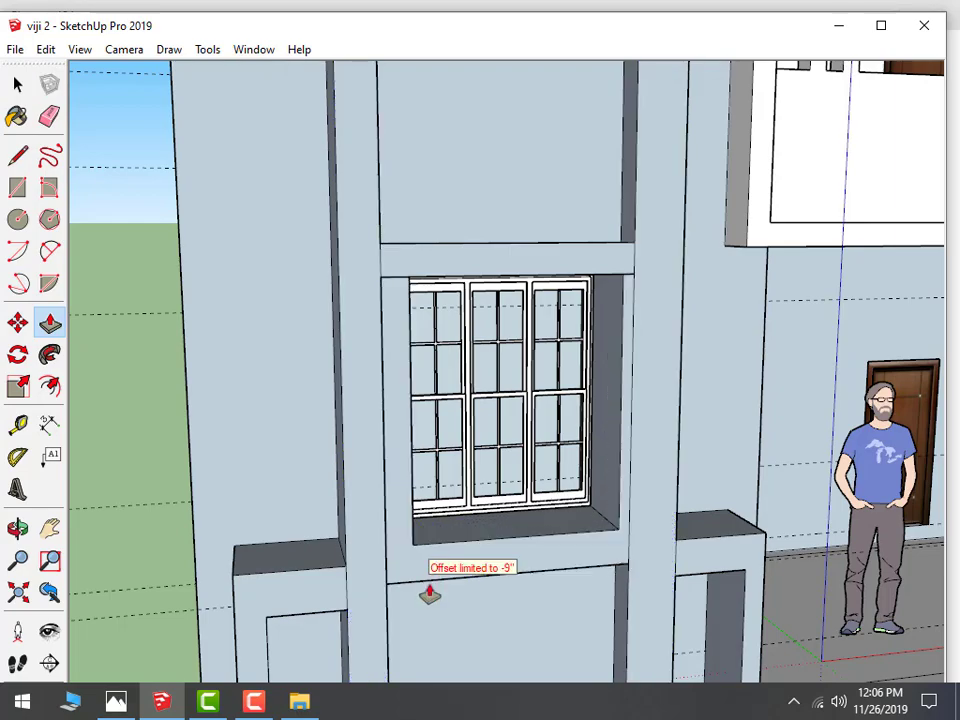
left_click(429, 591)
scroll(540, 360, "down", 5)
scroll(577, 371, "down", 3)
scroll(446, 429, "down", 3)
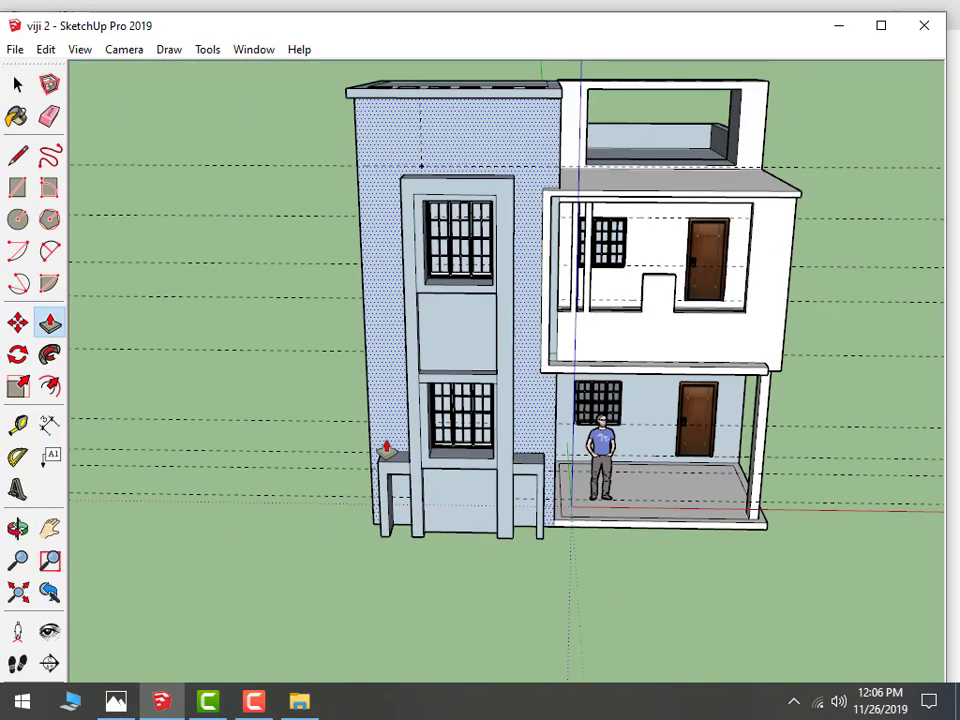
scroll(386, 450, "down", 2)
scroll(467, 429, "down", 1)
scroll(740, 440, "up", 2)
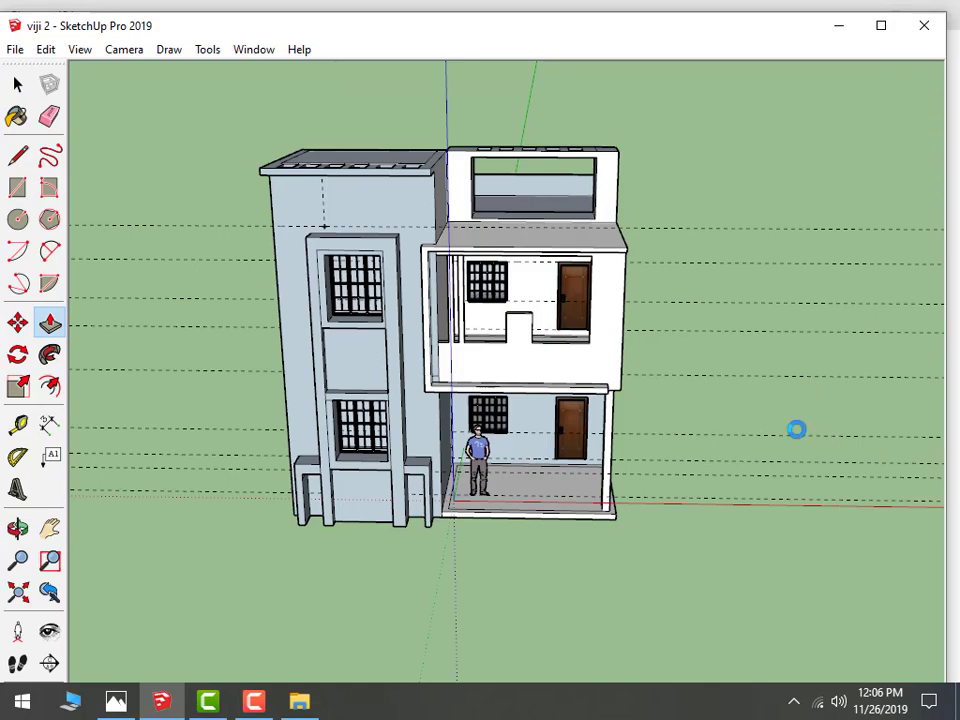
scroll(500, 468, "up", 3)
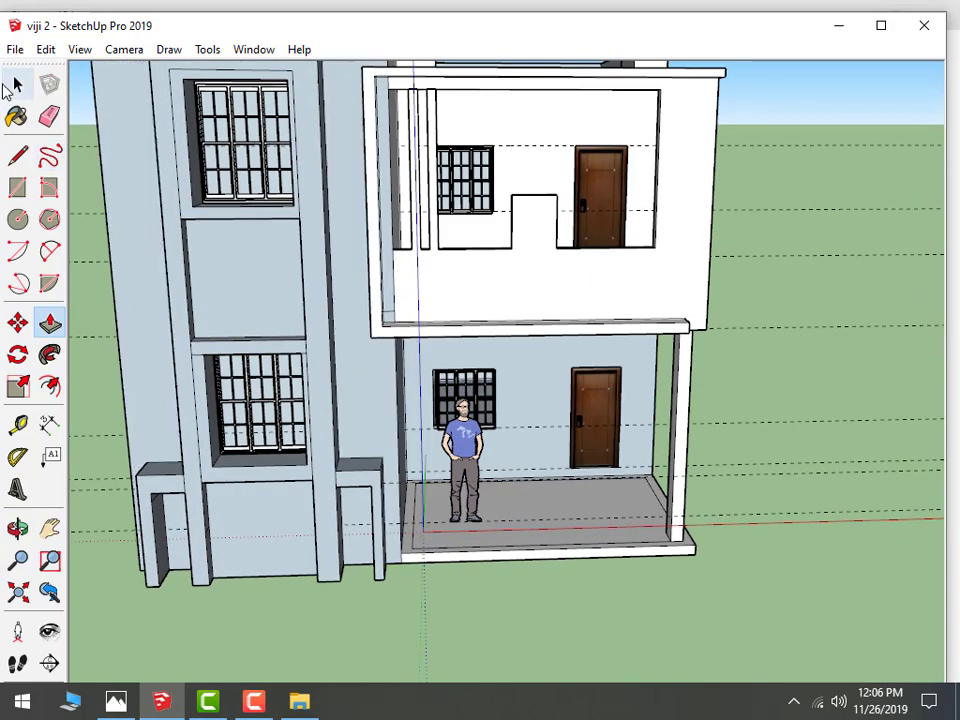
Compare the model with the reference photo 12.jpg, then return to SketchUp
left_click(18, 187)
scroll(274, 253, "up", 1)
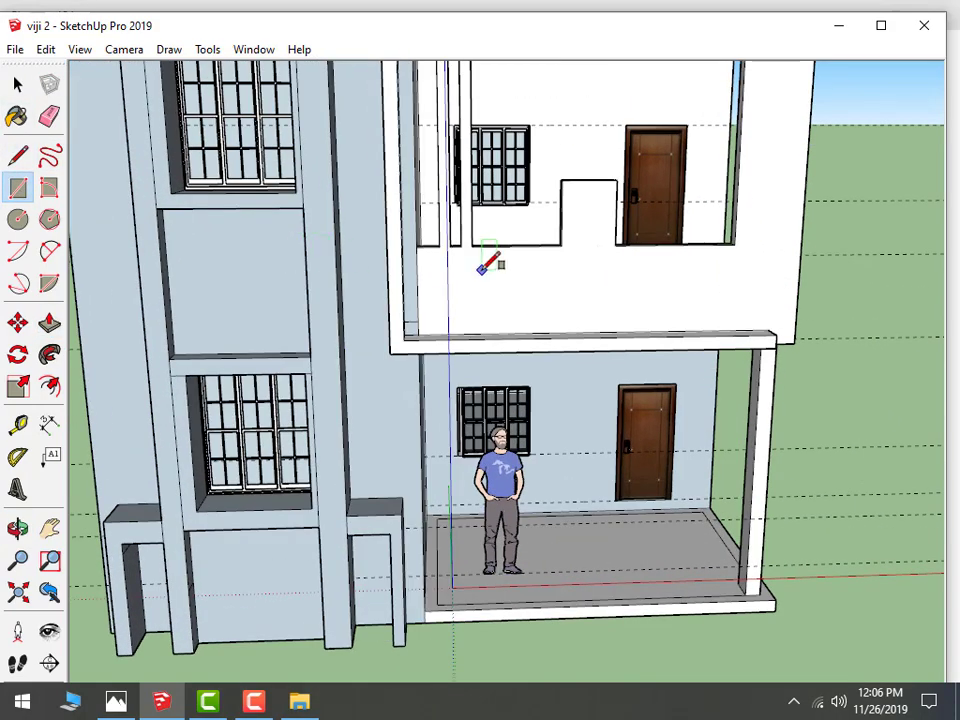
left_click(116, 700)
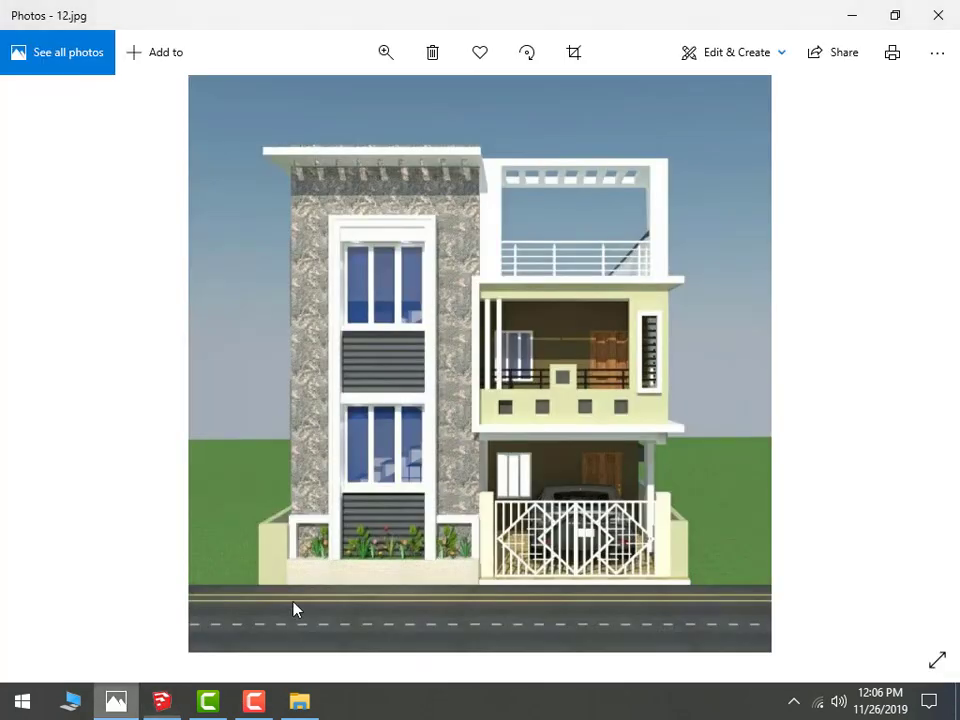
left_click(116, 701)
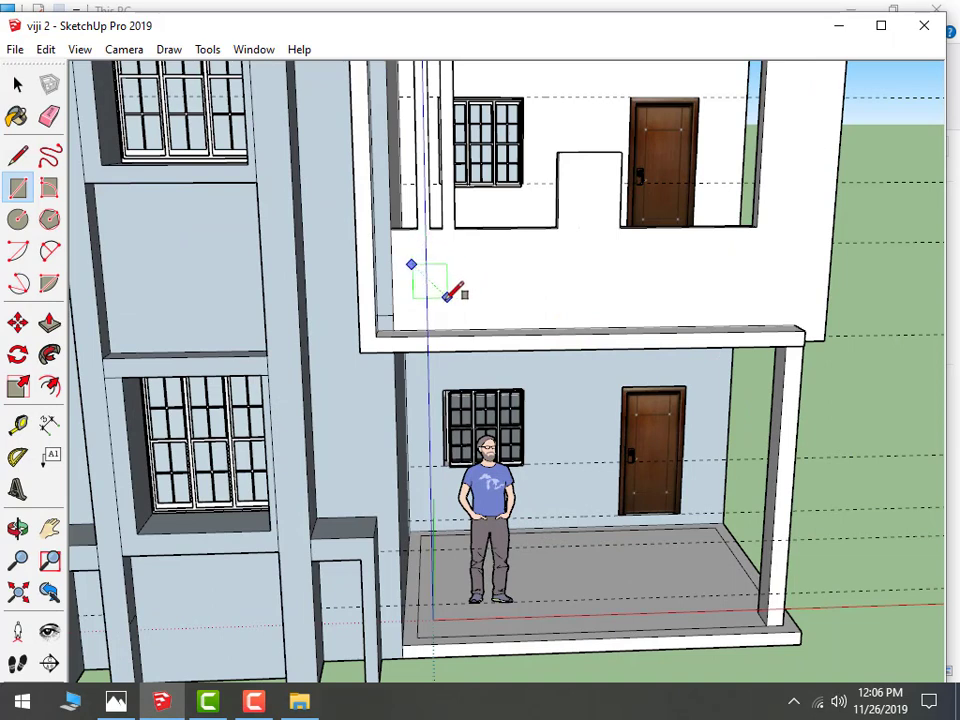
Finish a small rectangle on the parapet wall and copy it three times along the wall
left_click(450, 310)
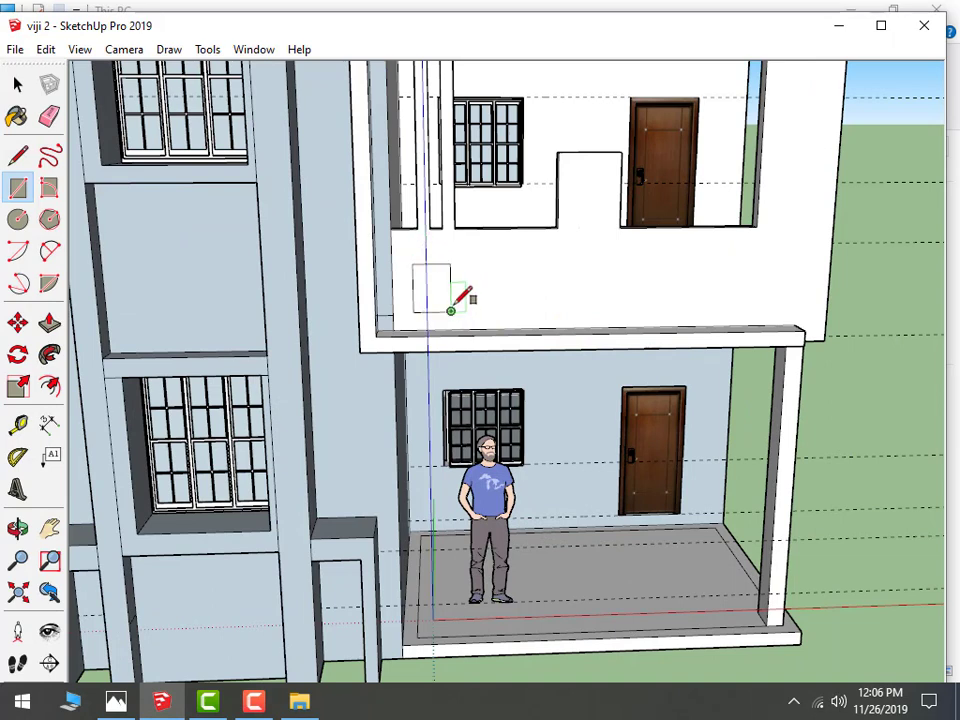
left_click(16, 86)
left_click(435, 300)
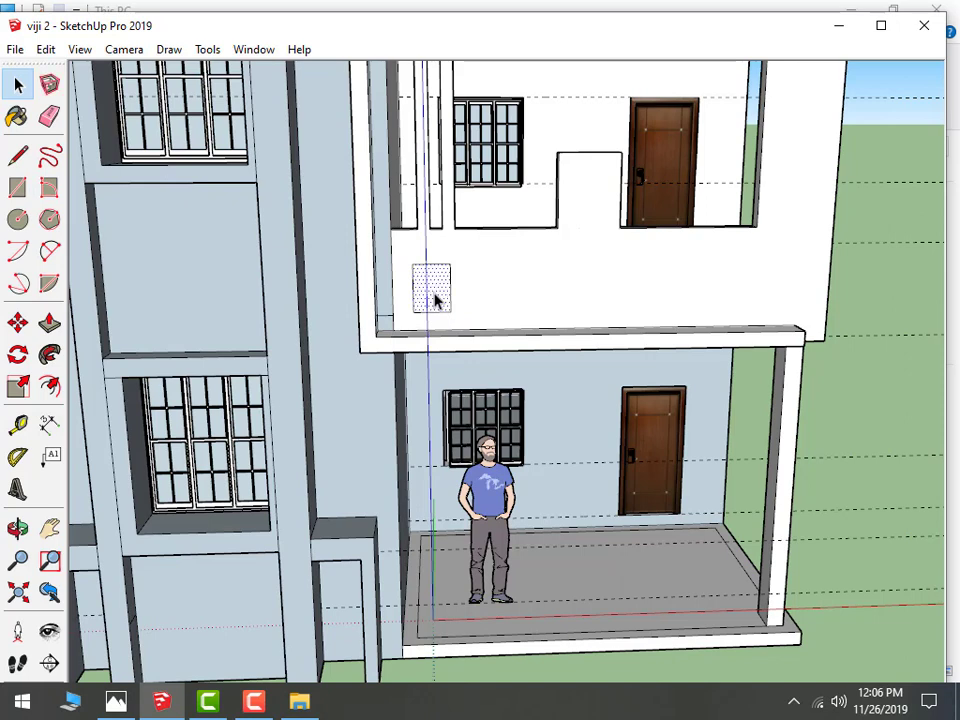
left_click(18, 324)
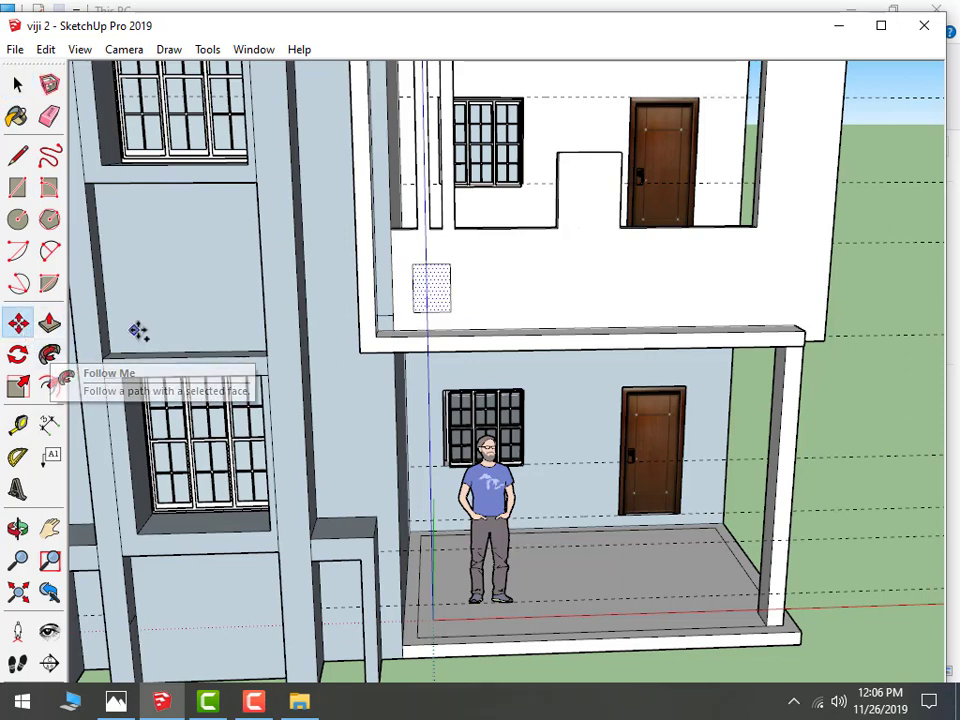
key("ctrl")
left_click(450, 310)
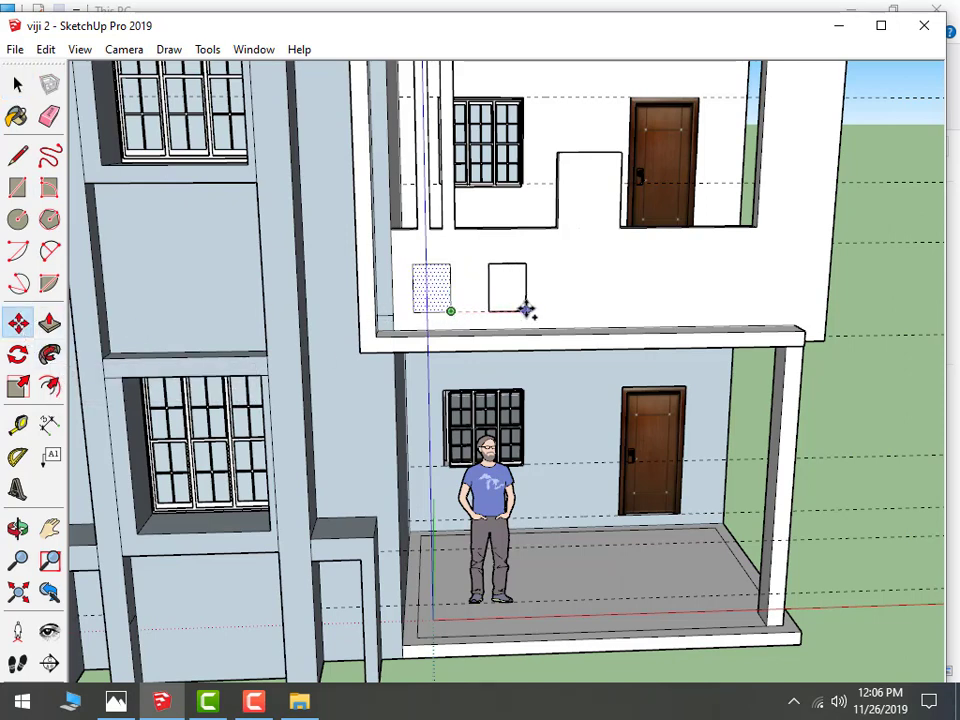
left_click(526, 310)
left_click(526, 310)
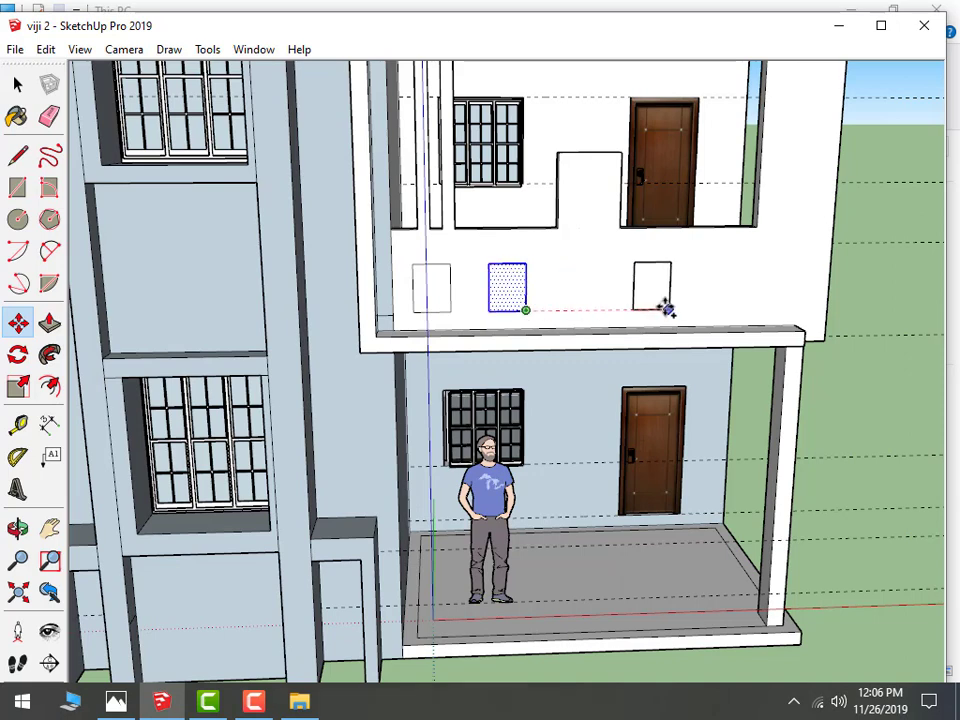
left_click(676, 305)
left_click(676, 305)
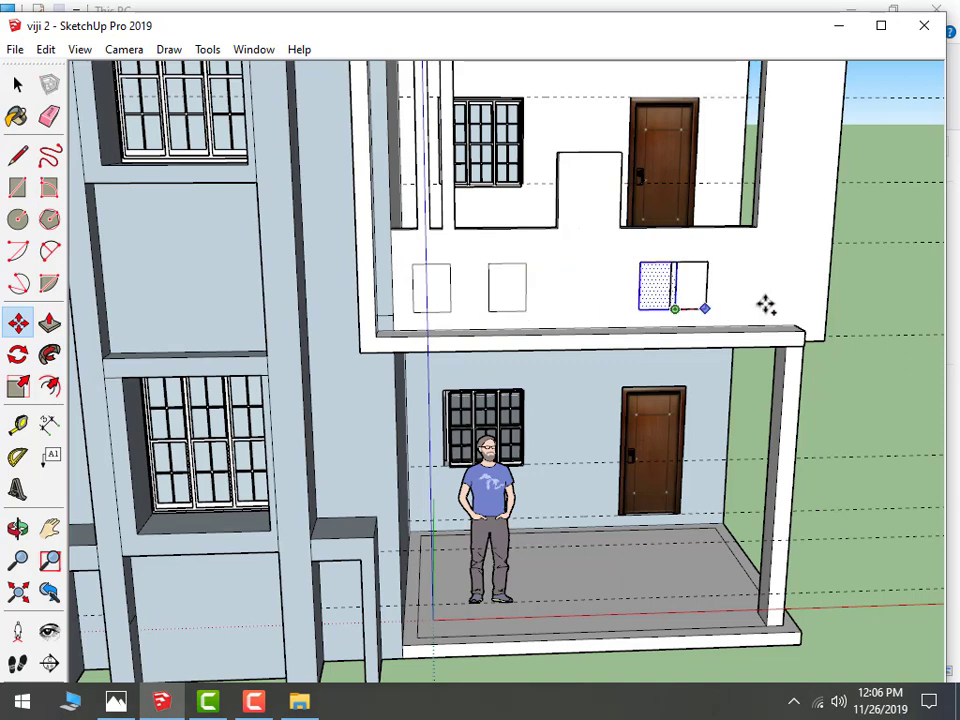
left_click(748, 308)
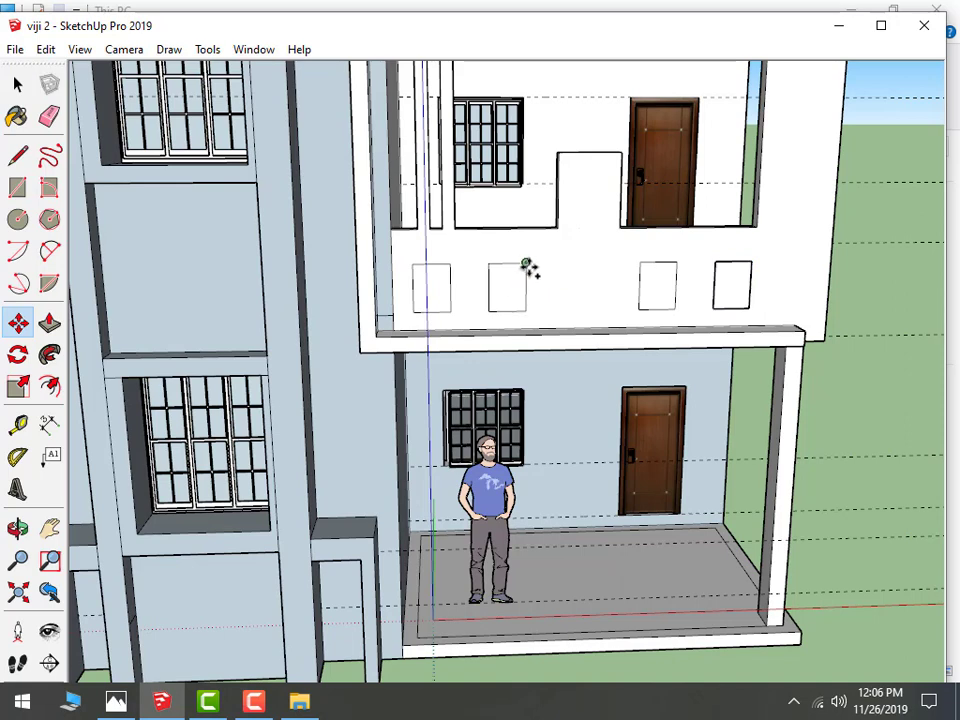
Move the rightmost rectangle up onto the raised middle wall section
left_click(525, 263)
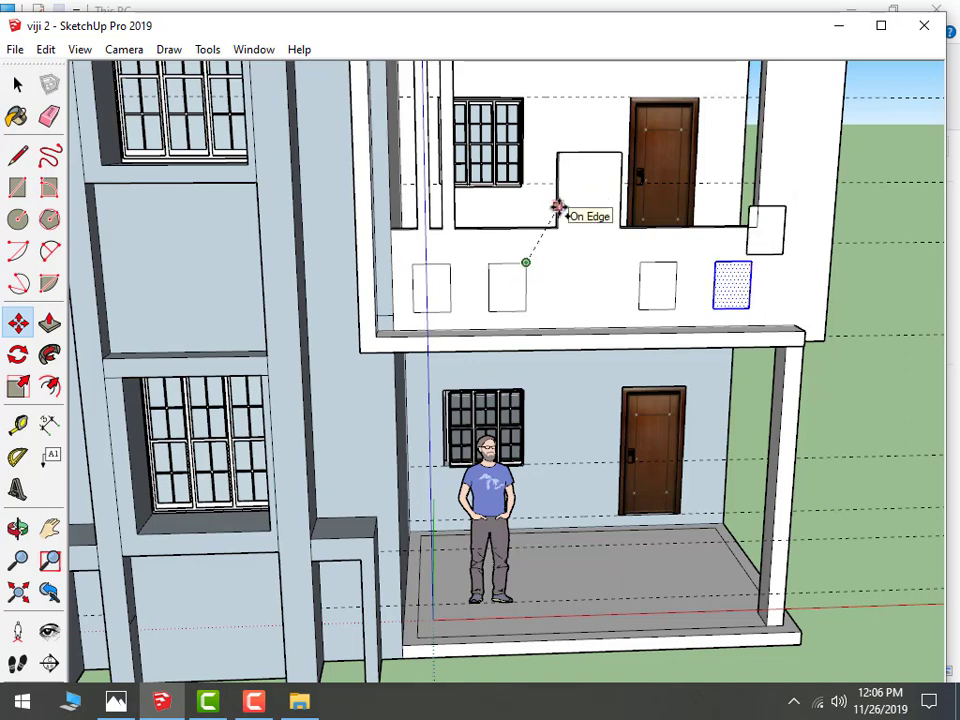
key("Escape")
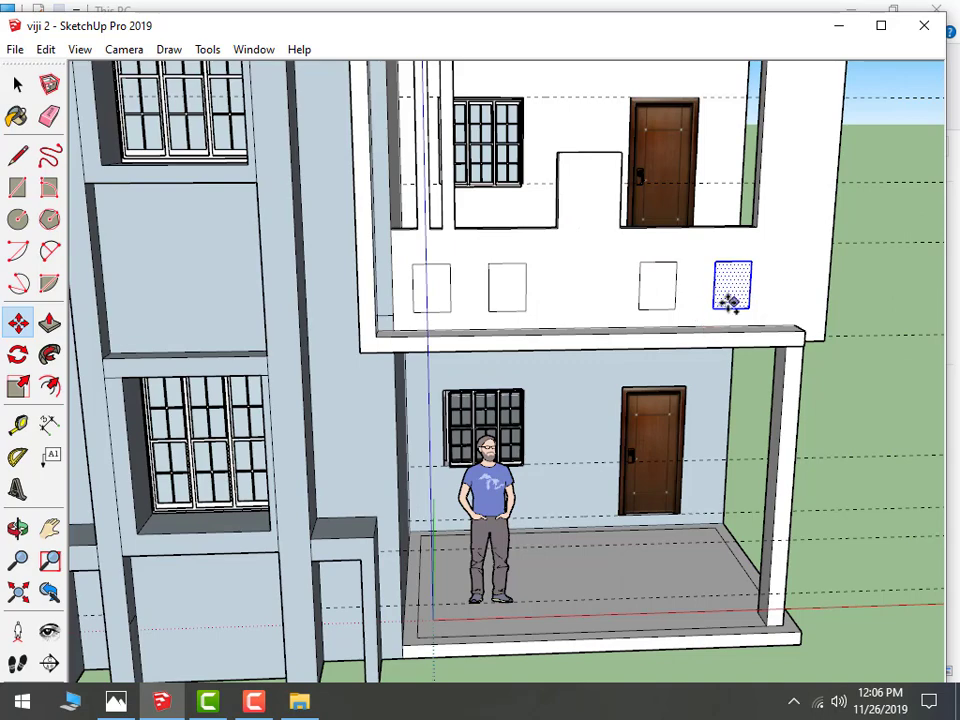
left_click(712, 308)
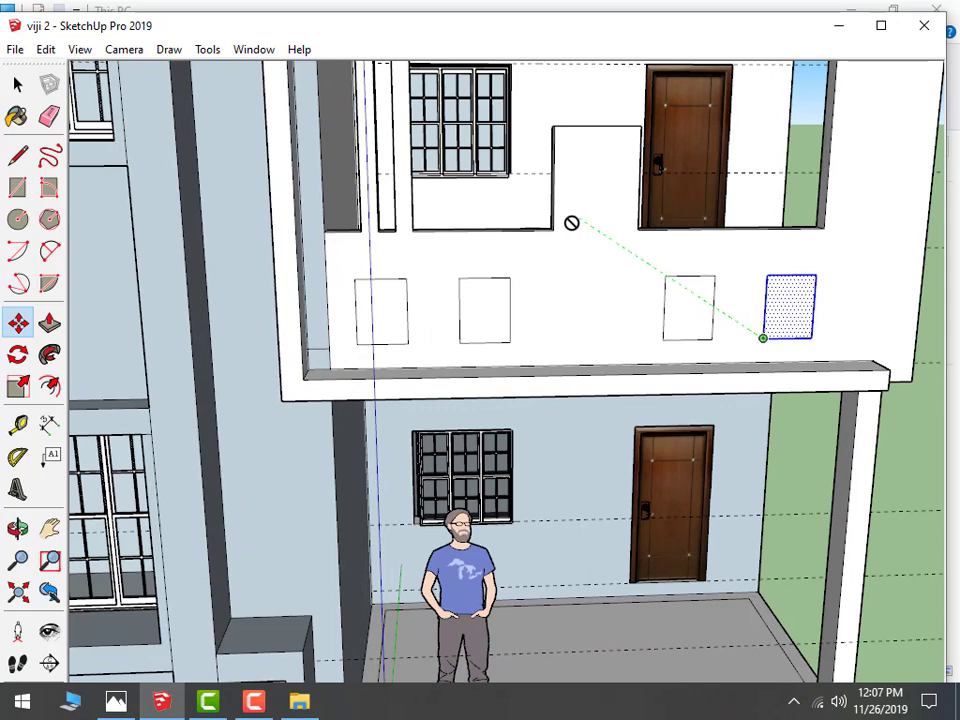
middle_click_drag(569, 224, 643, 296)
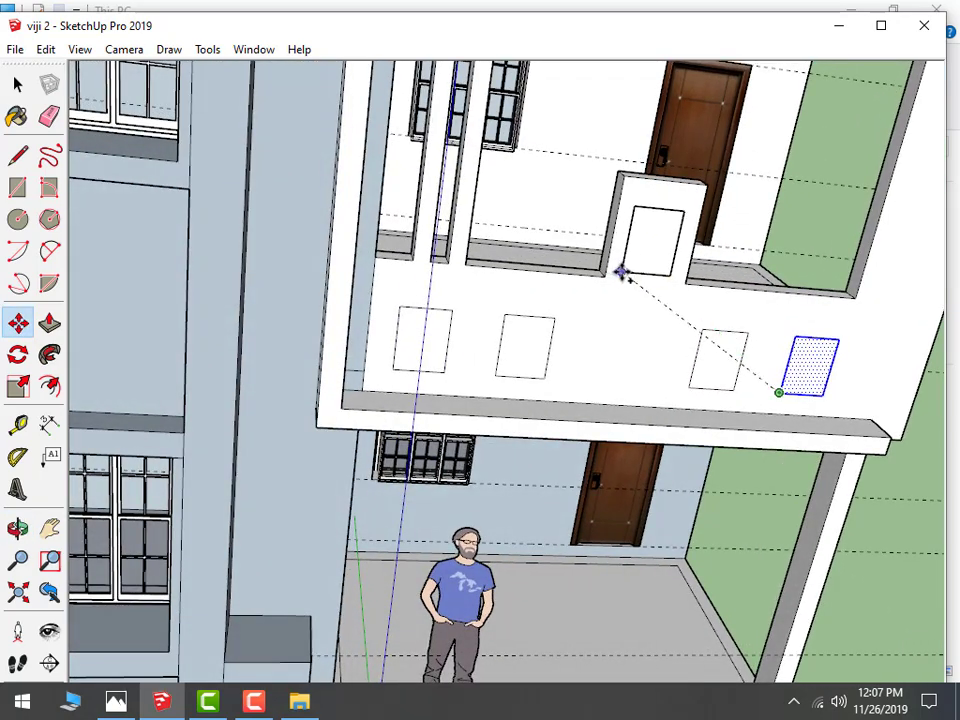
left_click(621, 270)
Try nudging the middle panel to the right, then undo the skewed edge
mouse_move(621, 270)
middle_mouse_down()
mouse_move(664, 317)
mouse_move(595, 267)
middle_mouse_up()
scroll(595, 267, "down", 3)
mouse_move(647, 311)
middle_mouse_down()
mouse_move(763, 300)
mouse_move(857, 274)
mouse_move(735, 408)
middle_mouse_up()
scroll(628, 396, "up", 2)
scroll(628, 396, "up", 1)
scroll(628, 396, "up", 1)
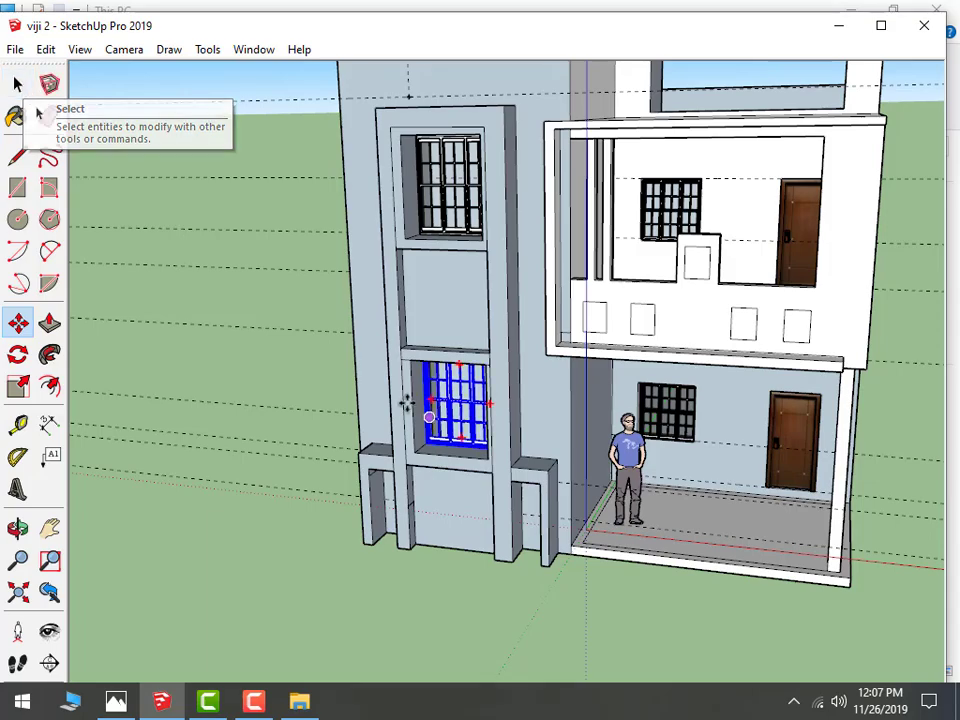
middle_click_drag(407, 401, 650, 385)
scroll(650, 385, "up", 3)
scroll(660, 360, "up", 1)
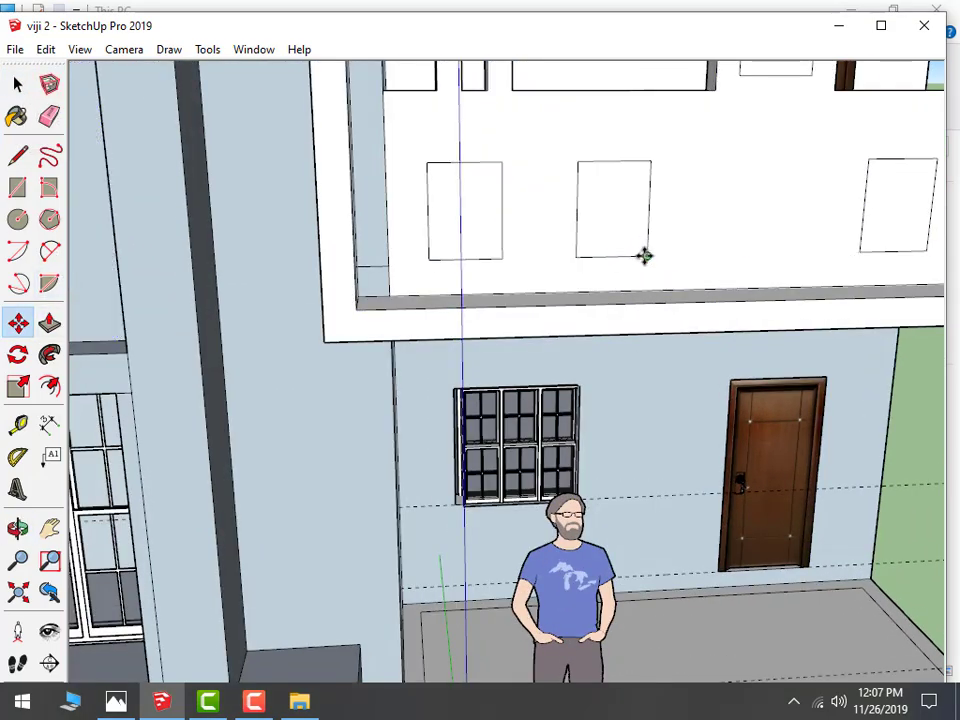
left_click_drag(644, 256, 672, 256)
key("ctrl+z")
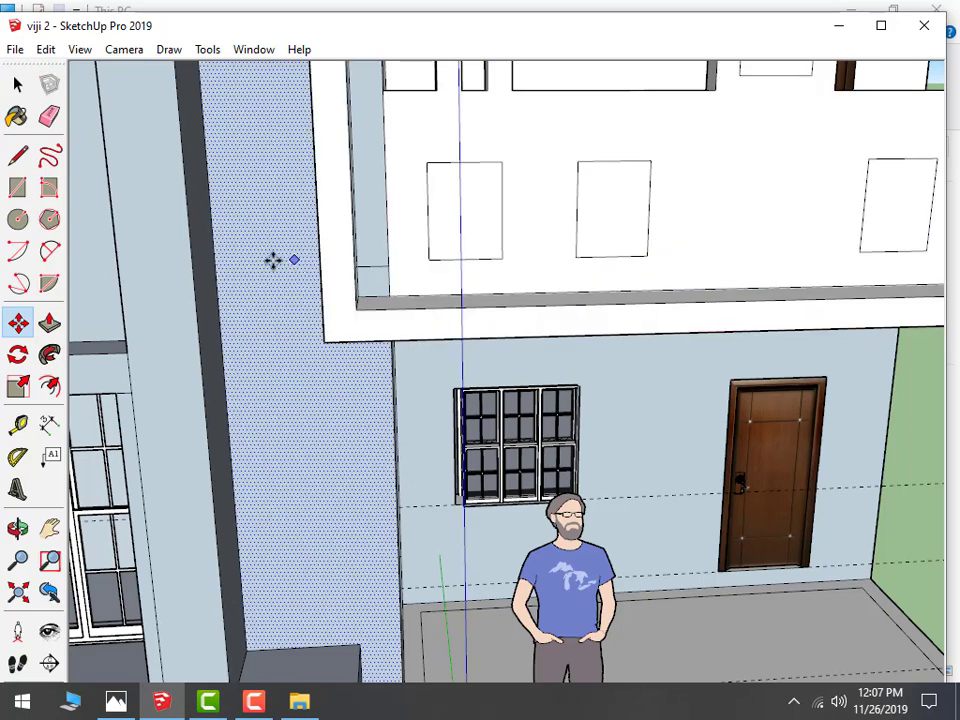
Slide the second parapet panel slightly to the right
scroll(280, 262, "down", 3)
left_click(17, 84)
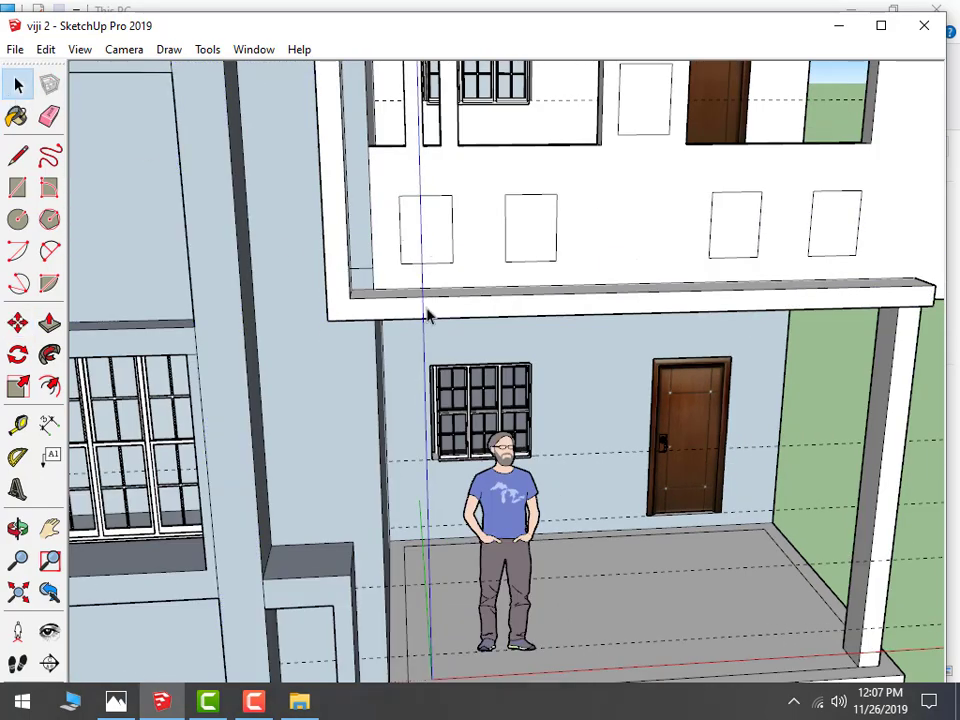
scroll(617, 347, "down", 3)
scroll(791, 486, "down", 2)
scroll(617, 422, "up", 2)
scroll(462, 312, "up", 1)
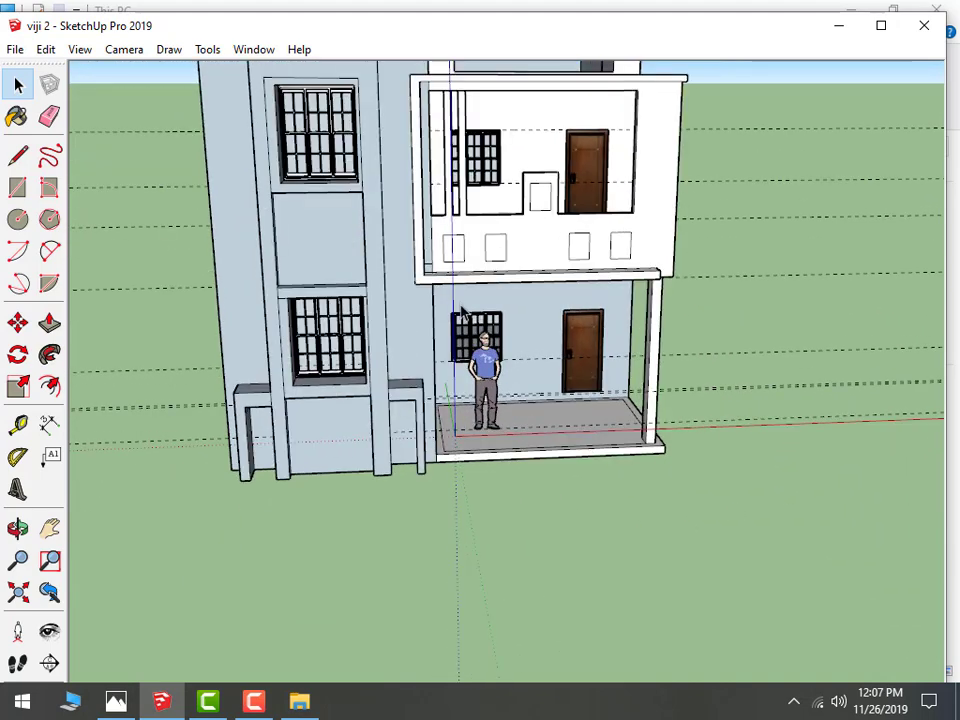
scroll(490, 265, "up", 1)
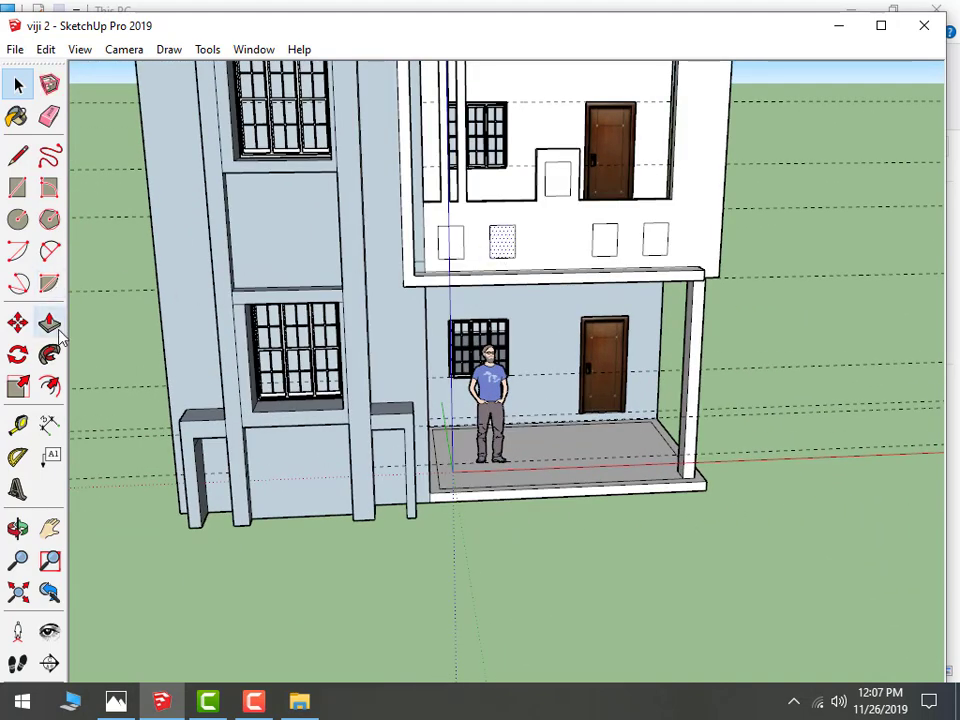
left_click(17, 322)
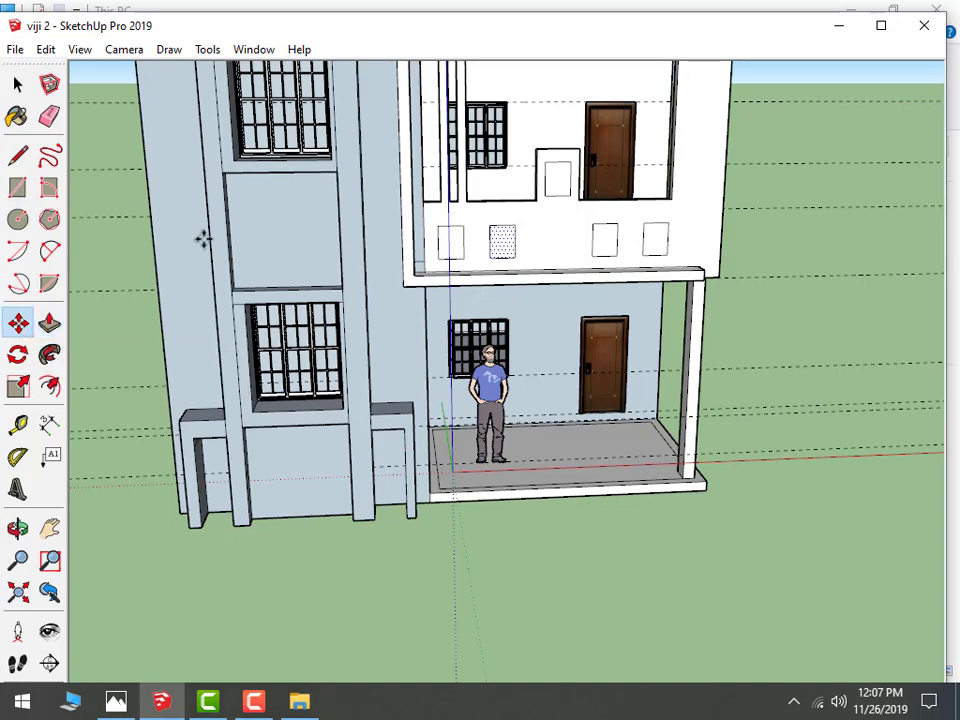
scroll(505, 258, "up", 1)
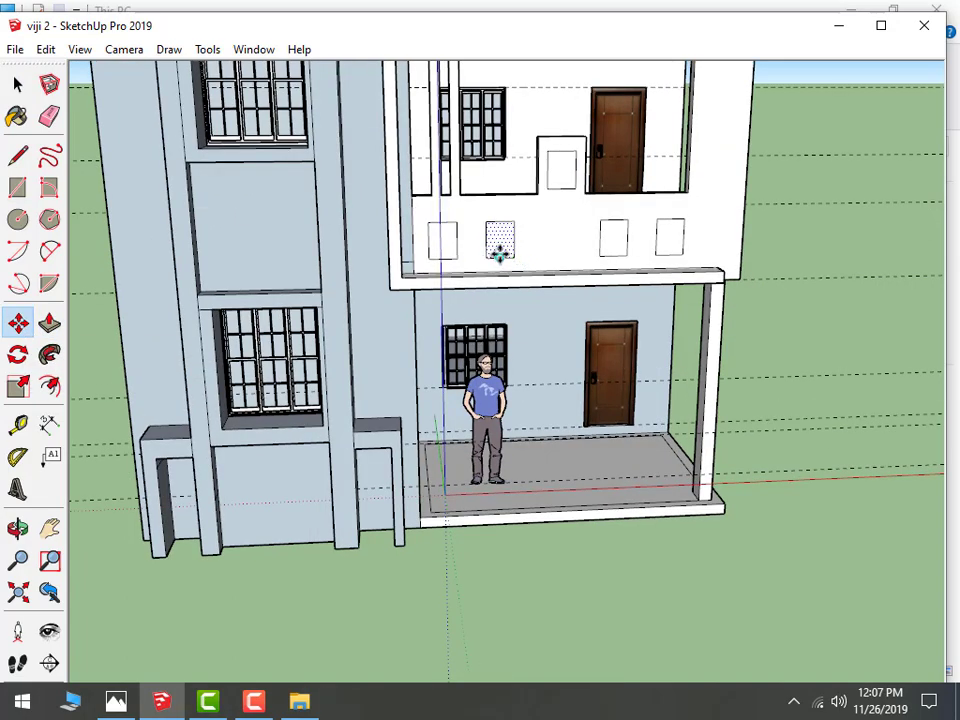
scroll(500, 252, "up", 1)
left_click_drag(522, 256, 533, 259)
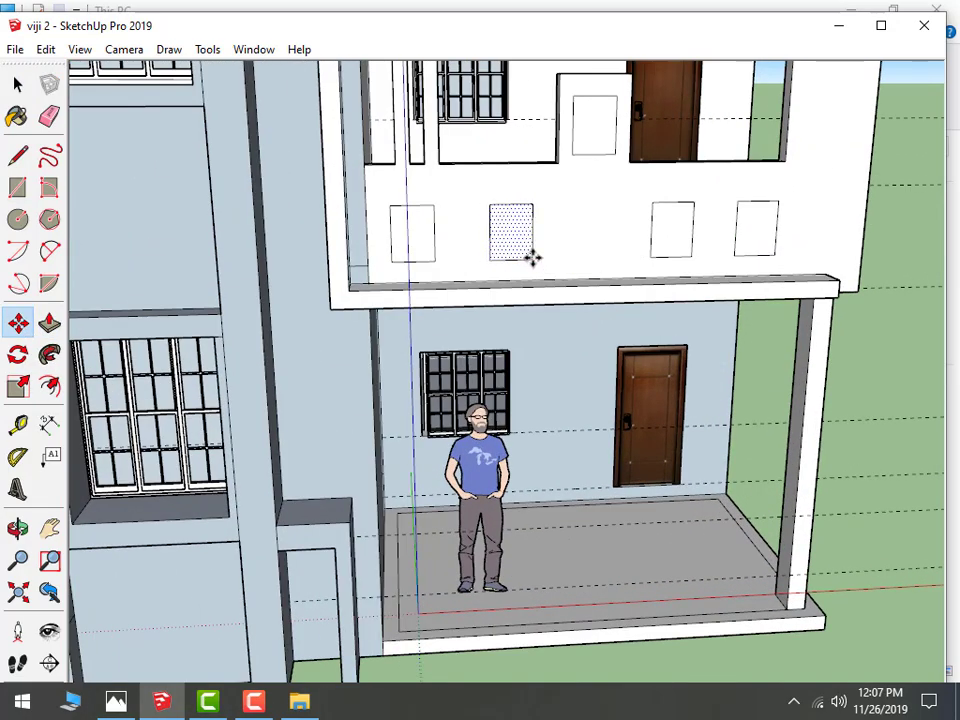
Slide the leftmost parapet panel slightly to the right
left_click(17, 85)
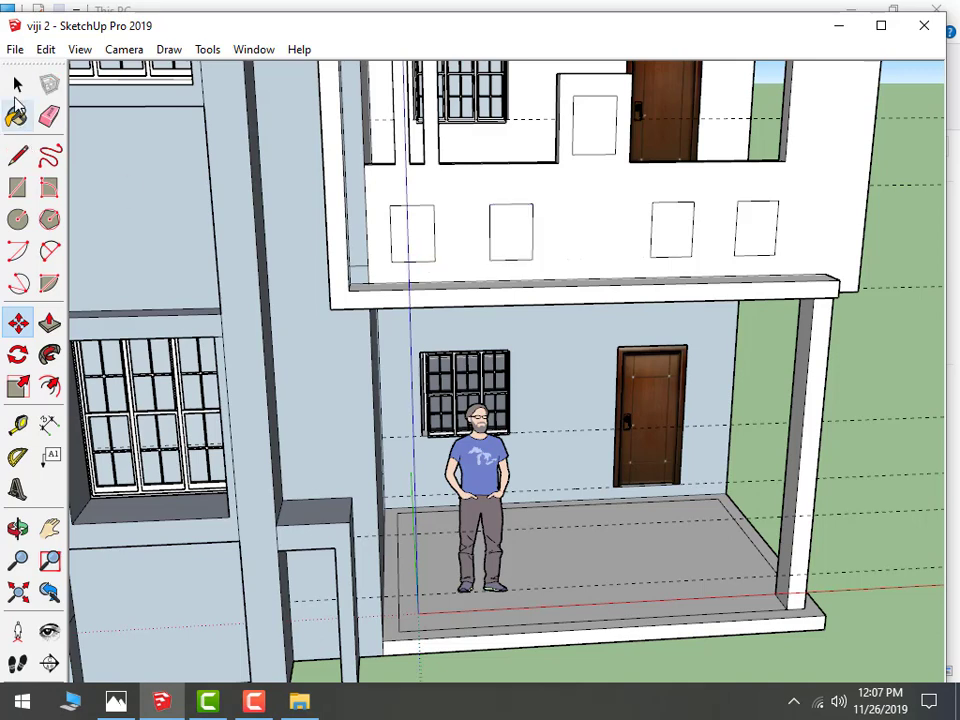
left_click(420, 236)
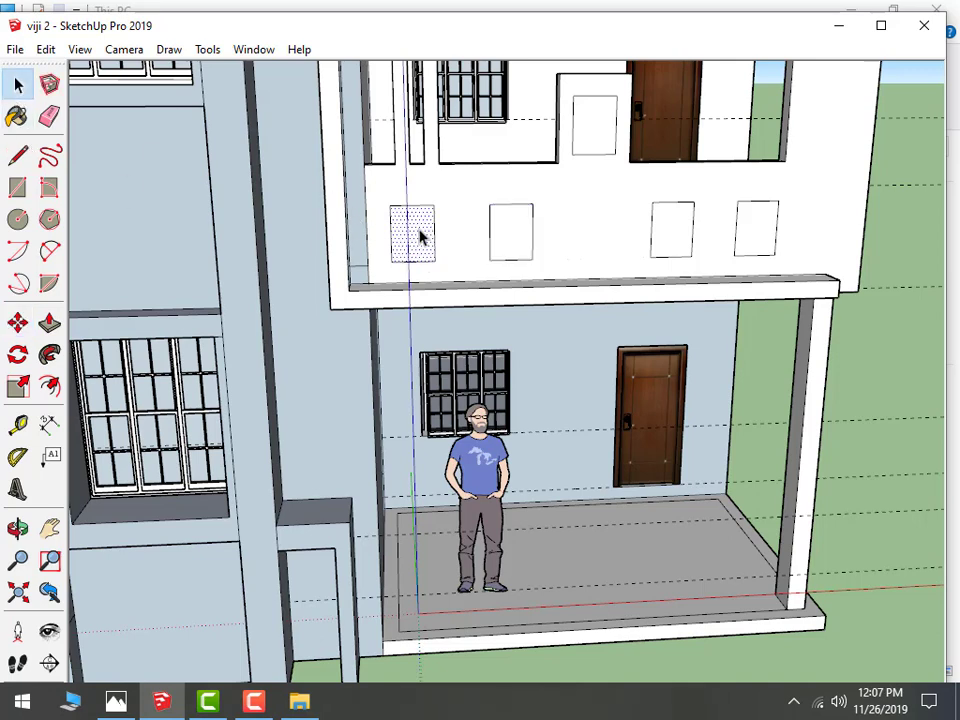
left_click(17, 322)
left_click_drag(438, 260, 446, 261)
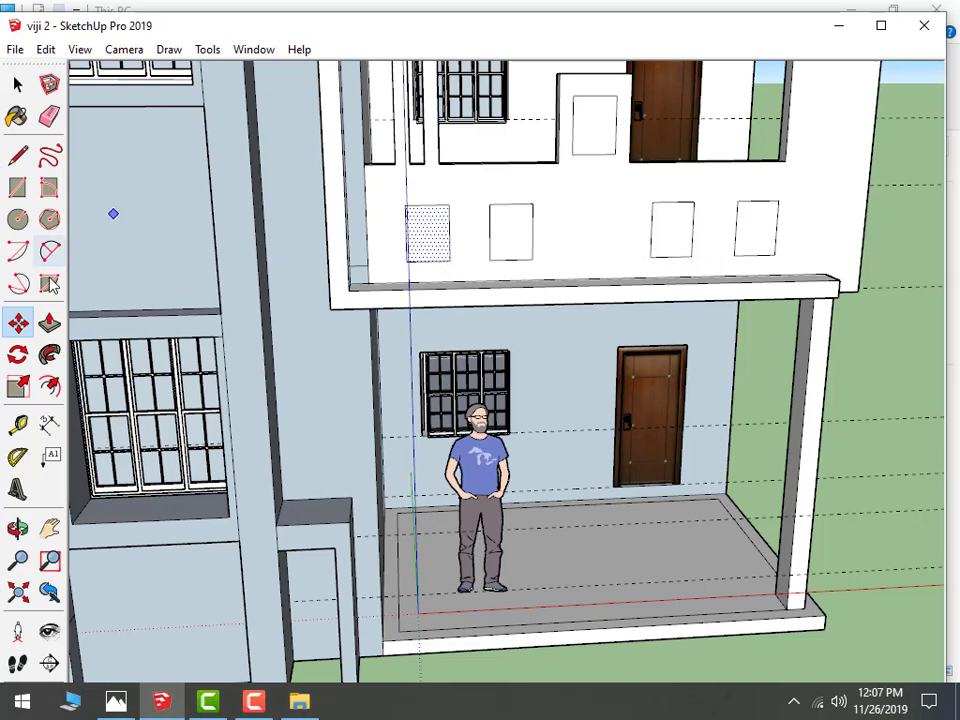
Recess the raised-section panel and push the first parapet window face into the wall
mouse_move(842, 246)
middle_mouse_down()
mouse_move(610, 343)
mouse_move(597, 325)
middle_mouse_up()
key("p")
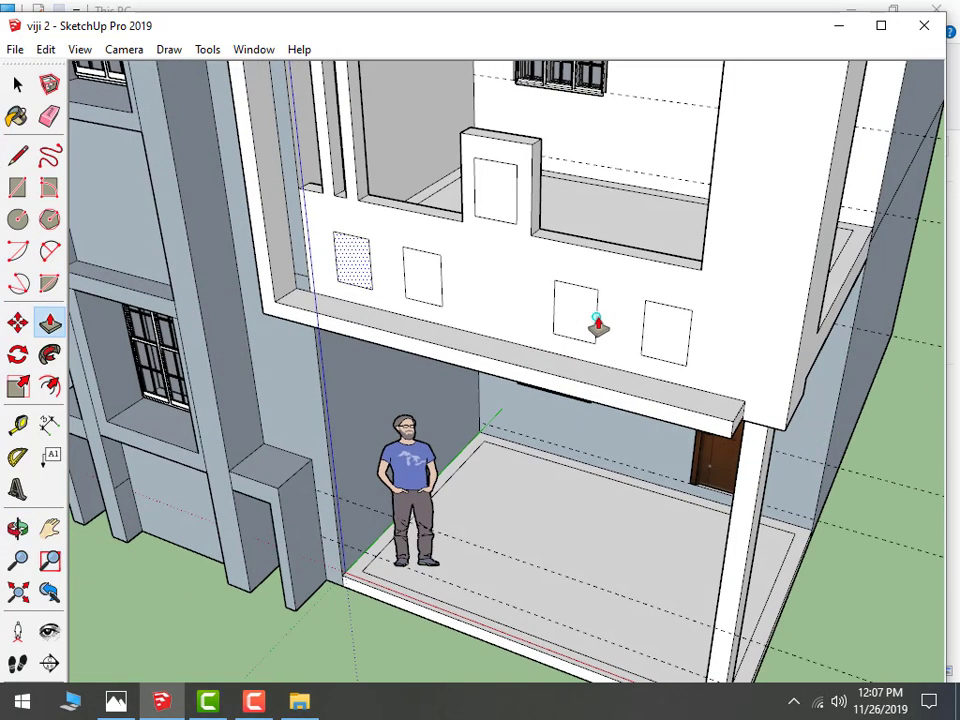
scroll(500, 220, "up", 2)
scroll(495, 212, "up", 2)
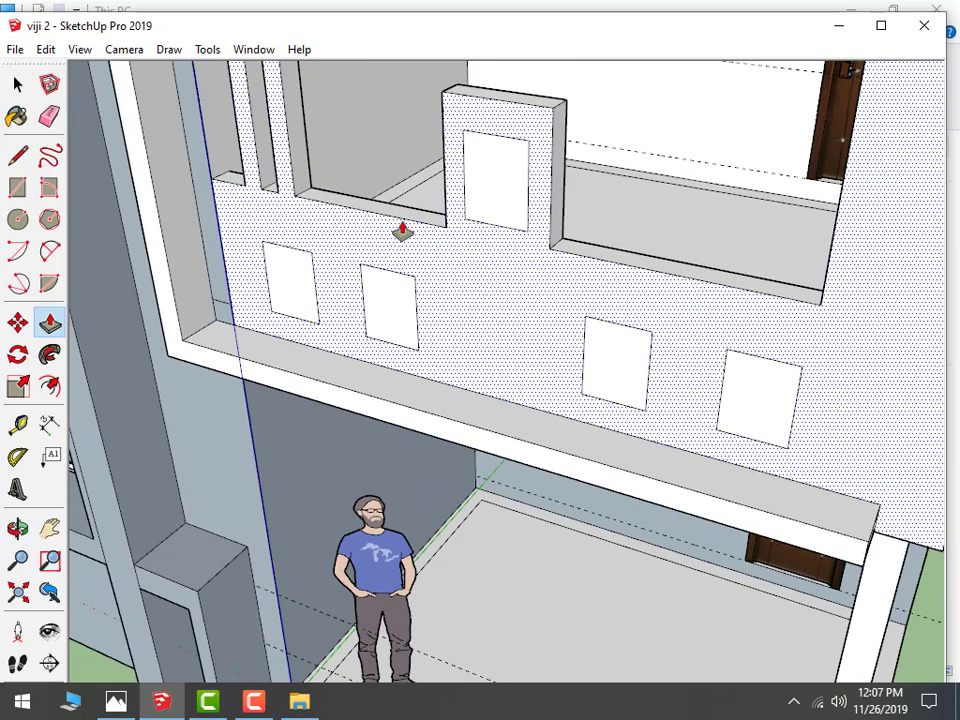
left_click(497, 190)
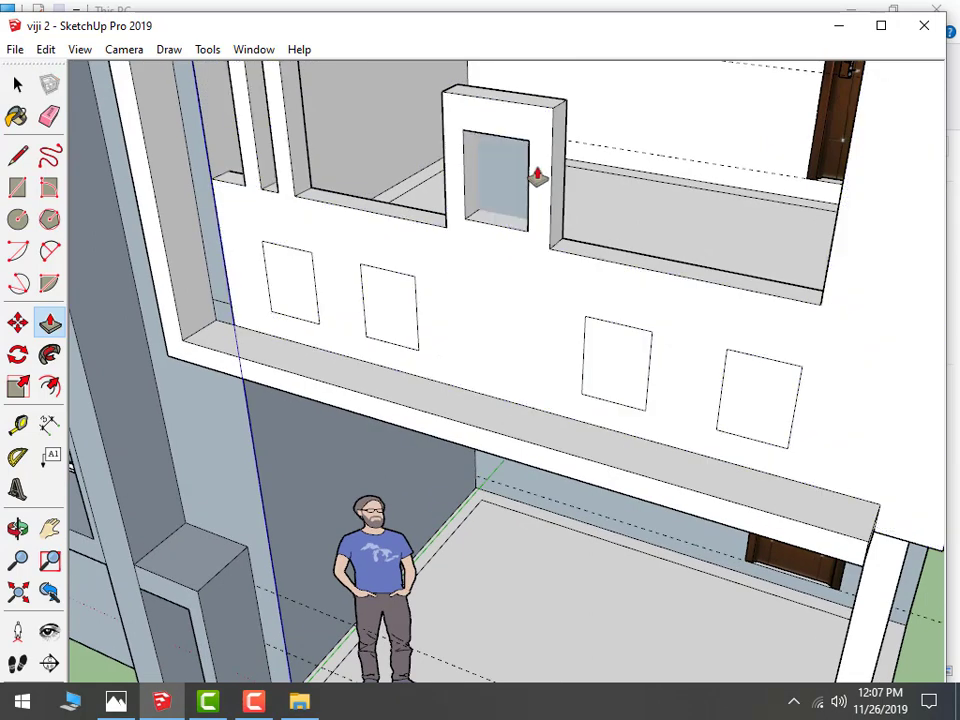
left_click(537, 177)
left_click(611, 353)
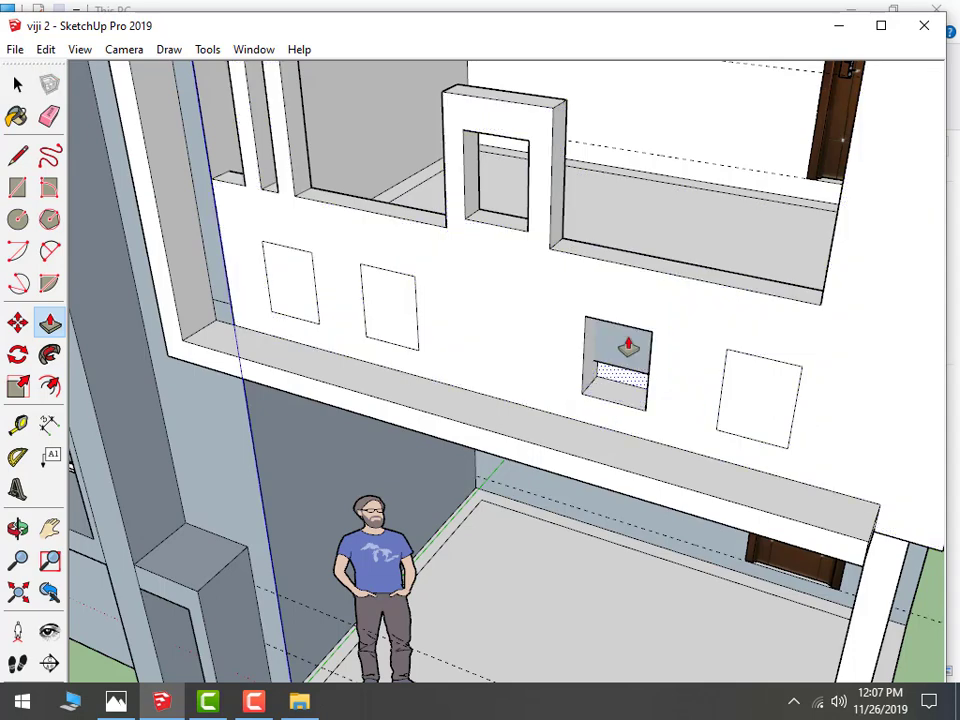
Push the right-hand window in, then repeat the same depth on the second and leftmost windows
left_click(626, 346)
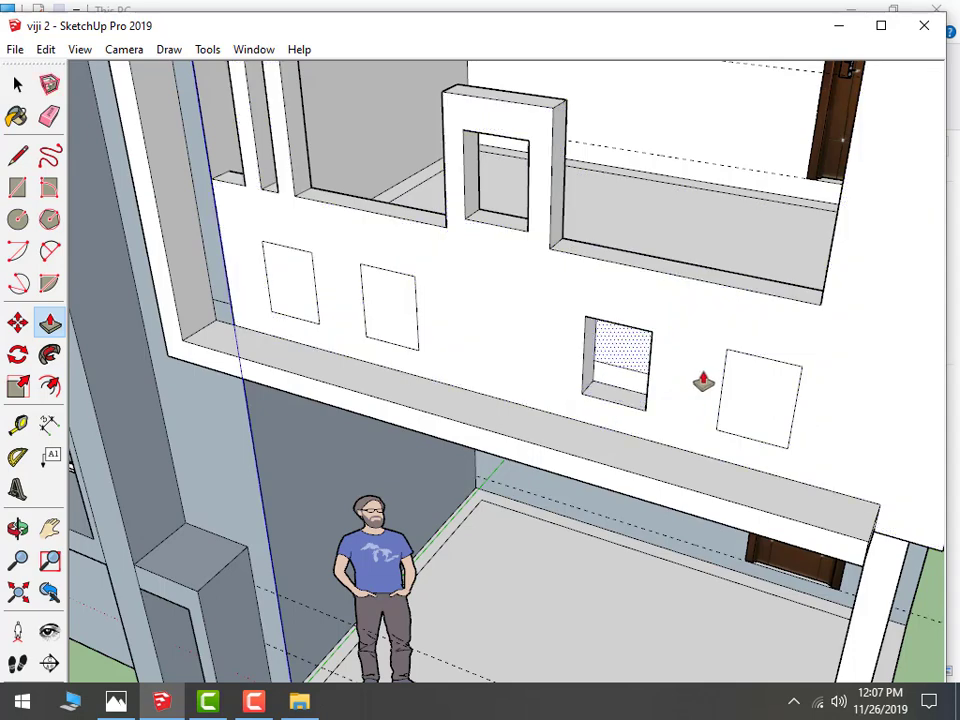
left_click(760, 396)
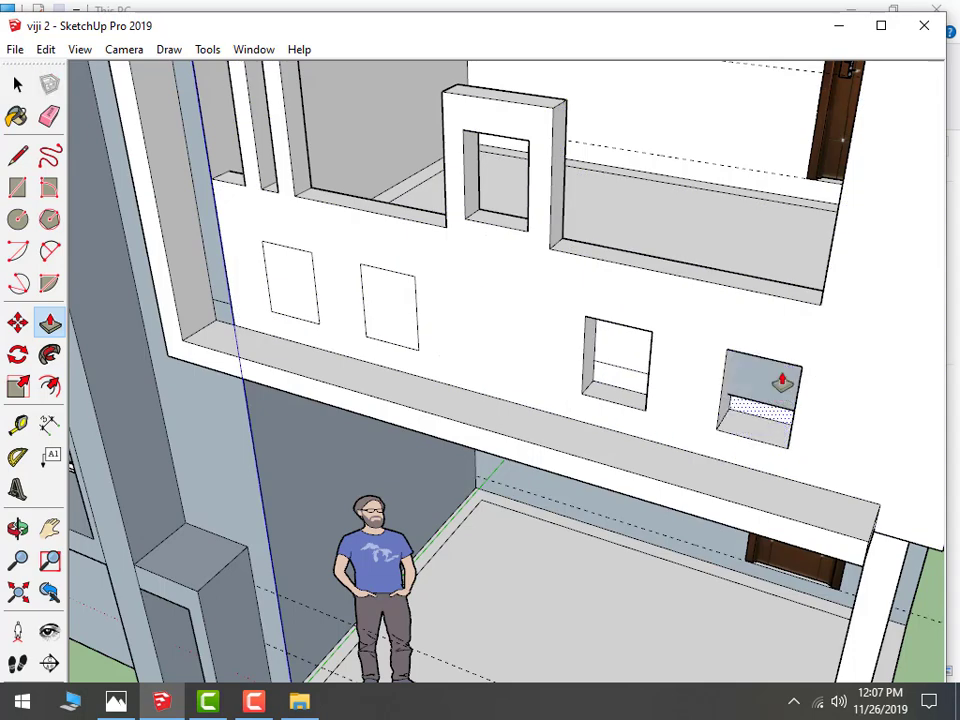
left_click(783, 381)
mouse_move(594, 364)
middle_mouse_down()
mouse_move(709, 229)
mouse_move(465, 267)
middle_mouse_up()
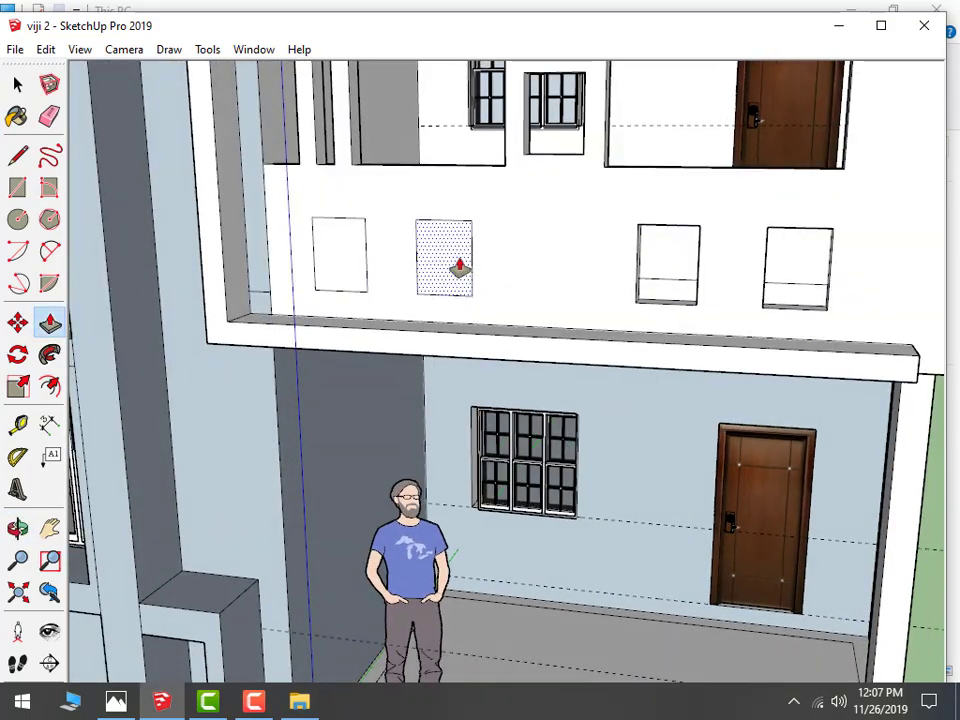
double_click(459, 268)
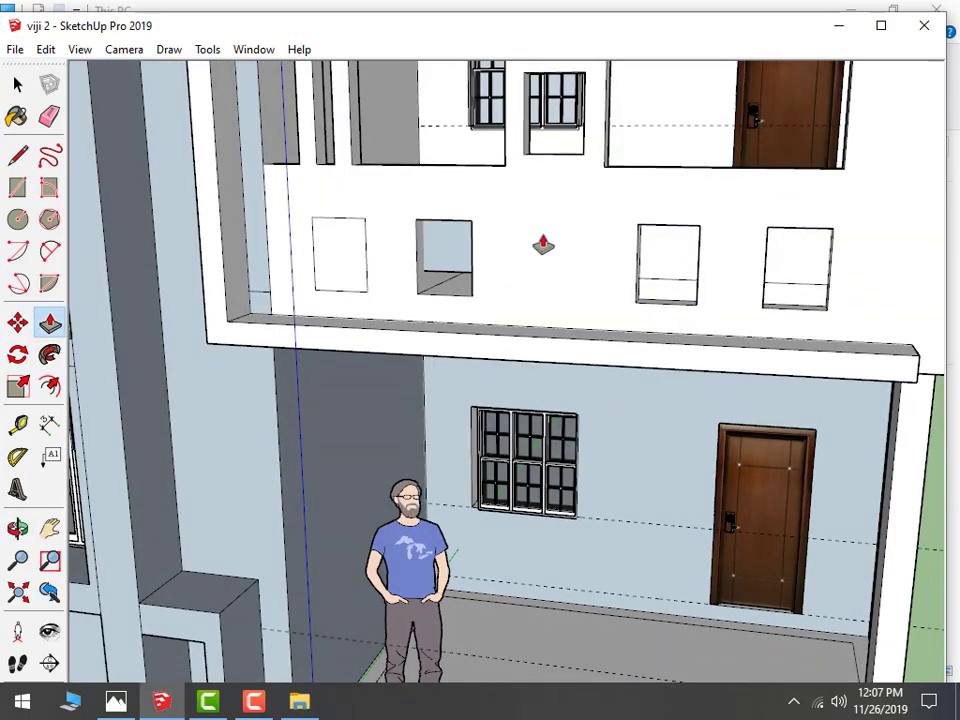
double_click(335, 255)
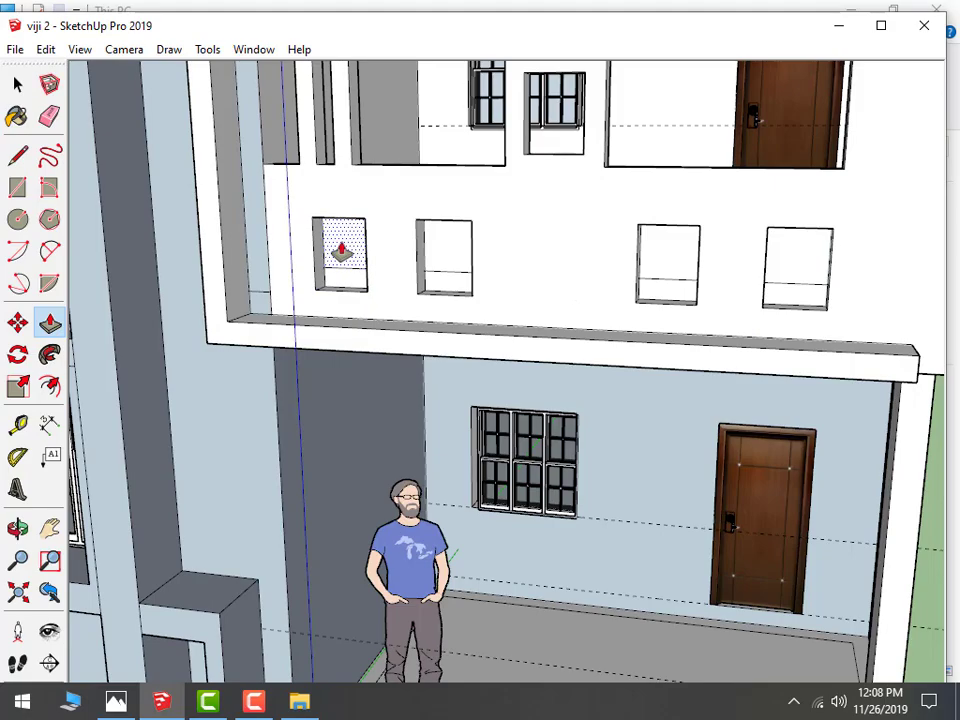
mouse_move(339, 251)
middle_mouse_down()
mouse_move(519, 369)
mouse_move(379, 399)
mouse_move(586, 373)
mouse_move(658, 158)
mouse_move(729, 150)
mouse_move(793, 274)
mouse_move(551, 403)
mouse_move(450, 390)
mouse_move(489, 433)
mouse_move(299, 382)
middle_mouse_up()
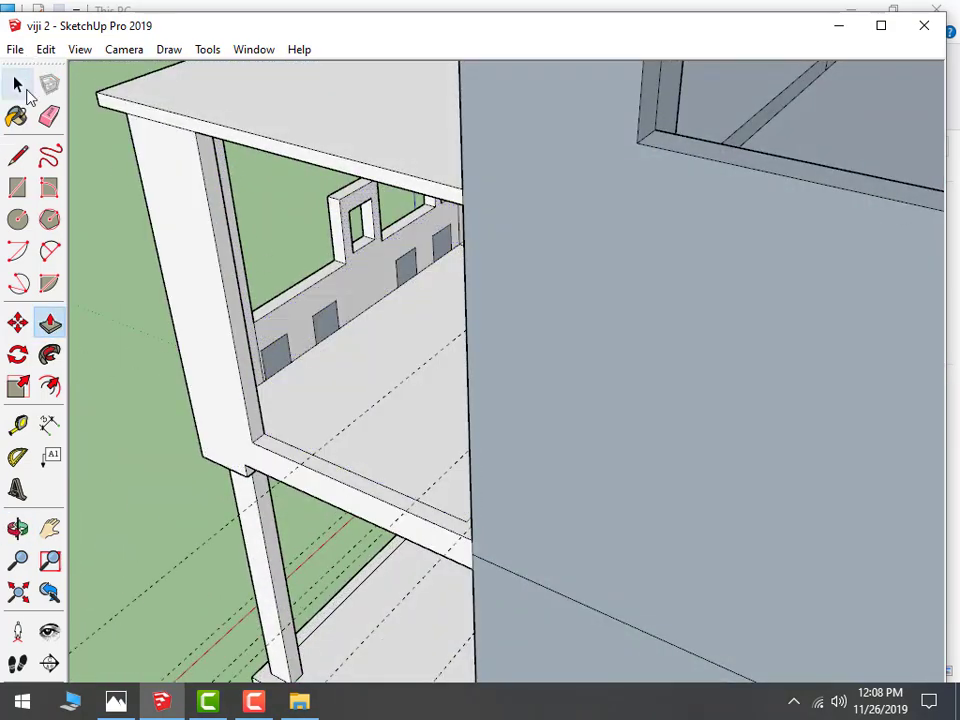
Delete the leftover faces inside the parapet window openings
left_click(18, 86)
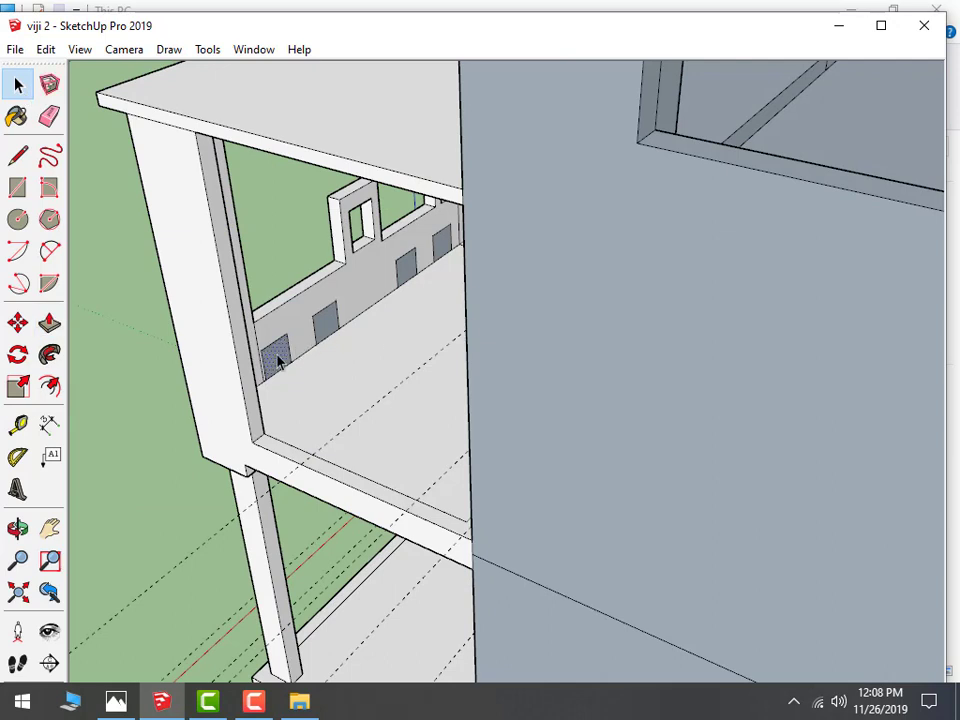
key("Delete")
left_click(325, 325)
key("Delete")
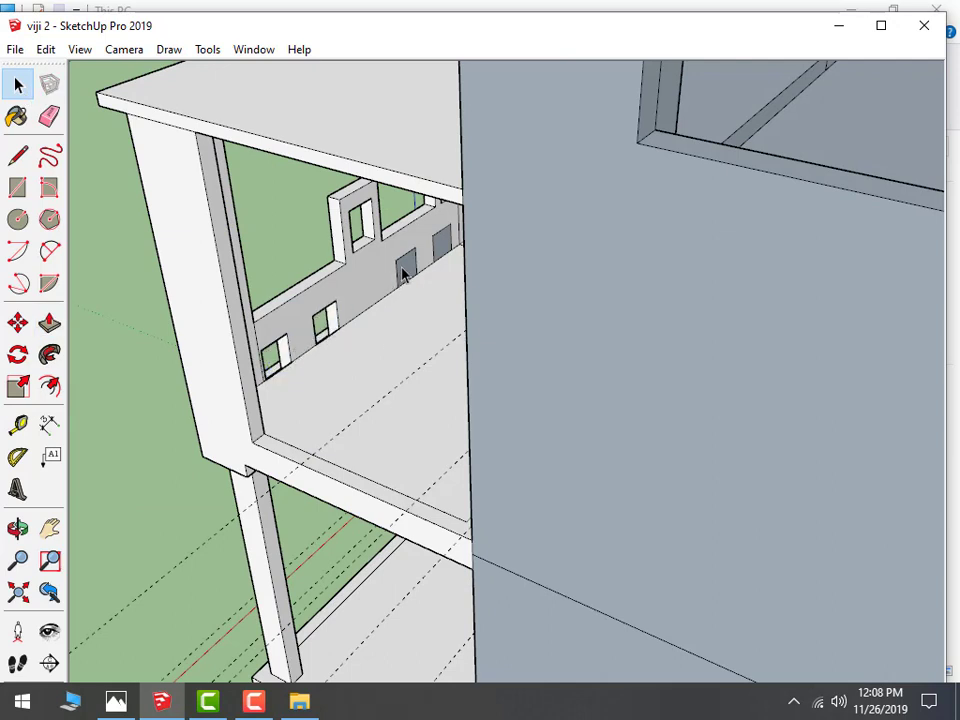
Orbit around the building to check the cleared openings in the balcony parapet
scroll(363, 343, "down", 5)
mouse_move(363, 343)
middle_mouse_down()
mouse_move(896, 354)
mouse_move(776, 309)
mouse_move(840, 307)
mouse_move(765, 399)
mouse_move(849, 454)
mouse_move(366, 403)
mouse_move(483, 366)
mouse_move(955, 321)
mouse_move(906, 313)
mouse_move(812, 330)
middle_mouse_up()
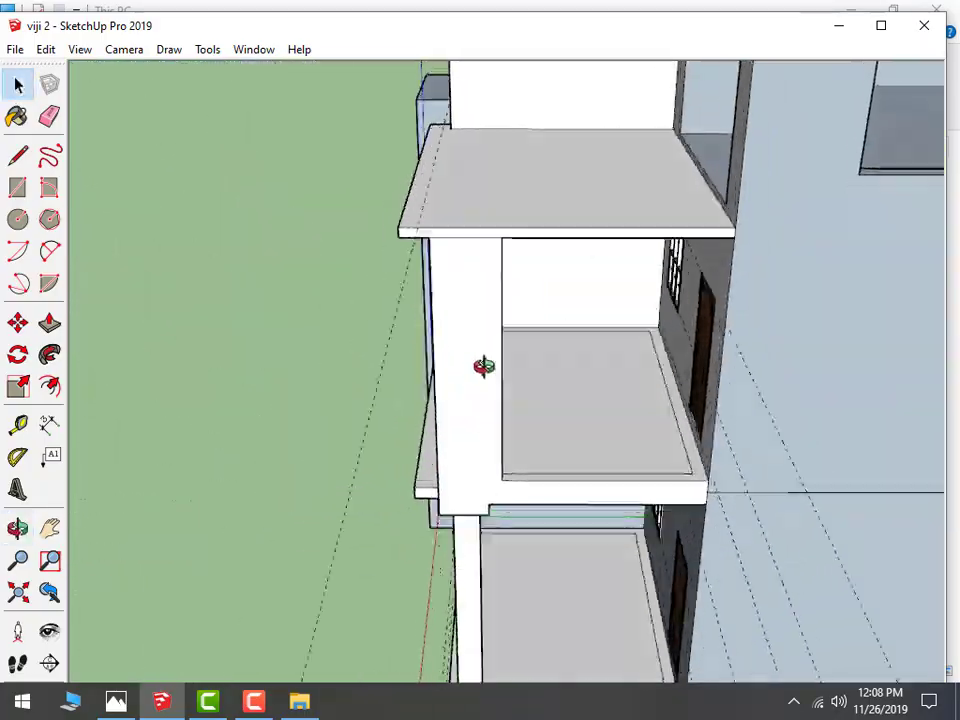
scroll(483, 366, "down", 5)
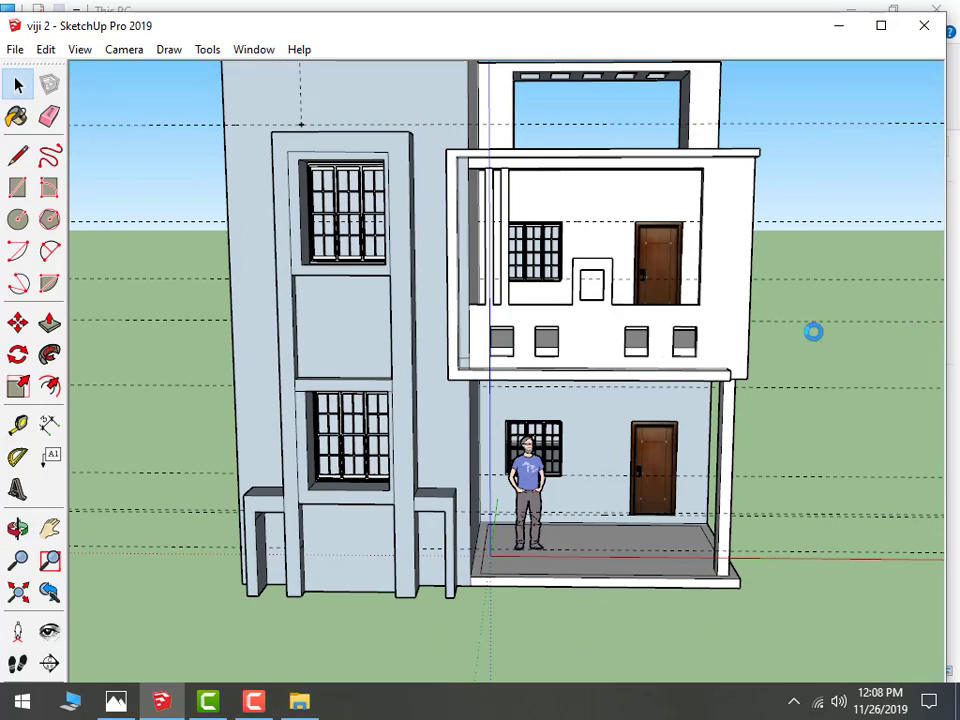
scroll(806, 360, "down", 2)
middle_click_drag(804, 373, 763, 423)
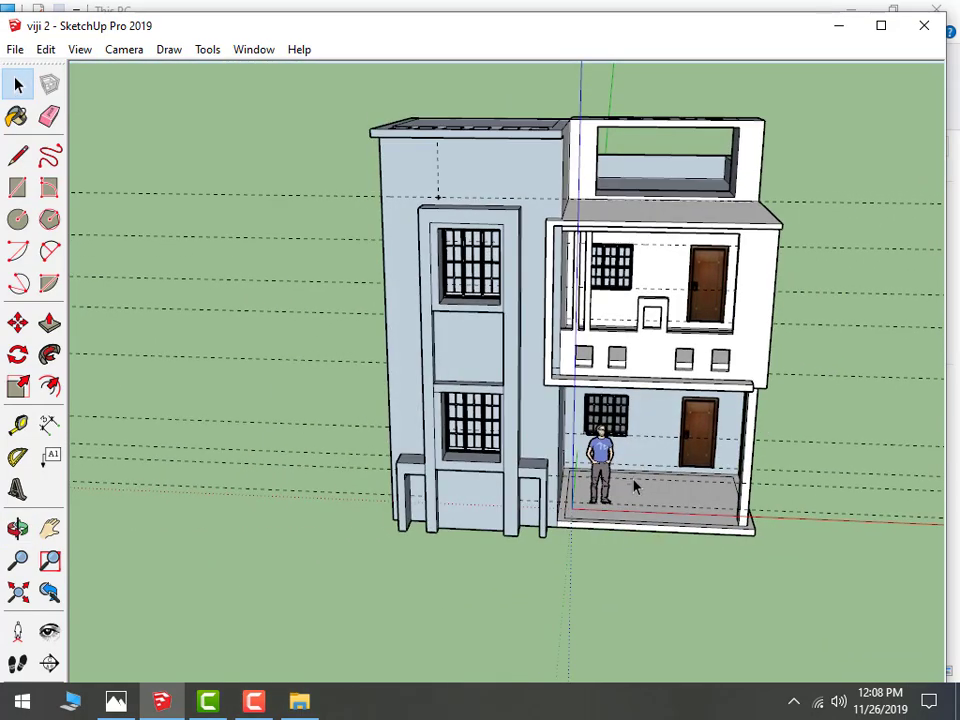
scroll(476, 365, "up", 2)
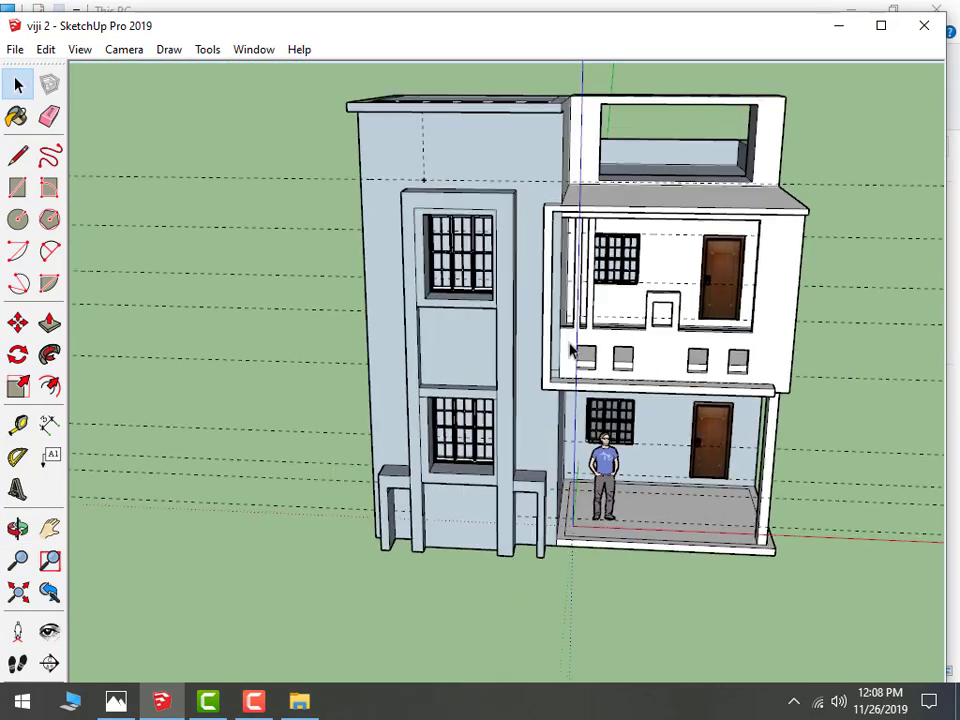
scroll(560, 275, "up", 2)
middle_click_drag(560, 275, 514, 311)
scroll(683, 311, "up", 3)
middle_click_drag(683, 311, 500, 311)
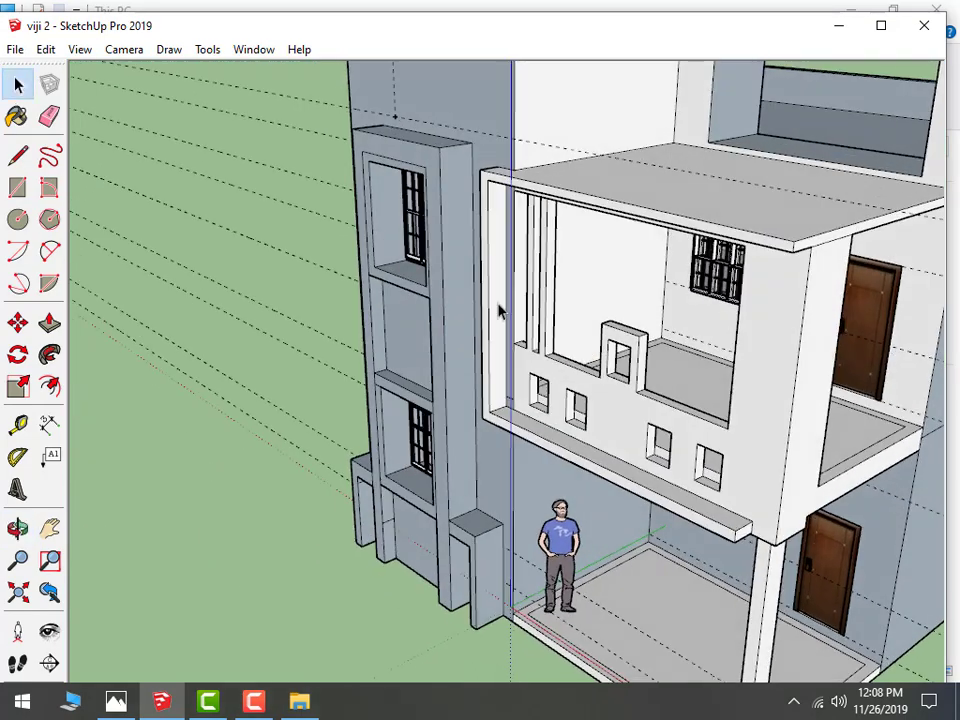
Push the underside of the upper balcony slab slightly downward
left_click(55, 328)
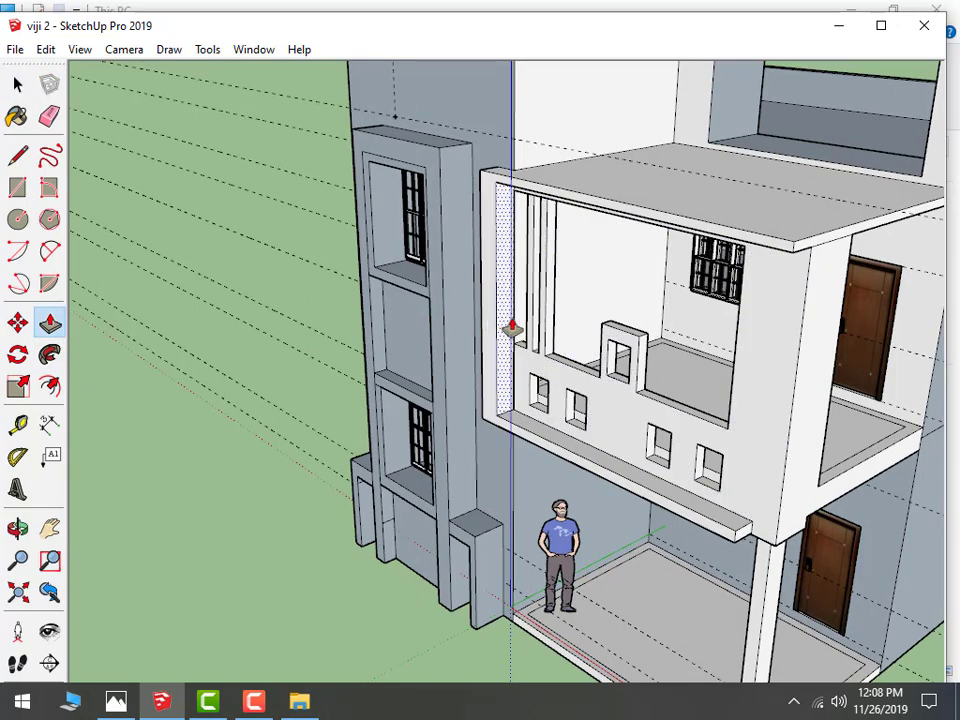
scroll(581, 450, "down", 3)
mouse_move(581, 450)
middle_mouse_down()
mouse_move(926, 467)
mouse_move(934, 407)
middle_mouse_up()
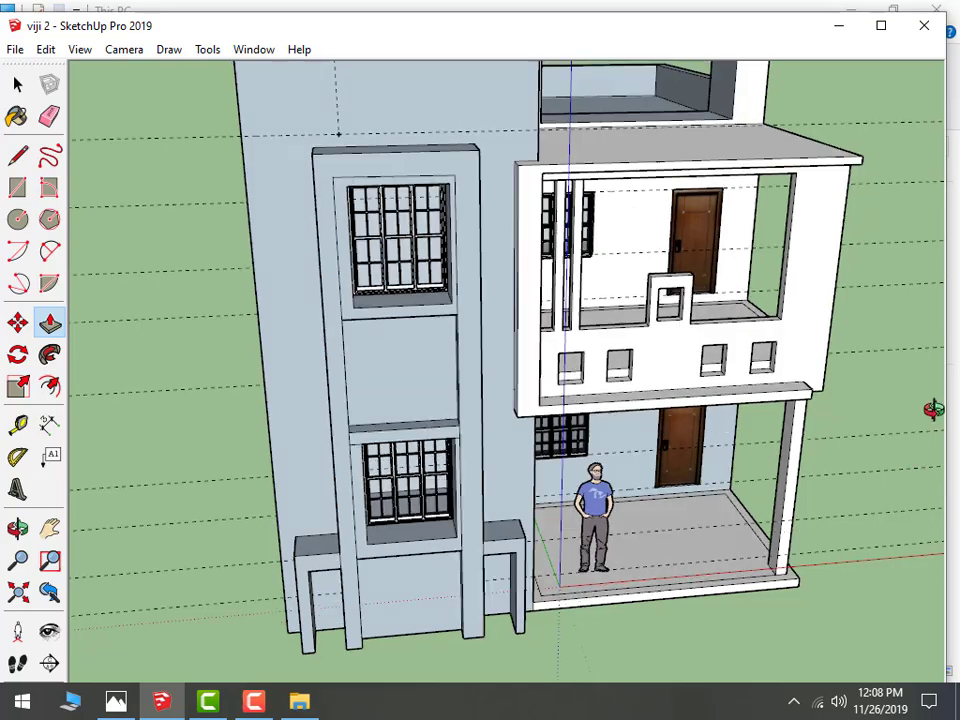
scroll(762, 271, "up", 2)
scroll(762, 271, "up", 1)
scroll(943, 332, "down", 1)
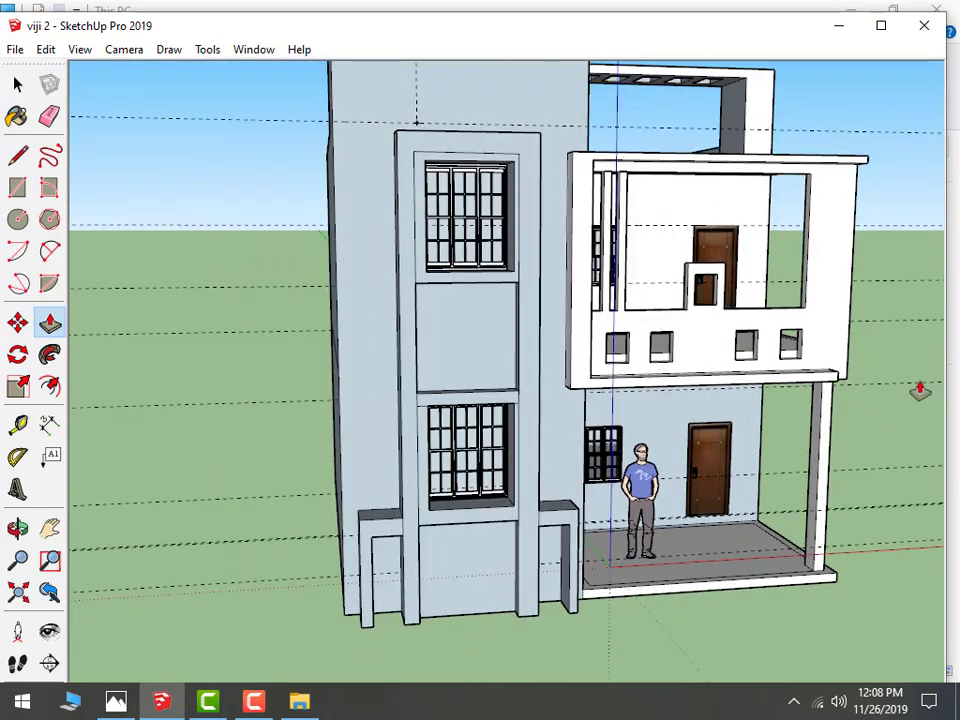
mouse_move(904, 399)
middle_mouse_down()
mouse_move(750, 454)
mouse_move(743, 300)
mouse_move(695, 381)
mouse_move(691, 302)
middle_mouse_up()
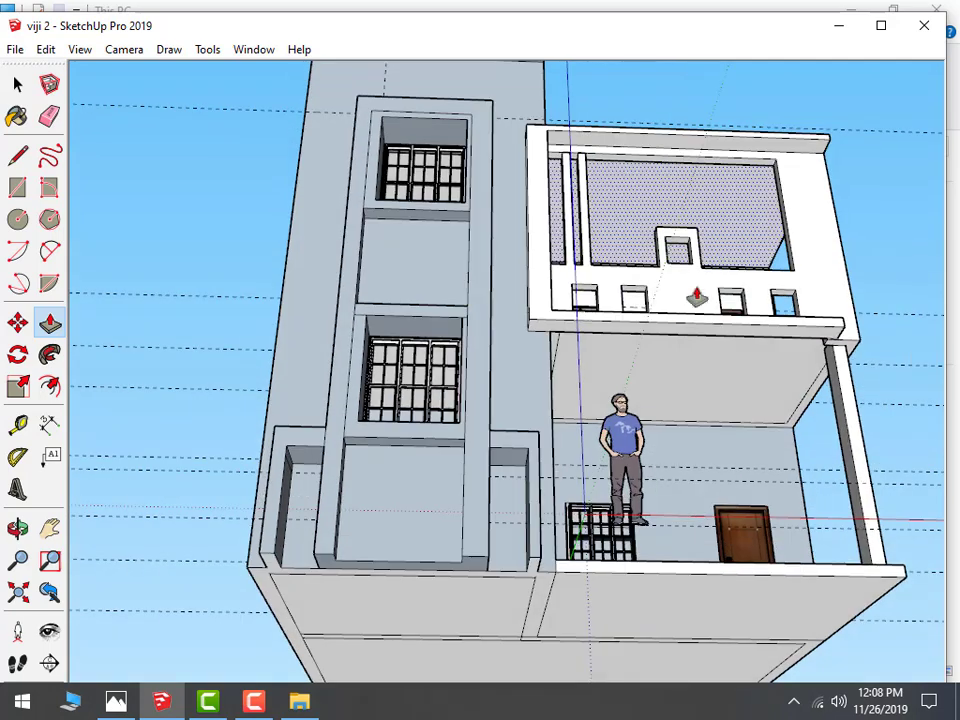
left_click(659, 338)
left_click(663, 354)
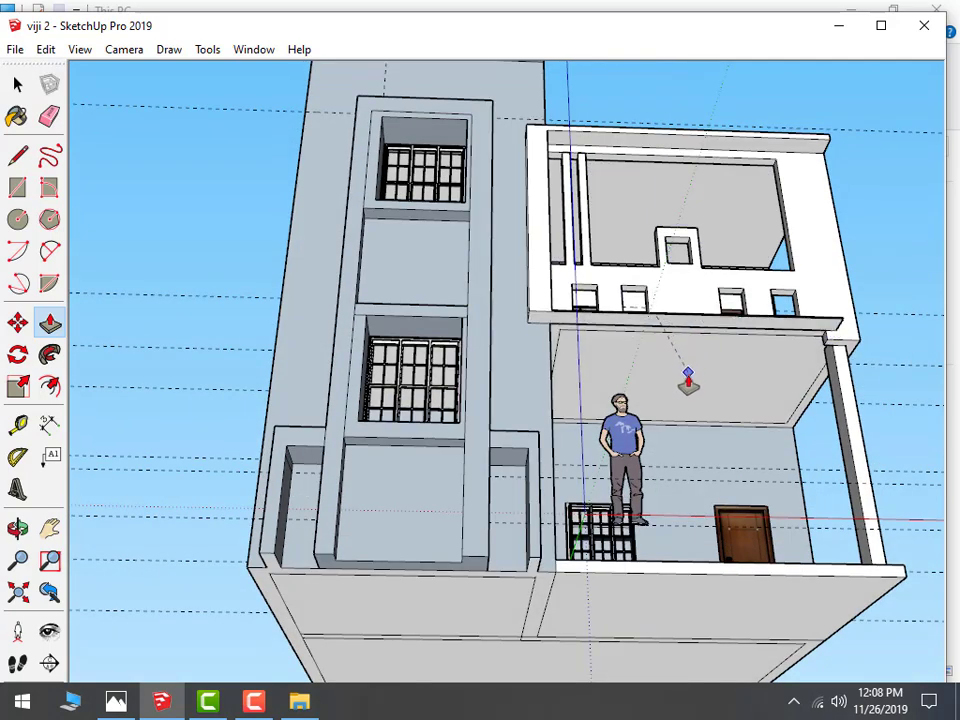
scroll(700, 375, "up", 2)
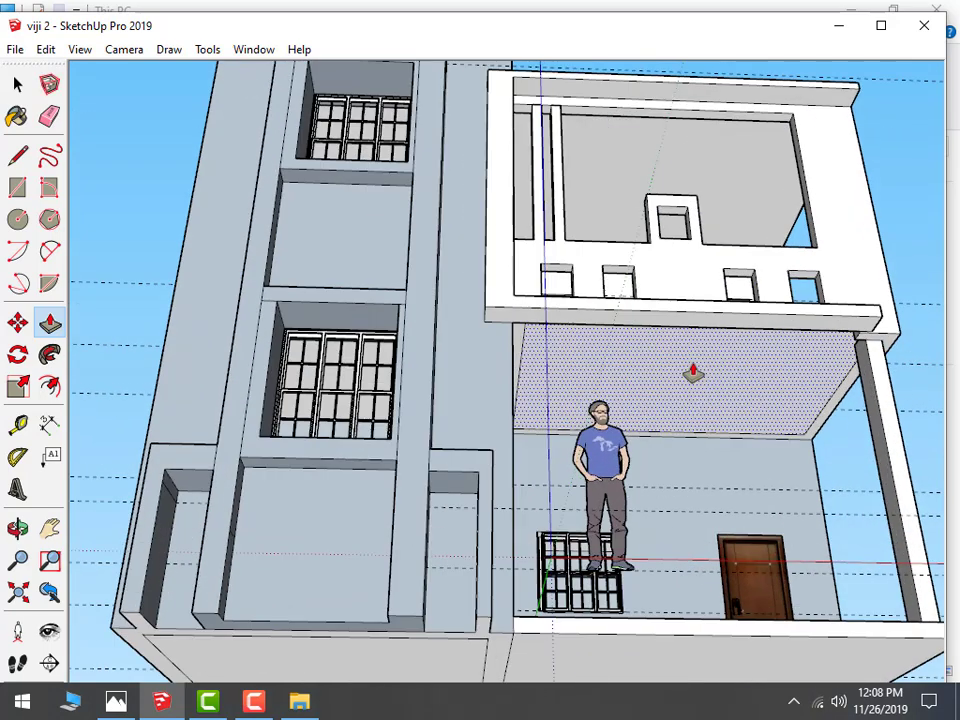
left_click(681, 322)
left_click(678, 336)
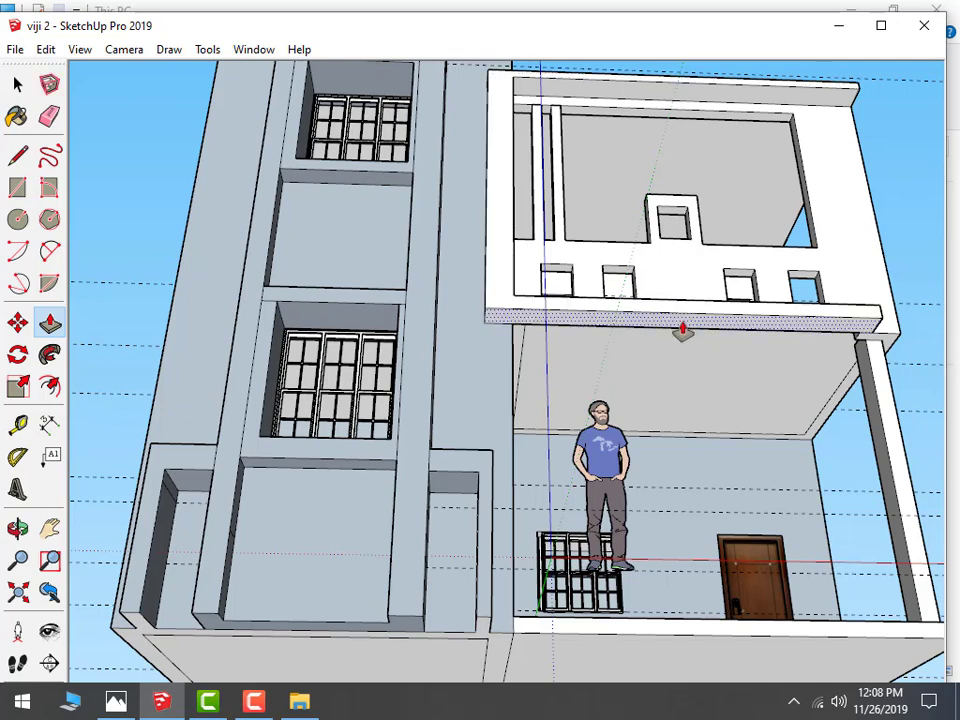
mouse_move(681, 330)
left_mouse_down()
mouse_move(684, 342)
mouse_move(694, 333)
left_mouse_up()
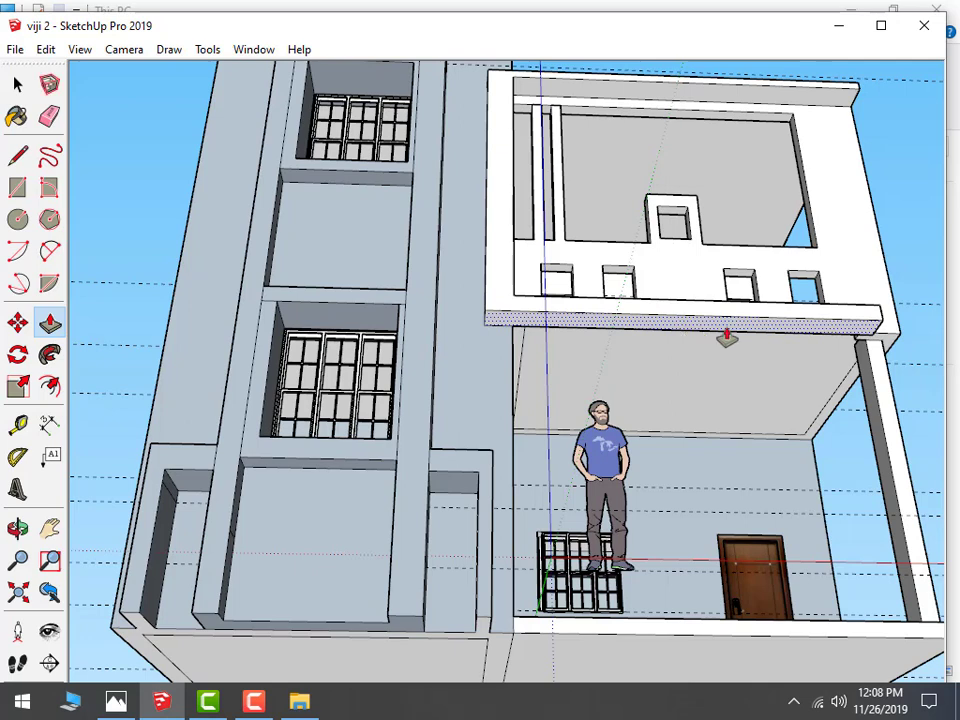
Switch to File Explorer, back to the model for a front-right view, then to File Explorer again
key("alt+Tab")
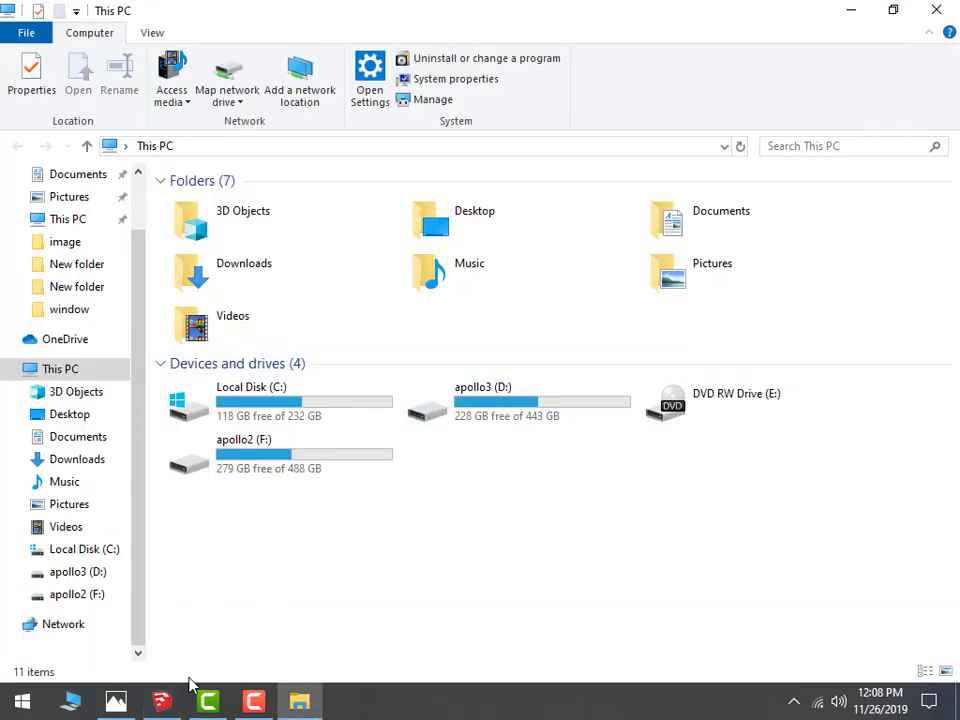
left_click(162, 701)
middle_click_drag(480, 400, 955, 392)
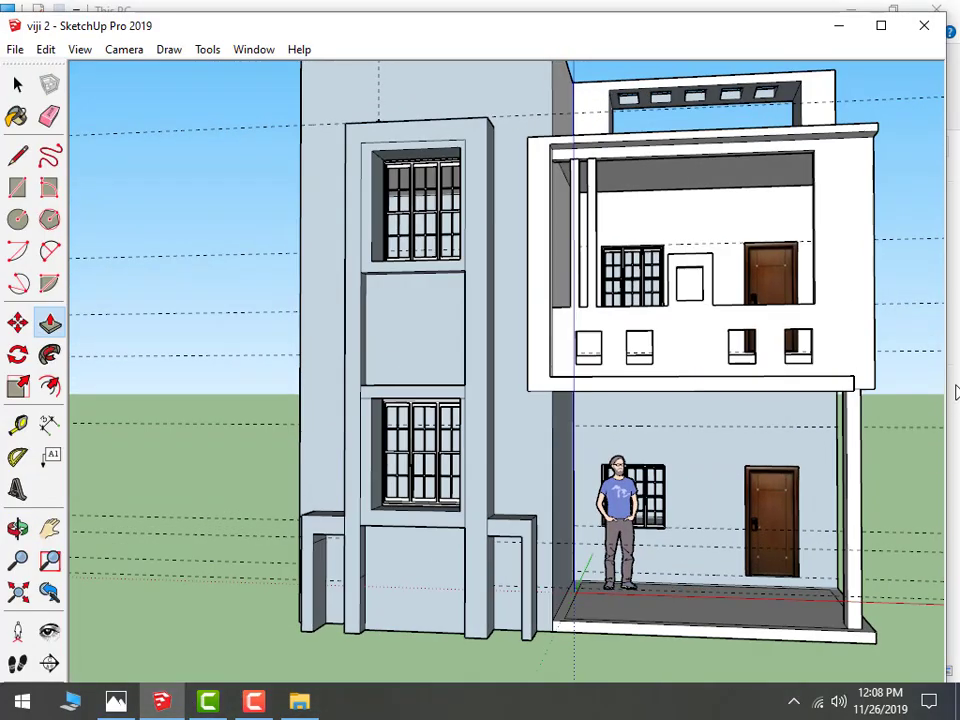
key("alt+Tab")
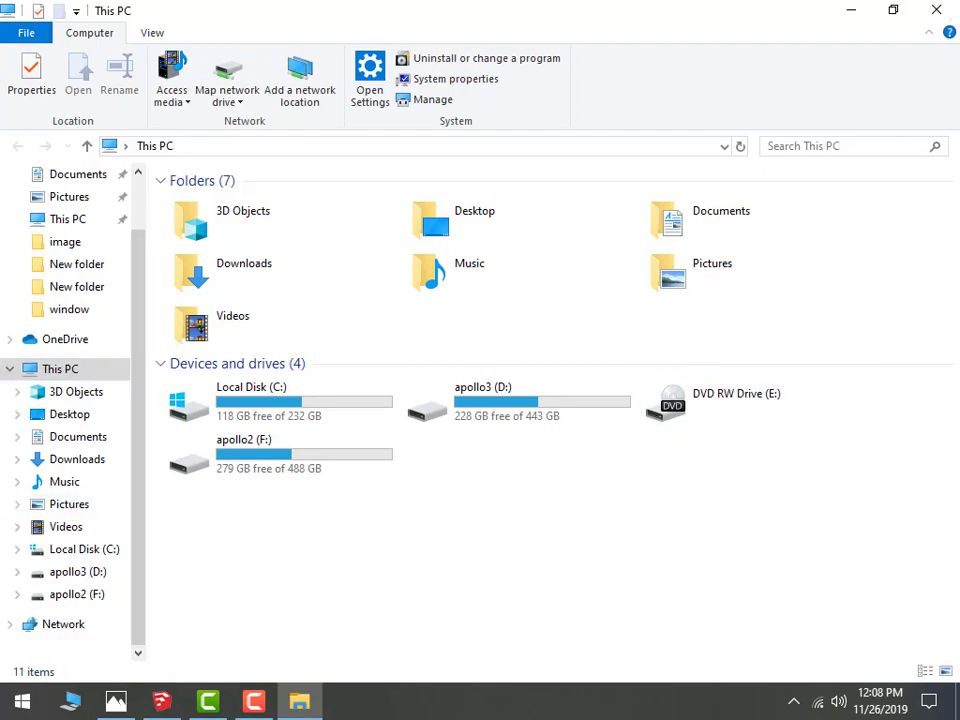
Bring the viji 2 model forward and orbit from a high angle round to the building's left side
left_click(150, 708)
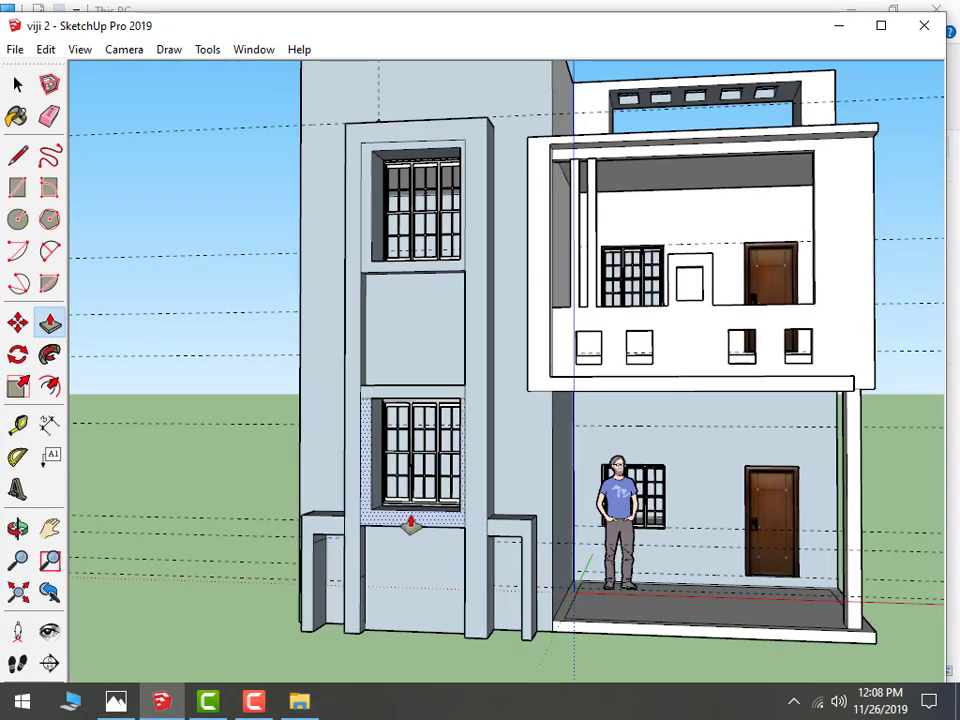
scroll(561, 454, "down", 3)
middle_click_drag(561, 454, 546, 435)
scroll(576, 322, "up", 3)
scroll(576, 322, "up", 2)
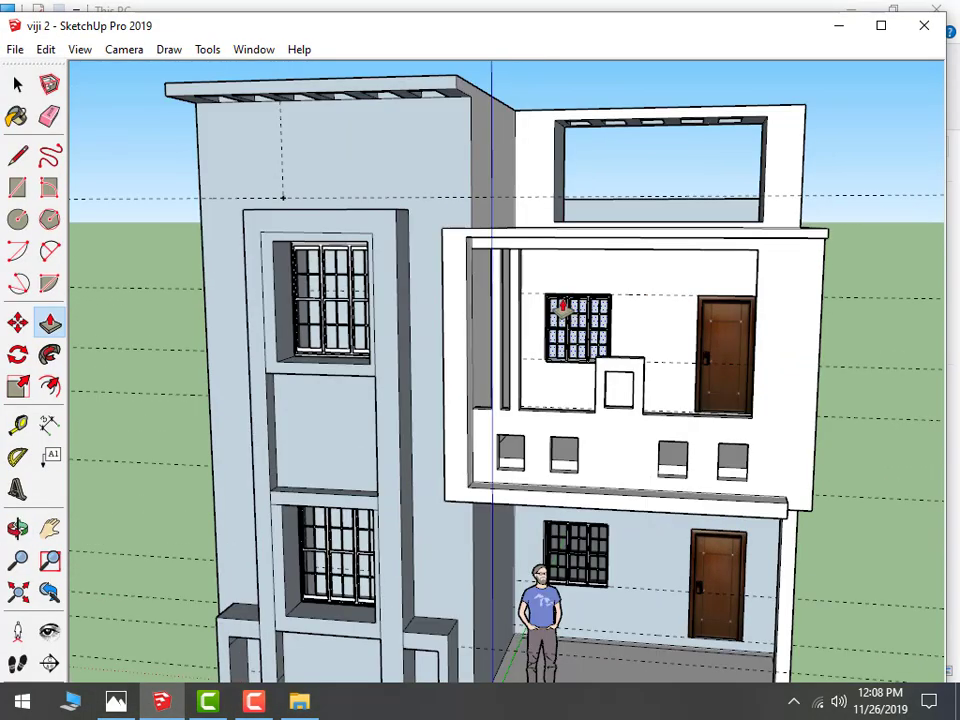
mouse_move(562, 235)
middle_mouse_down()
mouse_move(479, 355)
mouse_move(527, 438)
mouse_move(557, 332)
mouse_move(584, 497)
mouse_move(649, 433)
mouse_move(632, 506)
mouse_move(776, 536)
mouse_move(722, 468)
middle_mouse_up()
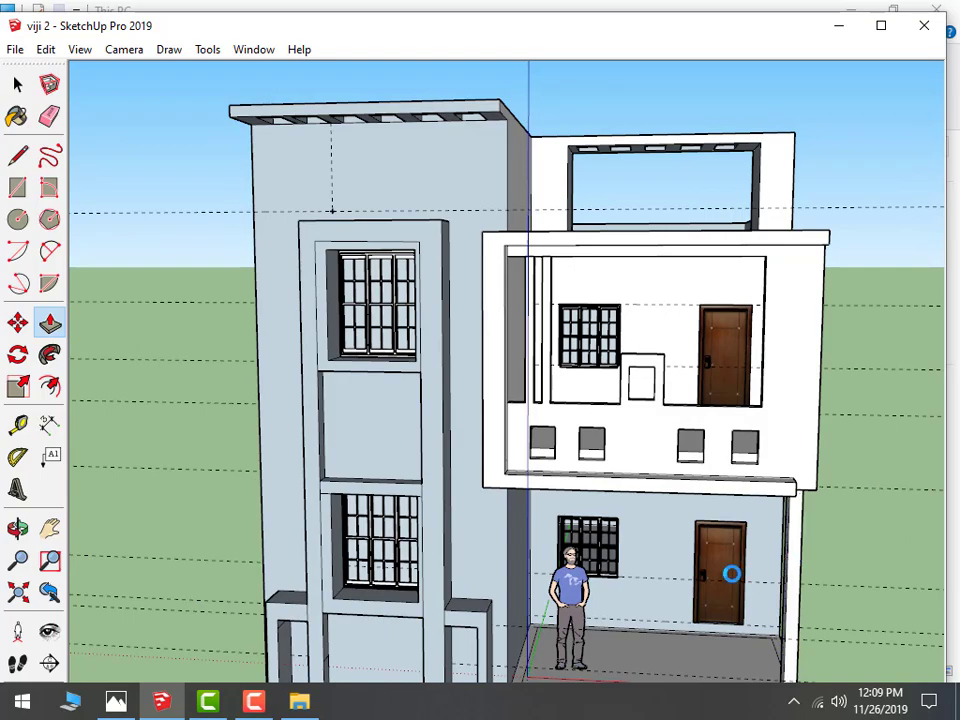
scroll(732, 574, "down", 3)
mouse_move(732, 574)
middle_mouse_down()
mouse_move(906, 574)
mouse_move(869, 600)
mouse_move(497, 634)
mouse_move(714, 523)
mouse_move(444, 579)
mouse_move(460, 530)
mouse_move(885, 497)
mouse_move(302, 491)
mouse_move(106, 350)
mouse_move(250, 410)
mouse_move(20, 130)
middle_mouse_up()
Start an import from the models folder, then cancel it and return to the model
left_click(16, 50)
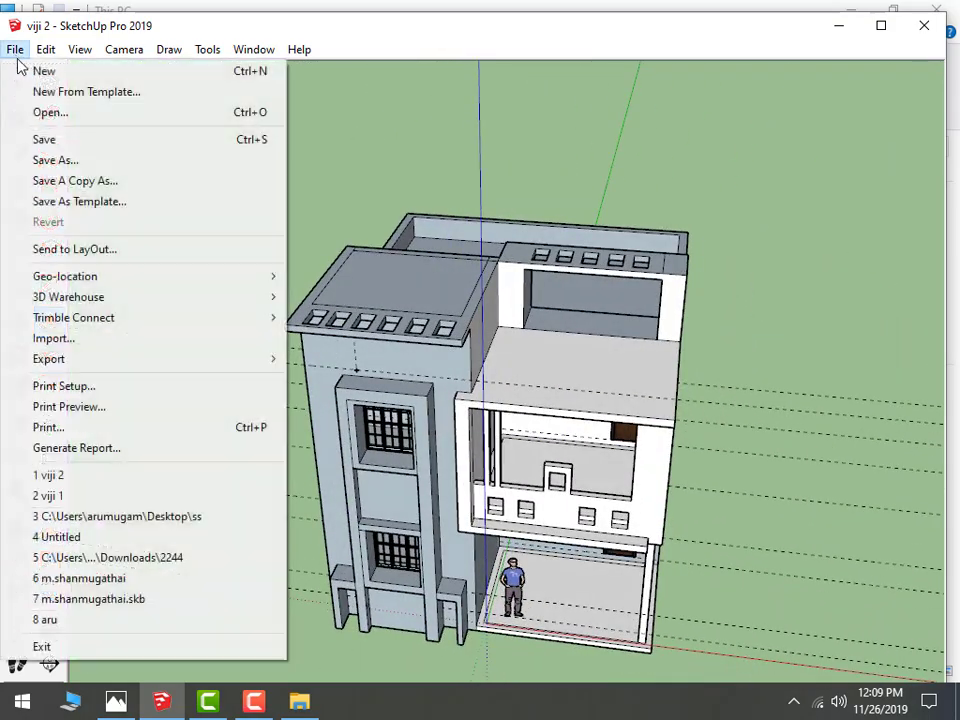
left_click(148, 340)
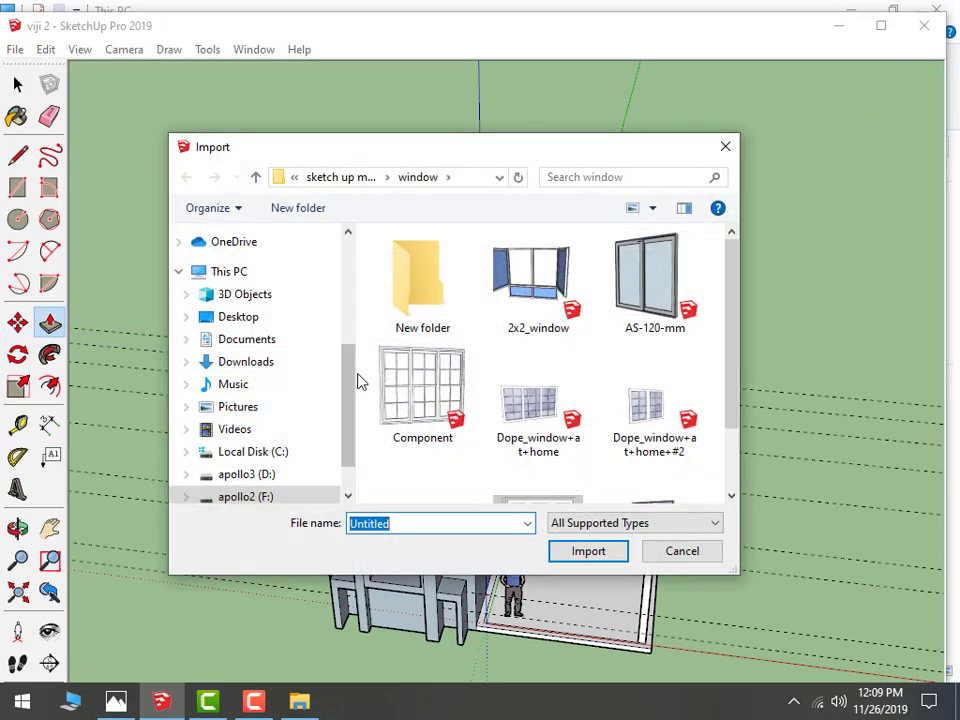
left_click(318, 179)
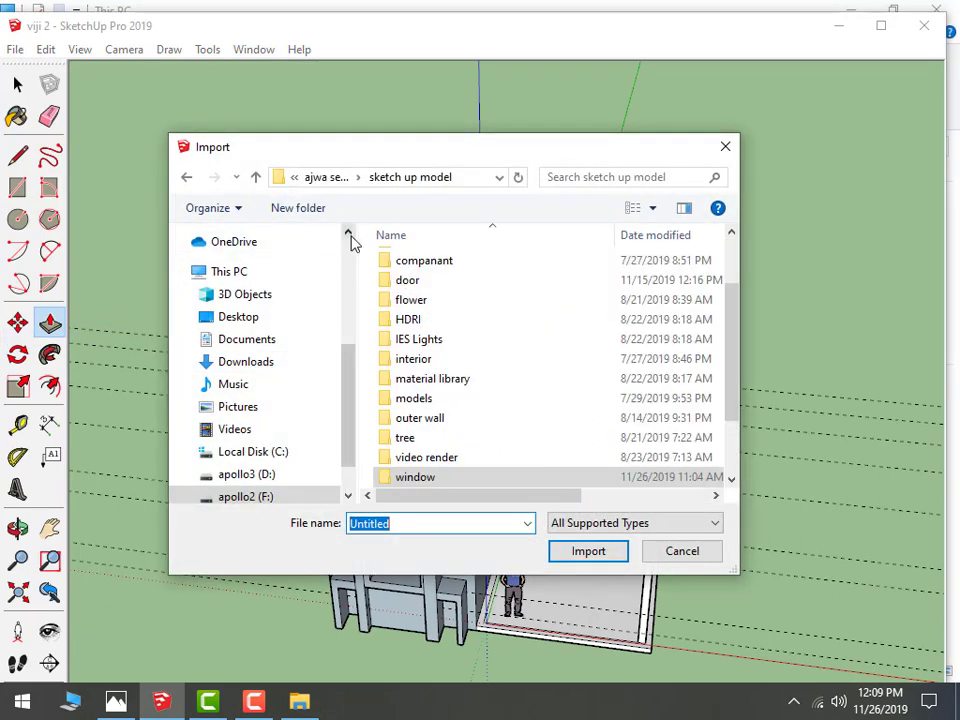
left_click(460, 400)
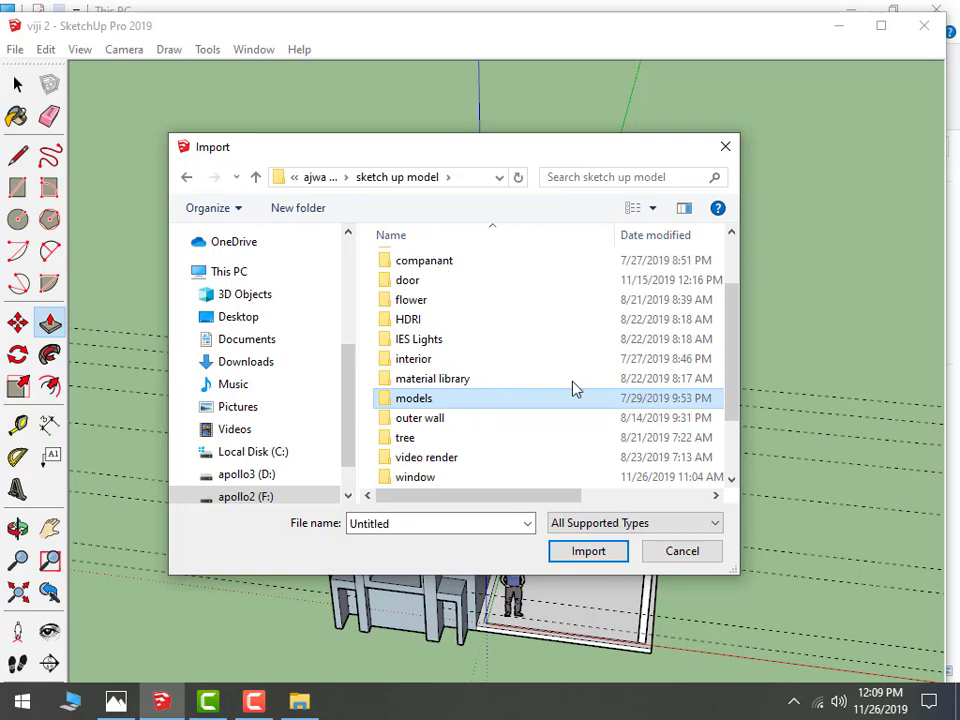
key("Escape")
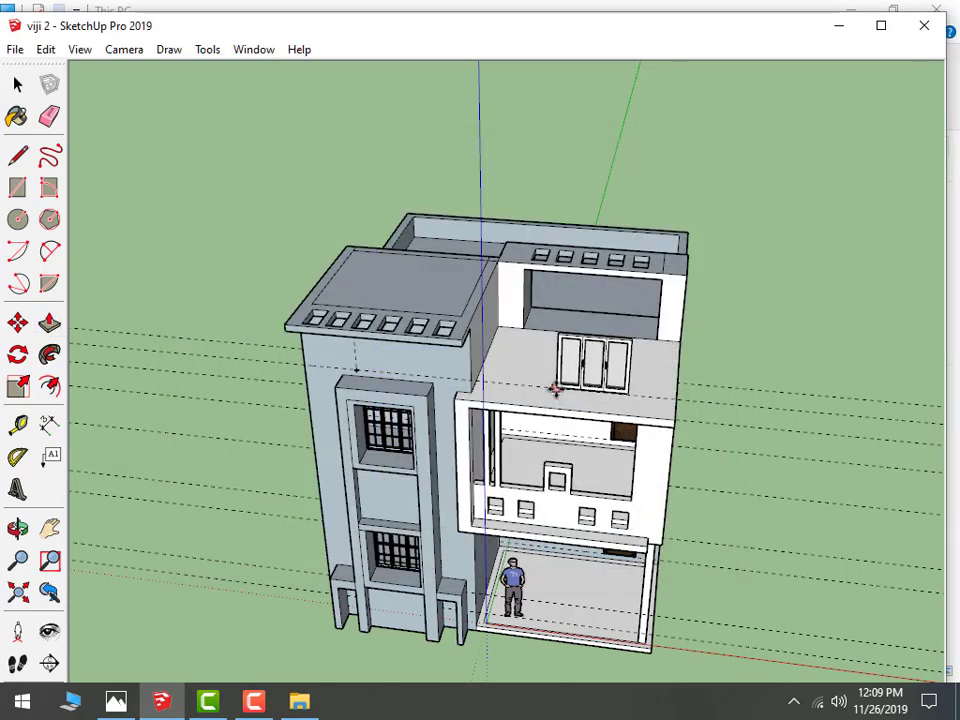
key("Escape")
left_click(15, 50)
mouse_move(49, 358)
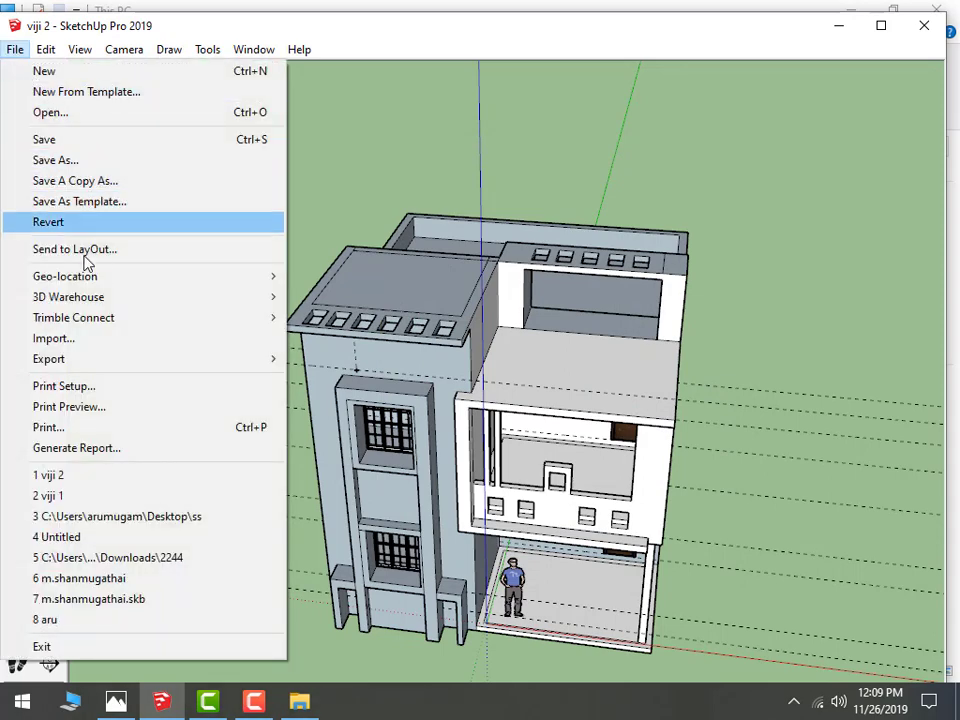
left_click(779, 345)
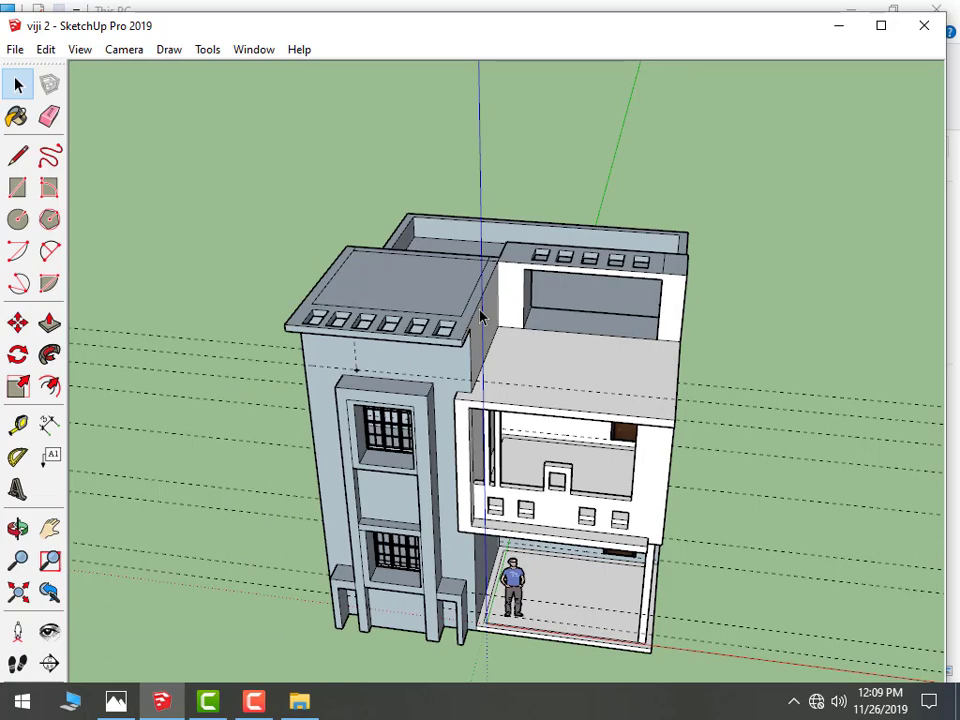
Reopen the Import browser in the models folder and show files as Large icons
left_click(15, 50)
left_click(75, 342)
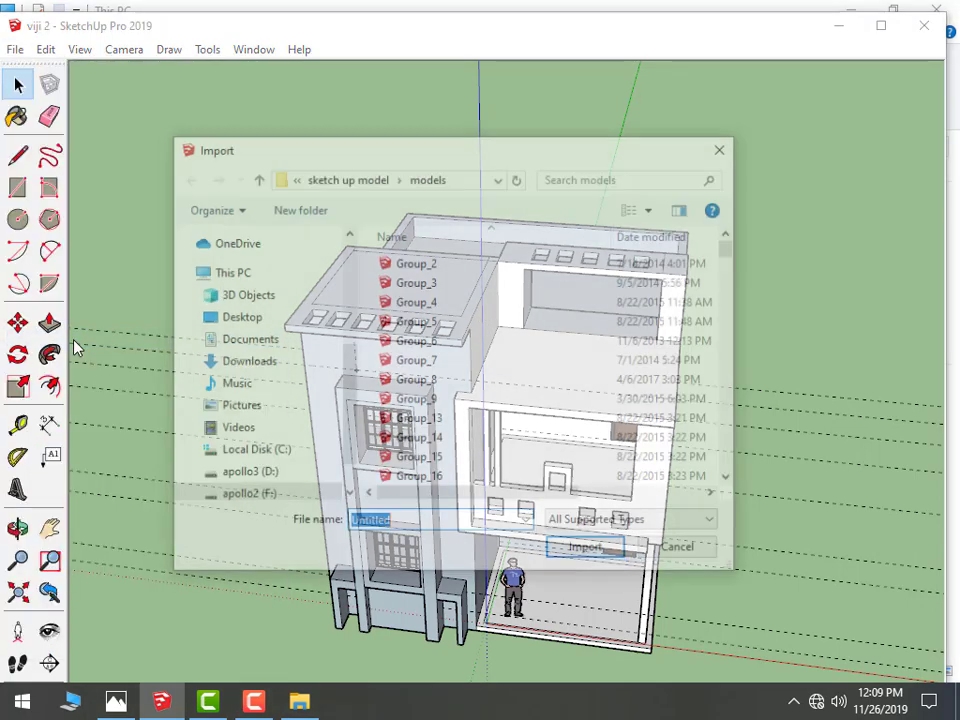
left_click(450, 264)
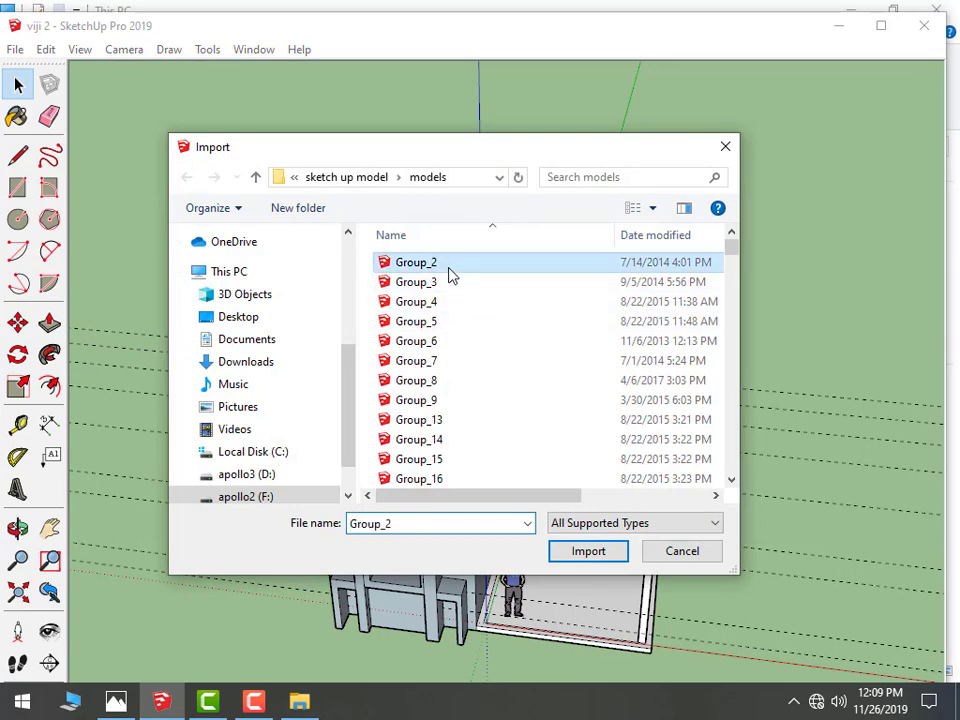
left_click(650, 208)
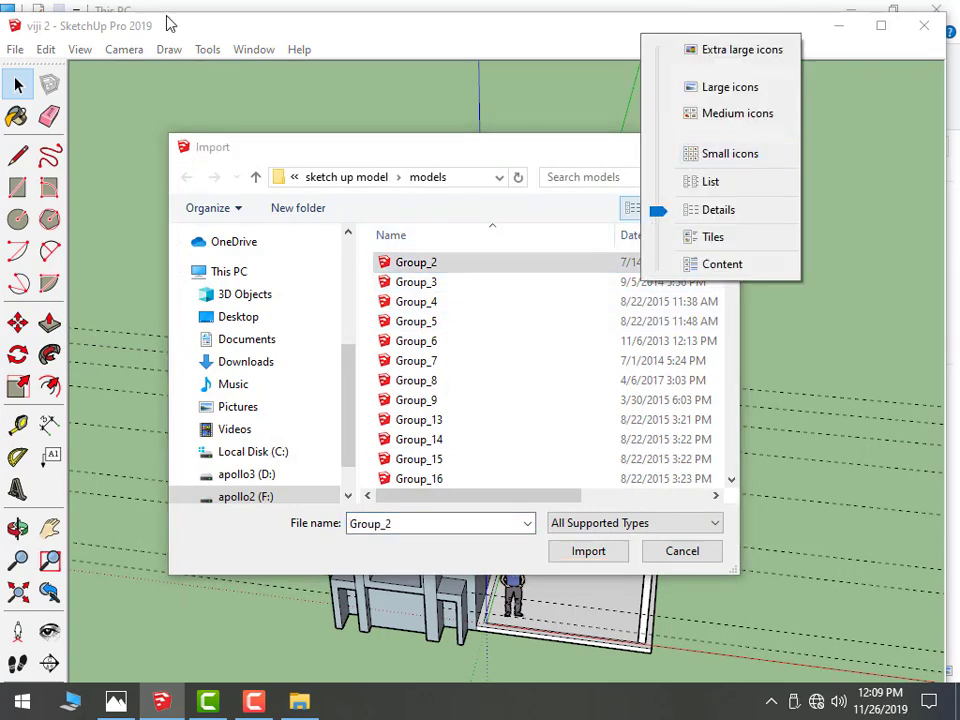
left_click(705, 88)
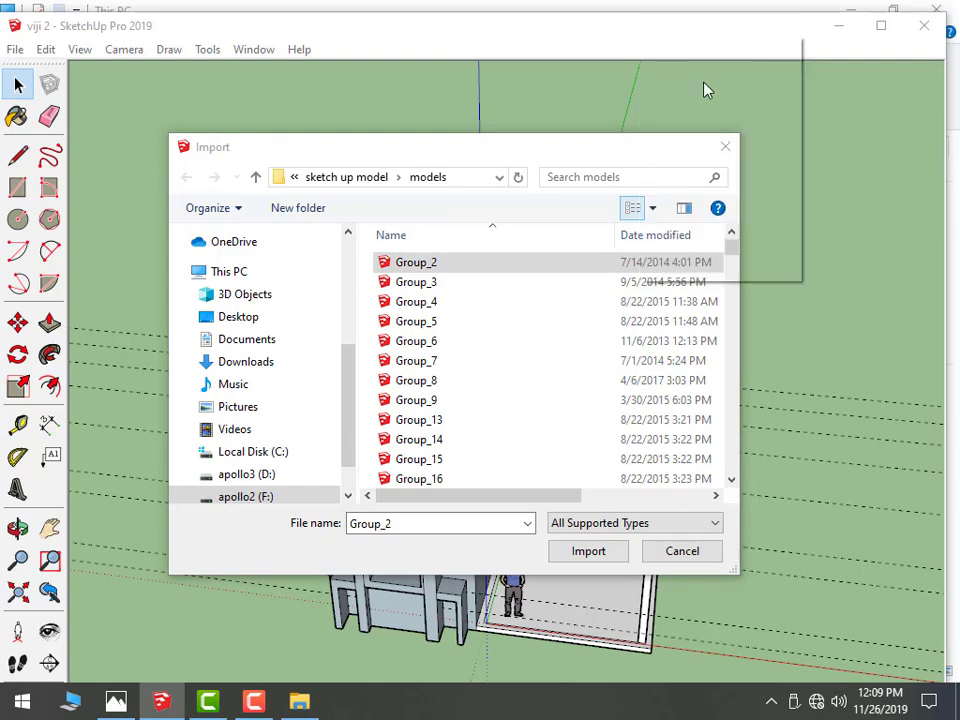
Find the Group_206 railing model in the list and import it
scroll(555, 396, "down", 2)
scroll(557, 395, "down", 2)
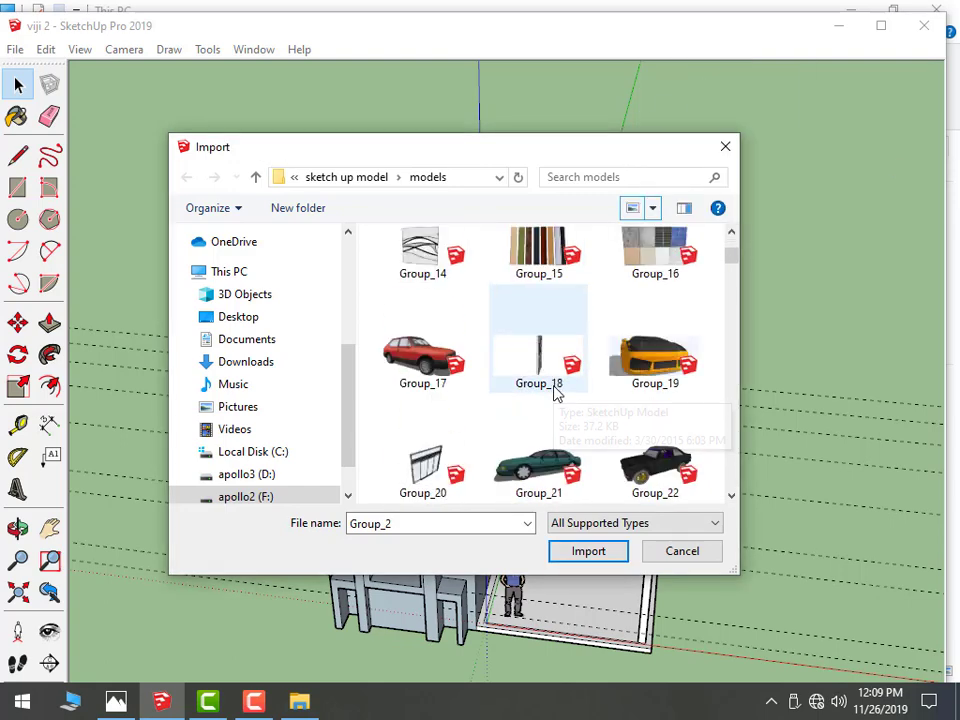
scroll(557, 393, "down", 1)
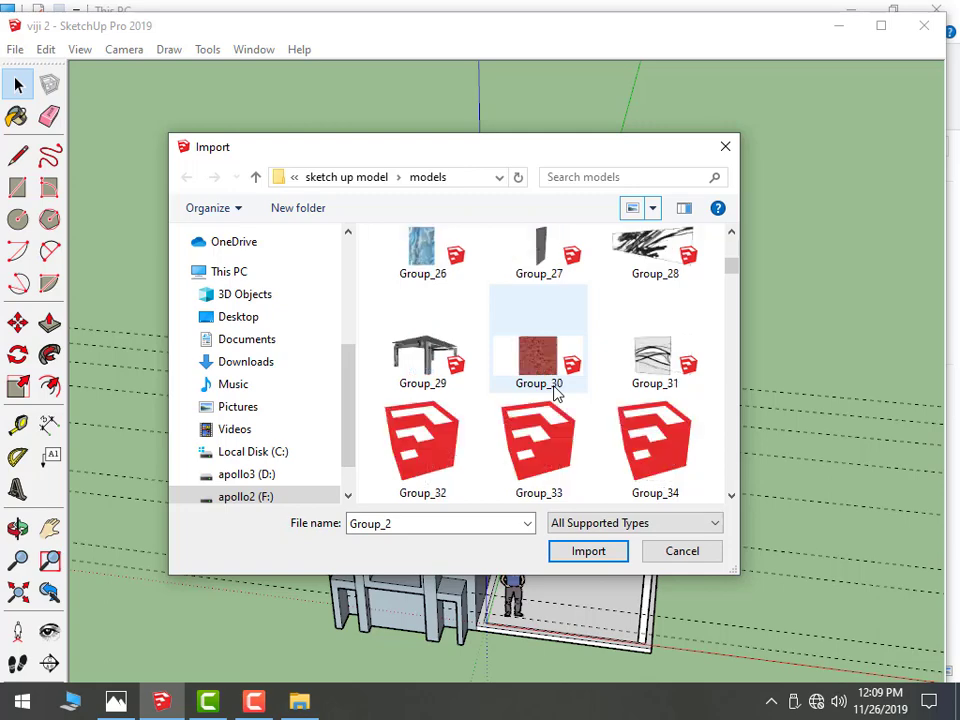
scroll(557, 393, "down", 1)
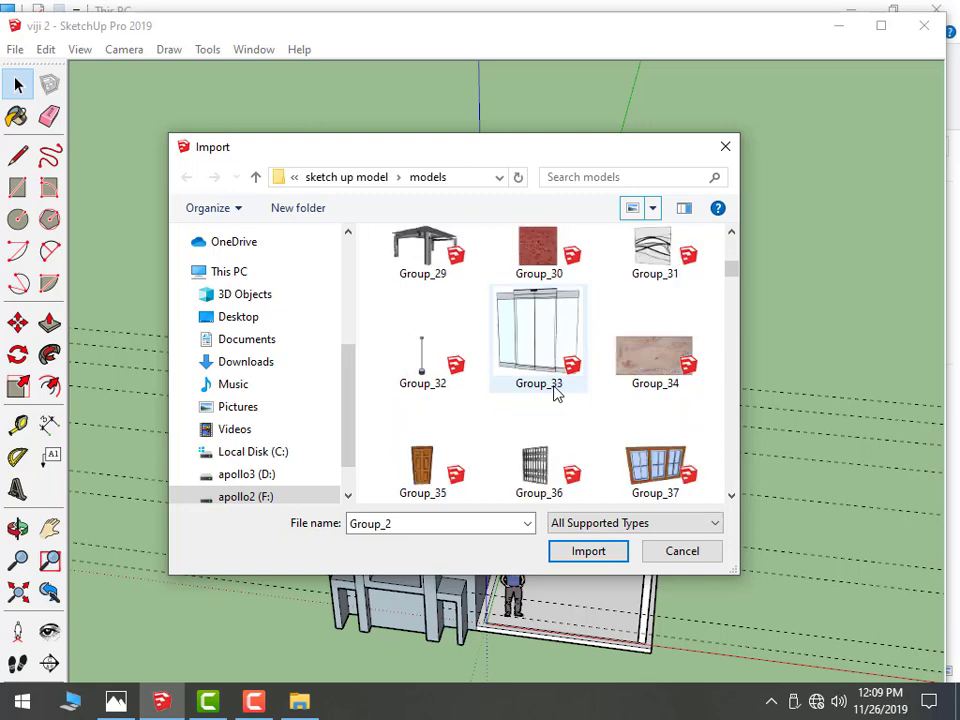
scroll(557, 393, "down", 1)
scroll(520, 395, "down", 2)
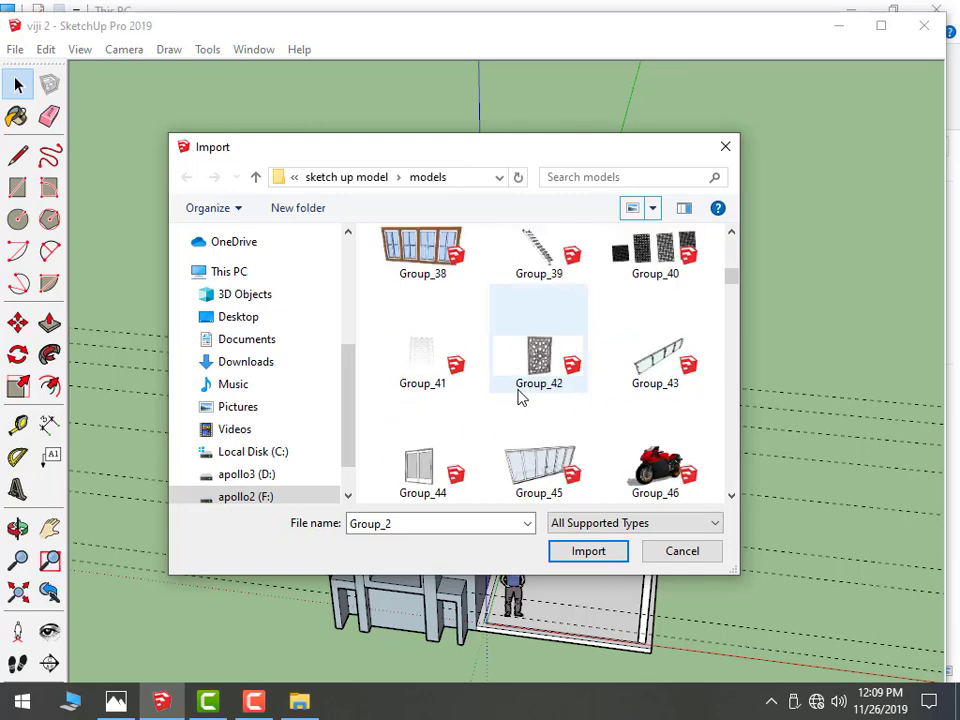
scroll(520, 397, "down", 1)
scroll(520, 397, "down", 1)
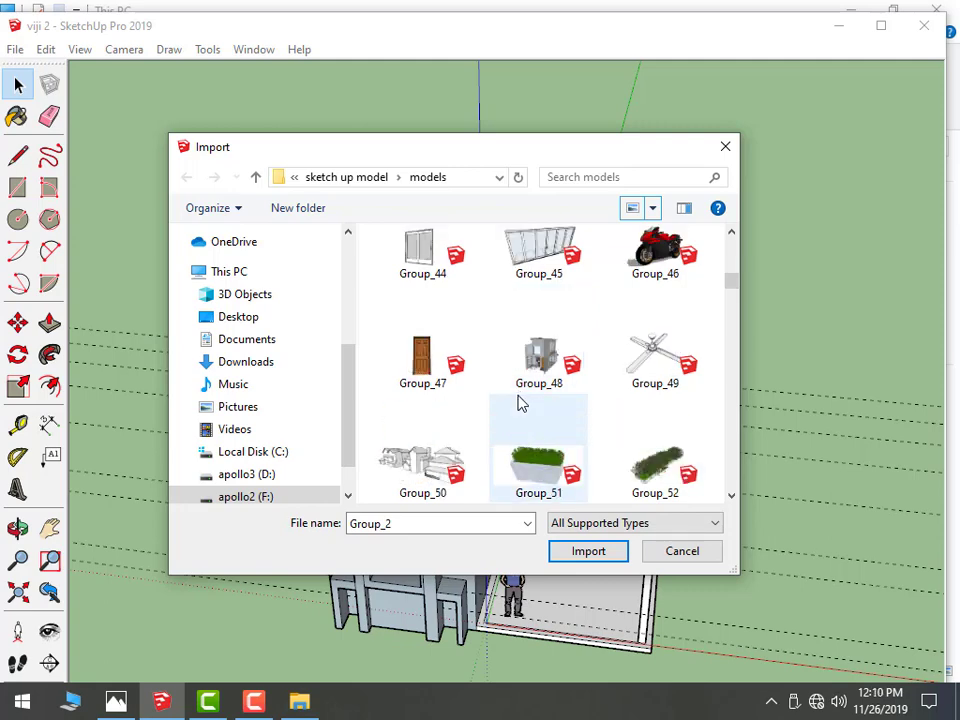
scroll(520, 400, "down", 1)
scroll(520, 402, "down", 1)
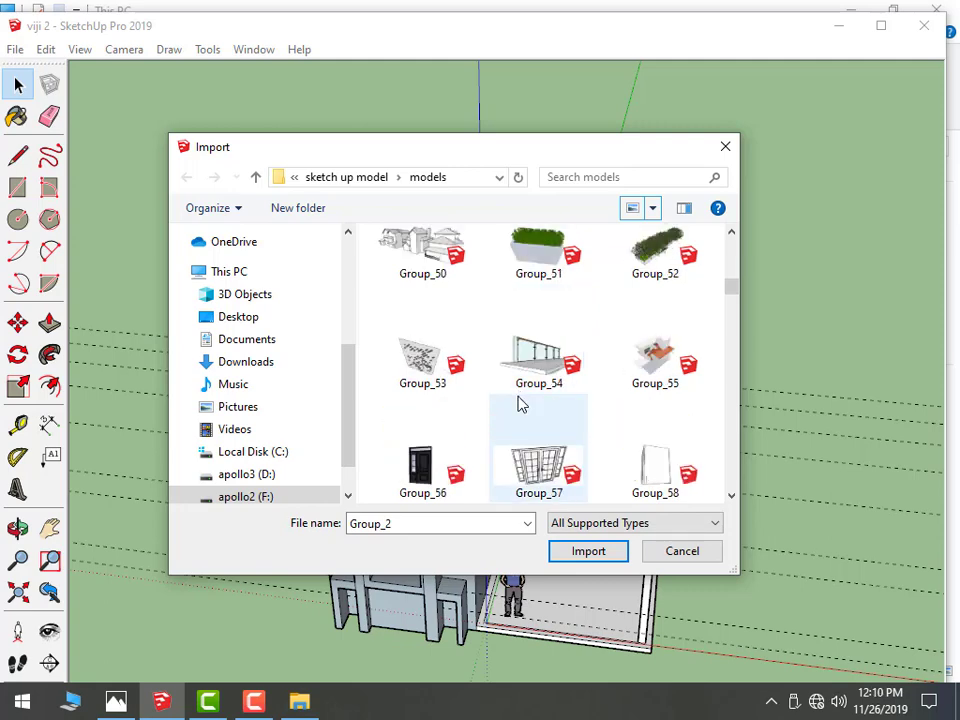
scroll(520, 402, "down", 2)
scroll(520, 404, "down", 3)
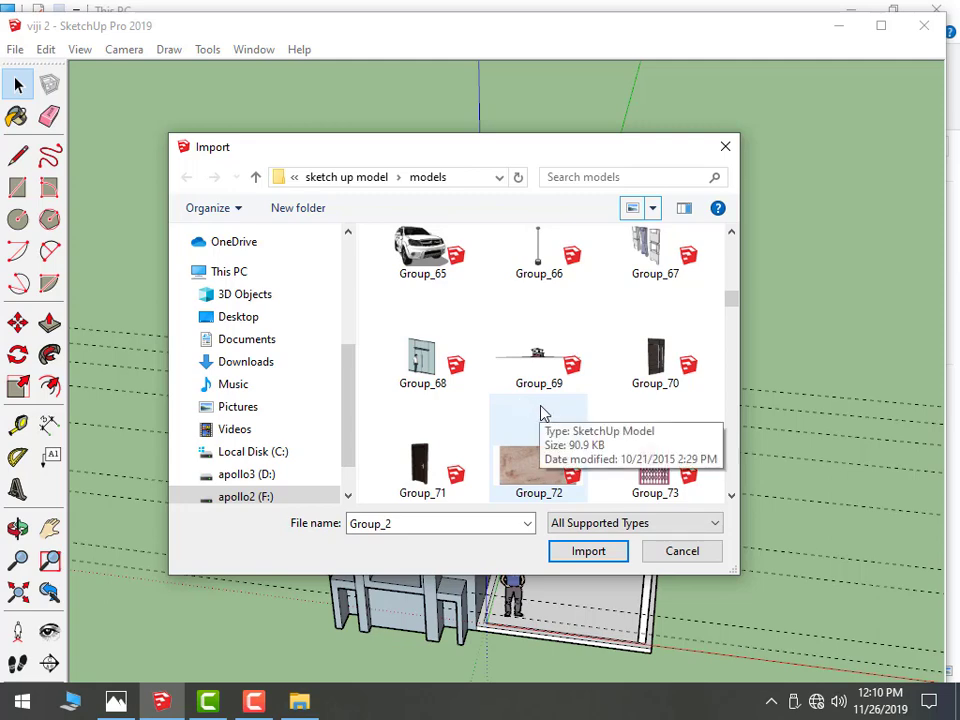
scroll(538, 416, "down", 2)
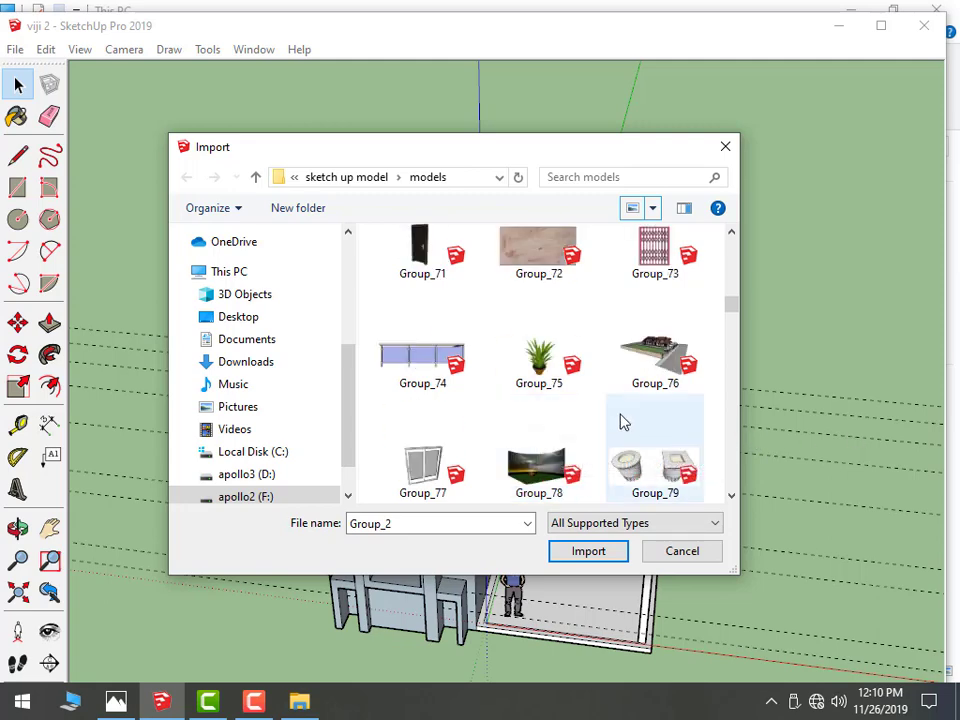
scroll(620, 422, "down", 3)
scroll(620, 422, "down", 1)
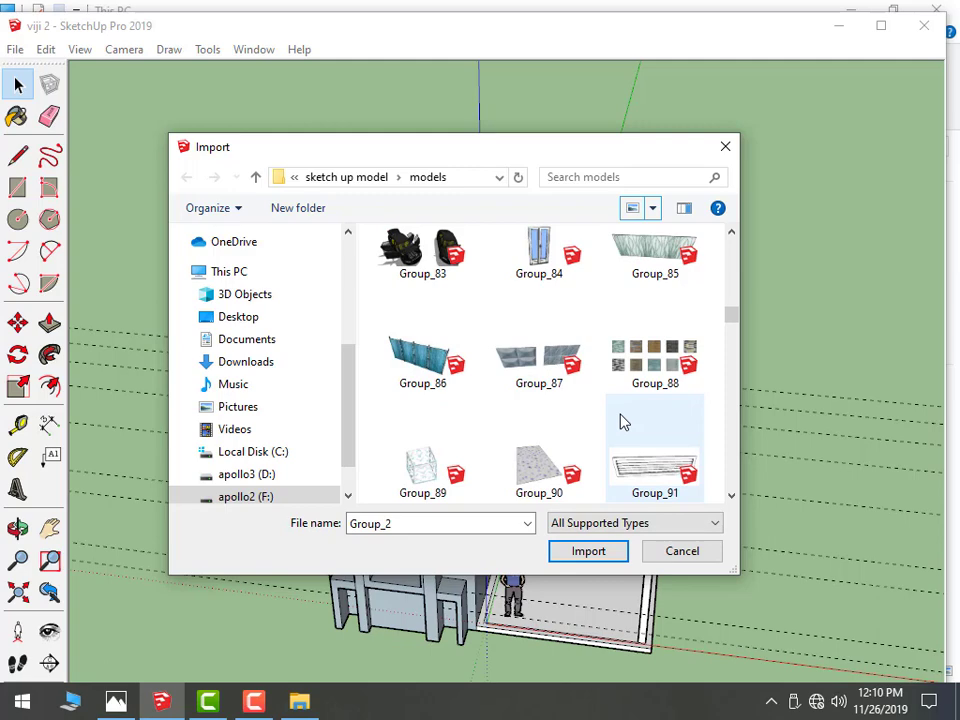
scroll(620, 422, "down", 2)
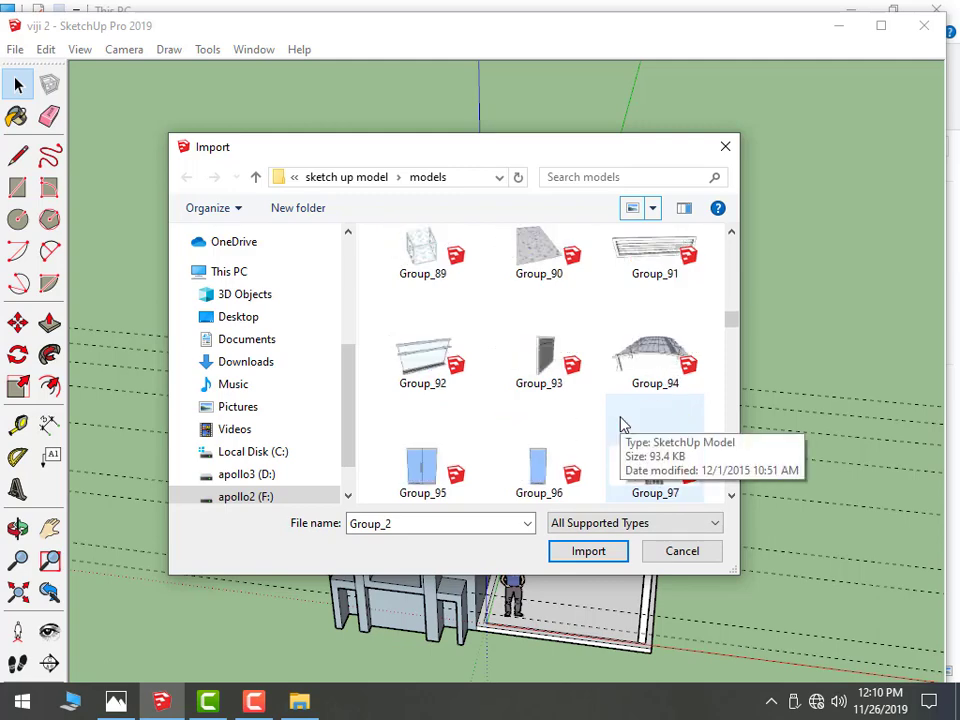
scroll(620, 425, "down", 1)
scroll(620, 425, "down", 2)
scroll(620, 425, "down", 1)
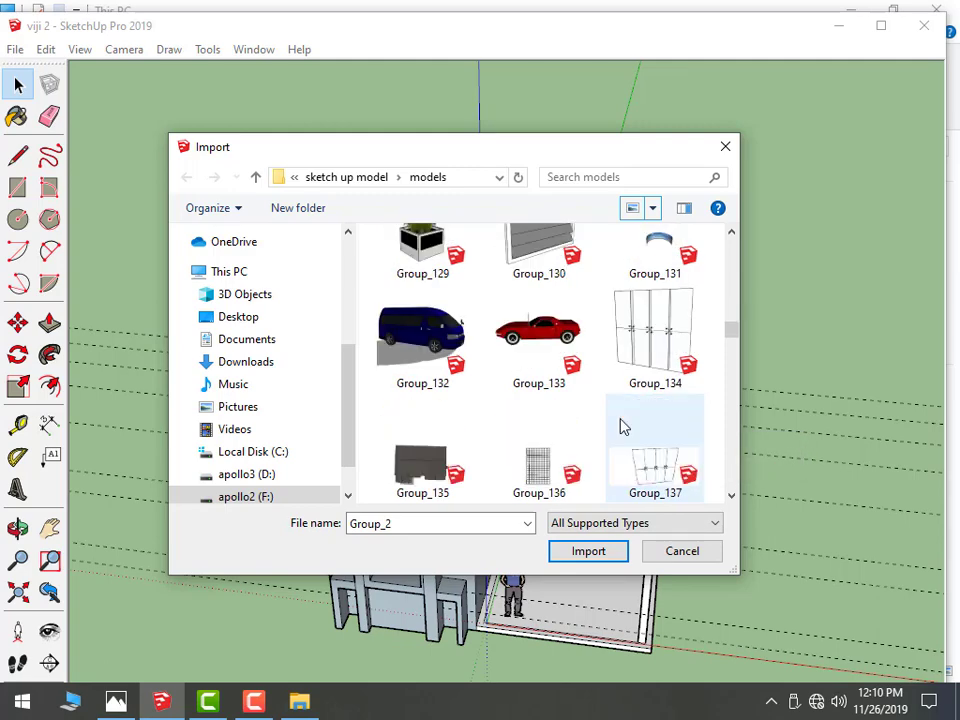
scroll(620, 425, "up", 1)
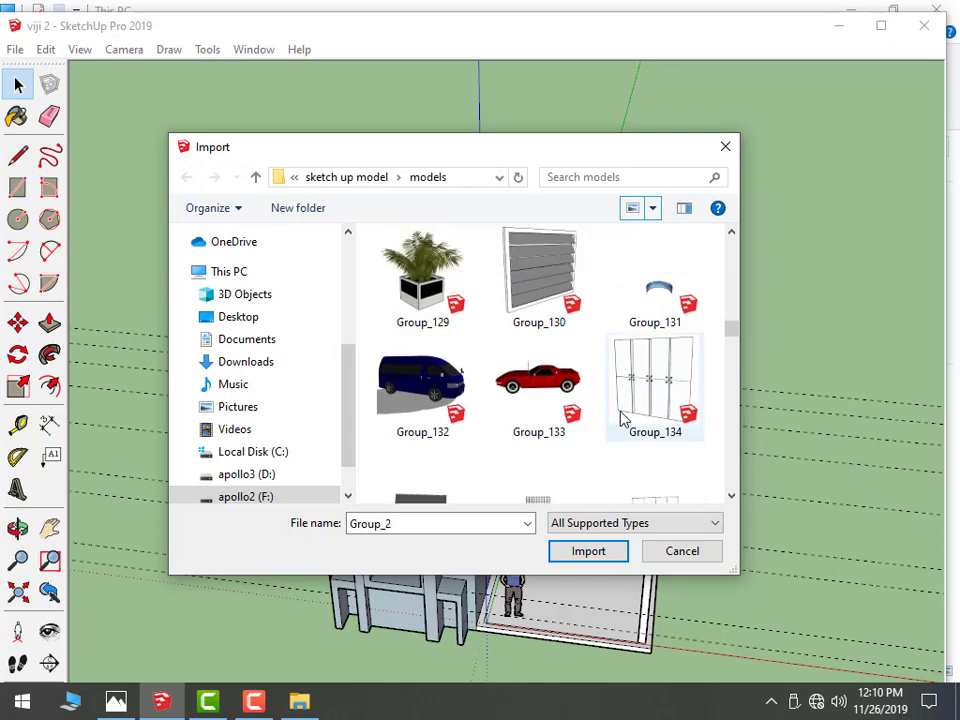
scroll(620, 420, "down", 2)
scroll(620, 420, "down", 4)
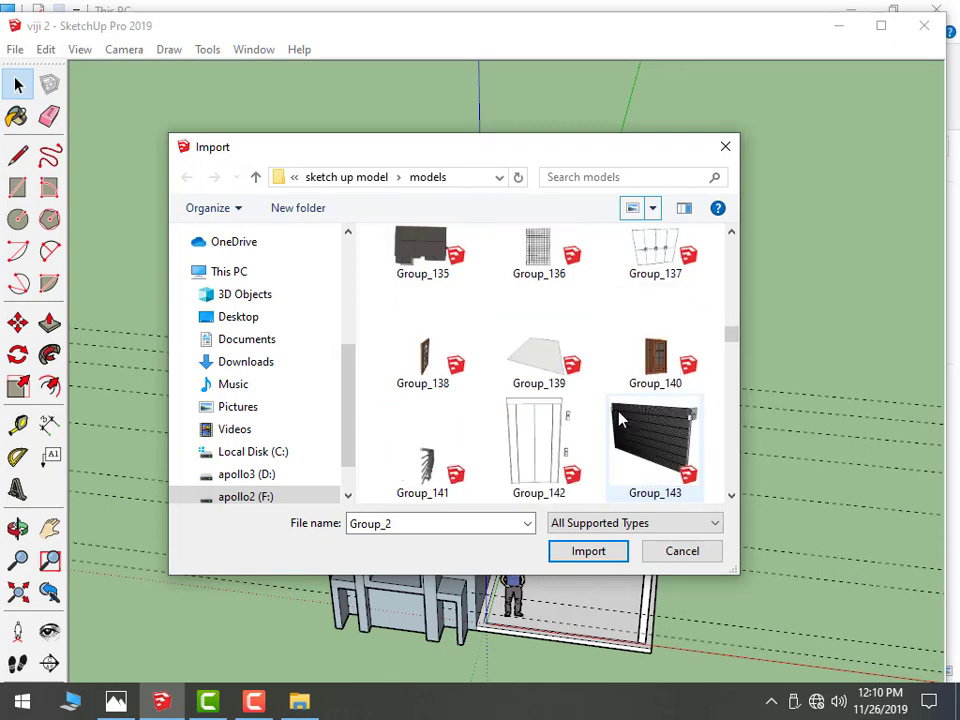
scroll(620, 422, "down", 2)
scroll(620, 422, "down", 4)
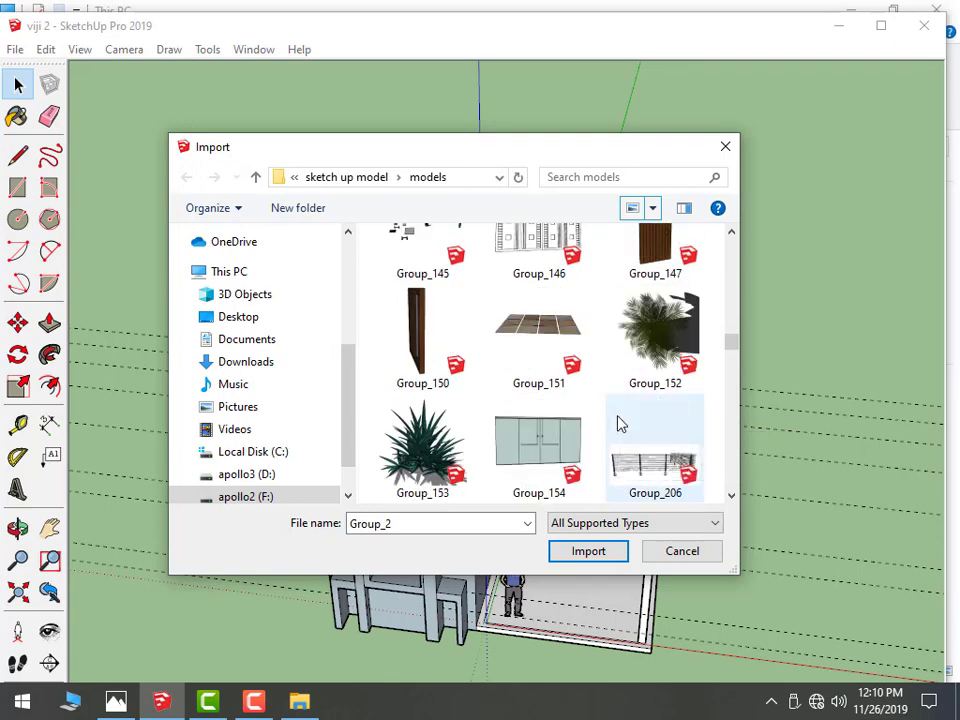
scroll(620, 422, "down", 3)
scroll(630, 390, "up", 1)
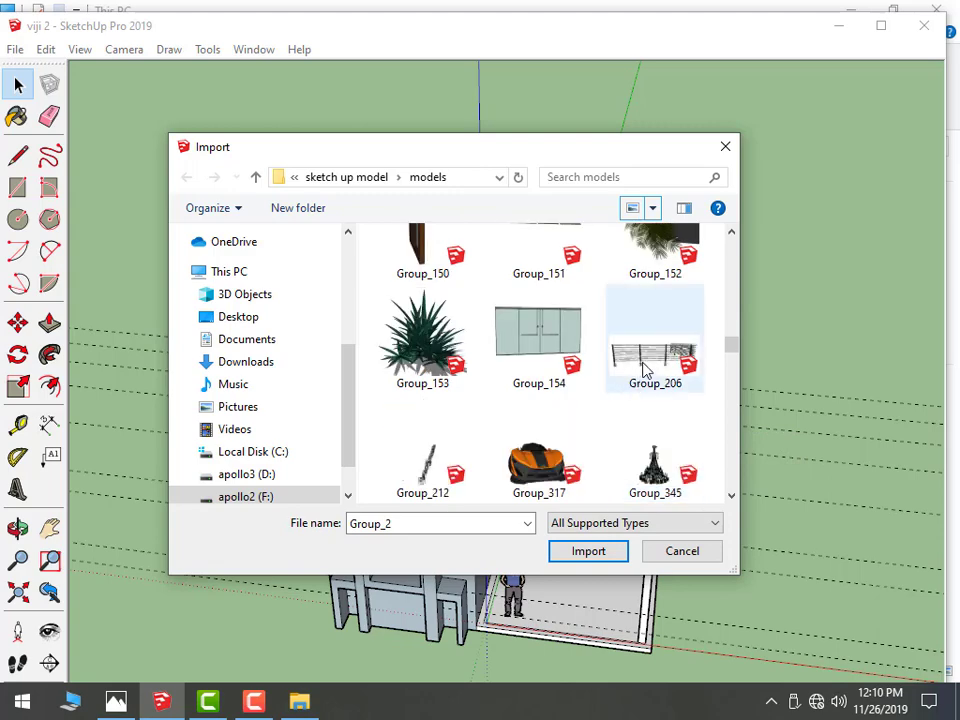
left_click(645, 362)
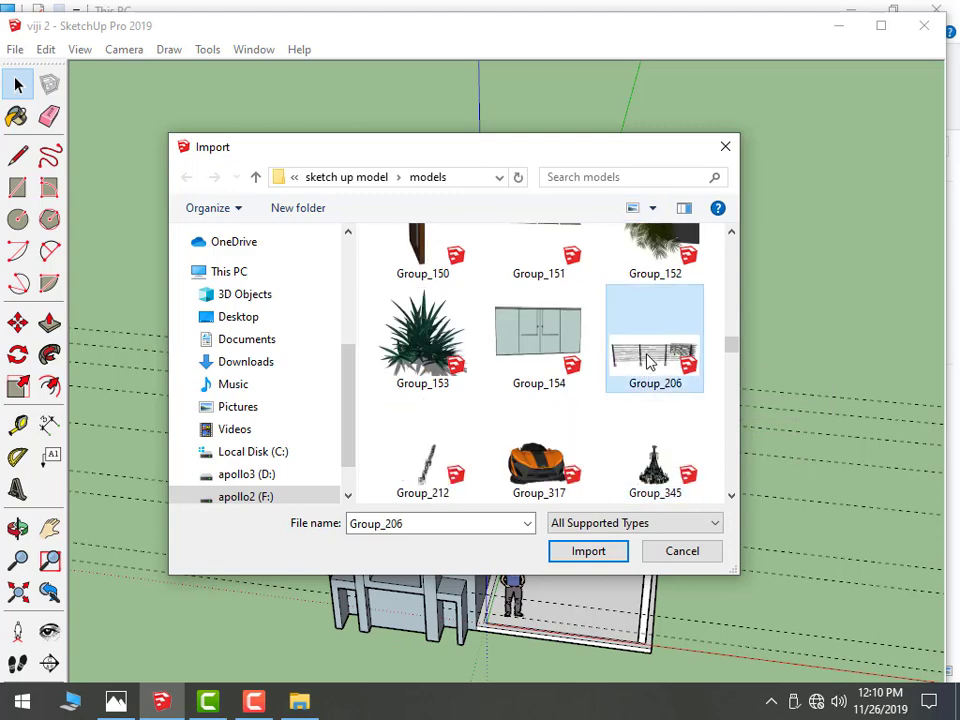
left_click(589, 551)
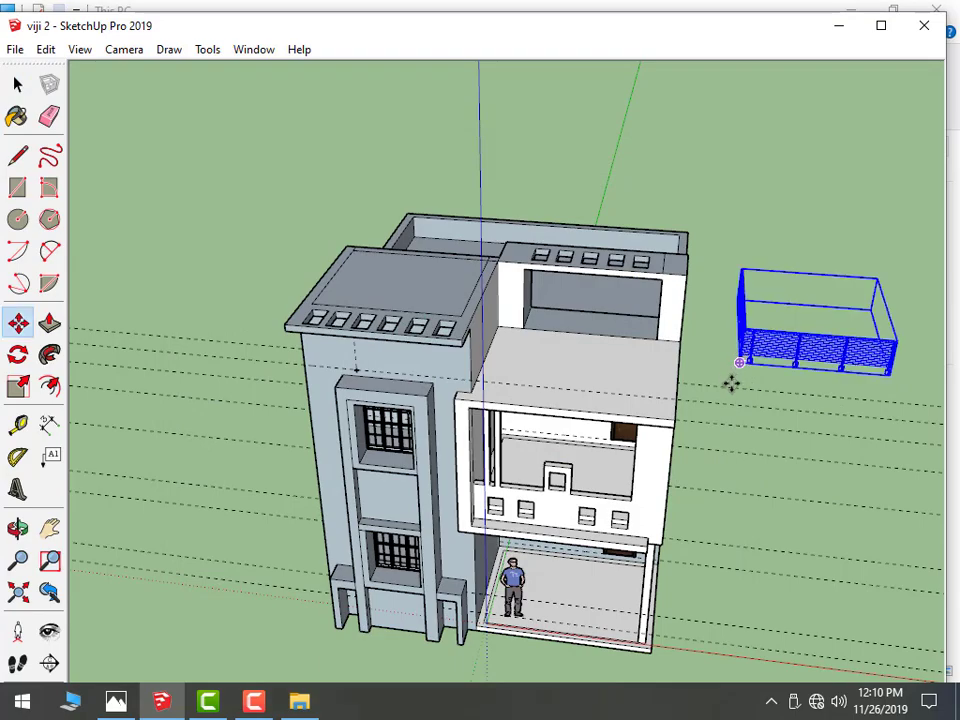
Orbit around the house and open the imported railing group with the Select tool
mouse_move(732, 384)
middle_mouse_down()
mouse_move(946, 418)
mouse_move(836, 433)
middle_mouse_up()
scroll(830, 436, "up", 5)
scroll(795, 458, "up", 3)
scroll(750, 457, "up", 2)
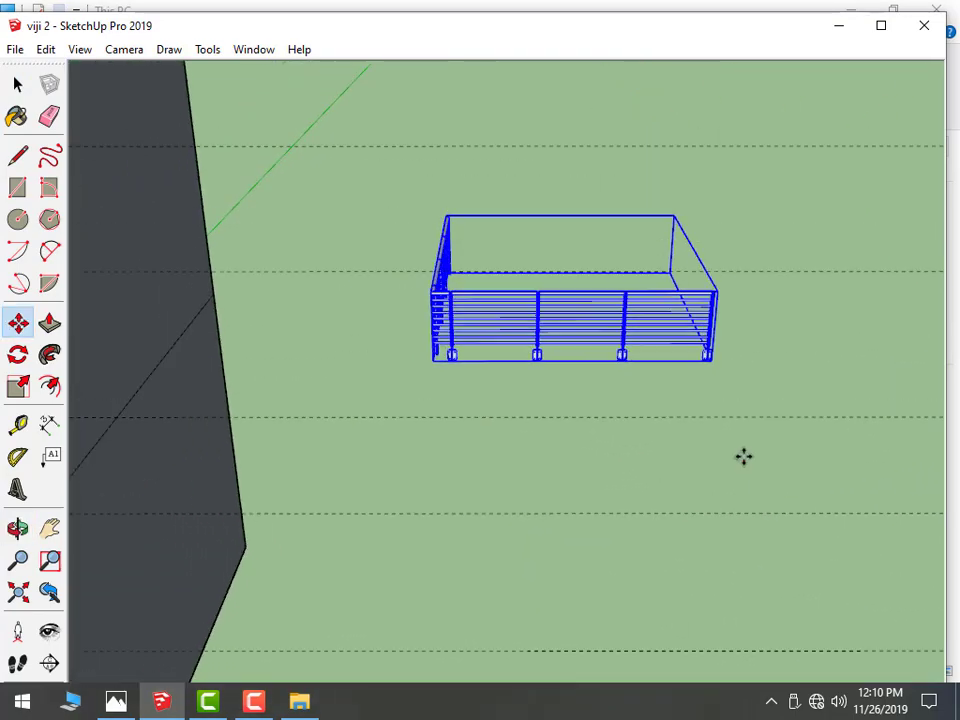
scroll(560, 353, "up", 2)
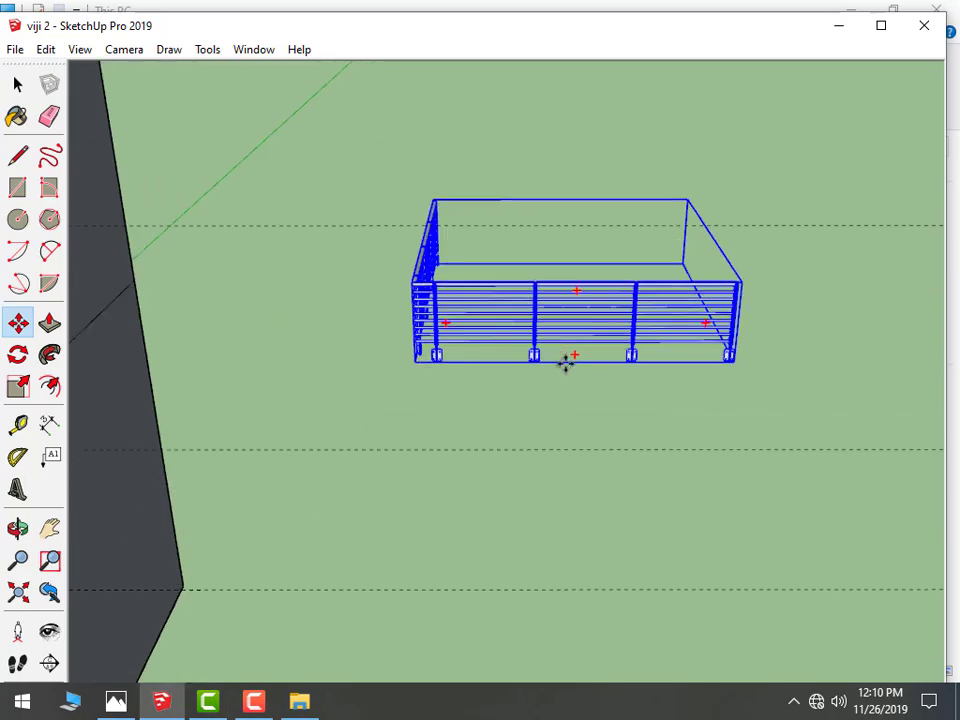
mouse_move(651, 390)
middle_mouse_down()
mouse_move(654, 229)
mouse_move(626, 396)
mouse_move(579, 409)
middle_mouse_up()
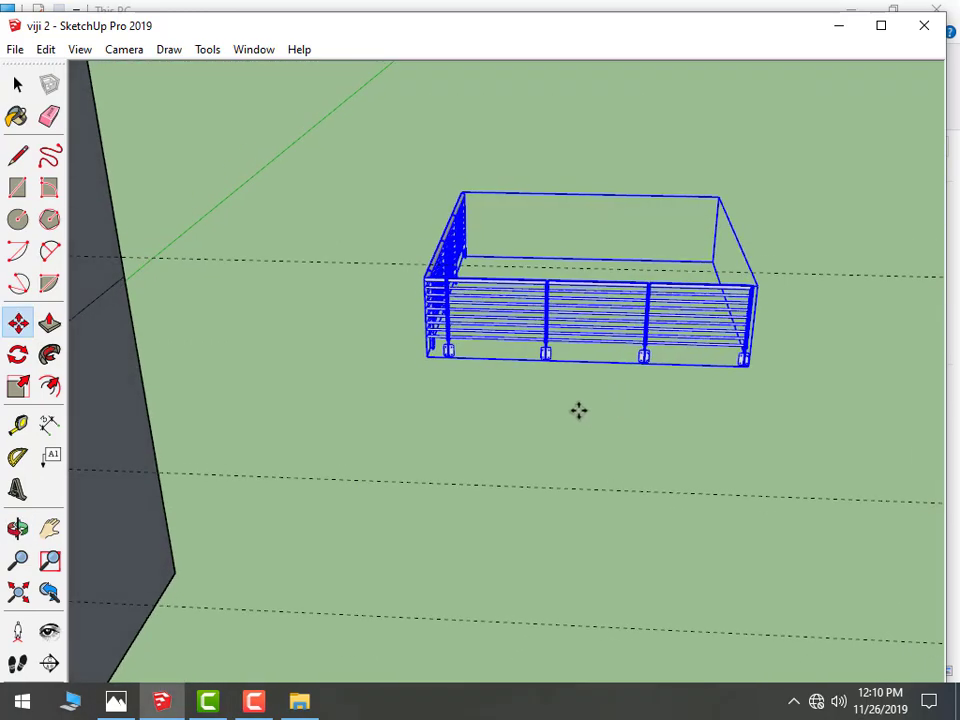
scroll(501, 427, "down", 2)
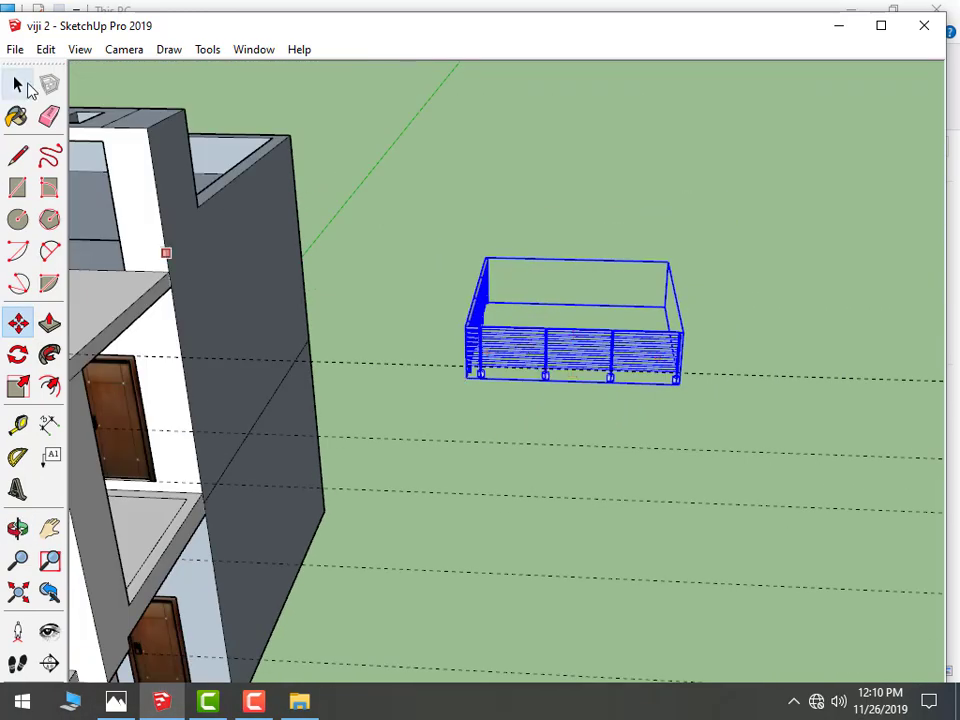
left_click(18, 86)
double_click(607, 372)
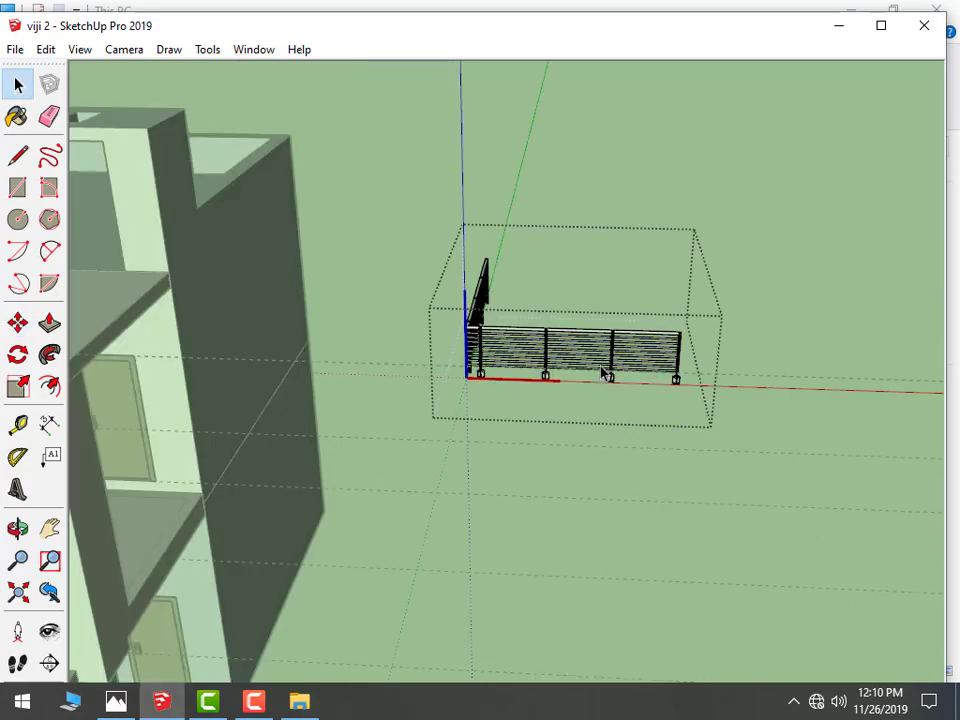
Select the railing pieces, then open the inner fence group and select its base frame
mouse_move(605, 374)
middle_mouse_down()
mouse_move(469, 398)
mouse_move(655, 289)
mouse_move(500, 390)
middle_mouse_up()
scroll(469, 398, "up", 2)
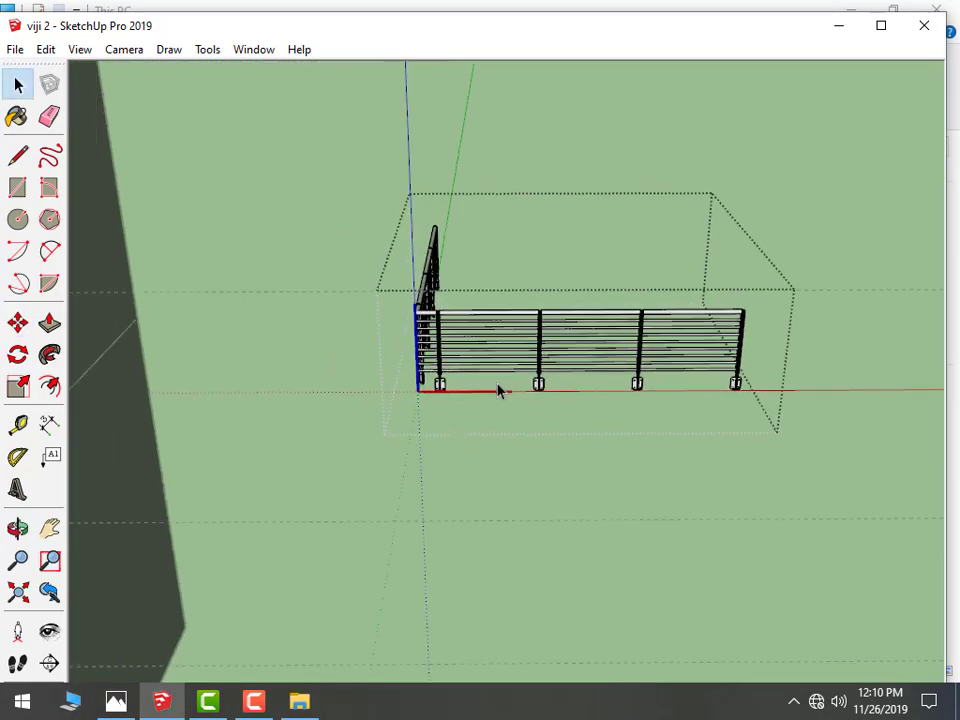
scroll(490, 440, "down", 3)
mouse_move(480, 482)
middle_mouse_down()
mouse_move(444, 493)
mouse_move(561, 350)
middle_mouse_up()
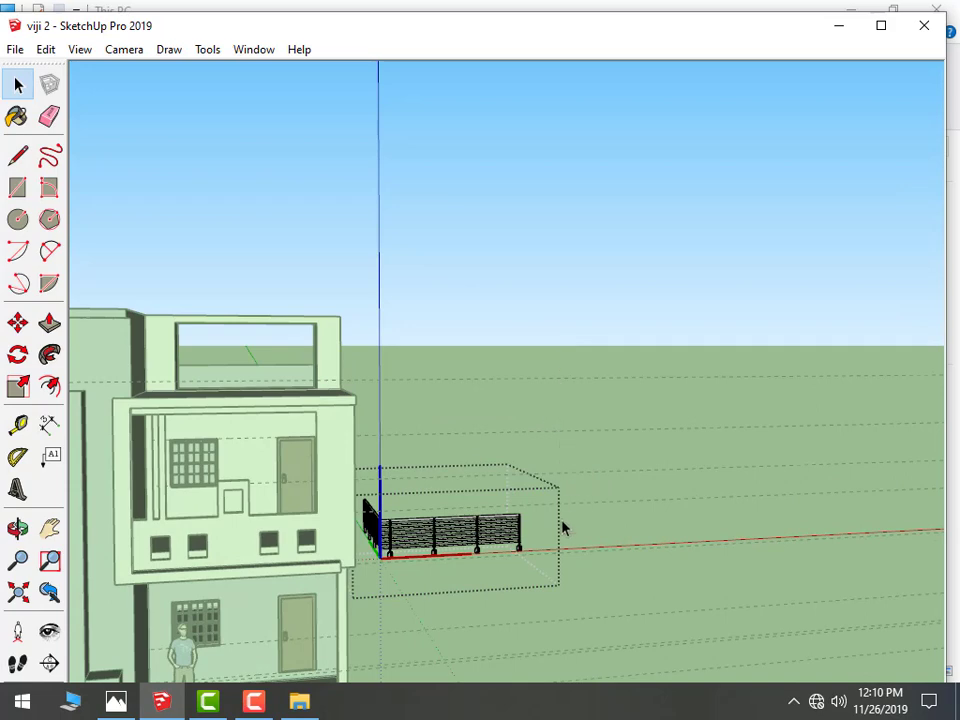
mouse_move(563, 528)
middle_mouse_down()
mouse_move(572, 549)
mouse_move(450, 574)
middle_mouse_up()
scroll(450, 574, "up", 2)
scroll(521, 494, "up", 1)
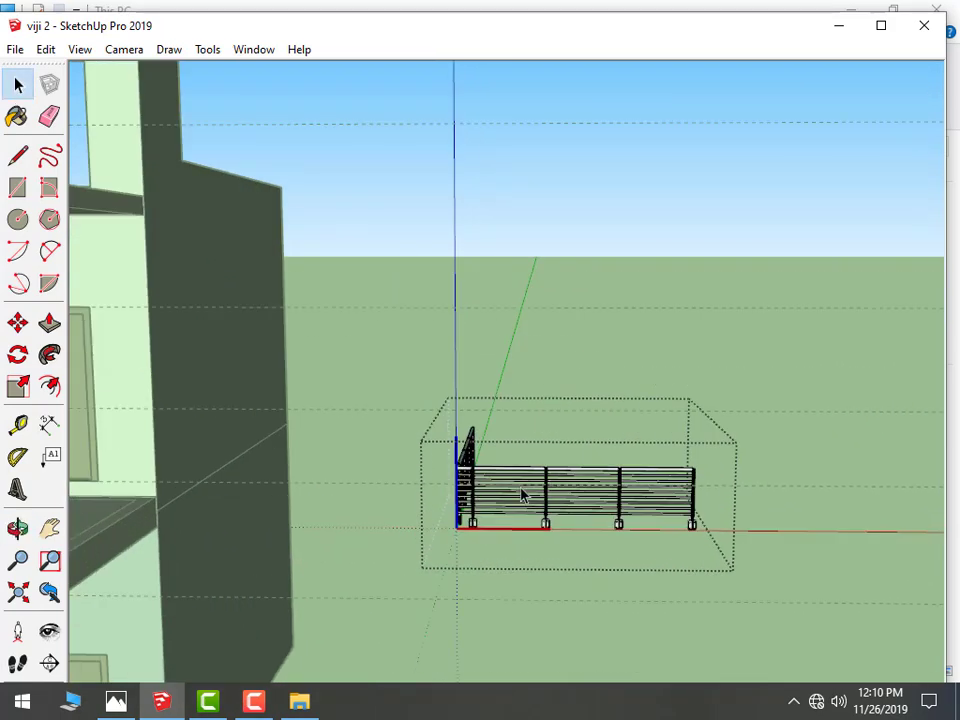
scroll(726, 540, "up", 1)
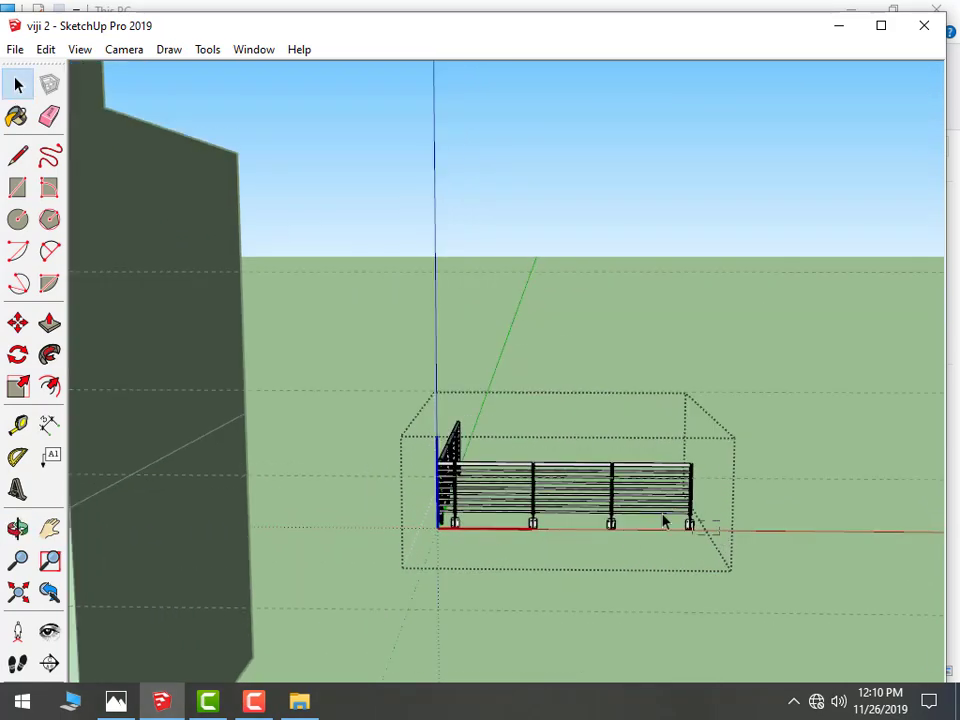
key("ctrl+a")
middle_click_drag(391, 519, 625, 565)
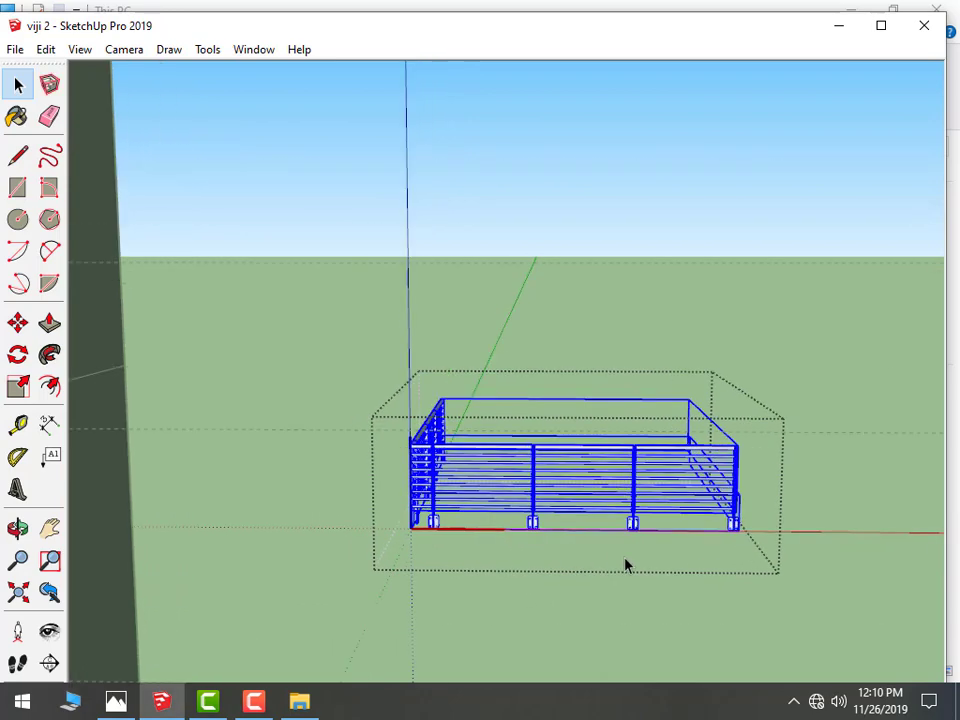
left_click(525, 525)
left_click(531, 529)
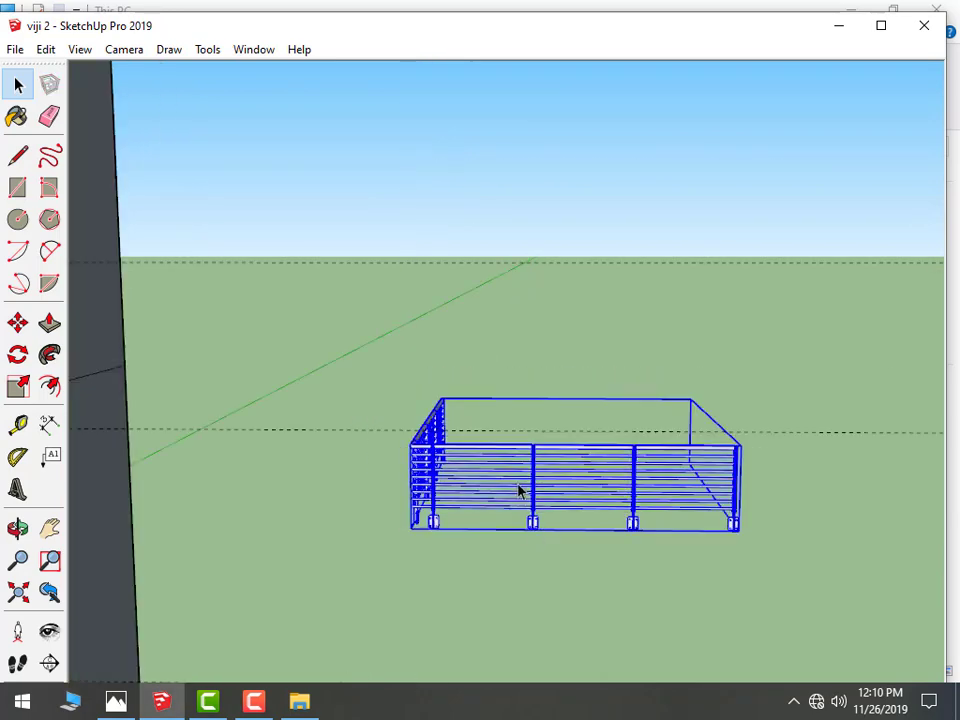
double_click(519, 490)
left_click(531, 537)
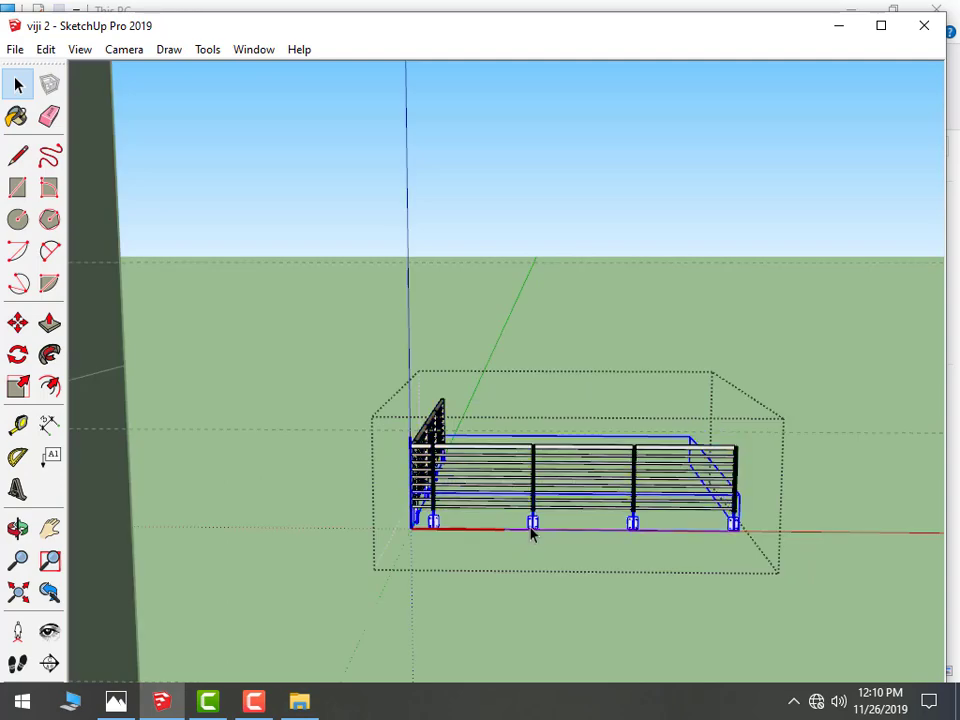
Orbit and zoom to an overhead view of the fence beside the house
left_click(422, 522)
middle_click_drag(422, 522, 544, 514)
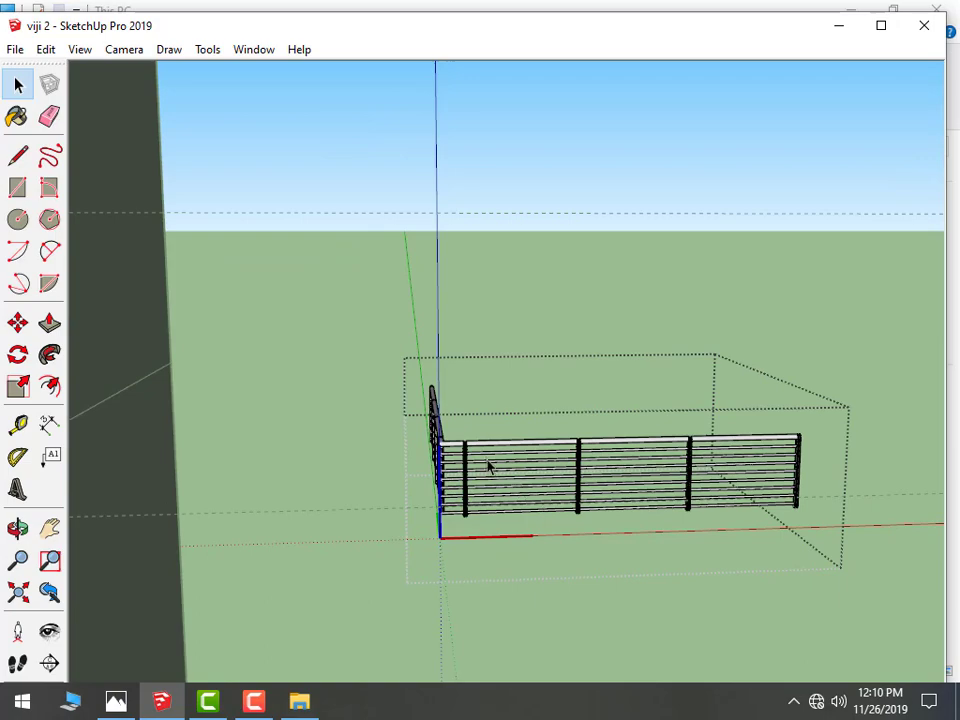
scroll(617, 525, "down", 2)
scroll(598, 537, "down", 2)
scroll(600, 546, "down", 2)
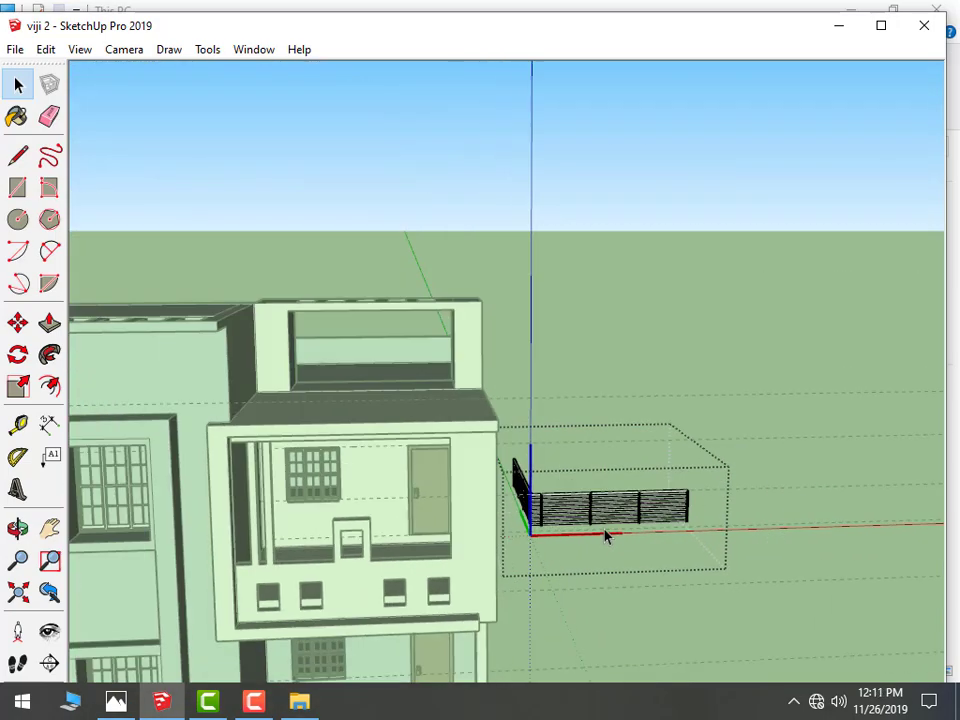
scroll(604, 536, "down", 2)
scroll(612, 525, "up", 2)
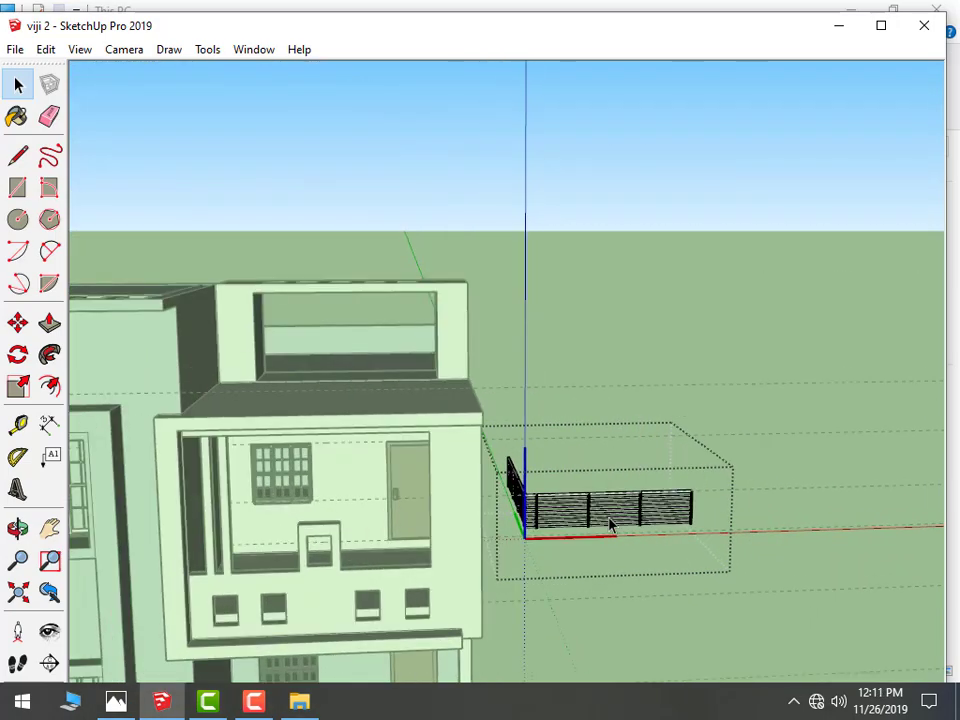
scroll(612, 525, "up", 1)
scroll(605, 522, "up", 1)
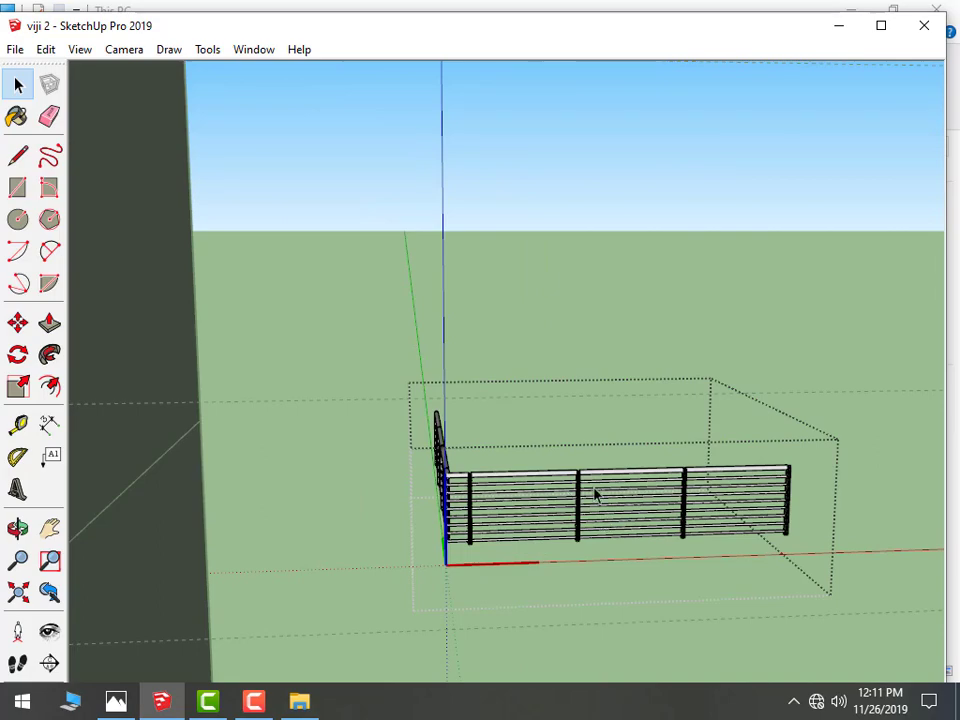
scroll(607, 512, "down", 2)
scroll(604, 515, "down", 1)
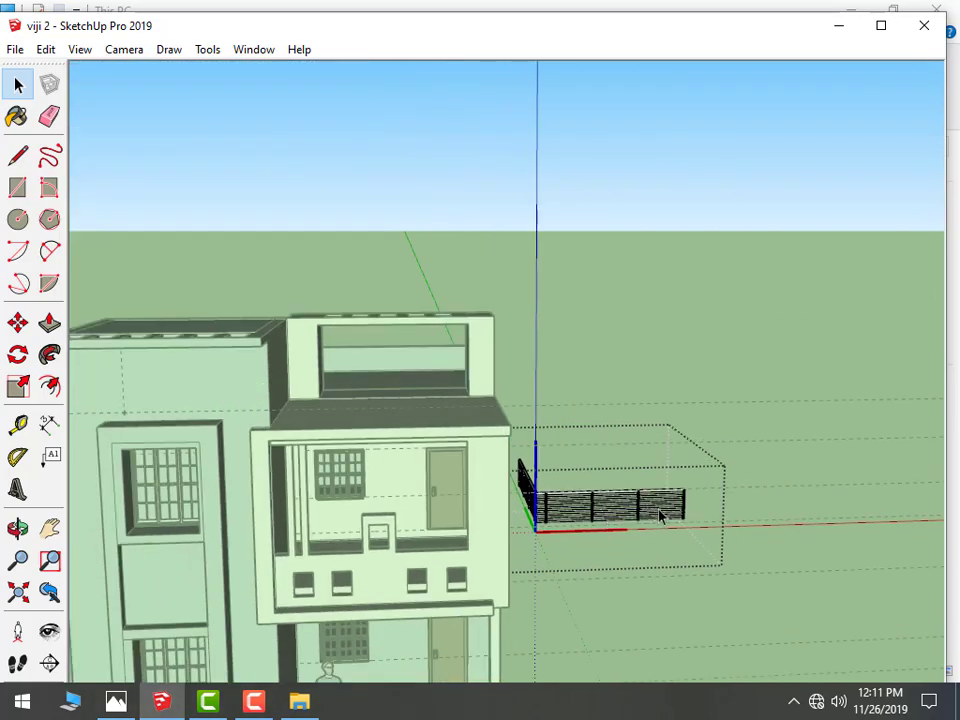
mouse_move(534, 499)
middle_mouse_down()
mouse_move(504, 536)
mouse_move(600, 499)
mouse_move(700, 485)
mouse_move(748, 524)
mouse_move(902, 521)
mouse_move(778, 523)
mouse_move(857, 643)
mouse_move(830, 620)
mouse_move(806, 534)
mouse_move(843, 540)
mouse_move(874, 660)
mouse_move(842, 621)
mouse_move(796, 502)
middle_mouse_up()
Enter the fence group and delete its three side panels
scroll(658, 427, "up", 3)
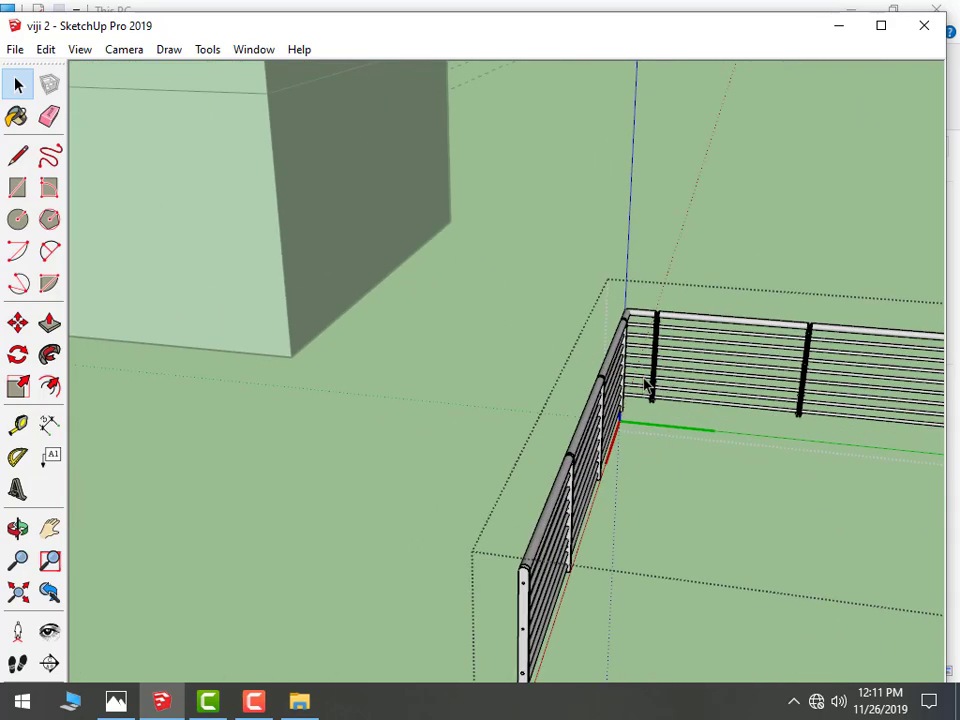
left_click(646, 386)
double_click(650, 390)
left_click(652, 390)
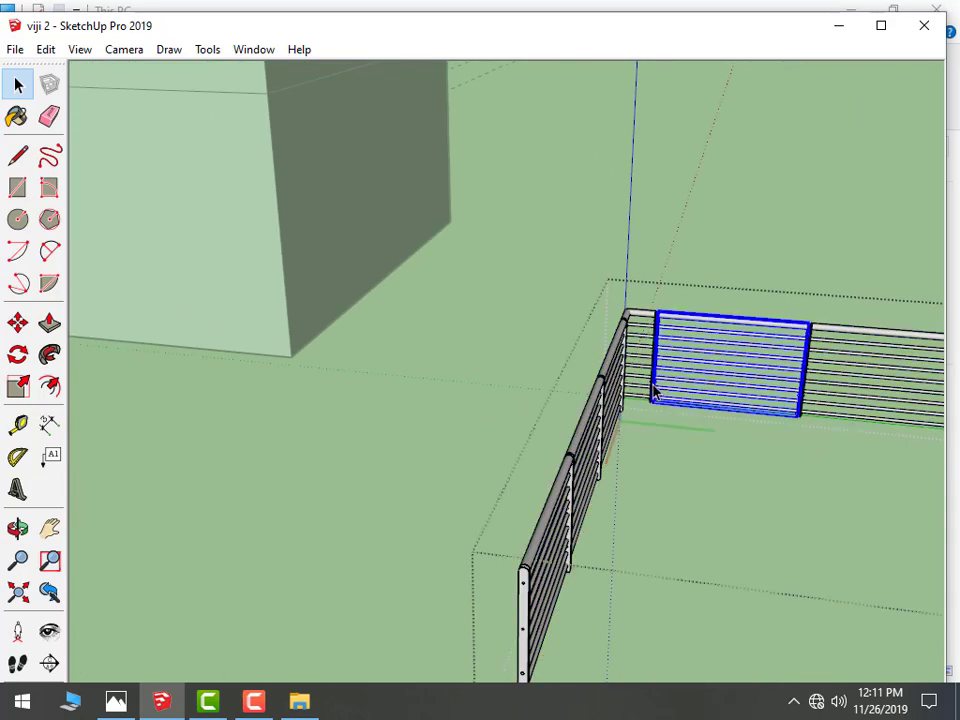
key("Delete")
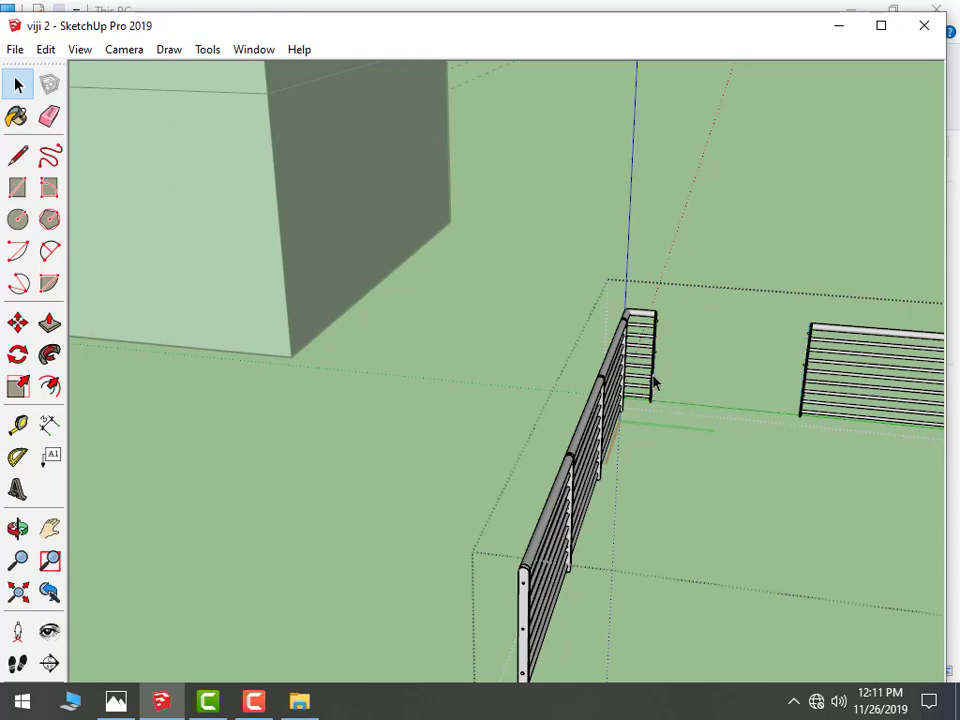
left_click(815, 381)
key("Delete")
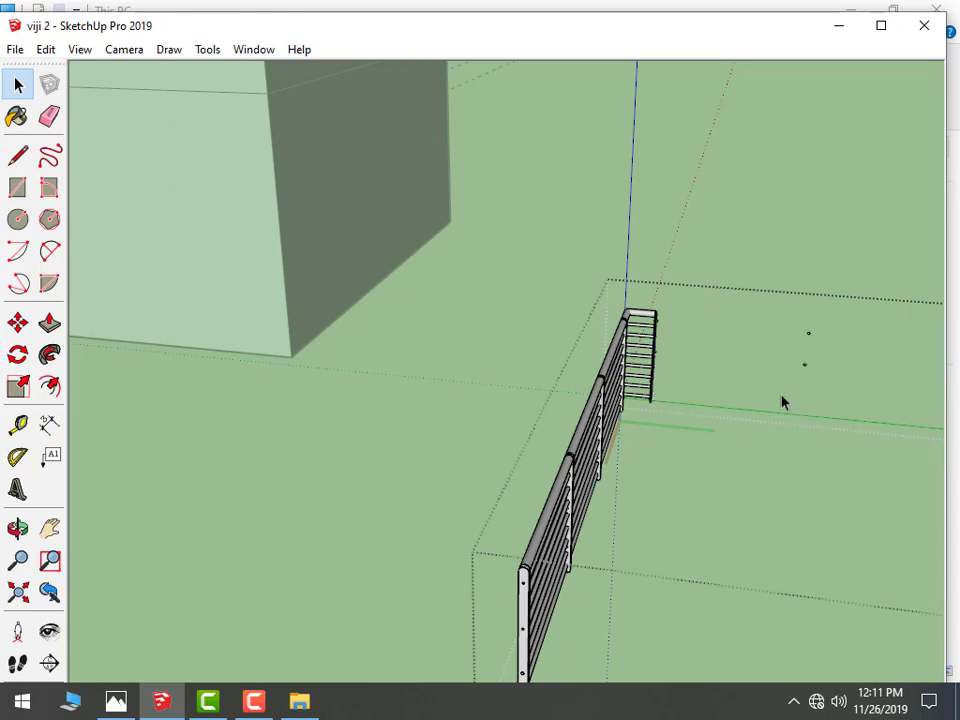
key("Delete")
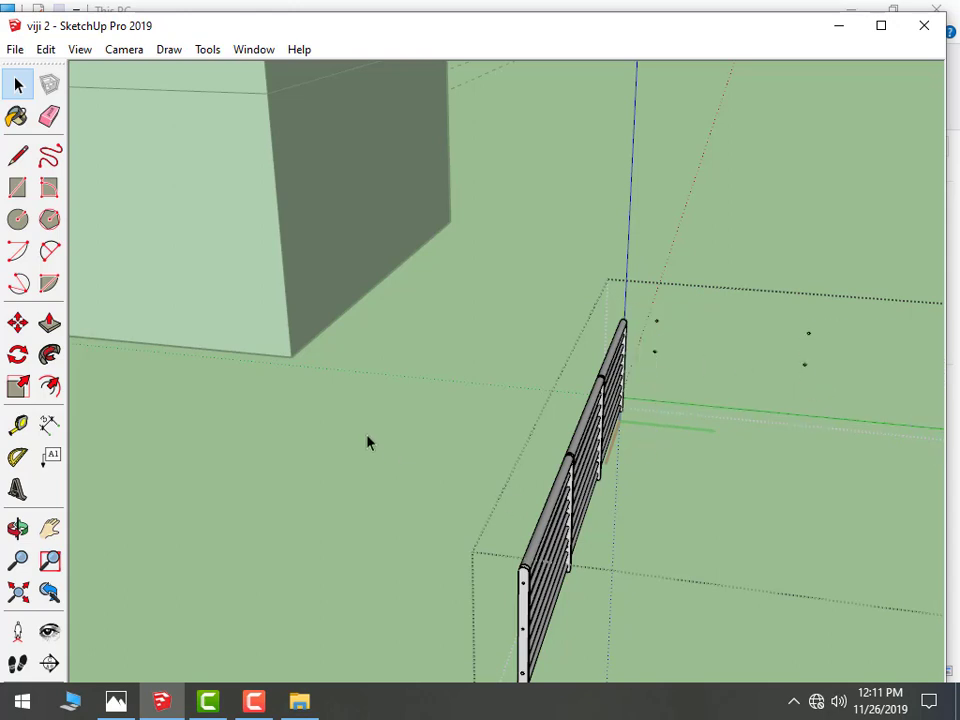
Orbit along the fence and select the leftover end posts
middle_click_drag(367, 442, 857, 262)
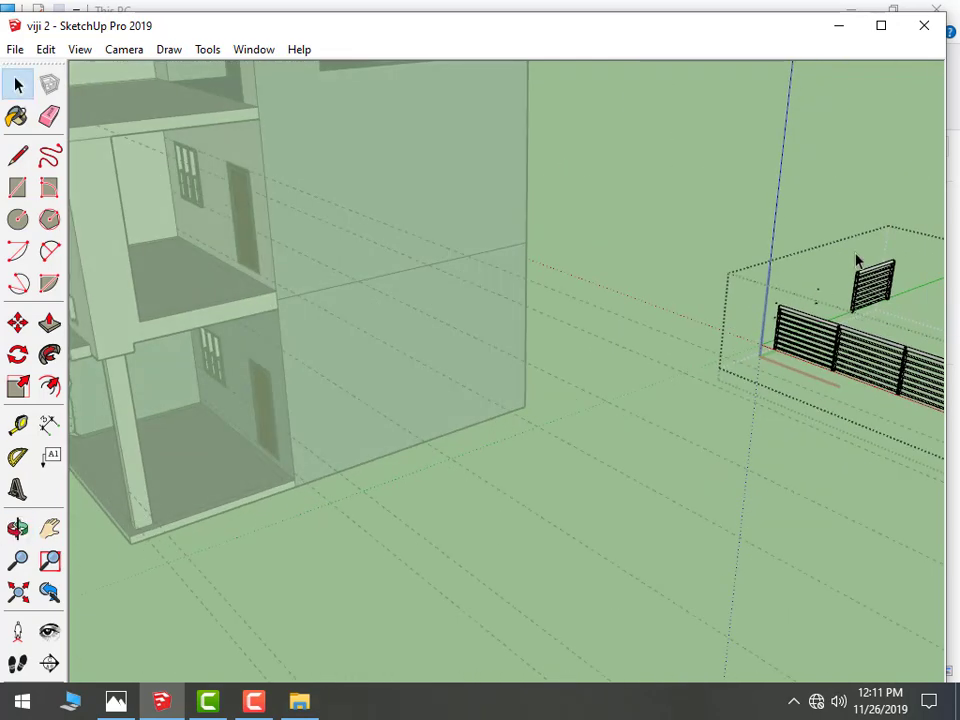
scroll(825, 298, "up", 3)
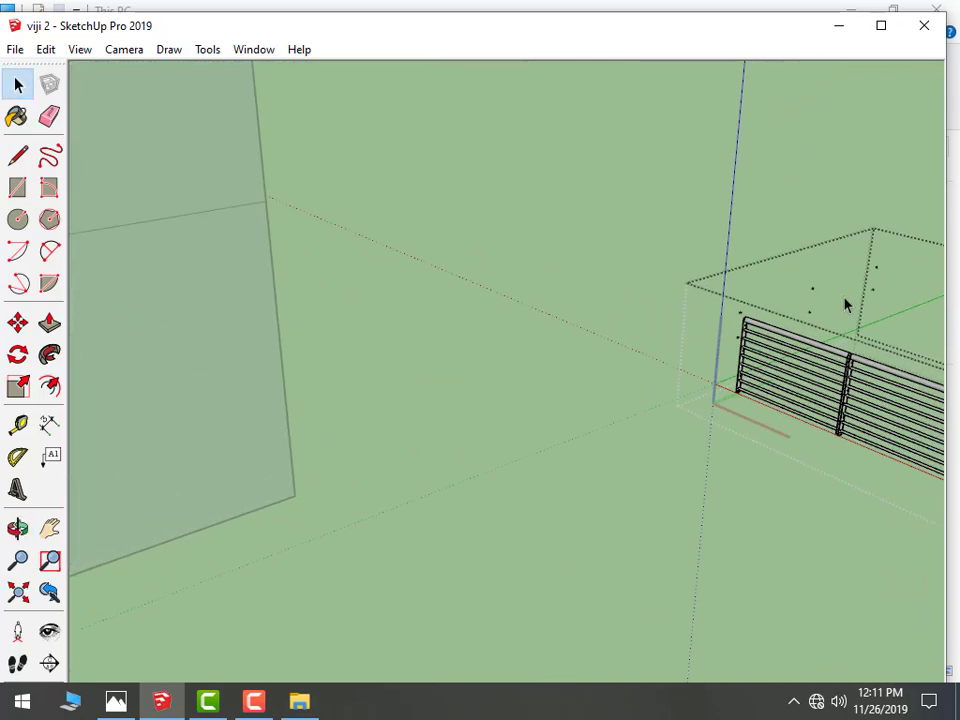
middle_click_drag(845, 305, 677, 427)
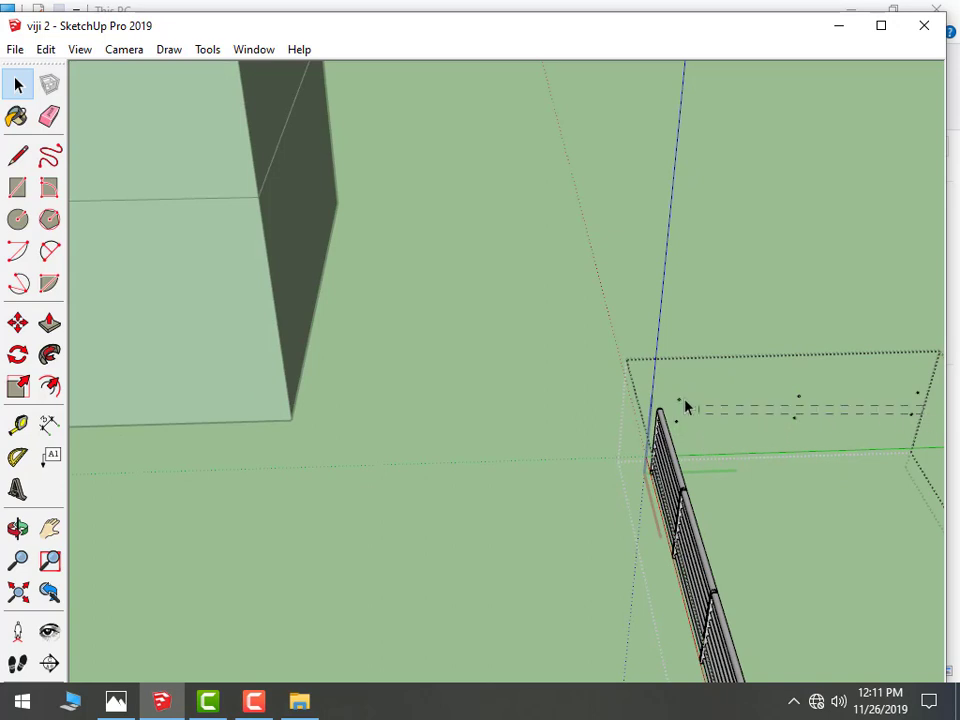
left_click_drag(686, 406, 661, 396)
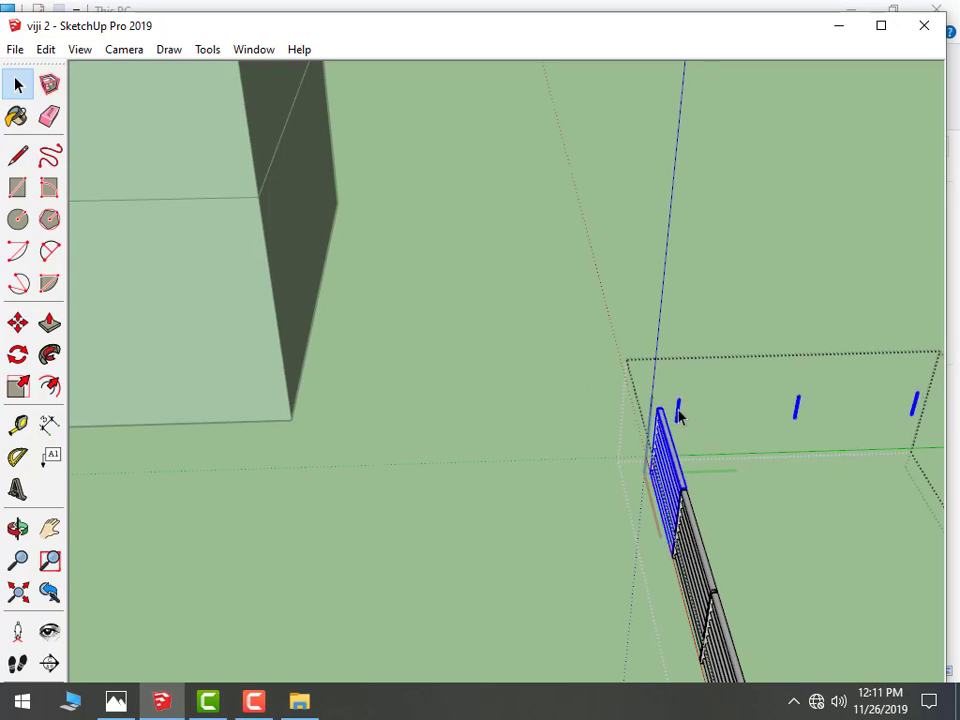
left_click(662, 453, "shift")
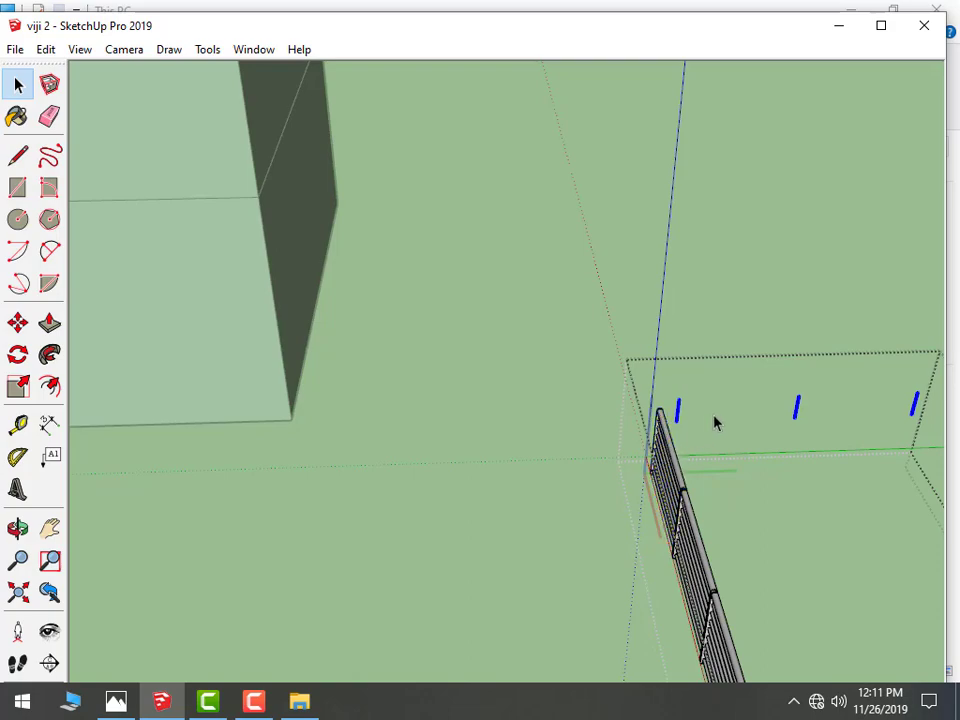
Close the fence group and select the remaining straight fence
mouse_move(716, 431)
middle_mouse_down()
mouse_move(478, 459)
mouse_move(705, 468)
mouse_move(821, 426)
mouse_move(664, 446)
mouse_move(671, 514)
middle_mouse_up()
left_click(672, 518)
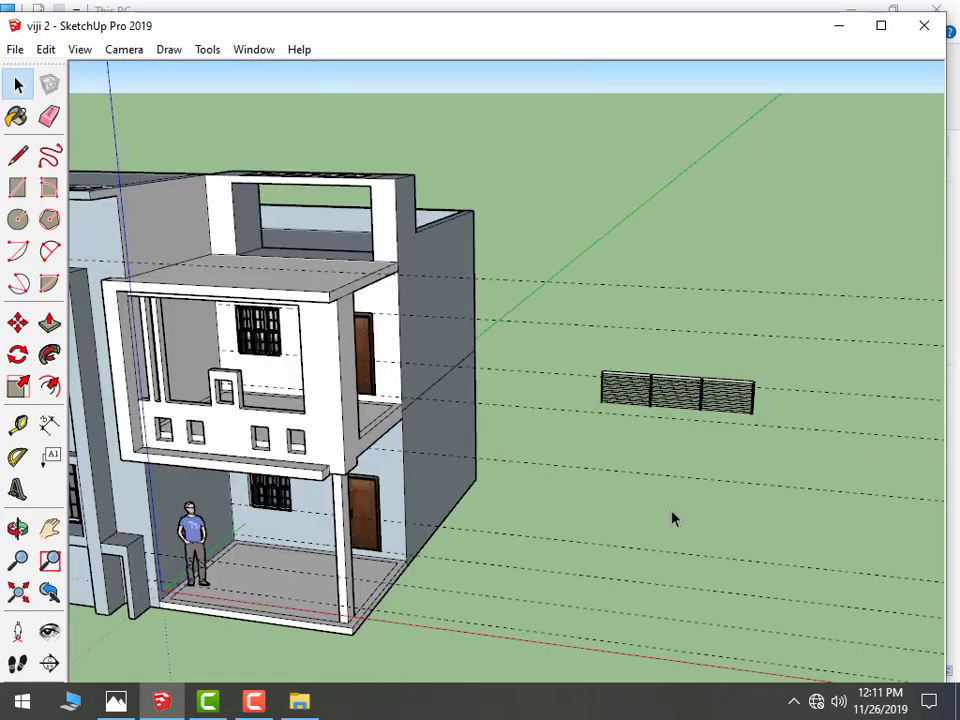
scroll(681, 420, "down", 2)
scroll(648, 416, "up", 1)
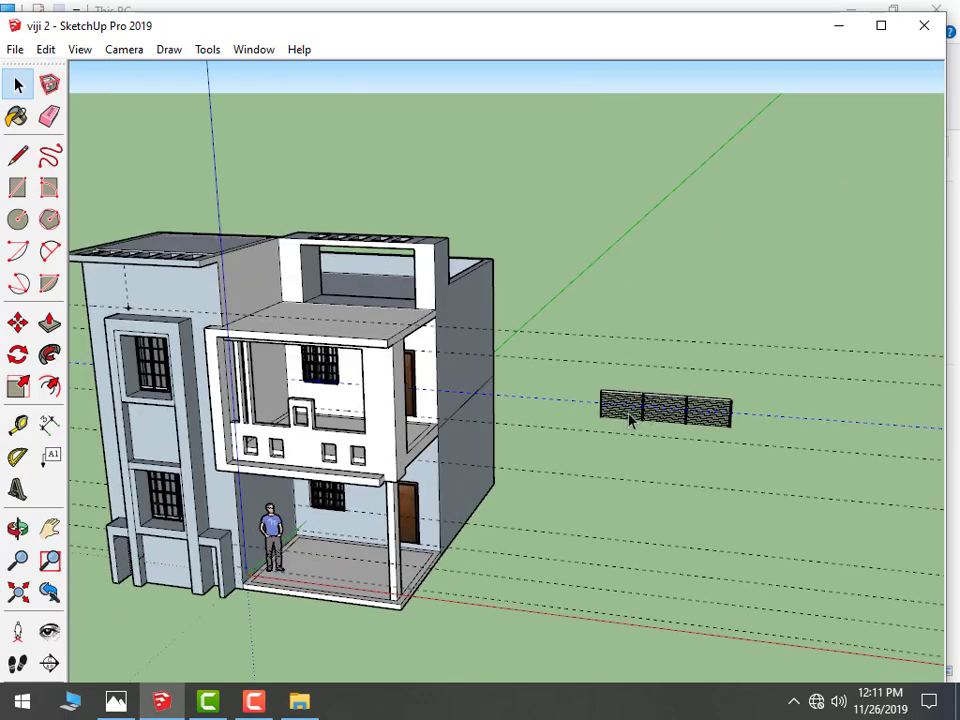
scroll(630, 421, "up", 2)
scroll(628, 422, "up", 2)
left_click(578, 403)
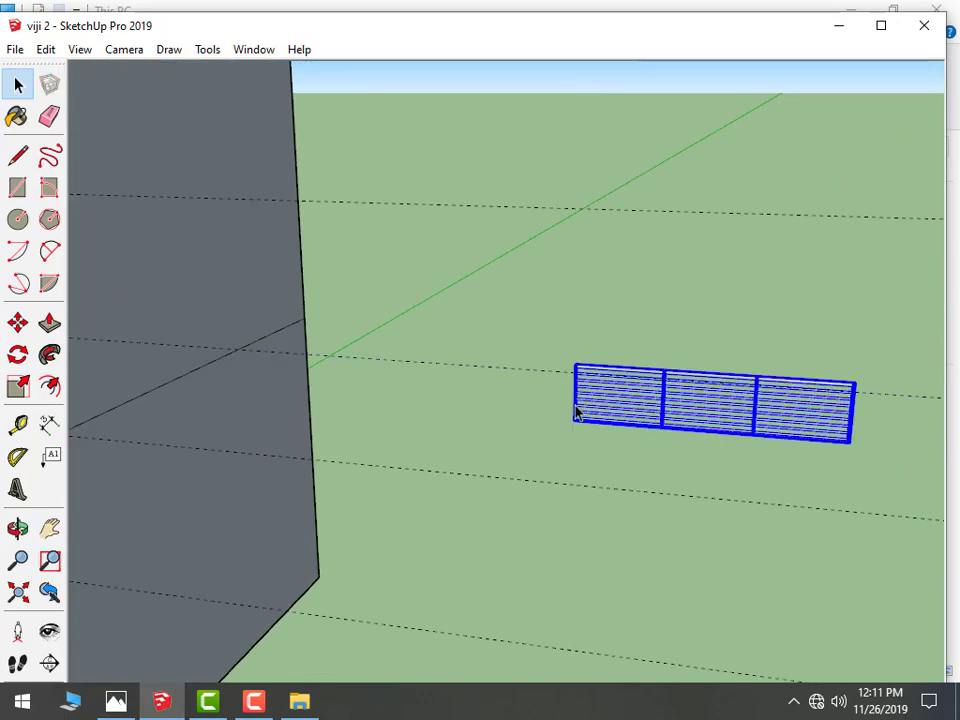
Move the fence up onto the top-floor terrace
left_click(17, 322)
scroll(463, 422, "down", 2)
middle_click_drag(463, 422, 587, 418)
scroll(590, 420, "down", 2)
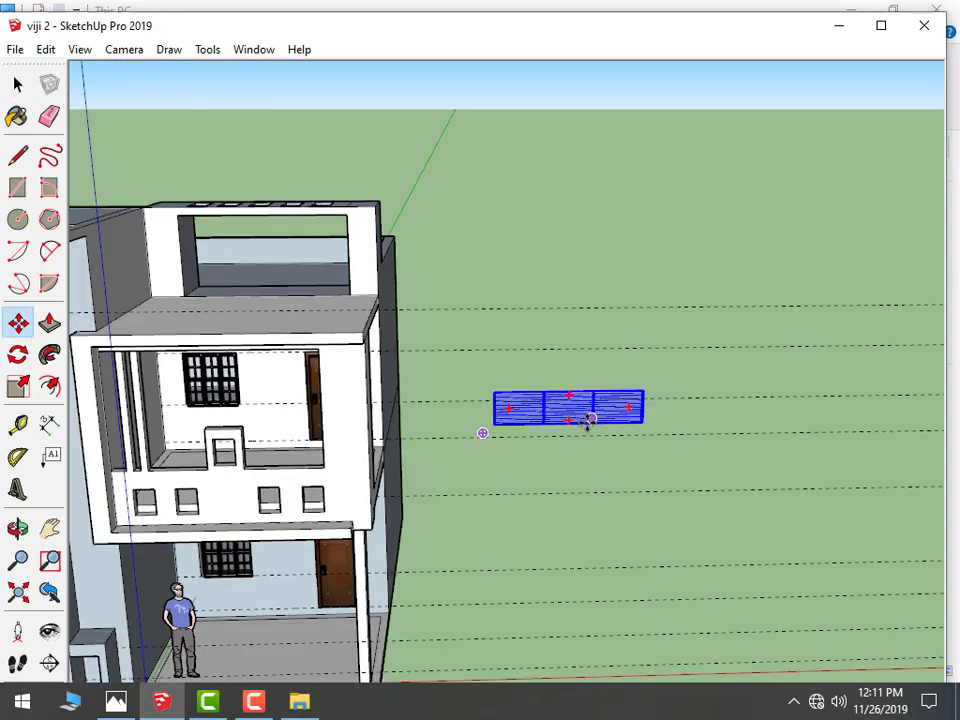
left_click(496, 419)
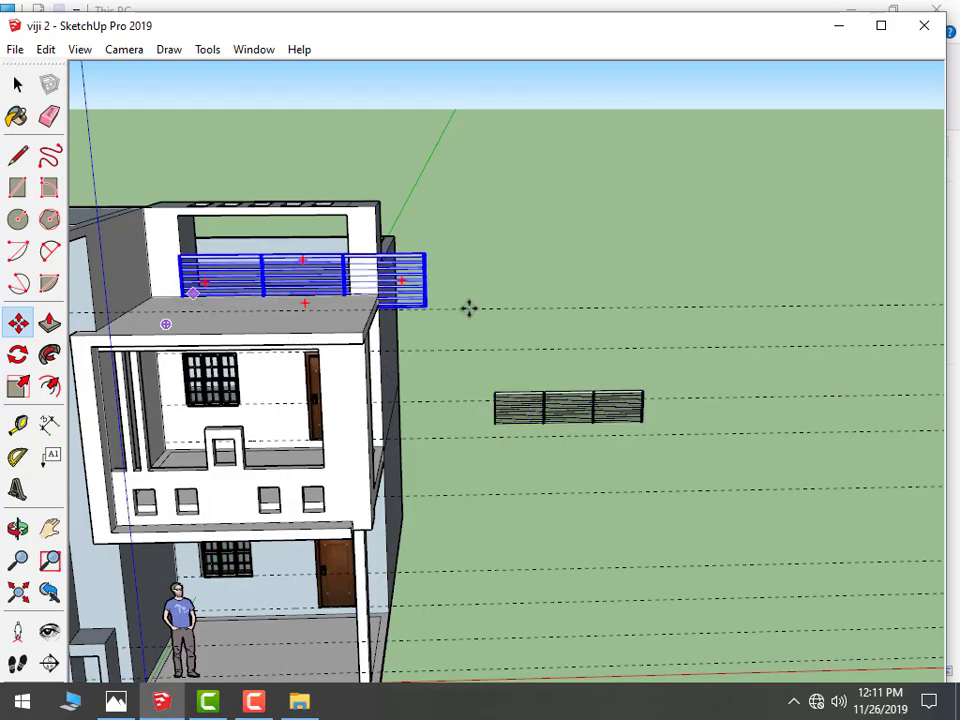
mouse_move(528, 318)
middle_mouse_down()
mouse_move(579, 373)
mouse_move(613, 381)
mouse_move(171, 448)
mouse_move(287, 418)
middle_mouse_up()
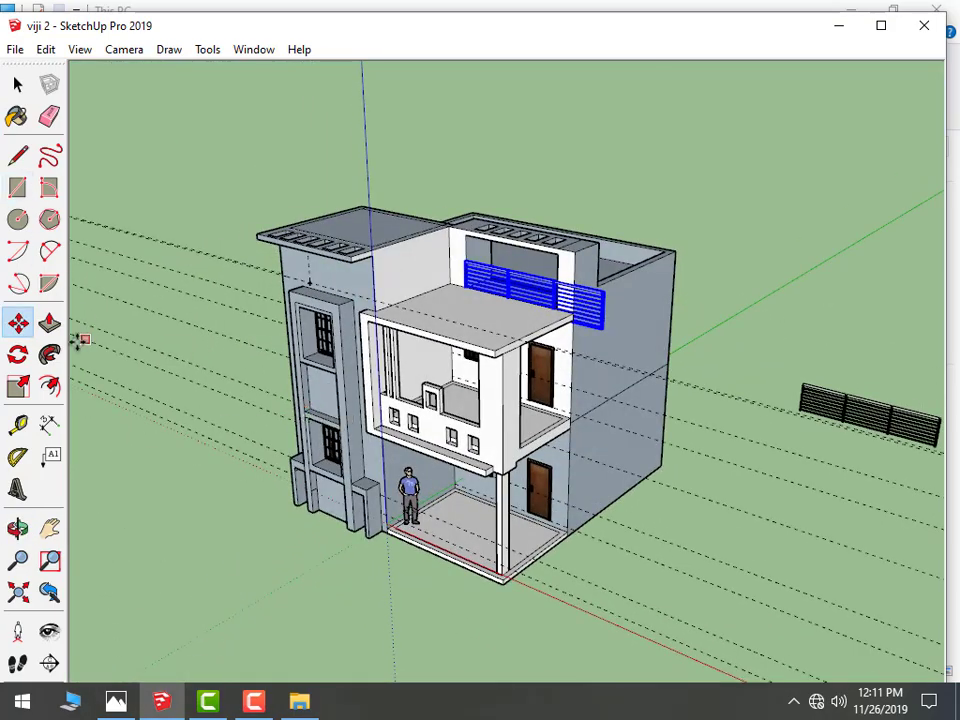
Scale the fence down to the terrace width
key("s")
middle_click_drag(253, 392, 514, 379)
scroll(560, 300, "up", 3)
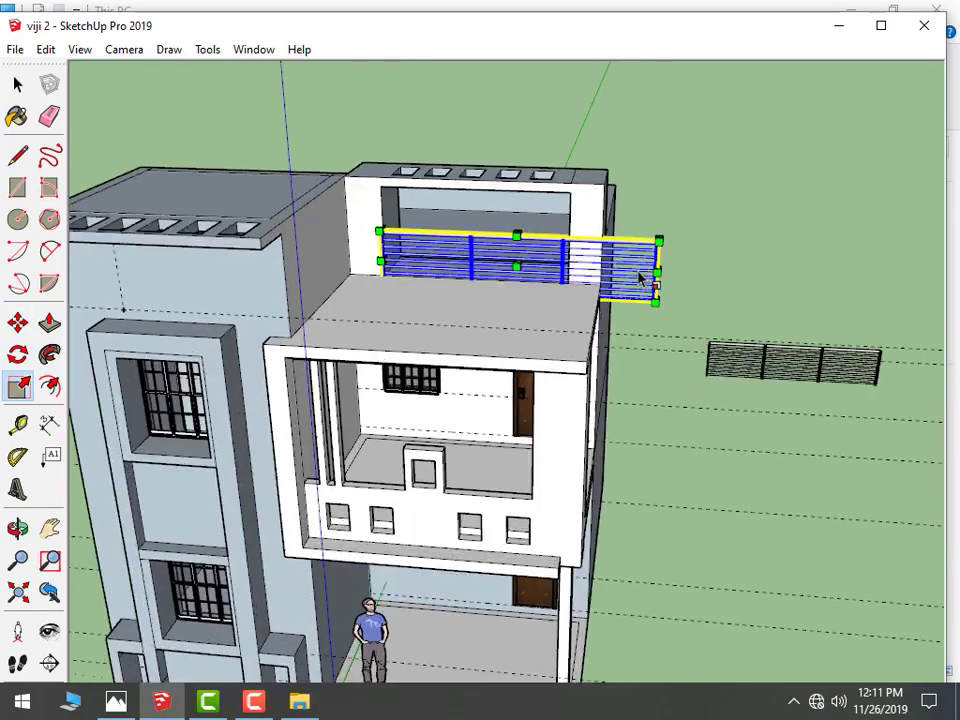
scroll(657, 283, "up", 3)
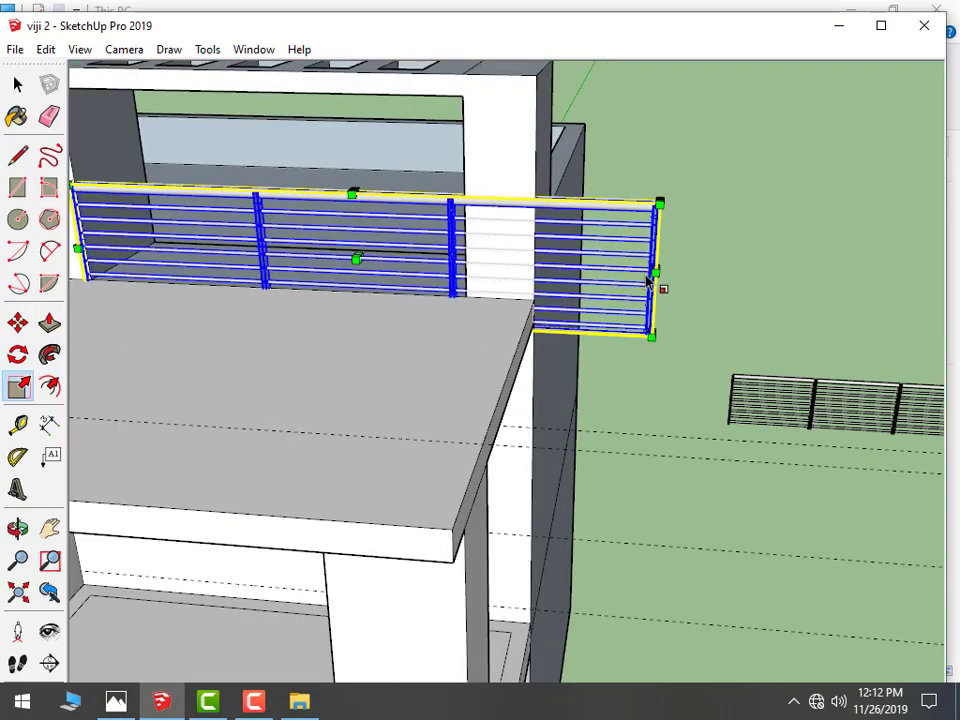
left_click_drag(660, 278, 472, 274)
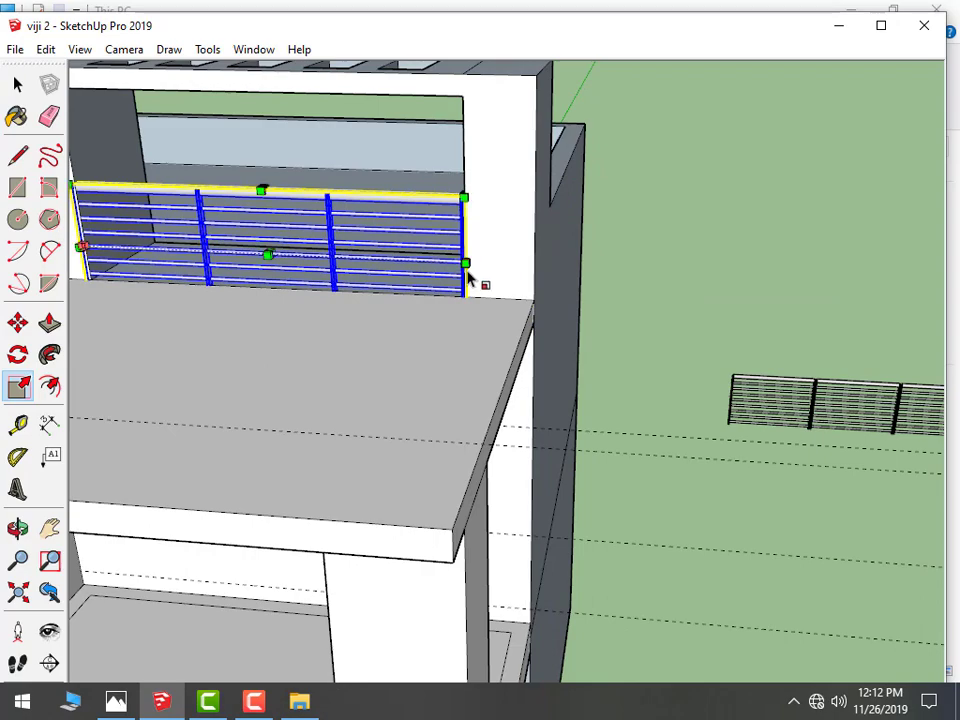
middle_click_drag(472, 274, 563, 253)
scroll(600, 300, "down", 3)
scroll(640, 328, "down", 2)
Lower the fence's height, then finish scaling and deselect it
middle_click_drag(658, 324, 508, 276)
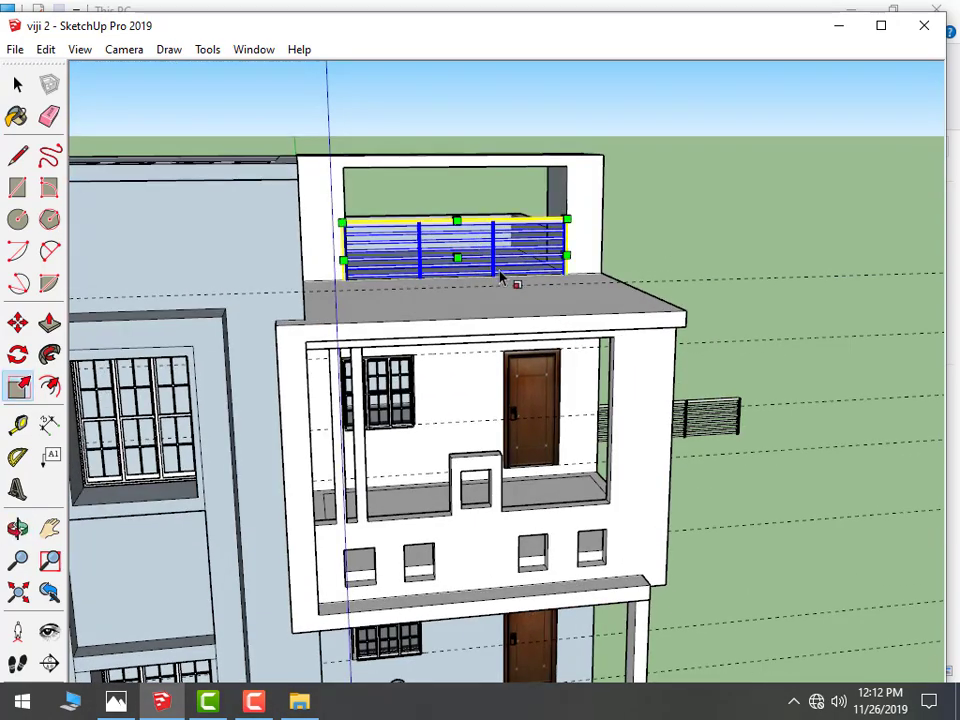
scroll(452, 190, "up", 2)
left_click_drag(456, 229, 472, 242)
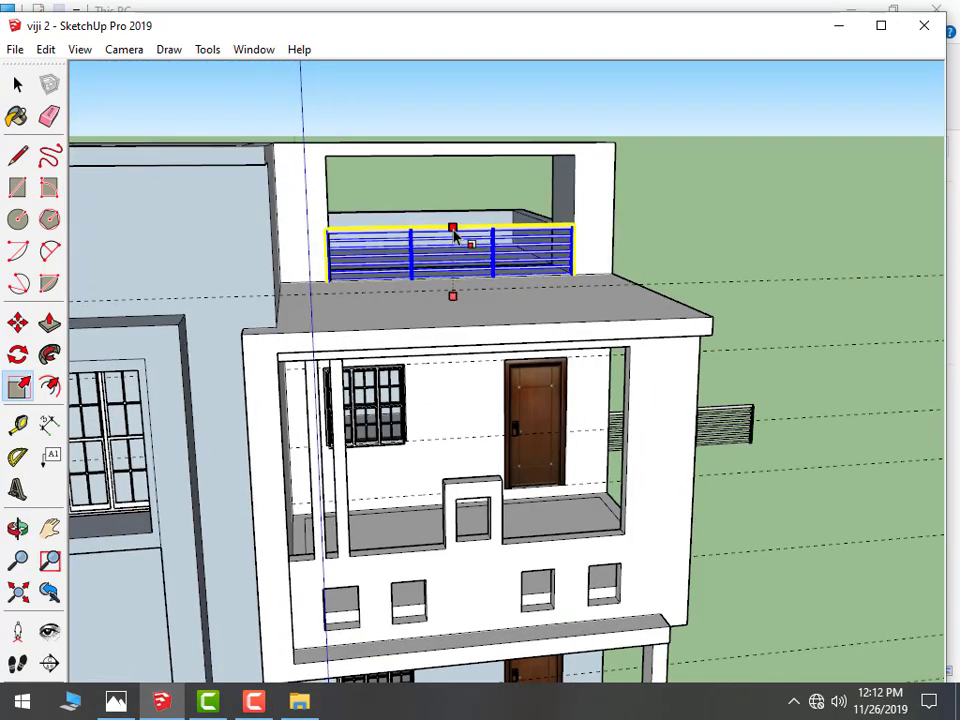
middle_click_drag(659, 272, 643, 246)
scroll(643, 246, "down", 2)
scroll(585, 275, "up", 2)
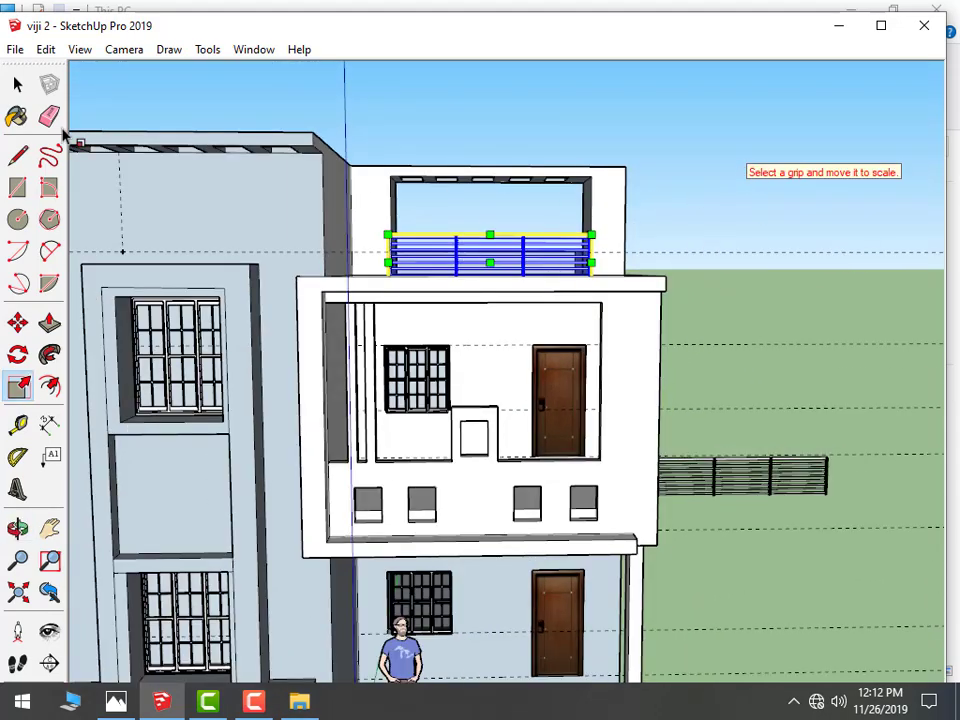
left_click(17, 85)
left_click(735, 184)
Copy the terrace railing with Move and Ctrl onto the lower front balcony
mouse_move(482, 296)
middle_mouse_down()
mouse_move(485, 325)
mouse_move(433, 240)
middle_mouse_up()
scroll(448, 229, "up", 1)
scroll(422, 225, "up", 2)
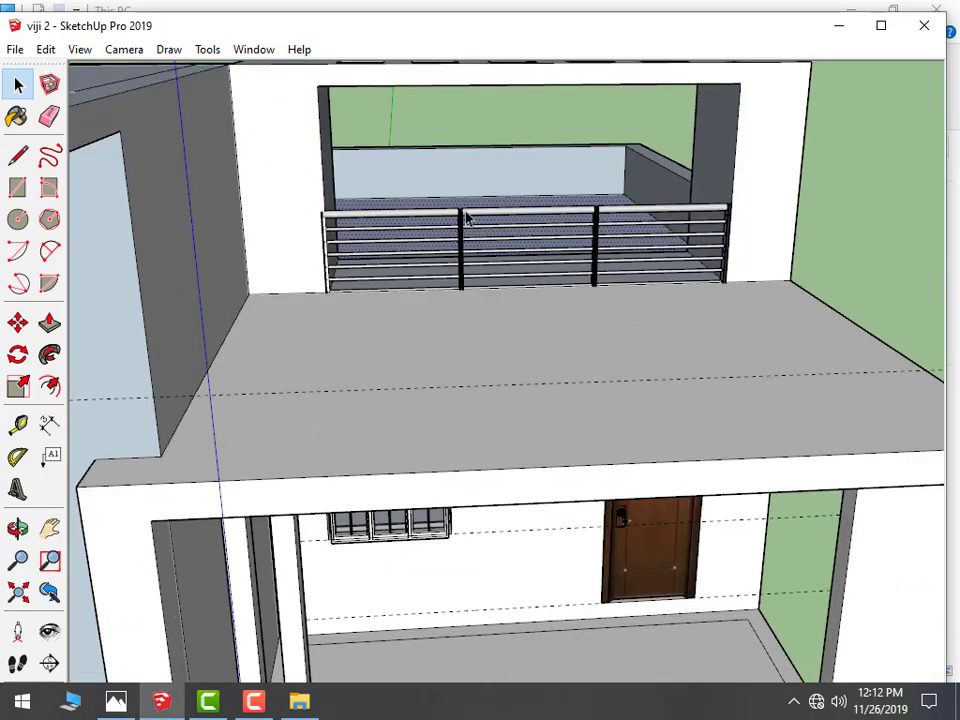
left_click(450, 250)
mouse_move(450, 250)
middle_mouse_down()
mouse_move(443, 313)
mouse_move(404, 258)
middle_mouse_up()
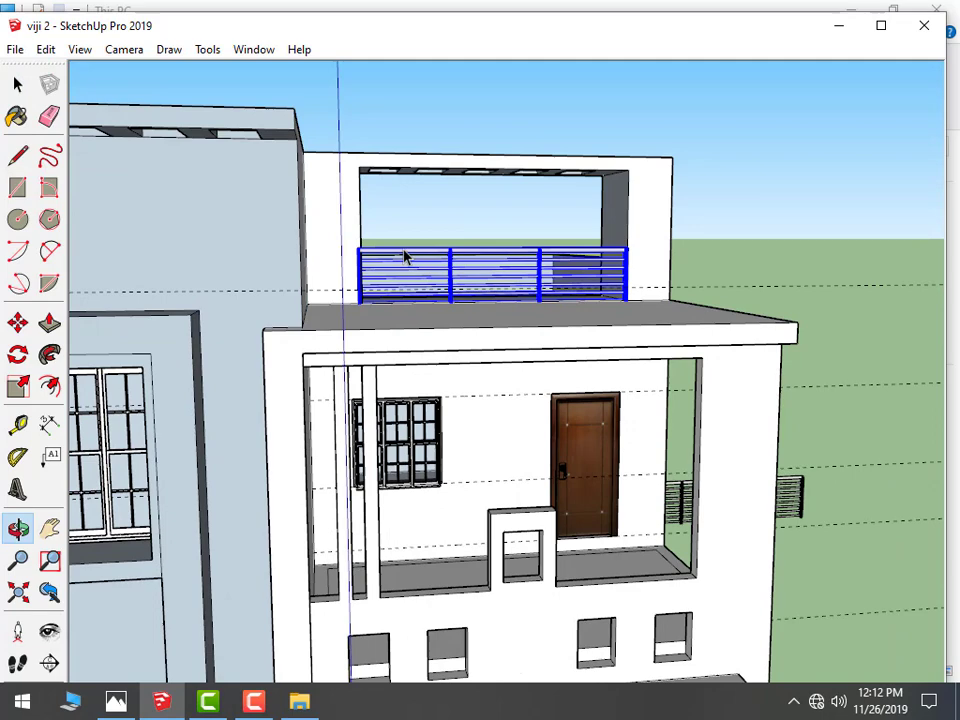
left_click(17, 322)
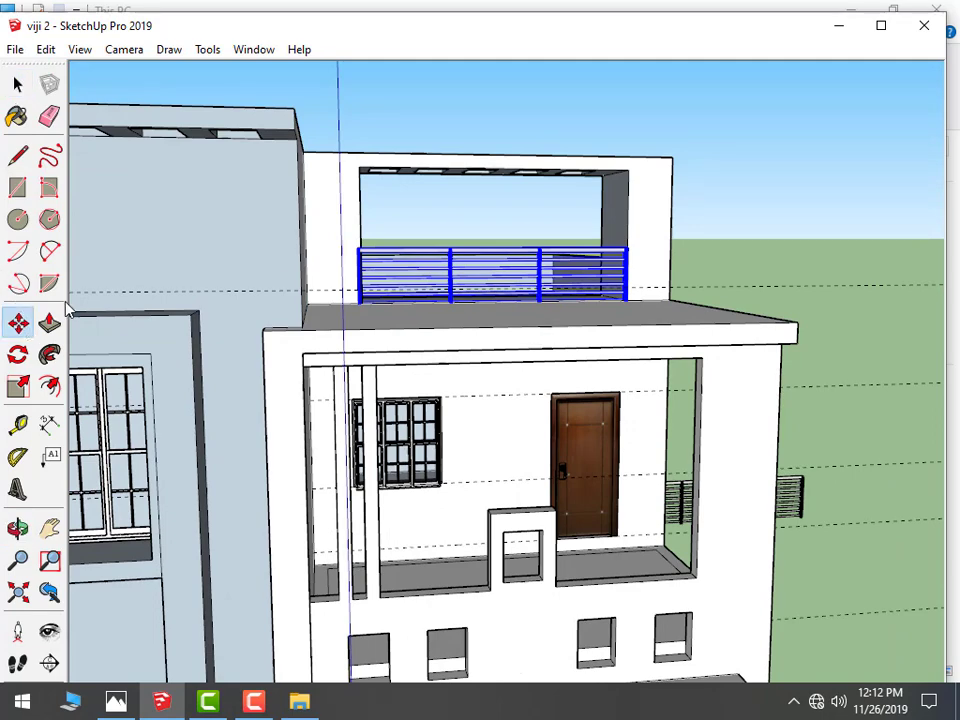
left_click(358, 310)
key("ctrl")
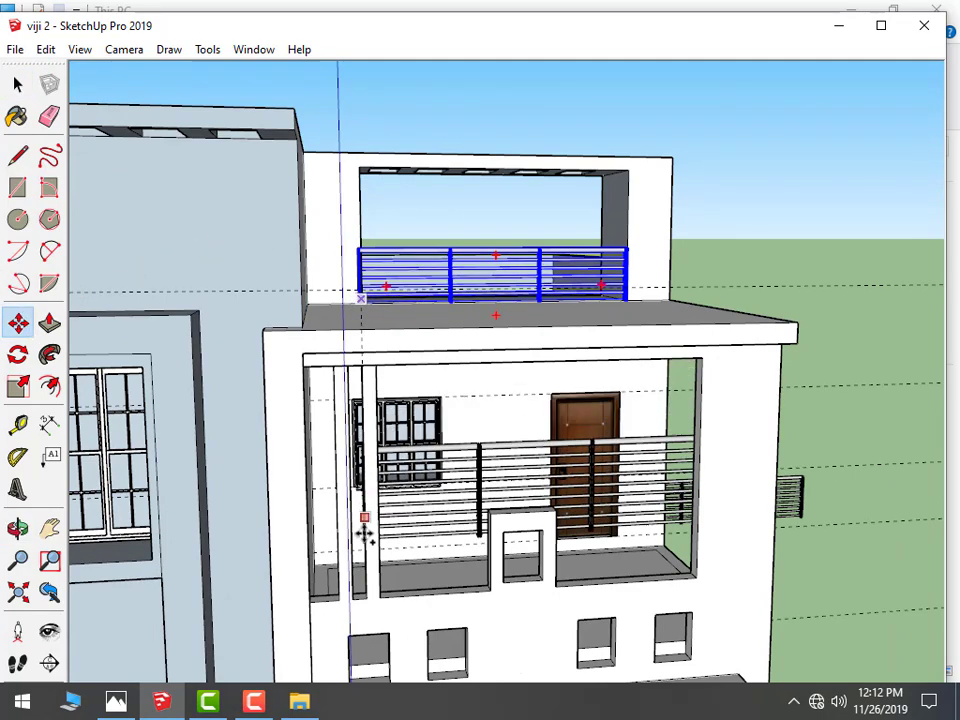
left_click(381, 593)
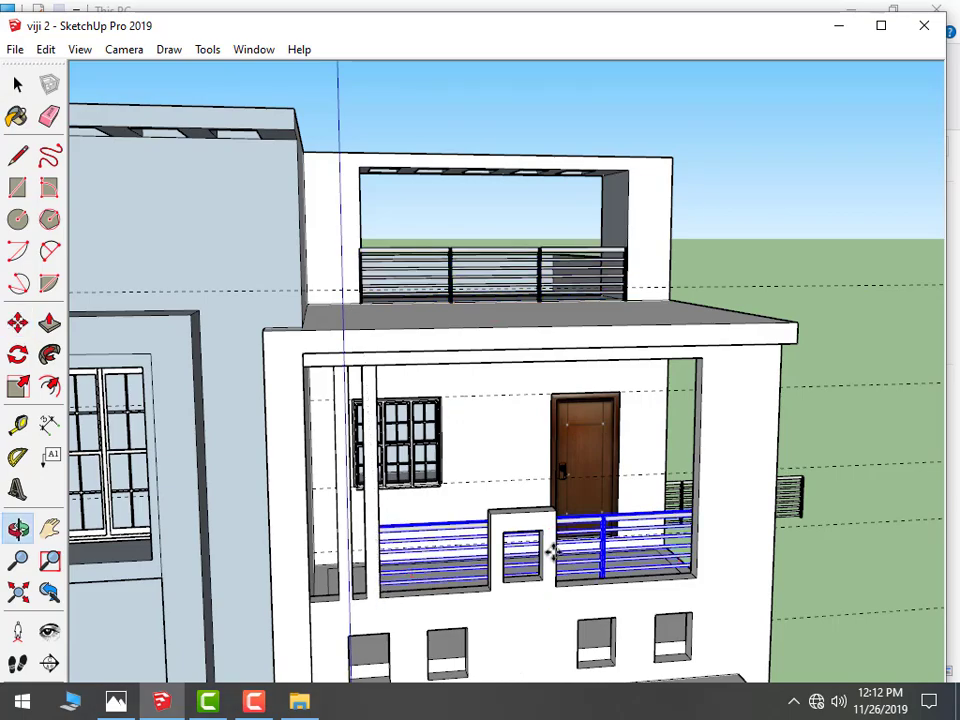
mouse_move(552, 550)
middle_mouse_down()
mouse_move(428, 561)
mouse_move(456, 599)
mouse_move(583, 556)
mouse_move(600, 418)
middle_mouse_up()
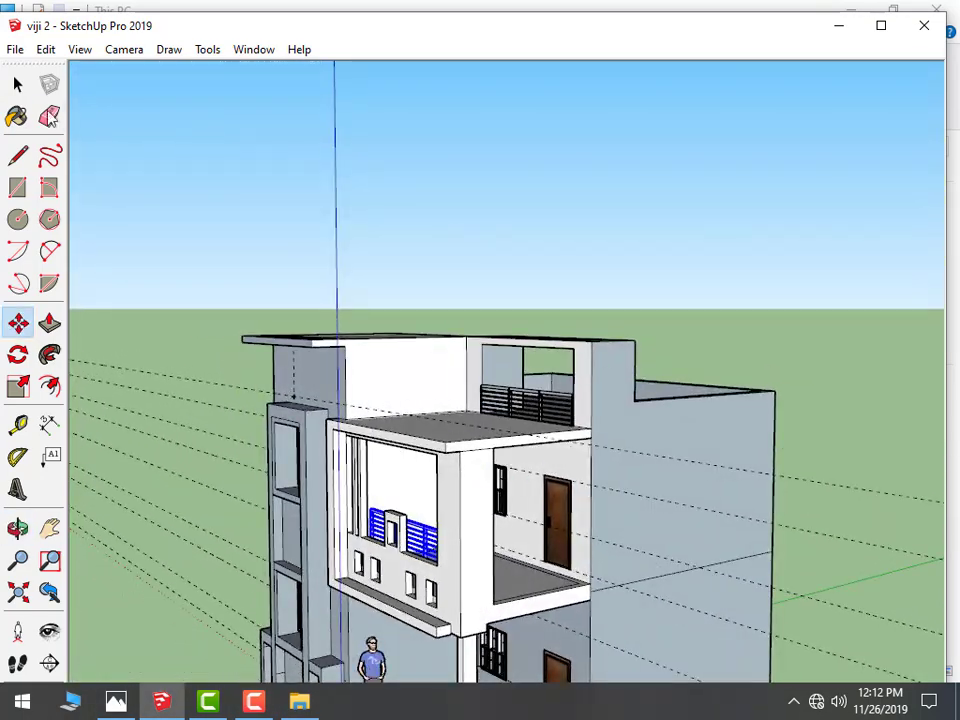
Rotate the loose railing about its end so it lies along the red axis
left_click(17, 85)
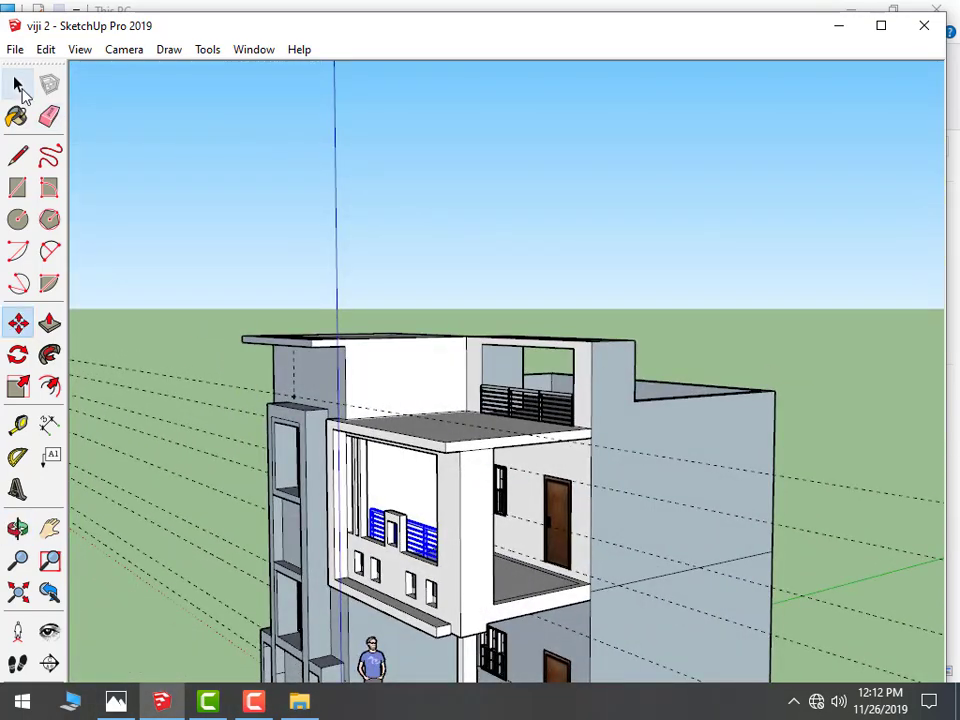
left_click(503, 218)
scroll(582, 265, "down", 5)
mouse_move(582, 265)
middle_mouse_down()
mouse_move(452, 362)
mouse_move(671, 568)
mouse_move(830, 457)
mouse_move(883, 446)
mouse_move(438, 511)
middle_mouse_up()
key("space")
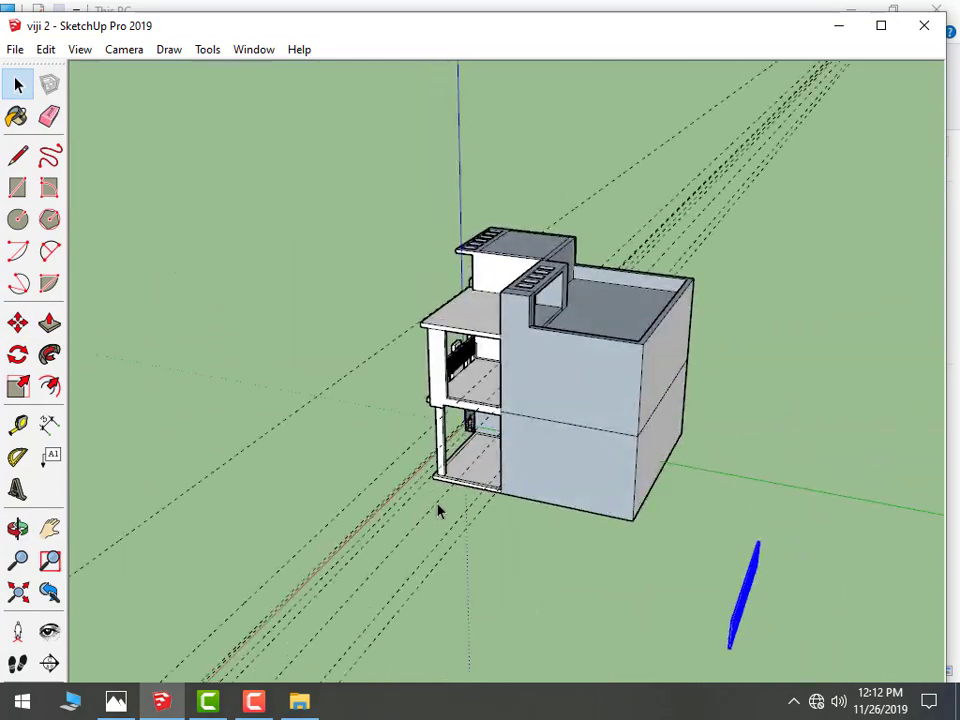
middle_click_drag(577, 546, 850, 470)
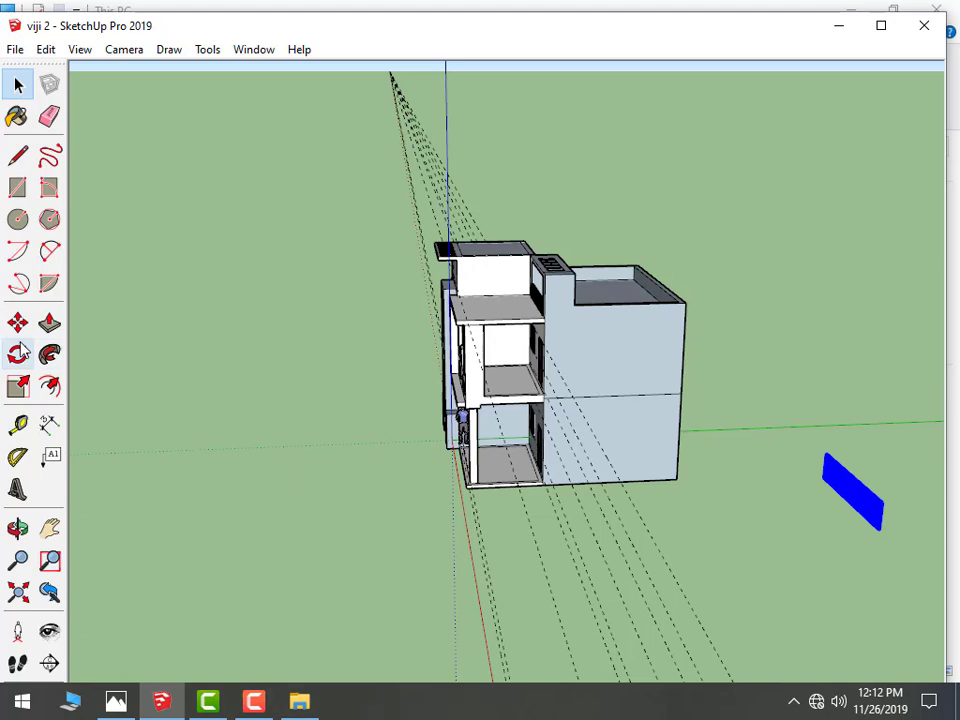
left_click(17, 355)
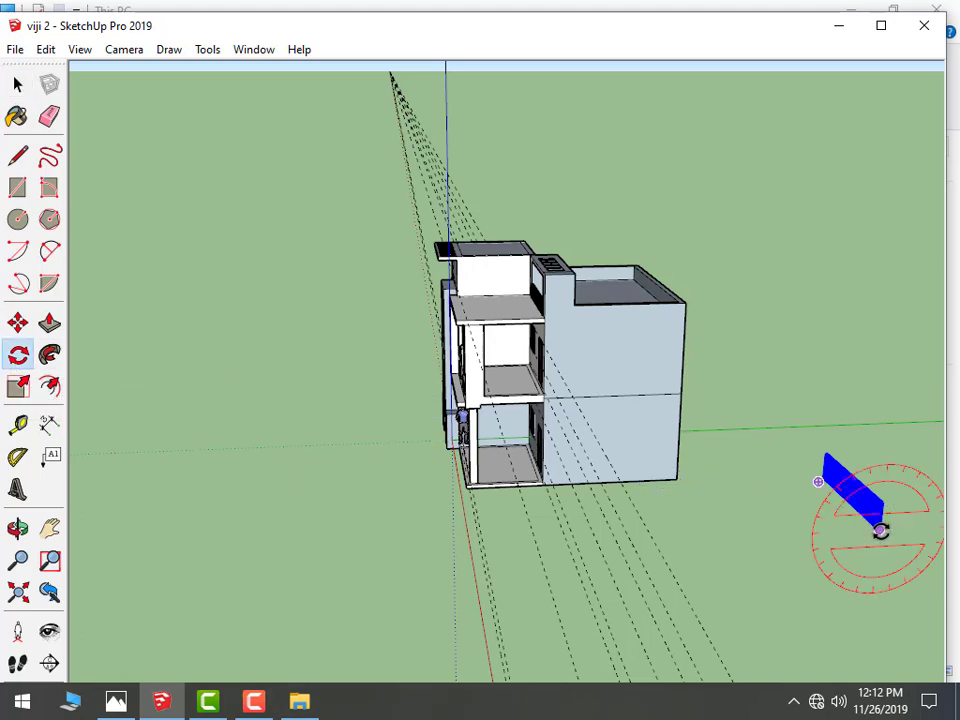
scroll(875, 515, "up", 2)
scroll(887, 499, "up", 1)
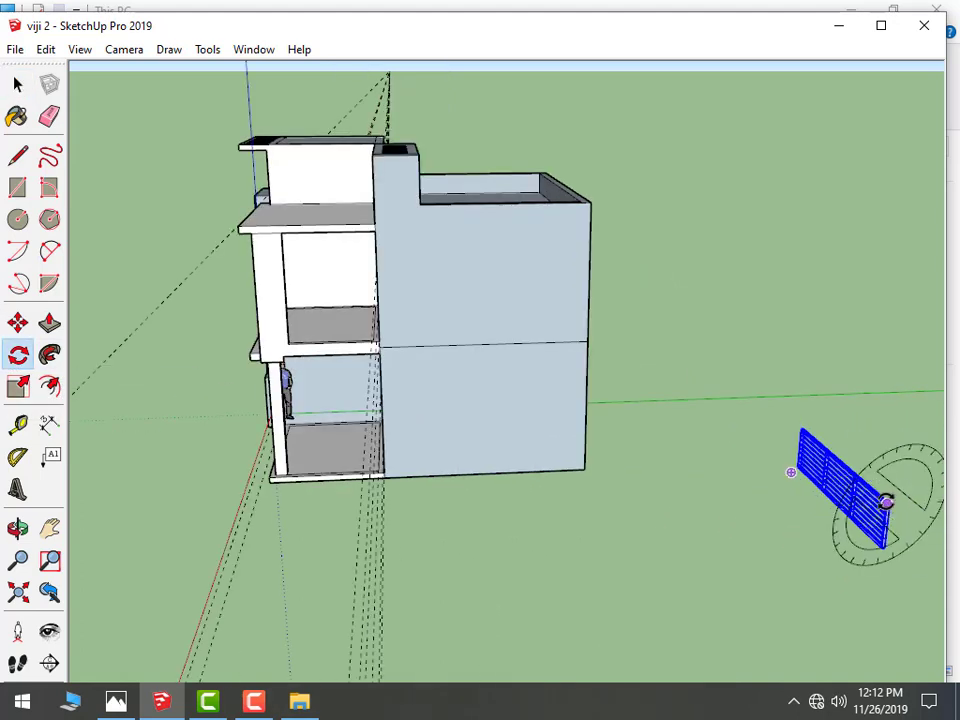
middle_click_drag(889, 501, 697, 548)
left_click(677, 605)
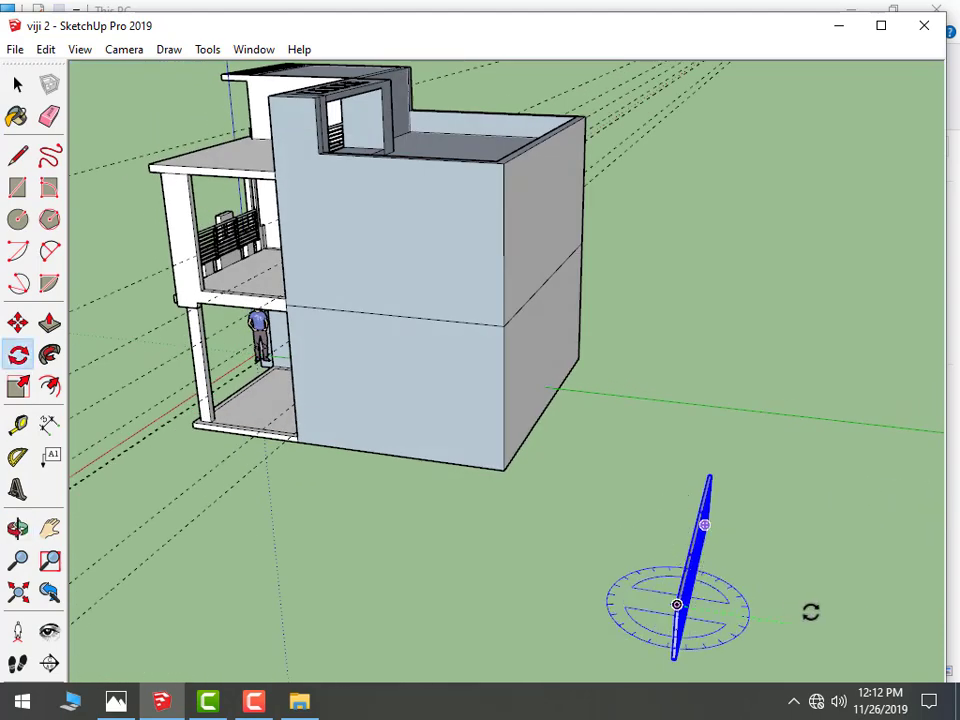
left_click(872, 617)
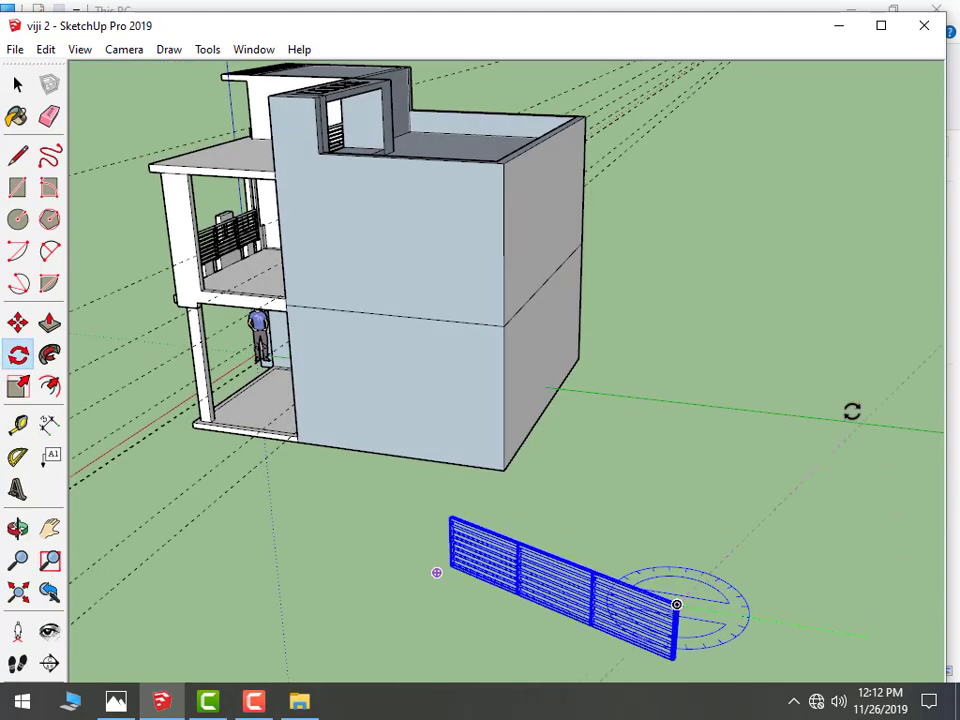
left_click(740, 380)
Move the railing onto the front of the upper-floor balcony
left_click(18, 322)
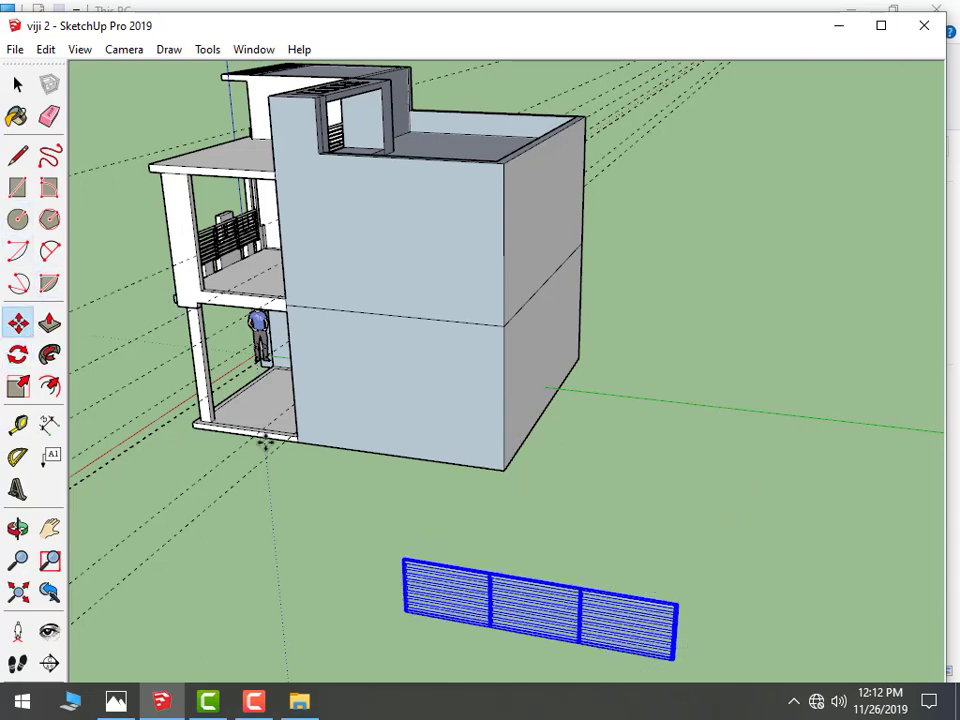
middle_click_drag(261, 443, 583, 617)
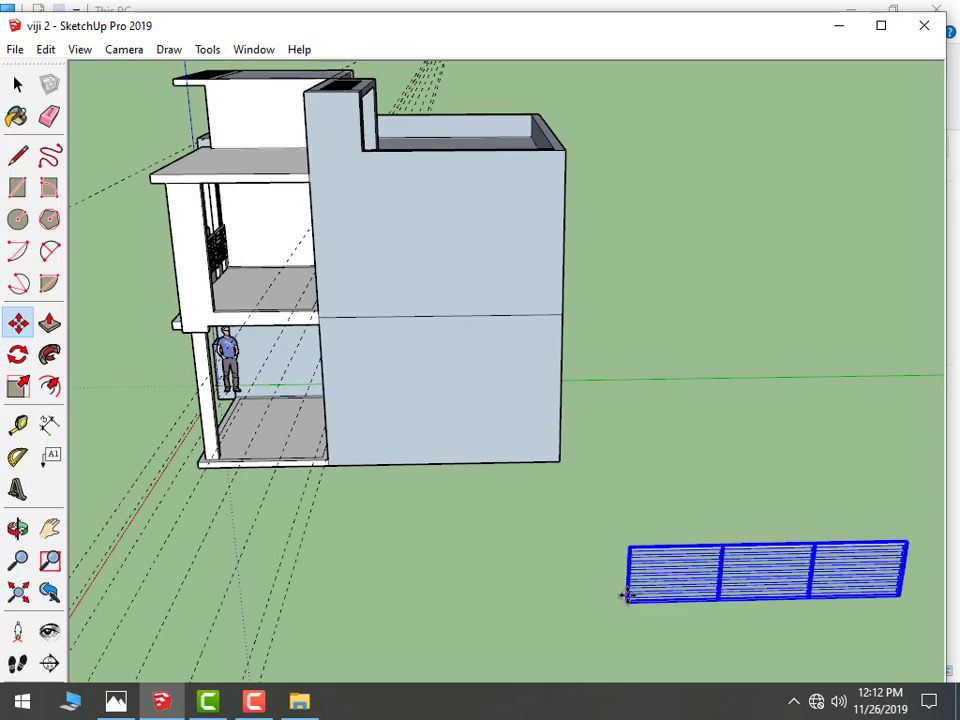
left_click_drag(621, 600, 212, 313)
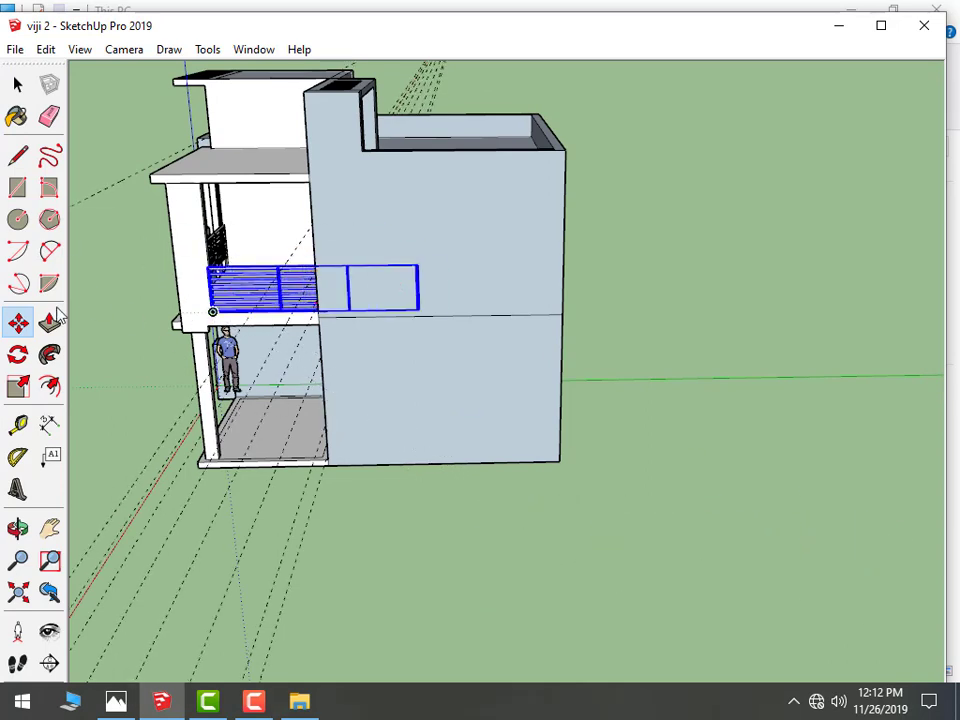
Scale the railing shorter from its right end to fit the balcony opening
left_click(18, 387)
left_click(418, 289)
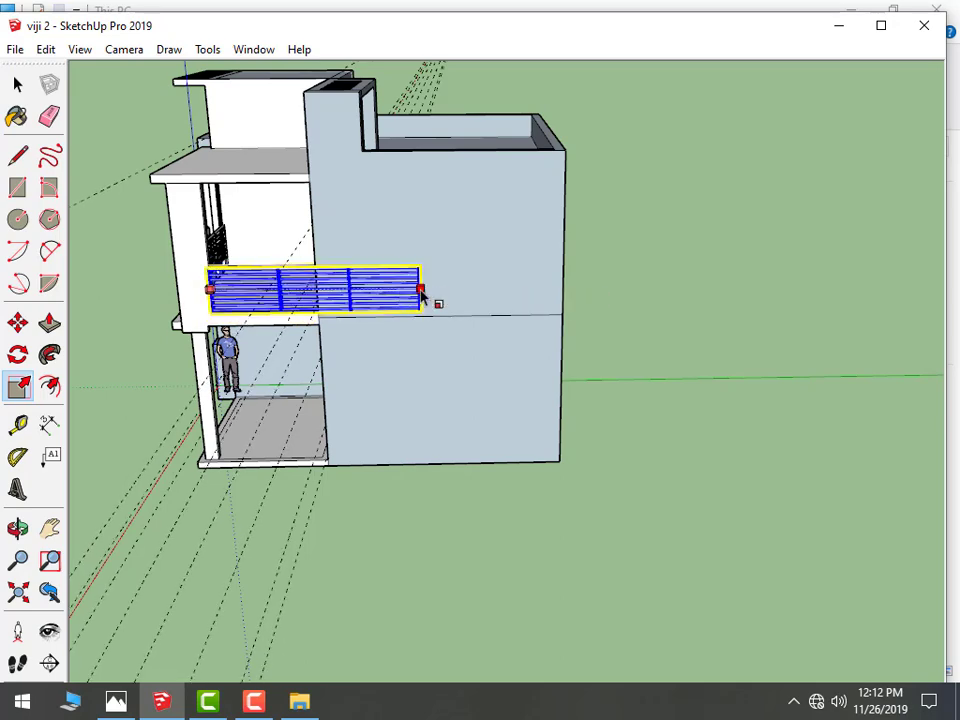
left_click(318, 289)
mouse_move(260, 290)
middle_mouse_down()
mouse_move(381, 291)
mouse_move(378, 325)
middle_mouse_up()
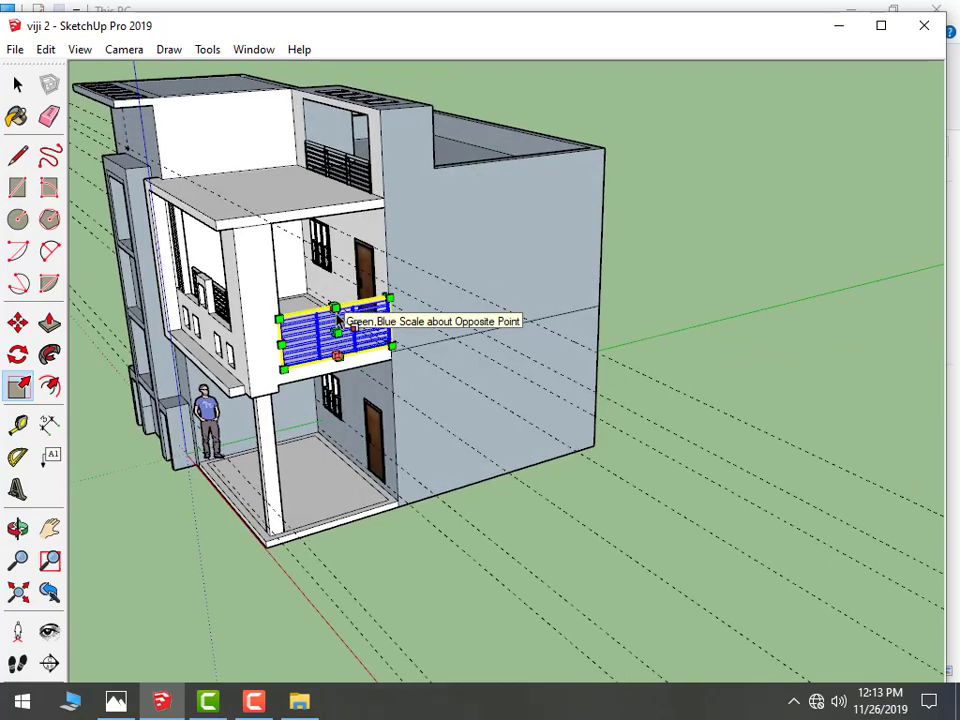
scroll(332, 338, "up", 3)
scroll(531, 350, "down", 2)
scroll(531, 350, "down", 5)
middle_click_drag(531, 350, 540, 439)
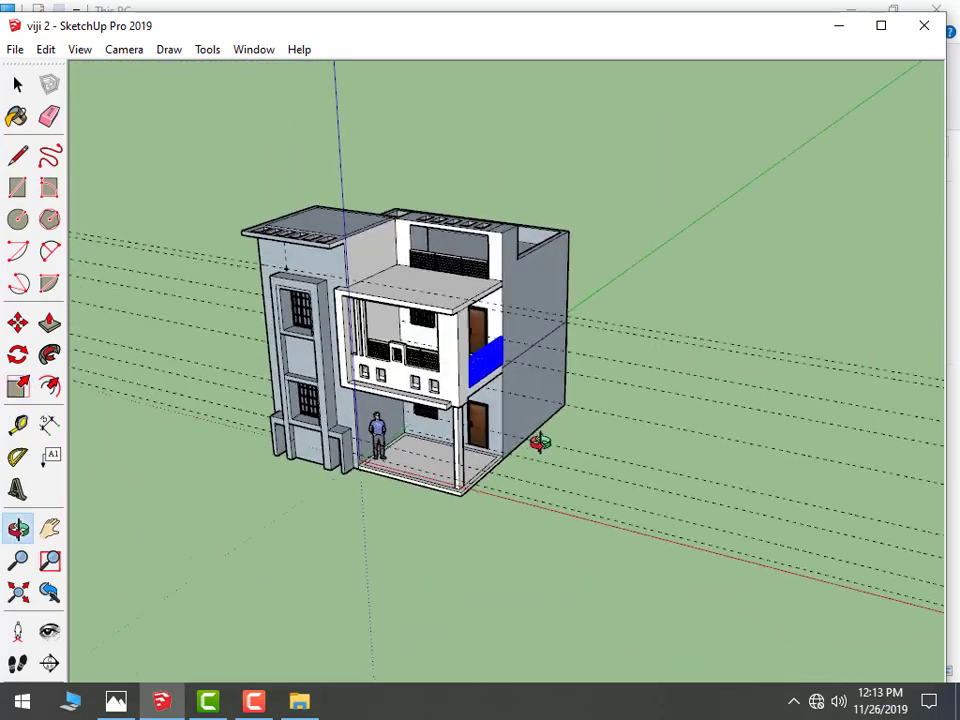
left_click(17, 88)
mouse_move(124, 146)
middle_mouse_down()
mouse_move(321, 336)
mouse_move(574, 448)
mouse_move(526, 492)
mouse_move(621, 431)
mouse_move(394, 514)
mouse_move(535, 521)
middle_mouse_up()
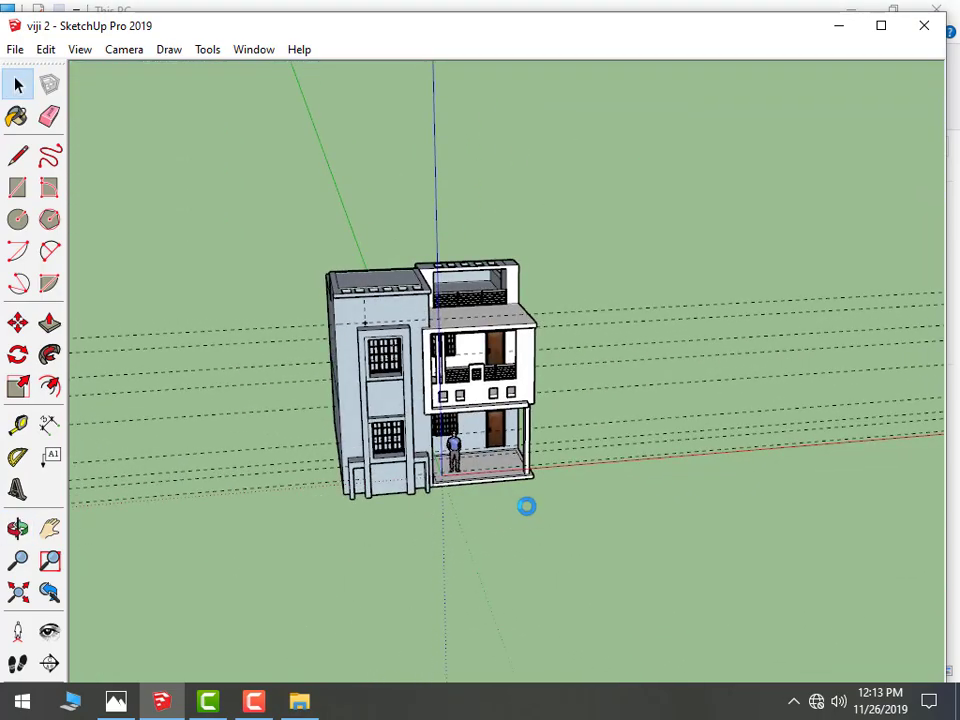
middle_click_drag(249, 379, 168, 354)
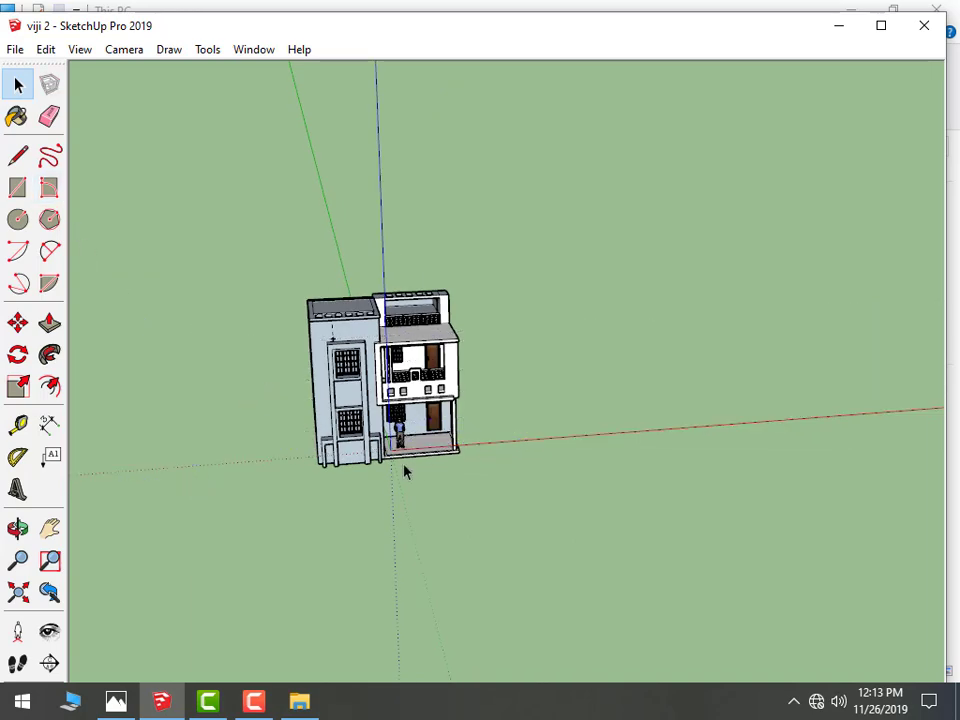
scroll(405, 472, "up", 2)
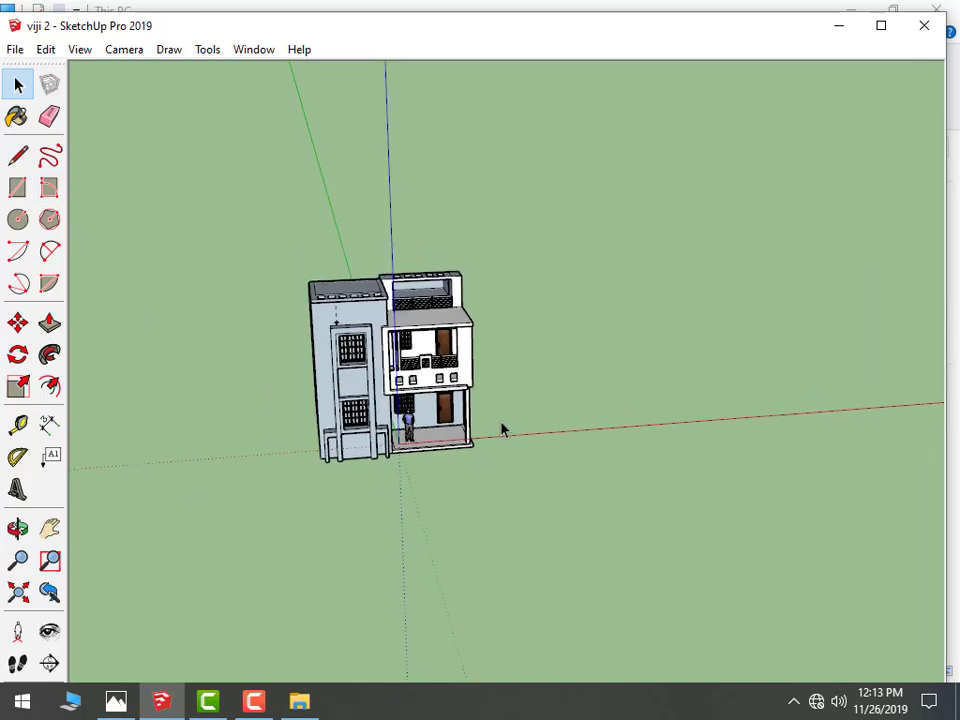
middle_click_drag(501, 428, 420, 477)
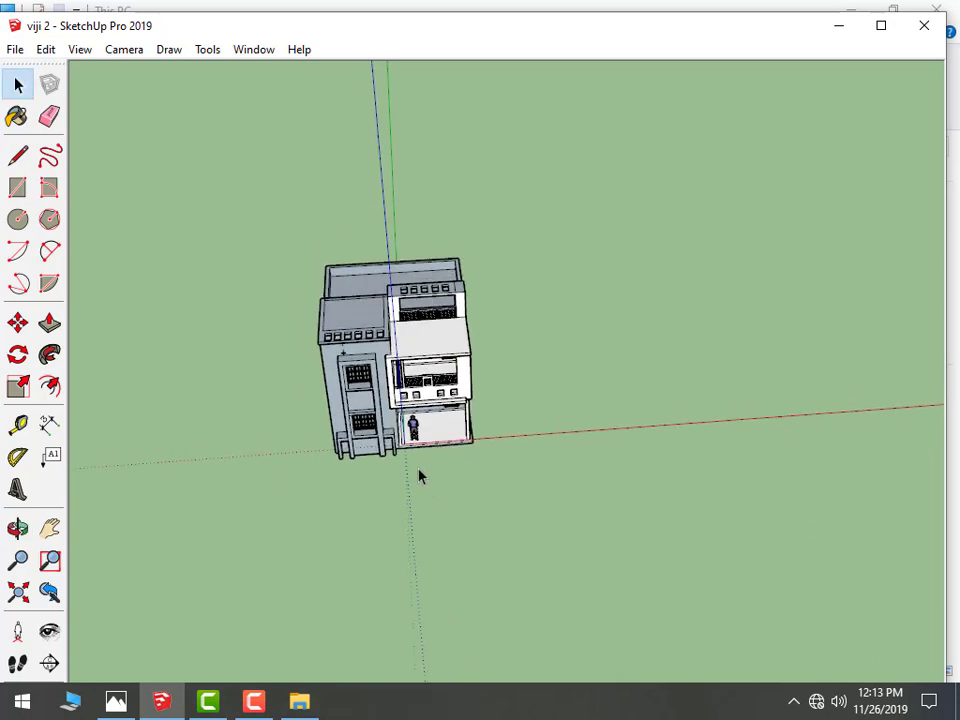
From the Top standard view, draw a rectangle enclosing the whole house footprint
left_click(123, 49)
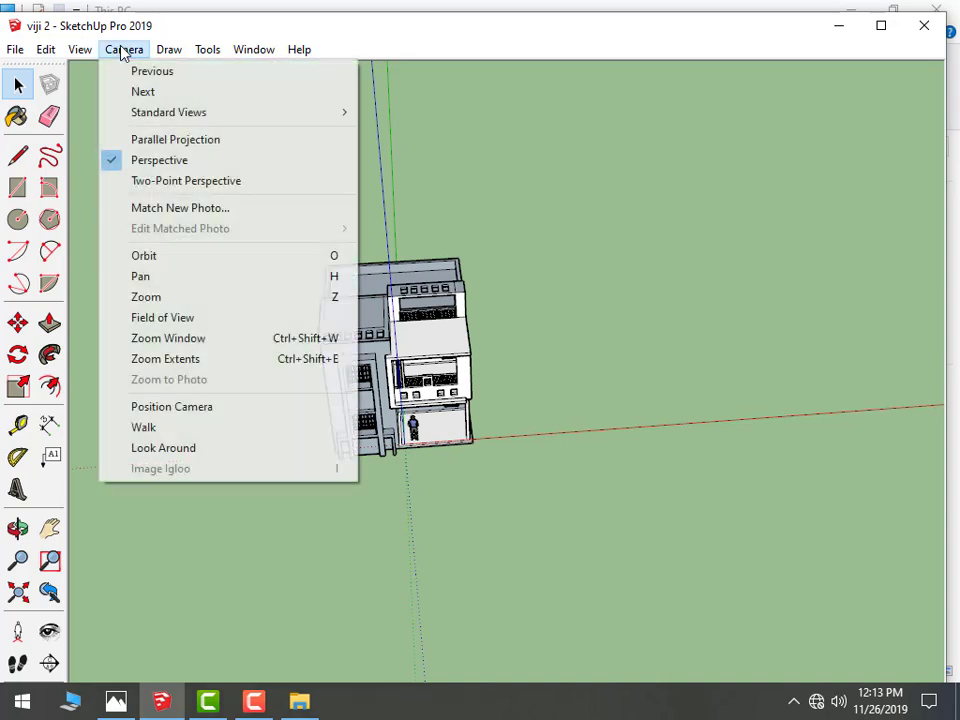
mouse_move(168, 112)
left_click(372, 113)
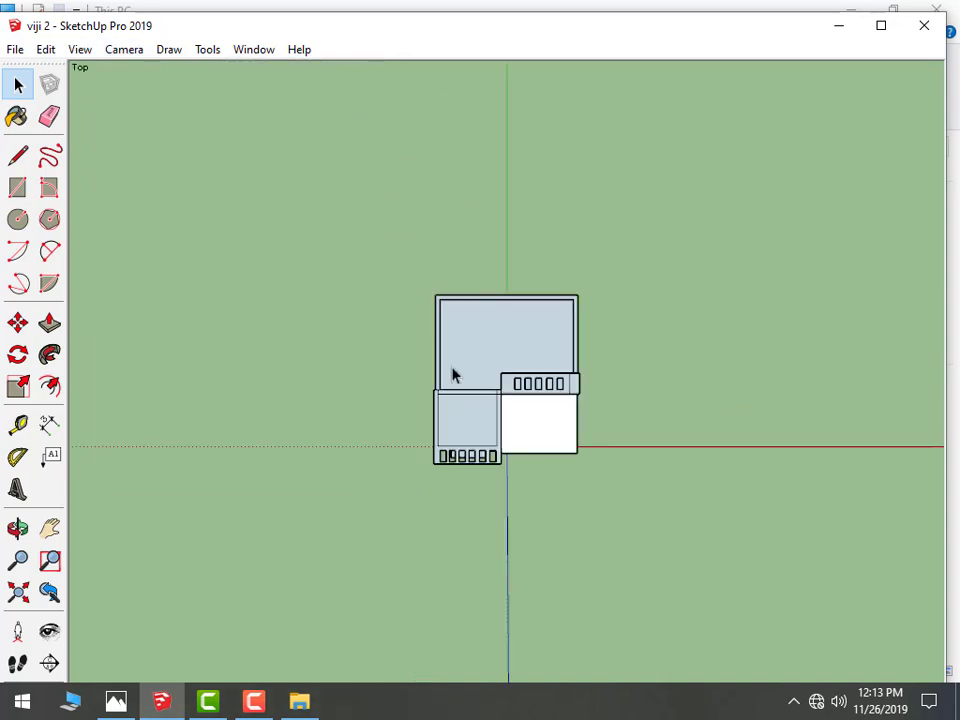
left_click(18, 187)
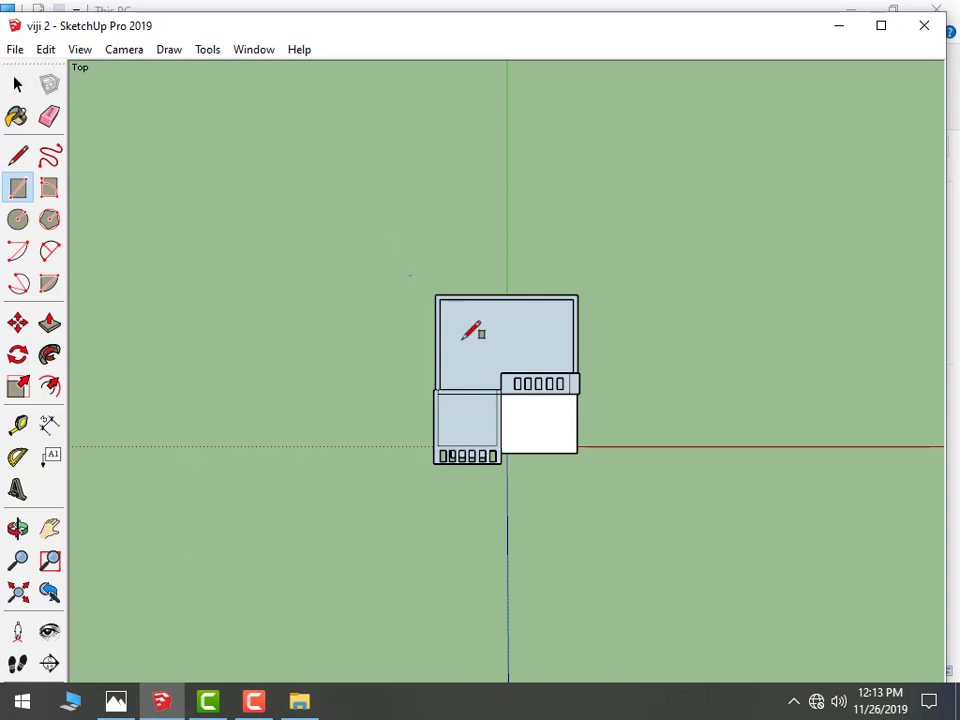
left_click(409, 276)
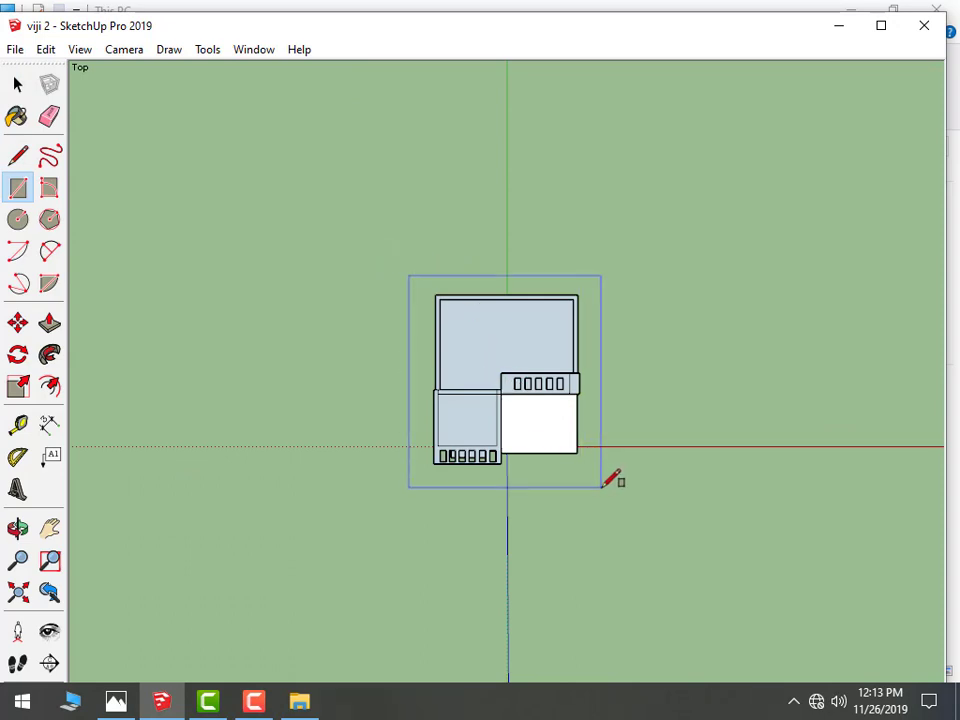
left_click(602, 487)
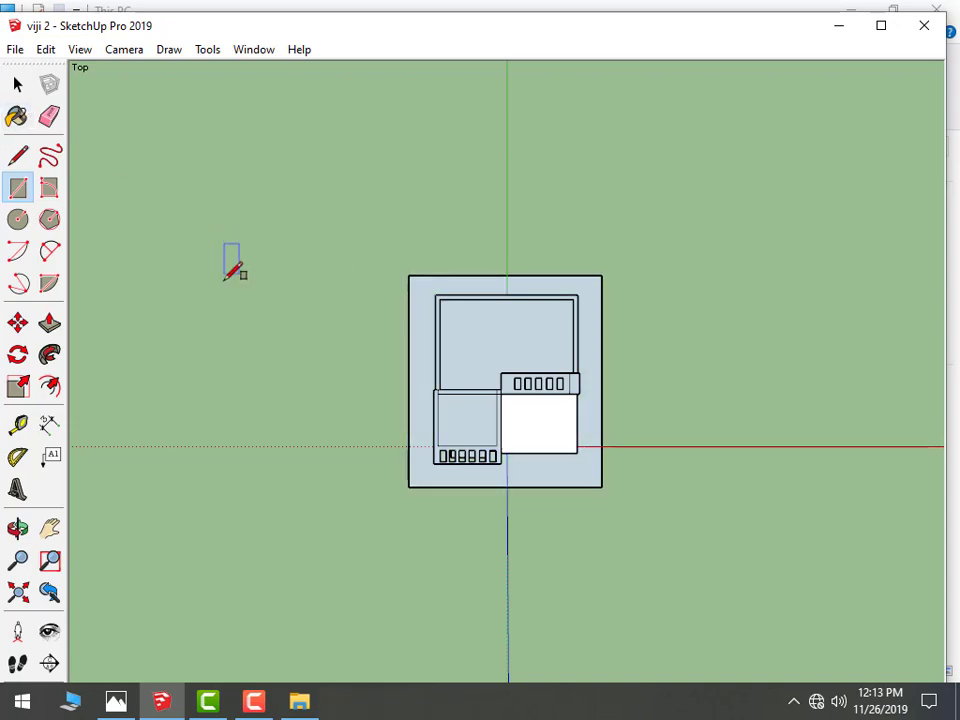
left_click(49, 322)
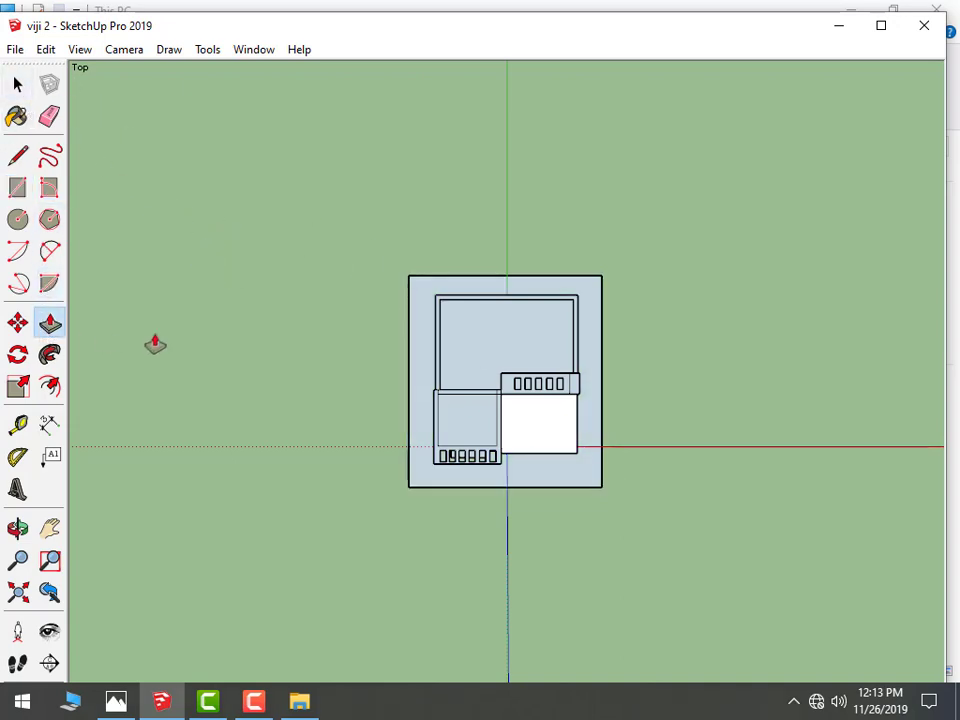
left_click(49, 386)
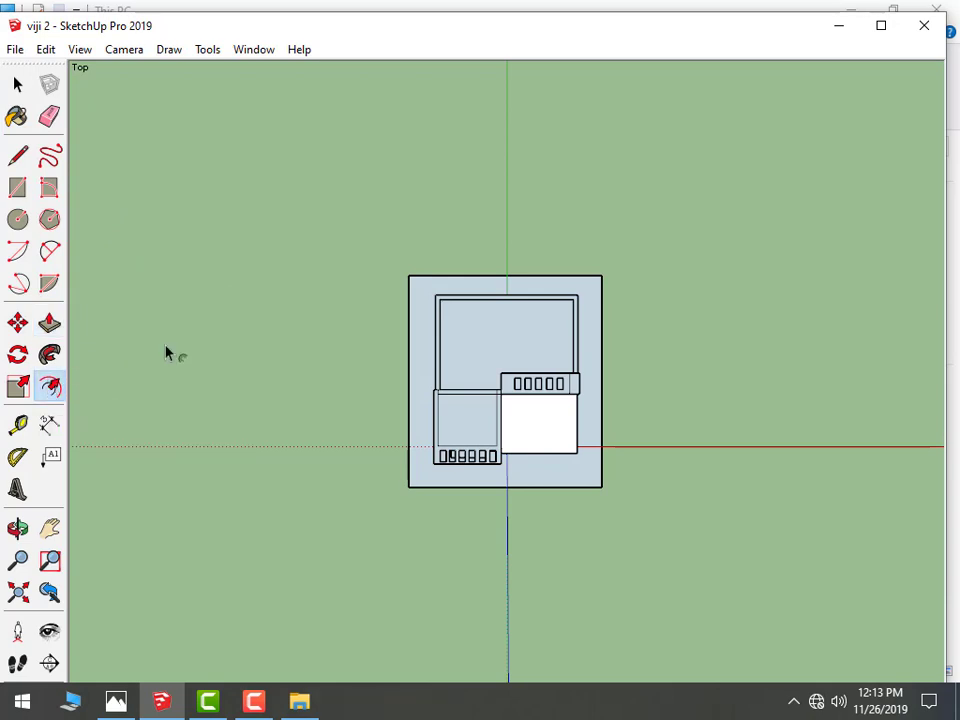
Offset the plot's outer edge slightly inward to form a narrow border, viewed in 3D
left_click(463, 288)
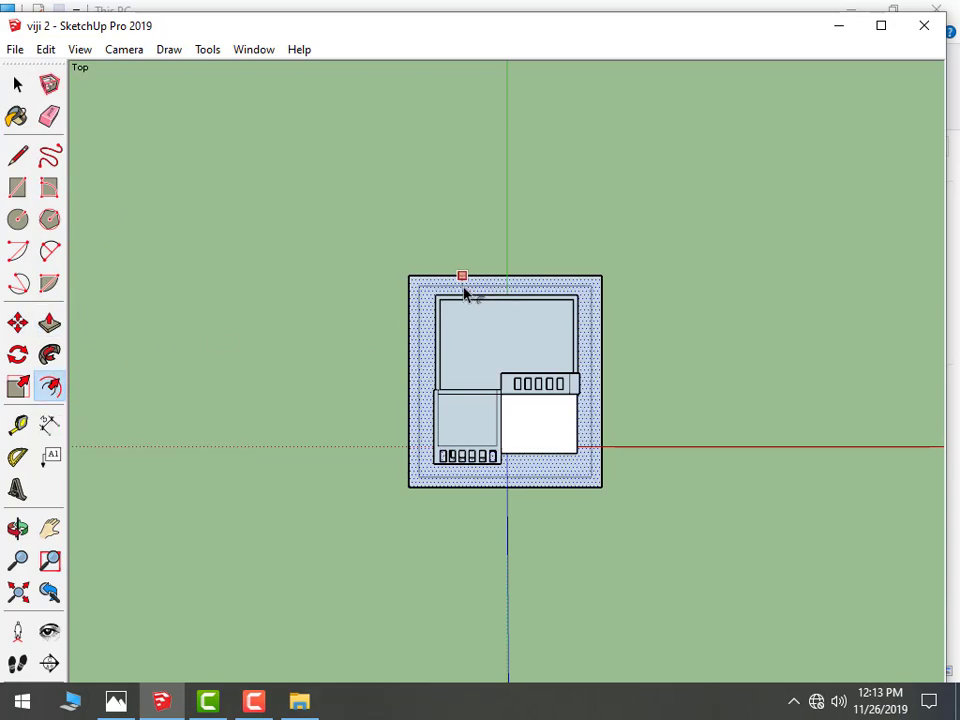
left_click(463, 290)
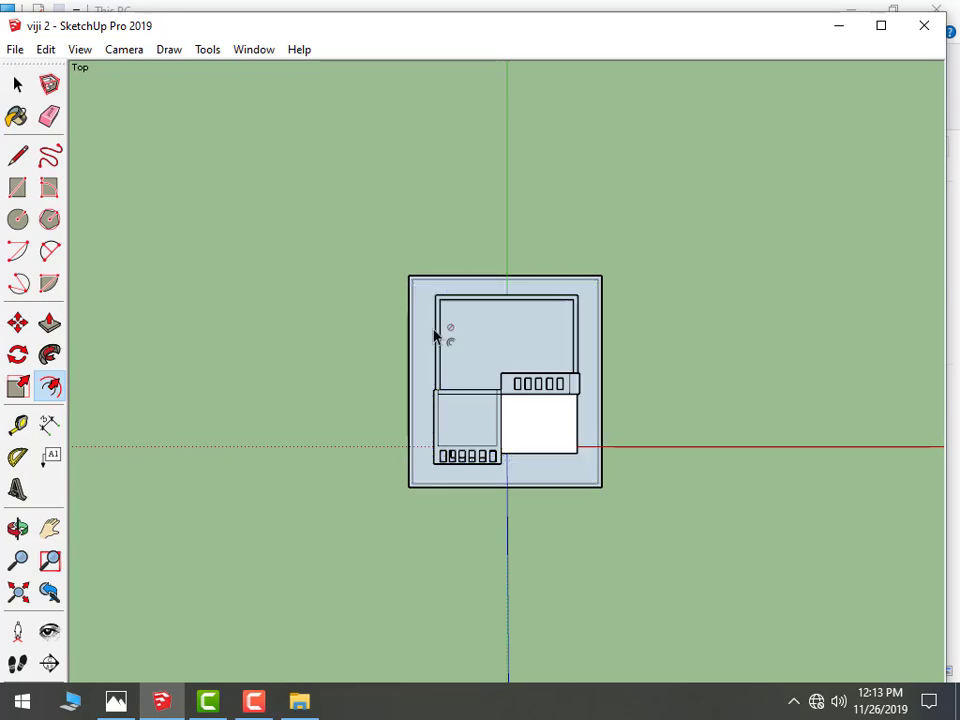
scroll(425, 290, "up", 2)
scroll(430, 287, "up", 3)
mouse_move(432, 287)
middle_mouse_down()
mouse_move(469, 71)
mouse_move(418, 249)
mouse_move(507, 158)
middle_mouse_up()
scroll(507, 158, "down", 2)
left_click(568, 561)
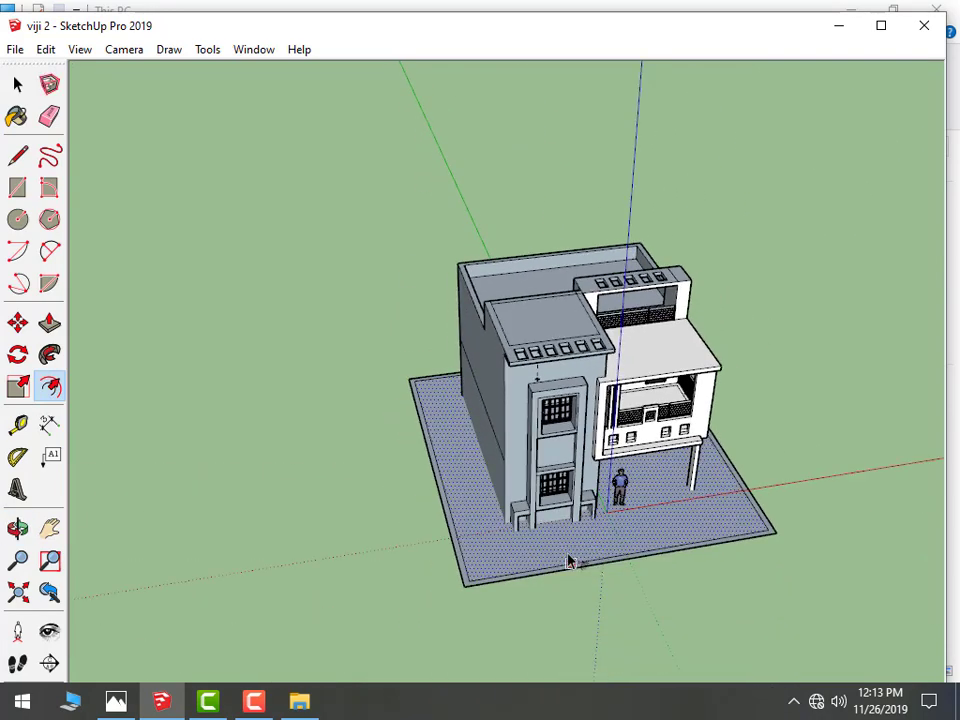
scroll(640, 570, "up", 1)
scroll(590, 575, "up", 1)
scroll(592, 567, "up", 1)
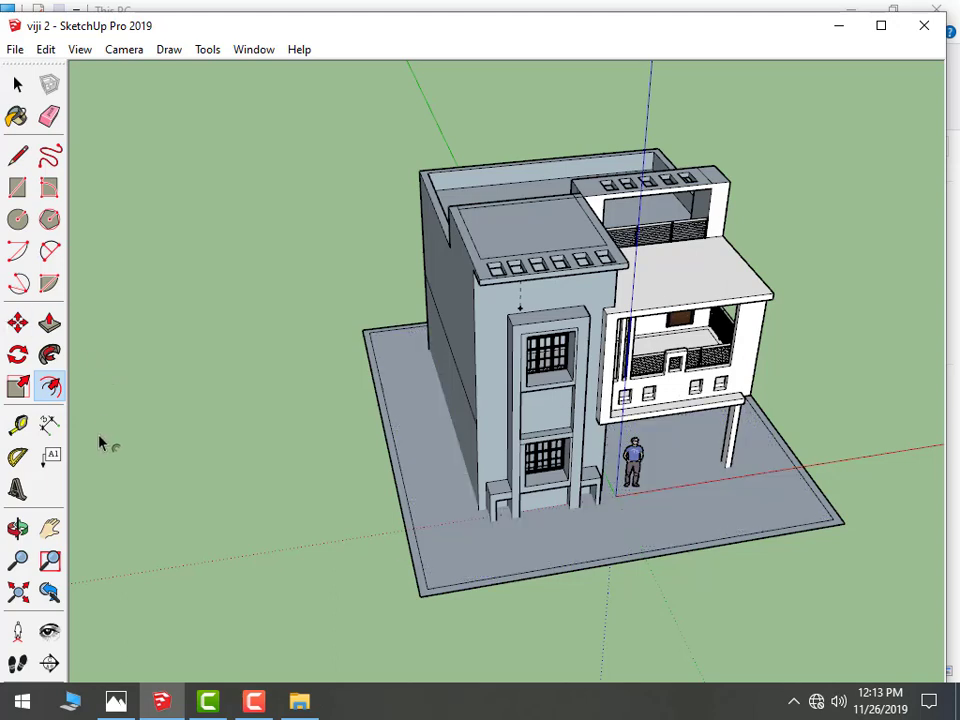
Extrude the border strip to 3000, undo it, then raise it as a low perimeter wall
left_click(50, 323)
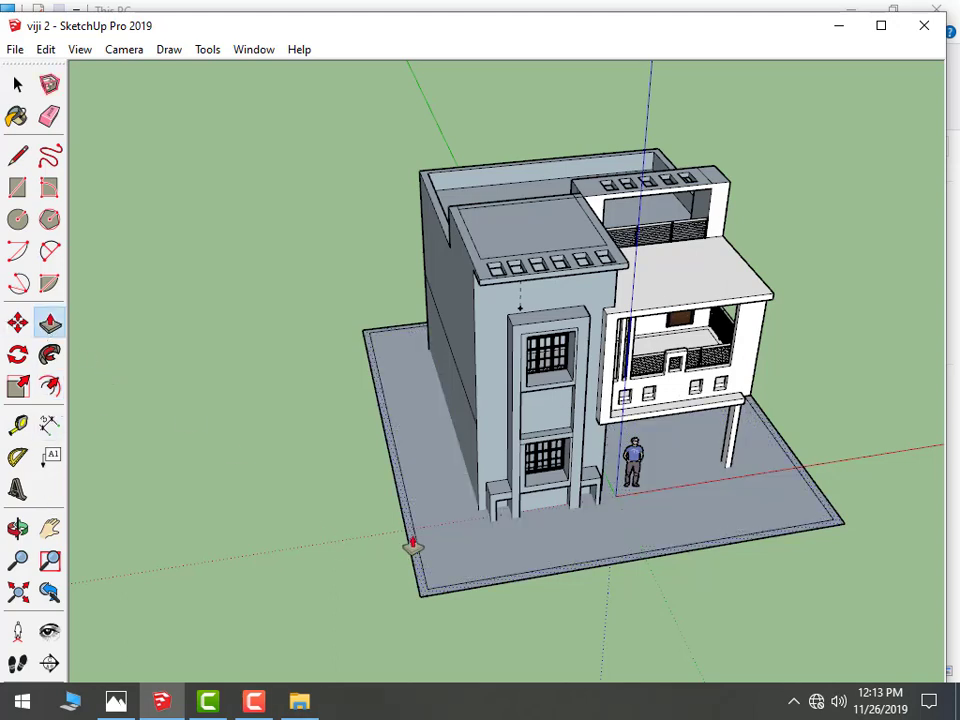
double_click(419, 487)
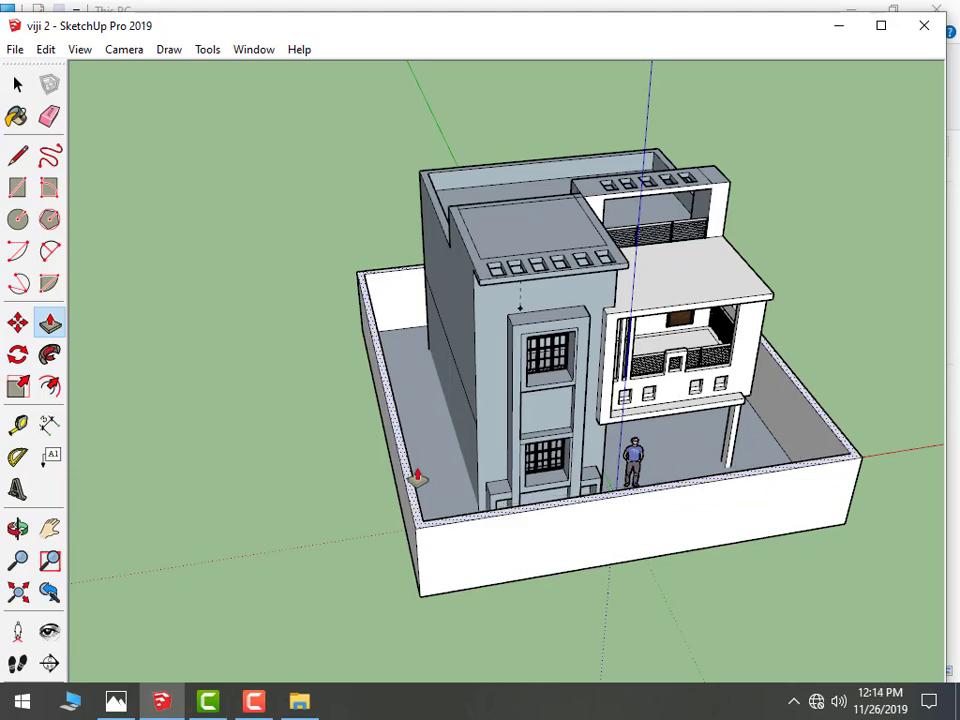
type("3000")
key("Return")
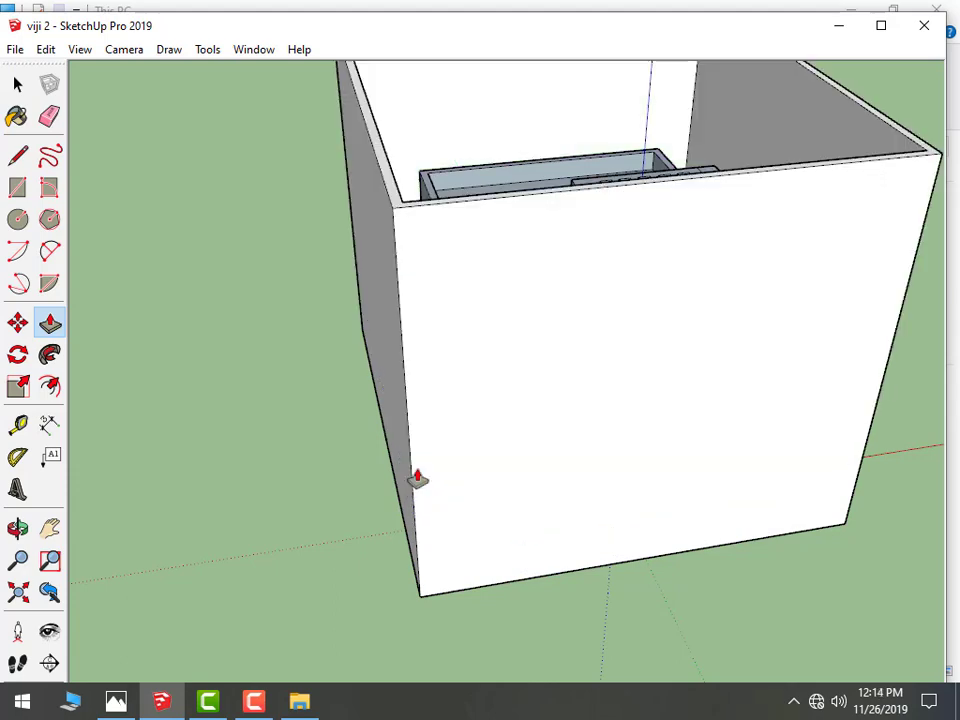
key("ctrl+z")
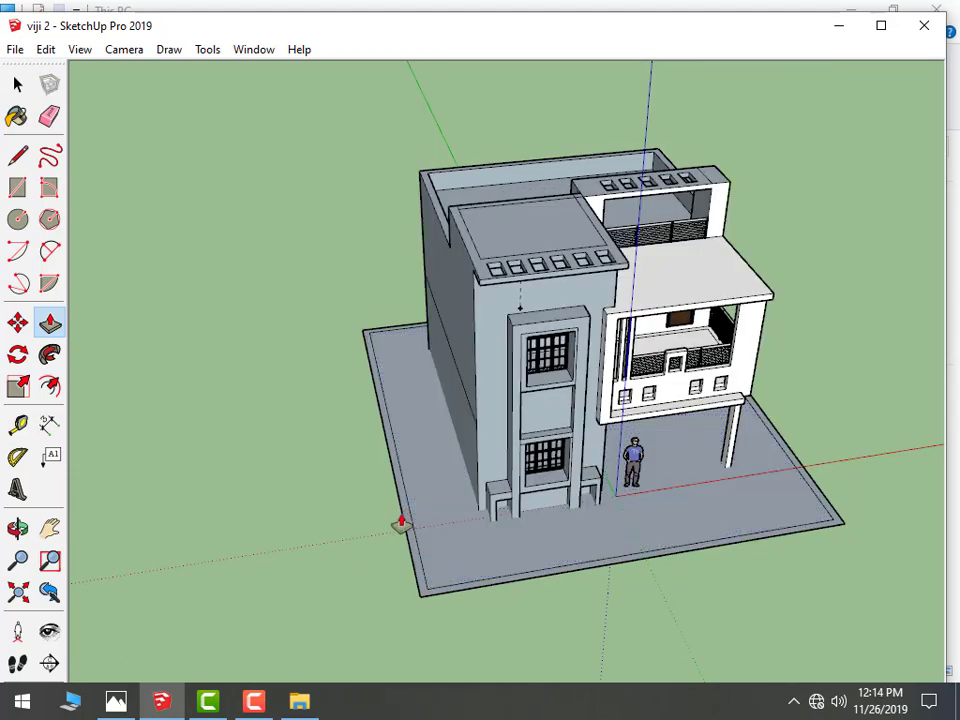
left_click(401, 518)
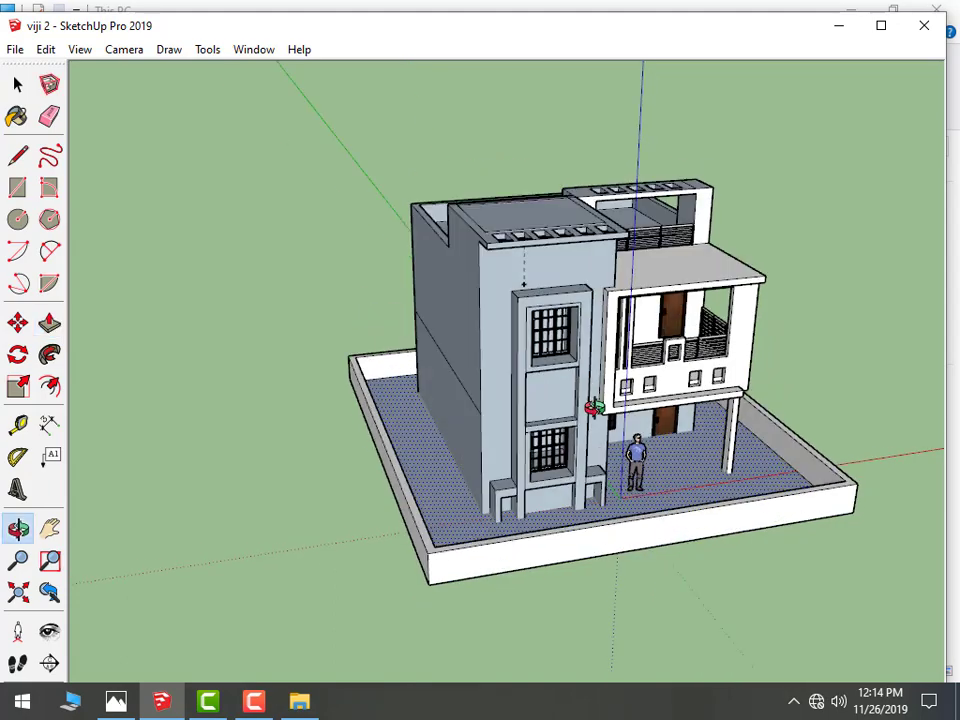
Delete the base slab's inner face from below, then undo to restore the courtyard floor and slab
mouse_move(403, 469)
middle_mouse_down()
mouse_move(460, 450)
mouse_move(602, 446)
middle_mouse_up()
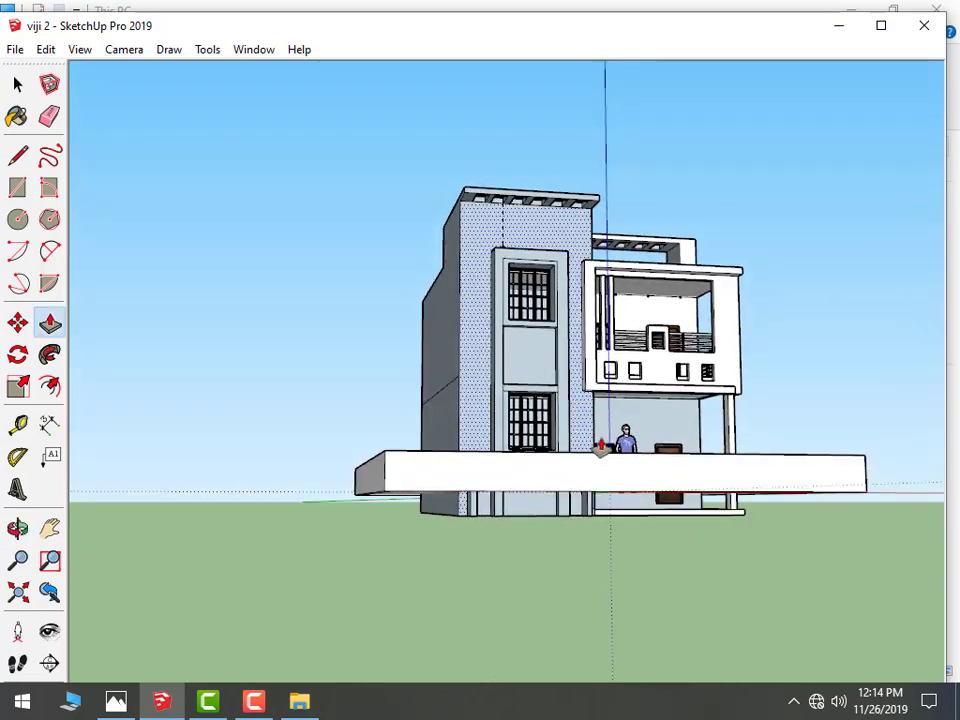
mouse_move(617, 489)
middle_mouse_down()
mouse_move(593, 316)
mouse_move(583, 621)
mouse_move(519, 585)
mouse_move(561, 157)
mouse_move(544, 193)
mouse_move(514, 154)
mouse_move(483, 218)
middle_mouse_up()
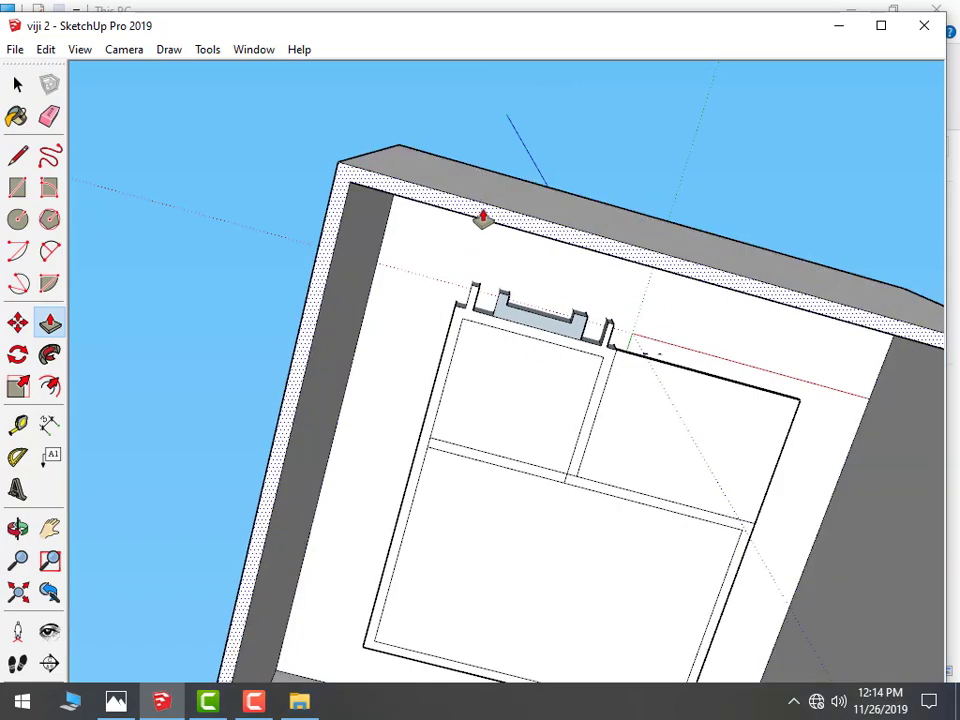
scroll(483, 218, "down", 3)
scroll(482, 214, "down", 2)
middle_click_drag(531, 214, 428, 262)
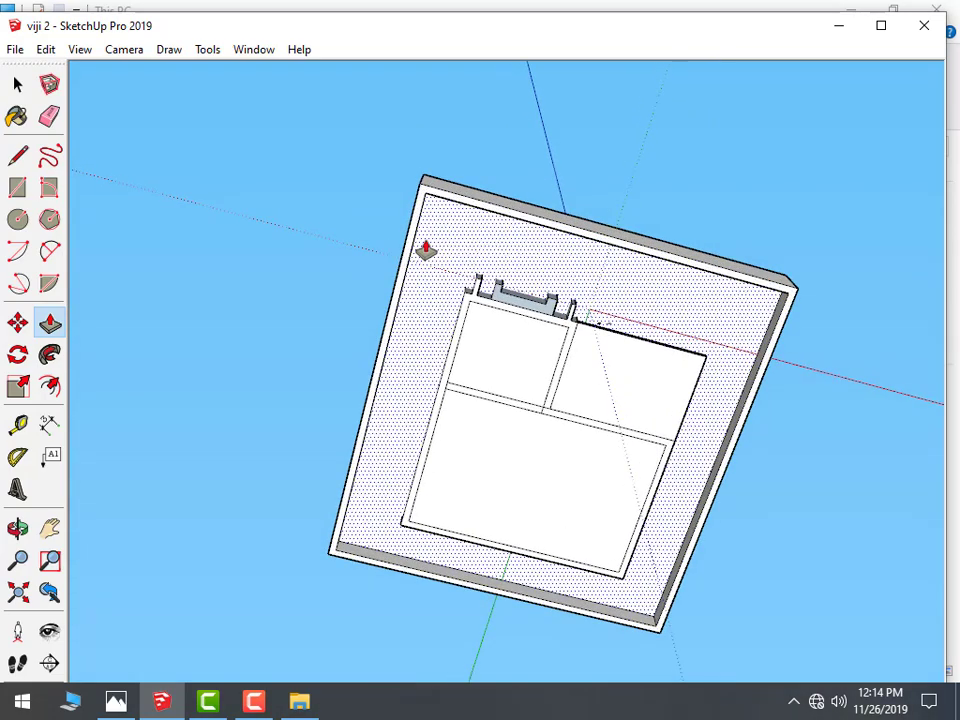
left_click(295, 291)
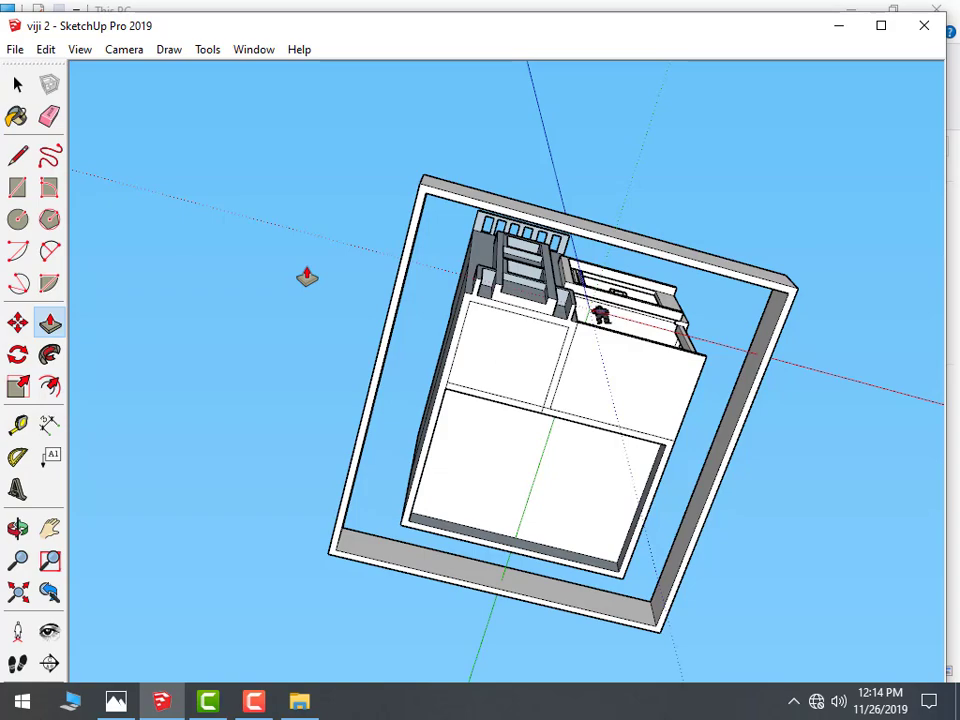
mouse_move(339, 265)
middle_mouse_down()
mouse_move(484, 193)
mouse_move(519, 386)
mouse_move(701, 264)
mouse_move(557, 630)
middle_mouse_up()
mouse_move(489, 429)
middle_mouse_down()
mouse_move(602, 598)
mouse_move(591, 538)
middle_mouse_up()
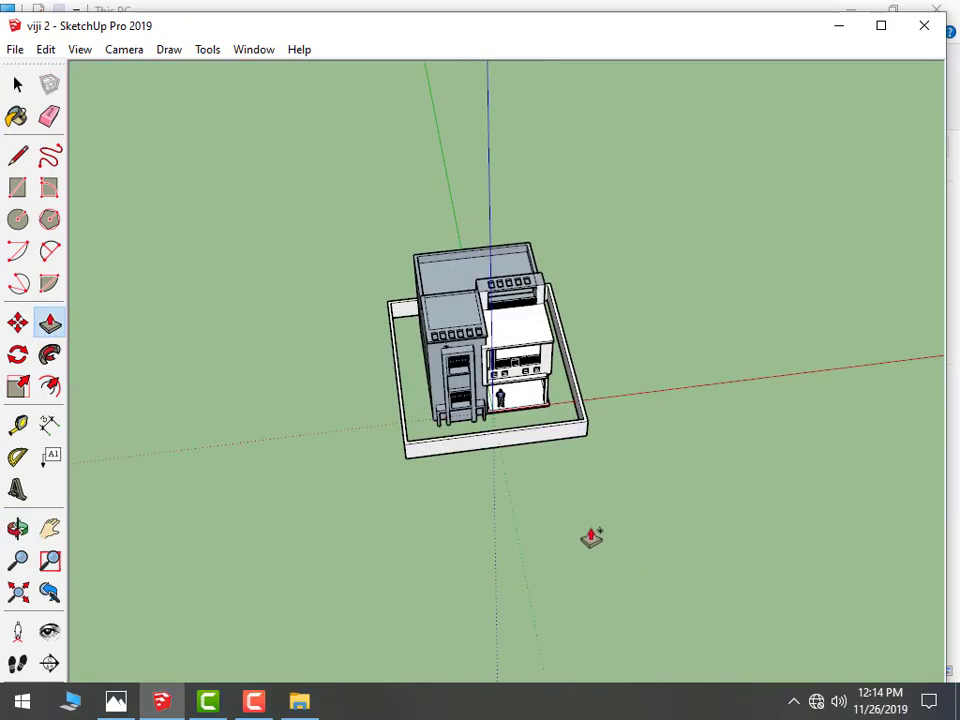
key("ctrl+z")
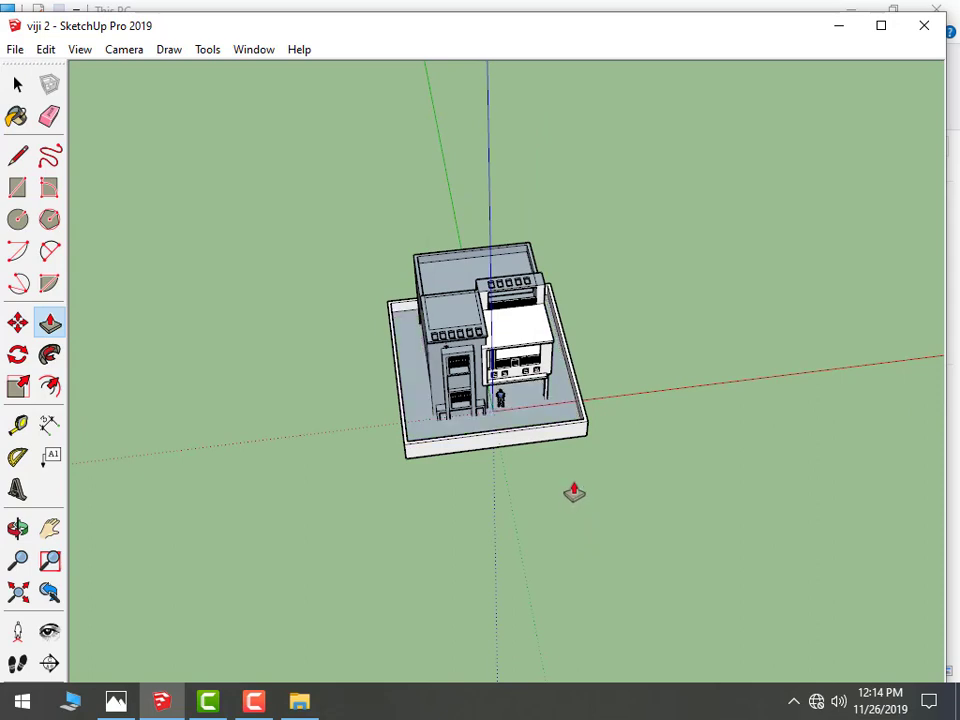
middle_click_drag(539, 463, 515, 337)
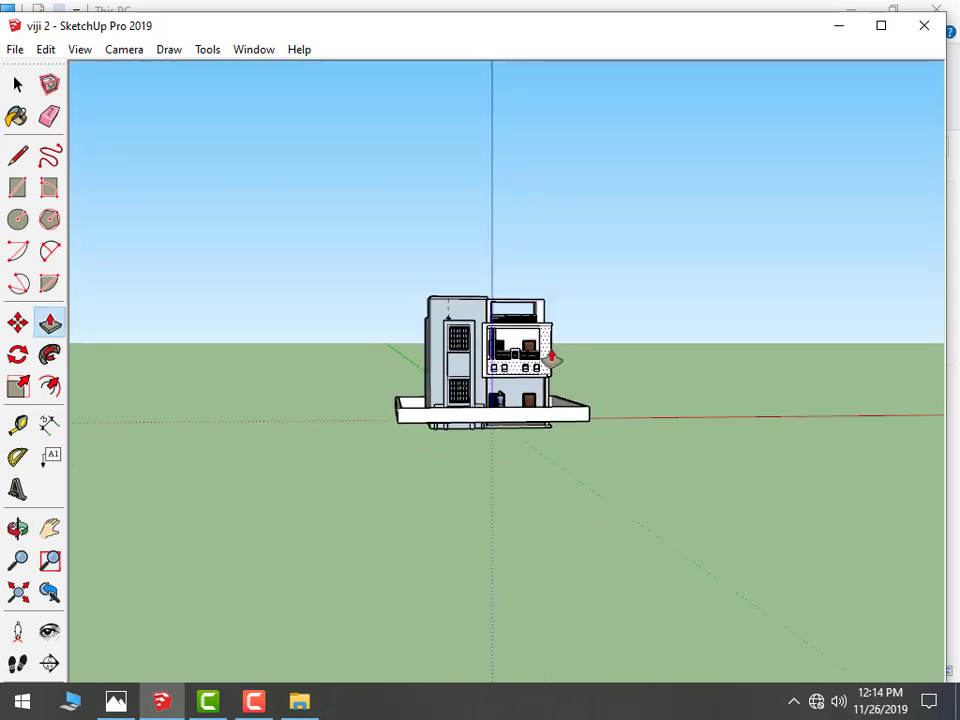
mouse_move(577, 357)
middle_mouse_down()
mouse_move(561, 443)
mouse_move(544, 388)
middle_mouse_up()
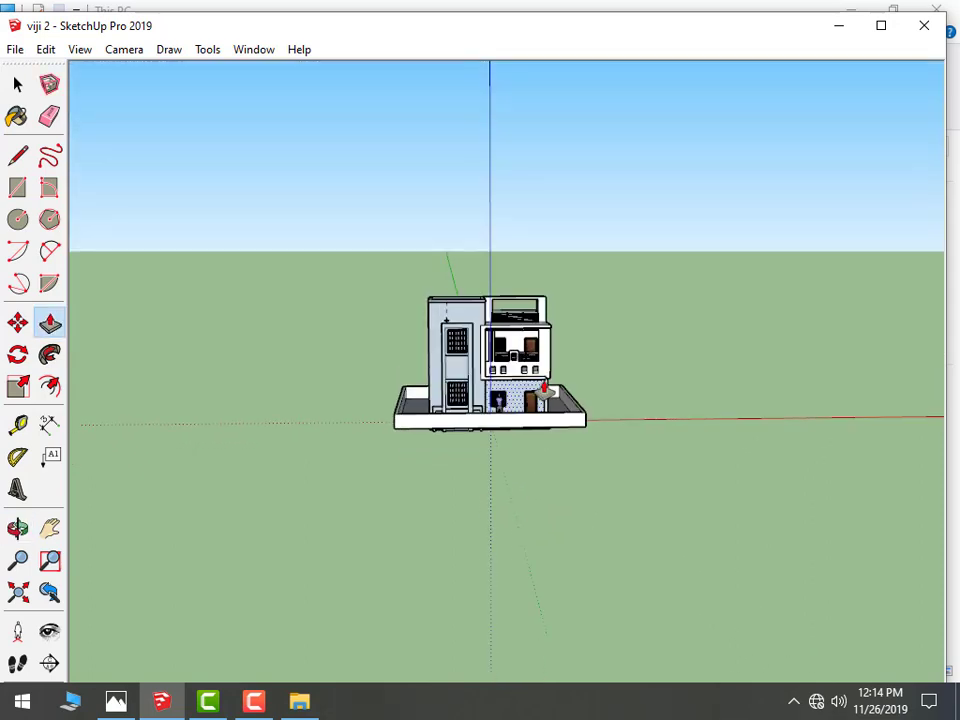
key("ctrl+z")
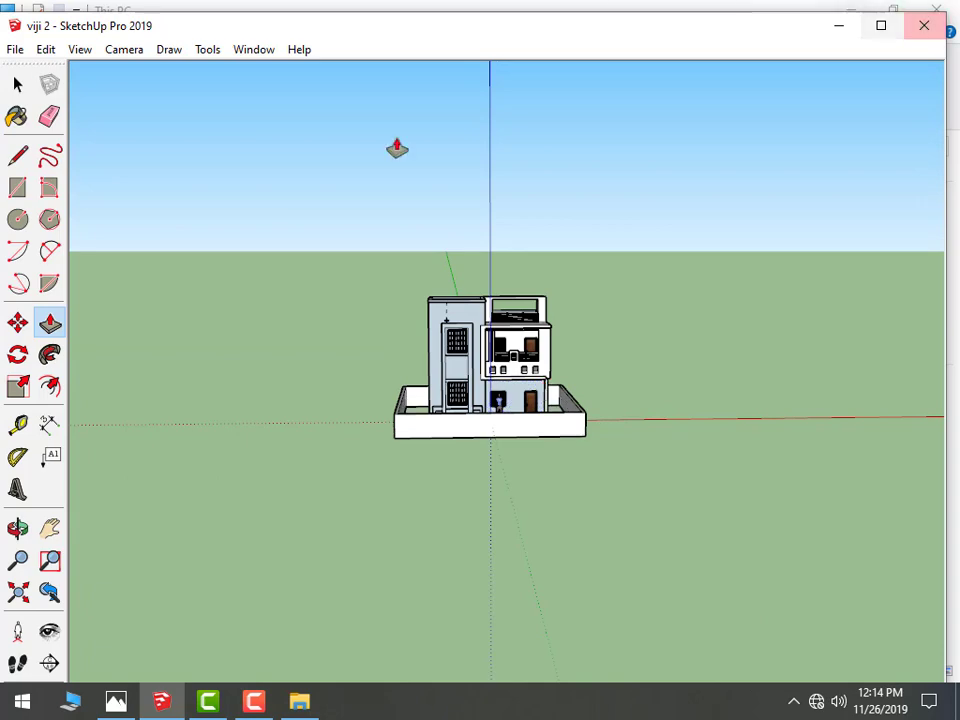
scroll(384, 386, "up", 3)
scroll(380, 437, "up", 3)
With the Rectangle tool active, switch the camera to the Bottom standard view
scroll(380, 437, "up", 2)
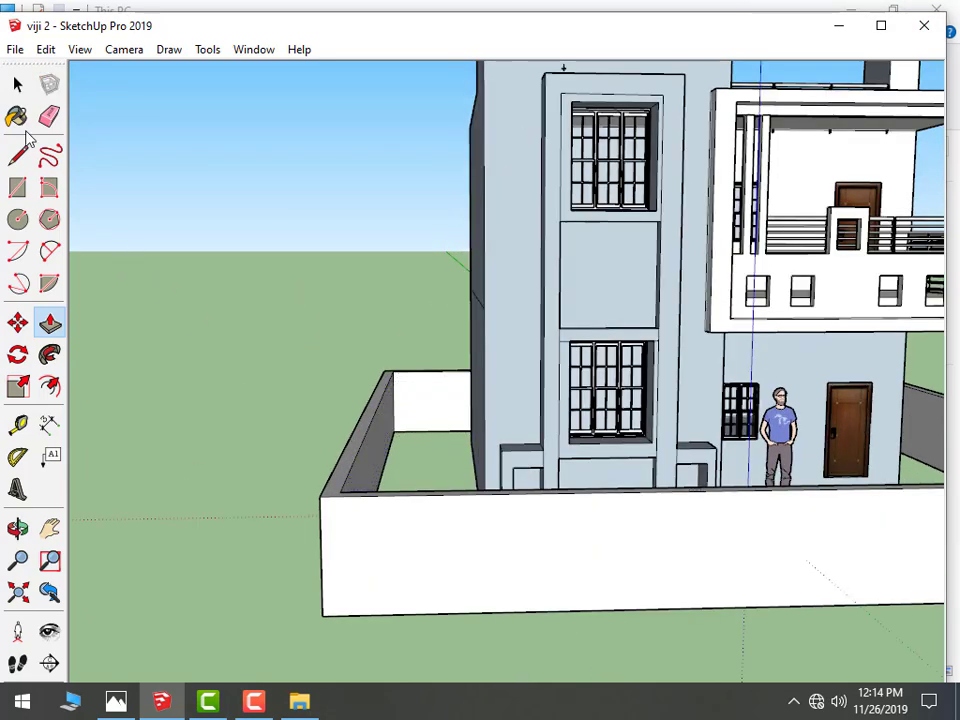
left_click(19, 188)
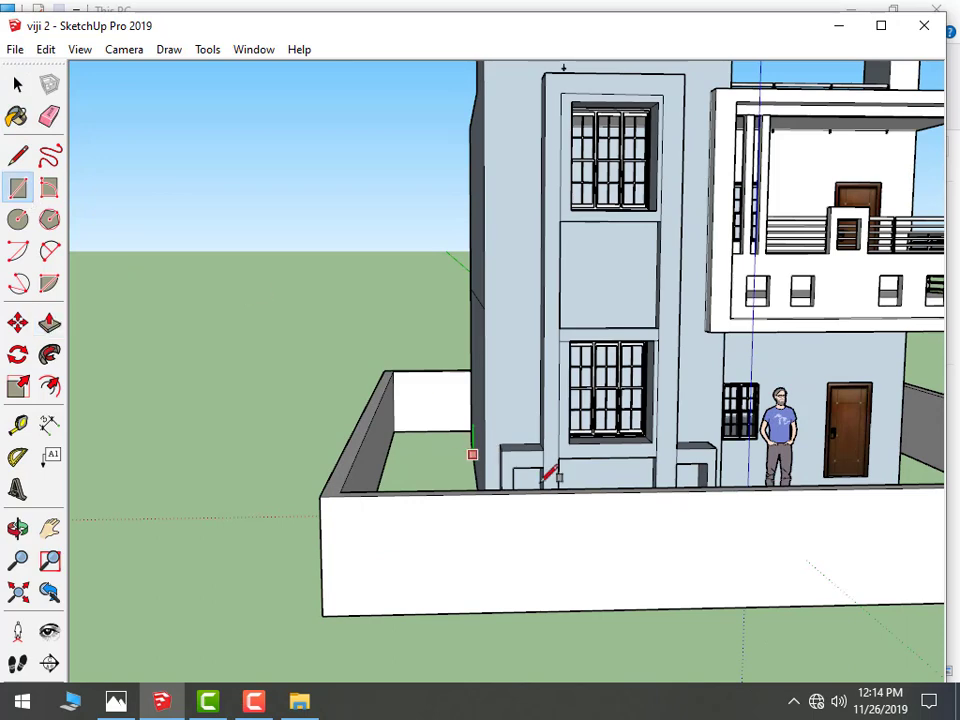
scroll(457, 474, "down", 2)
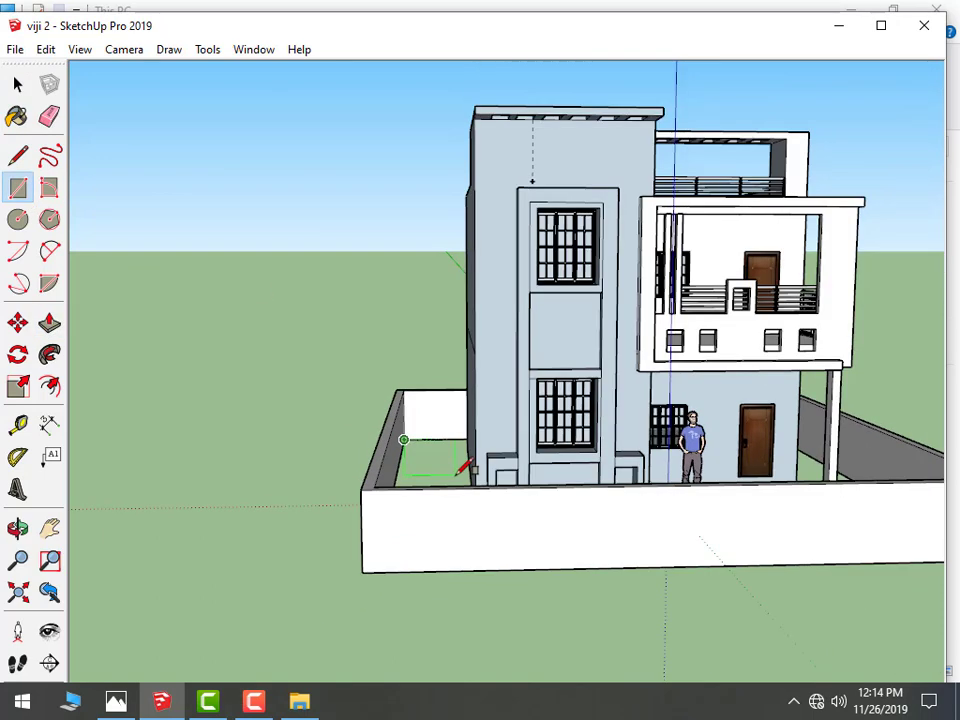
left_click(404, 440)
left_click(122, 50)
left_click(372, 133)
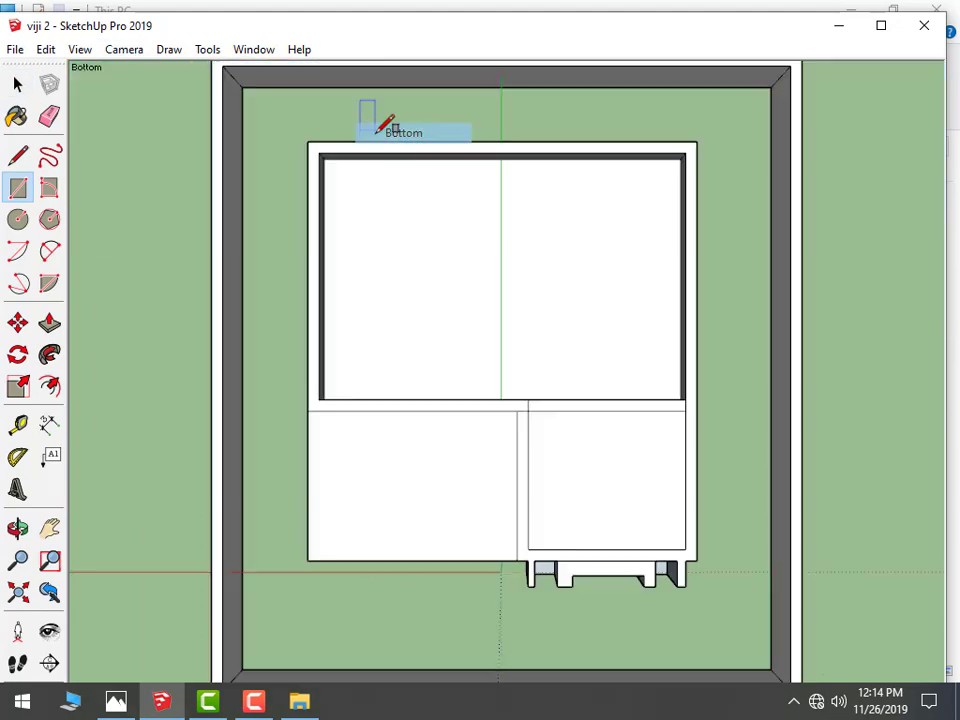
scroll(204, 122, "down", 1)
scroll(95, 95, "down", 1)
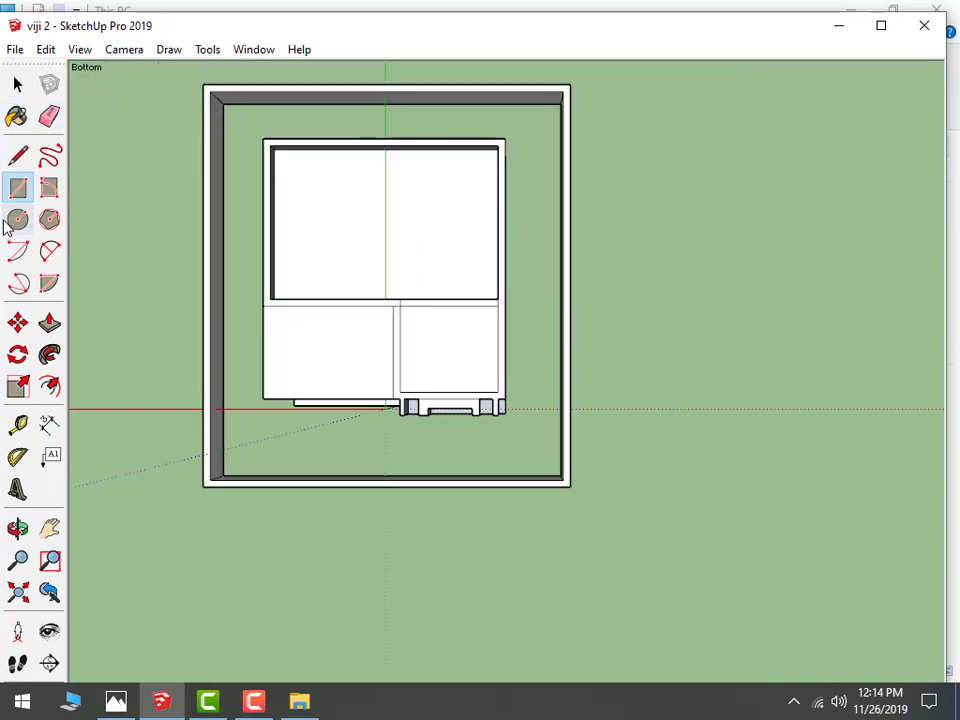
left_click(202, 84)
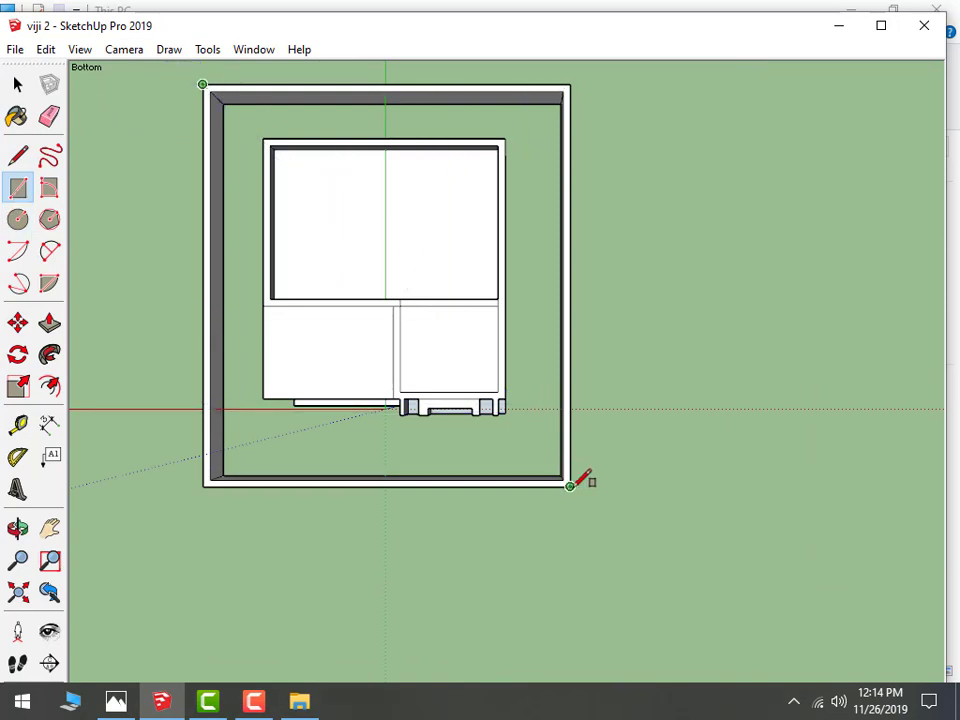
scroll(630, 372, "down", 2)
middle_click_drag(637, 371, 739, 401)
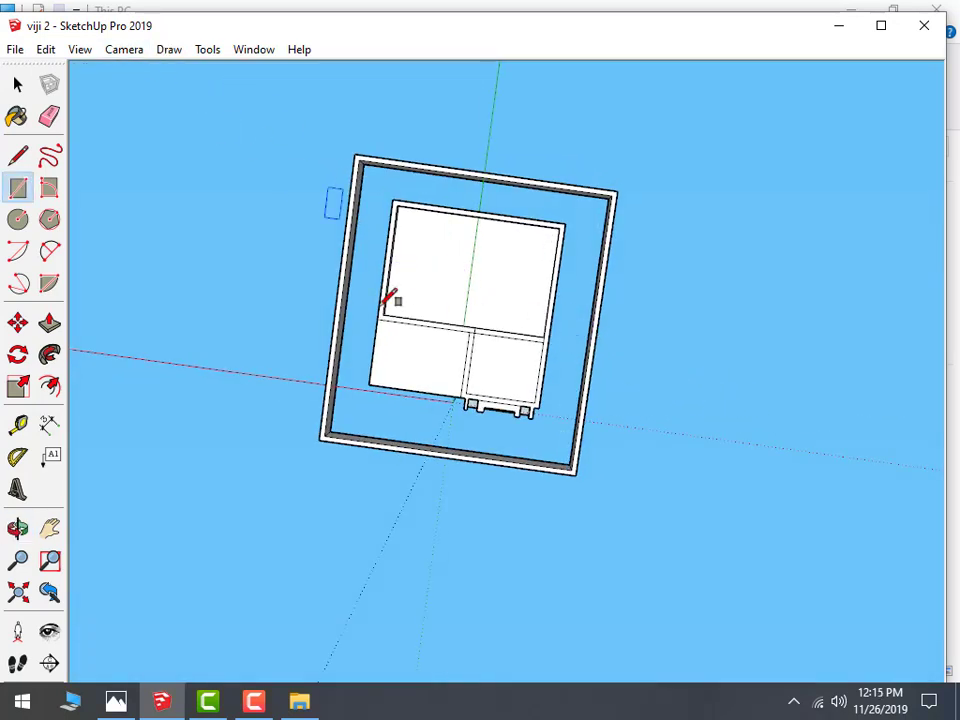
left_click(123, 50)
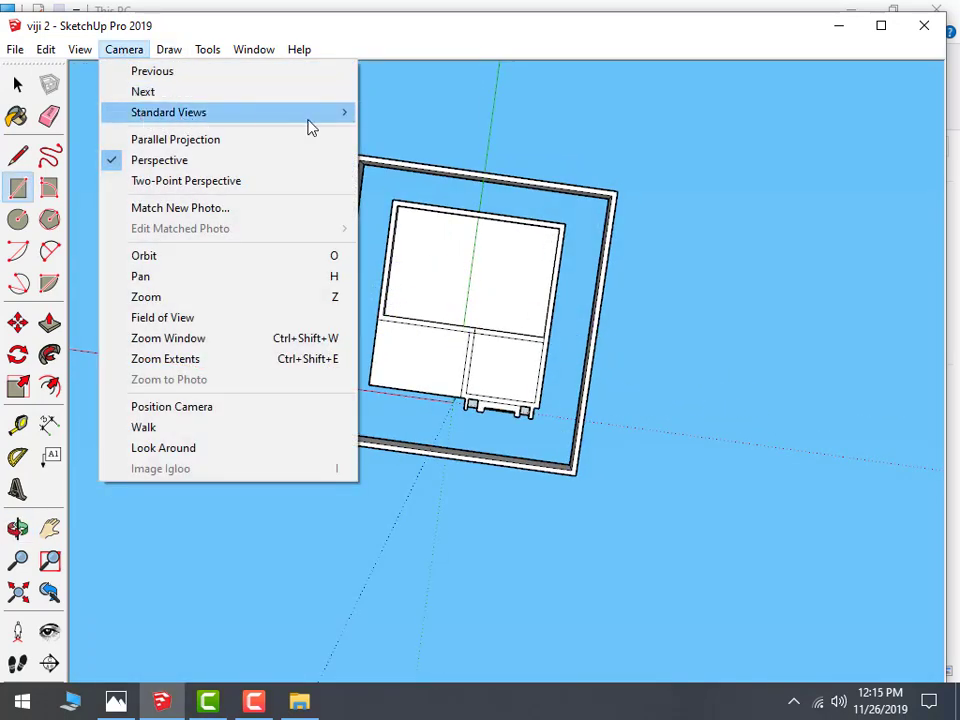
mouse_move(168, 112)
left_click(385, 134)
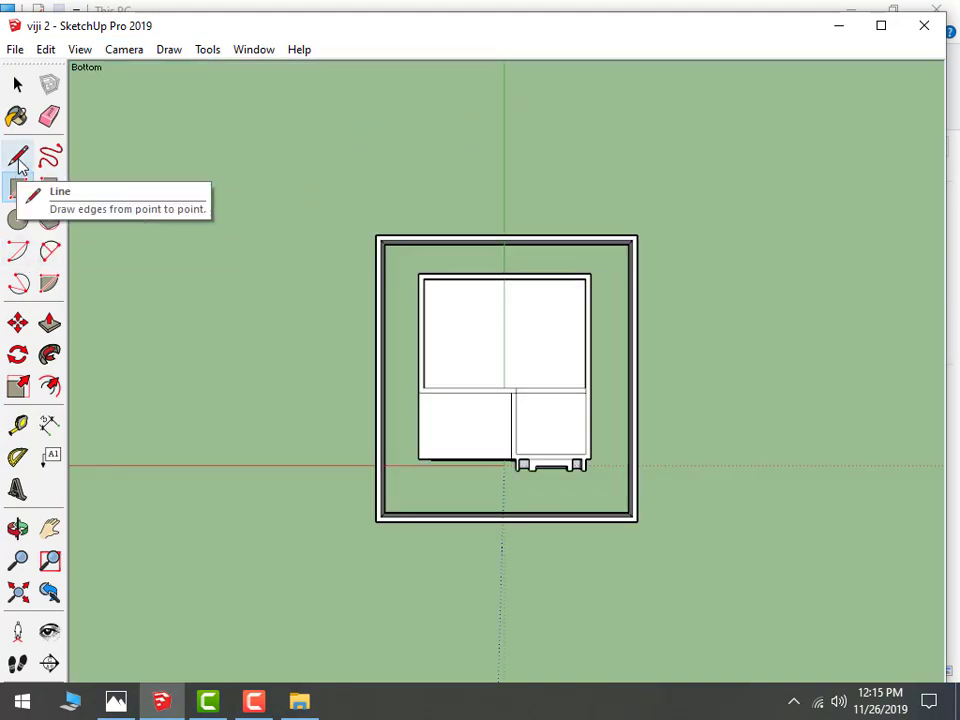
scroll(384, 250, "up", 1)
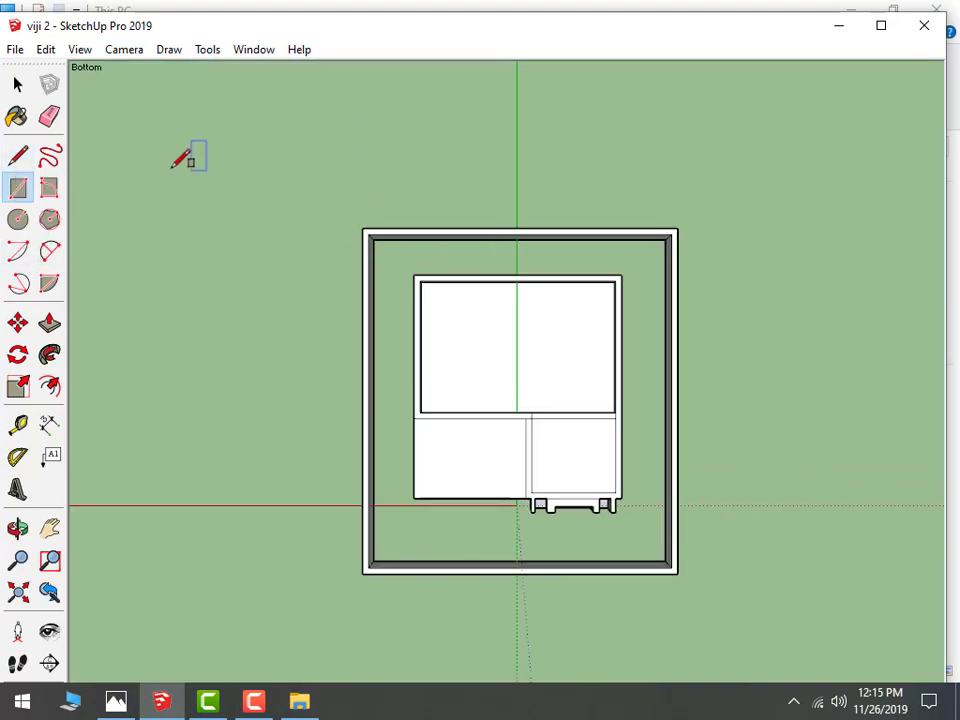
Draw a rectangle from corner to corner across the frame's underside
left_click(368, 235)
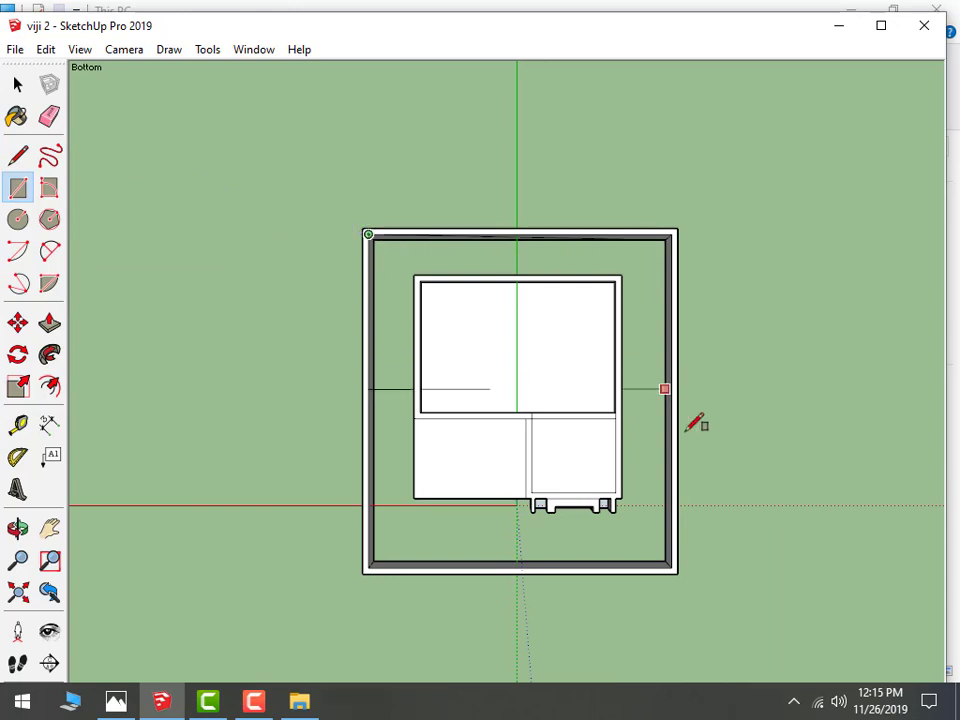
left_click(672, 566)
scroll(730, 375, "down", 2)
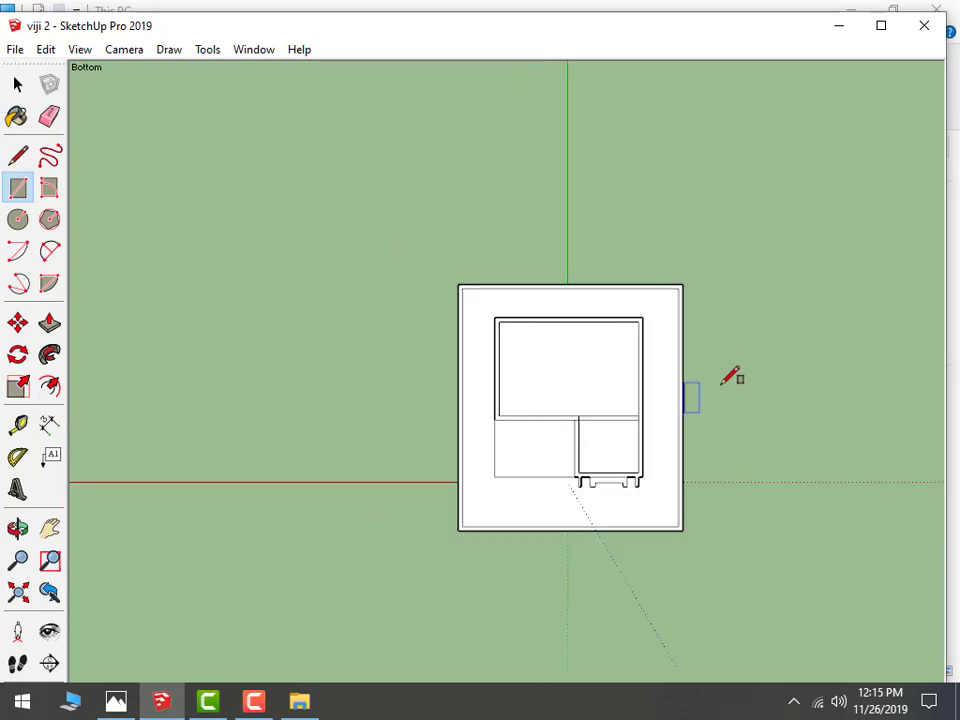
scroll(727, 366, "down", 1)
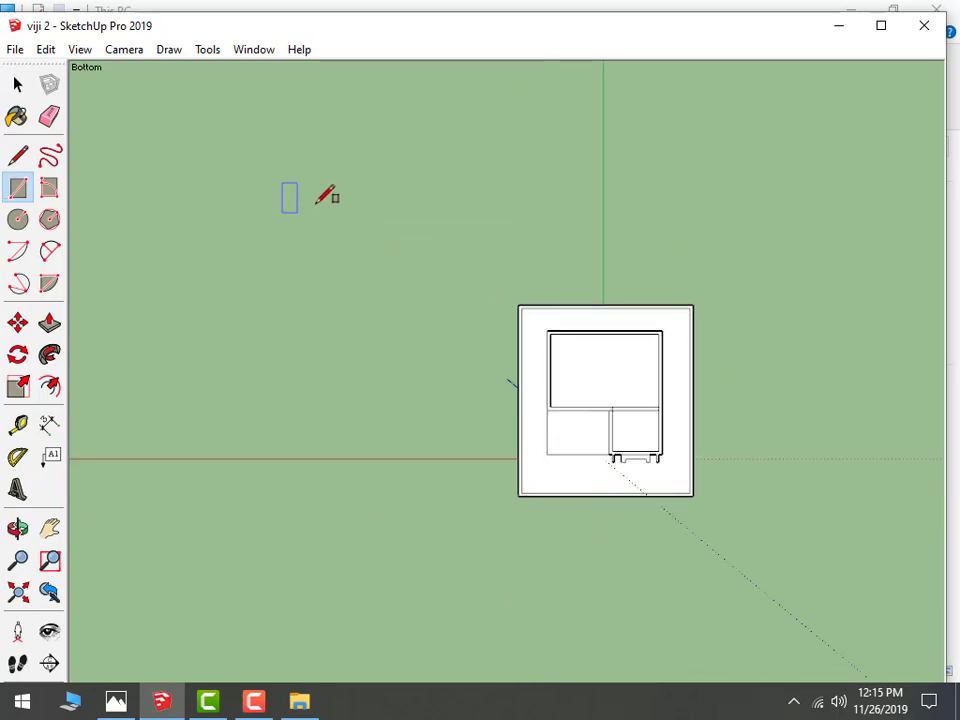
mouse_move(328, 195)
middle_mouse_down()
mouse_move(372, 406)
mouse_move(681, 673)
mouse_move(591, 461)
mouse_move(740, 392)
mouse_move(418, 439)
mouse_move(797, 388)
mouse_move(476, 411)
middle_mouse_up()
scroll(325, 445, "up", 2)
mouse_move(325, 445)
middle_mouse_down()
mouse_move(474, 510)
mouse_move(332, 409)
mouse_move(311, 461)
middle_mouse_up()
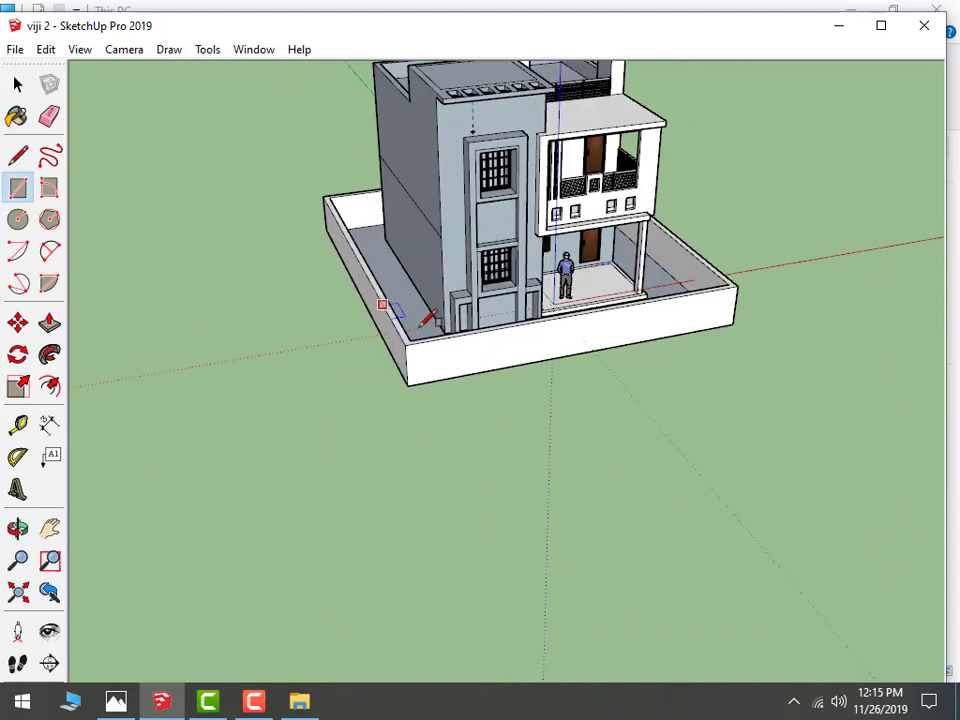
Mark the gate section on top of the front wall with the Line tool
mouse_move(381, 306)
middle_mouse_down()
mouse_move(675, 343)
mouse_move(581, 328)
middle_mouse_up()
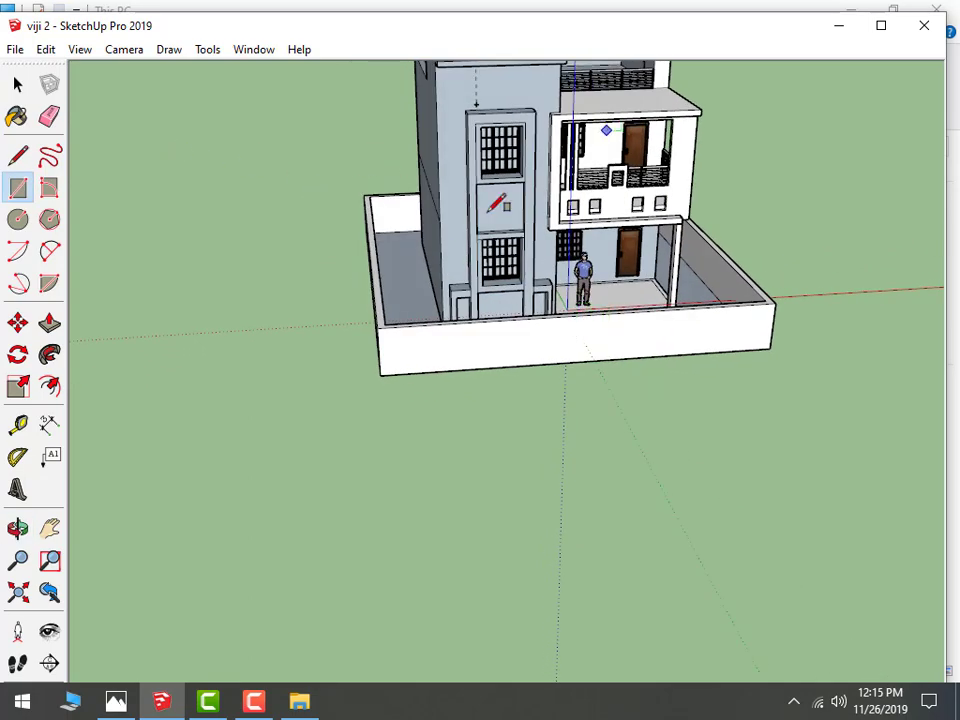
mouse_move(497, 203)
middle_mouse_down()
mouse_move(686, 293)
mouse_move(579, 407)
mouse_move(572, 312)
middle_mouse_up()
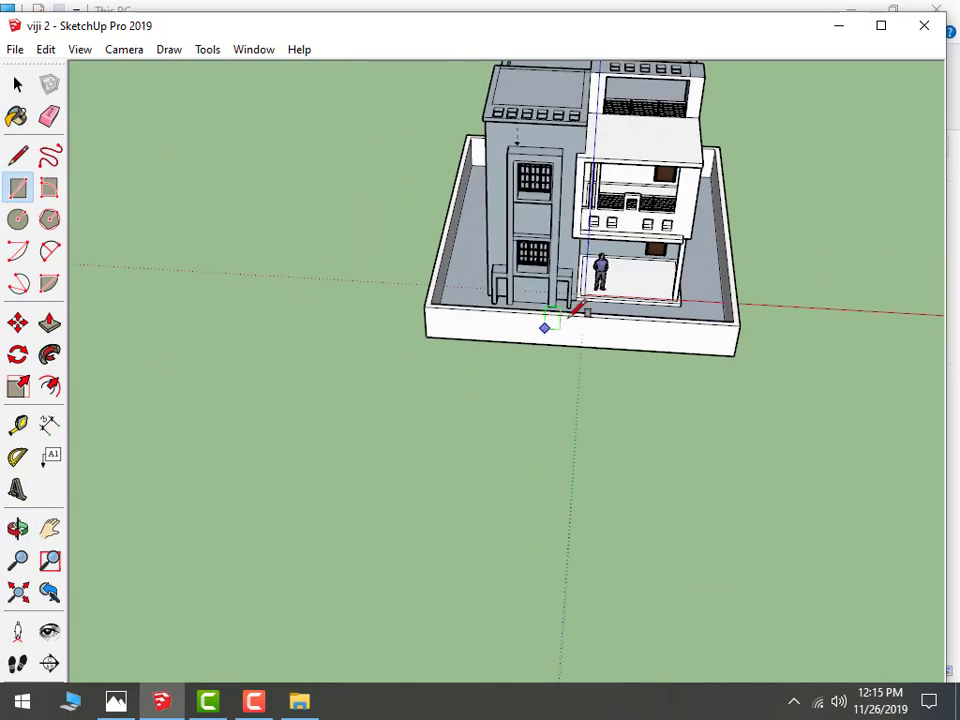
scroll(577, 310, "up", 2)
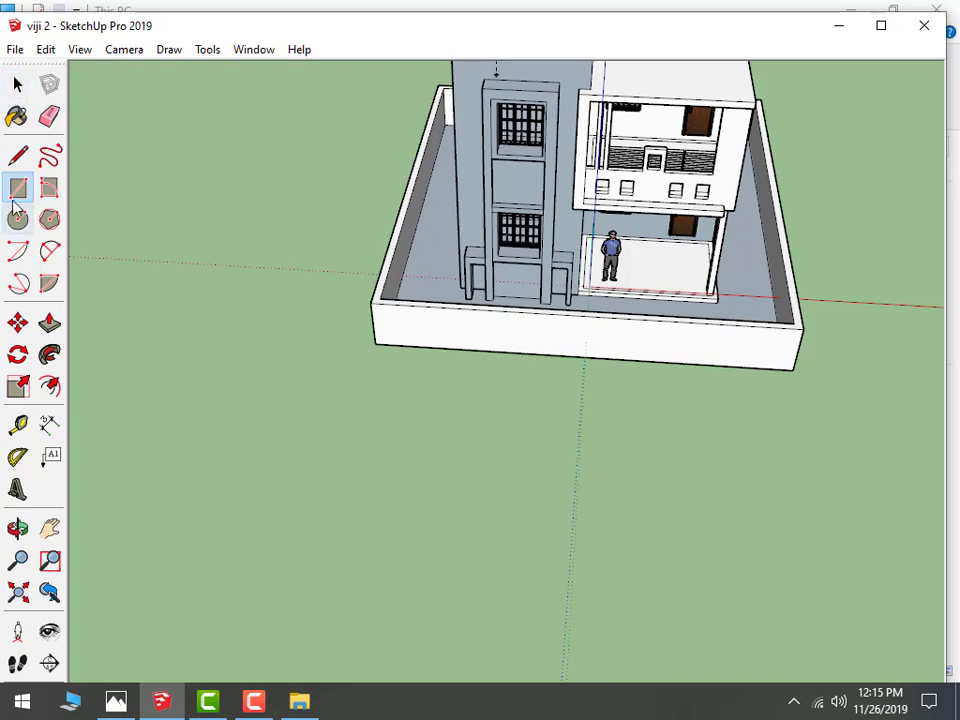
left_click(18, 155)
scroll(600, 379, "up", 1)
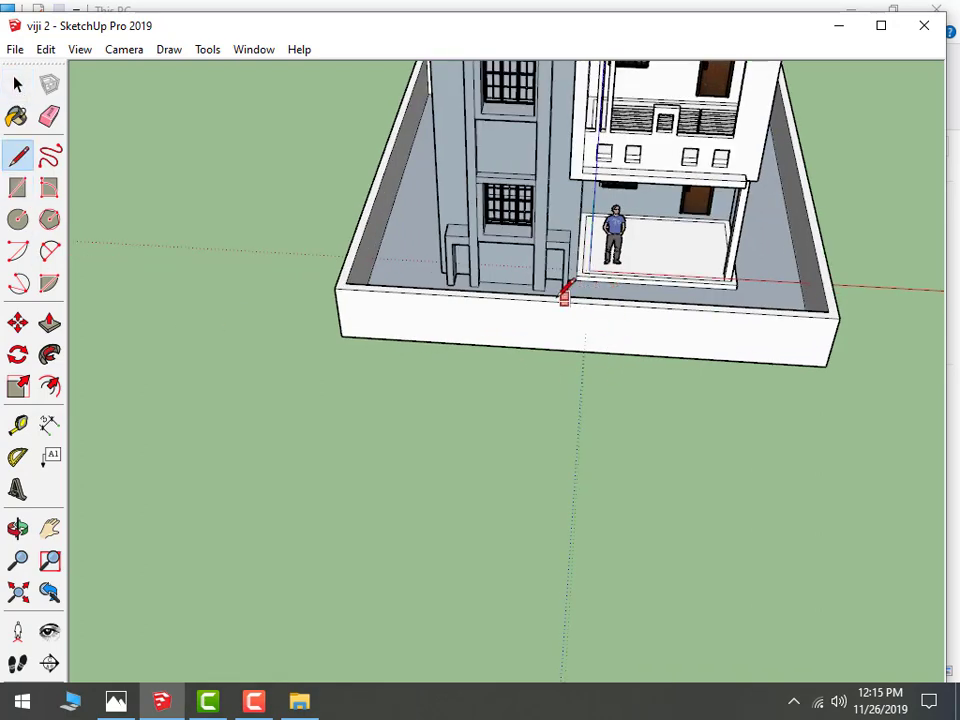
scroll(563, 297, "up", 2)
middle_click_drag(571, 287, 540, 424)
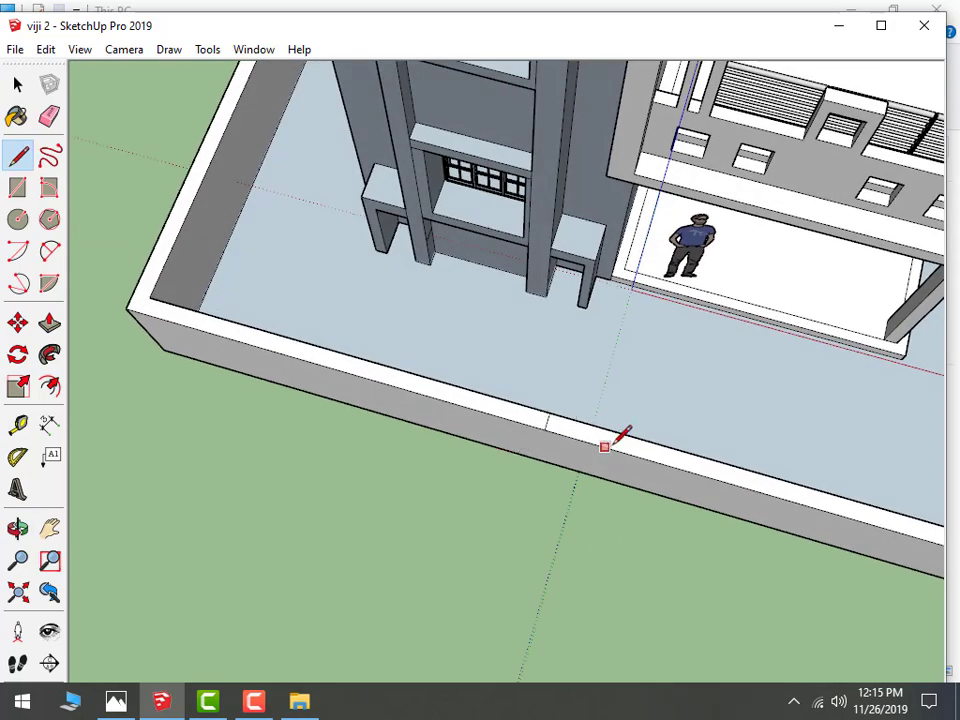
middle_click_drag(588, 404, 437, 550)
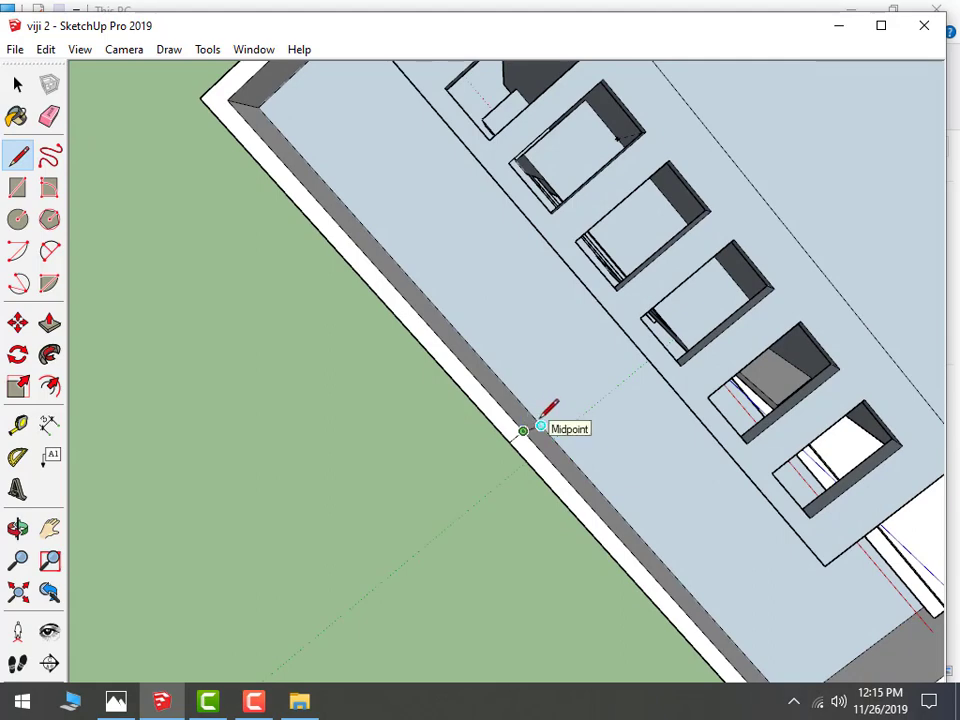
mouse_move(418, 455)
middle_mouse_down()
mouse_move(553, 381)
mouse_move(435, 531)
mouse_move(832, 437)
mouse_move(804, 536)
middle_mouse_up()
scroll(814, 514, "up", 2)
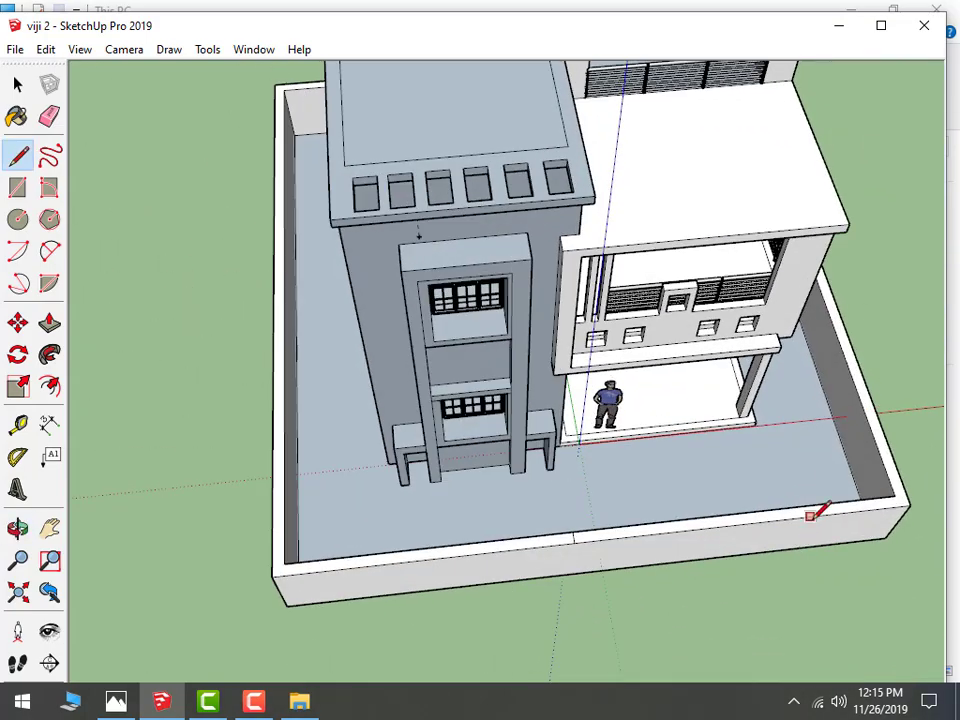
scroll(825, 508, "up", 2)
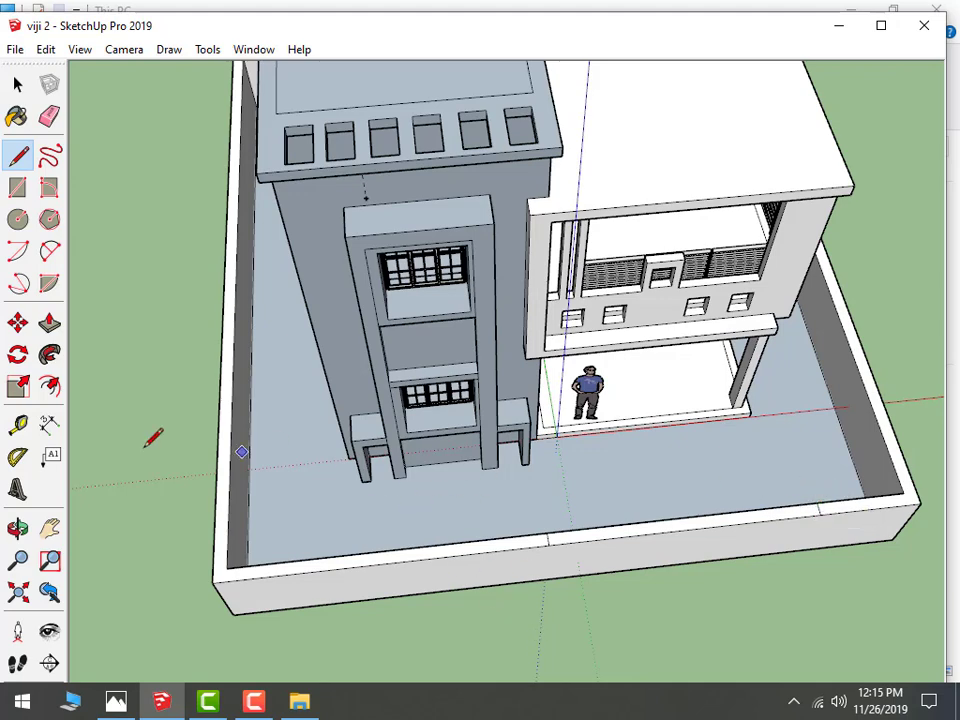
Push the marked middle section of the front wall down to open a gate gap
left_click(49, 322)
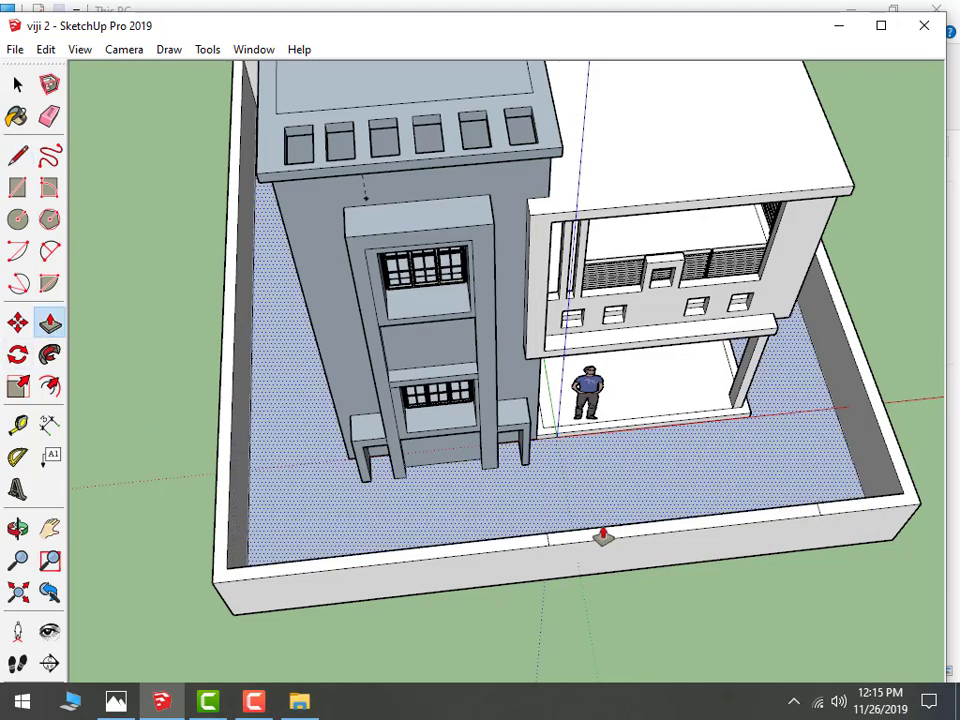
left_click_drag(603, 537, 600, 576)
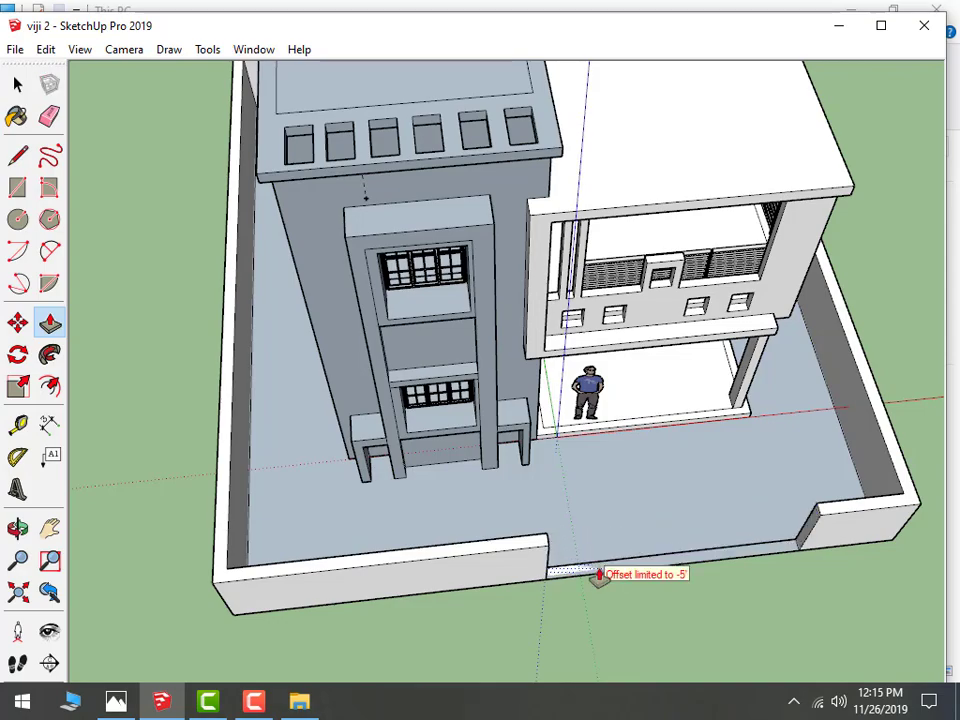
left_click(600, 576)
mouse_move(628, 626)
middle_mouse_down()
mouse_move(639, 561)
mouse_move(643, 598)
mouse_move(484, 544)
mouse_move(589, 574)
mouse_move(499, 534)
mouse_move(364, 551)
middle_mouse_up()
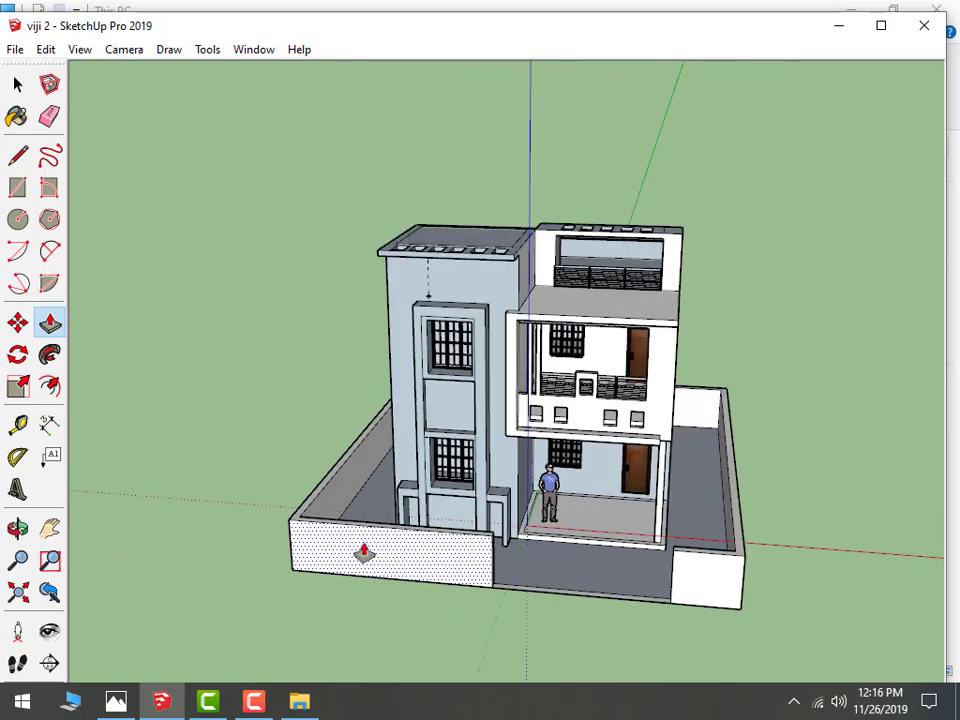
Import the Group_36 gate model through File > Import
left_click(18, 50)
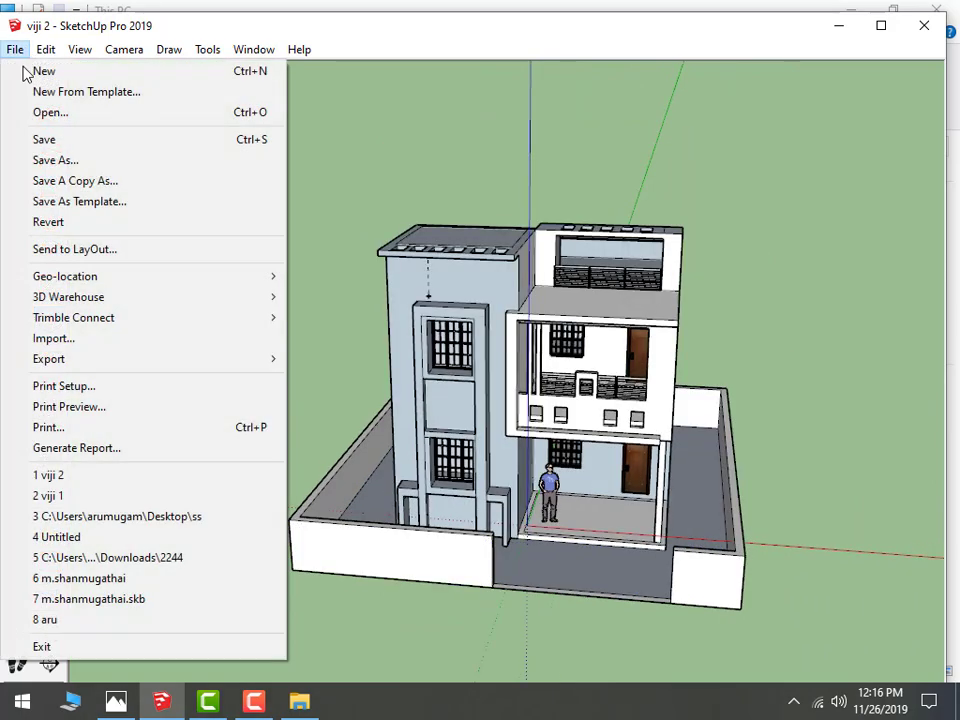
left_click(53, 338)
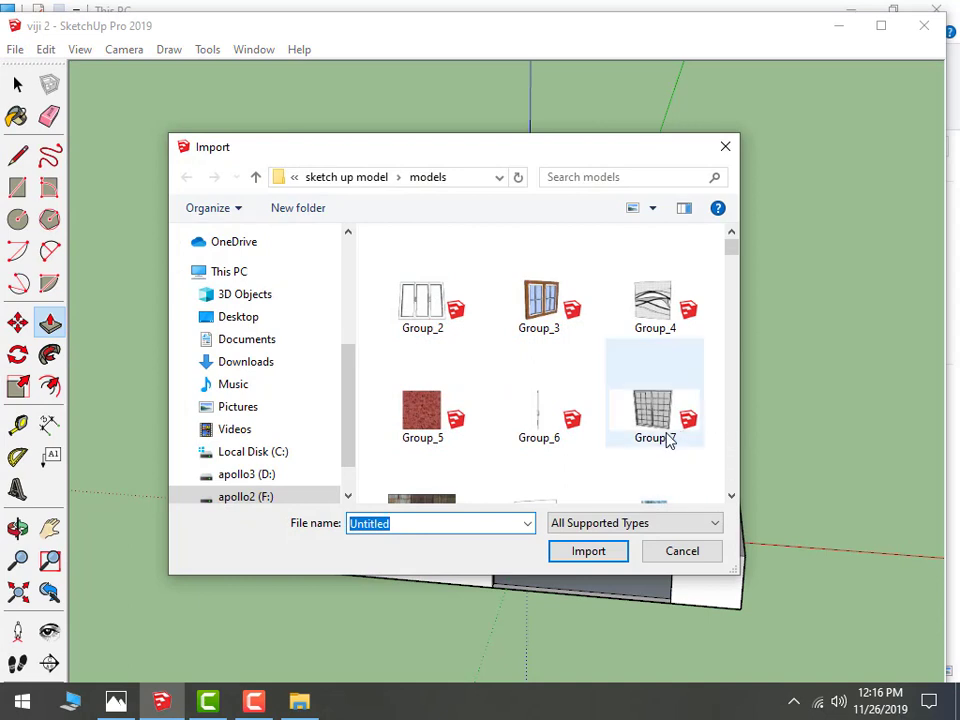
mouse_move(653, 415)
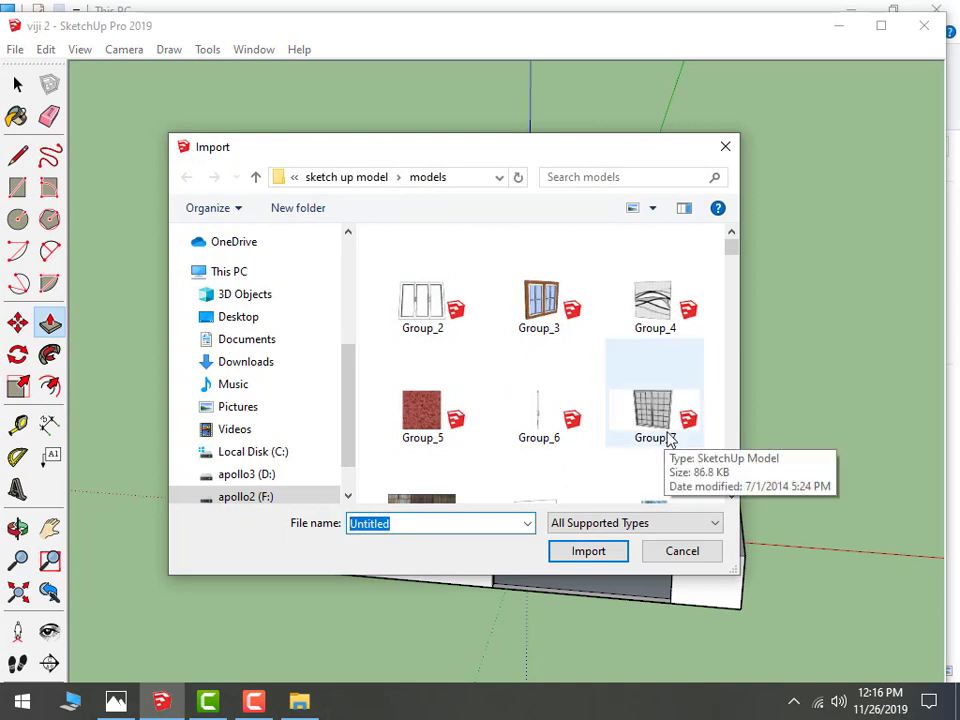
scroll(652, 441, "down", 1)
scroll(615, 443, "down", 2)
scroll(594, 456, "down", 2)
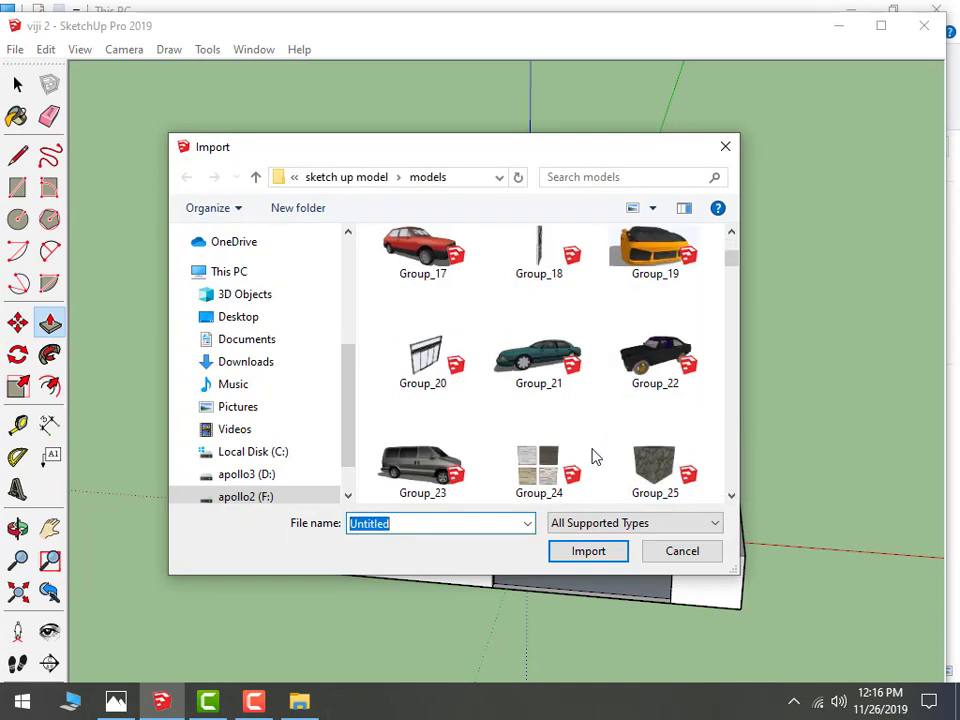
scroll(594, 456, "down", 1)
scroll(594, 456, "down", 1)
scroll(600, 436, "down", 2)
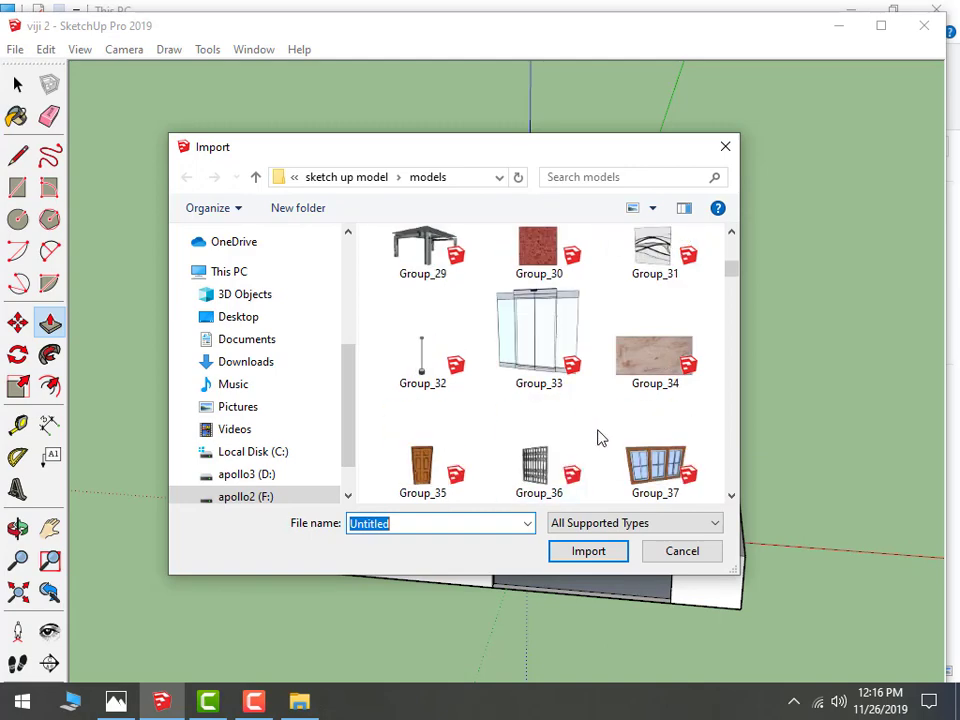
scroll(602, 440, "down", 1)
scroll(560, 400, "down", 1)
scroll(520, 290, "up", 1)
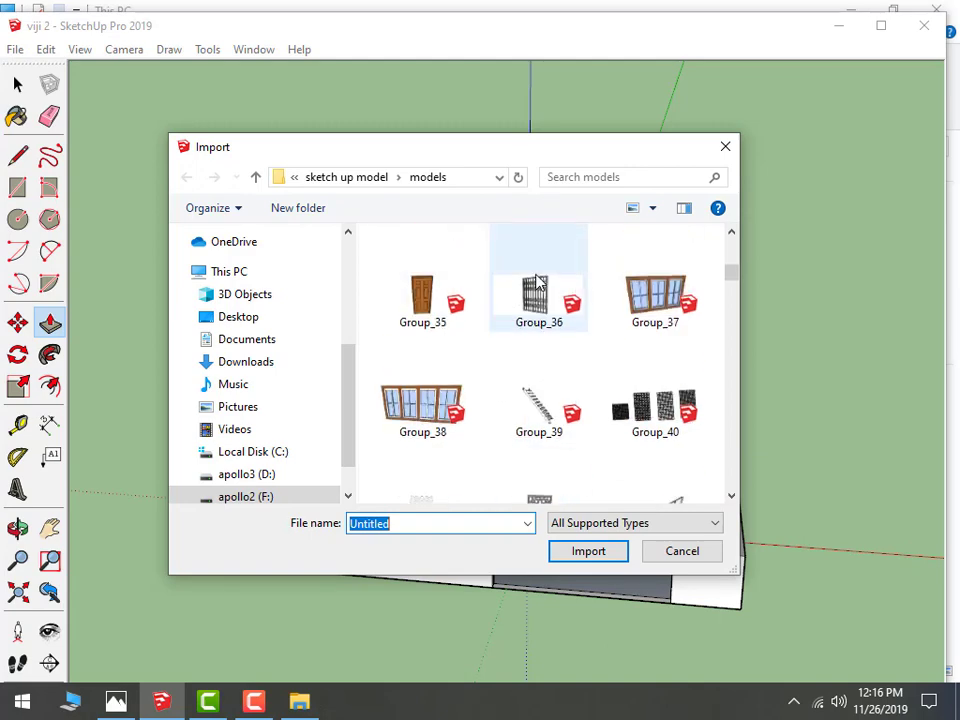
left_click(537, 302)
left_click(598, 556)
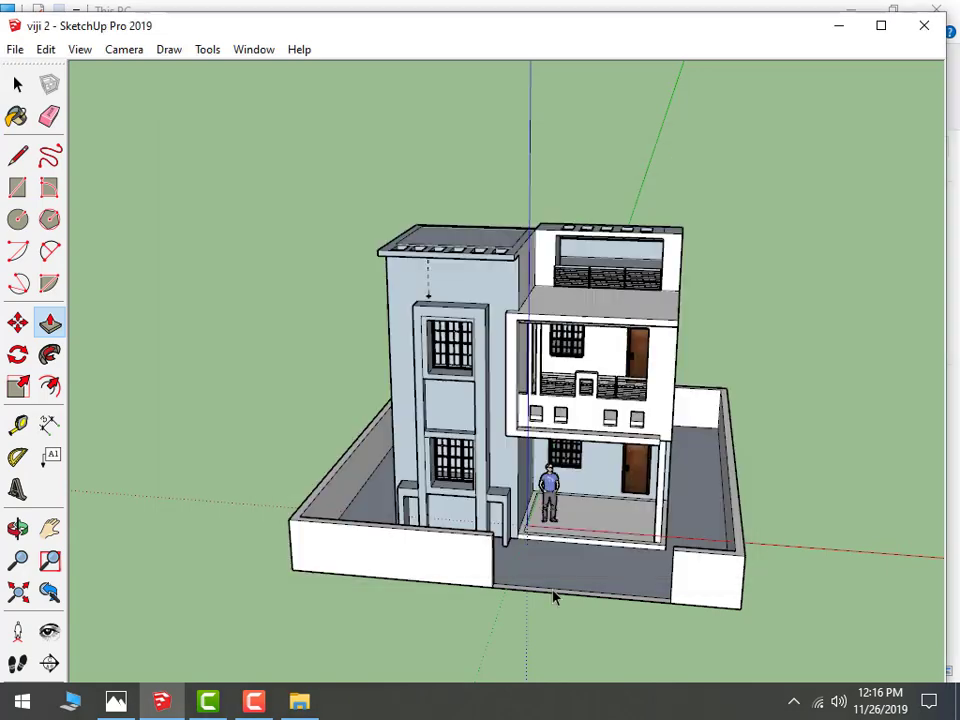
Place the gate in the front opening and scale it along the red axis to span the gap
left_click(497, 589)
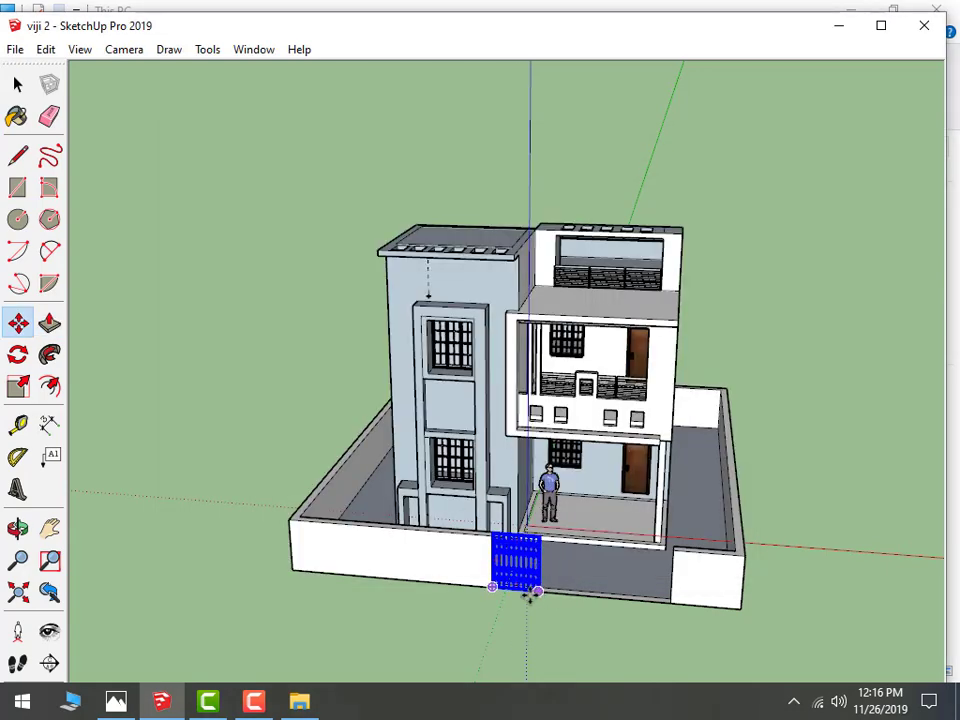
left_click(20, 386)
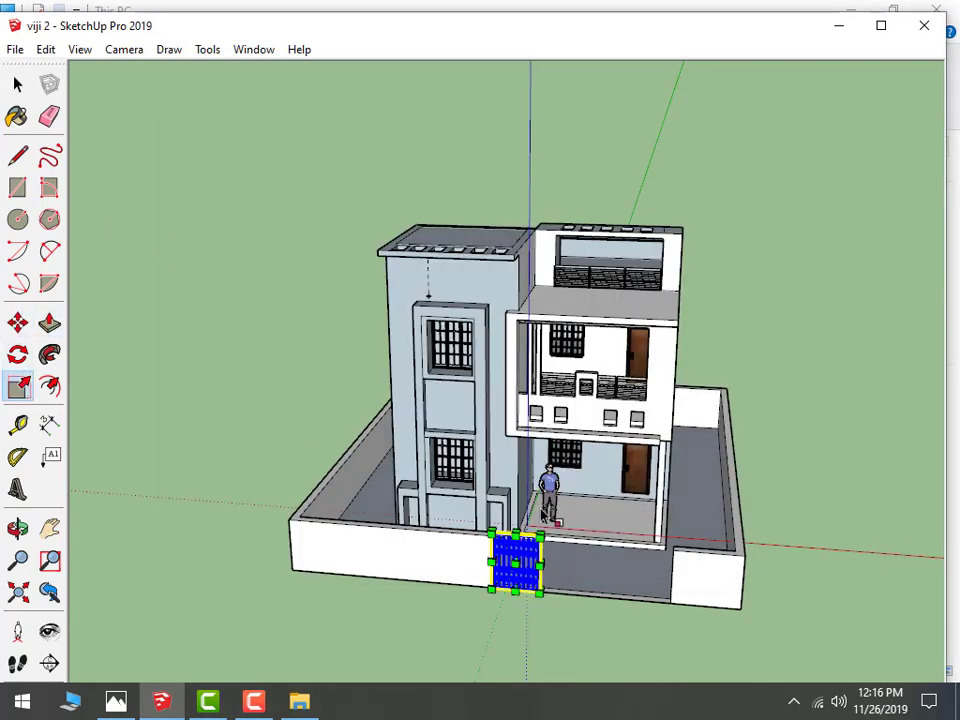
scroll(546, 598, "up", 1)
scroll(671, 579, "up", 2)
scroll(617, 563, "up", 2)
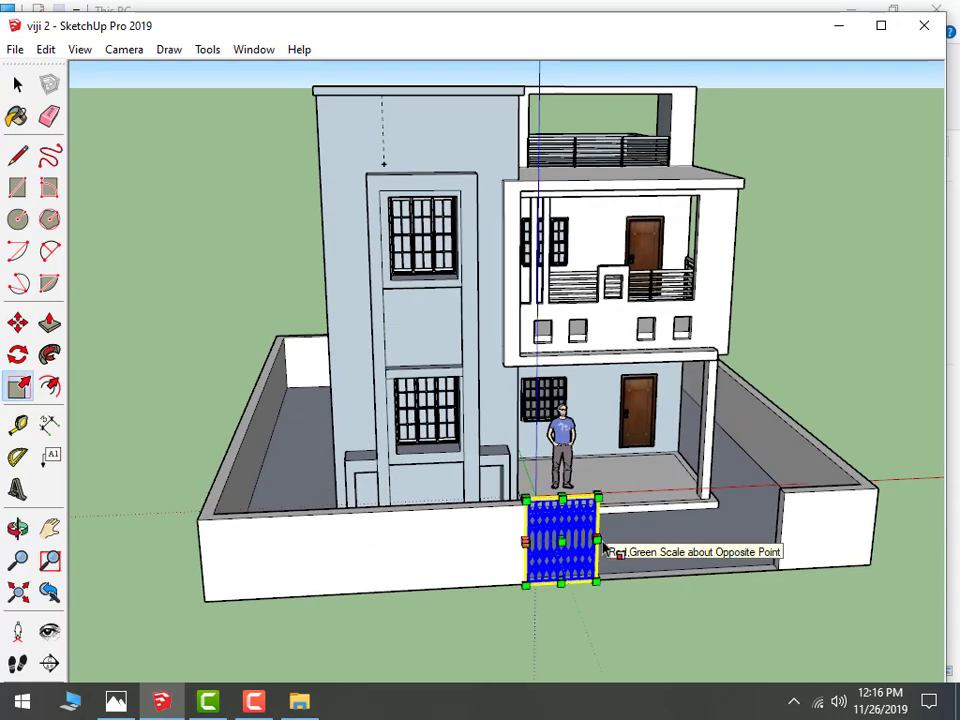
left_click_drag(599, 542, 781, 537)
left_click(781, 537)
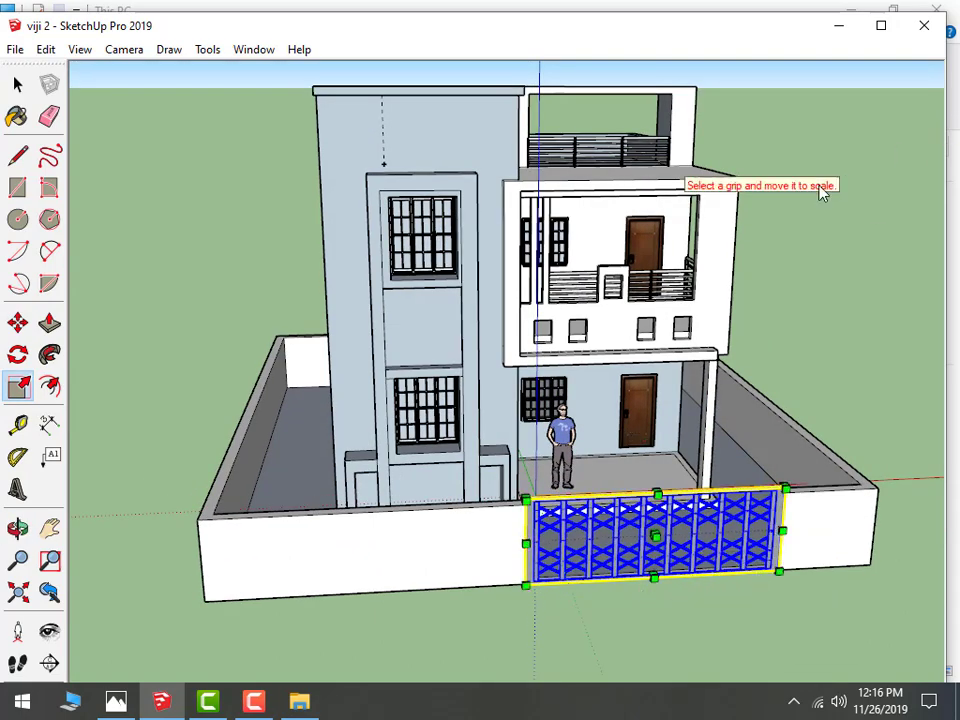
Deselect the gate and orbit around the house to check the result
left_click(18, 85)
left_click(245, 263)
scroll(411, 450, "down", 3)
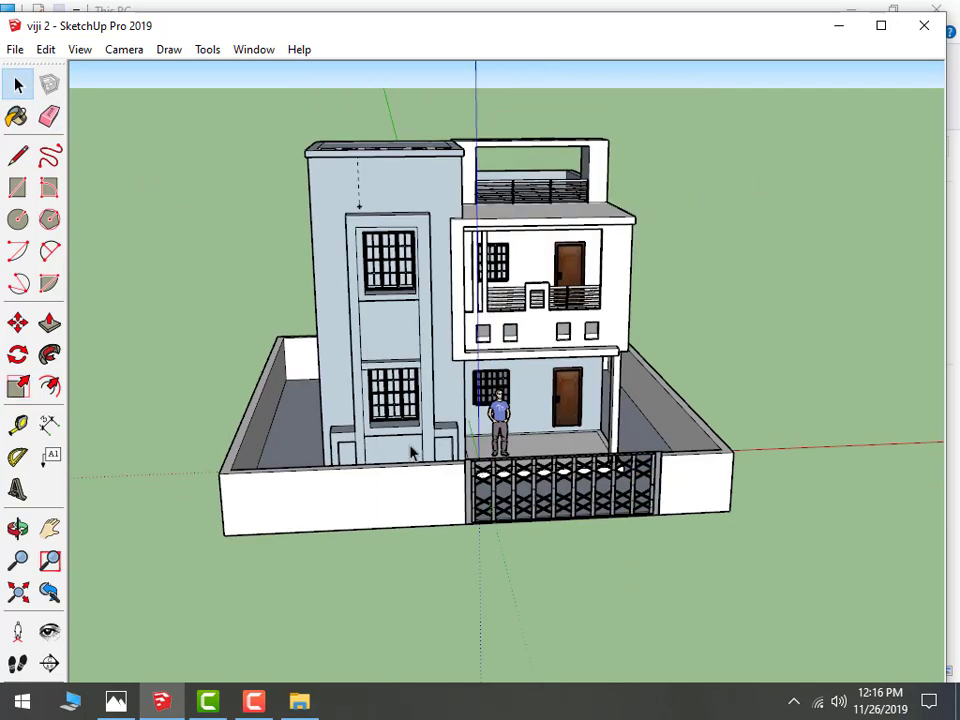
middle_click_drag(411, 450, 520, 440)
middle_click_drag(709, 357, 664, 407)
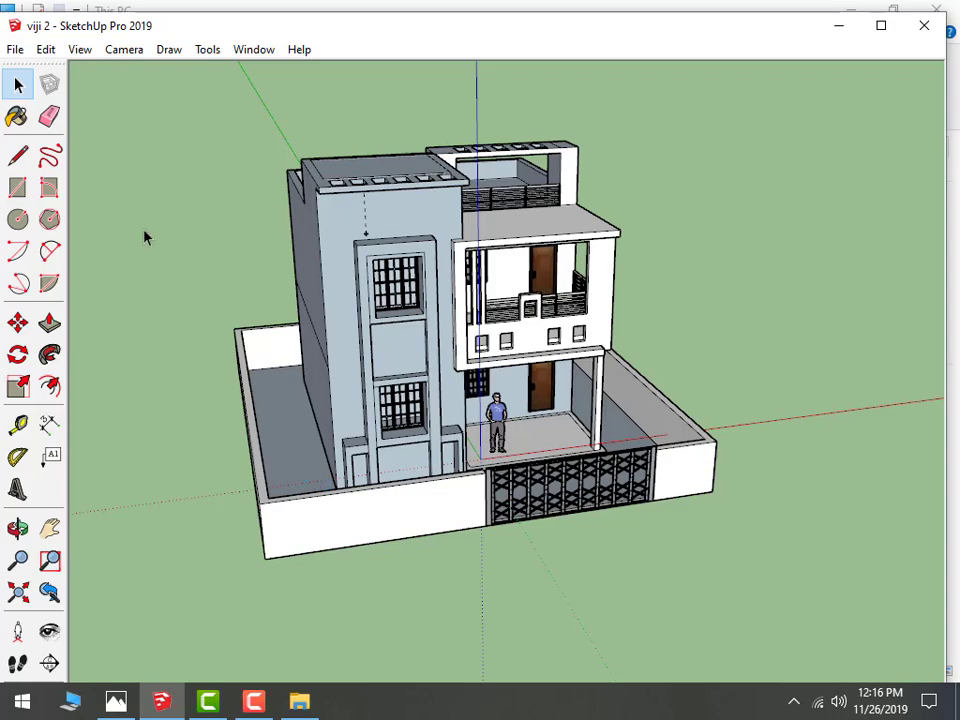
left_click(18, 155)
middle_click_drag(853, 302, 561, 450)
Zoom and orbit to a front-left view showing more of the house's left side
scroll(268, 447, "up", 3)
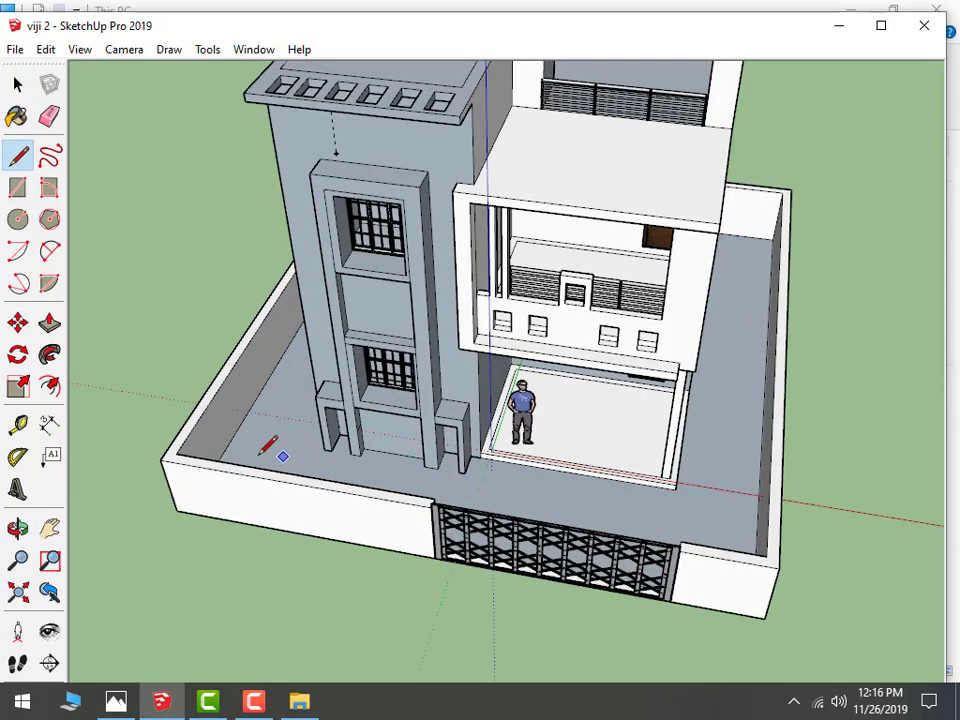
scroll(268, 447, "up", 2)
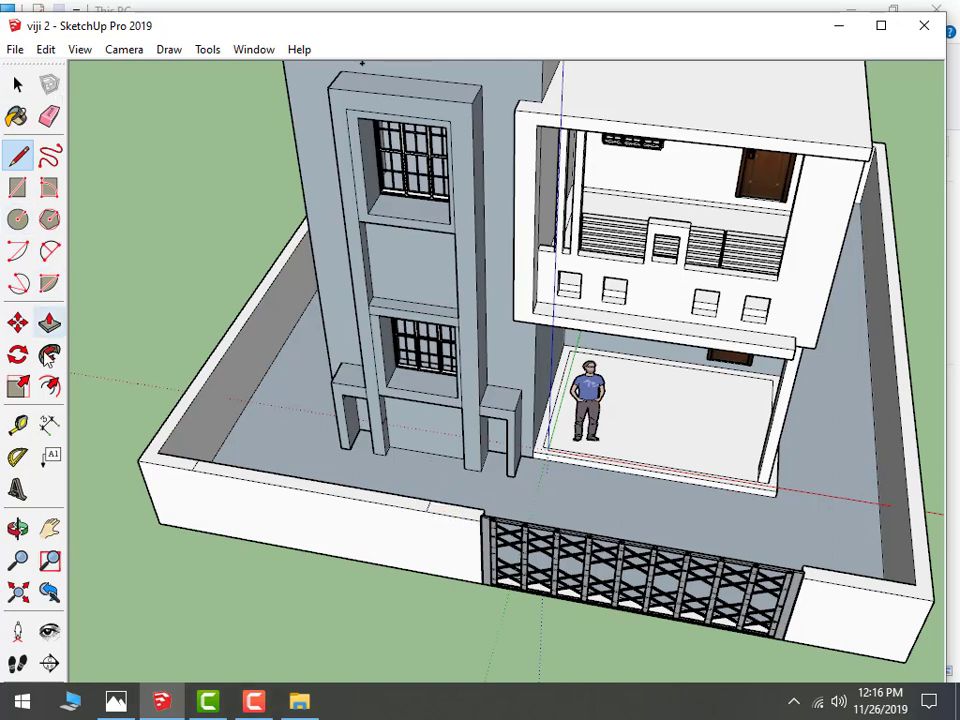
left_click(49, 322)
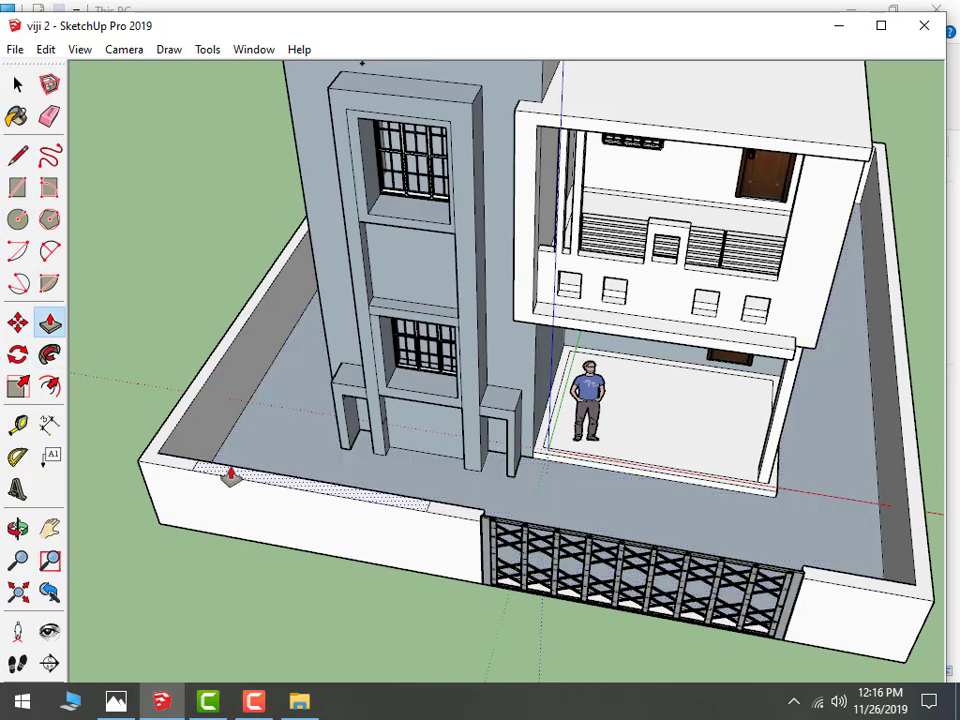
middle_click_drag(231, 508, 360, 333)
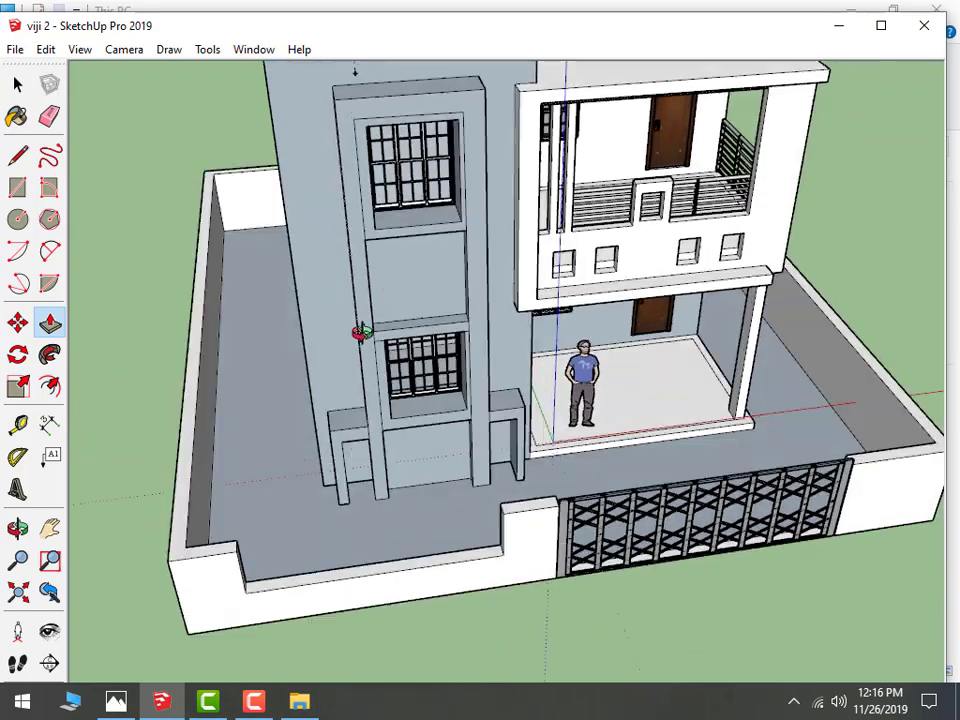
scroll(360, 333, "down", 5)
middle_click_drag(435, 364, 480, 350)
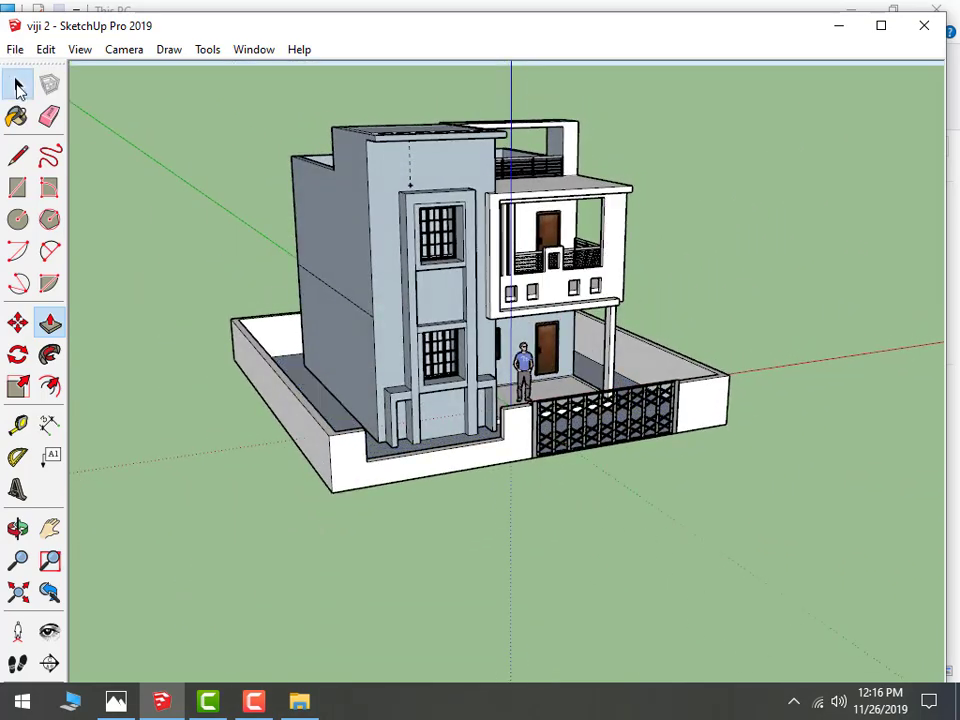
left_click(18, 88)
mouse_move(870, 264)
middle_mouse_down()
mouse_move(780, 289)
mouse_move(765, 304)
mouse_move(827, 261)
mouse_move(490, 380)
mouse_move(320, 305)
mouse_move(773, 375)
mouse_move(699, 416)
mouse_move(667, 347)
mouse_move(472, 408)
middle_mouse_up()
scroll(699, 416, "up", 3)
scroll(667, 347, "down", 4)
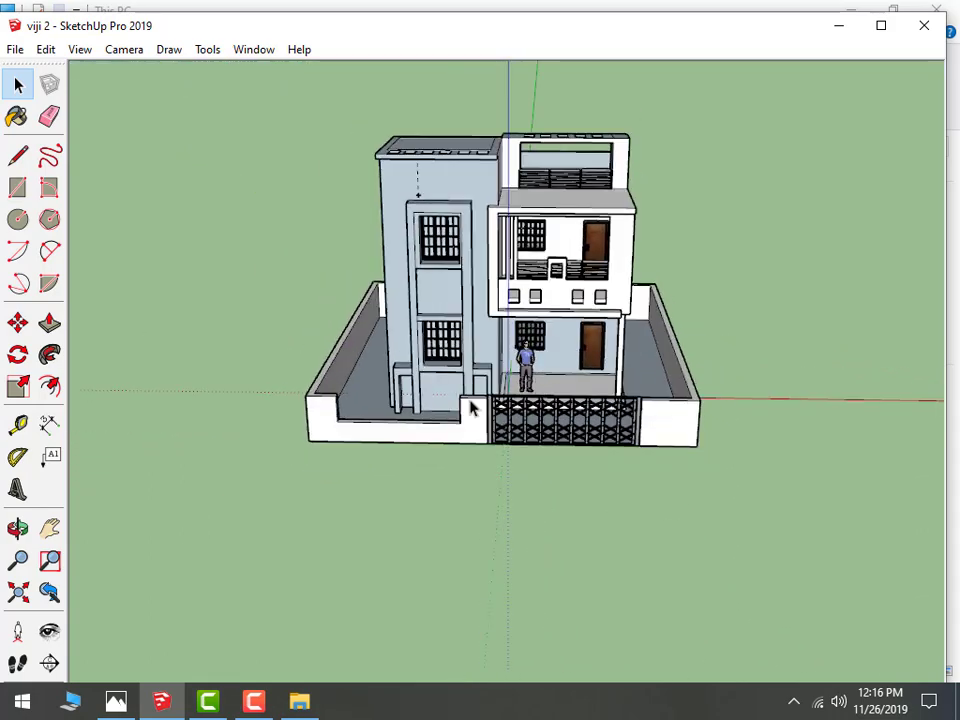
scroll(440, 398, "up", 1)
middle_click_drag(418, 385, 293, 377)
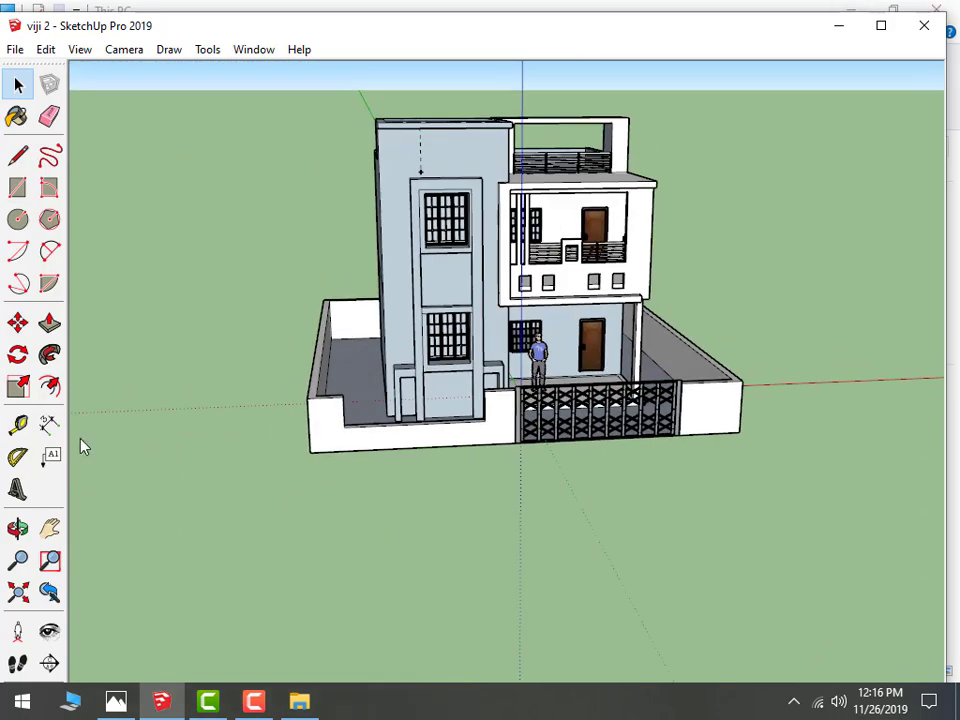
Show the Materials panel from Window > Default Tray and switch it to the Select tab
left_click(248, 50)
mouse_move(289, 71)
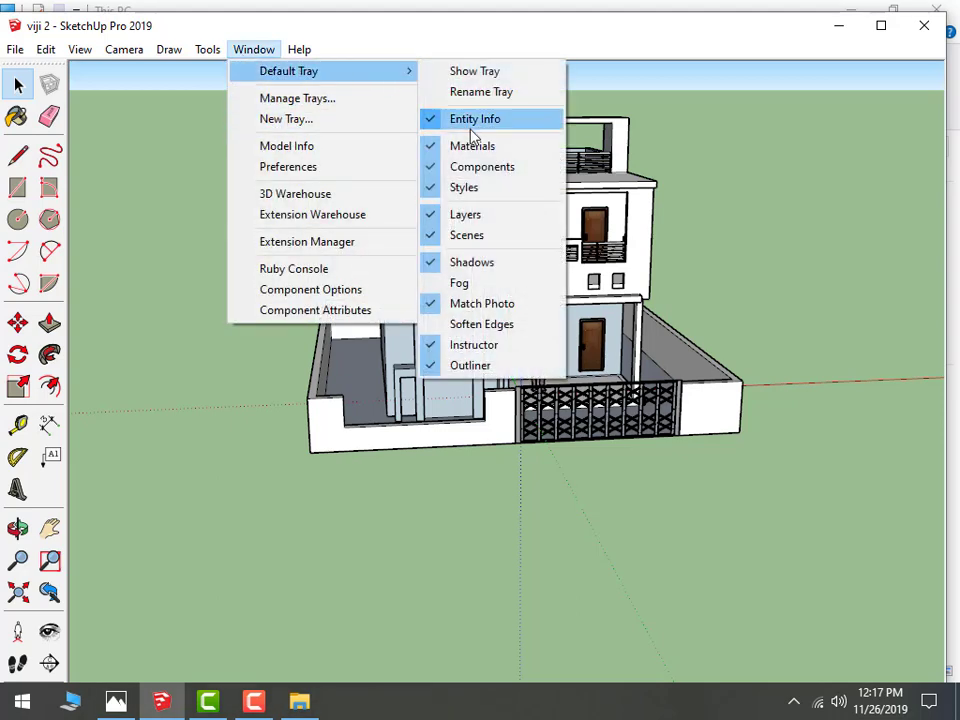
left_click(476, 159)
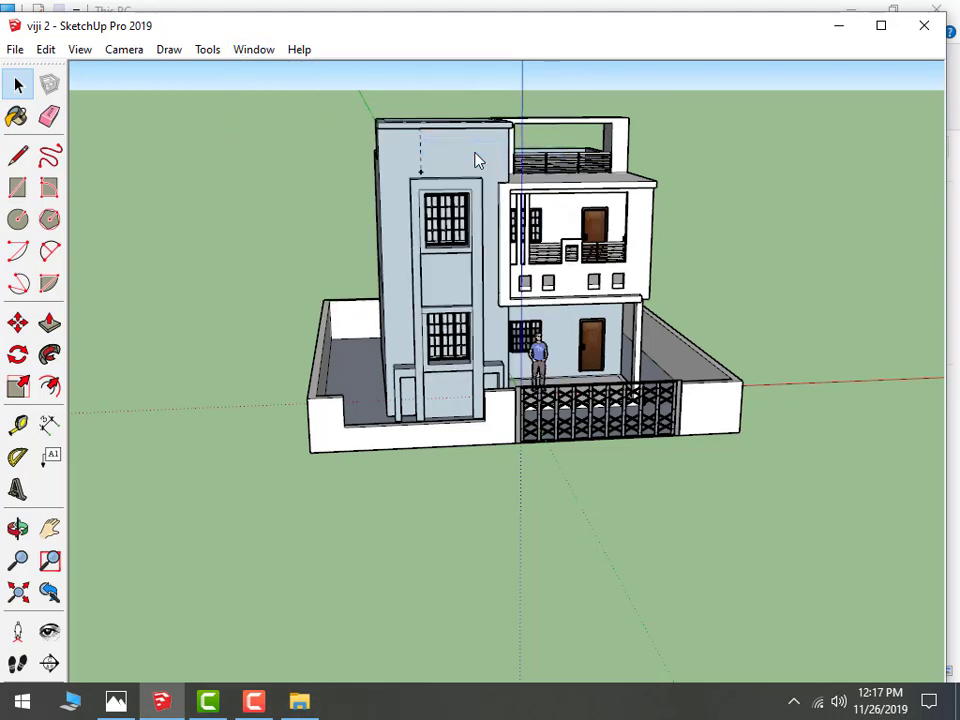
left_click(253, 49)
mouse_move(289, 71)
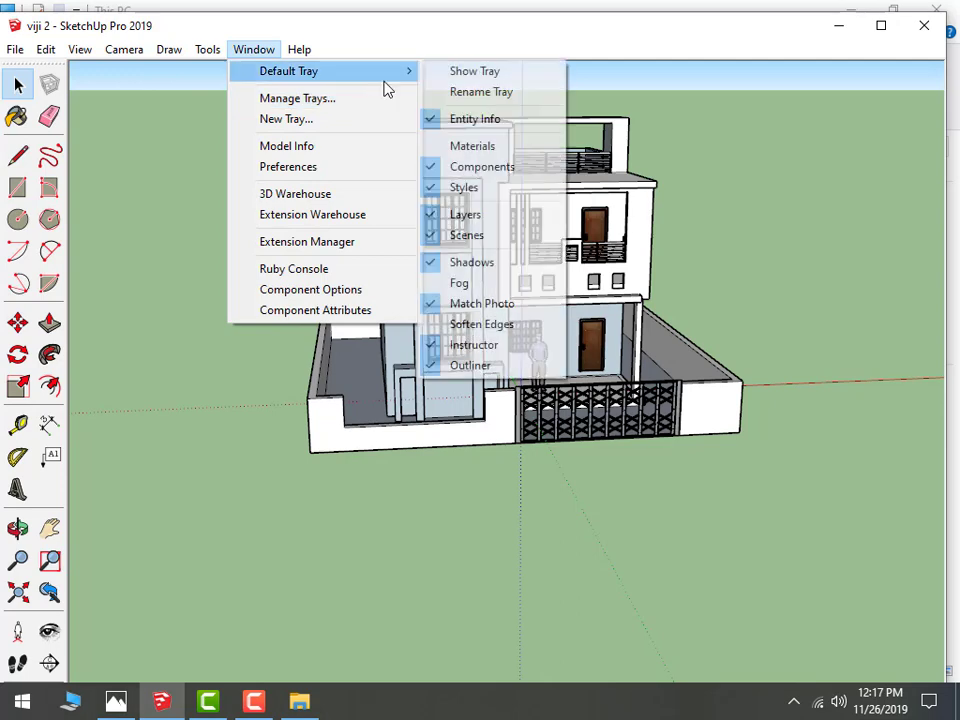
left_click(470, 146)
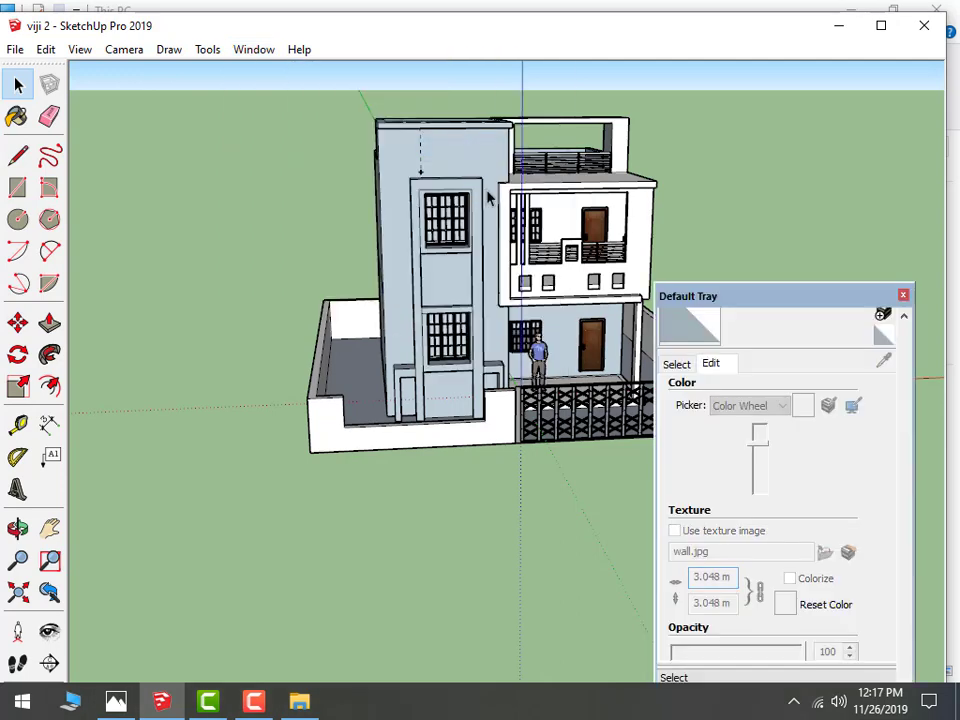
mouse_move(698, 165)
middle_mouse_down()
mouse_move(698, 154)
mouse_move(662, 150)
middle_mouse_up()
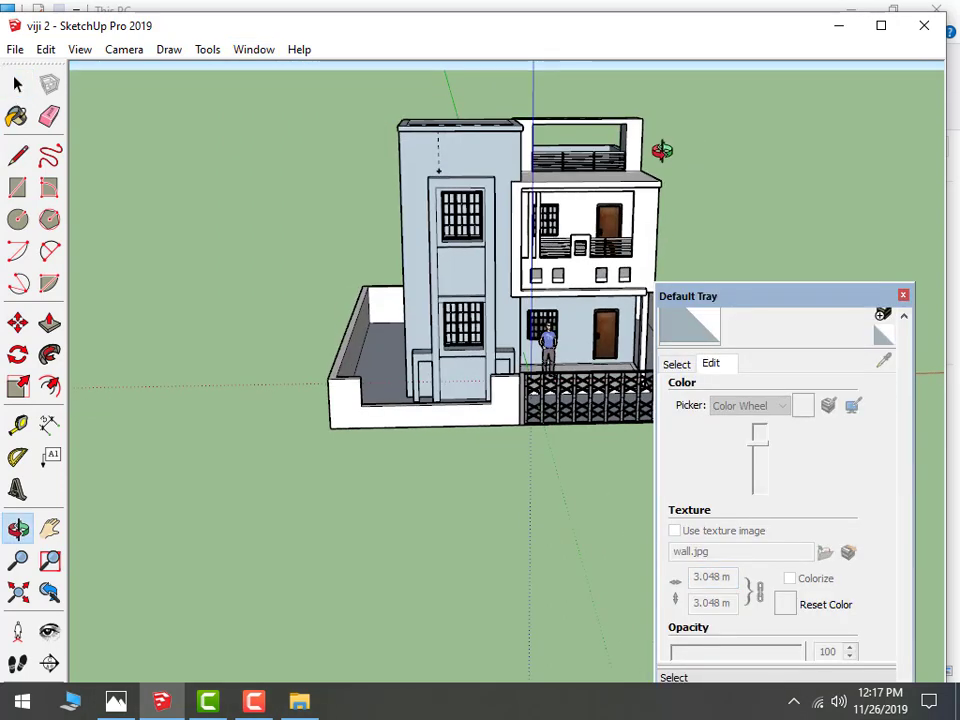
mouse_move(290, 426)
middle_mouse_down()
mouse_move(525, 420)
mouse_move(600, 400)
middle_mouse_up()
mouse_move(416, 568)
middle_mouse_down()
mouse_move(364, 542)
mouse_move(641, 398)
middle_mouse_up()
left_click(684, 366)
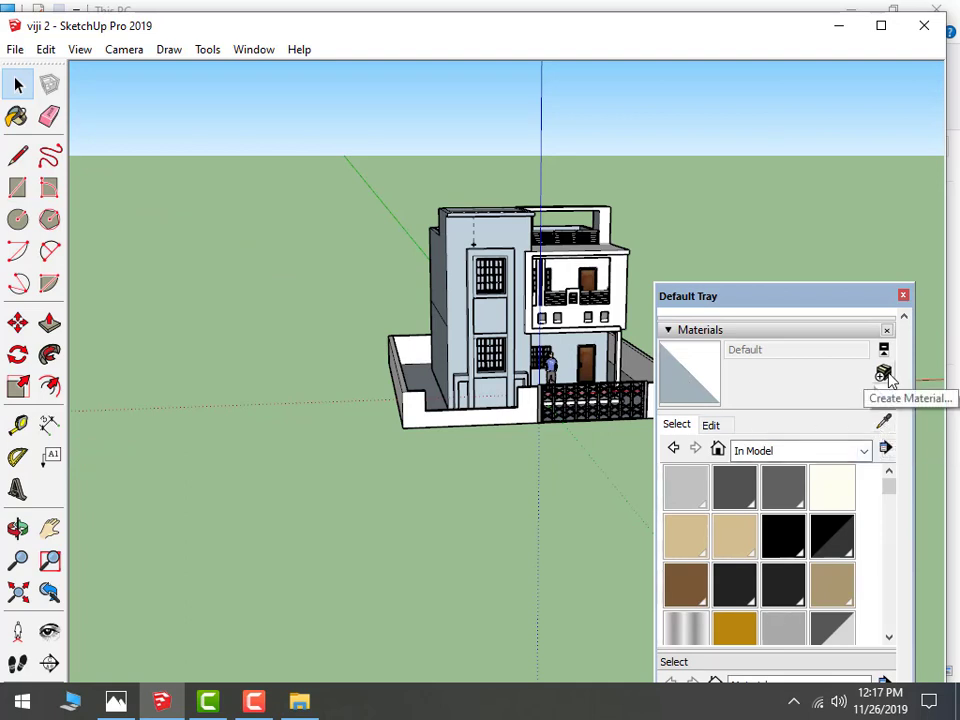
Create a new material textured with wall.jpg at a 10' texture width
left_click(883, 373)
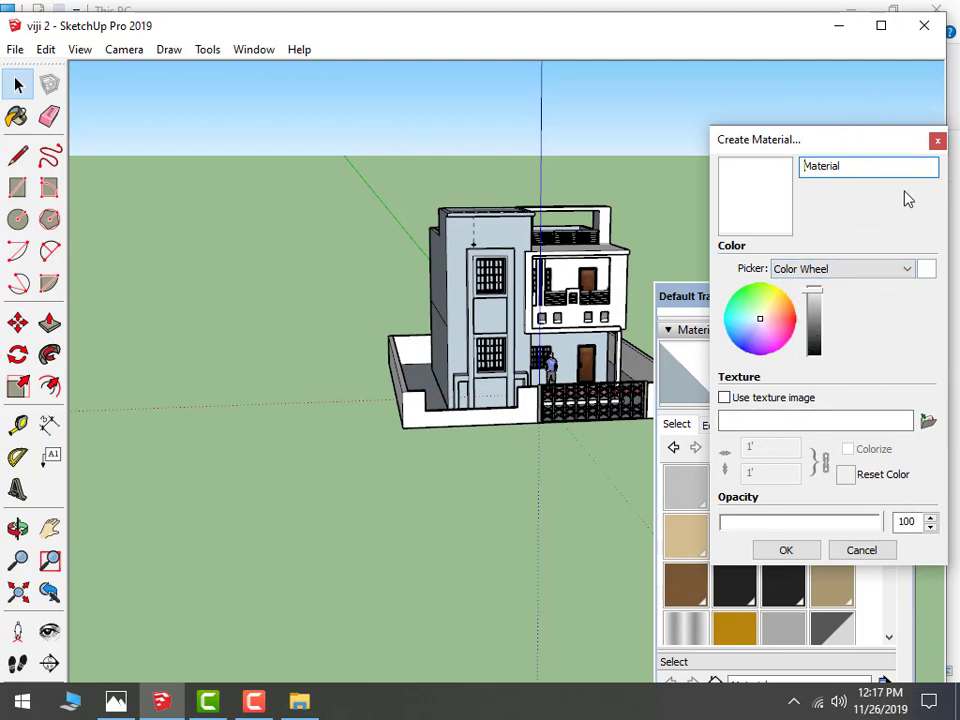
left_click(929, 422)
left_click(625, 498)
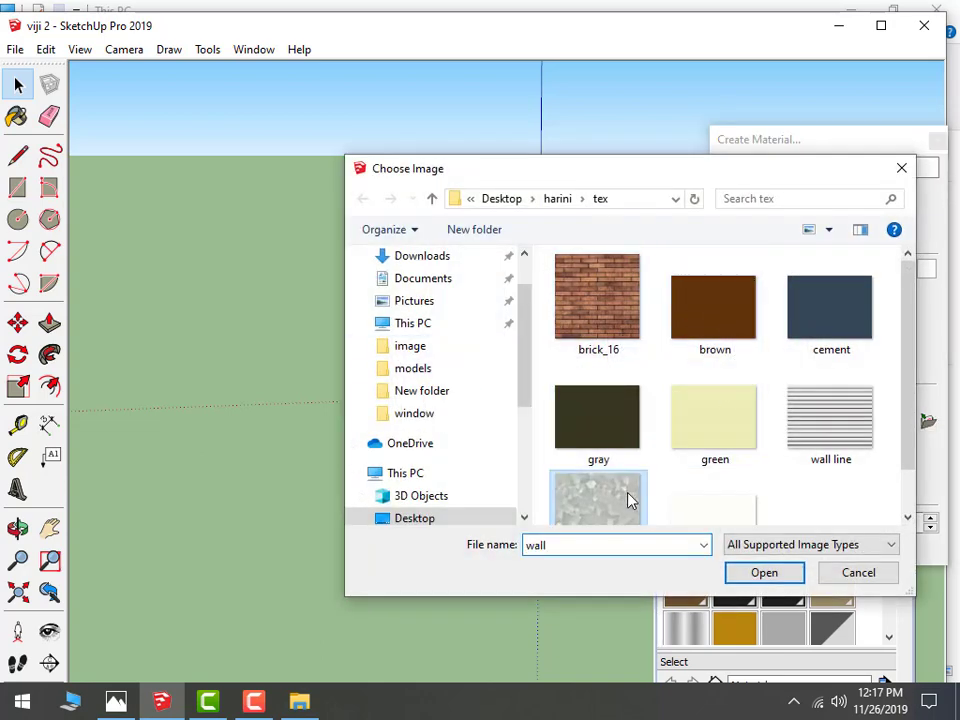
left_click(767, 576)
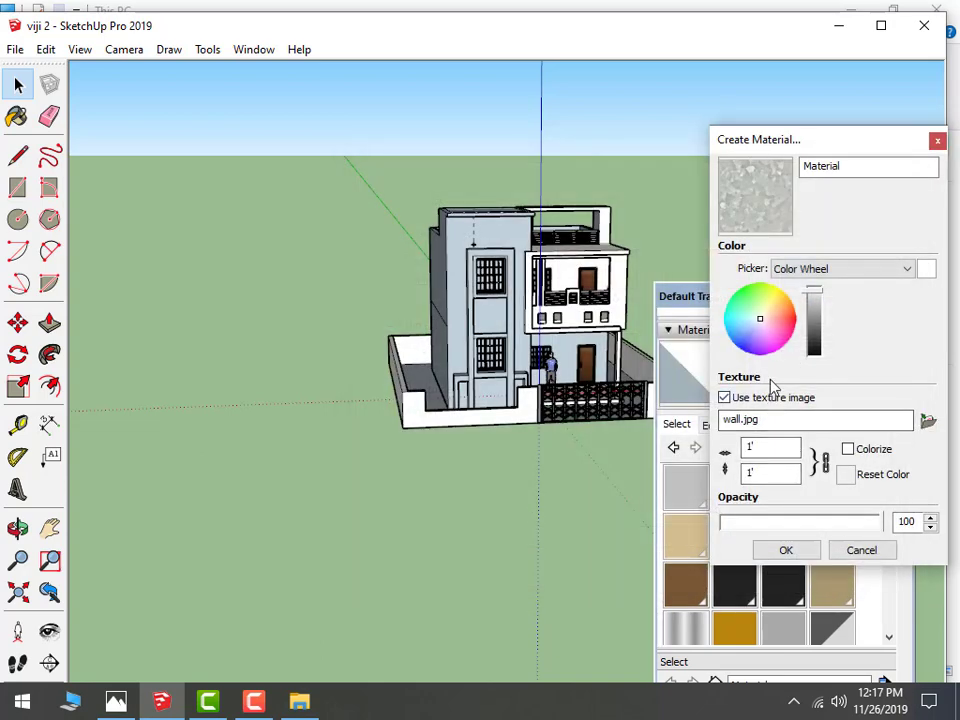
double_click(778, 447)
type("10")
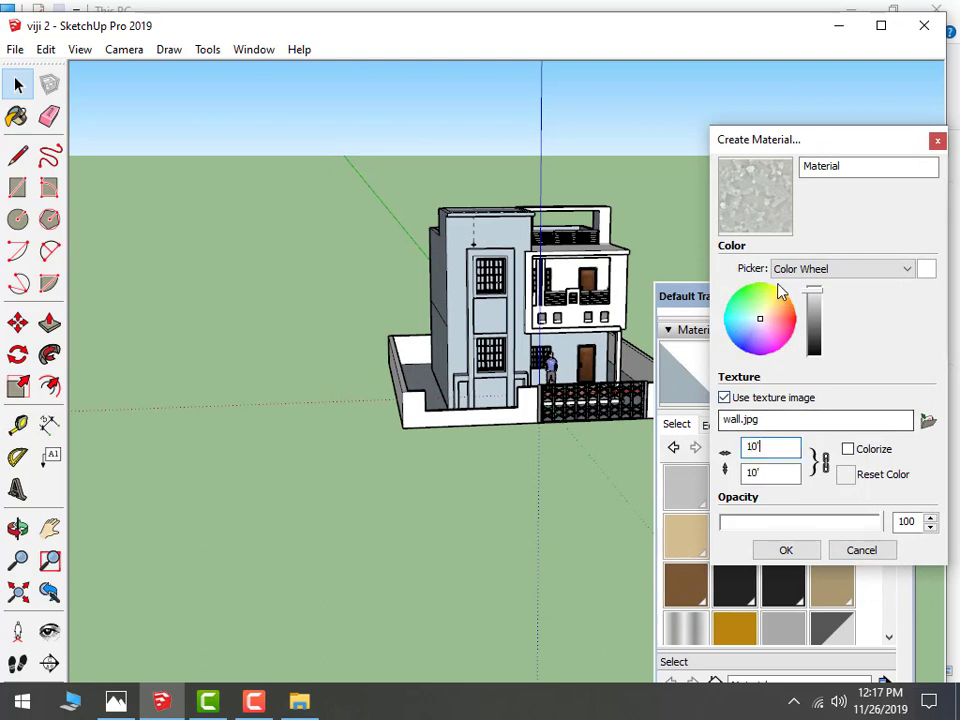
left_click(785, 550)
left_click(706, 392)
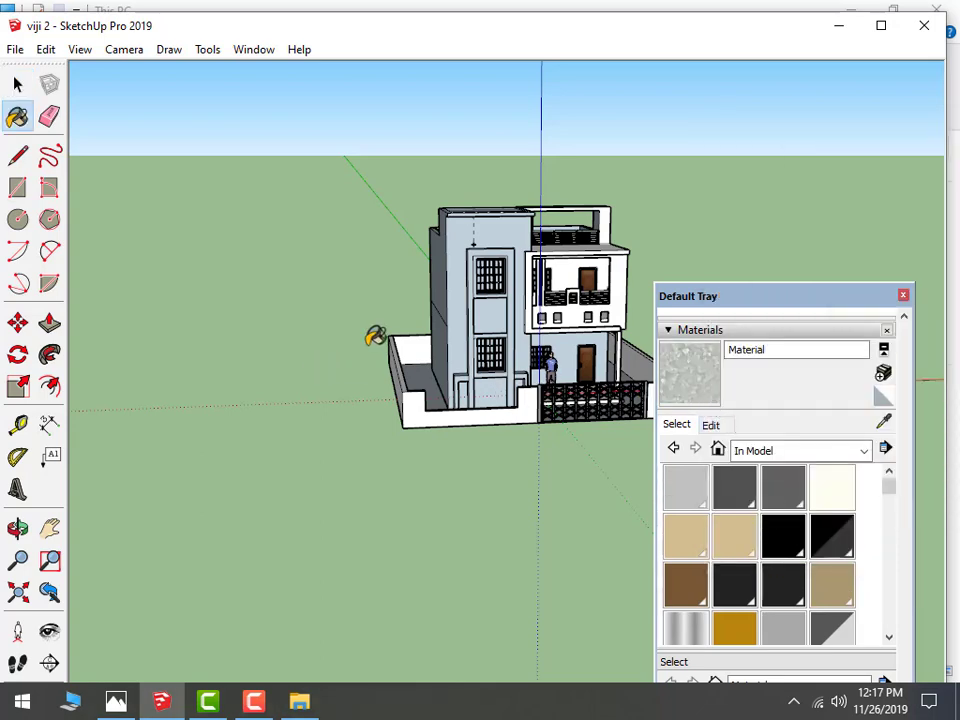
Paint the left tower's front wall with the new stone material
scroll(490, 268, "up", 3)
scroll(531, 311, "up", 3)
left_click(434, 189)
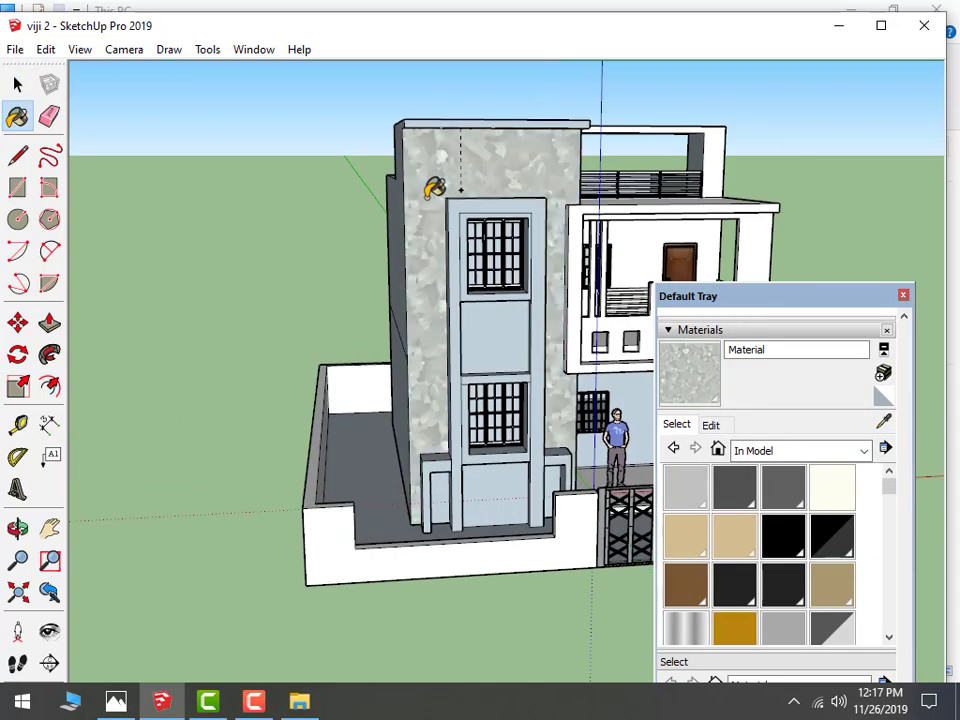
scroll(411, 499, "down", 2)
scroll(505, 497, "up", 2)
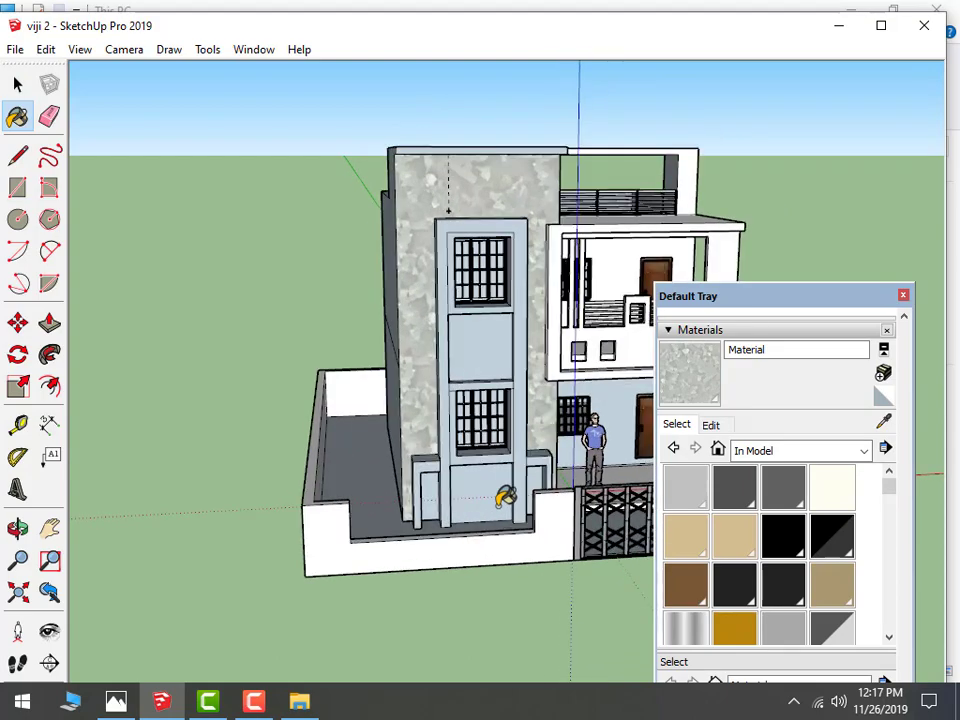
mouse_move(390, 568)
middle_mouse_down()
mouse_move(354, 622)
mouse_move(176, 606)
middle_mouse_up()
mouse_move(264, 489)
middle_mouse_down()
mouse_move(456, 461)
mouse_move(603, 467)
mouse_move(403, 561)
mouse_move(560, 480)
middle_mouse_up()
scroll(603, 467, "up", 2)
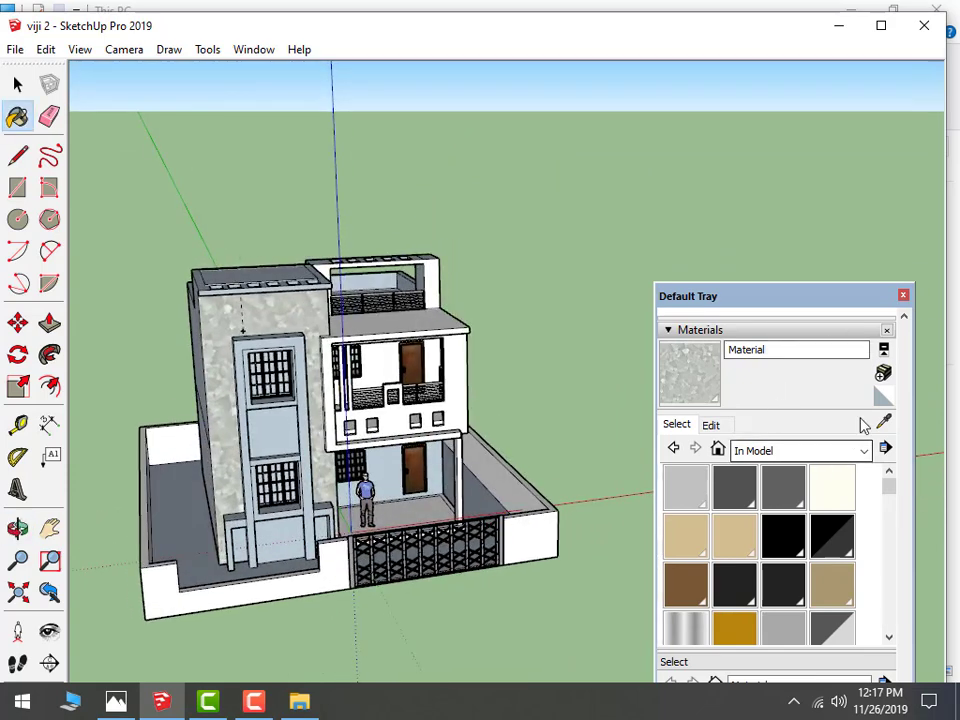
Browse the In Model swatches, then bring up the 12.jpg reference photo in Photos
left_click_drag(889, 492, 904, 585)
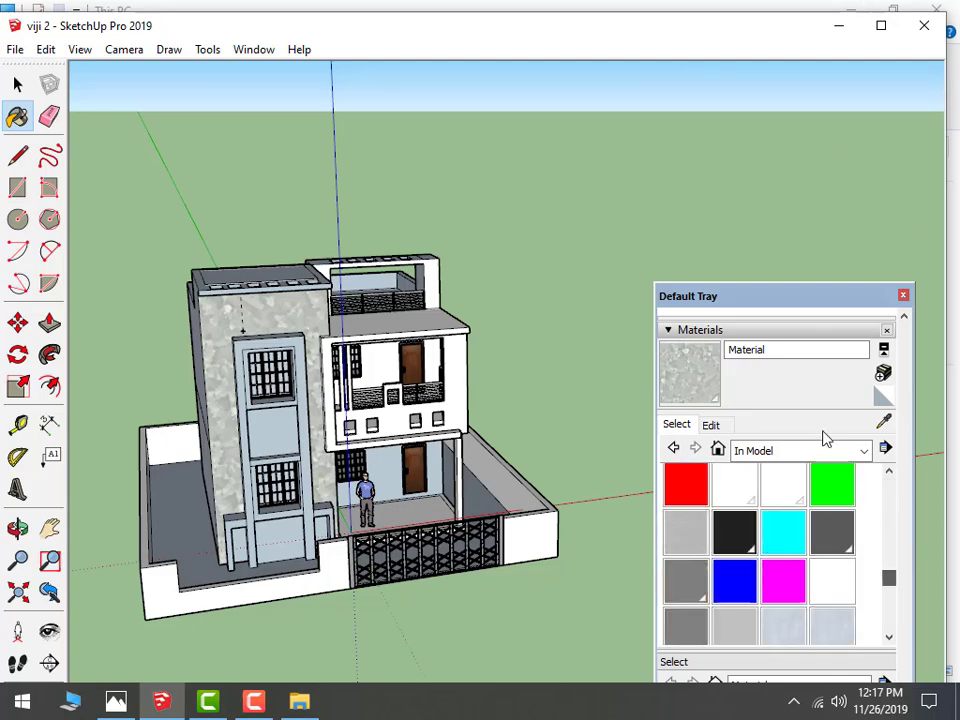
left_click_drag(892, 585, 889, 610)
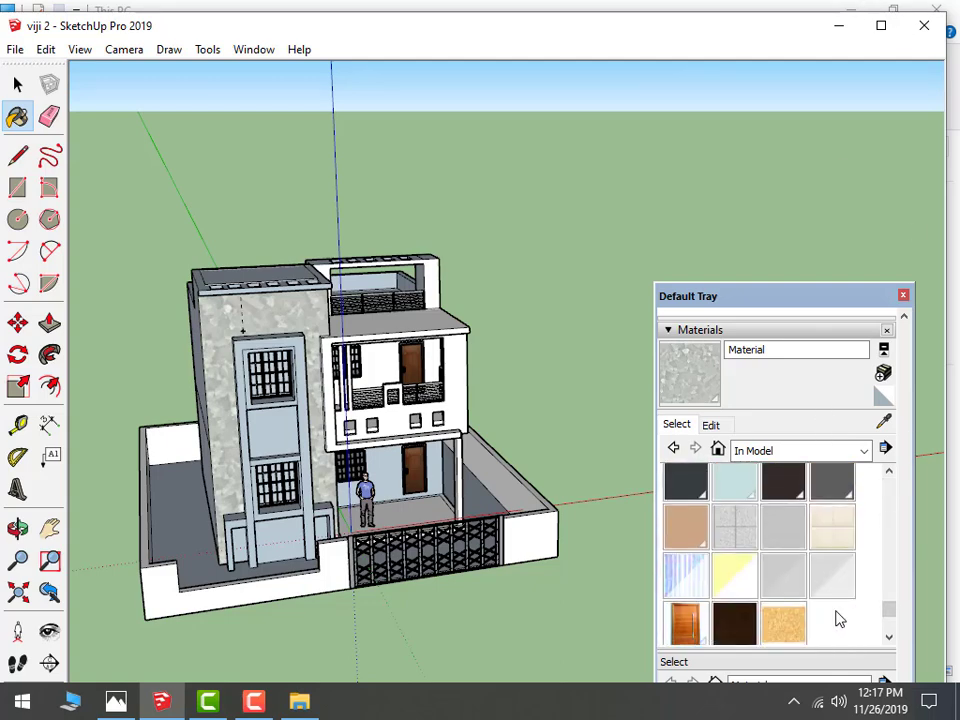
scroll(862, 600, "down", 3)
scroll(850, 550, "up", 5)
scroll(729, 510, "down", 3)
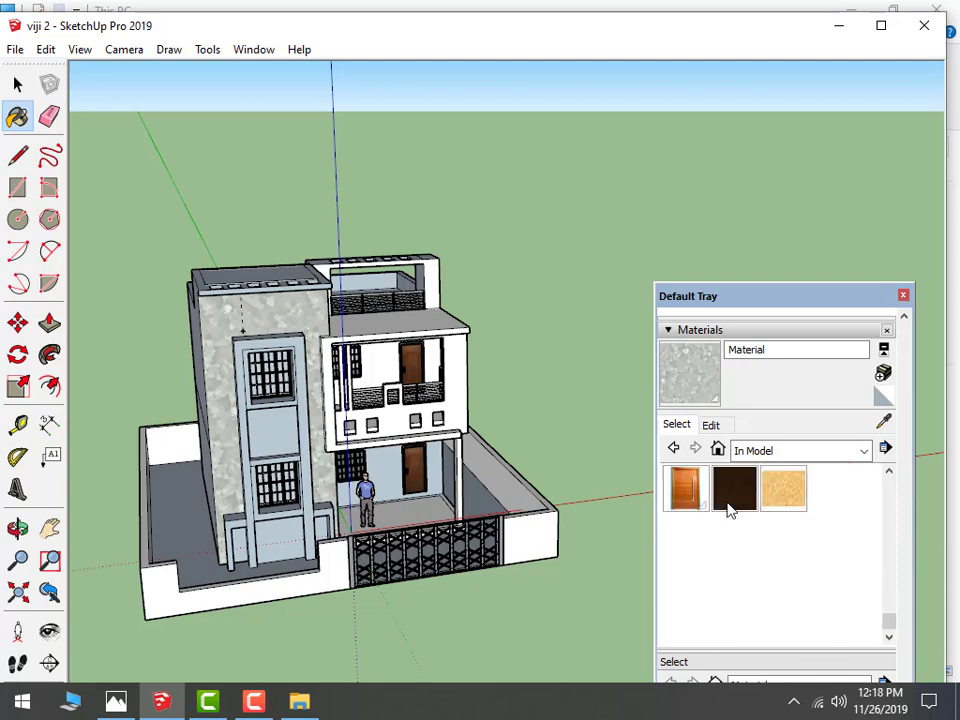
scroll(765, 485, "up", 2)
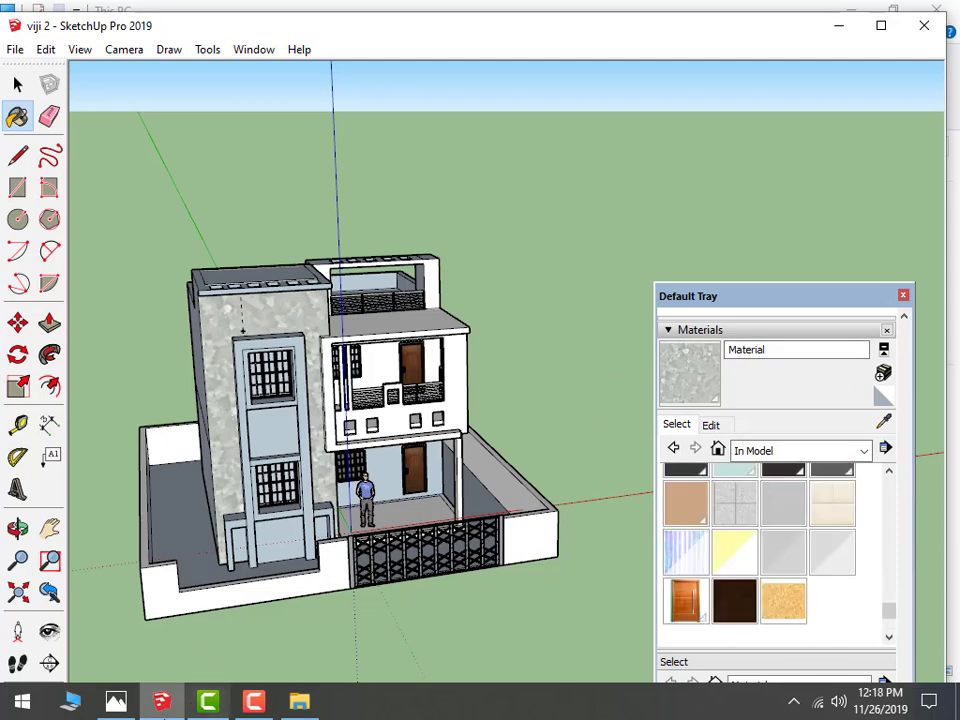
left_click(115, 701)
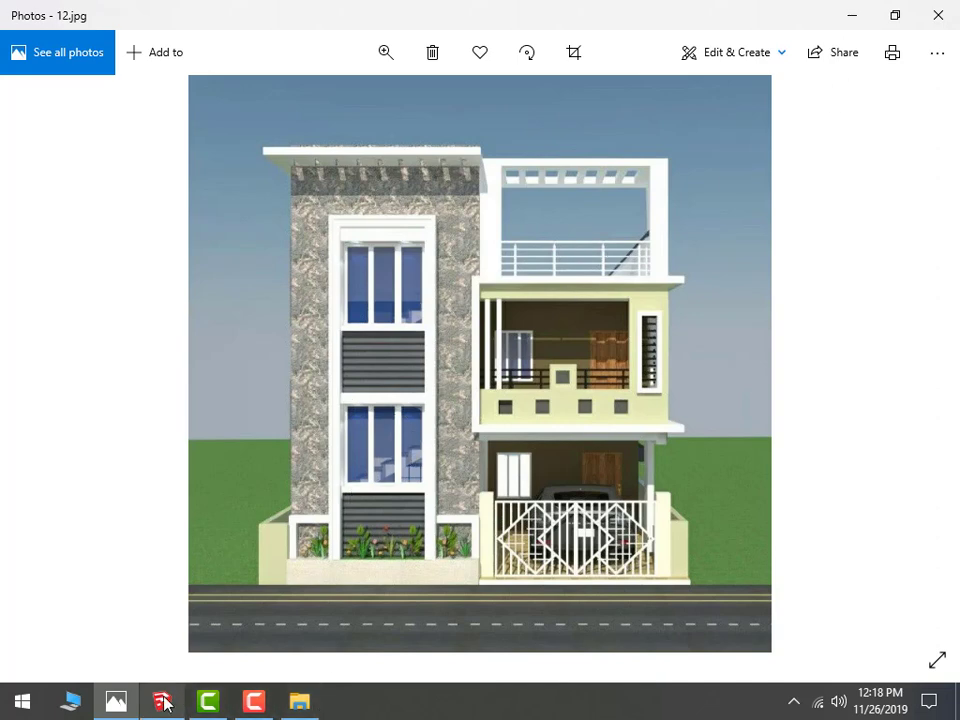
mouse_move(161, 701)
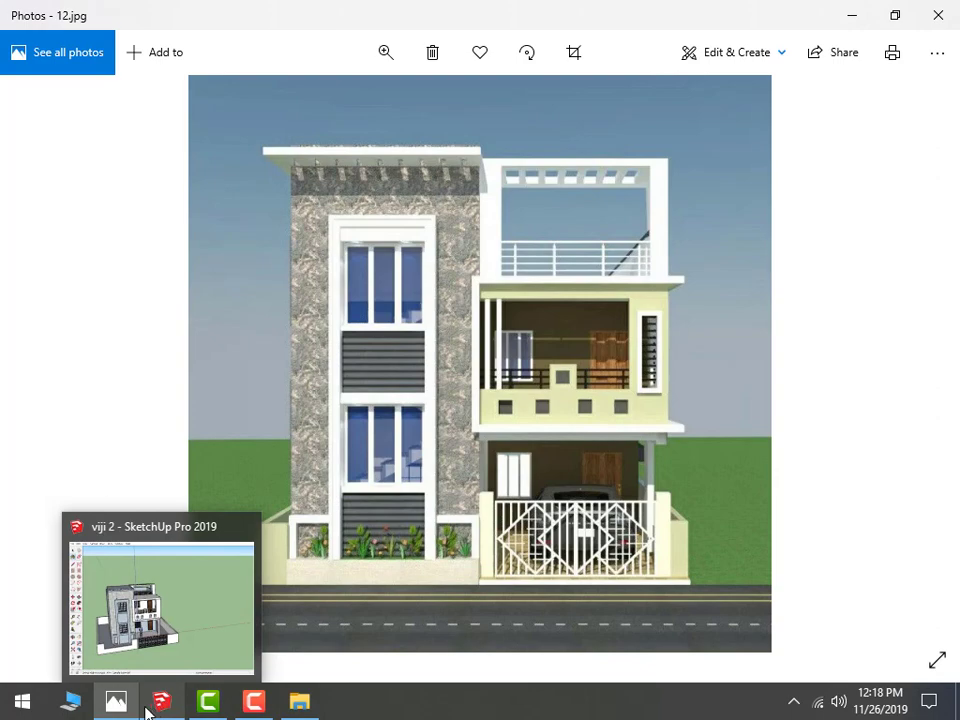
Bring the SketchUp model window back in front of the Photos viewer
left_click(165, 702)
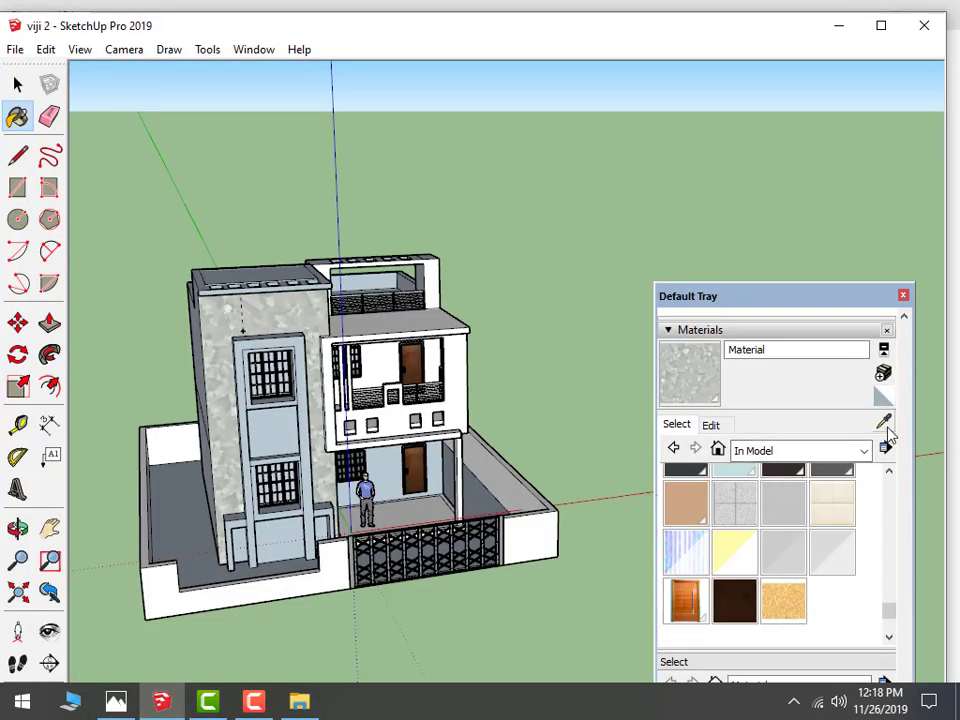
Cancel an extra new material and bring up the Window > Default Tray panel list
left_click(883, 372)
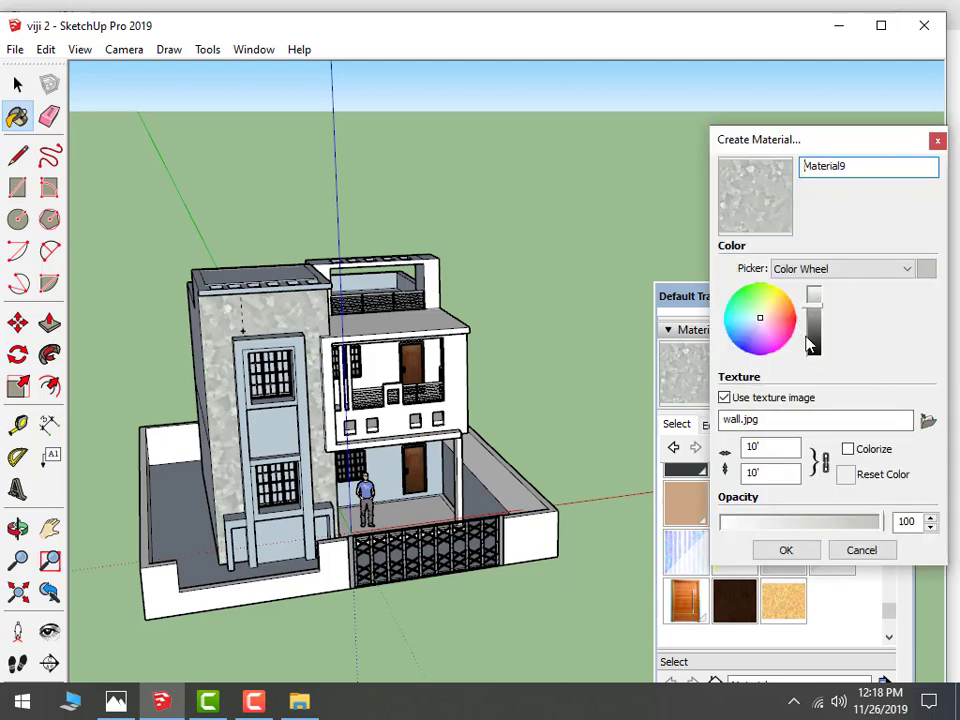
left_click(937, 141)
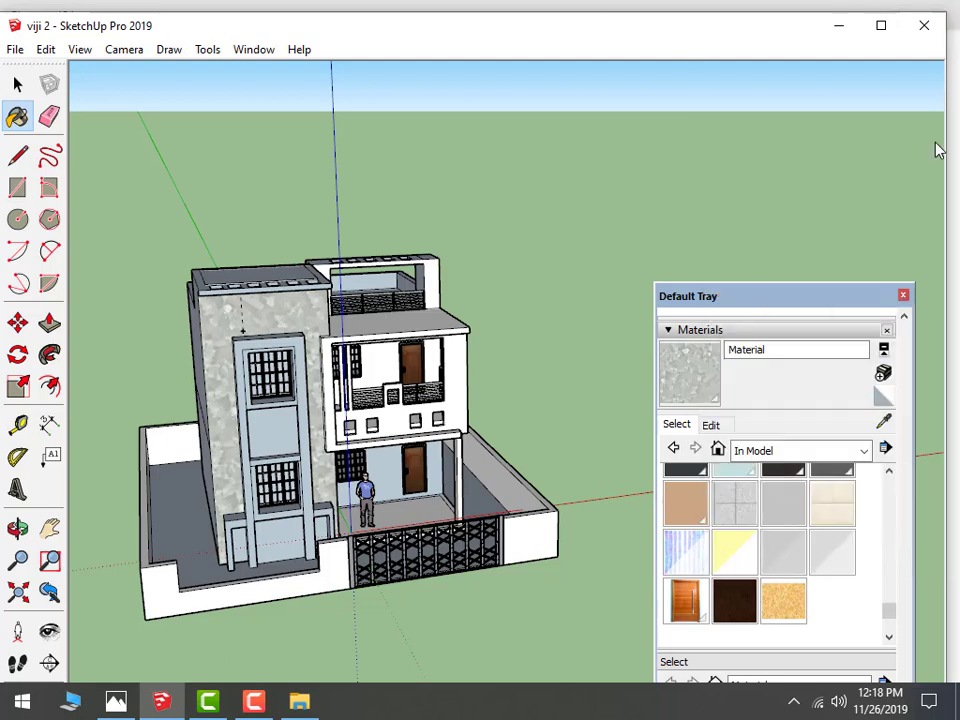
left_click(255, 53)
mouse_move(289, 71)
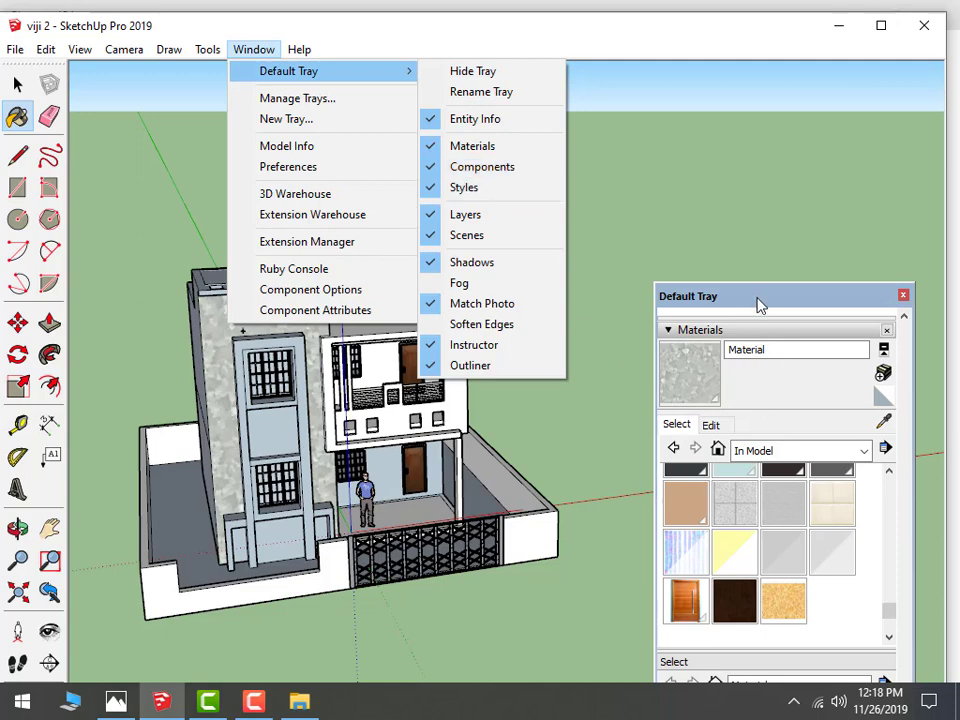
Add the Outliner to the side tray, try filtering it by 'c', then clear the filter
left_click_drag(760, 305, 756, 230)
left_click(748, 256)
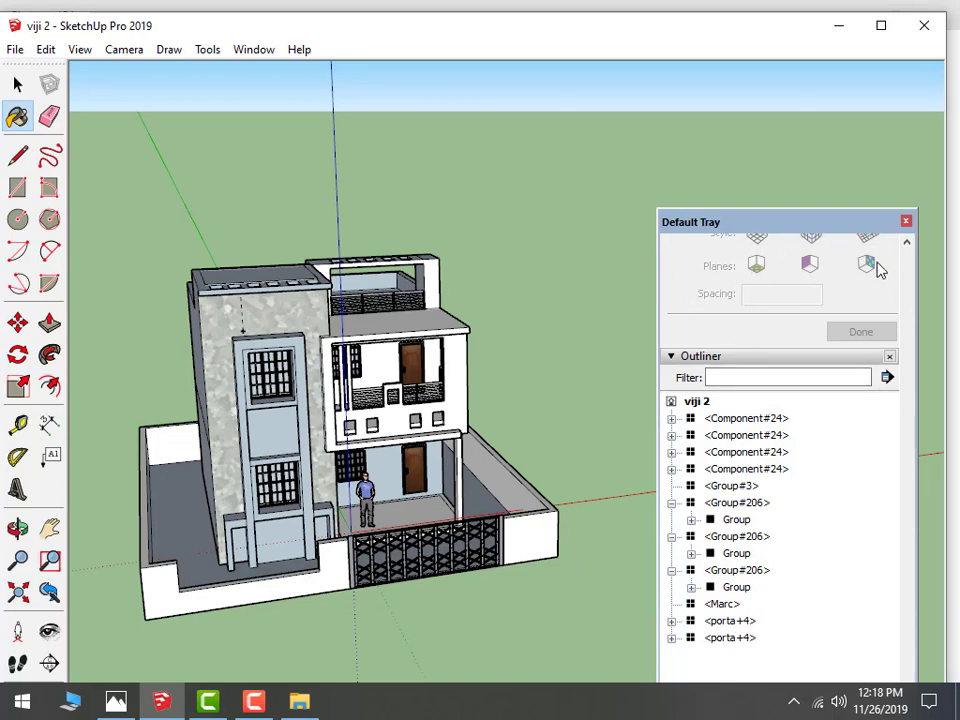
left_click(907, 243)
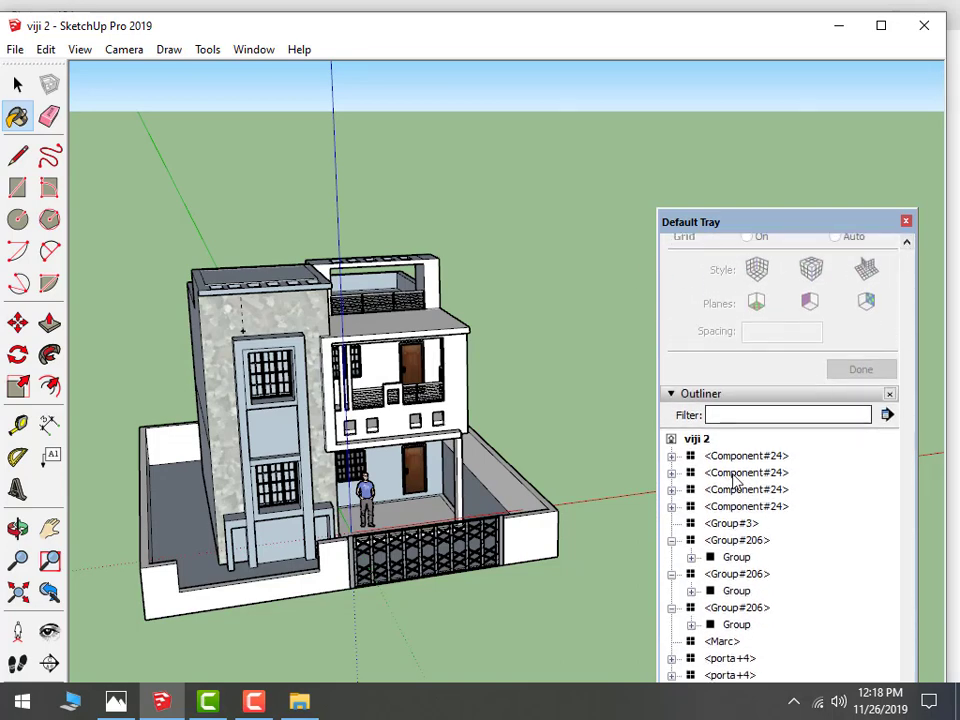
left_click(755, 416)
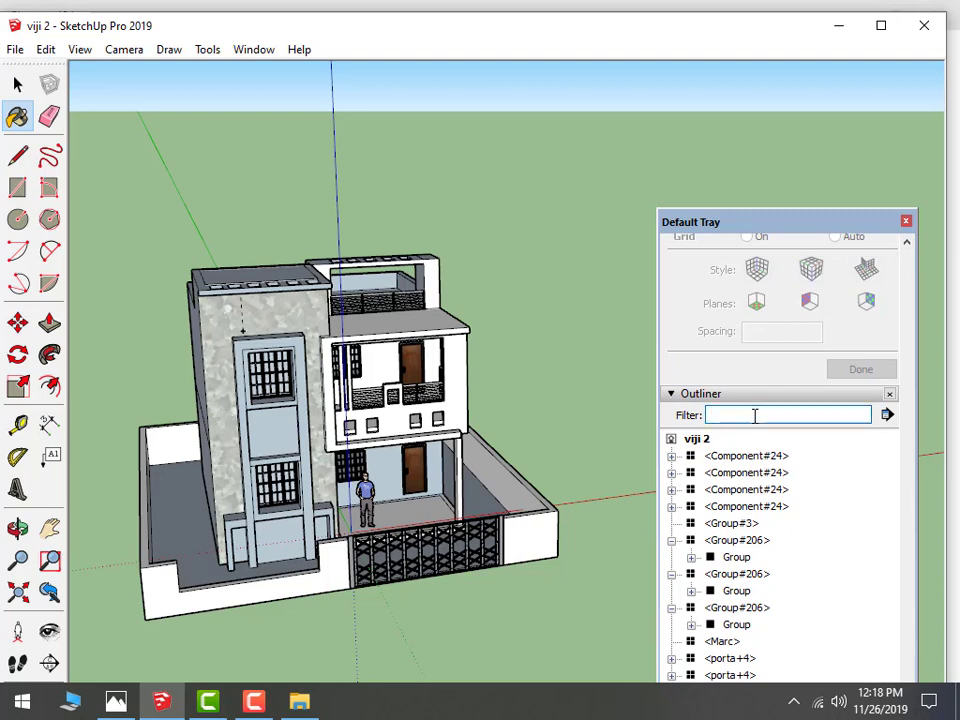
type("c")
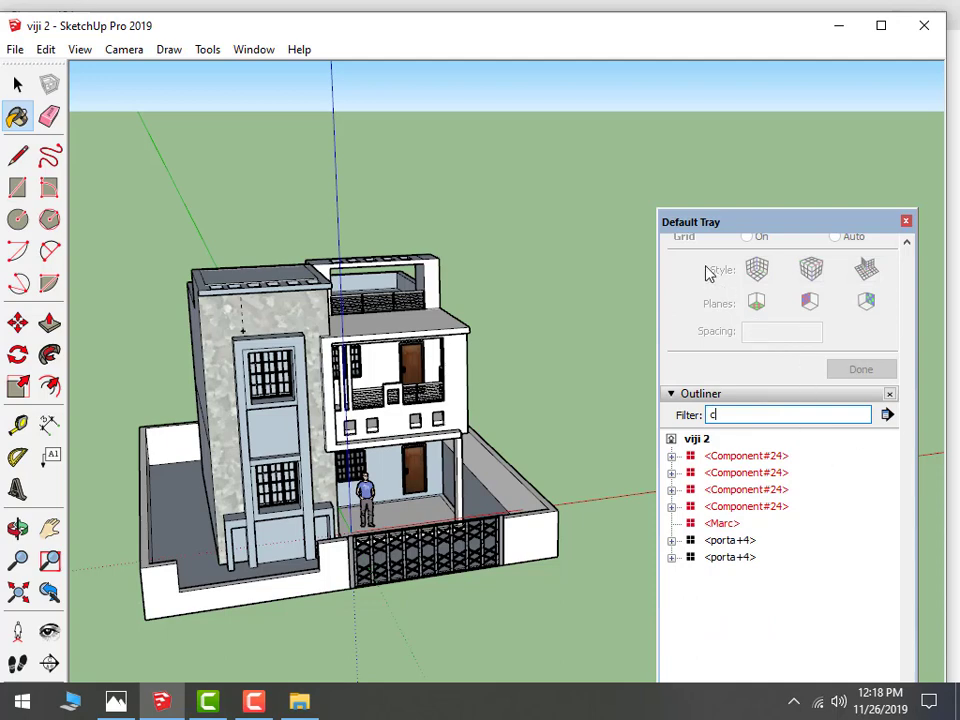
key("BackSpace")
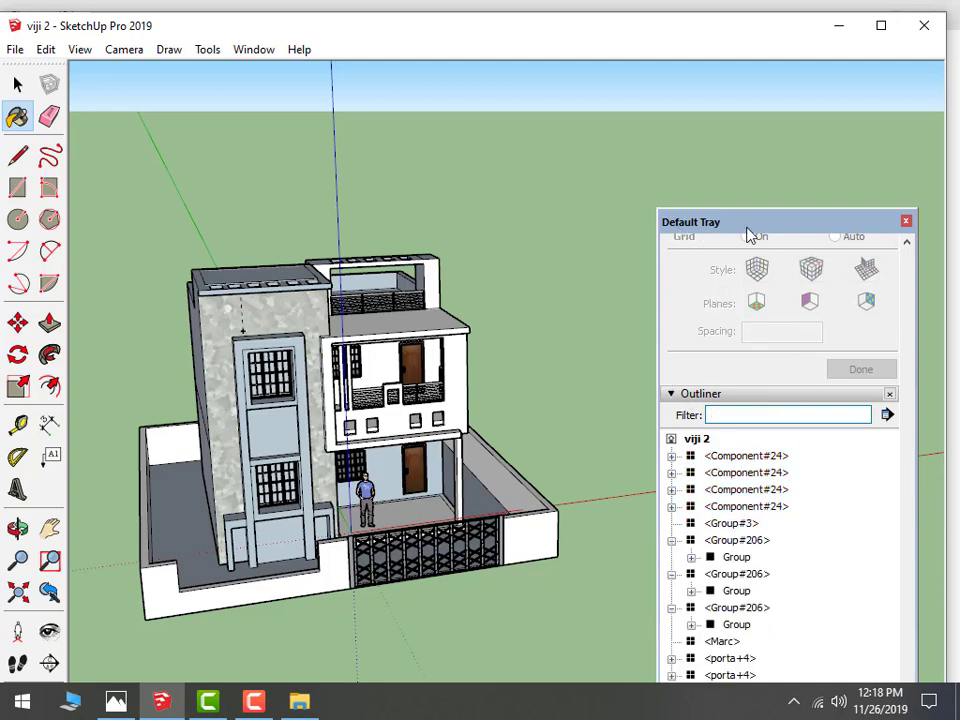
left_click_drag(748, 226, 773, 226)
scroll(902, 289, "up", 5)
scroll(902, 289, "up", 5)
scroll(895, 310, "up", 5)
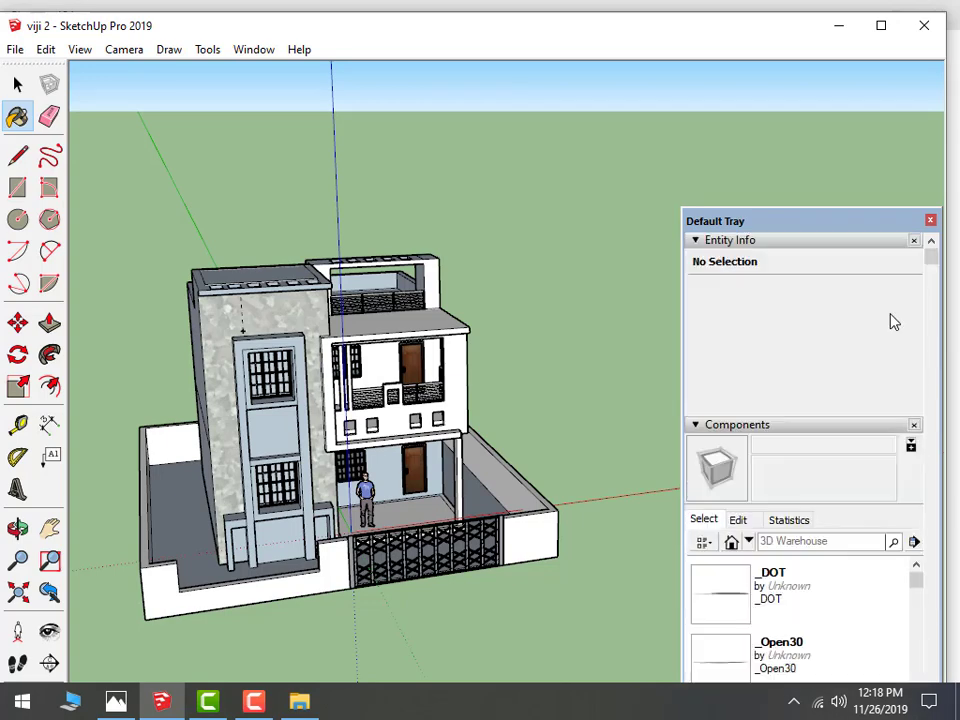
scroll(891, 430, "down", 5)
scroll(889, 435, "down", 3)
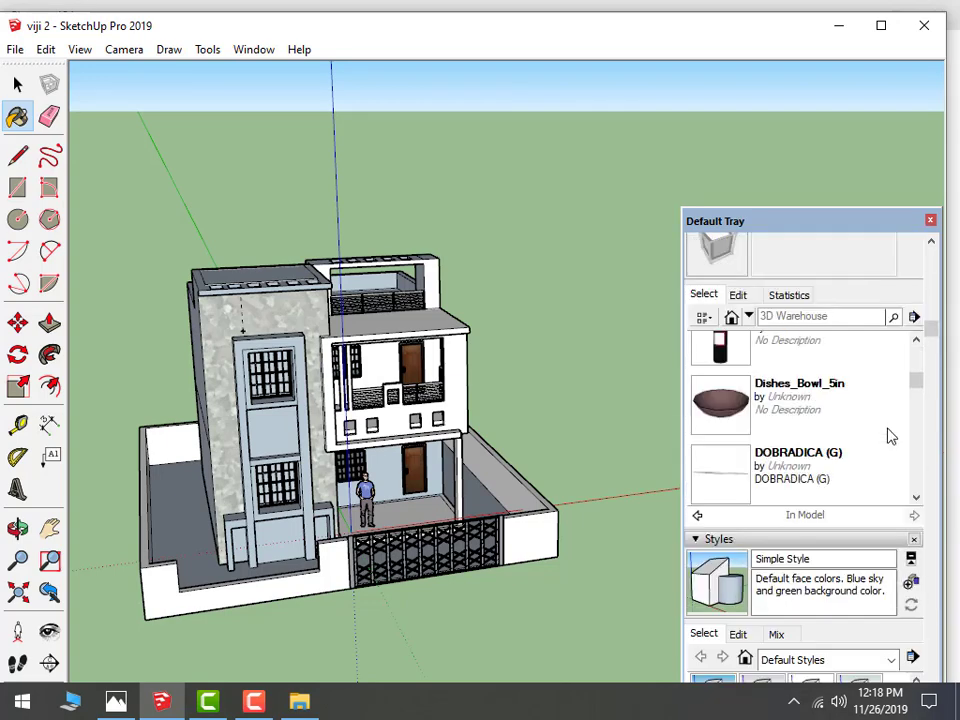
scroll(889, 435, "up", 3)
scroll(889, 435, "up", 3)
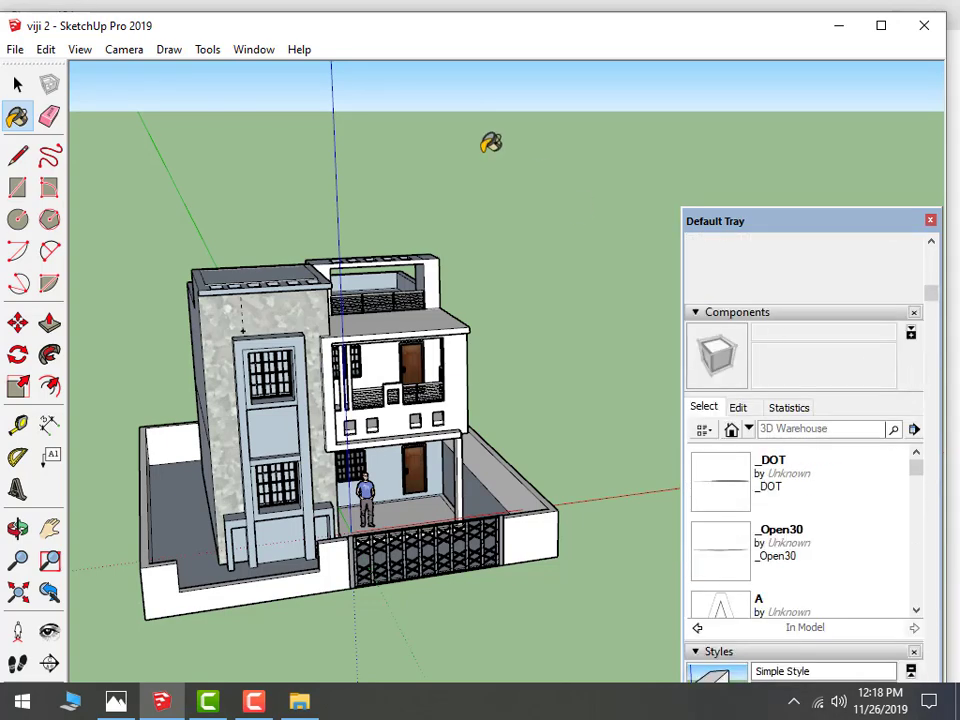
Add the Materials panel to the side tray and show its material collections
left_click(248, 51)
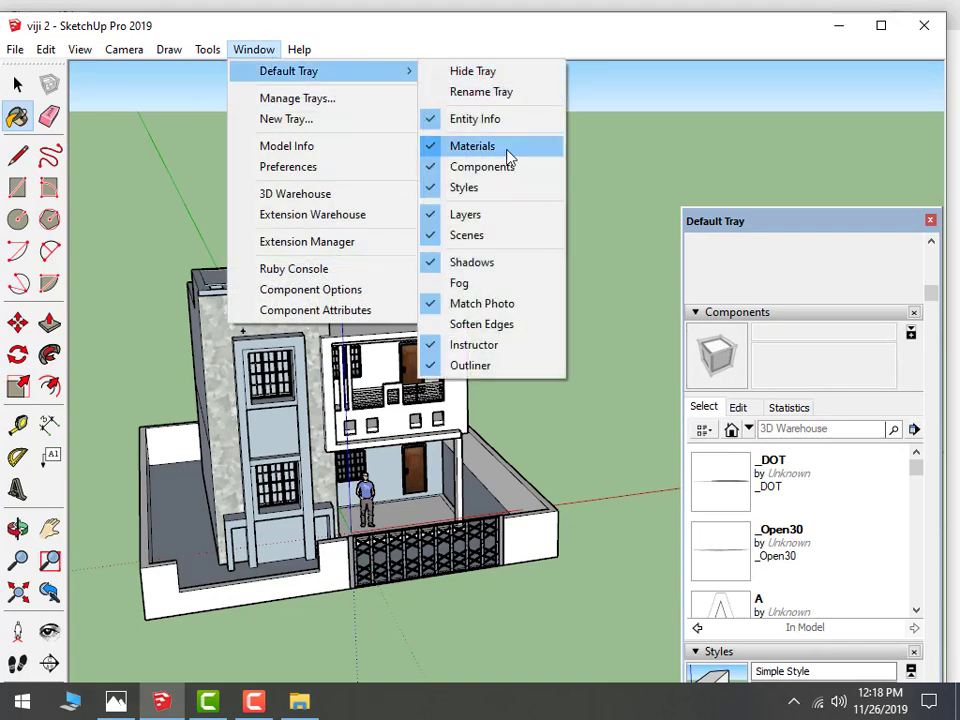
left_click(508, 154)
left_click(255, 49)
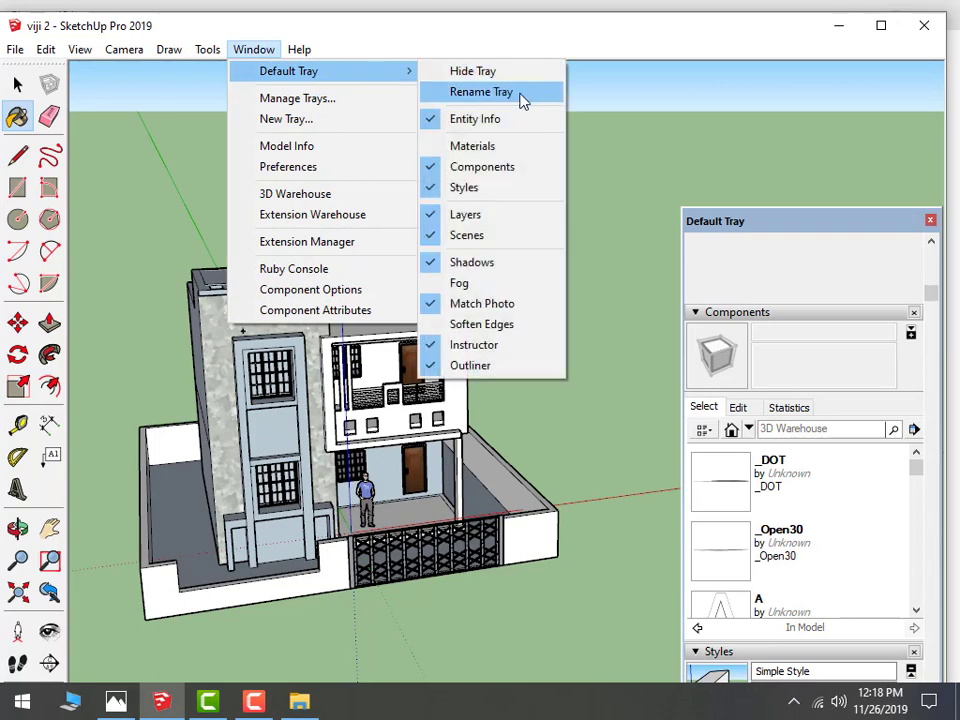
left_click(484, 148)
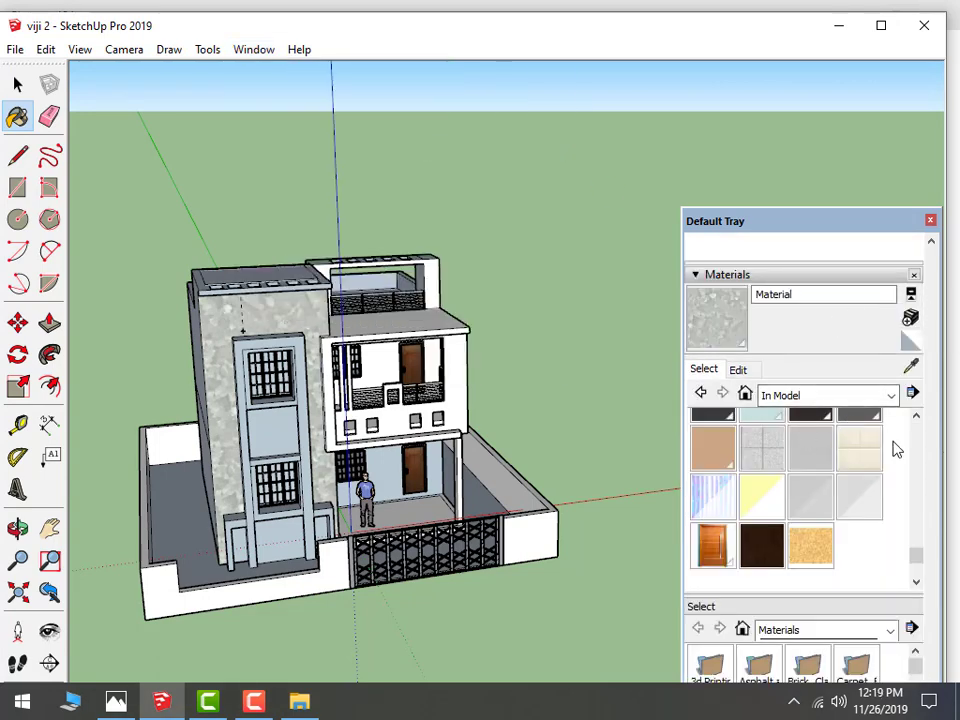
left_click(885, 396)
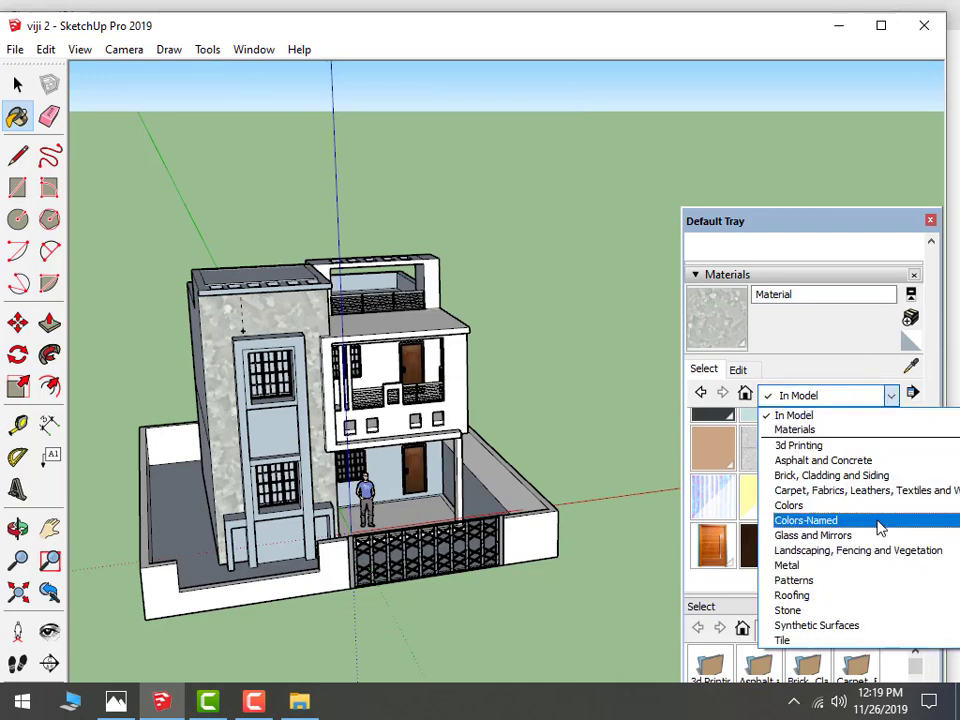
Pick white from the Colors collection and paint the upper window's panel and frame
left_click(838, 505)
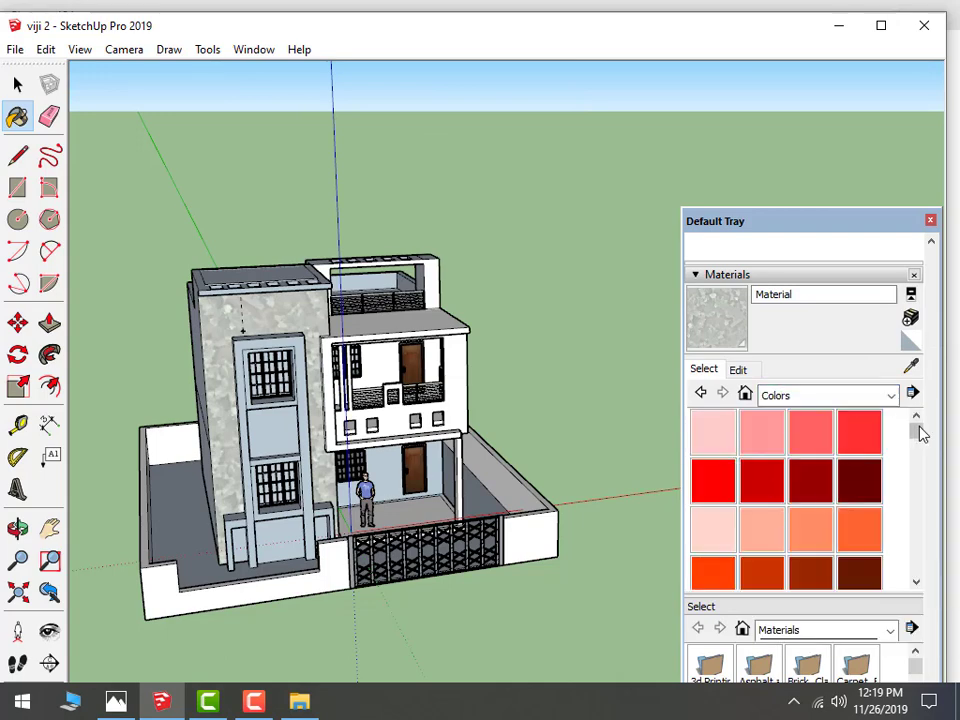
mouse_move(922, 433)
left_mouse_down()
mouse_move(926, 493)
mouse_move(928, 418)
mouse_move(914, 574)
mouse_move(914, 545)
mouse_move(914, 558)
left_mouse_up()
left_click(713, 467)
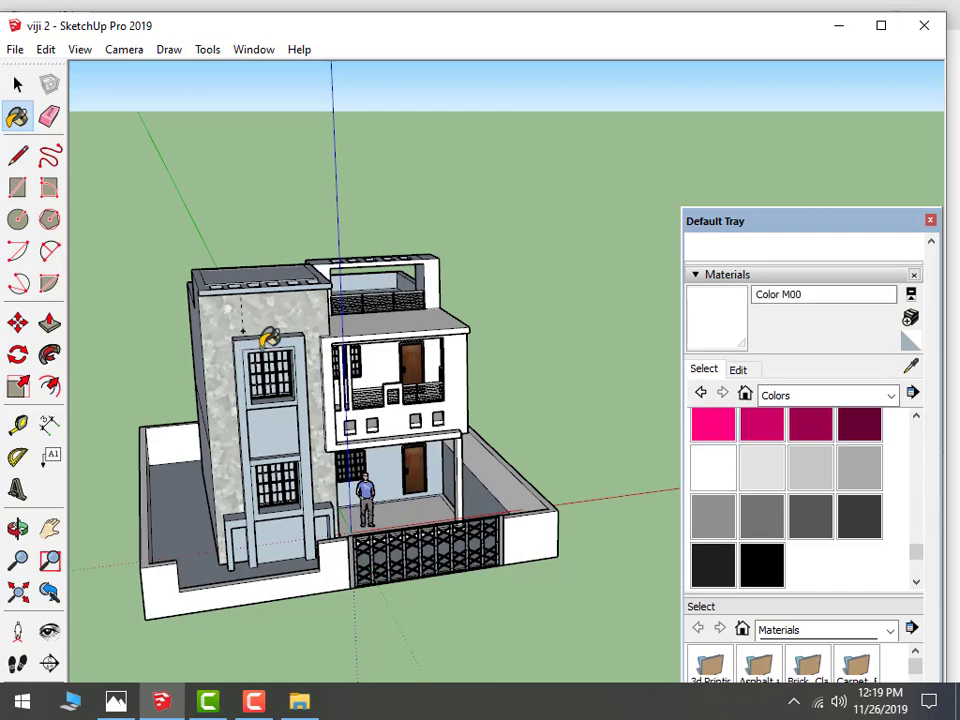
scroll(268, 337, "up", 2)
scroll(268, 335, "up", 2)
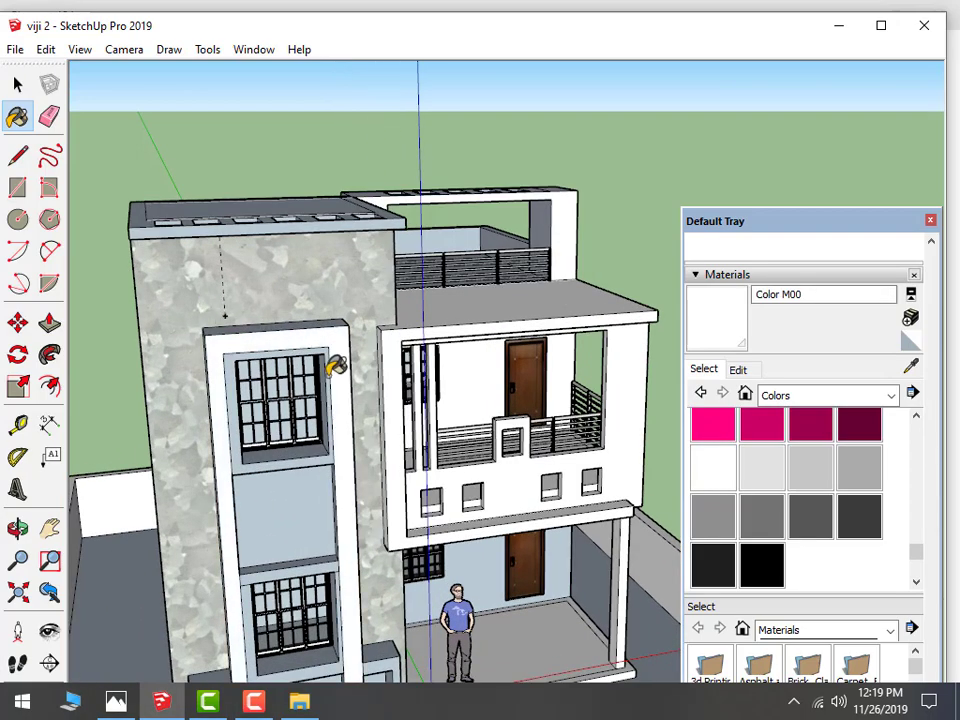
scroll(336, 366, "up", 2)
scroll(238, 441, "up", 2)
left_click(272, 508)
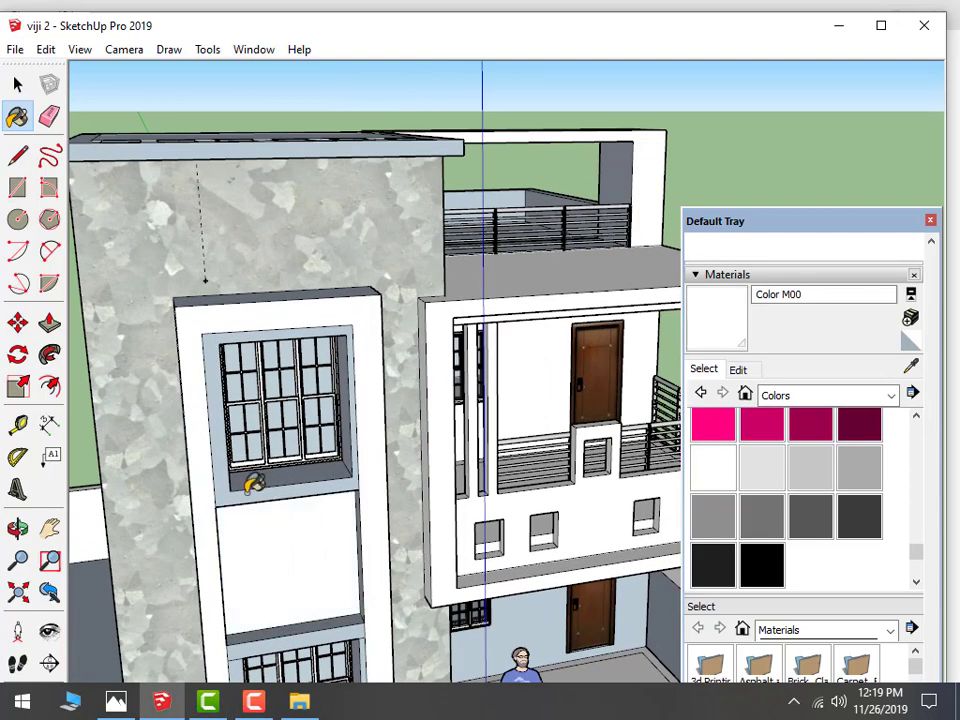
left_click(250, 486)
Paint the frame around the lower tower window white
scroll(305, 428, "down", 2)
scroll(311, 617, "up", 1)
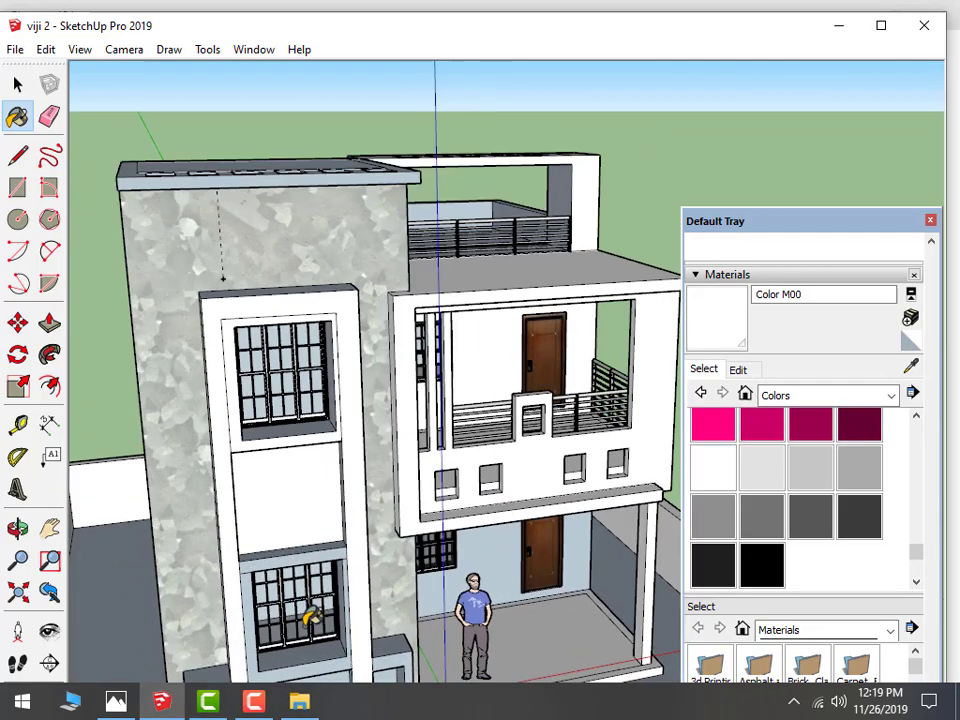
scroll(300, 514, "down", 1)
scroll(300, 670, "down", 2)
scroll(300, 650, "up", 3)
scroll(303, 608, "up", 1)
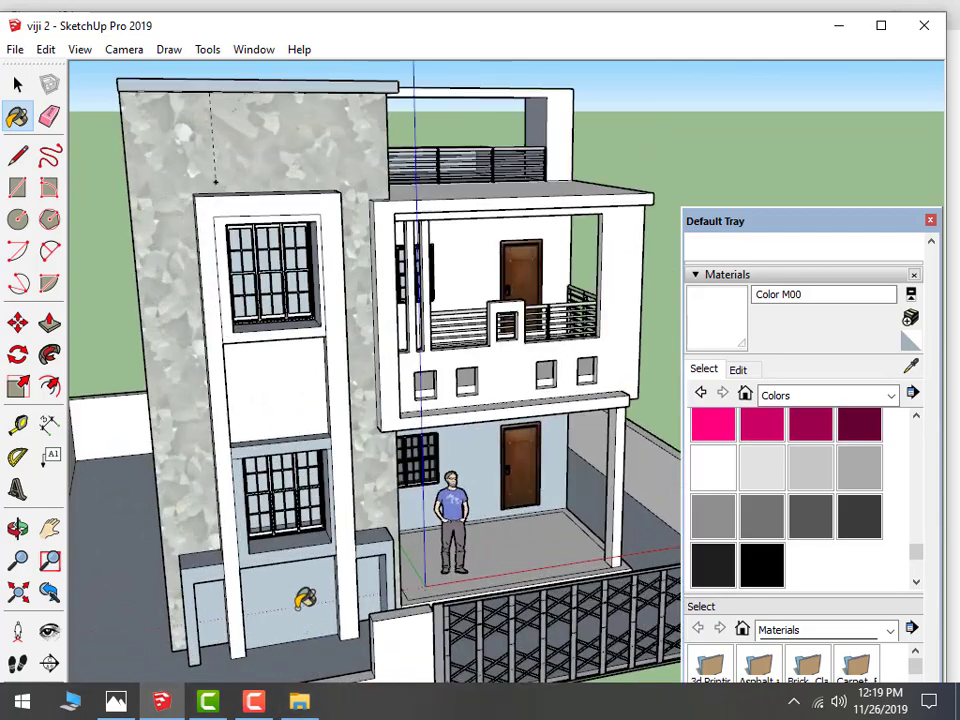
left_click(253, 524)
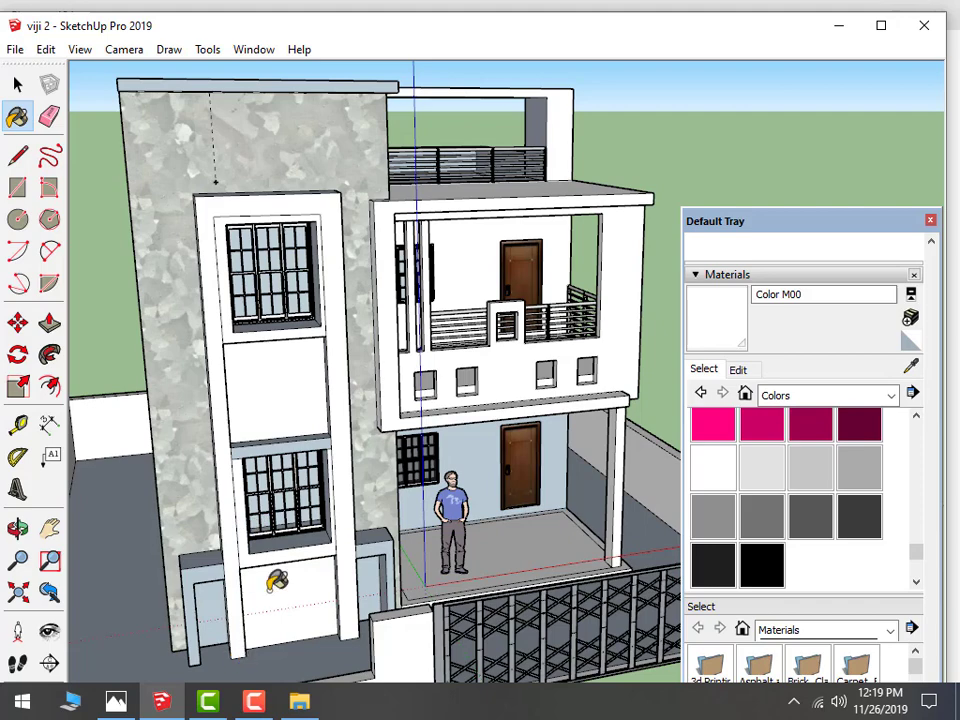
Compare the painted tower against the reference house photo
scroll(285, 462, "up", 2)
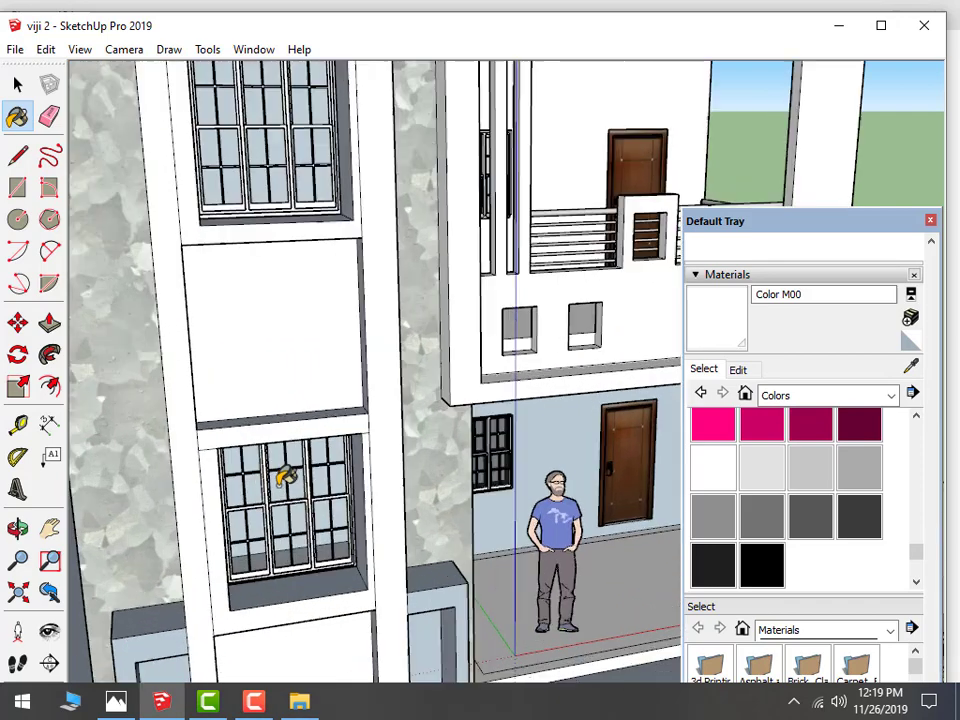
scroll(278, 500, "up", 1)
scroll(285, 545, "down", 1)
scroll(296, 580, "down", 2)
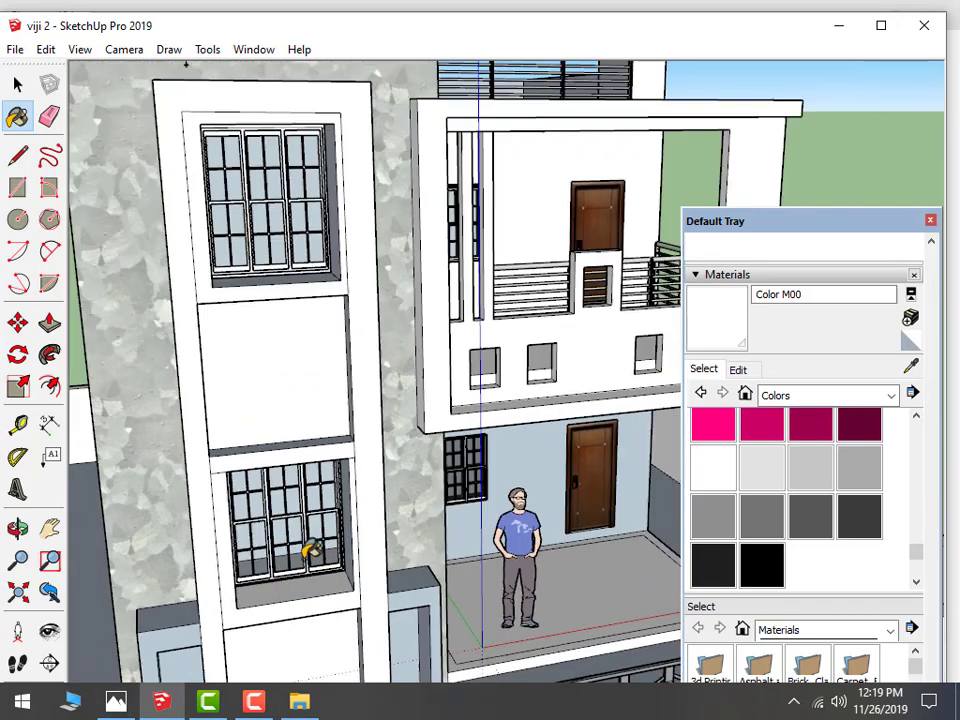
scroll(311, 553, "down", 1)
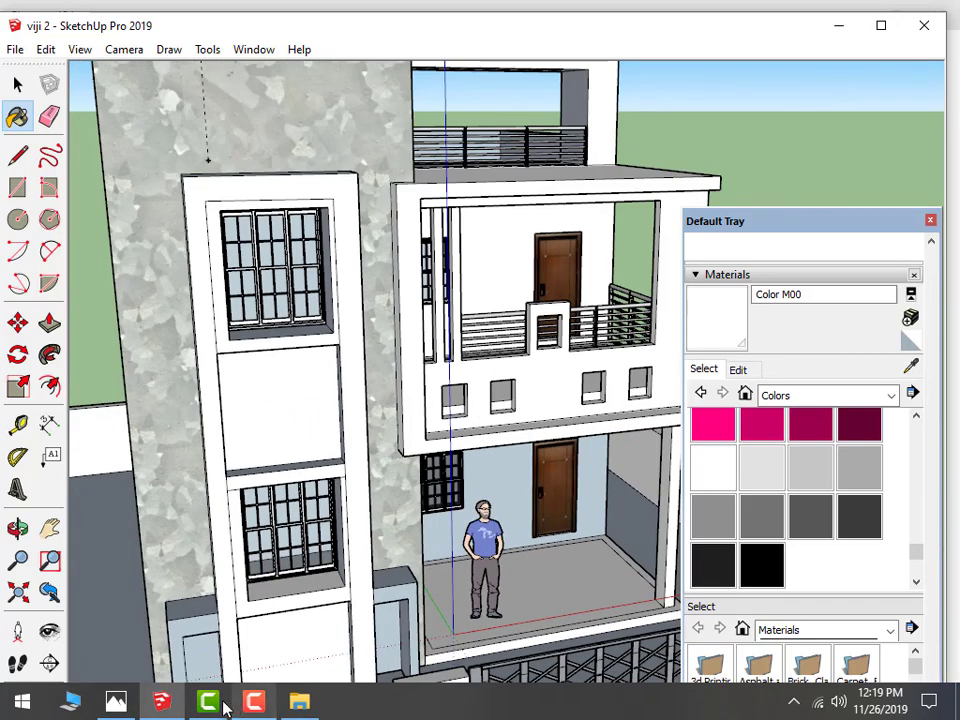
left_click(118, 702)
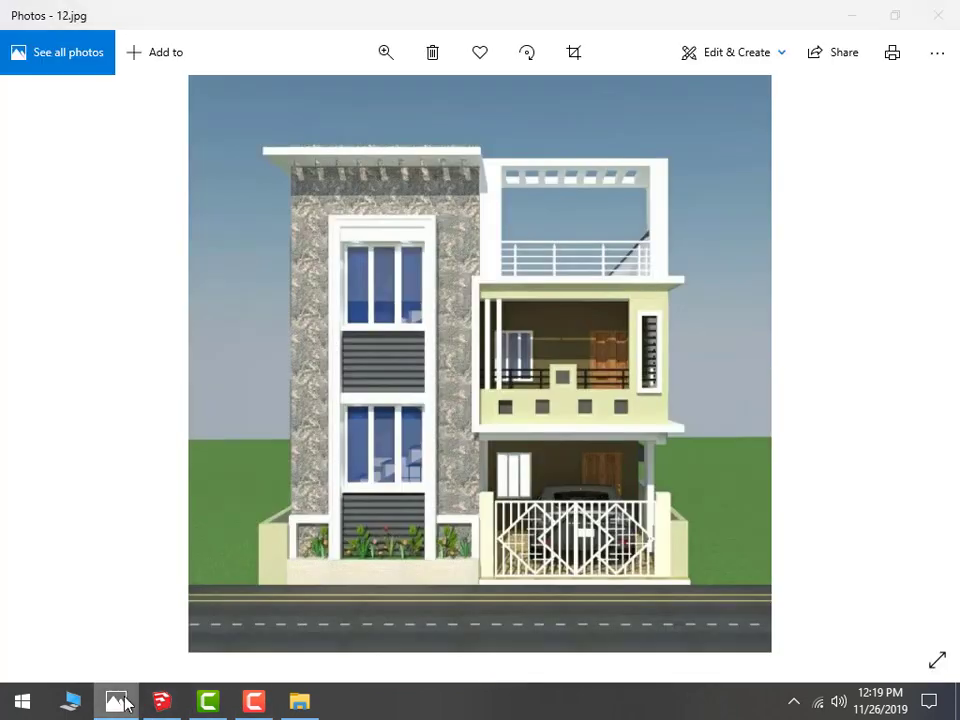
left_click(118, 702)
scroll(287, 400, "down", 1)
Create a new material textured with the wall line.jpg image
scroll(290, 560, "up", 1)
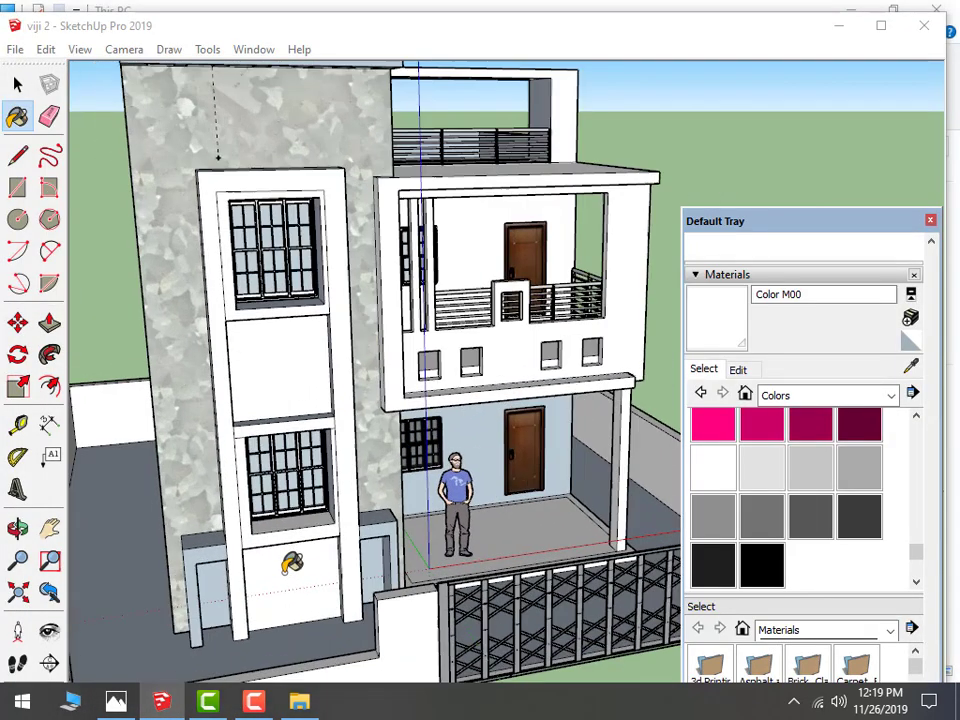
scroll(291, 563, "up", 1)
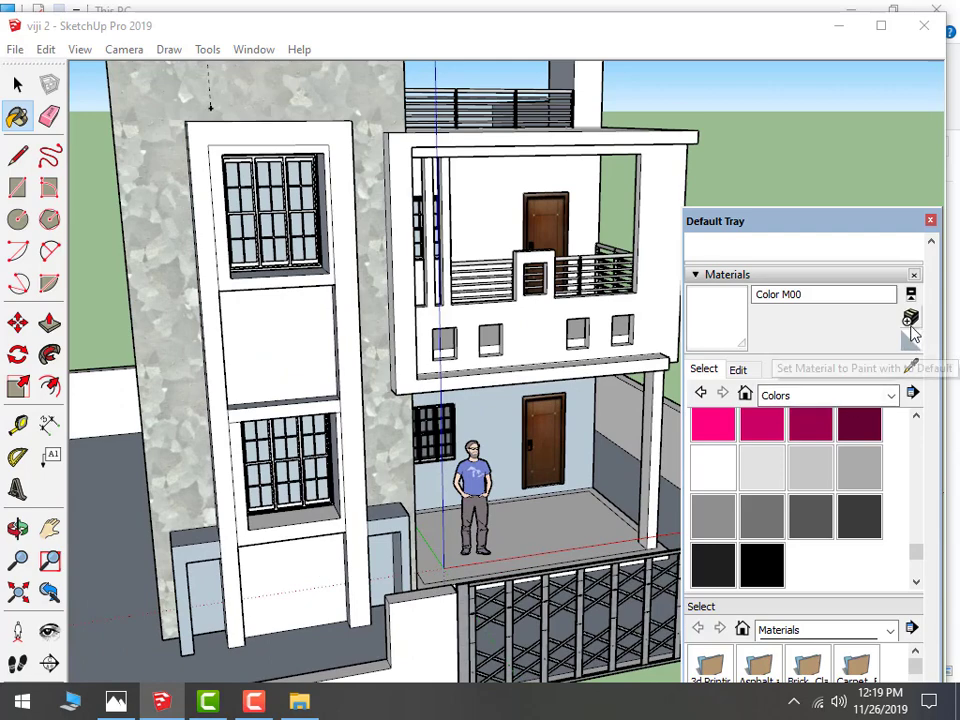
left_click(909, 321)
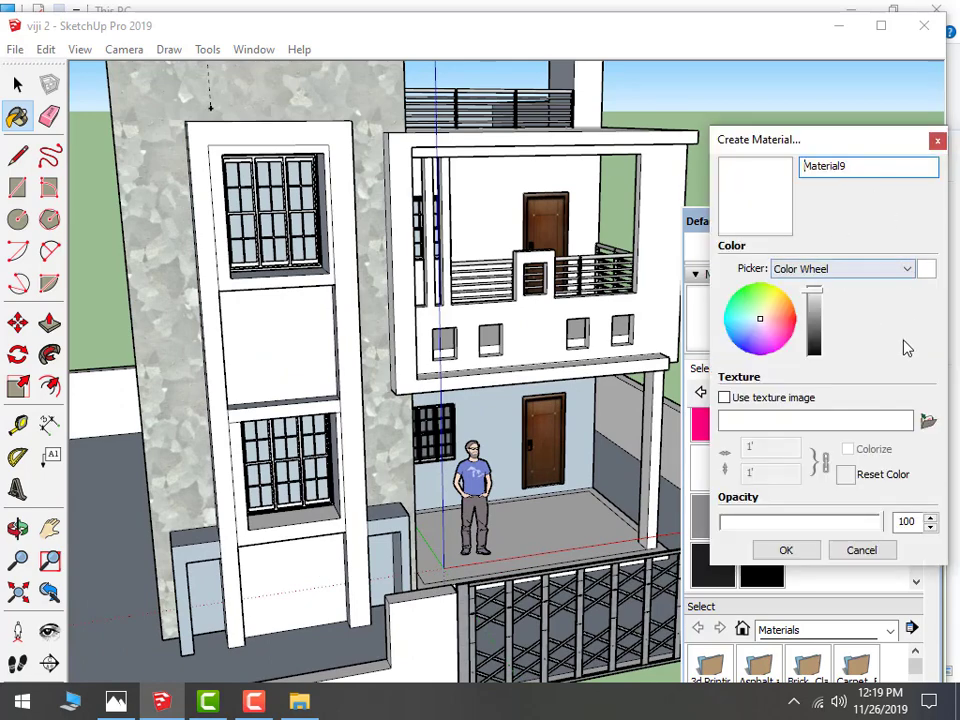
left_click(928, 421)
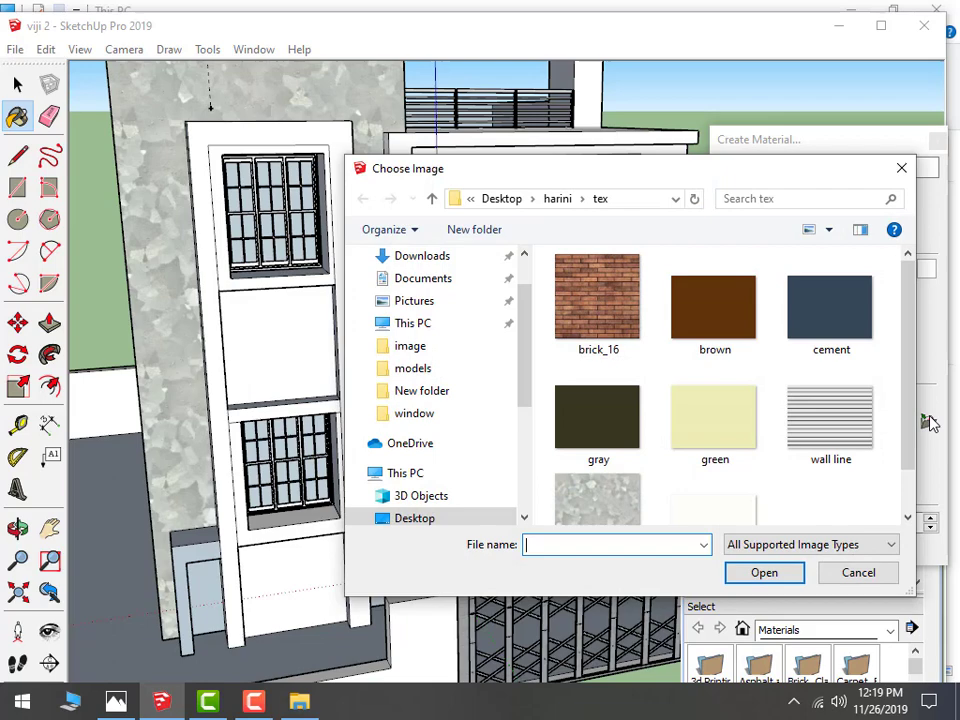
double_click(850, 435)
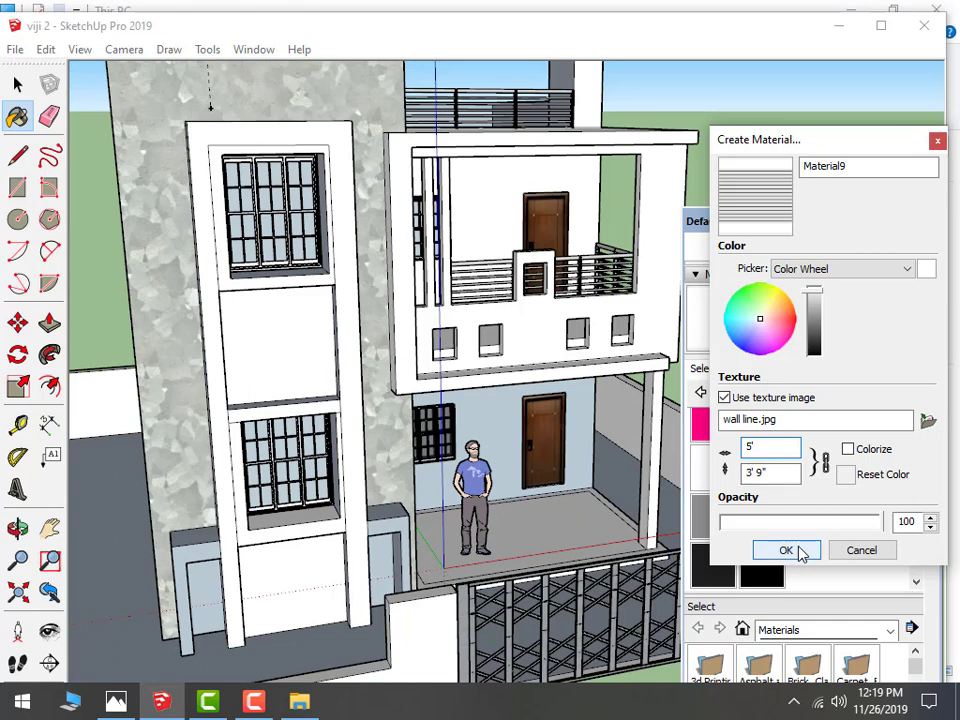
left_click(786, 550)
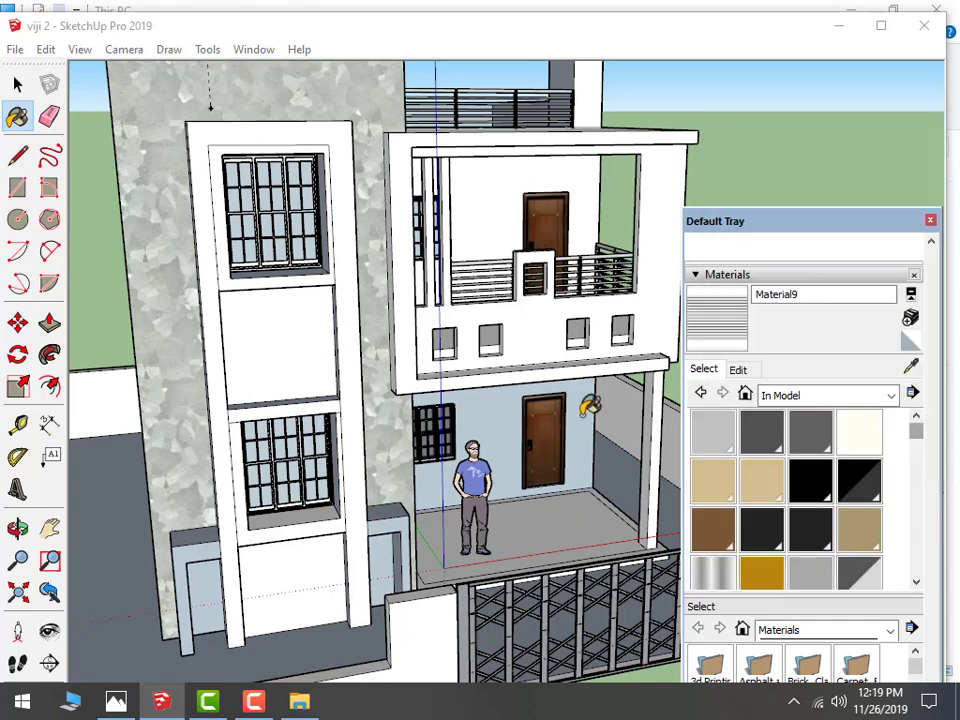
Apply the striped texture to the garage opening and the panel between the upper windows
left_click(318, 566)
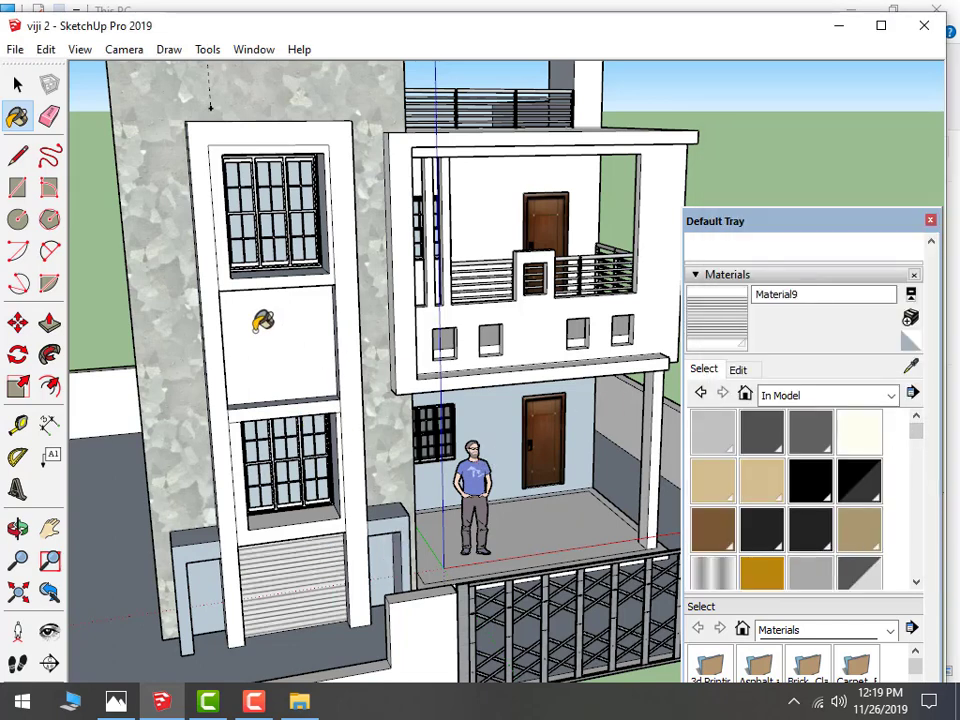
left_click(310, 338)
scroll(546, 440, "down", 3)
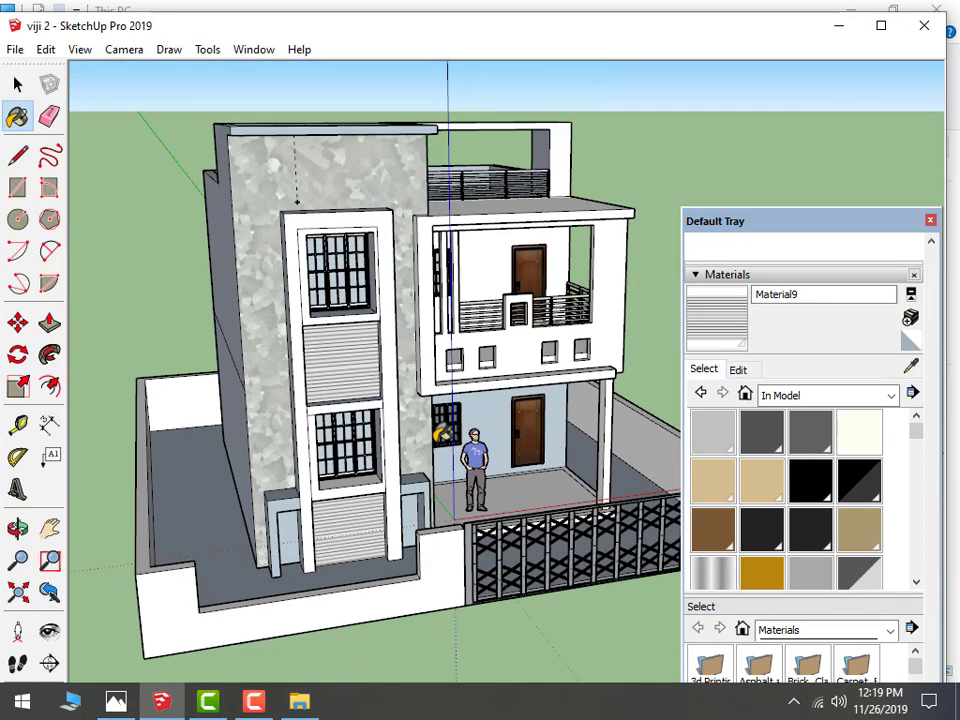
scroll(403, 540, "up", 2)
scroll(497, 572, "up", 1)
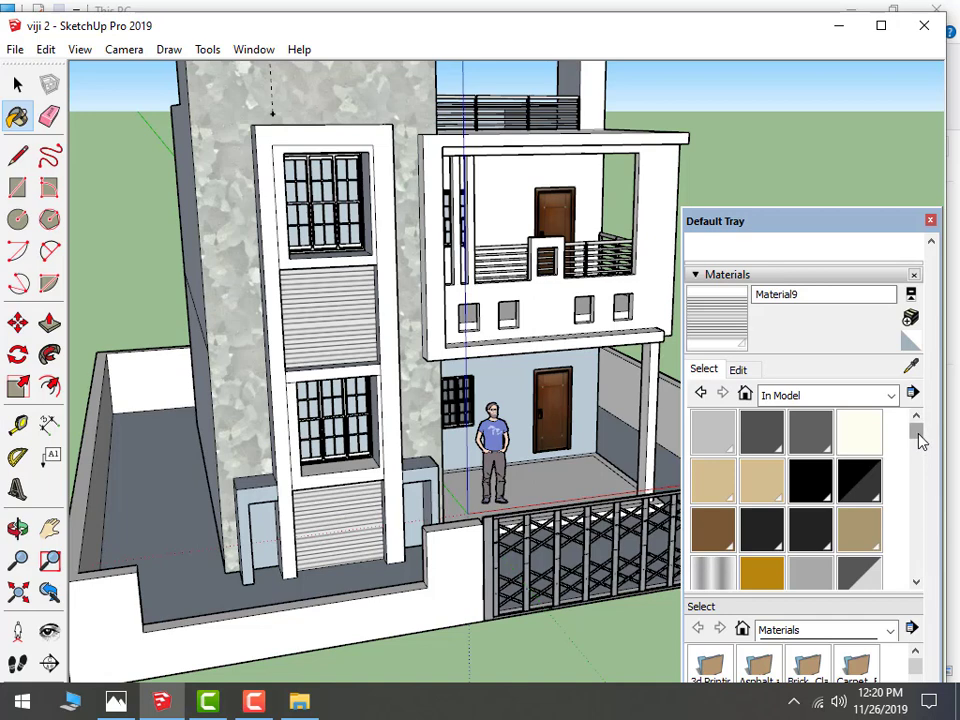
mouse_move(921, 441)
left_mouse_down()
mouse_move(910, 565)
mouse_move(914, 425)
left_mouse_up()
Switch to the Colors collection and paint with white Color M00
left_click(890, 396)
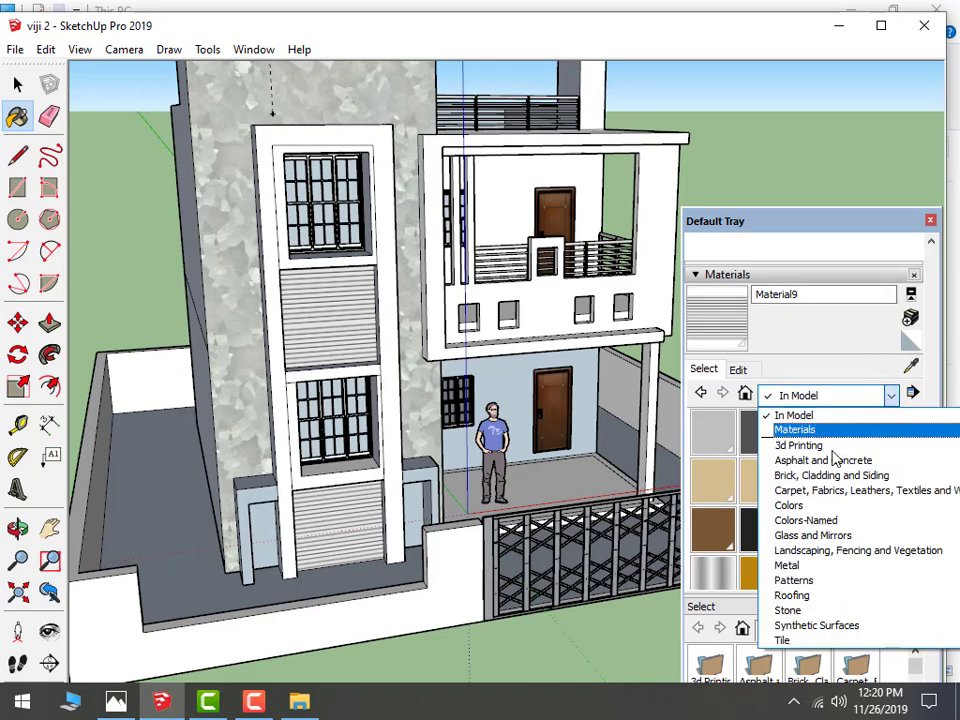
left_click(812, 507)
mouse_move(920, 438)
left_mouse_down()
mouse_move(920, 580)
mouse_move(916, 546)
left_mouse_up()
left_click(716, 508)
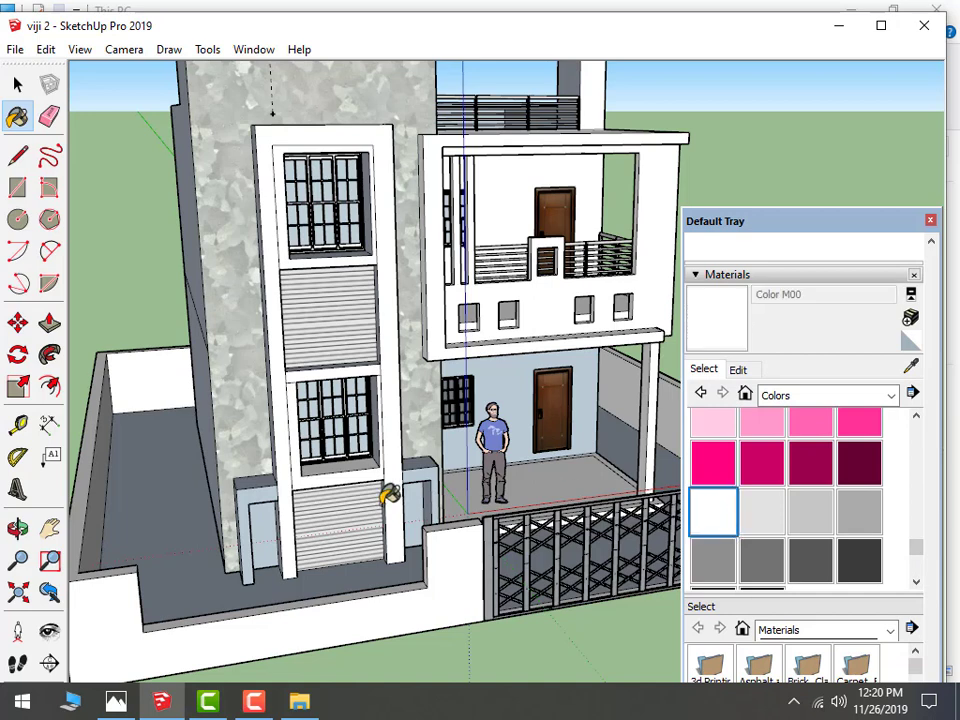
left_click(268, 482)
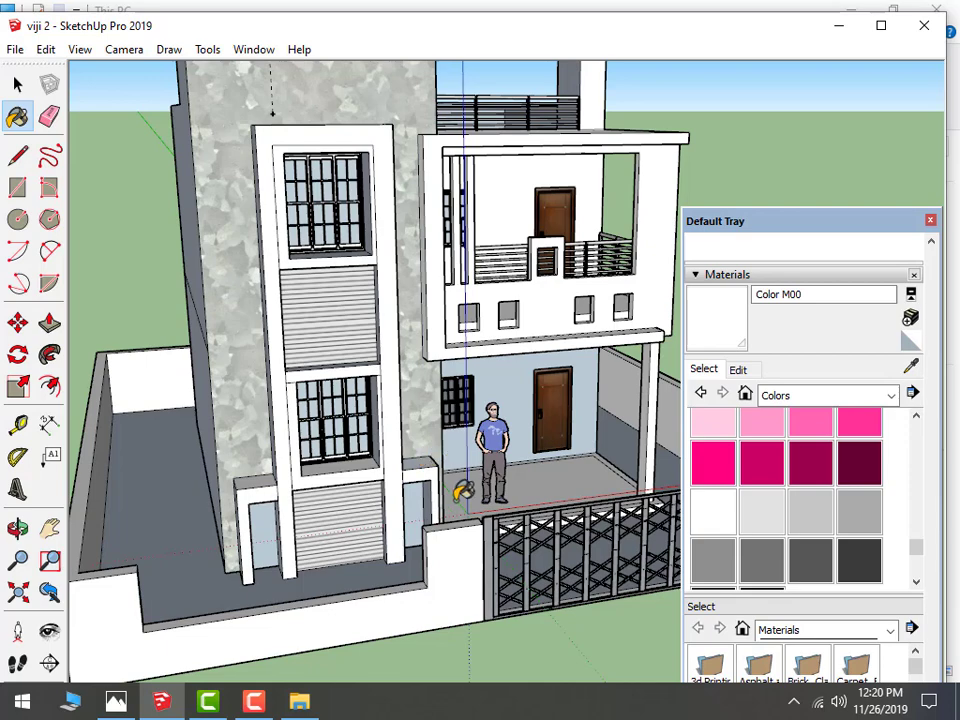
Paint the upper-floor front frame light green Color G02, then view reference photo 12.jpg
scroll(460, 495, "up", 1)
scroll(480, 520, "down", 2)
scroll(492, 530, "down", 2)
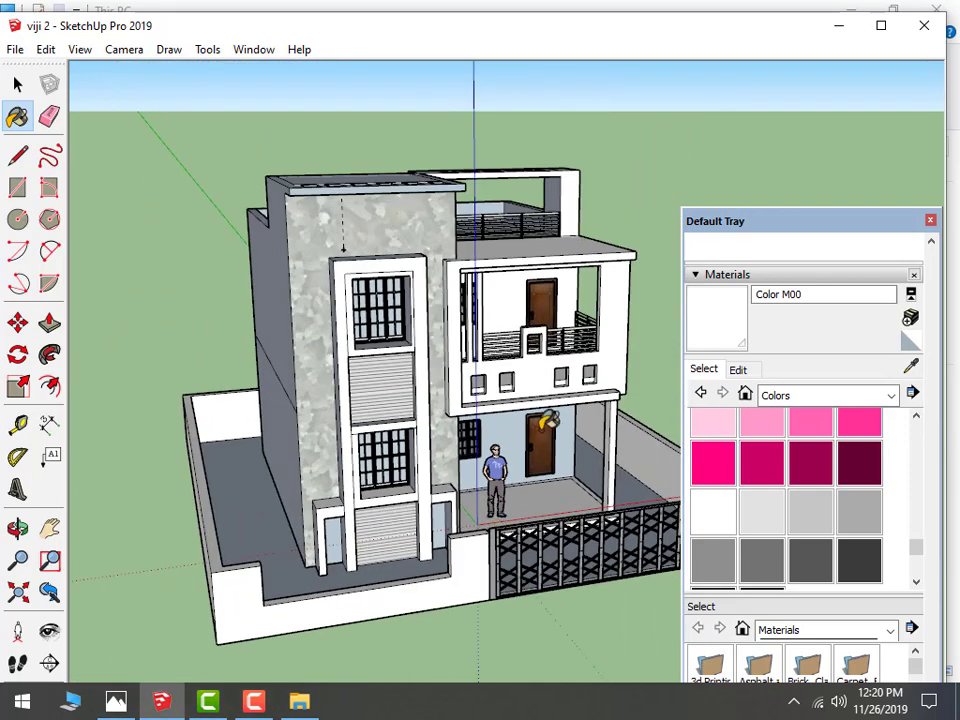
scroll(545, 424, "up", 1)
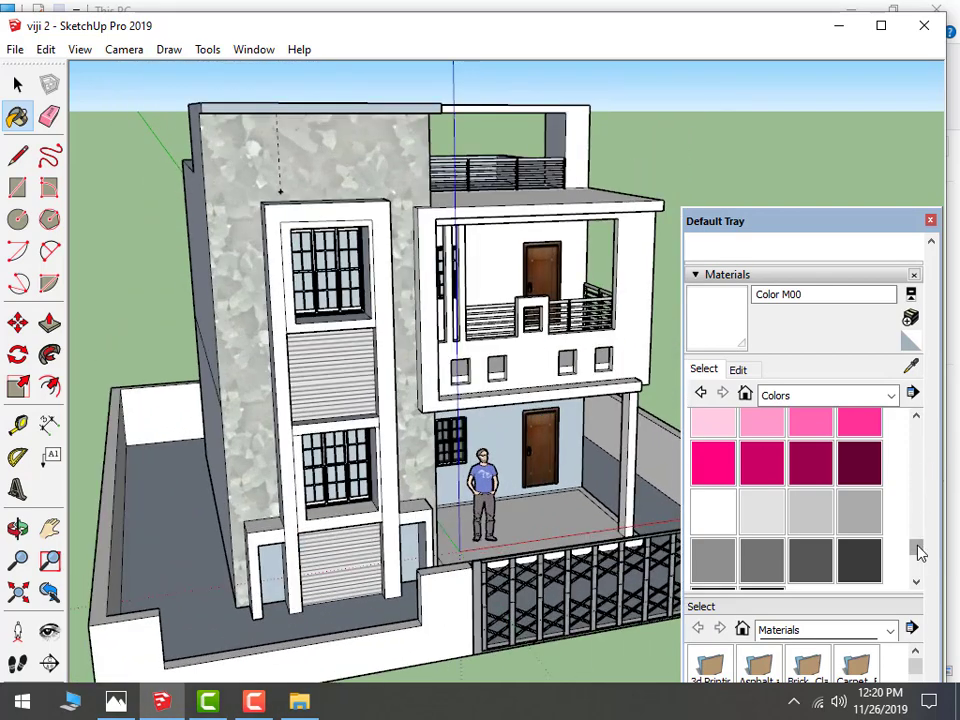
mouse_move(920, 553)
left_mouse_down()
mouse_move(935, 497)
mouse_move(924, 489)
left_mouse_up()
left_click(757, 525)
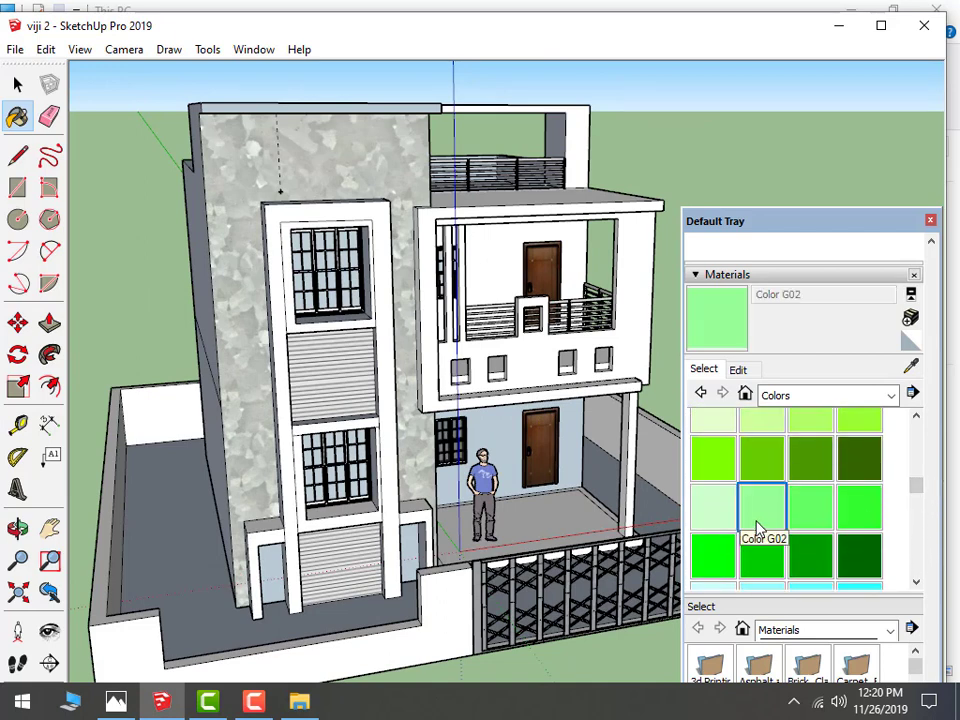
left_click(508, 358)
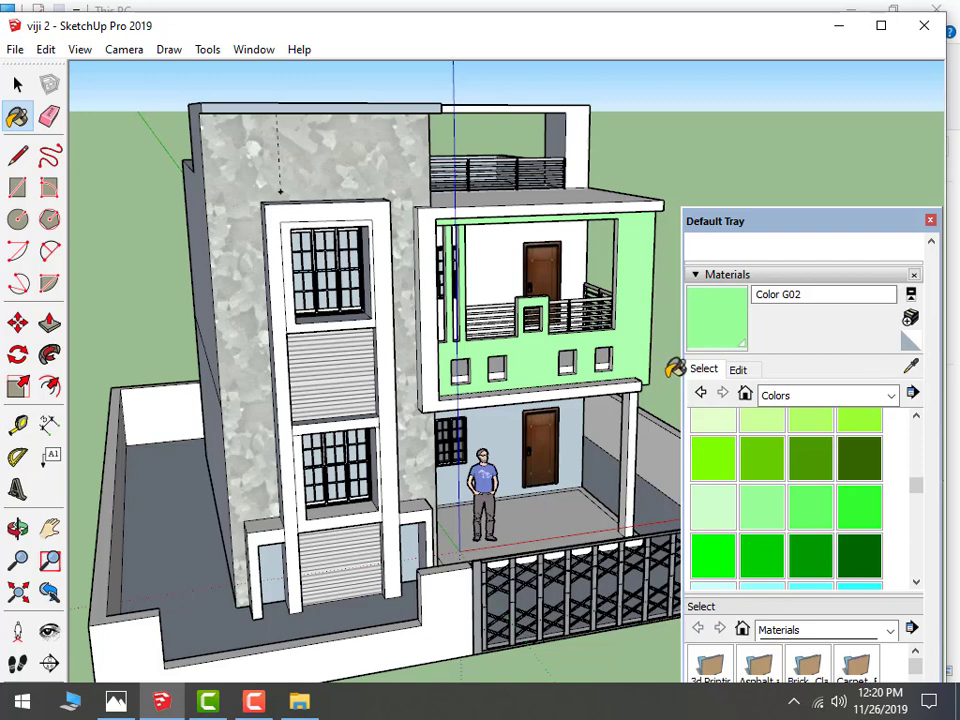
left_click(128, 702)
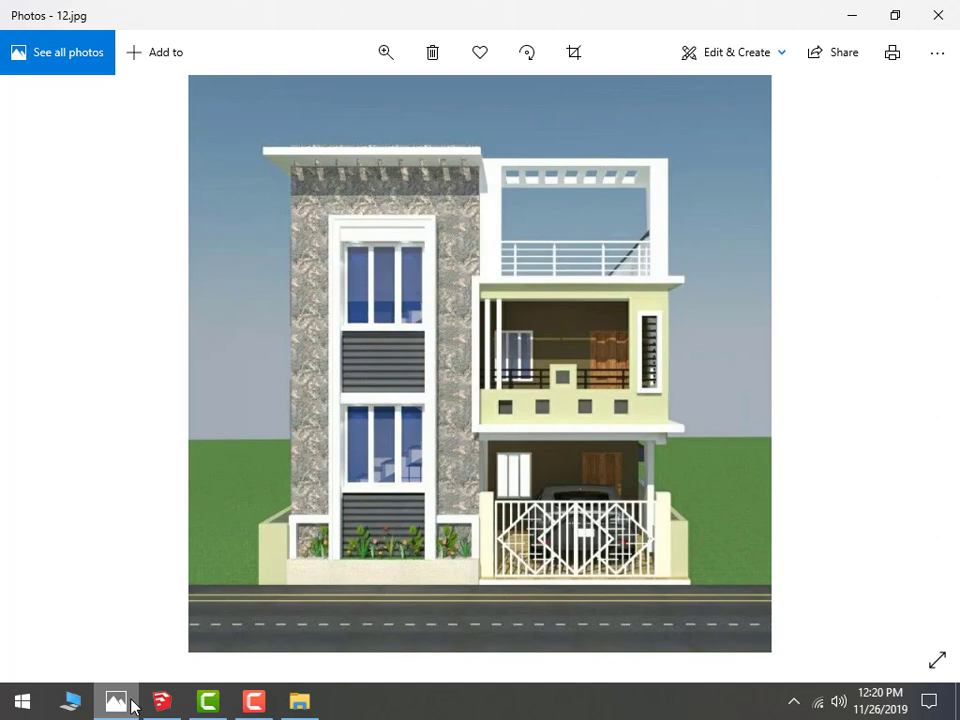
Paint the boundary wall and upper-floor frame pale green Color F02
left_click(162, 701)
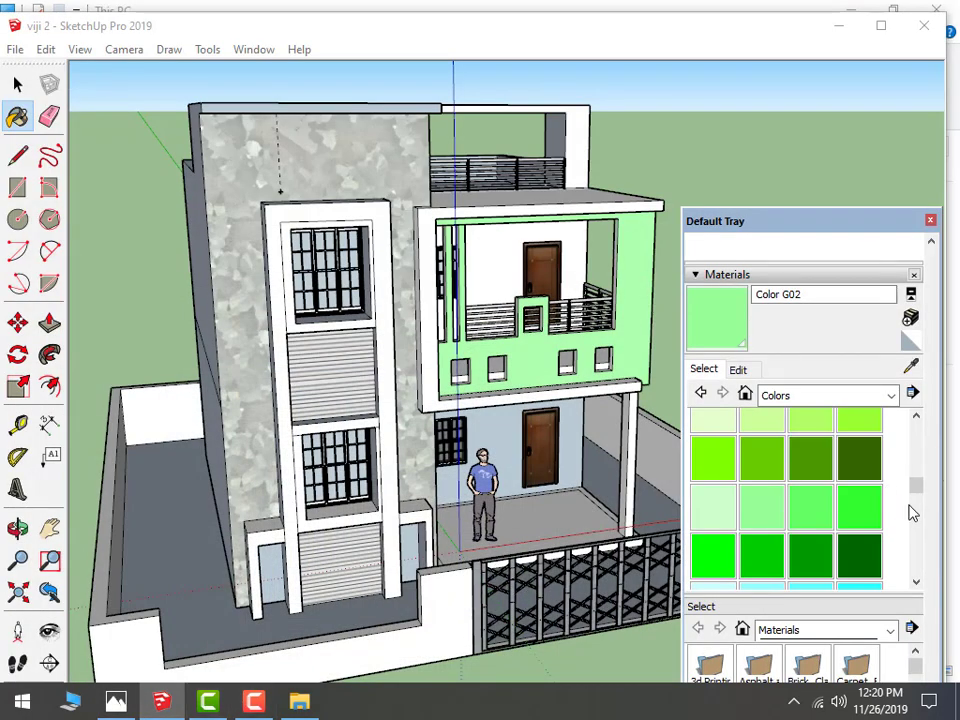
left_click(767, 426)
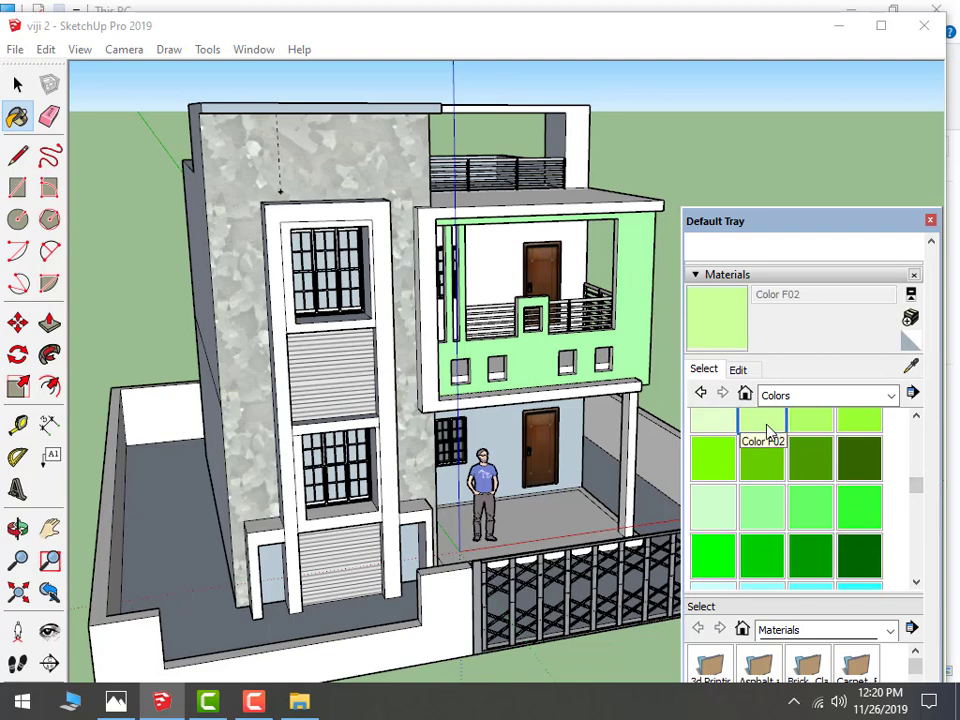
middle_click_drag(354, 440, 578, 513)
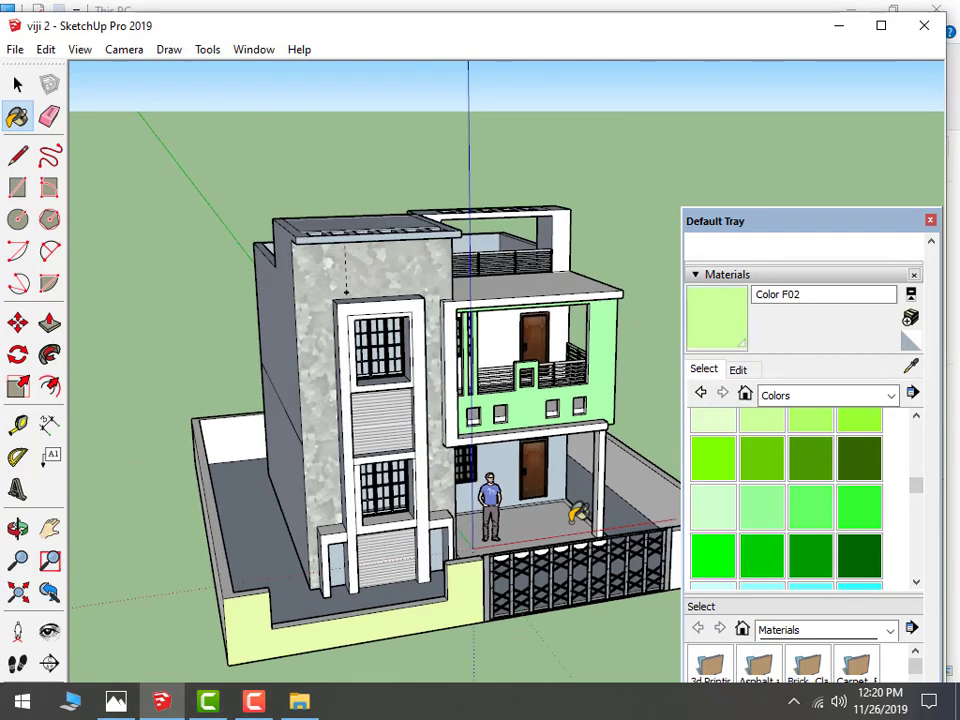
left_click(643, 472)
scroll(545, 533, "down", 2)
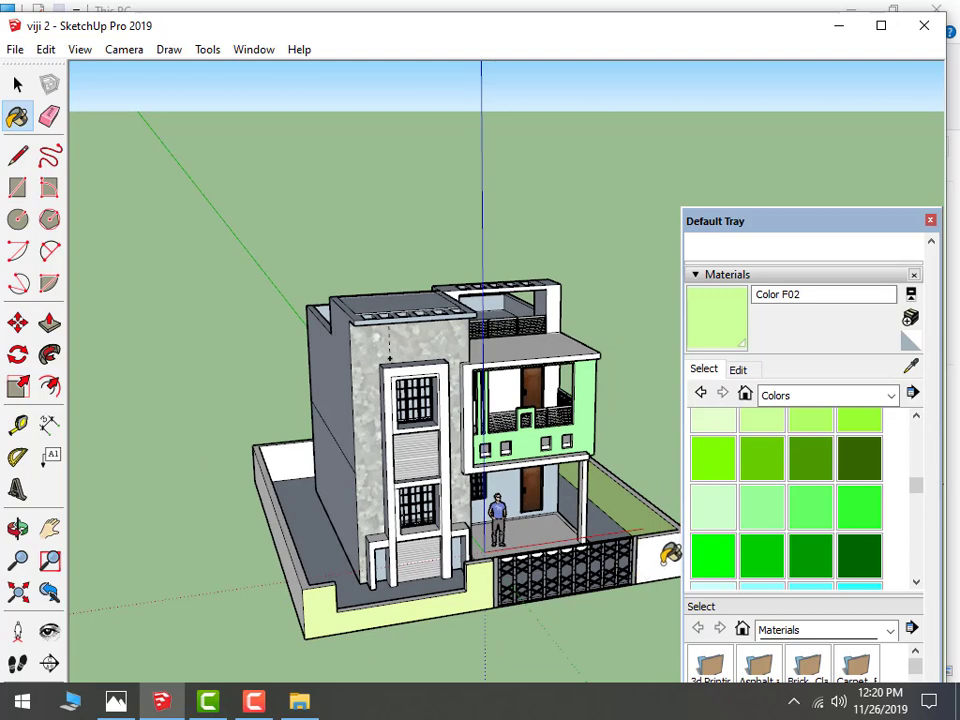
left_click(593, 410)
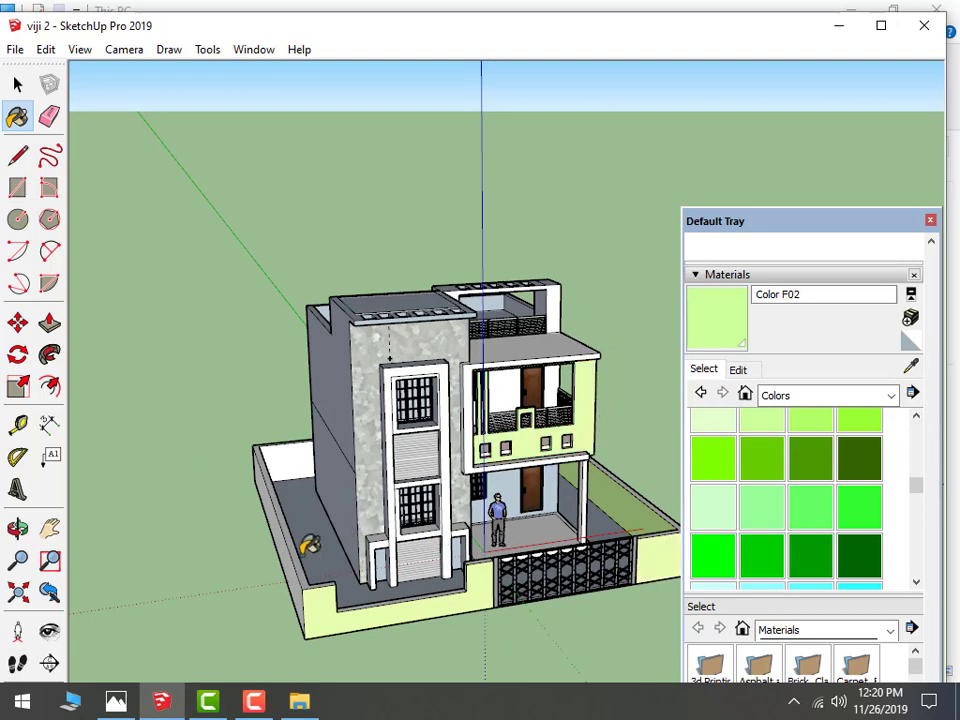
Reframe the view and compare the green walls against the reference photo
scroll(294, 446, "up", 1)
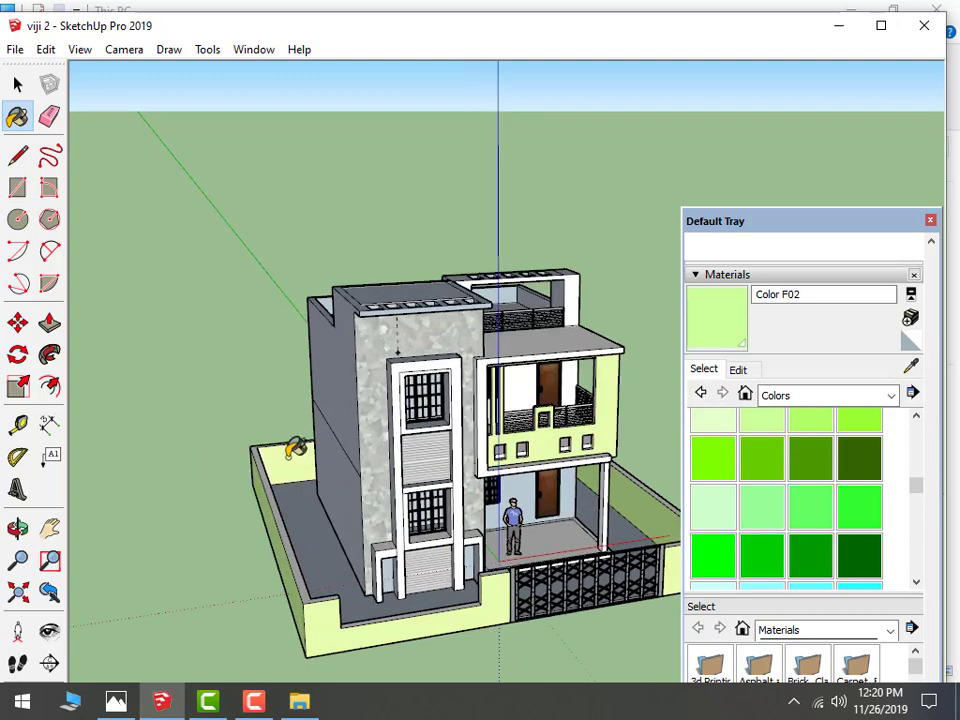
scroll(290, 446, "up", 3)
scroll(287, 444, "up", 3)
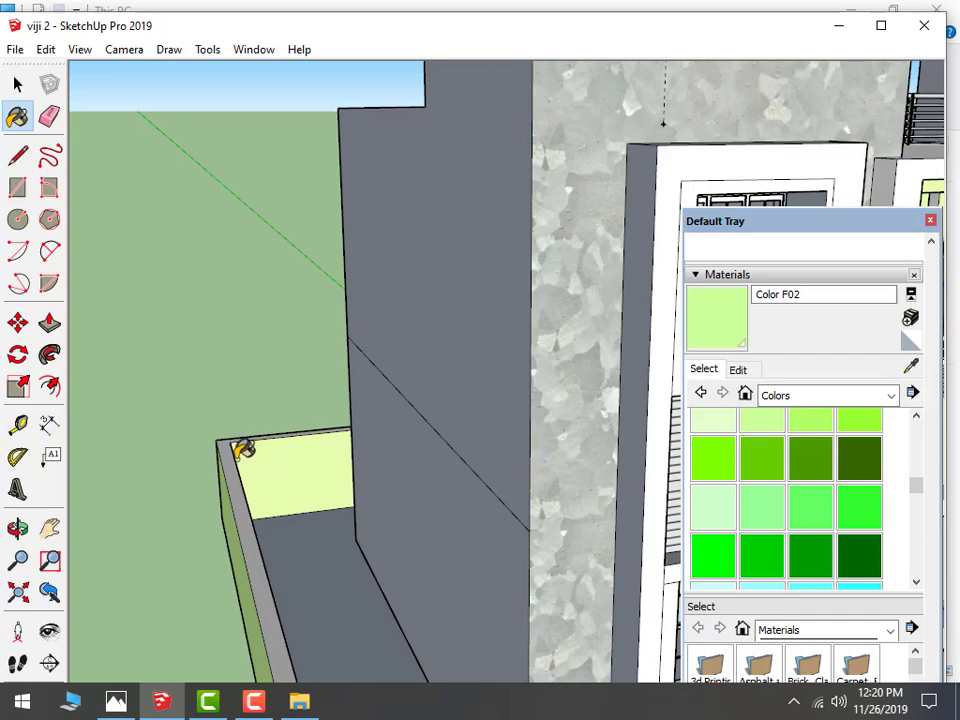
scroll(243, 450, "down", 3)
scroll(244, 451, "down", 3)
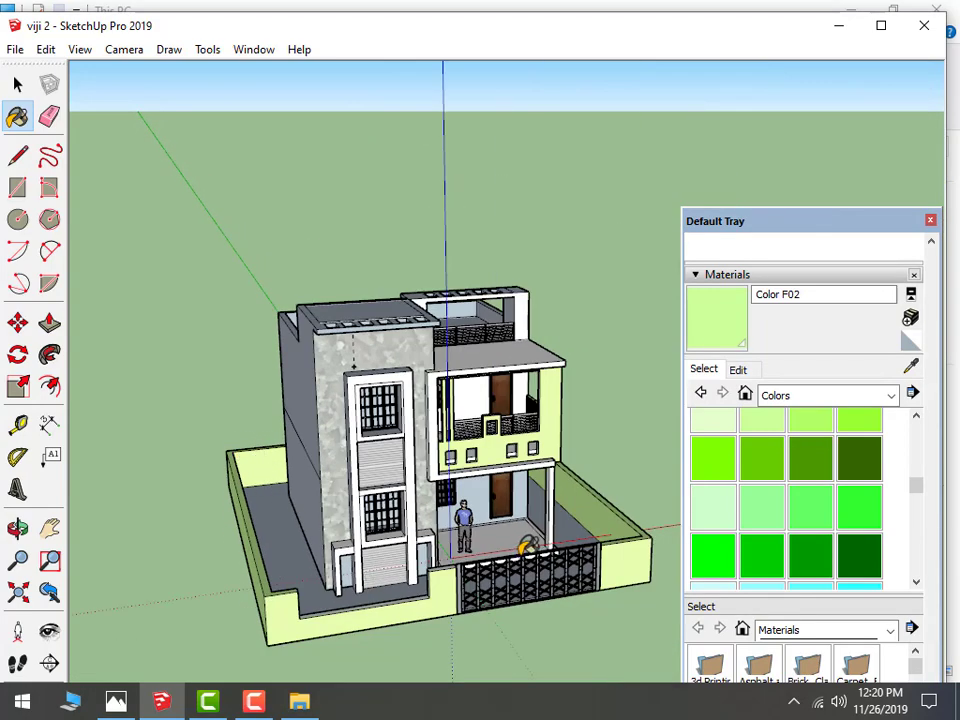
scroll(489, 568, "up", 1)
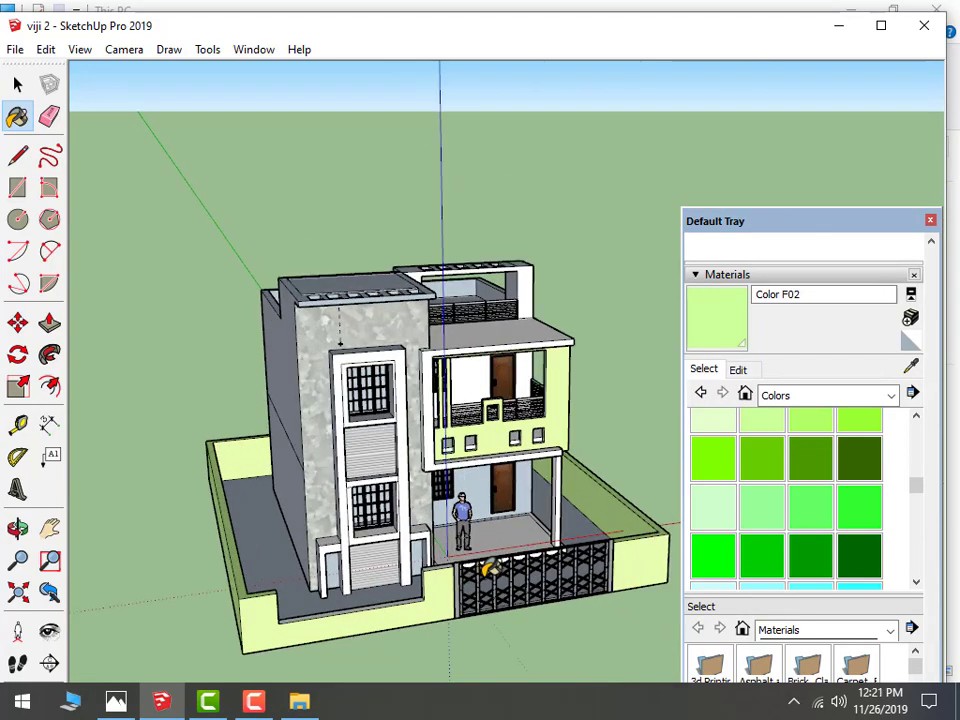
scroll(543, 580, "up", 1)
middle_click_drag(479, 577, 279, 476, "shift")
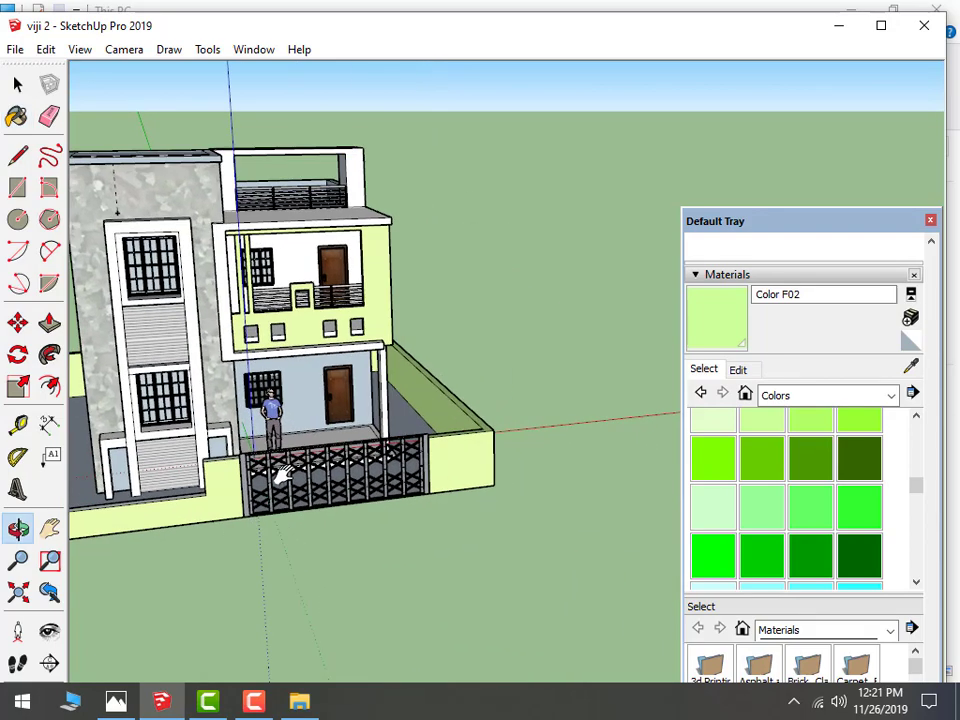
left_click(118, 701)
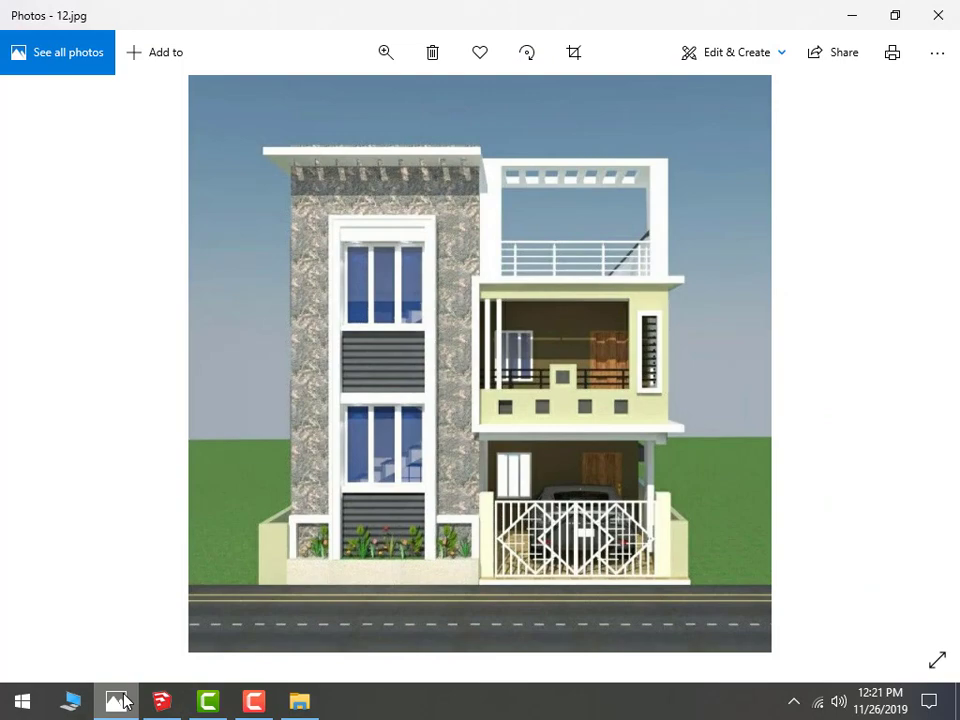
left_click(118, 701)
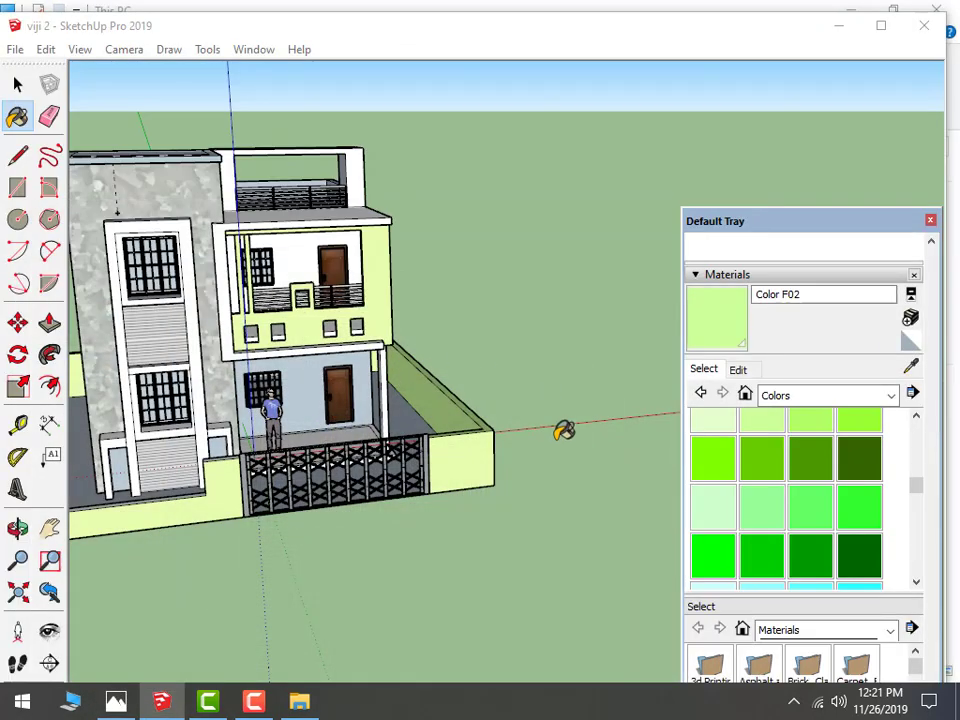
Paint the upper balcony and ground-floor porch back walls dark green Color G08
left_click_drag(918, 492, 923, 496)
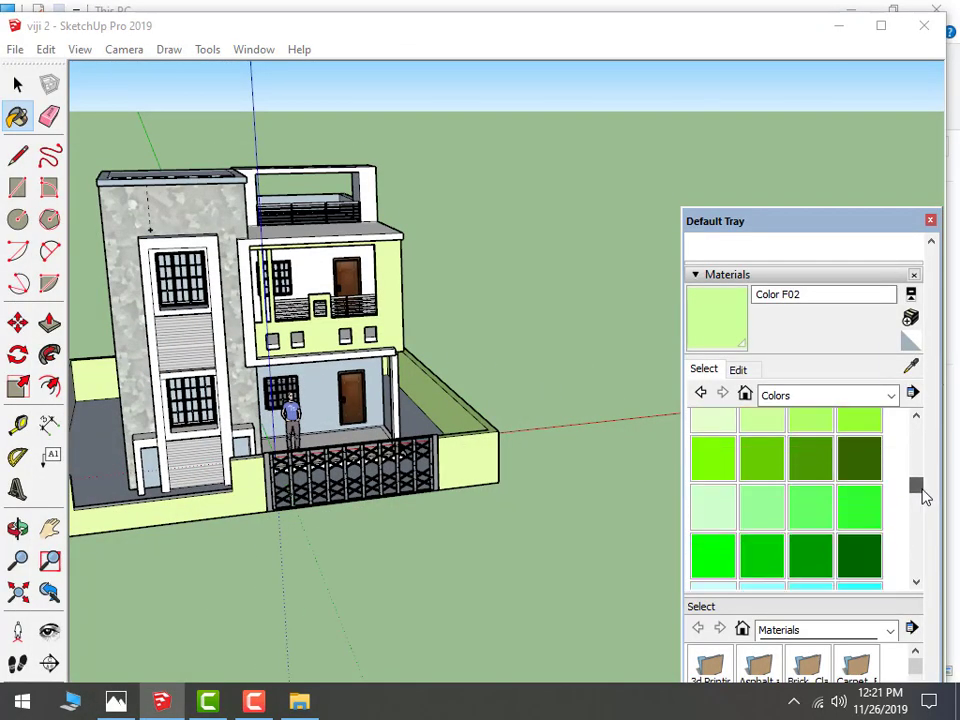
left_click(840, 566)
left_click(312, 268)
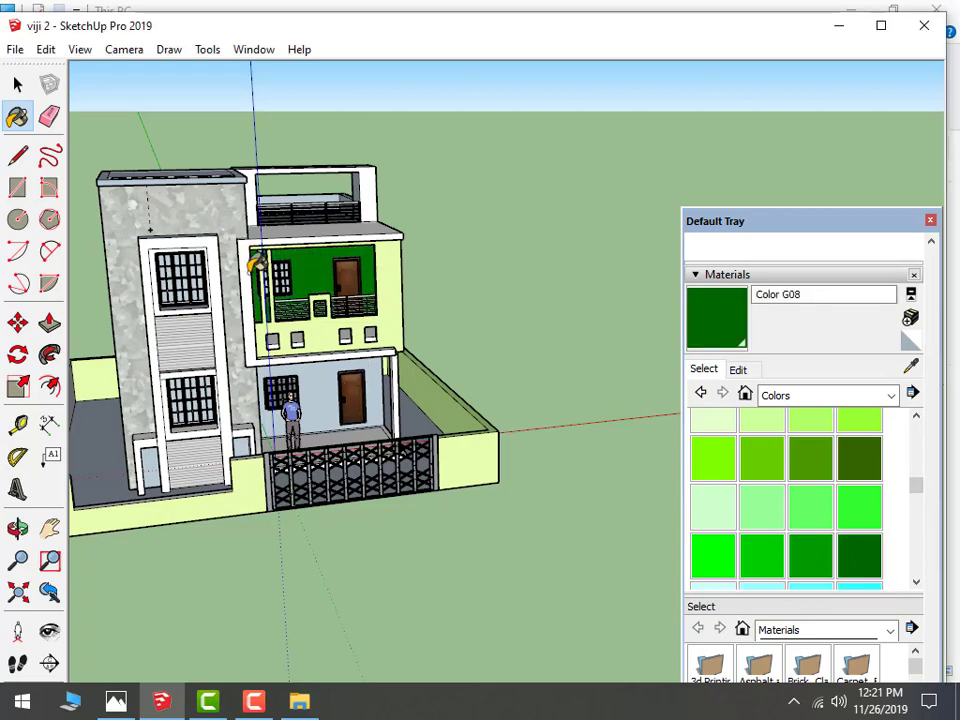
scroll(257, 262, "up", 3)
scroll(240, 264, "up", 3)
mouse_move(366, 360)
middle_mouse_down("shift")
mouse_move(438, 365)
mouse_move(443, 461)
middle_mouse_up("shift")
left_click(460, 467)
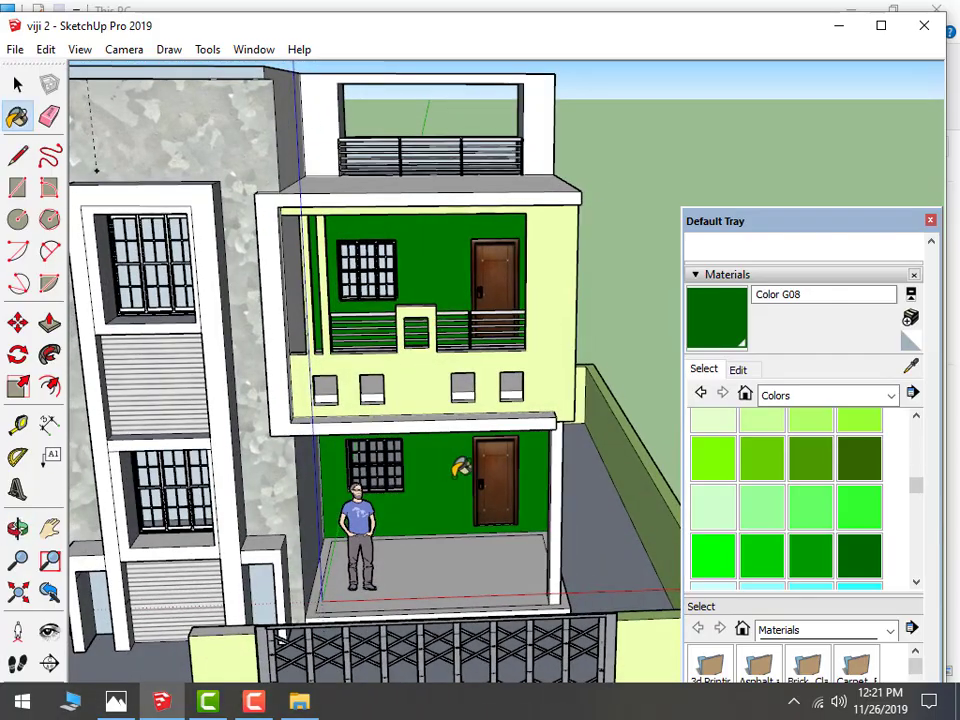
Orbit the model to face the house front directly
mouse_move(474, 518)
middle_mouse_down()
mouse_move(368, 521)
mouse_move(531, 482)
middle_mouse_up()
scroll(450, 516, "down", 1)
scroll(508, 489, "down", 3)
scroll(479, 500, "up", 2)
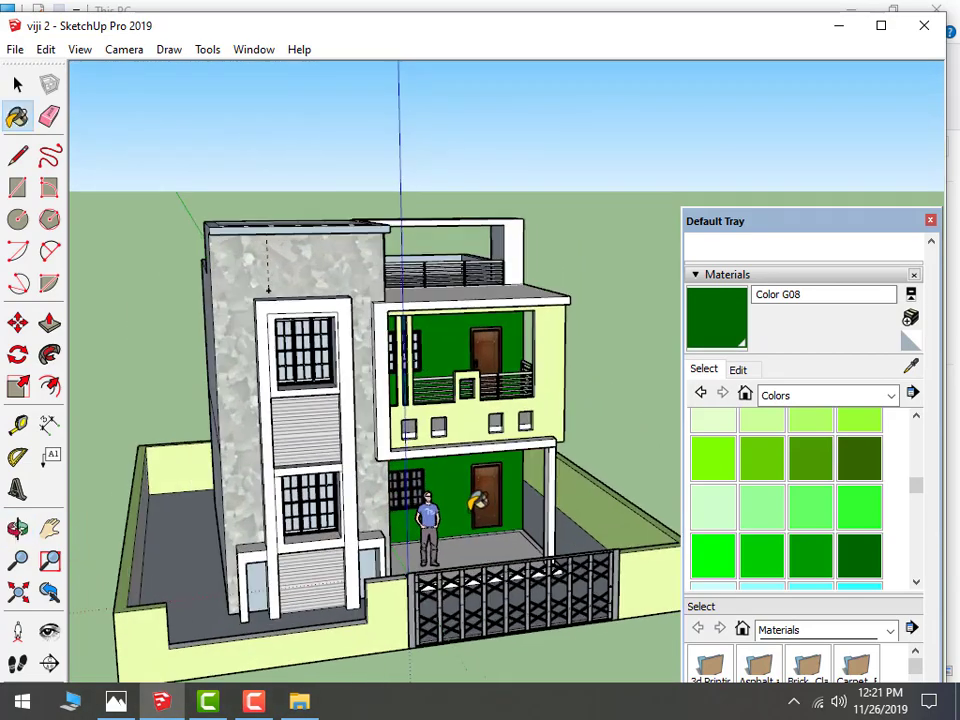
middle_click_drag(478, 502, 362, 508)
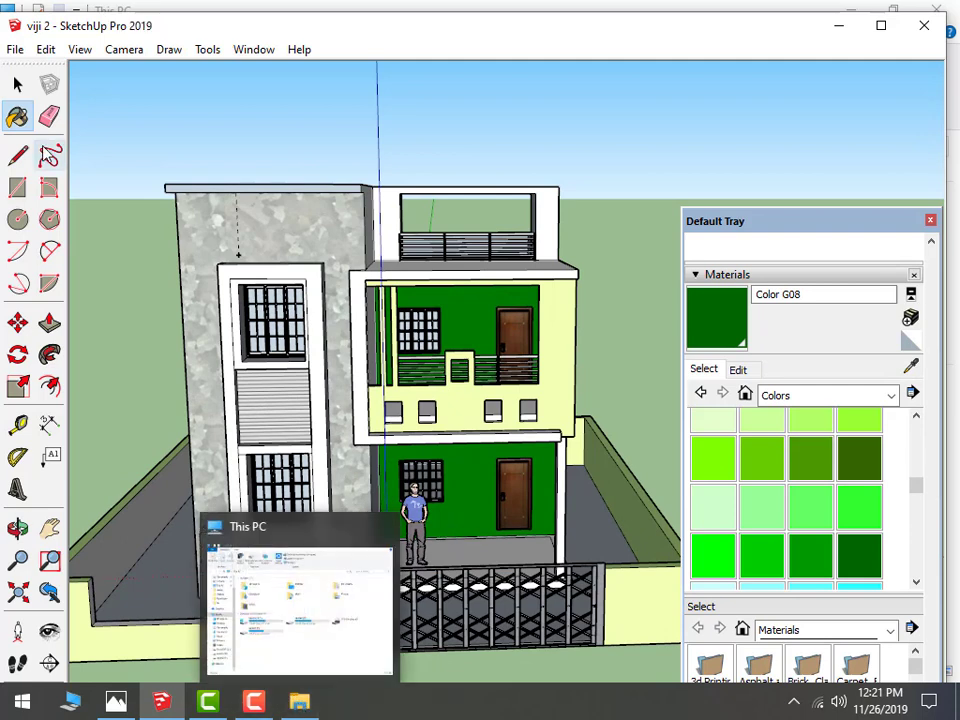
left_click(15, 50)
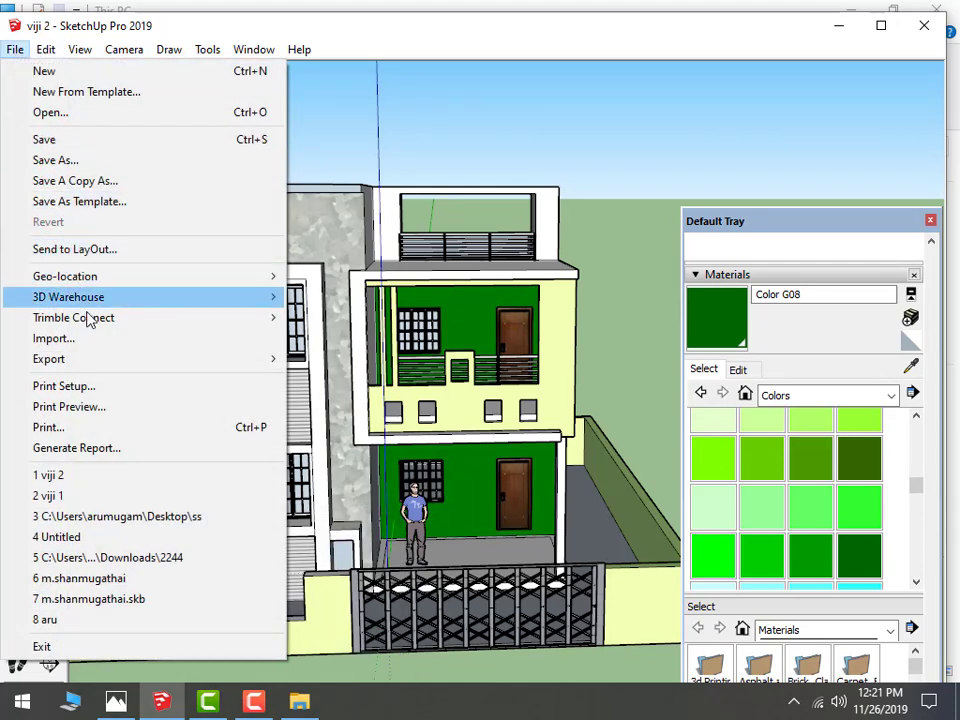
Import the 2016 Honda Civic LX Sedan from the car folder, browsing as large thumbnails
left_click(99, 350)
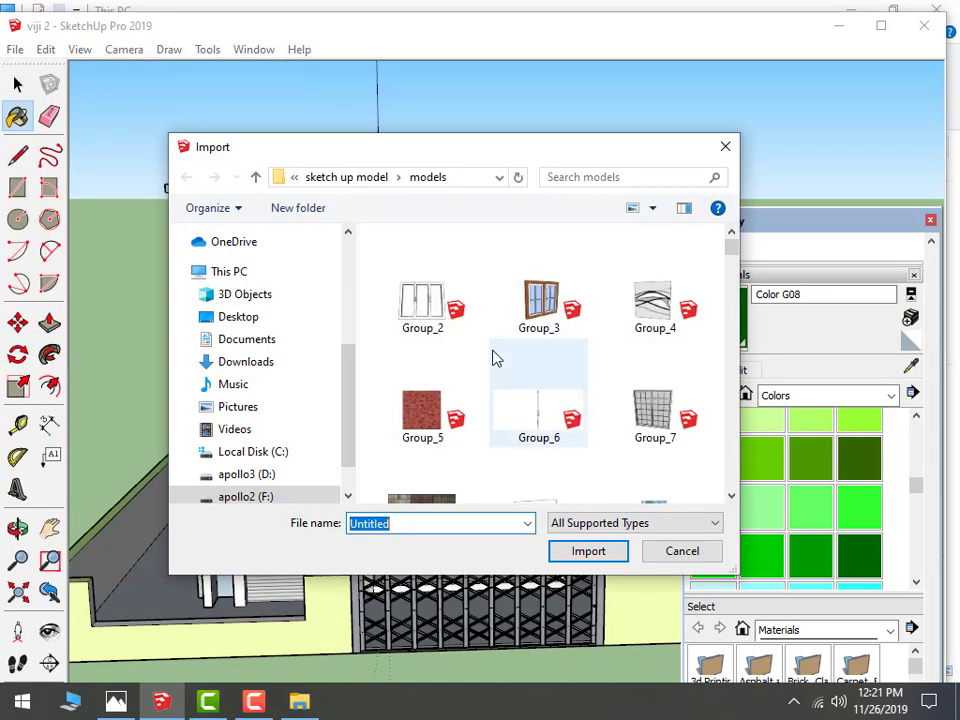
left_click(364, 180)
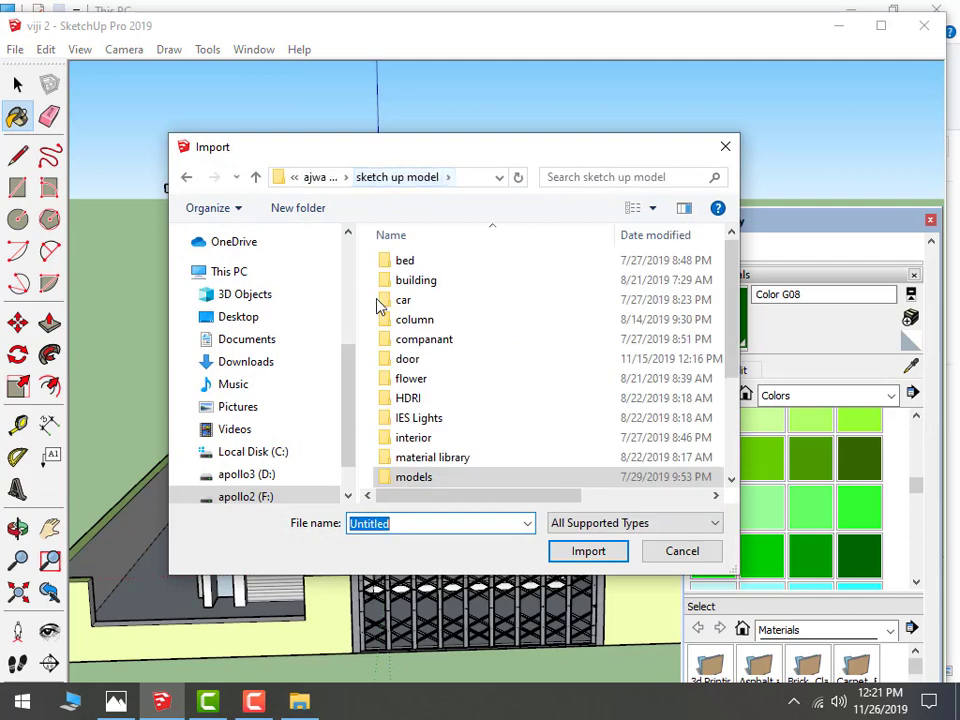
double_click(380, 300)
left_click(508, 263)
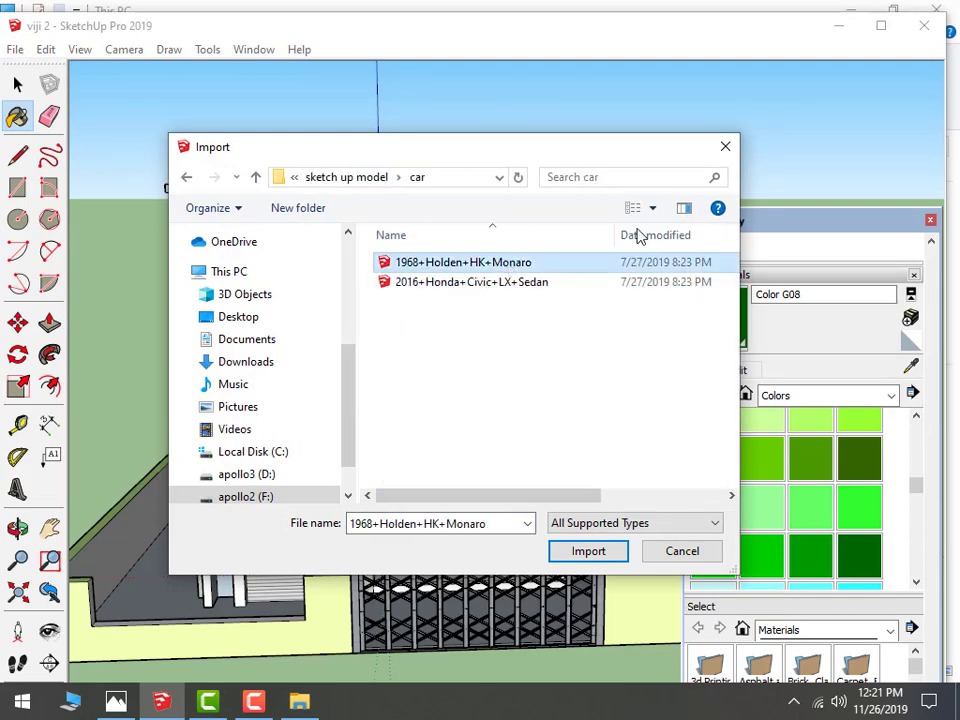
left_click(652, 207)
left_click(727, 90)
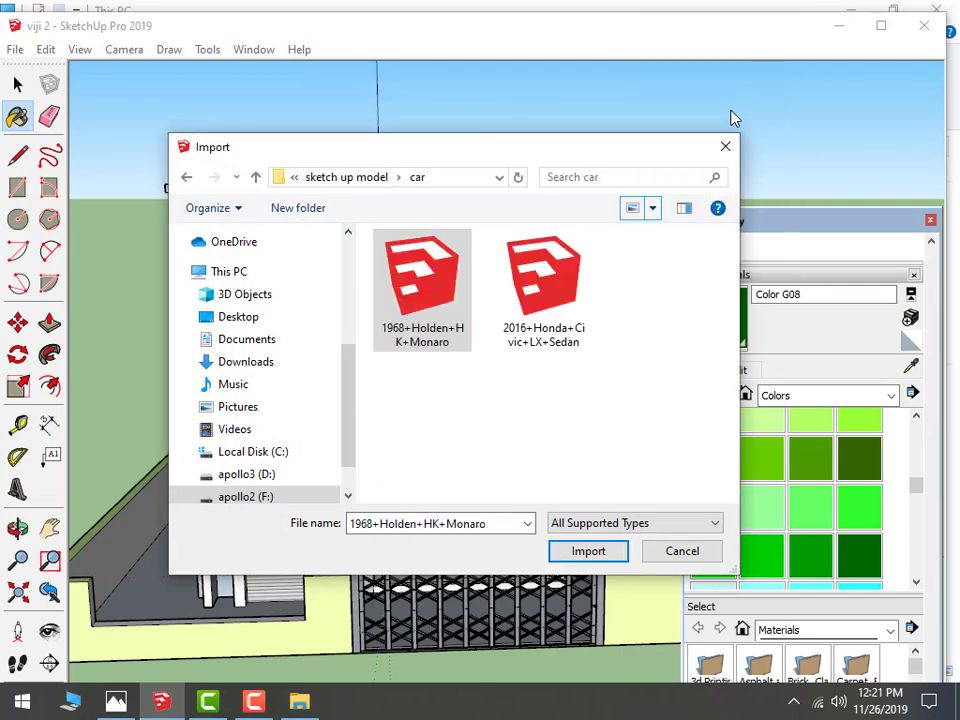
double_click(537, 295)
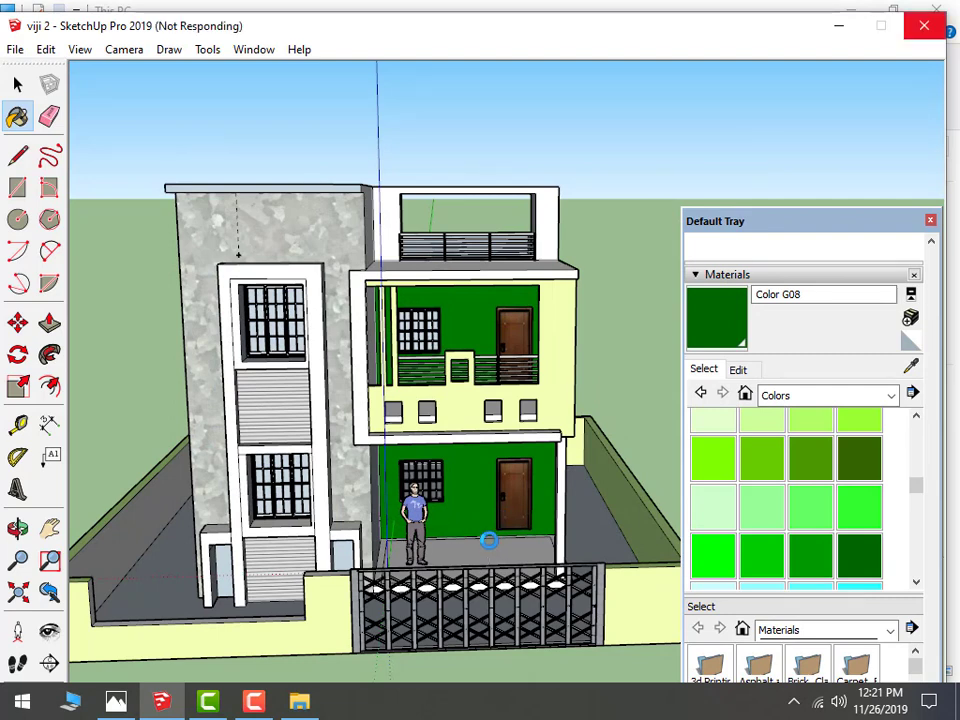
Place the imported sedan on the ground-floor porch floor
scroll(486, 541, "down", 1)
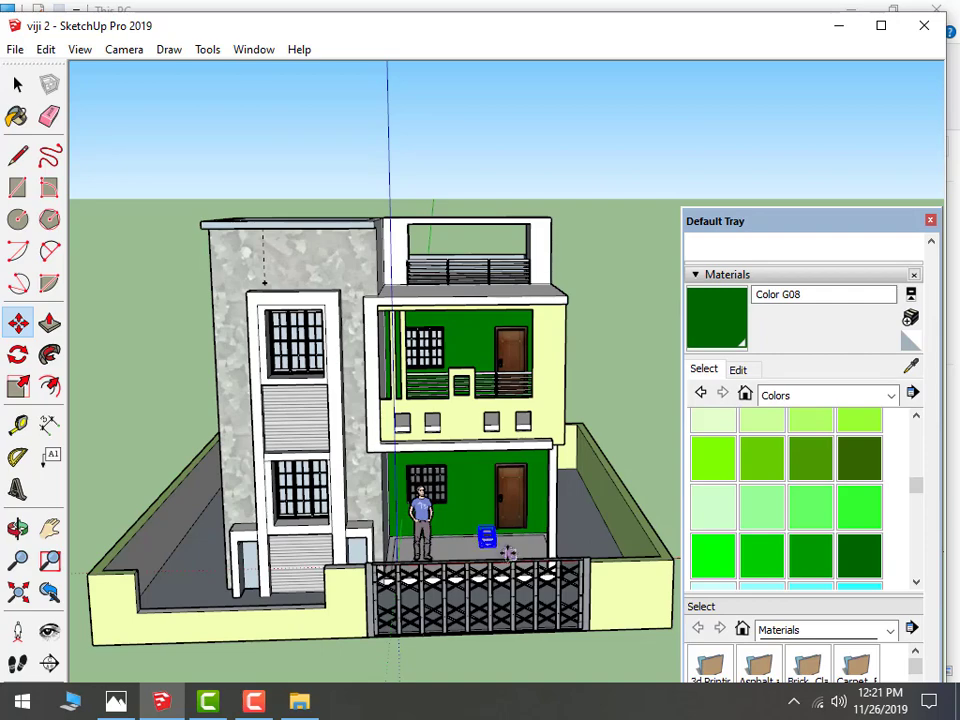
scroll(472, 546, "up", 3)
scroll(497, 540, "up", 2)
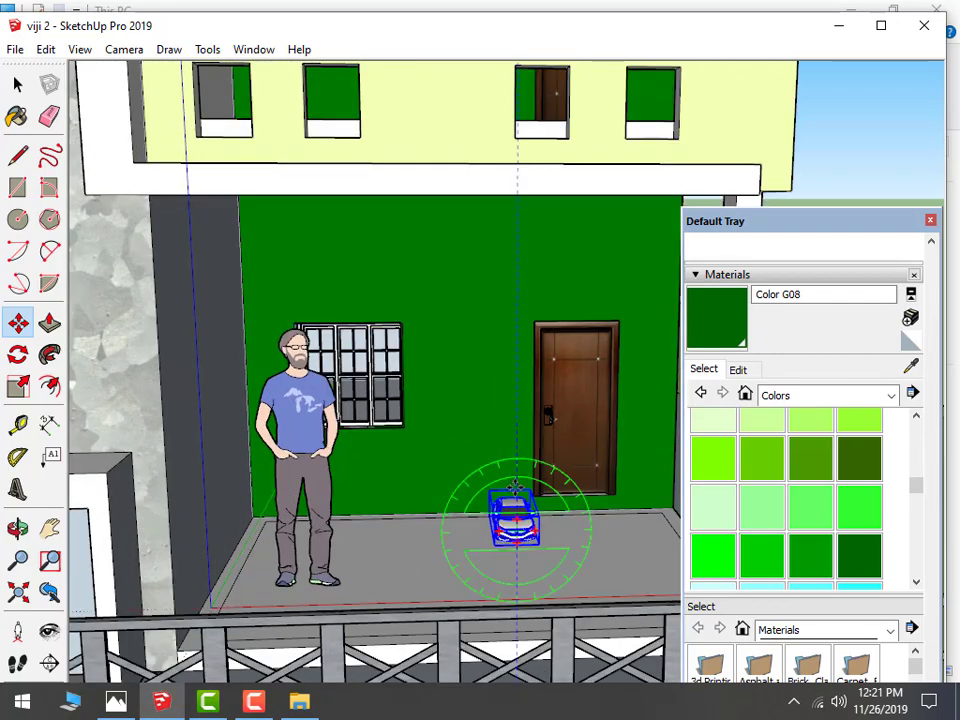
left_click(493, 545)
left_click(18, 84)
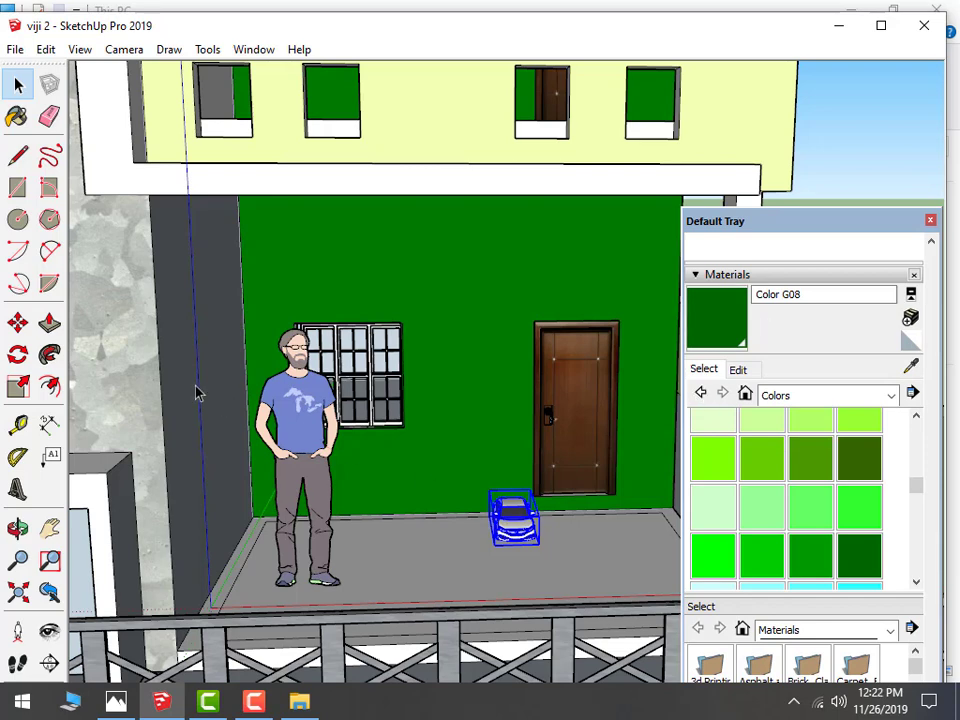
left_click(18, 321)
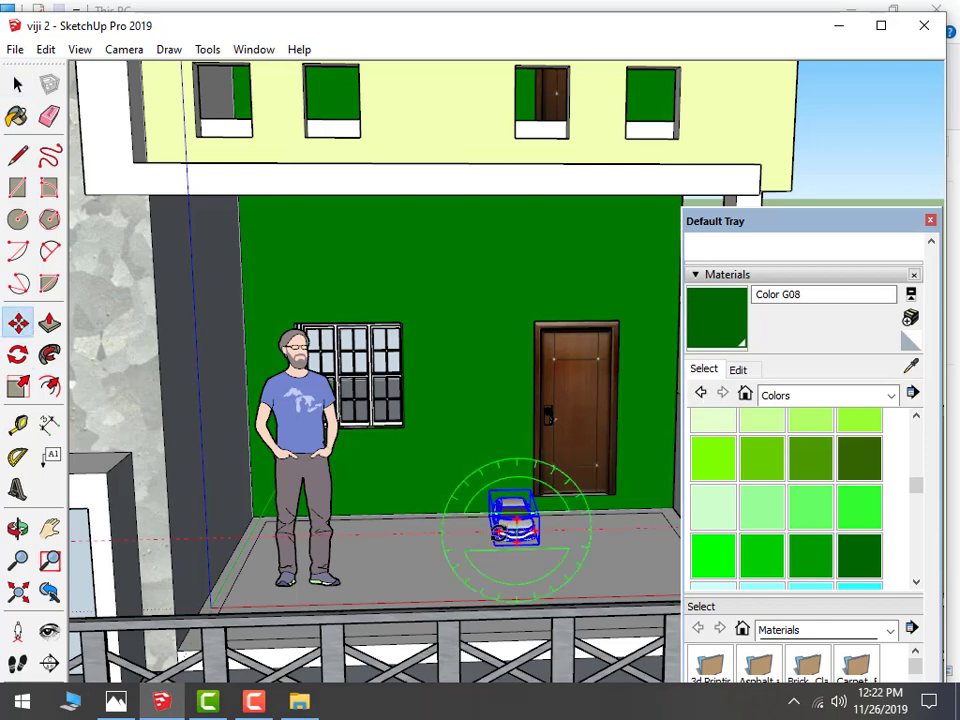
Scale the tiny sedan up to full car size to fit the porch
left_click(18, 388)
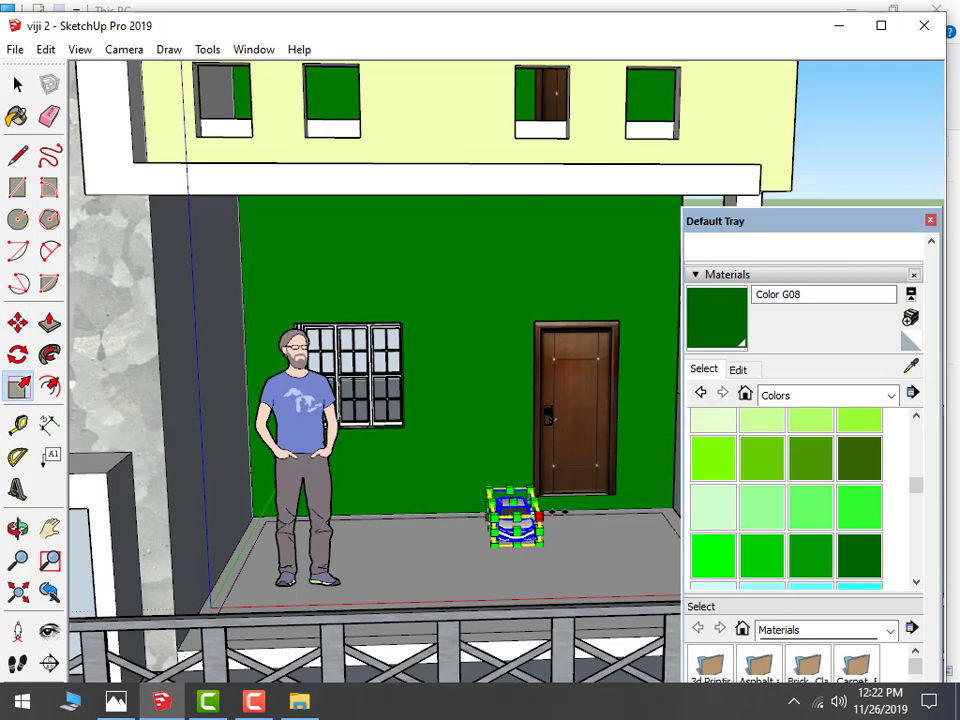
left_click_drag(546, 515, 680, 473)
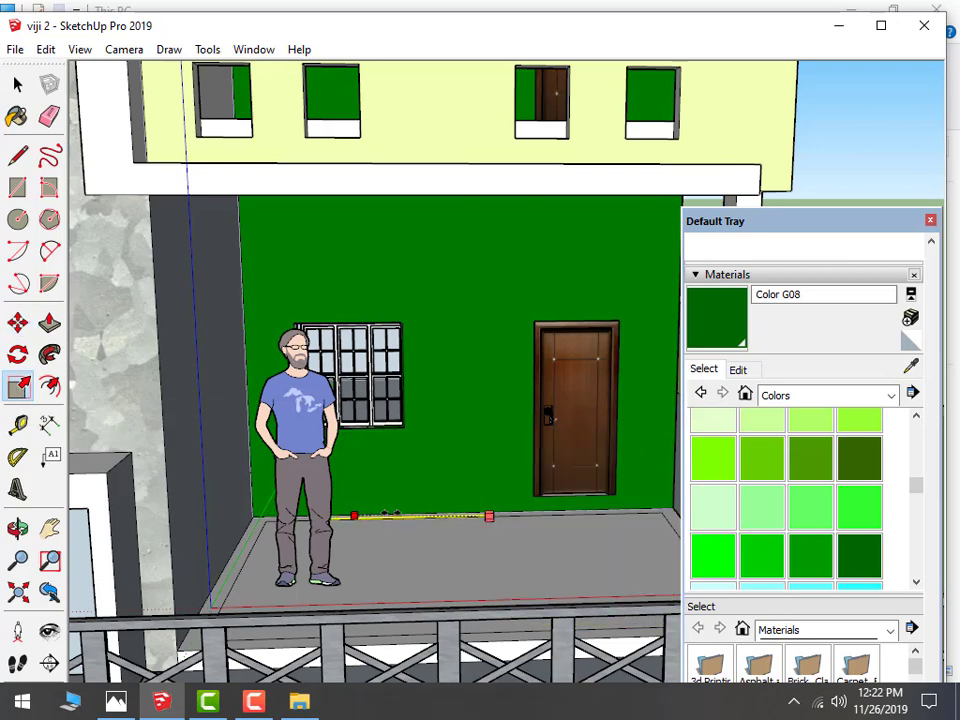
left_click_drag(680, 473, 662, 487)
left_click(662, 487)
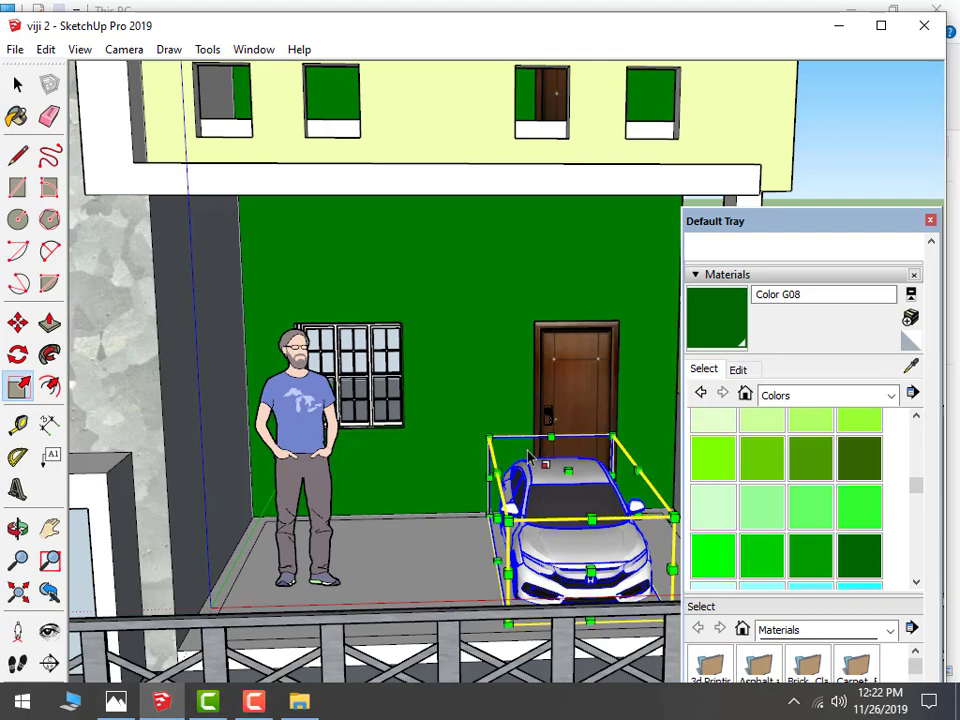
scroll(540, 430, "down", 3)
scroll(543, 341, "down", 3)
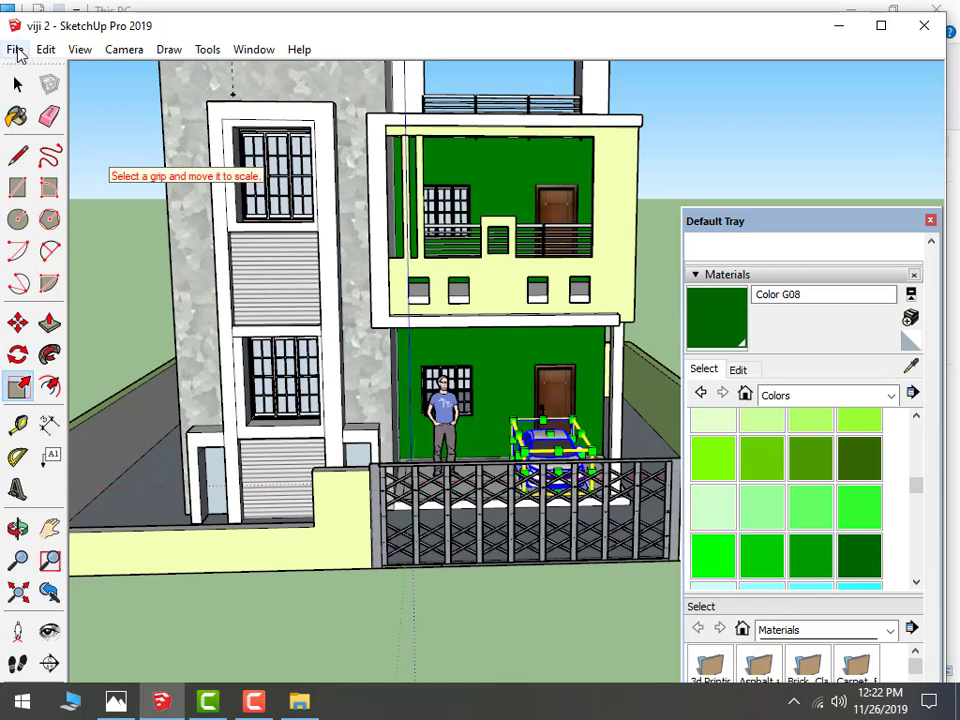
Import the red 1968 Holden HK Monaro model as a second car
left_click(15, 49)
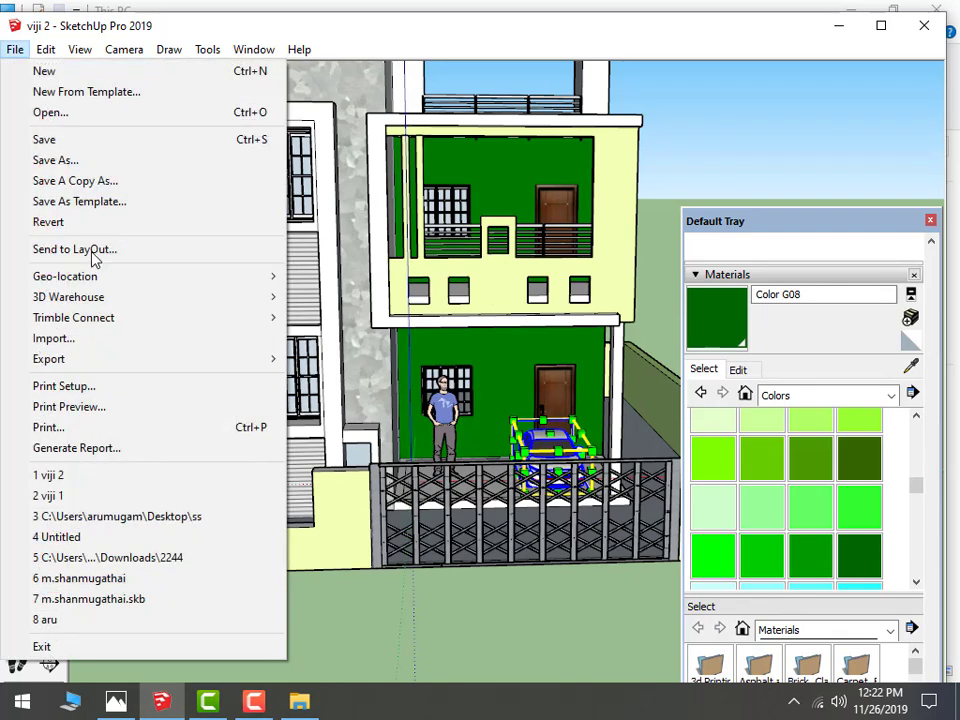
left_click(95, 338)
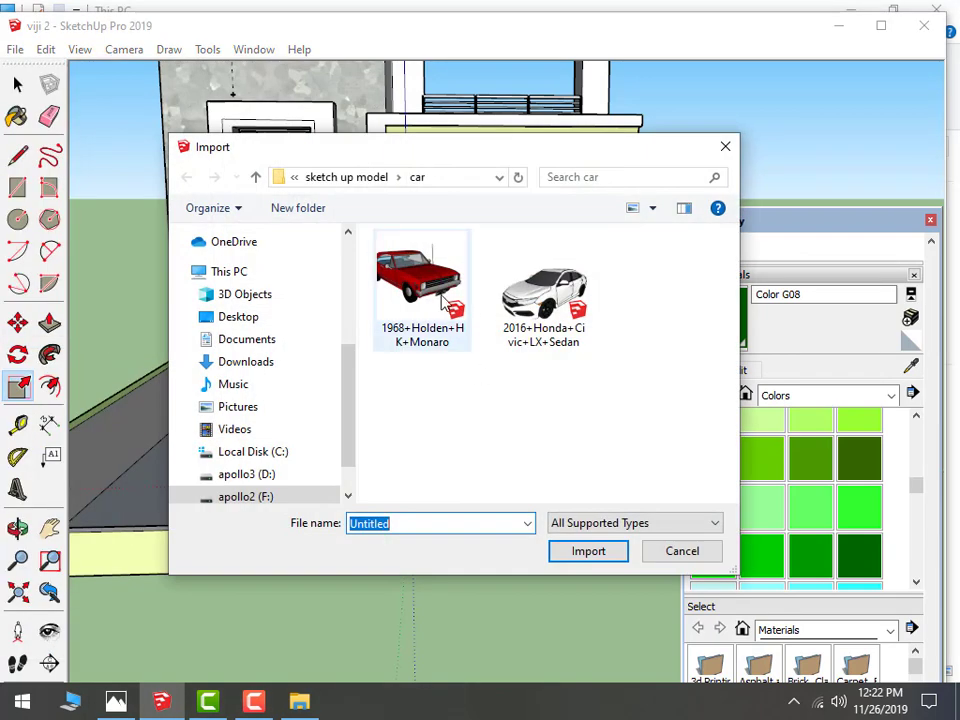
double_click(442, 303)
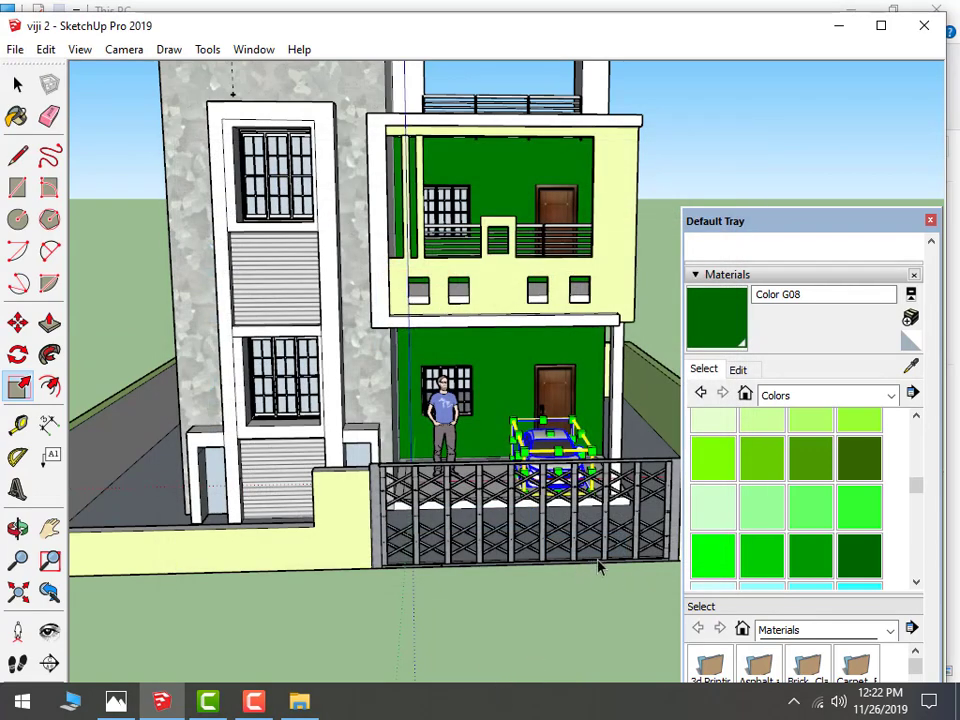
Place the imported red car beside the house
scroll(454, 585, "up", 5)
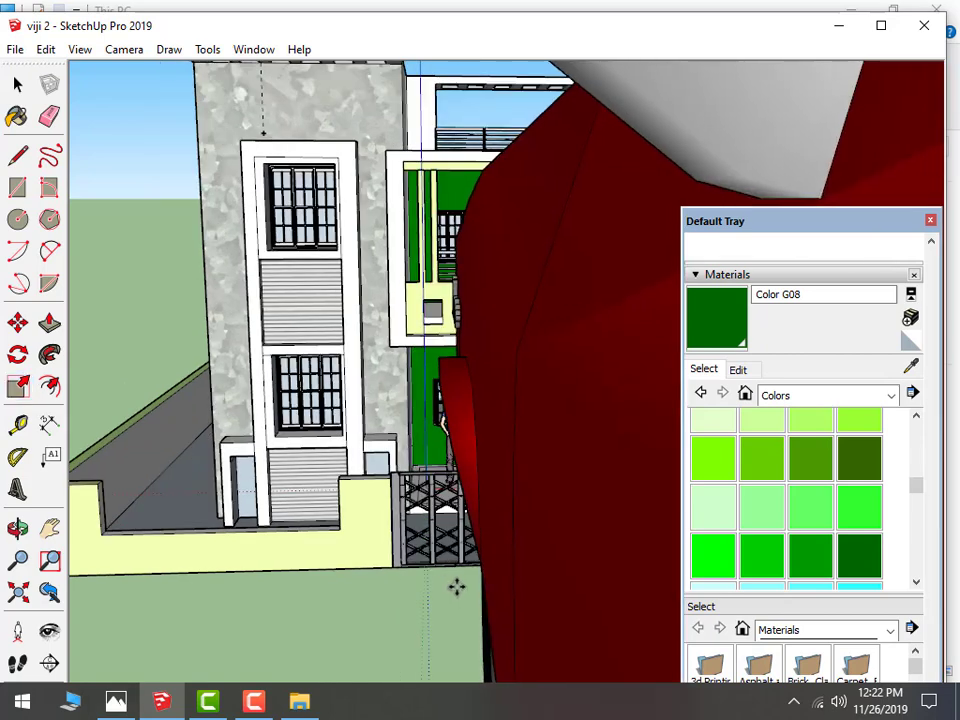
scroll(241, 612, "up", 5)
scroll(396, 583, "down", 3)
scroll(300, 560, "down", 2)
scroll(176, 538, "down", 2)
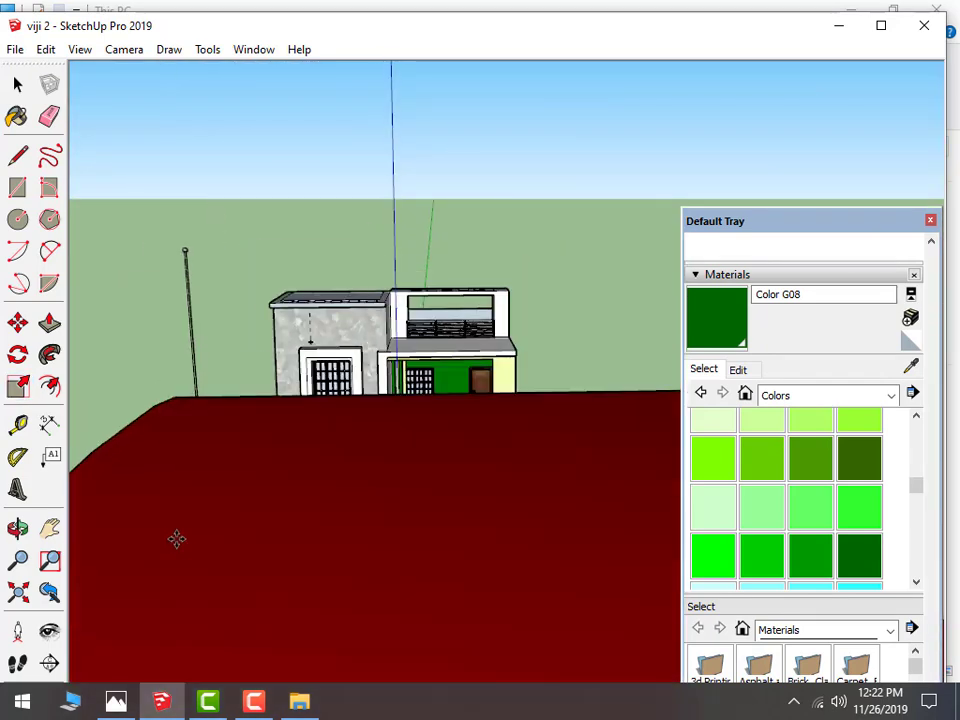
scroll(350, 499, "down", 2)
scroll(350, 499, "down", 3)
scroll(350, 499, "down", 3)
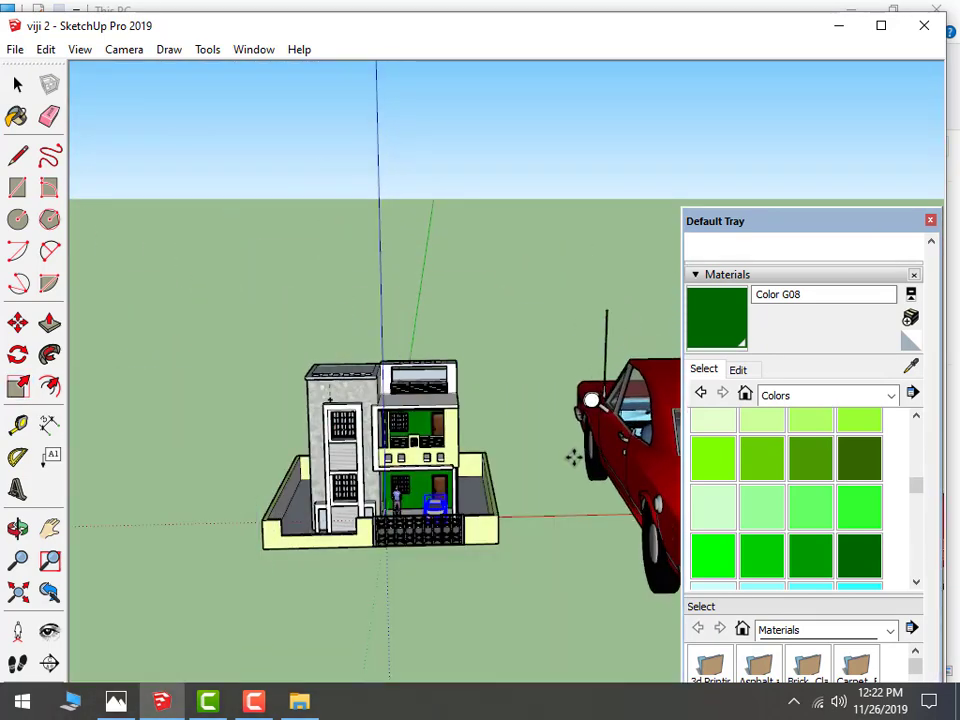
left_click(535, 468)
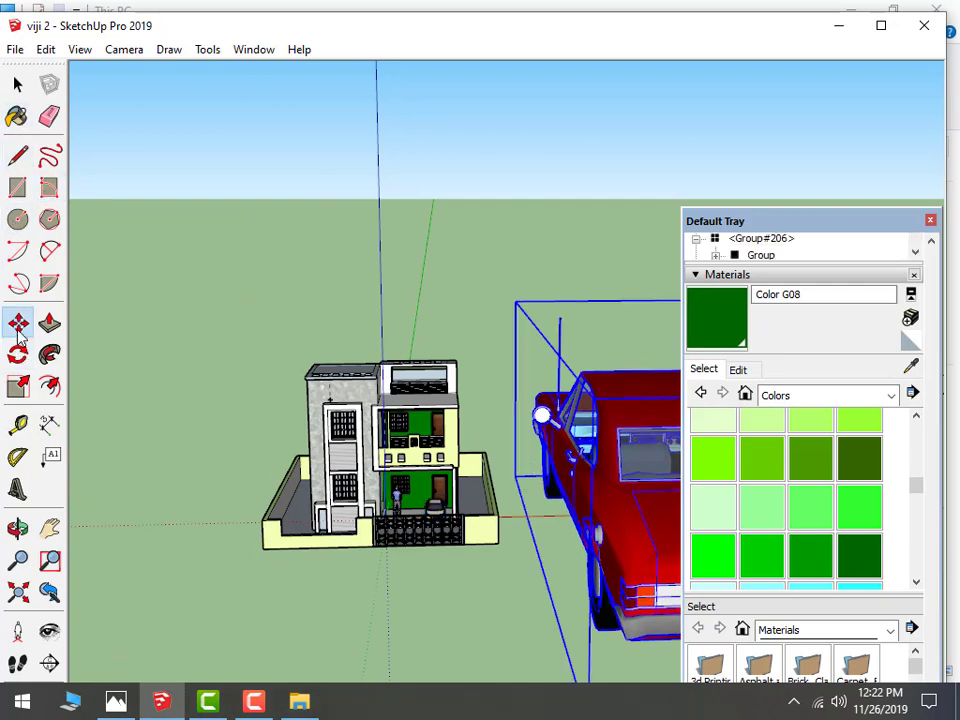
Scale the red car down uniformly to a small size
left_click(17, 386)
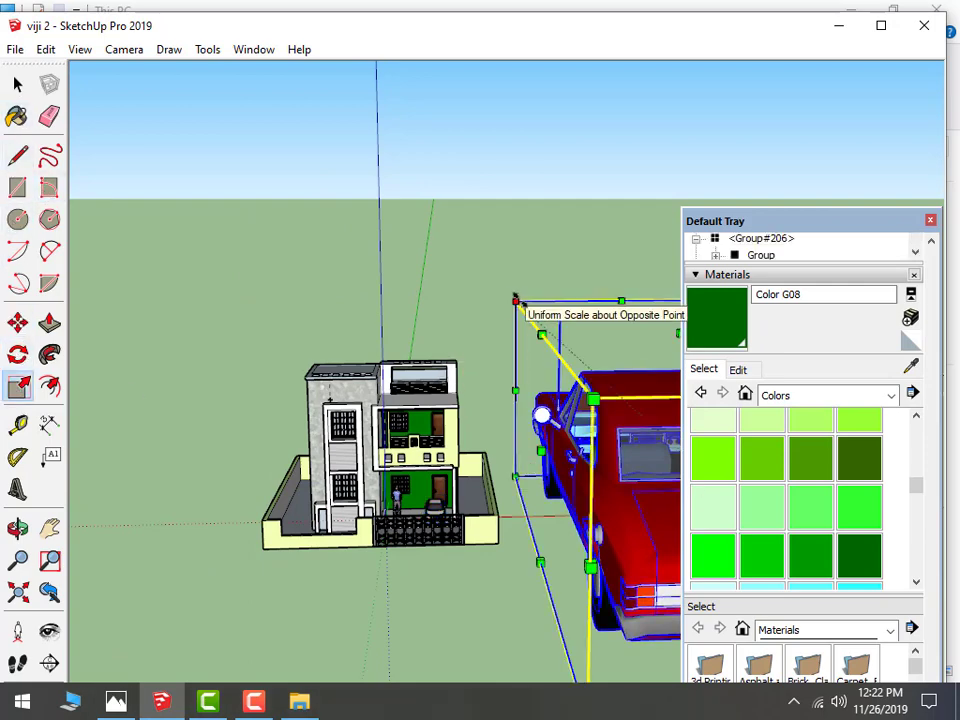
left_click_drag(516, 301, 570, 435)
scroll(653, 520, "down", 2)
scroll(580, 525, "down", 4)
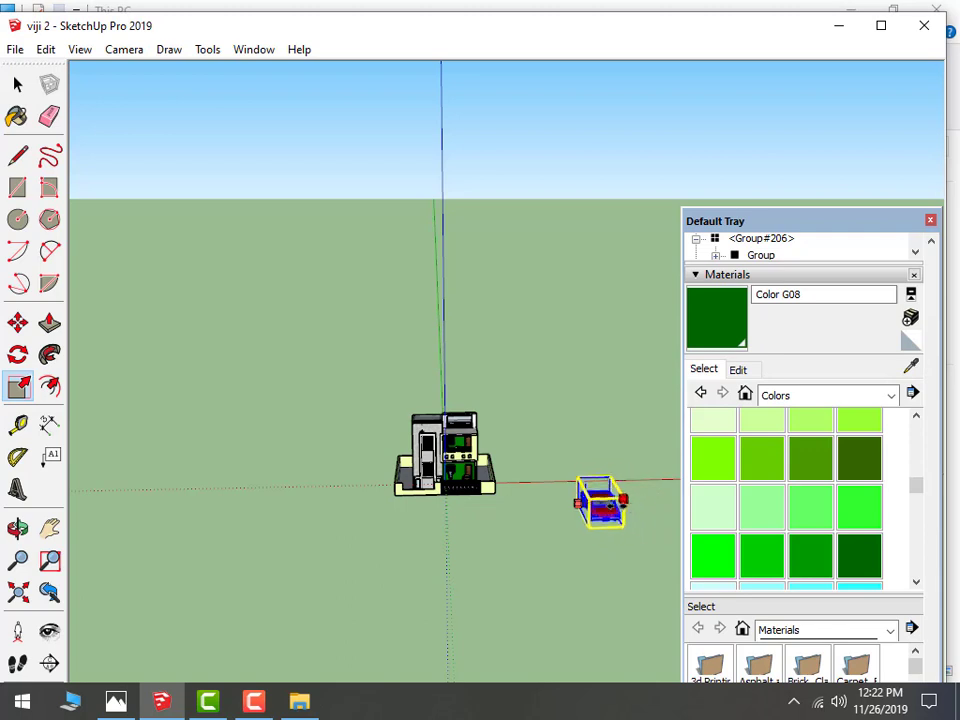
left_click_drag(650, 495, 455, 375)
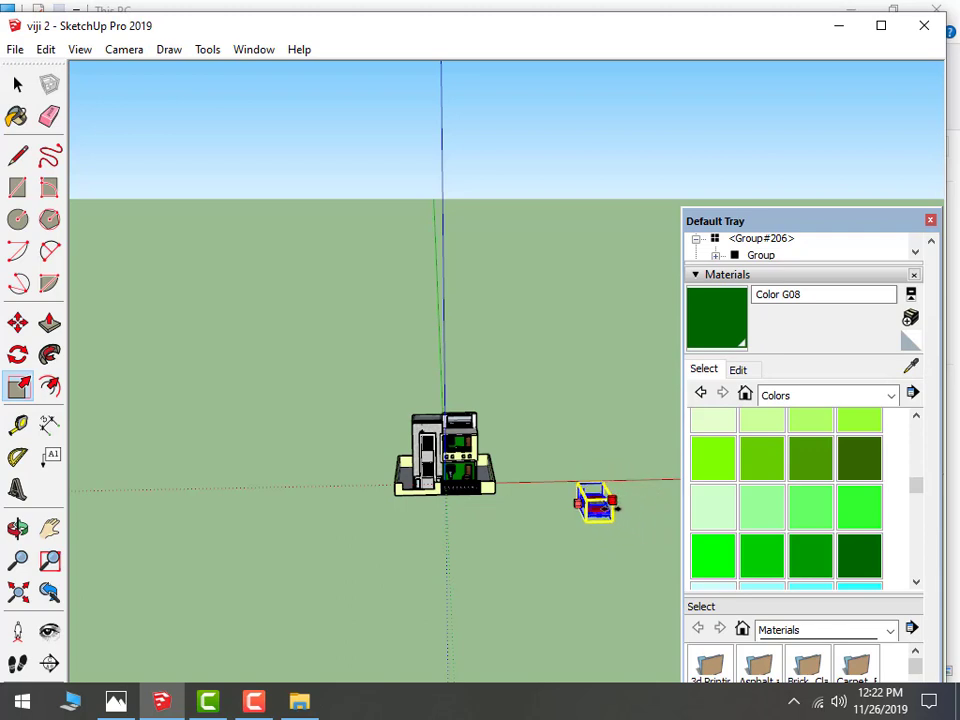
Rotate the car about 90° around its vertical axis to show its side
left_click(17, 354)
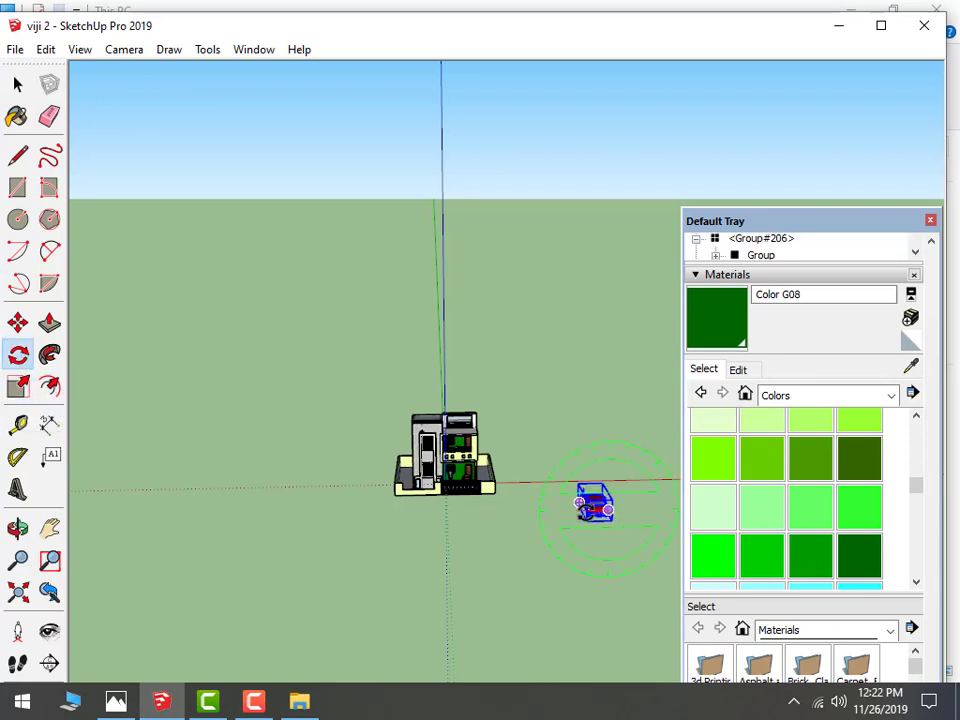
scroll(598, 510, "up", 2)
scroll(598, 512, "up", 2)
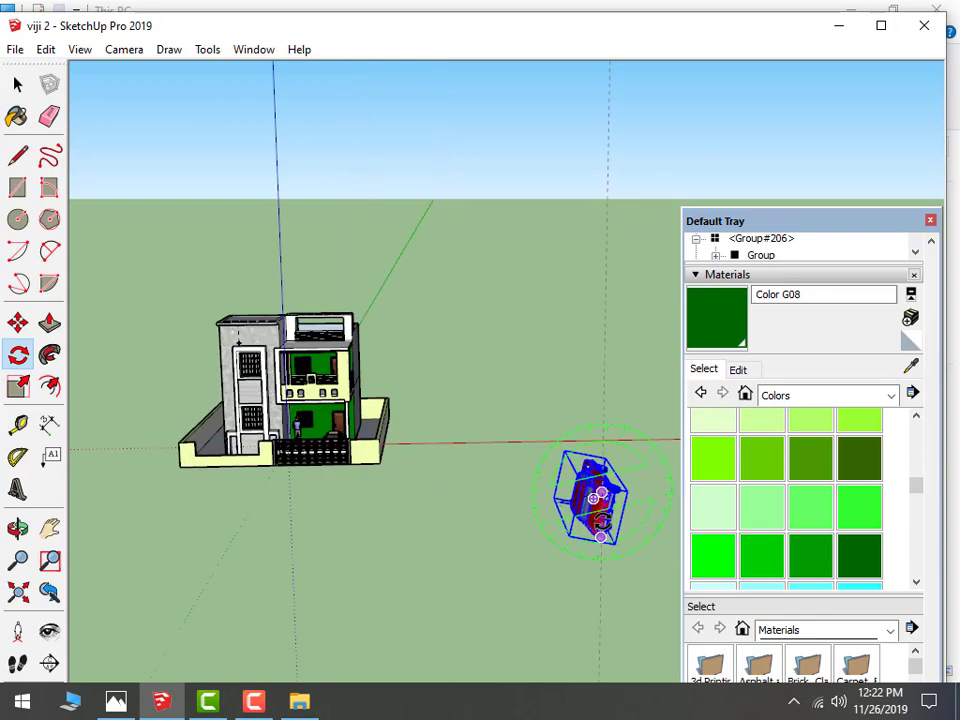
scroll(600, 518, "up", 2)
key("Escape")
scroll(612, 515, "up", 2)
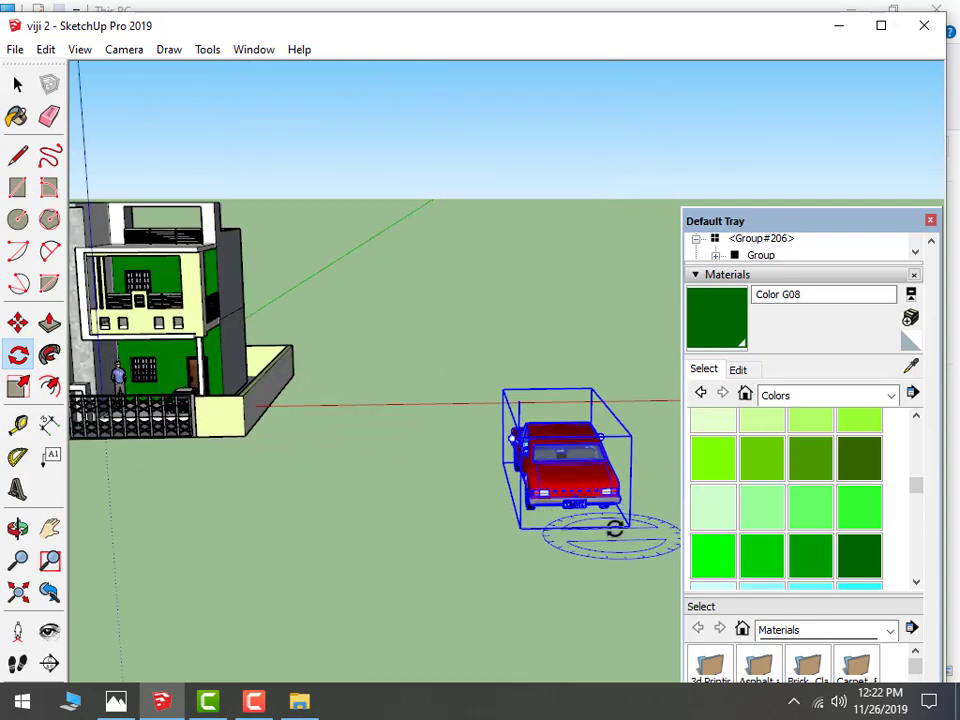
left_click_drag(542, 514, 583, 544)
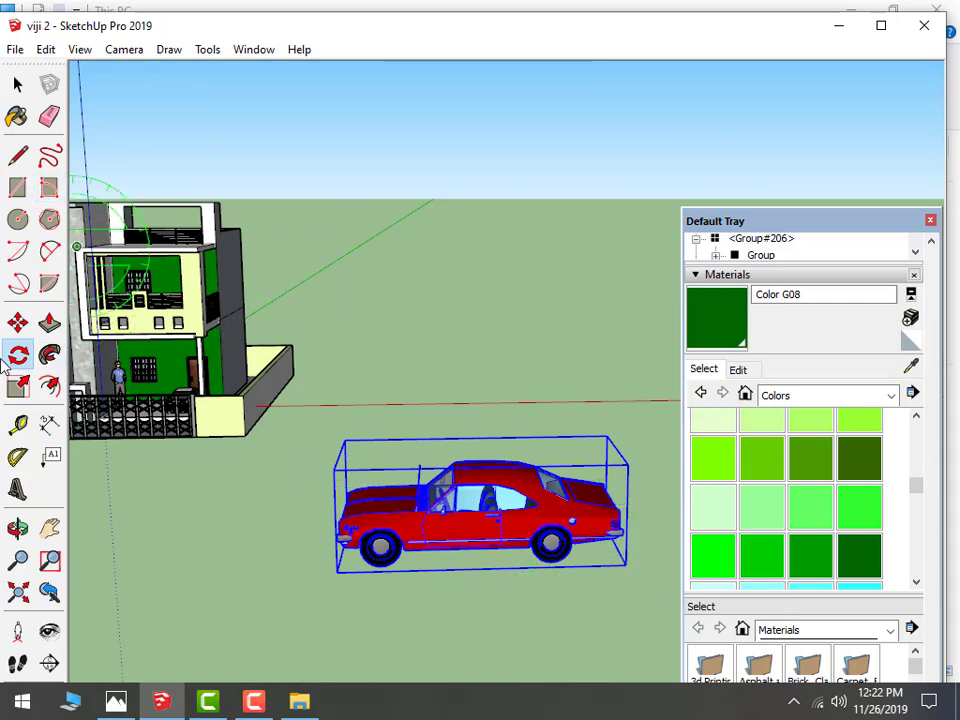
Try moving the car in front of the house, undo, and turn it again
left_click(17, 322)
middle_click_drag(407, 452, 578, 538)
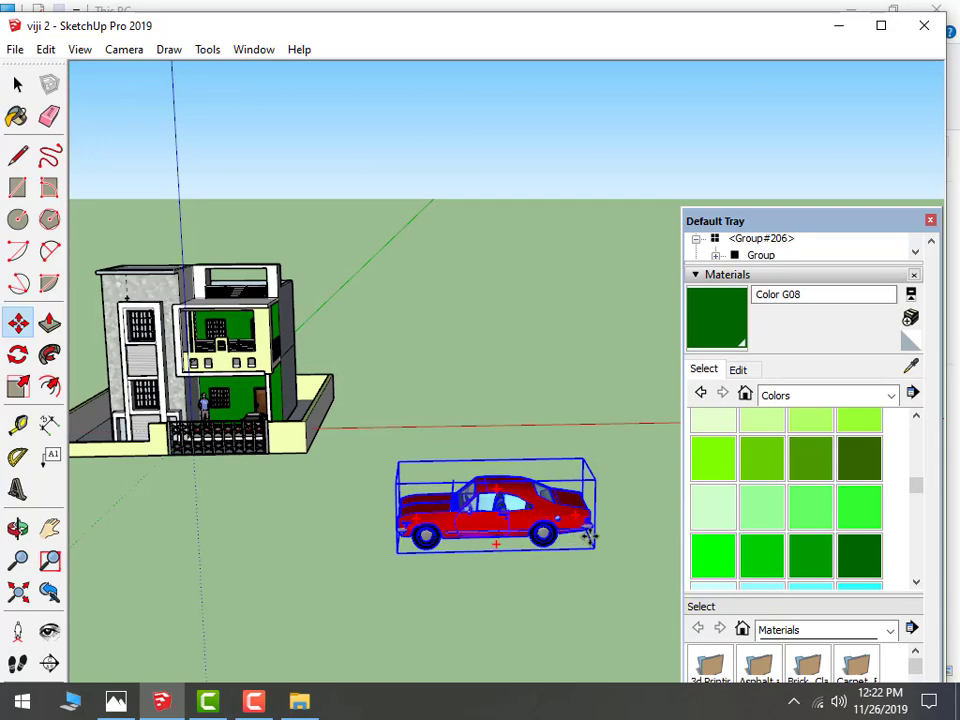
left_click(590, 537)
left_click(296, 520)
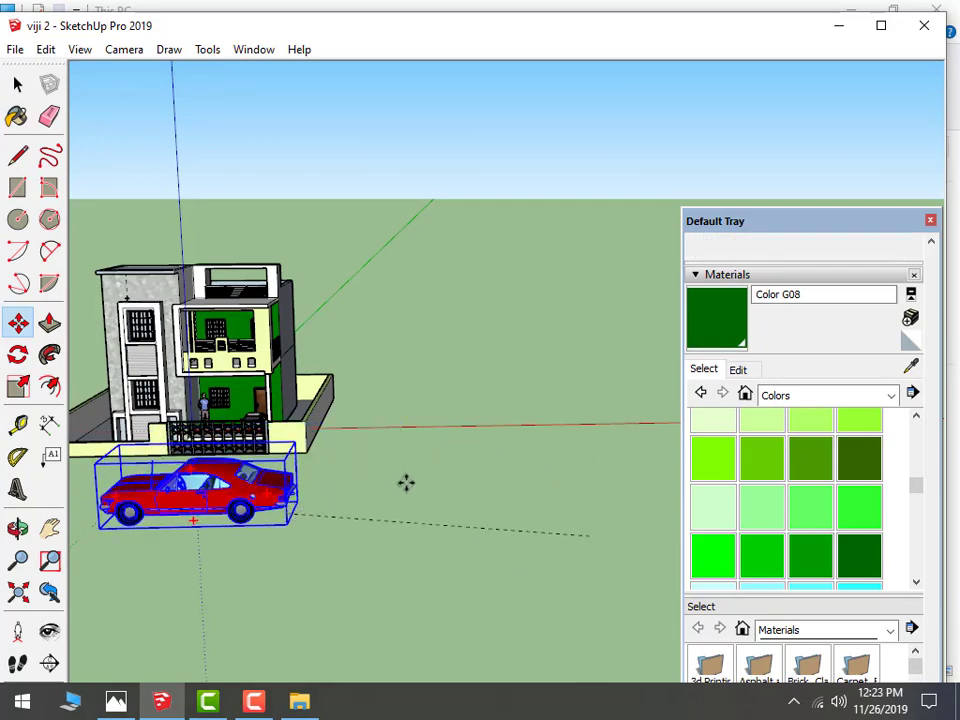
key("ctrl+z")
scroll(440, 615, "up", 3)
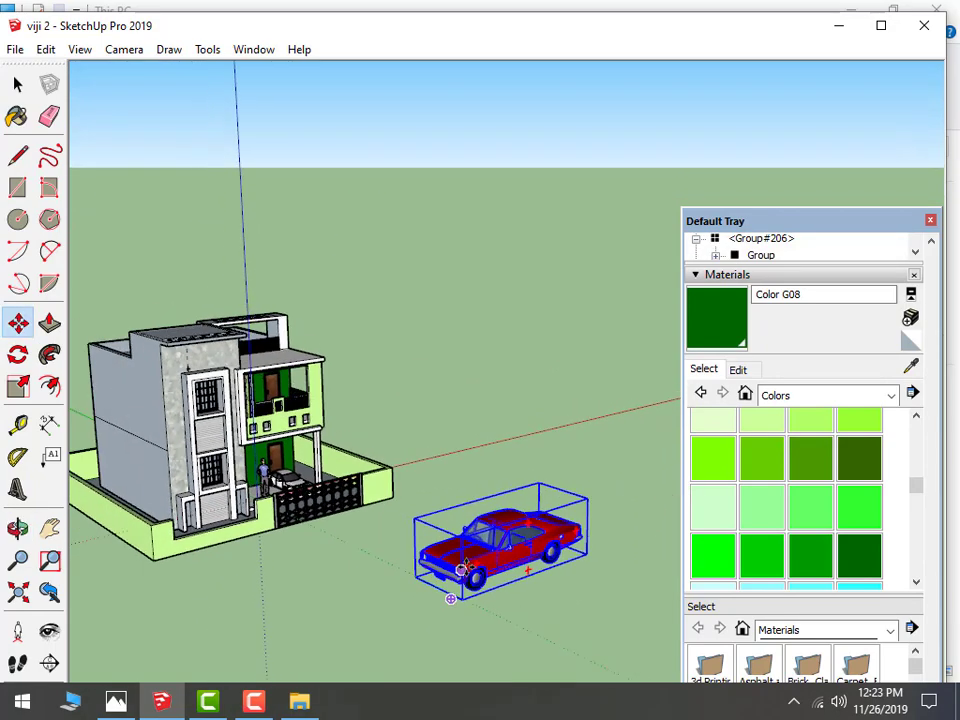
left_click(475, 556)
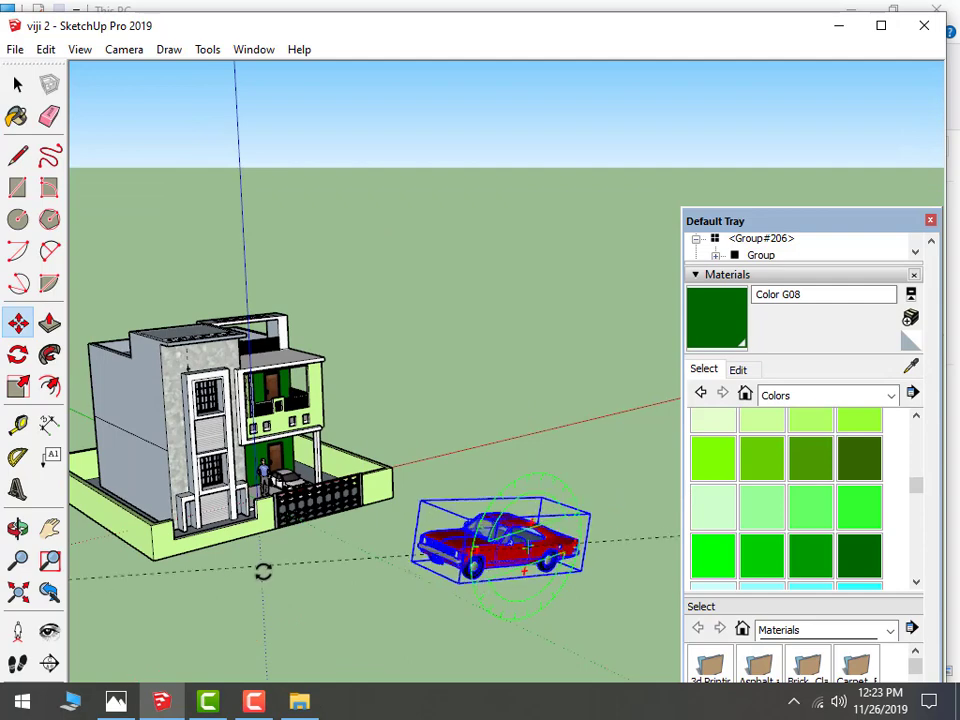
left_click(338, 628)
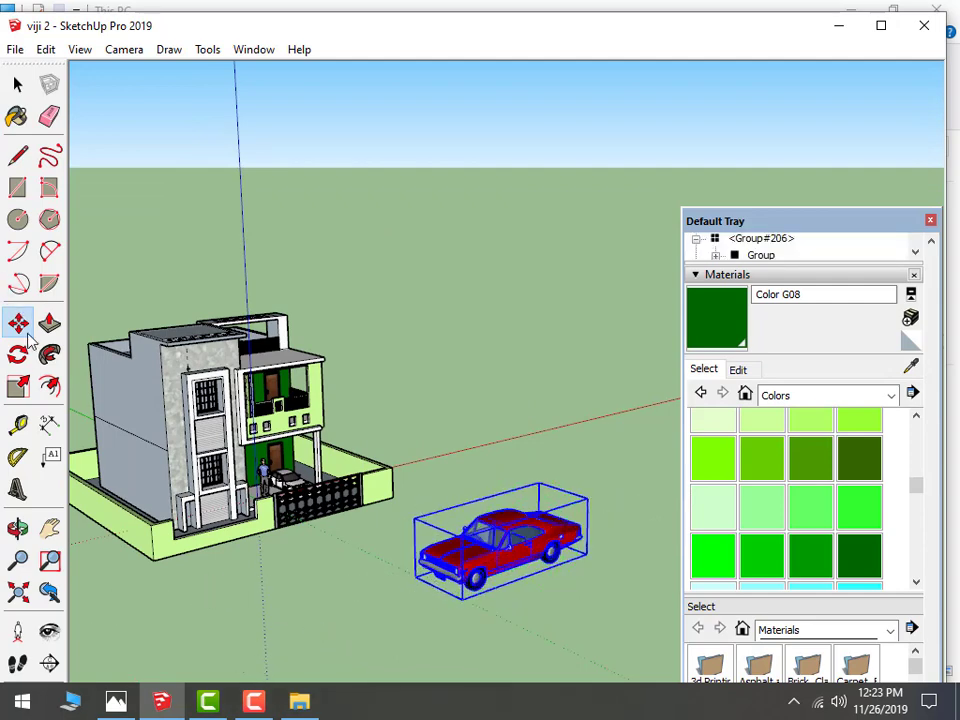
Shrink the car further and move it to the house's lower-left front
left_click(17, 386)
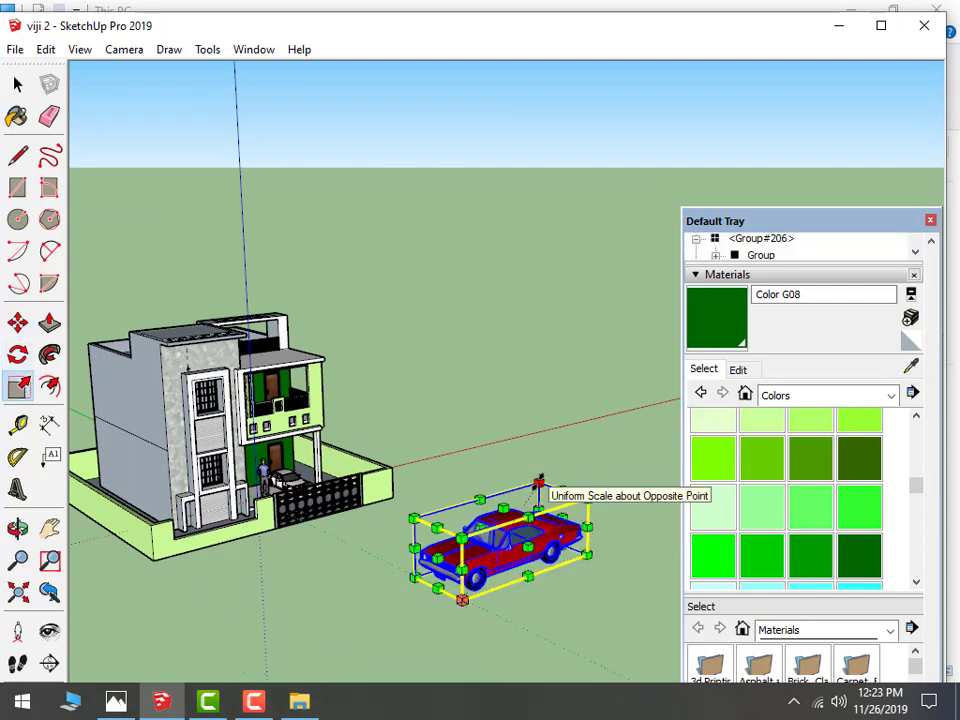
mouse_move(538, 485)
left_mouse_down()
mouse_move(511, 520)
mouse_move(522, 516)
left_mouse_up()
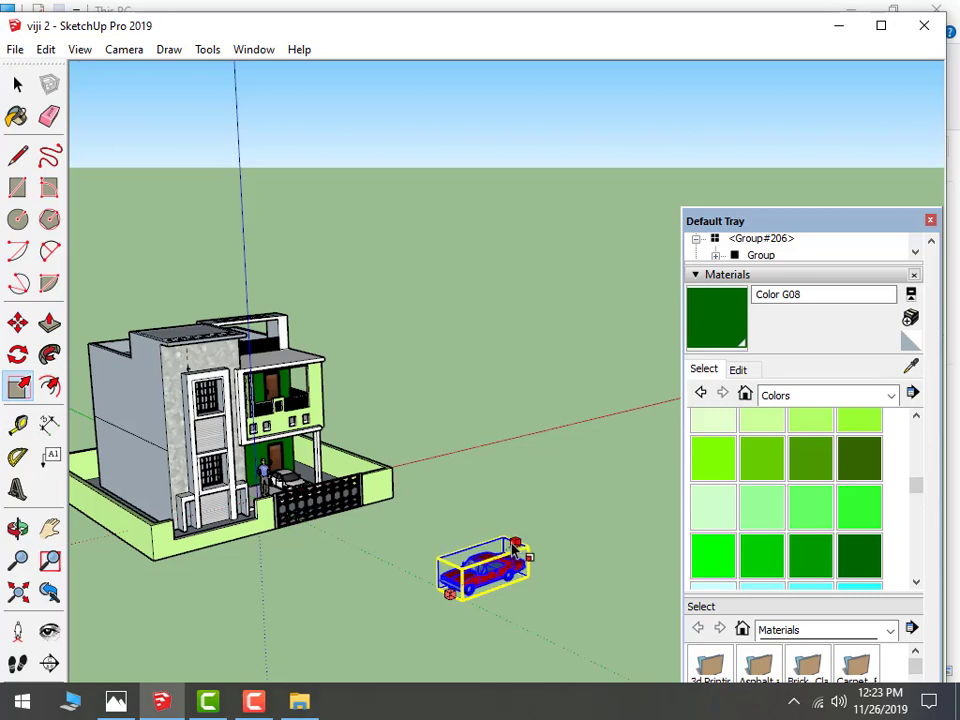
left_click(508, 540)
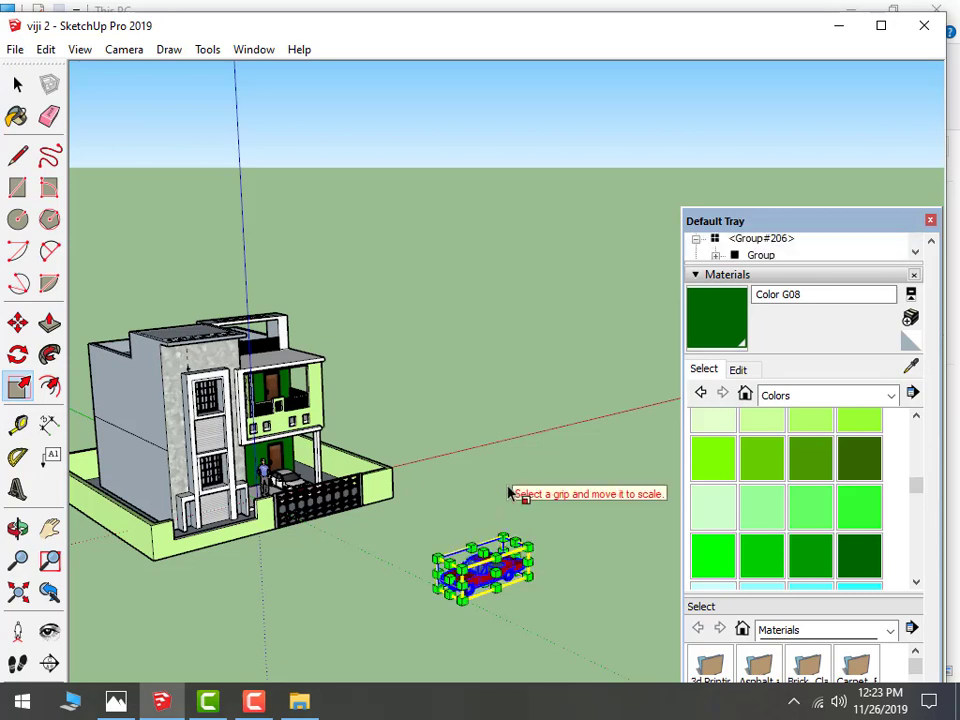
left_click(18, 322)
left_click_drag(389, 575, 84, 592)
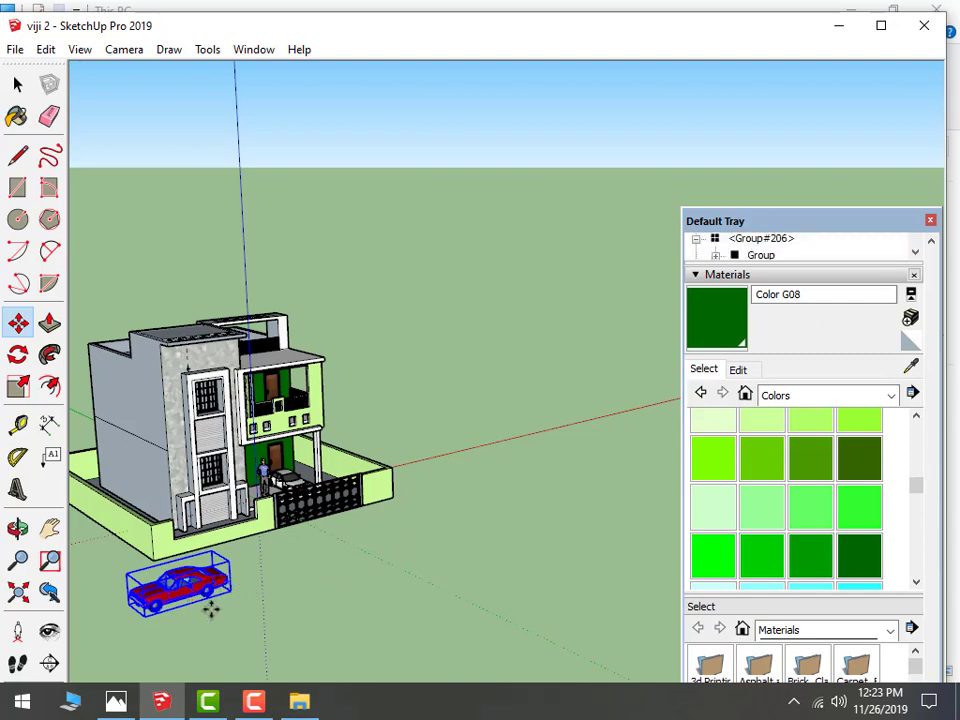
Orbit and zoom in to view the house and parked car from the front
middle_click_drag(254, 577, 243, 484)
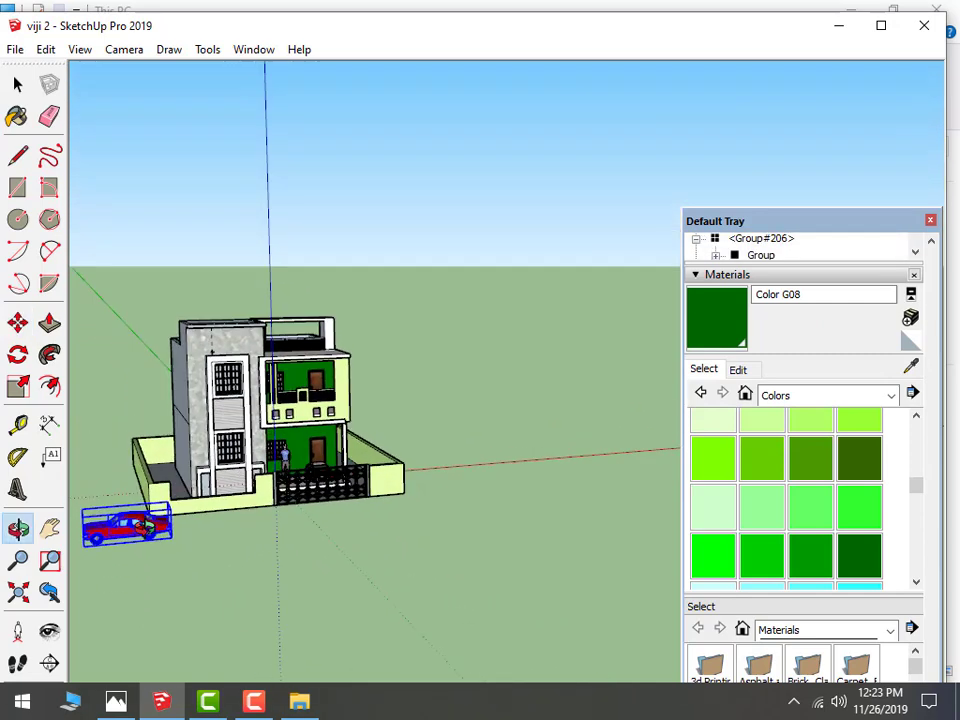
scroll(243, 484, "up", 3)
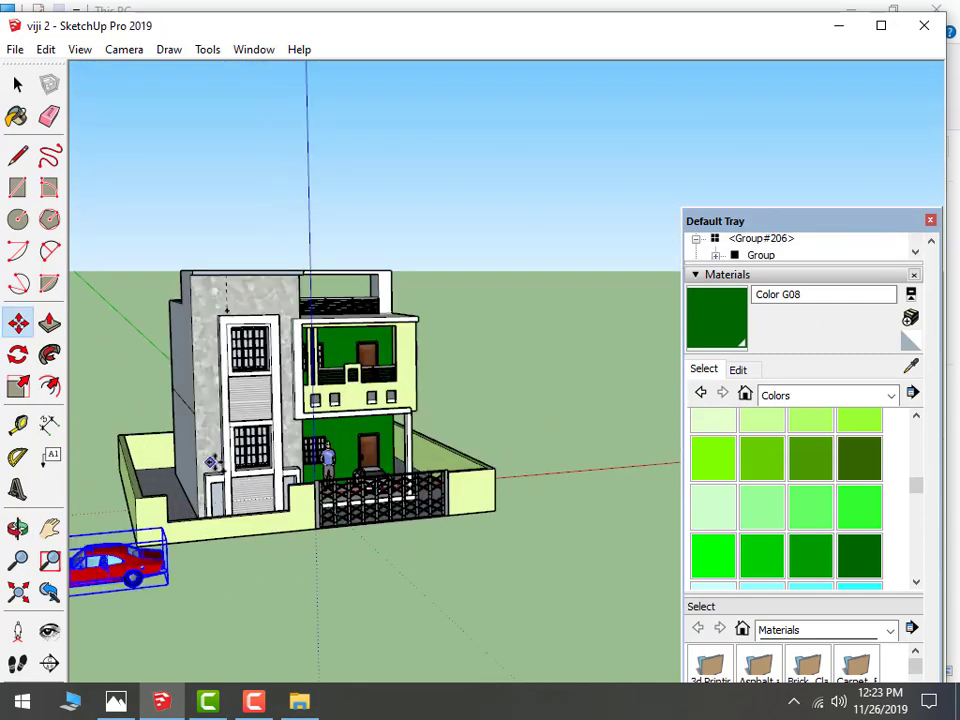
middle_click_drag(194, 371, 178, 355)
scroll(178, 355, "up", 3)
mouse_move(380, 480)
middle_mouse_down()
mouse_move(231, 467)
mouse_move(392, 439)
mouse_move(441, 446)
middle_mouse_up()
key("m")
scroll(441, 449, "up", 2)
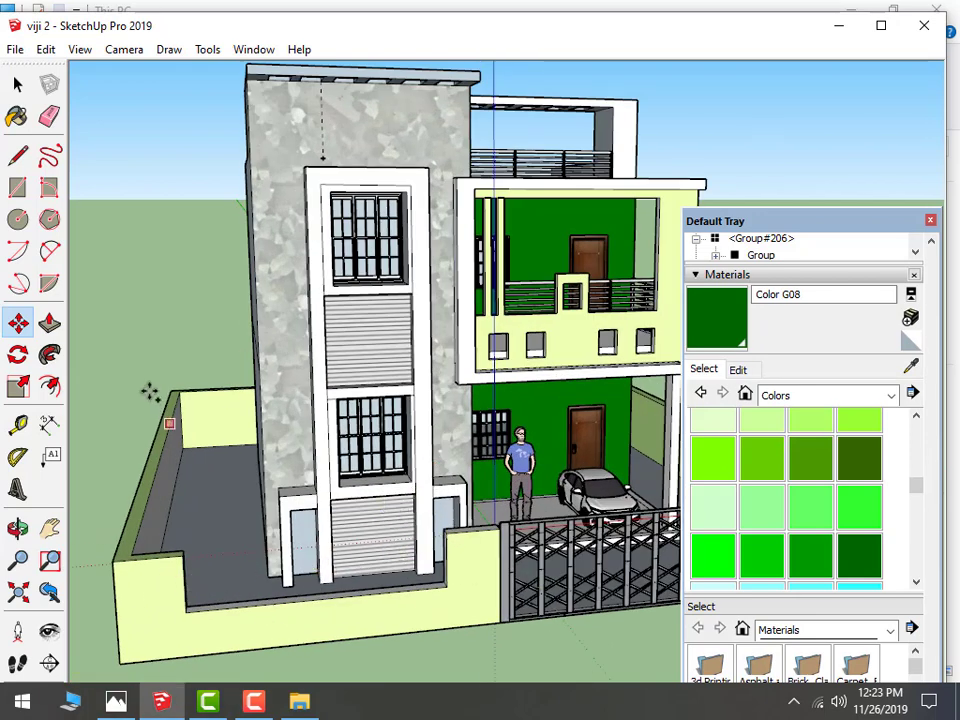
Start a File > Import and browse the sketch up model folder's flower subfolder
left_click(117, 707)
left_click(117, 707)
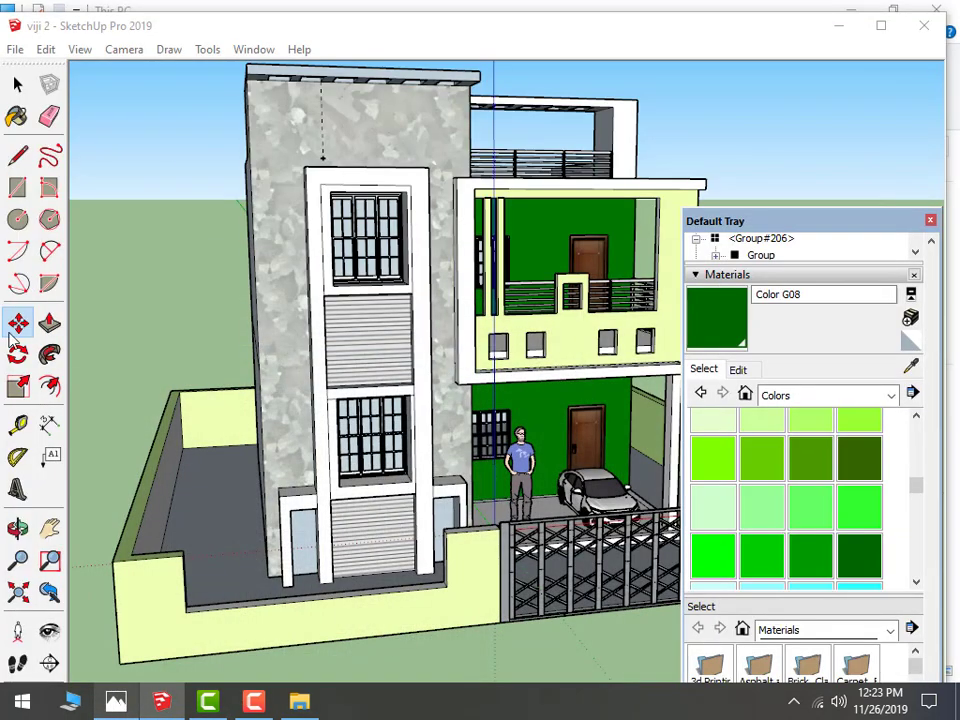
left_click(15, 50)
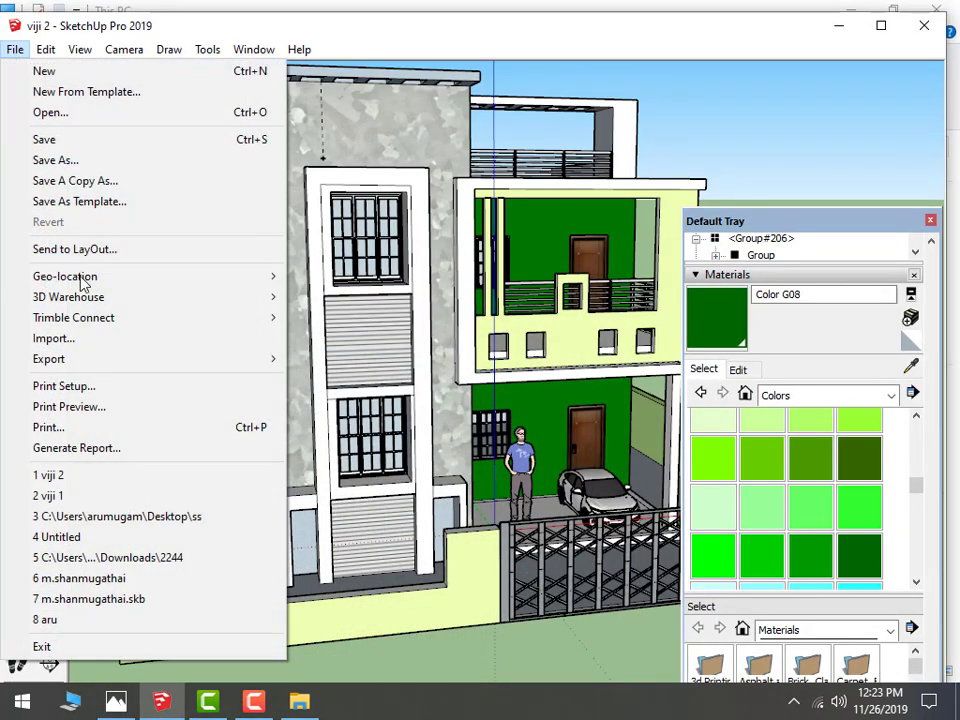
left_click(90, 342)
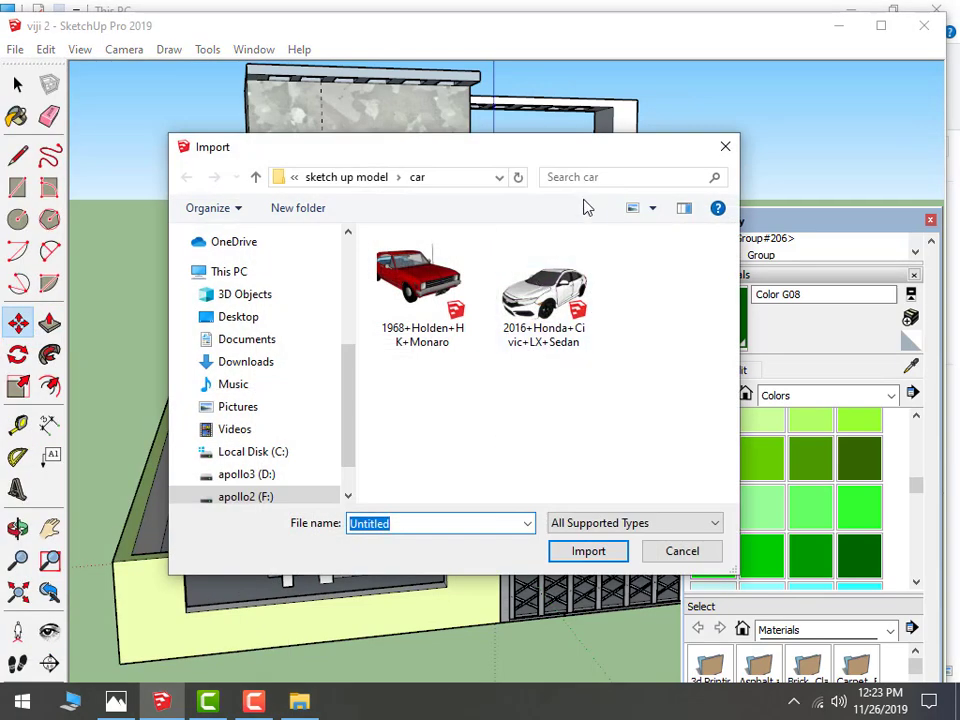
left_click(343, 180)
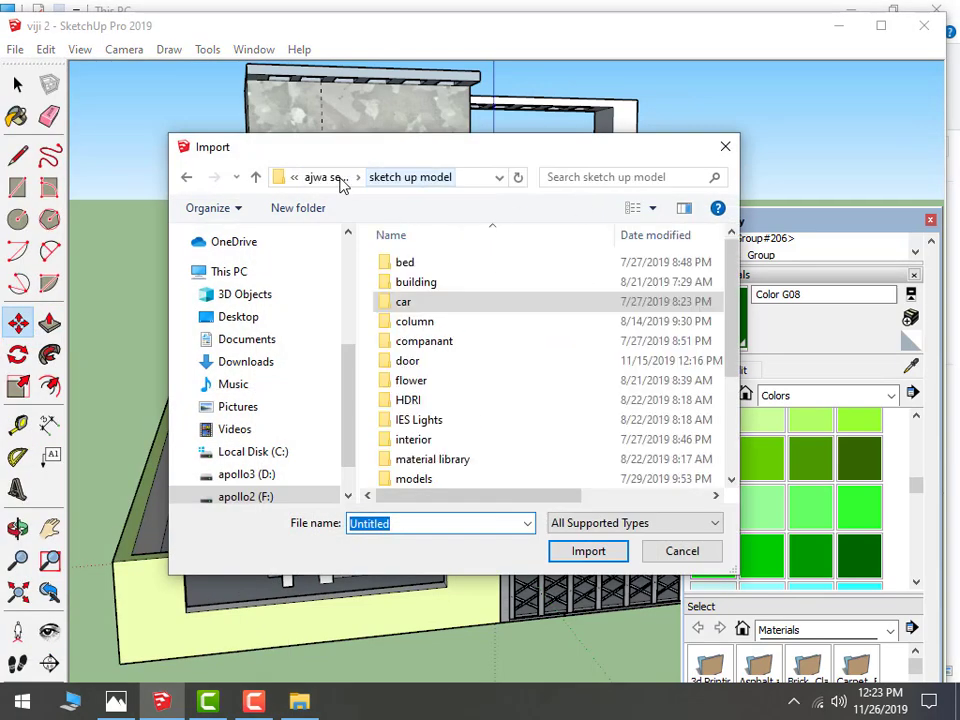
double_click(447, 380)
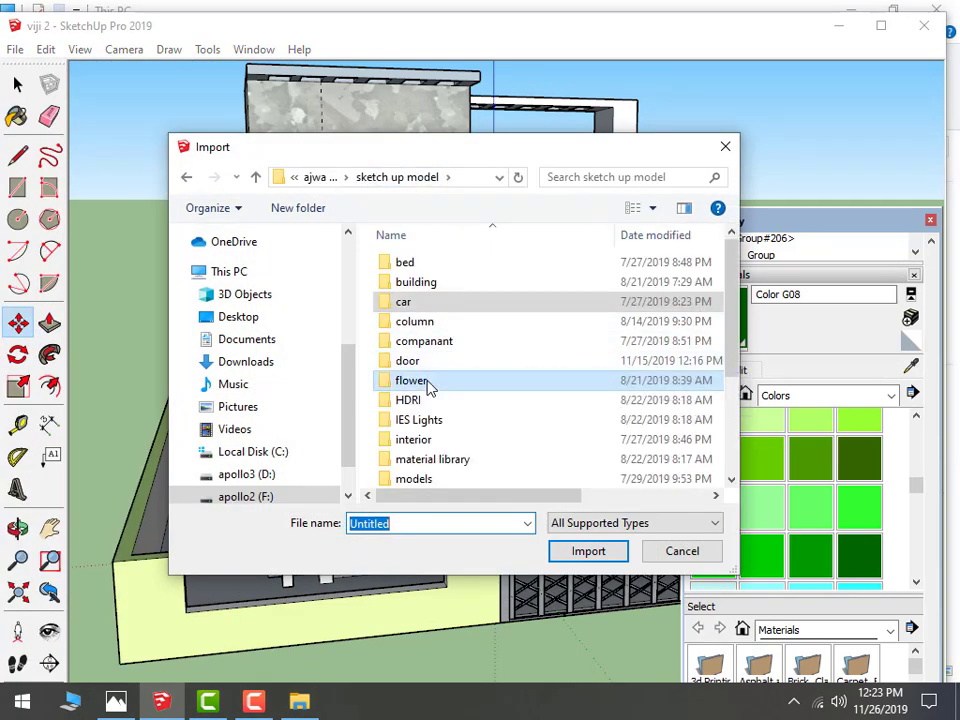
left_click(258, 178)
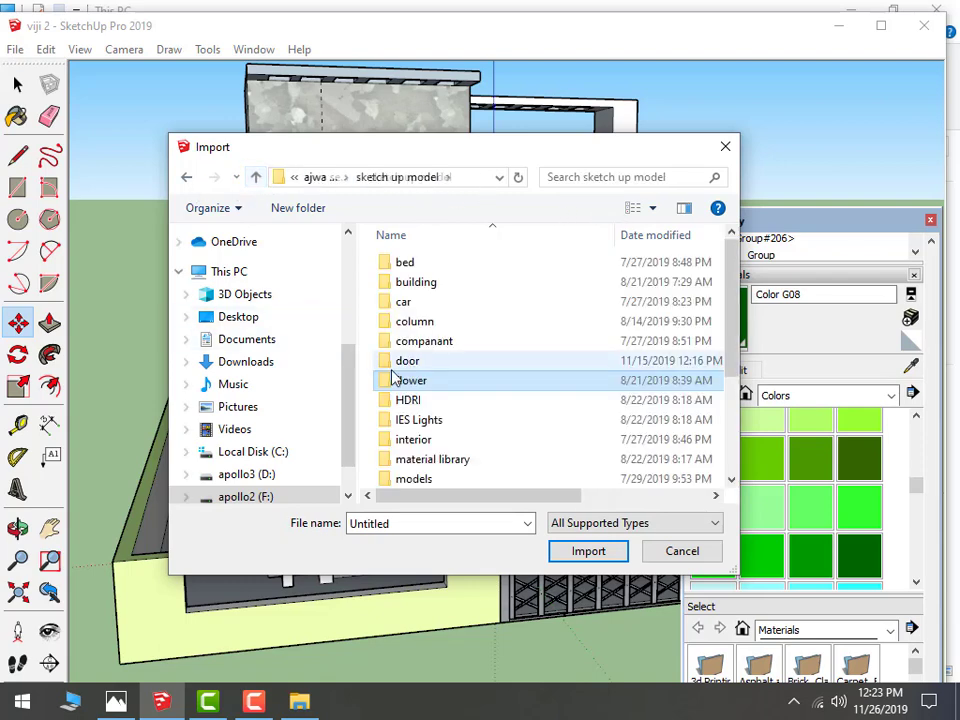
Import the Group_75 potted plant from the models folder
scroll(447, 450, "down", 1)
double_click(440, 443)
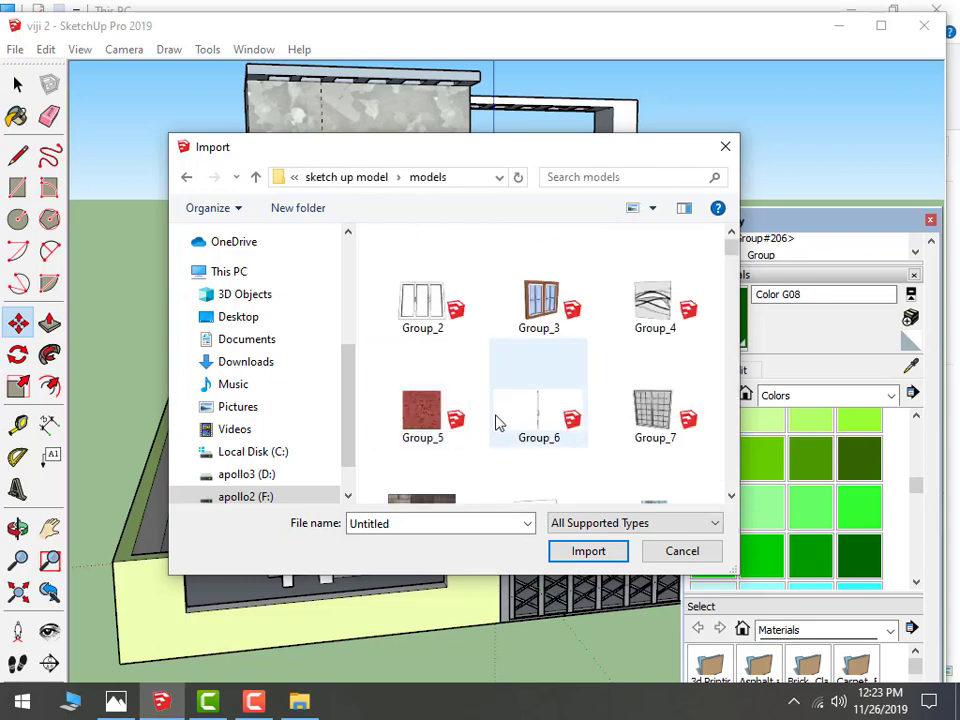
scroll(497, 424, "down", 5)
scroll(497, 427, "down", 3)
scroll(496, 425, "down", 3)
scroll(496, 425, "down", 5)
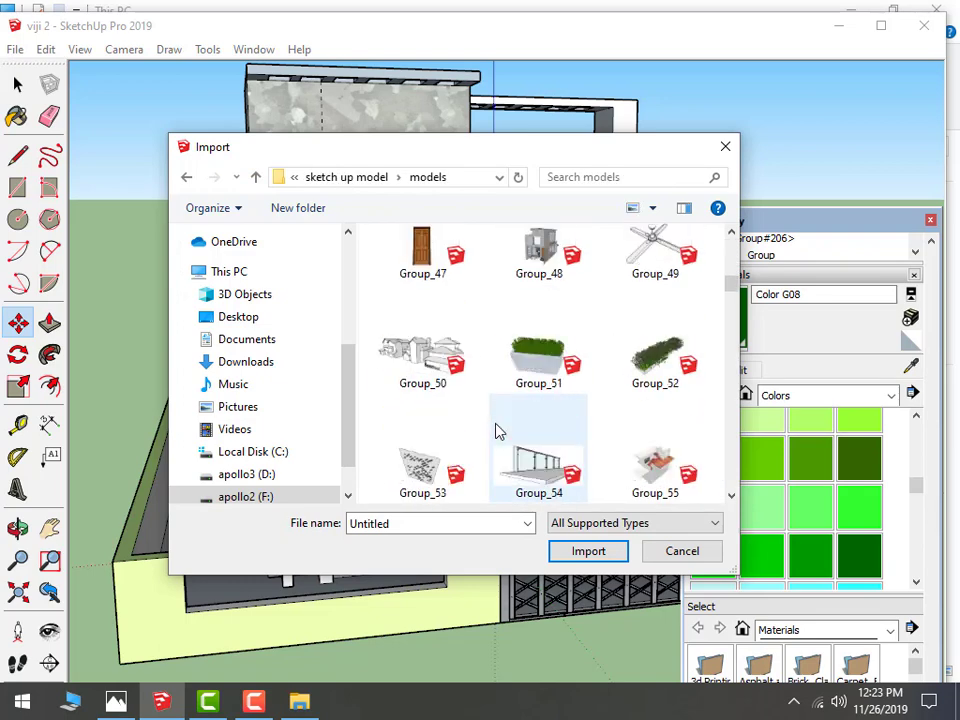
scroll(497, 427, "down", 3)
scroll(500, 428, "up", 1)
scroll(508, 426, "up", 2)
scroll(512, 428, "up", 4)
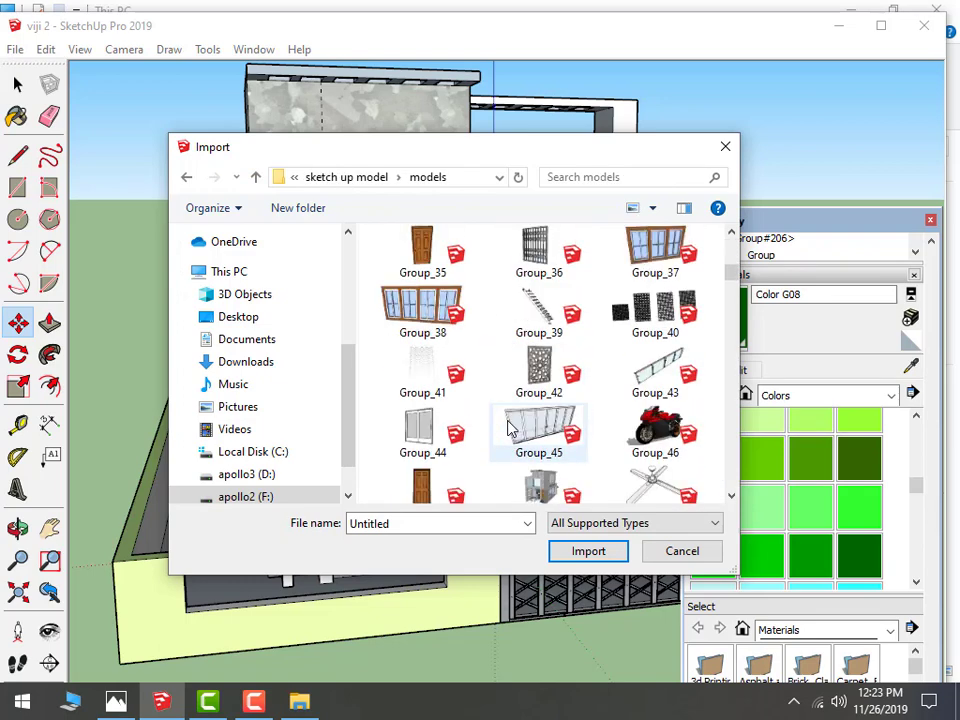
scroll(510, 430, "down", 10)
scroll(510, 430, "down", 2)
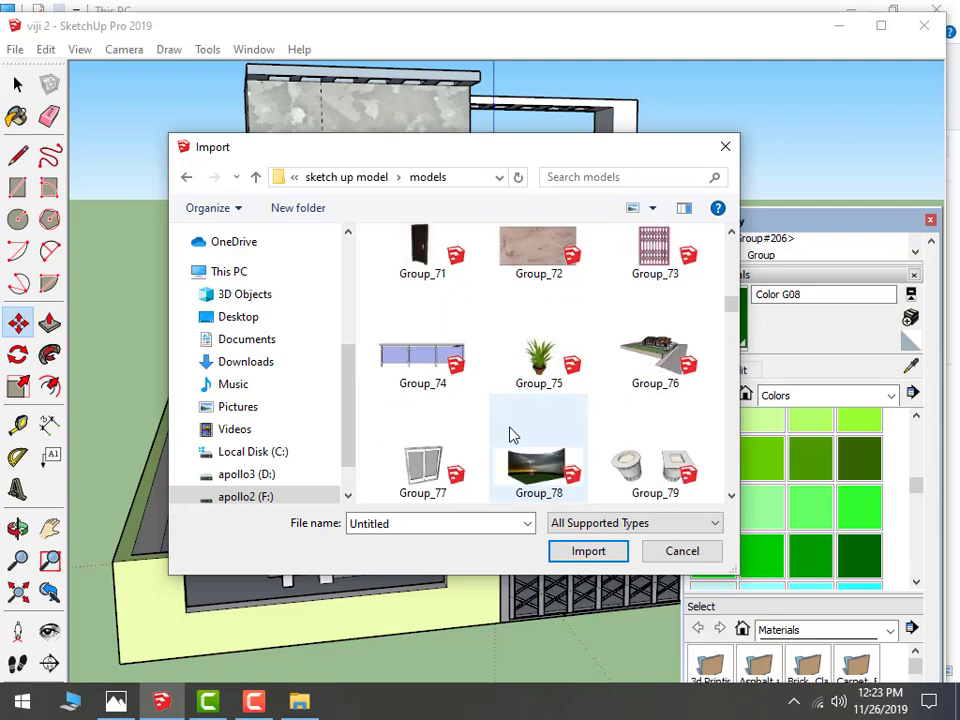
left_click(530, 374)
double_click(541, 372)
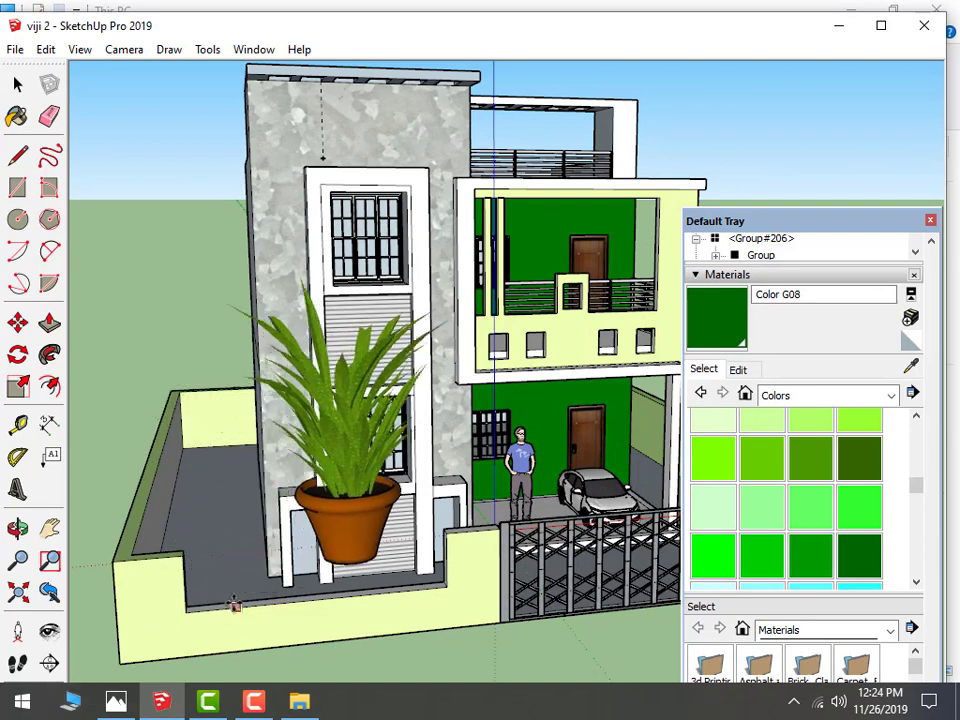
Place the potted plant on the terrace, scale it down, and keep it upright
left_click(190, 610)
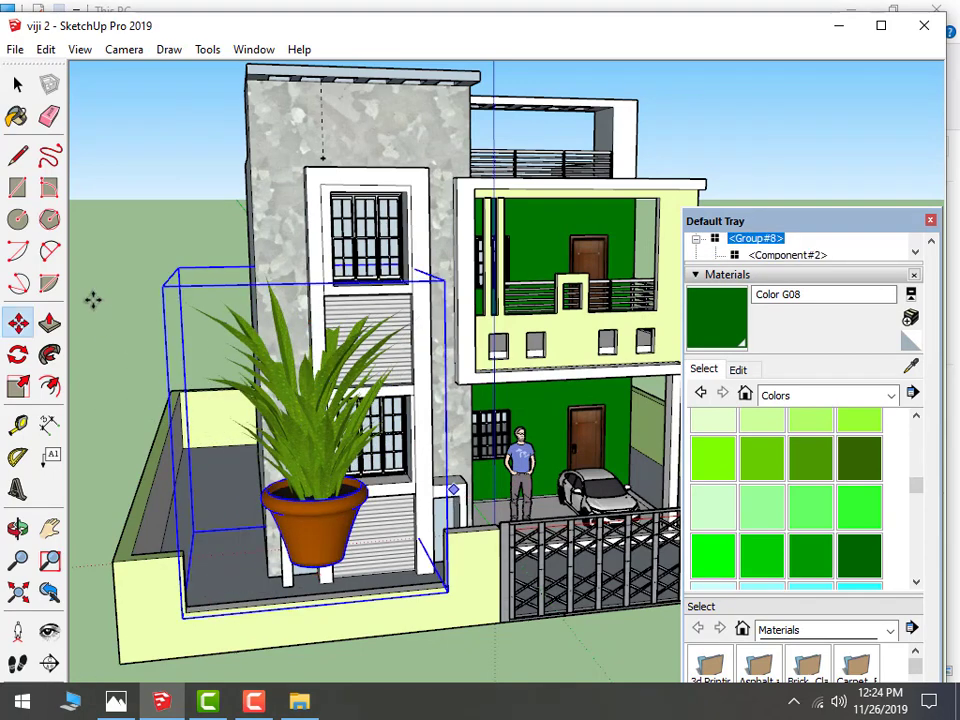
left_click(19, 390)
left_click_drag(445, 281, 190, 548)
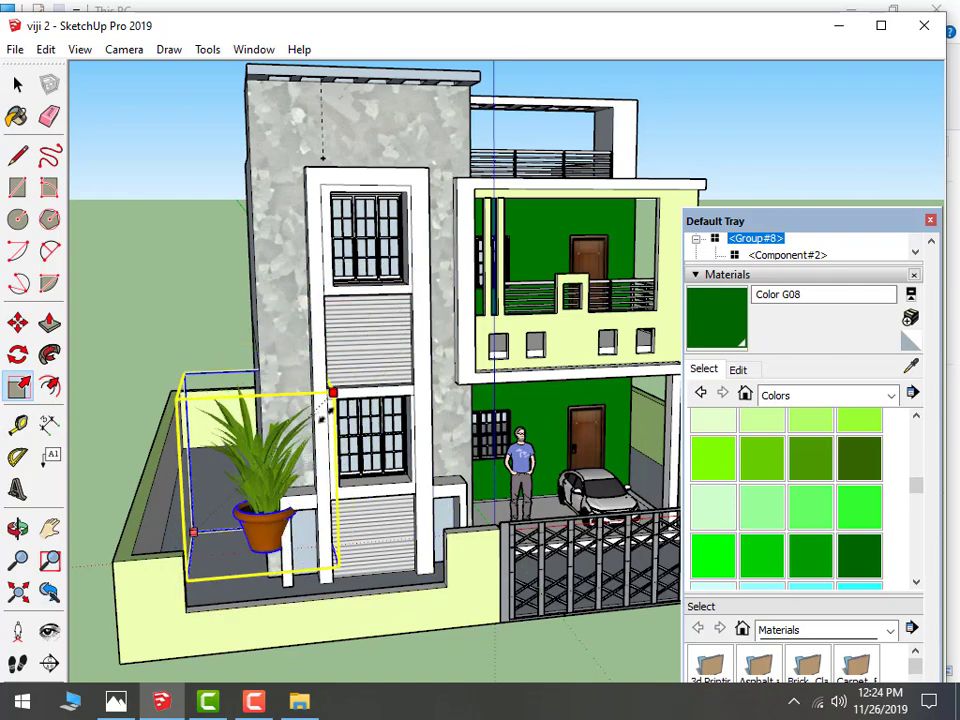
left_click(18, 322)
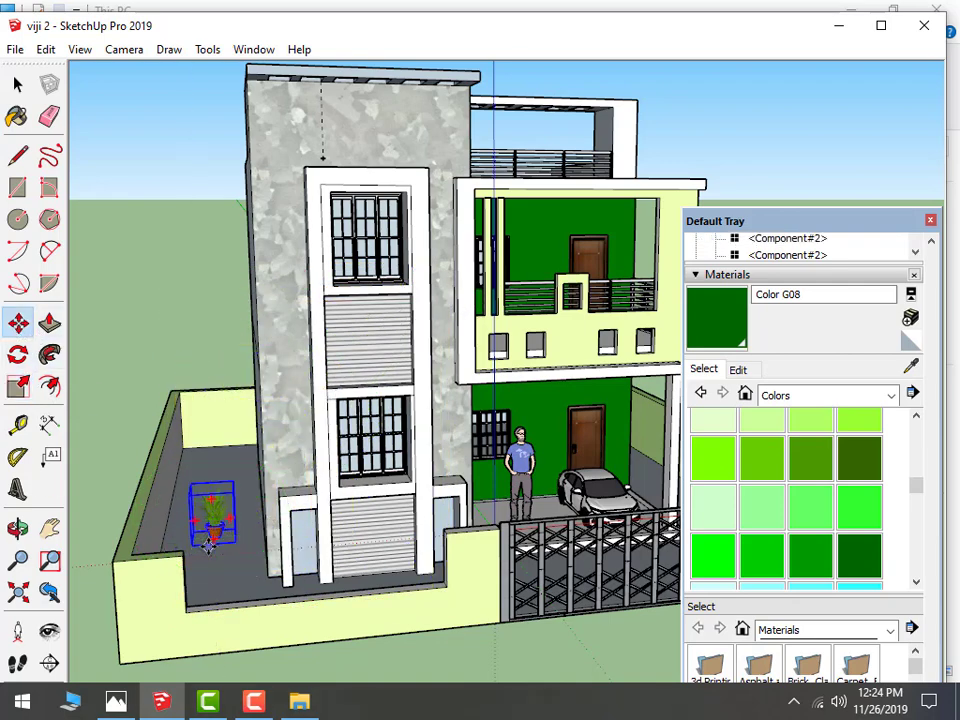
scroll(200, 560, "up", 3)
scroll(197, 578, "up", 2)
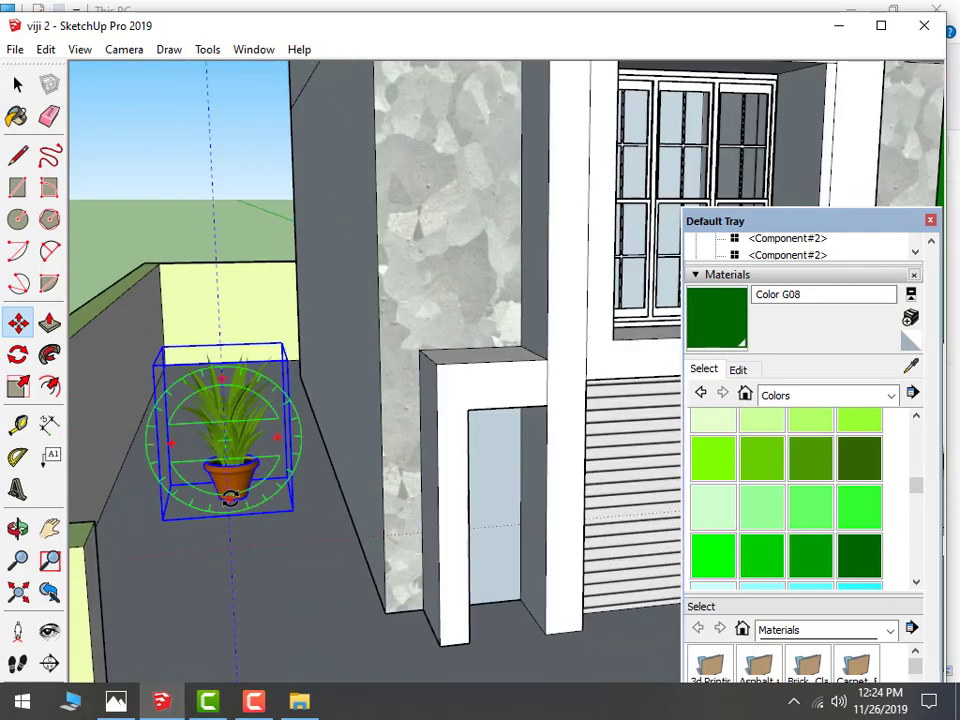
mouse_move(172, 377)
left_mouse_down()
mouse_move(143, 626)
mouse_move(332, 497)
mouse_move(274, 506)
mouse_move(283, 505)
left_mouse_up()
scroll(280, 497, "down", 3)
scroll(283, 487, "down", 2)
key("ctrl+z")
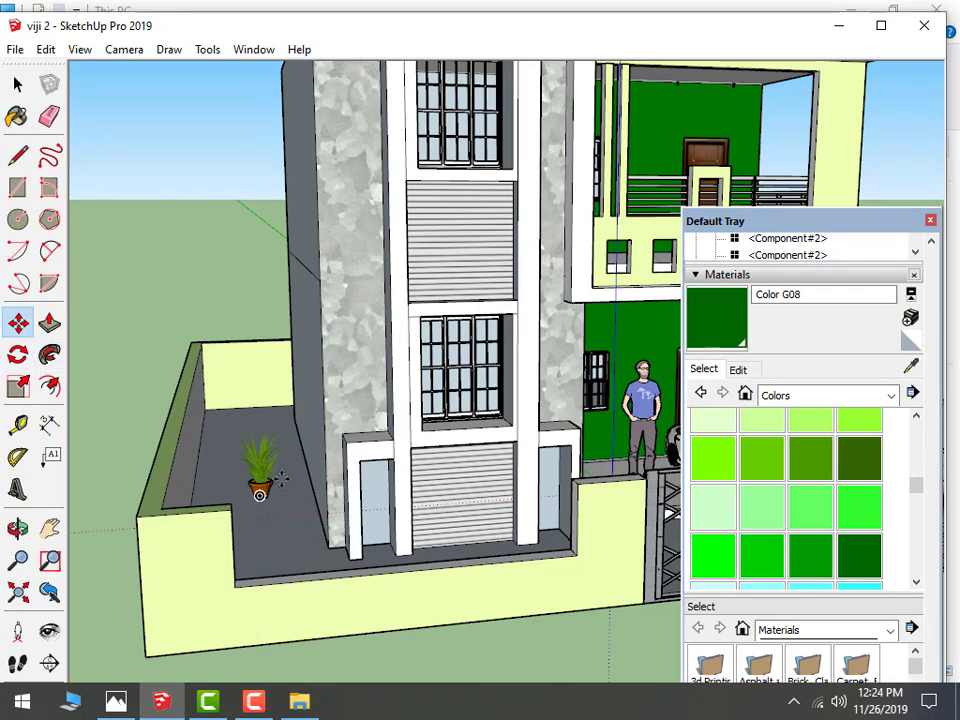
Set the plant on the front parapet and place copies to its right along the ledge
left_click_drag(234, 505, 236, 597)
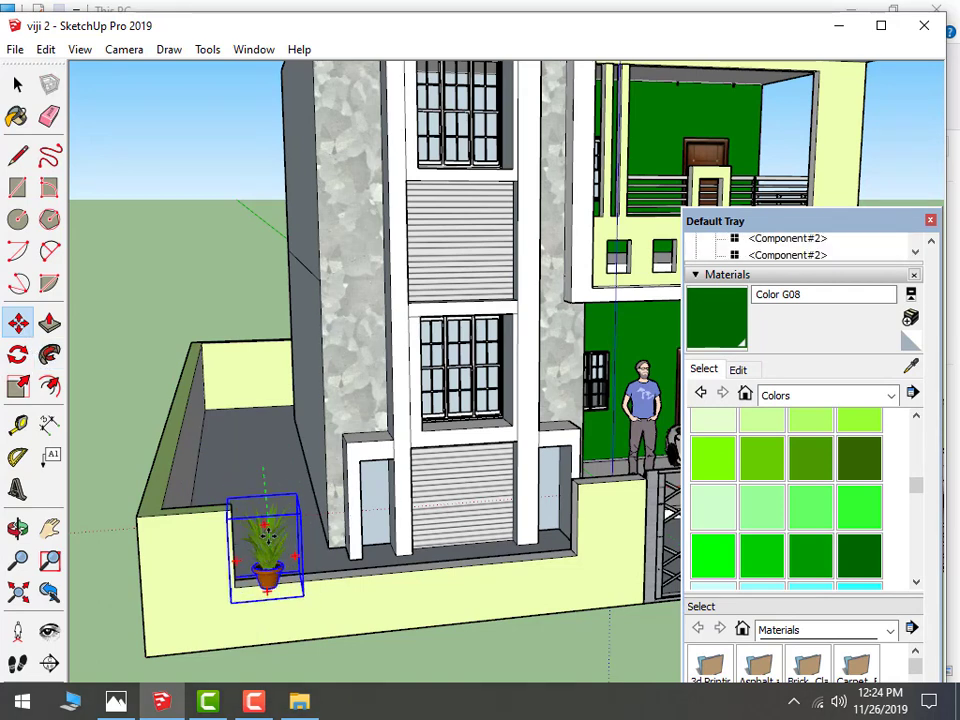
left_click_drag(265, 535, 246, 545)
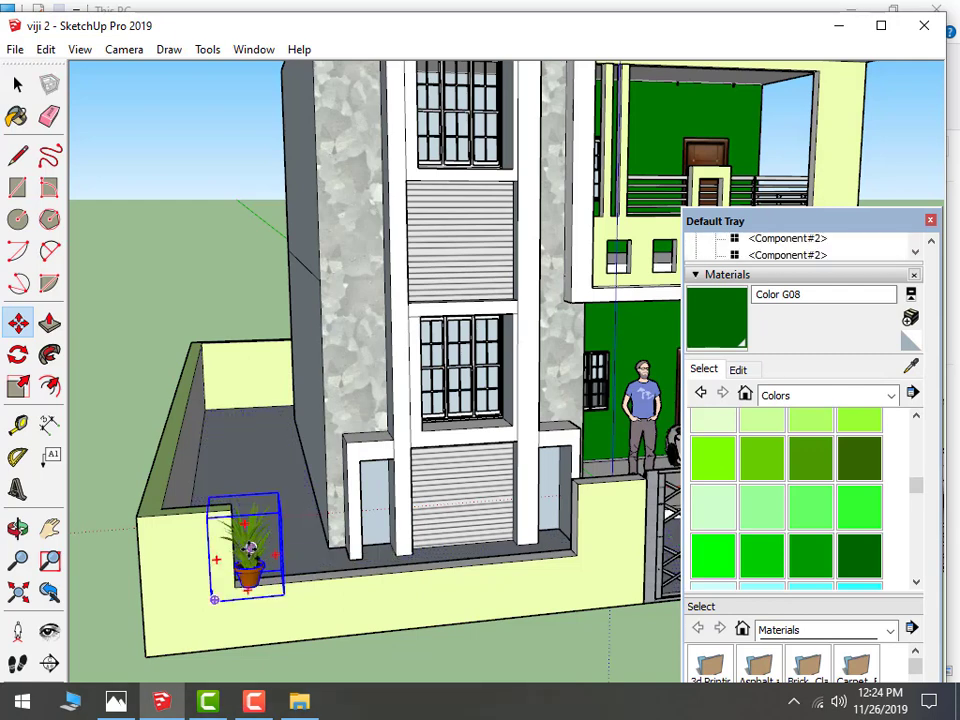
left_click_drag(249, 548, 298, 545, "ctrl")
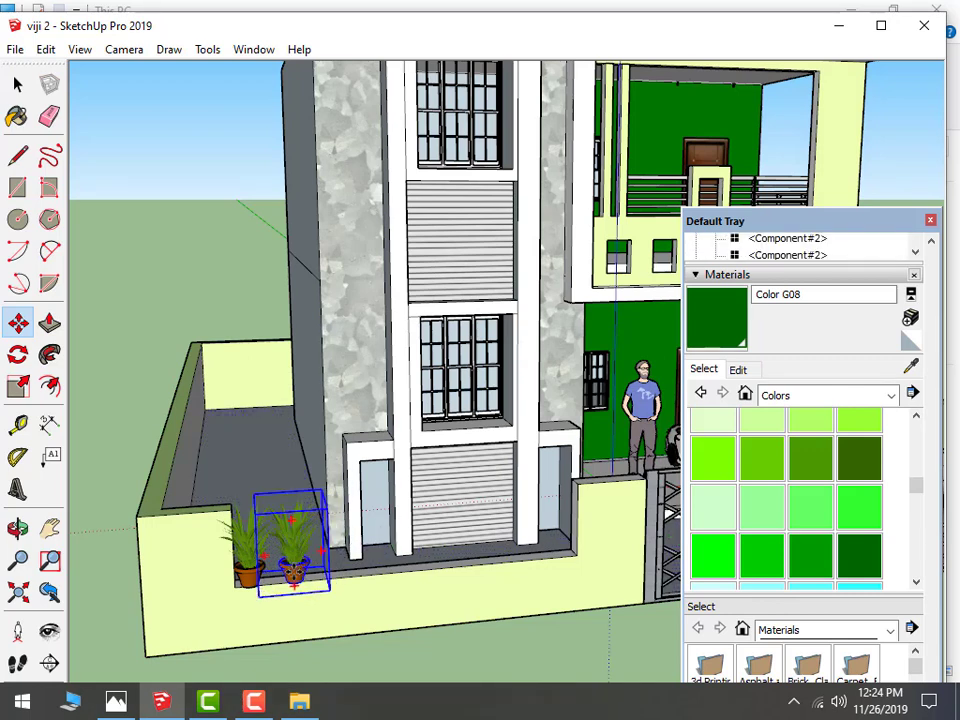
left_click_drag(293, 573, 363, 567, "ctrl")
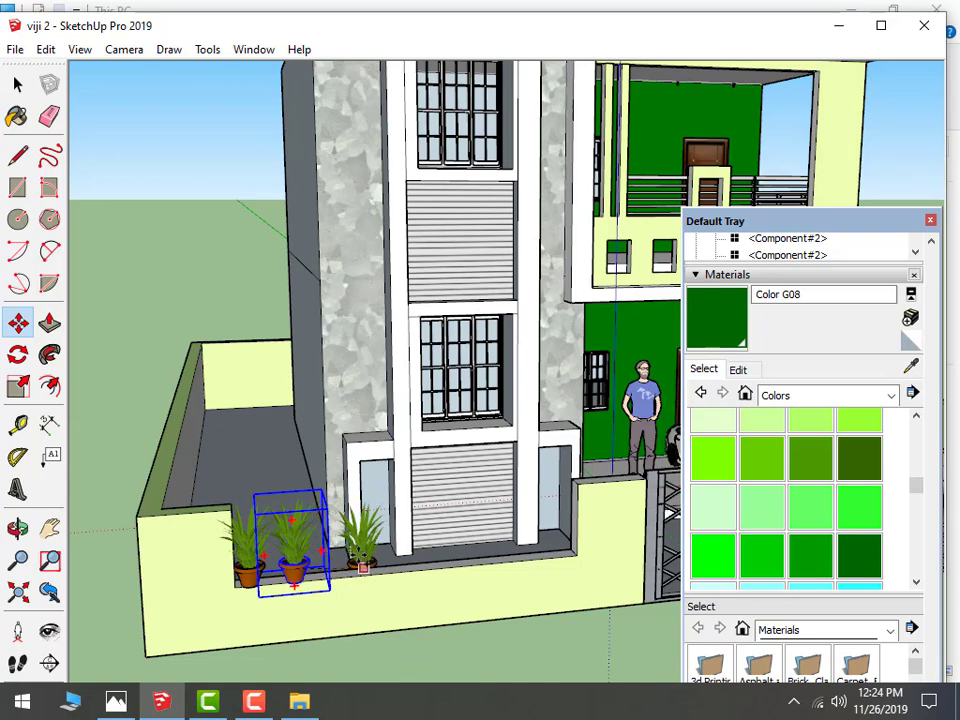
scroll(363, 567, "up", 2)
scroll(370, 565, "up", 2)
scroll(378, 563, "up", 2)
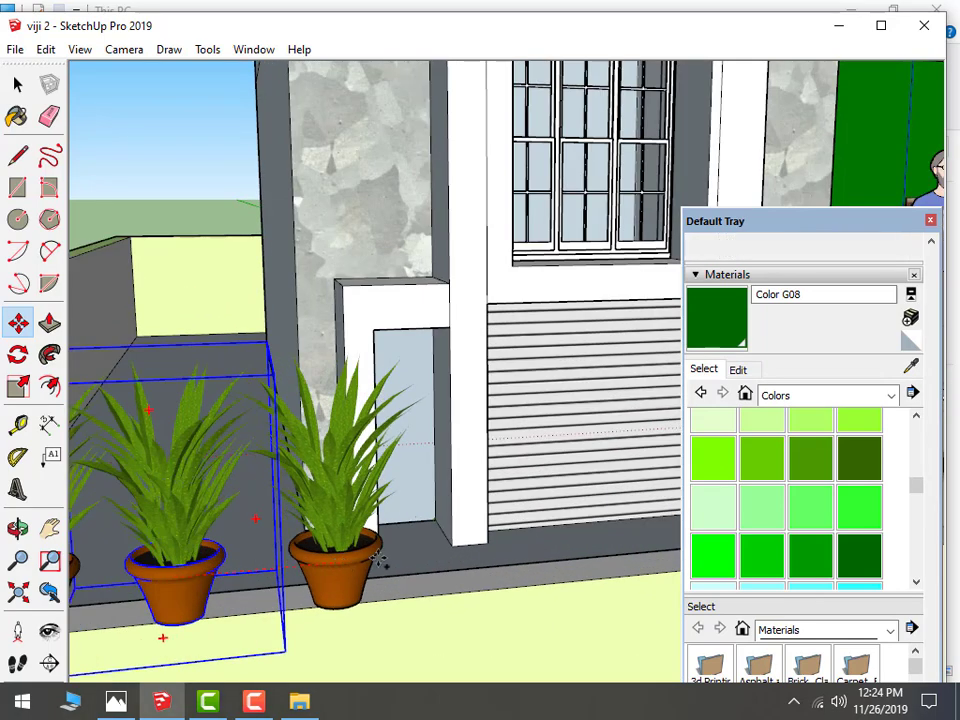
Move a copy toward the wall, delete the small plant by the pillar, cancel an extra copy
left_click_drag(338, 535, 510, 562, "ctrl")
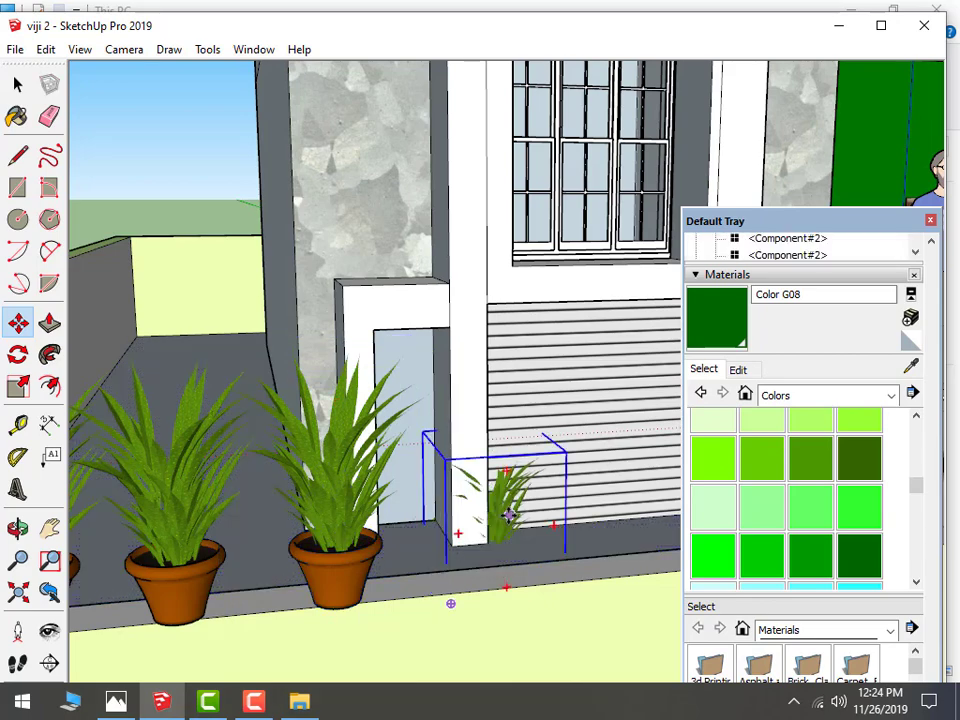
mouse_move(510, 562)
left_mouse_down()
mouse_move(595, 450)
mouse_move(476, 506)
left_mouse_up()
key("Delete")
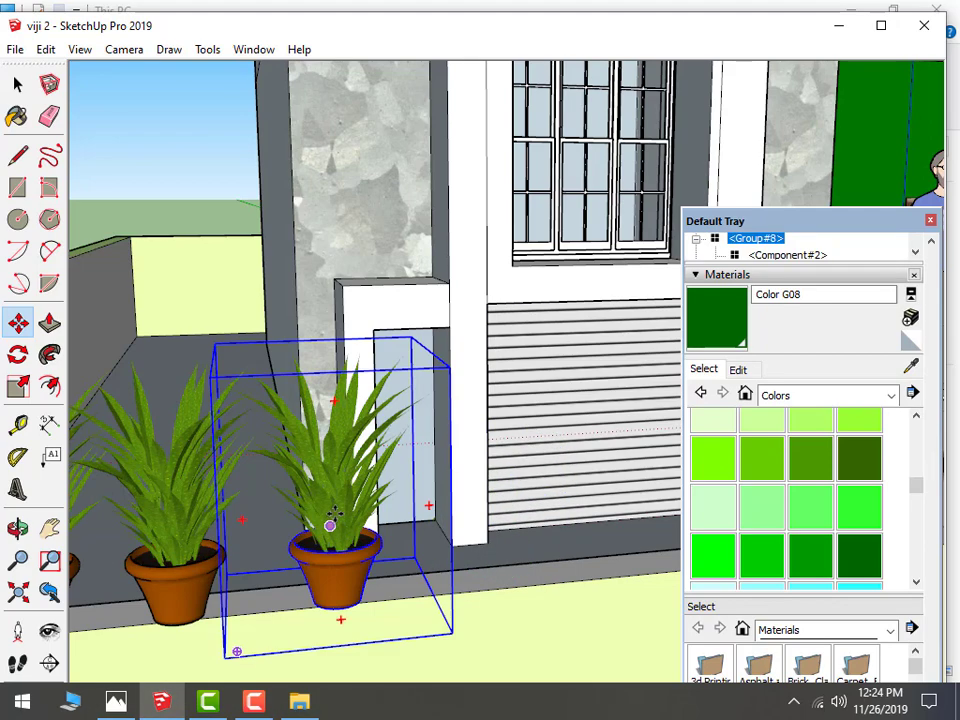
left_click(331, 533)
key("ctrl")
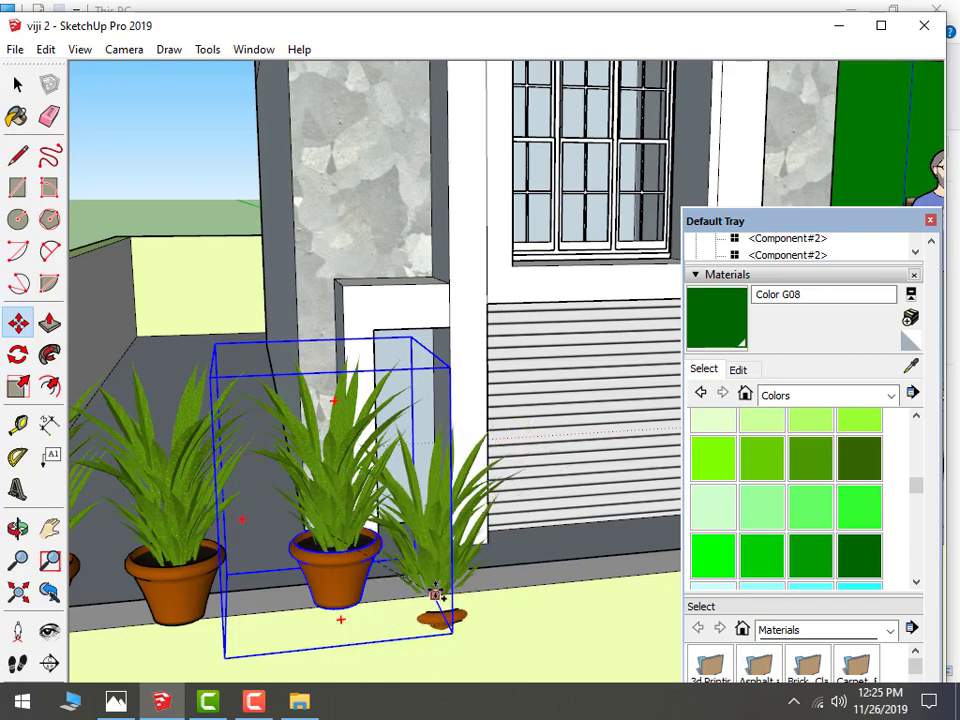
key("Escape")
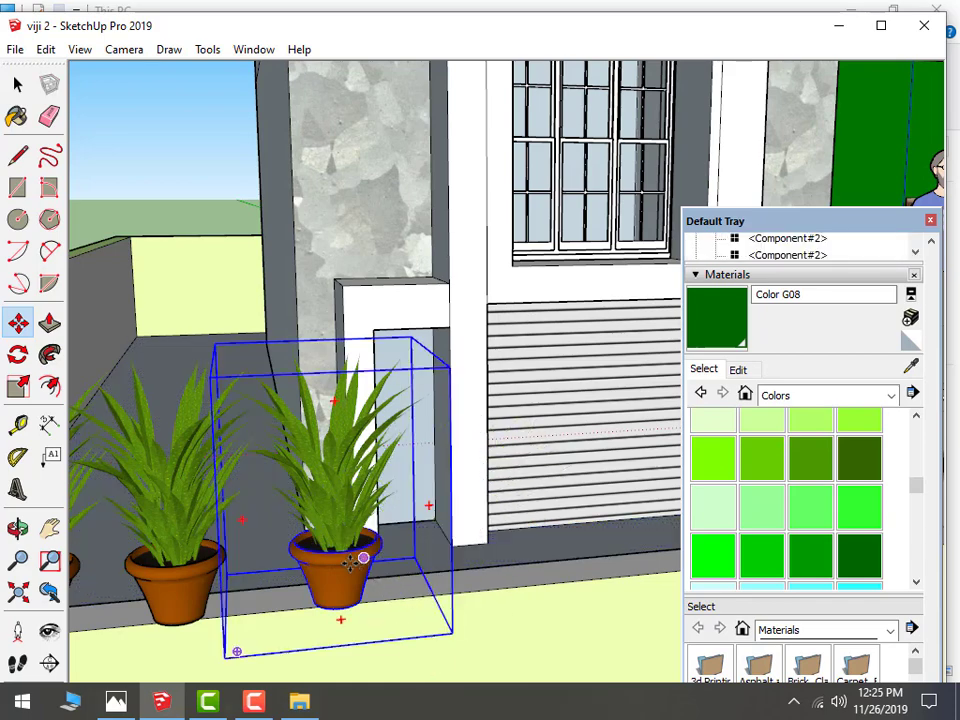
Slide the middle plant beside the third one and duplicate another copy
left_click(331, 563)
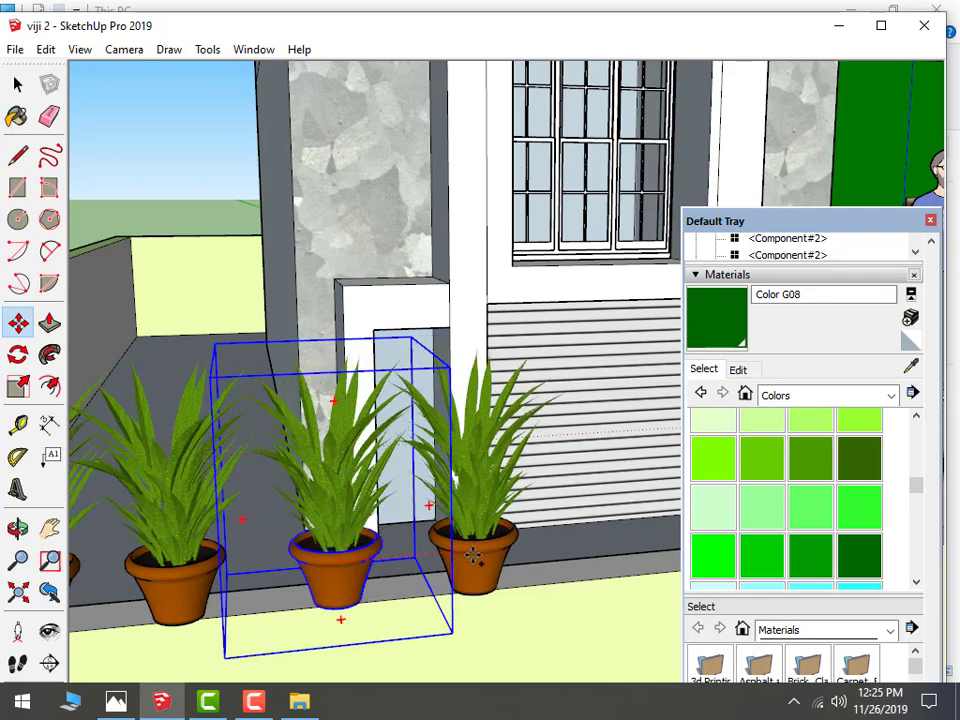
left_click(472, 556)
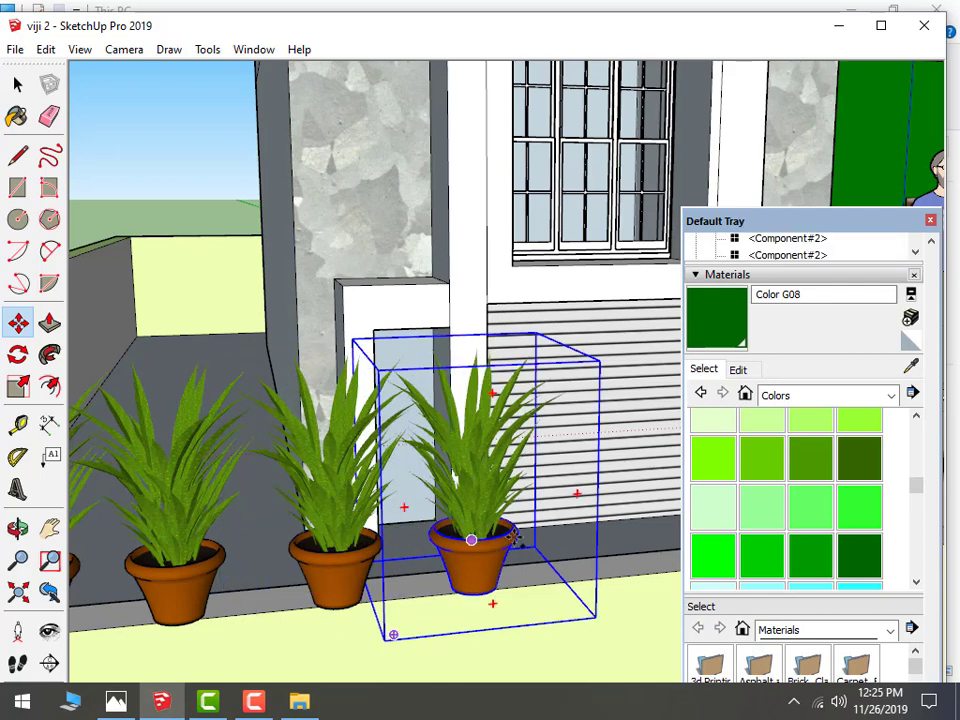
scroll(513, 537, "down", 1)
scroll(513, 537, "down", 2)
scroll(457, 494, "down", 2)
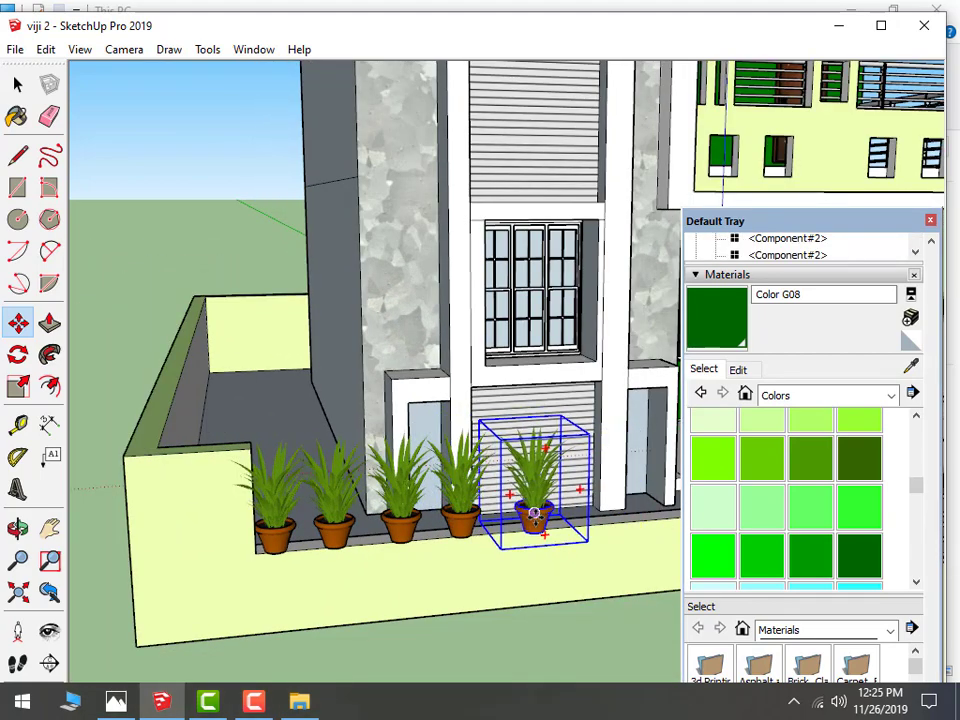
key("ctrl")
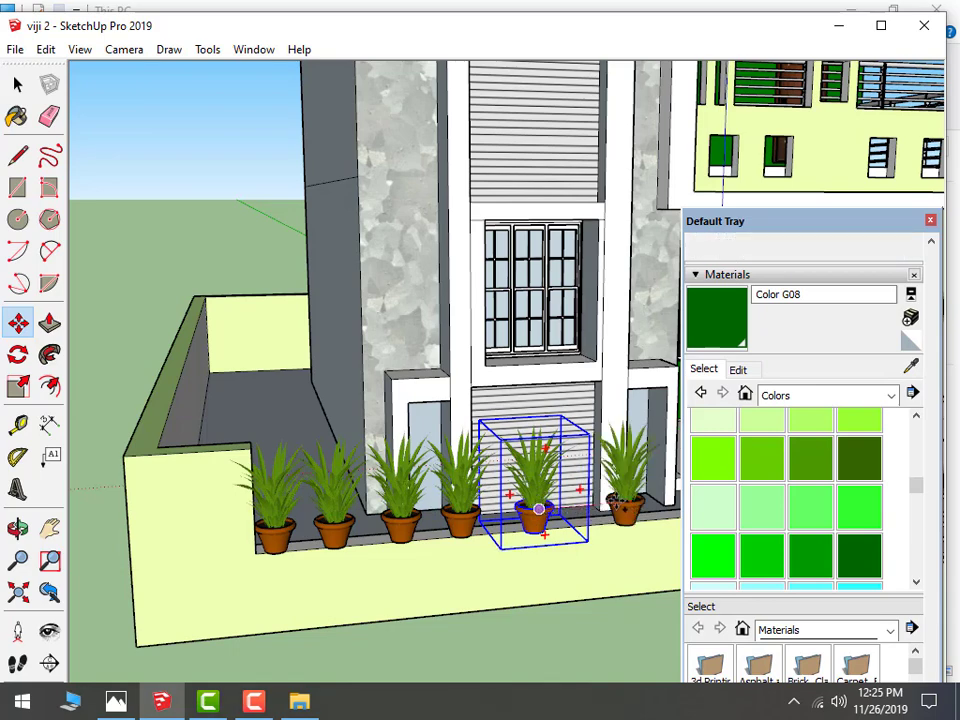
scroll(620, 505, "down", 2)
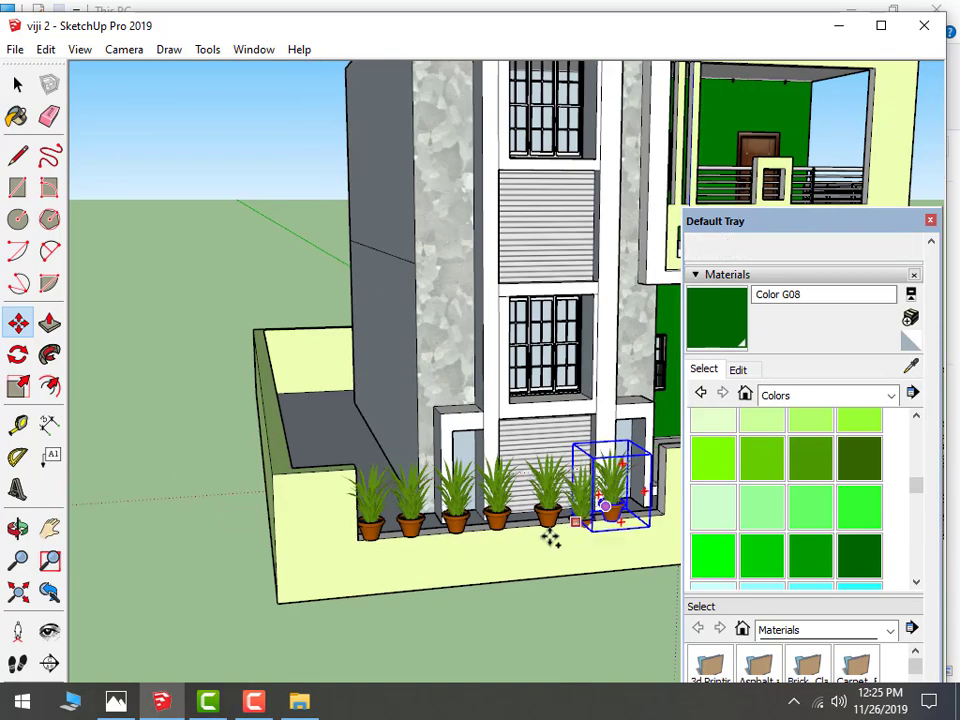
scroll(508, 536, "down", 1)
scroll(497, 544, "down", 1)
scroll(560, 545, "down", 1)
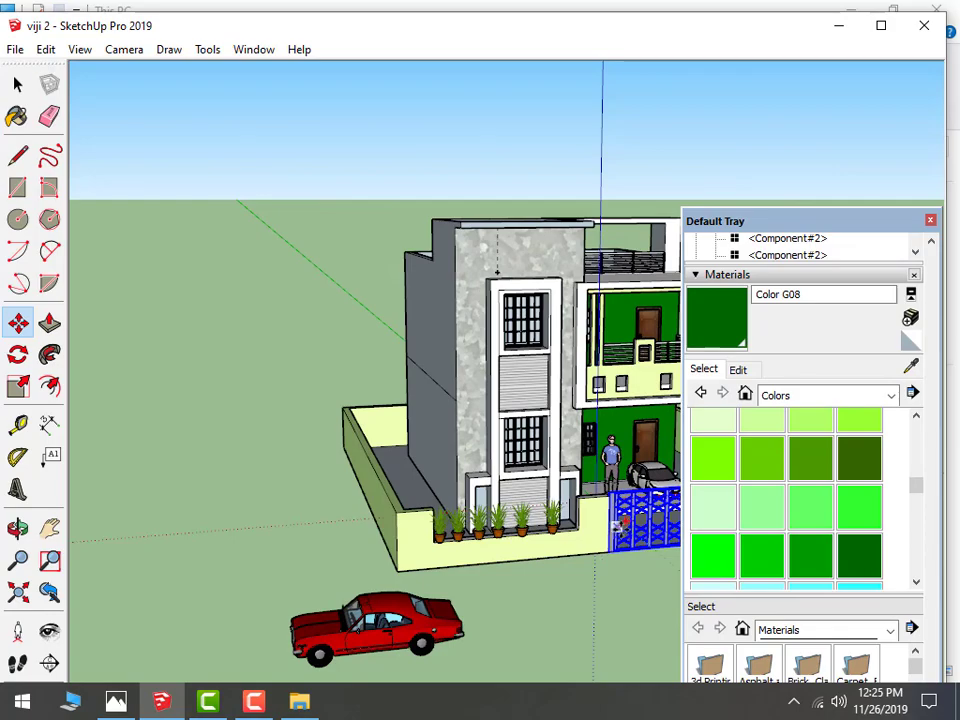
Orbit to a view of the house and save it as Scene 1
mouse_move(591, 563)
middle_mouse_down()
mouse_move(444, 568)
mouse_move(371, 591)
mouse_move(484, 515)
mouse_move(450, 461)
mouse_move(553, 439)
middle_mouse_up()
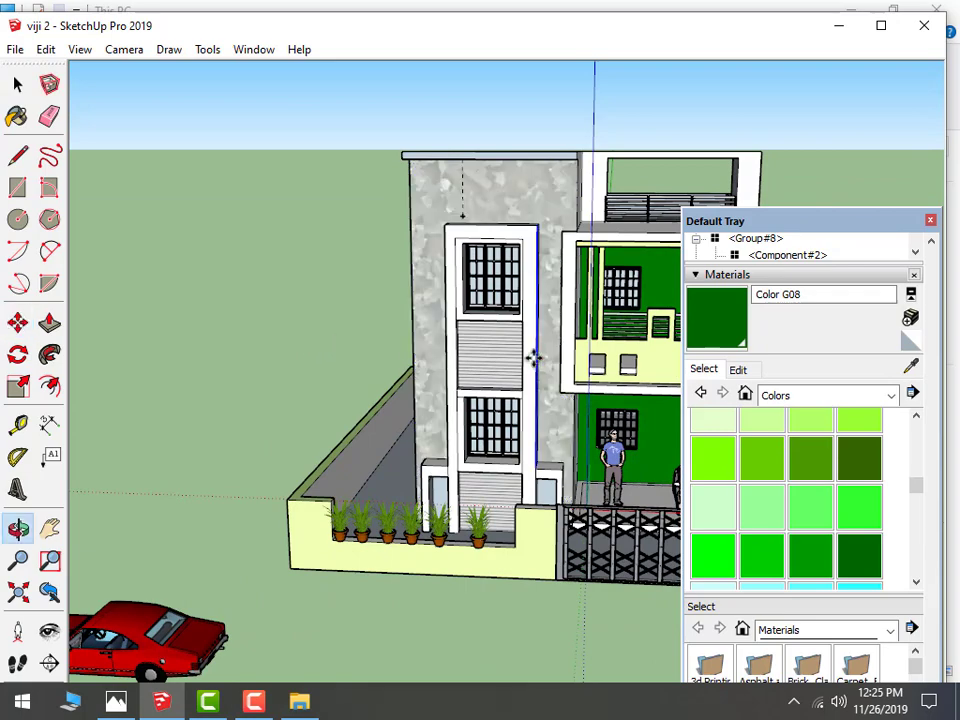
mouse_move(538, 351)
middle_mouse_down()
mouse_move(388, 392)
mouse_move(810, 324)
middle_mouse_up()
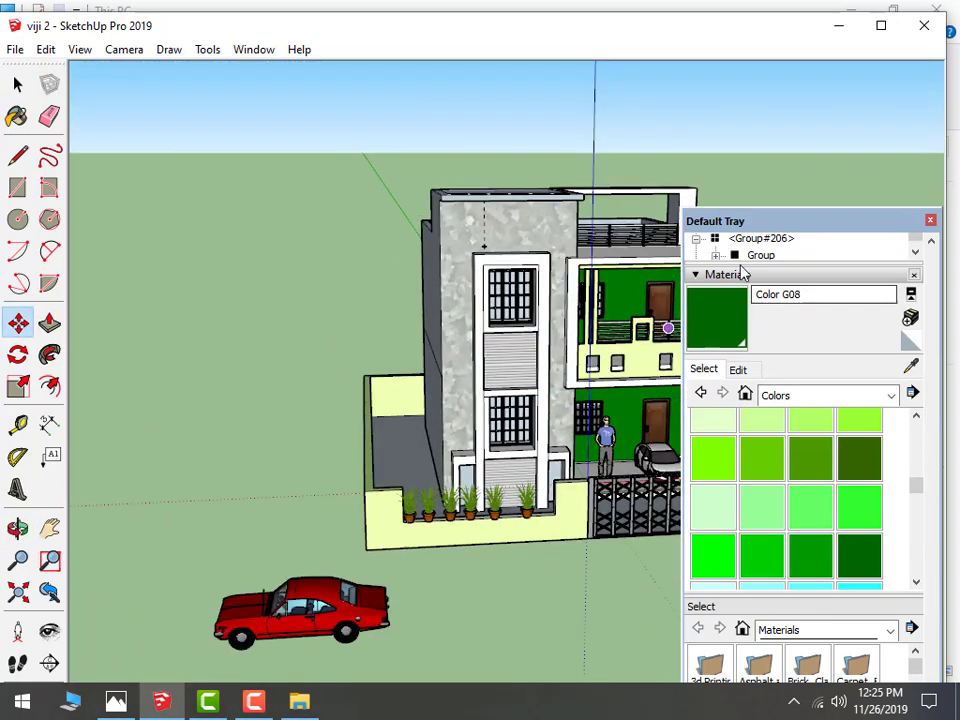
middle_click_drag(739, 274, 520, 435)
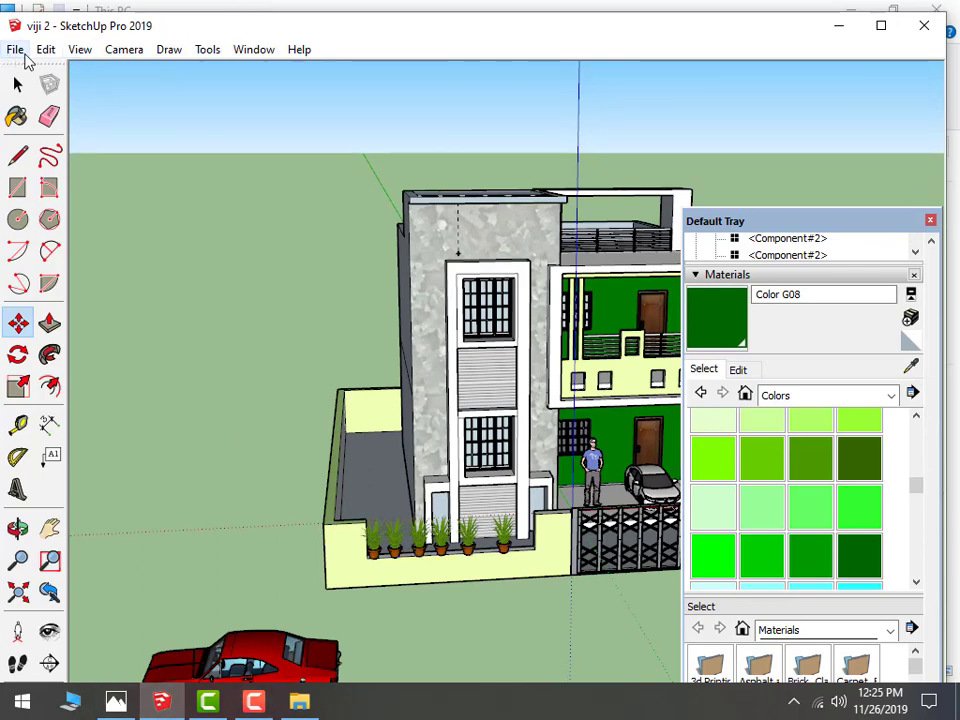
left_click(80, 50)
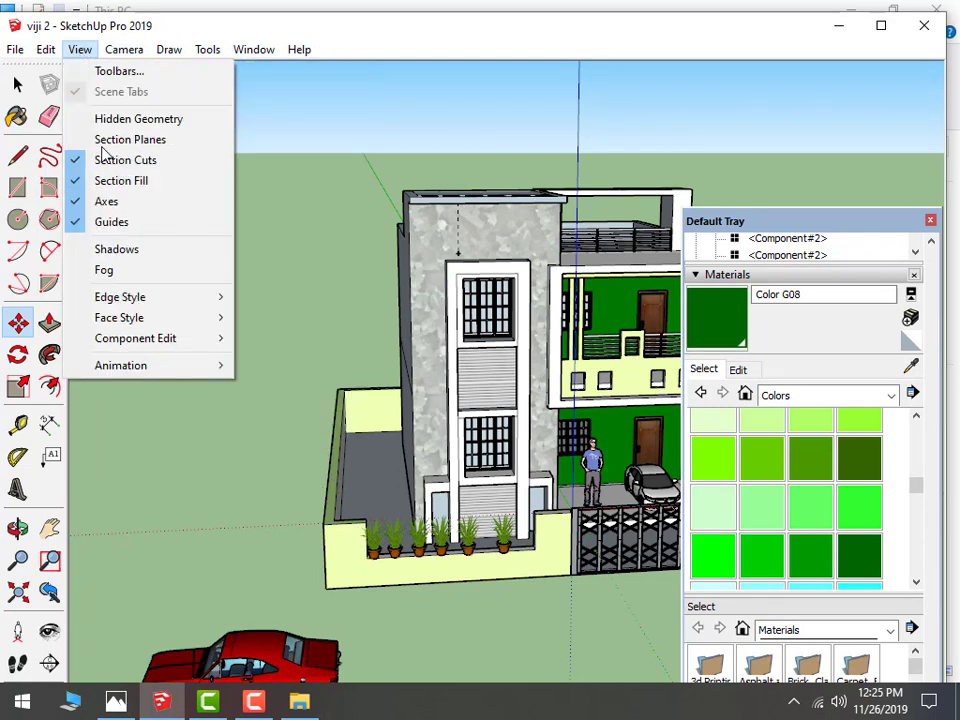
mouse_move(121, 365)
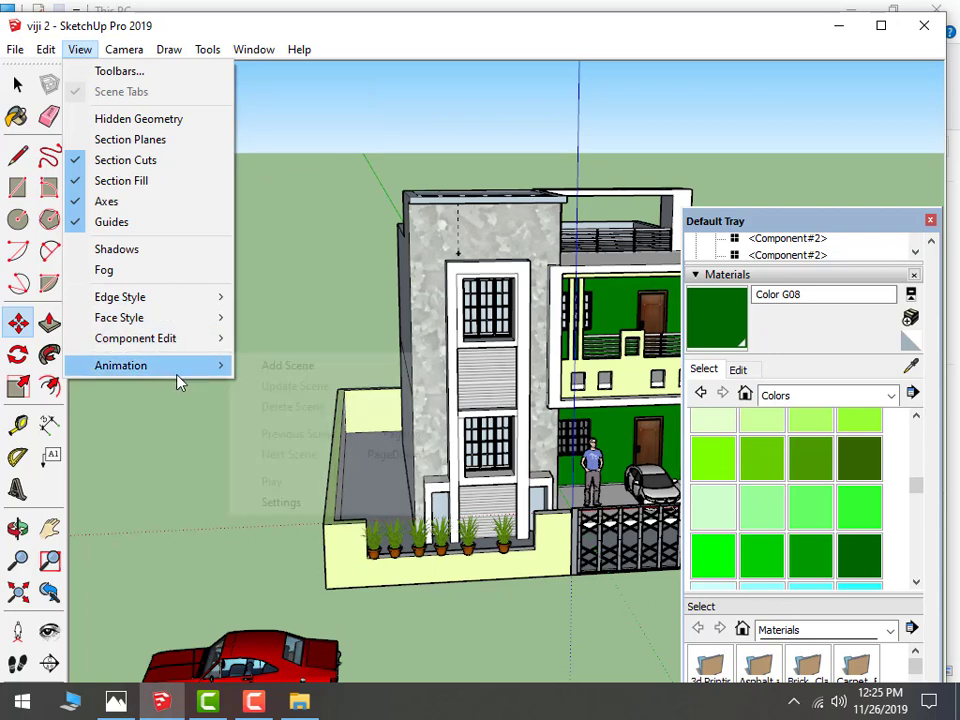
left_click(321, 366)
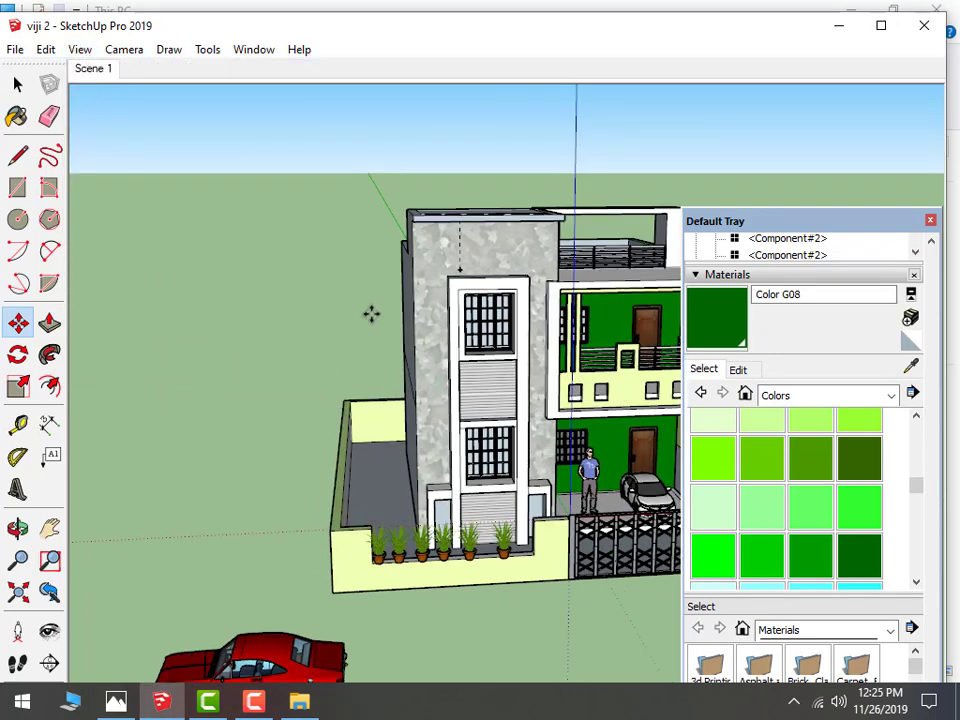
Orbit to a corner view, save it as Scene 2, and preview both scenes
middle_click_drag(440, 406, 358, 407)
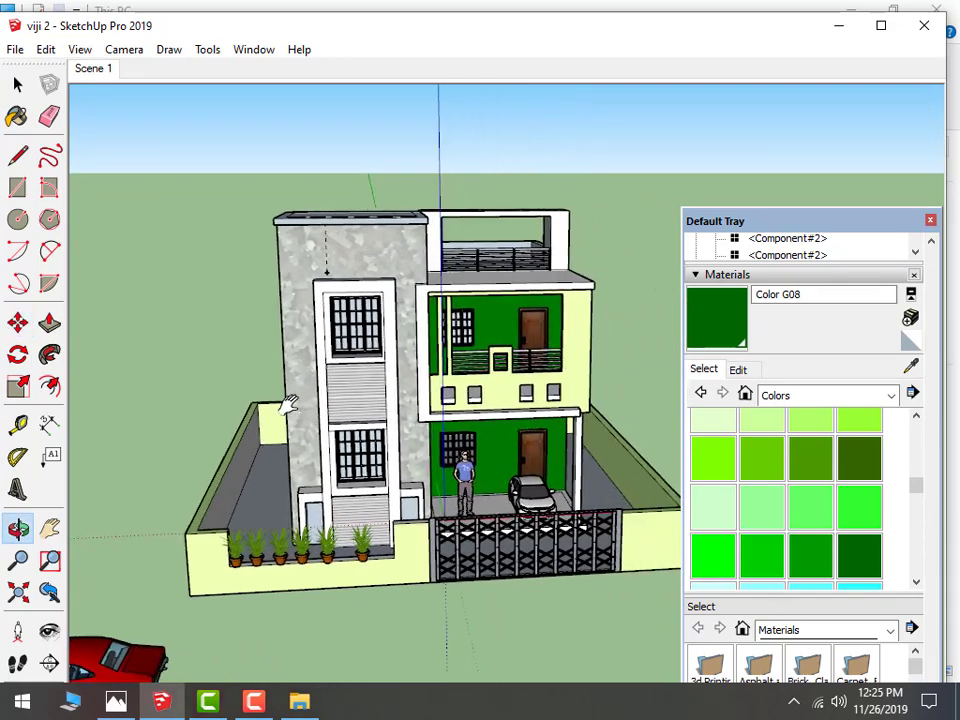
left_click(930, 221)
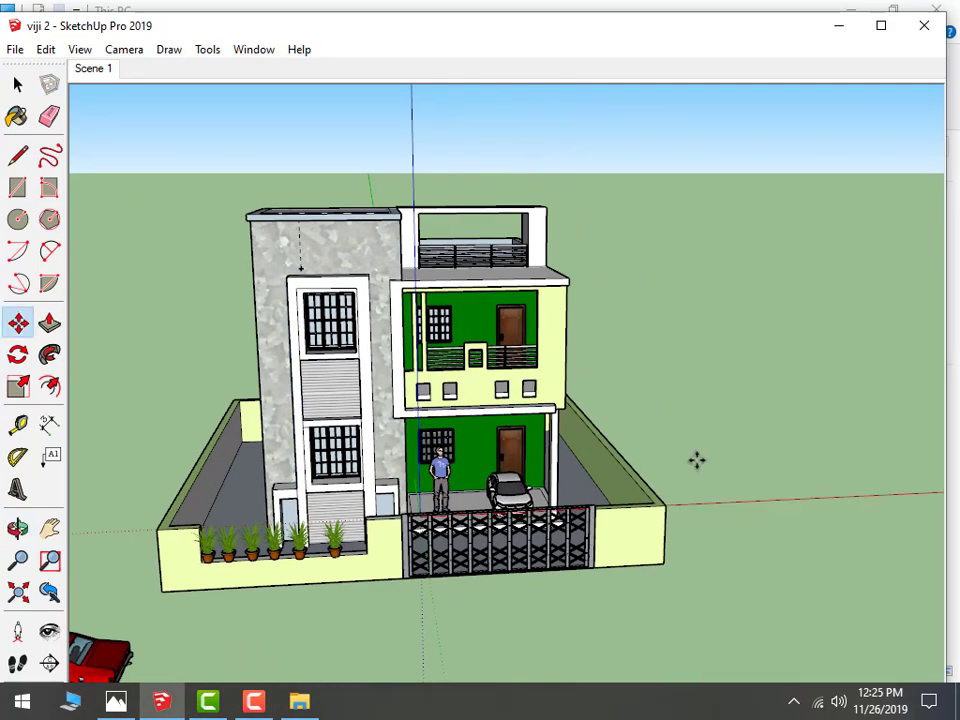
middle_click_drag(696, 459, 150, 301)
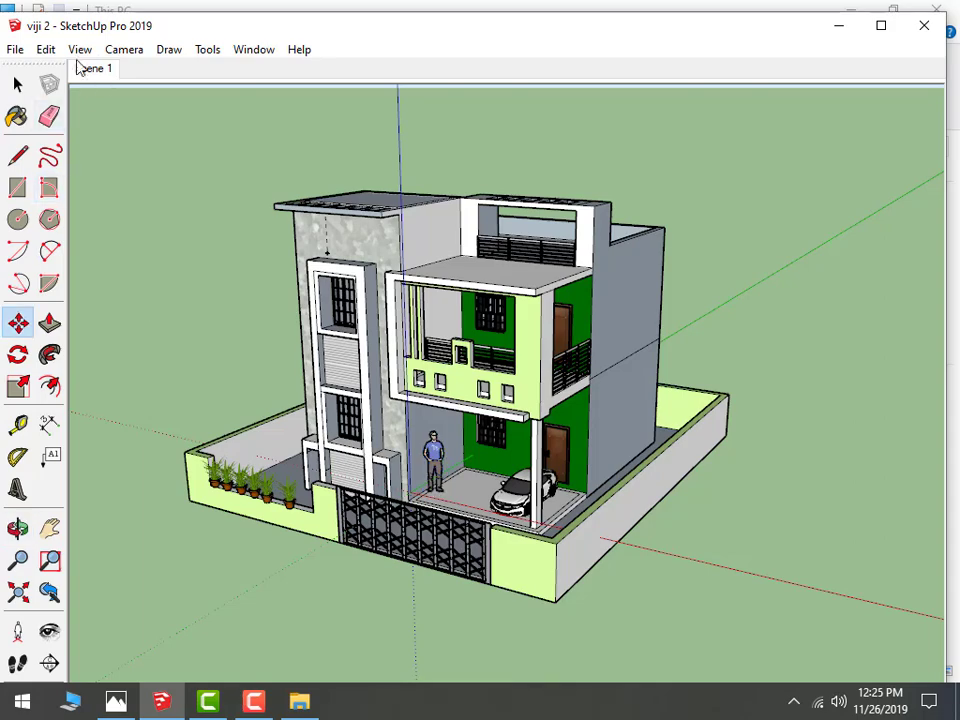
left_click(80, 49)
mouse_move(150, 365)
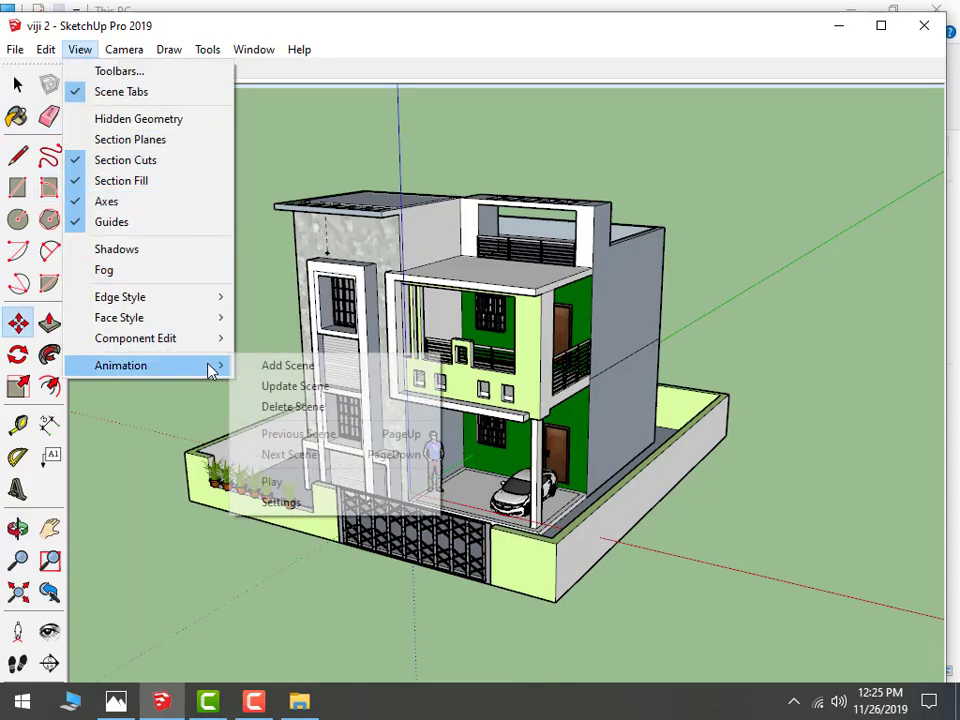
left_click(265, 365)
left_click(96, 73)
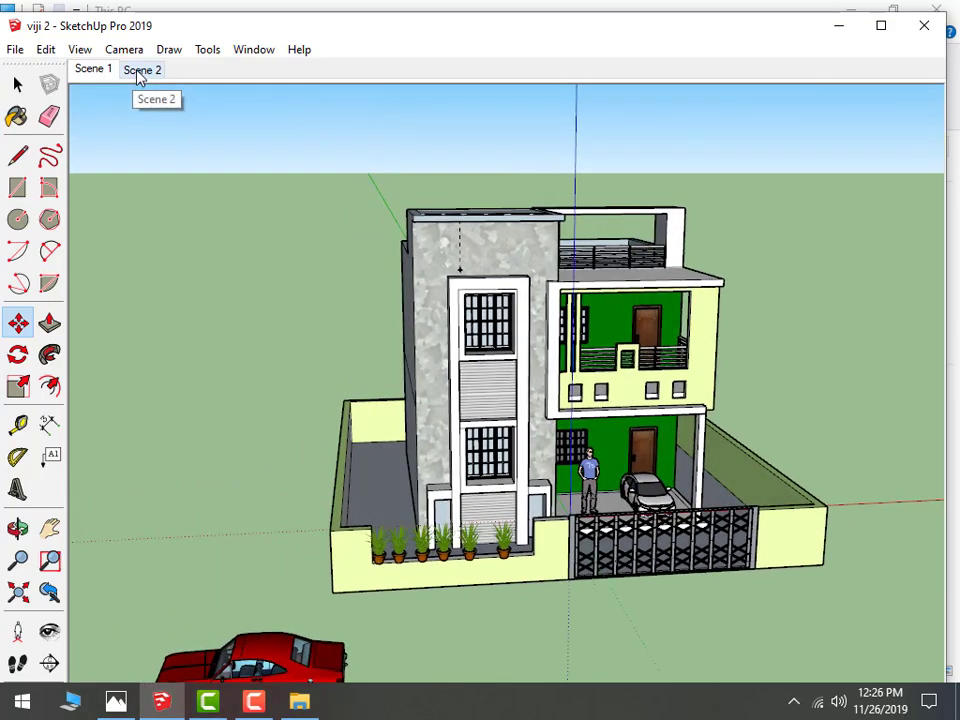
left_click(141, 79)
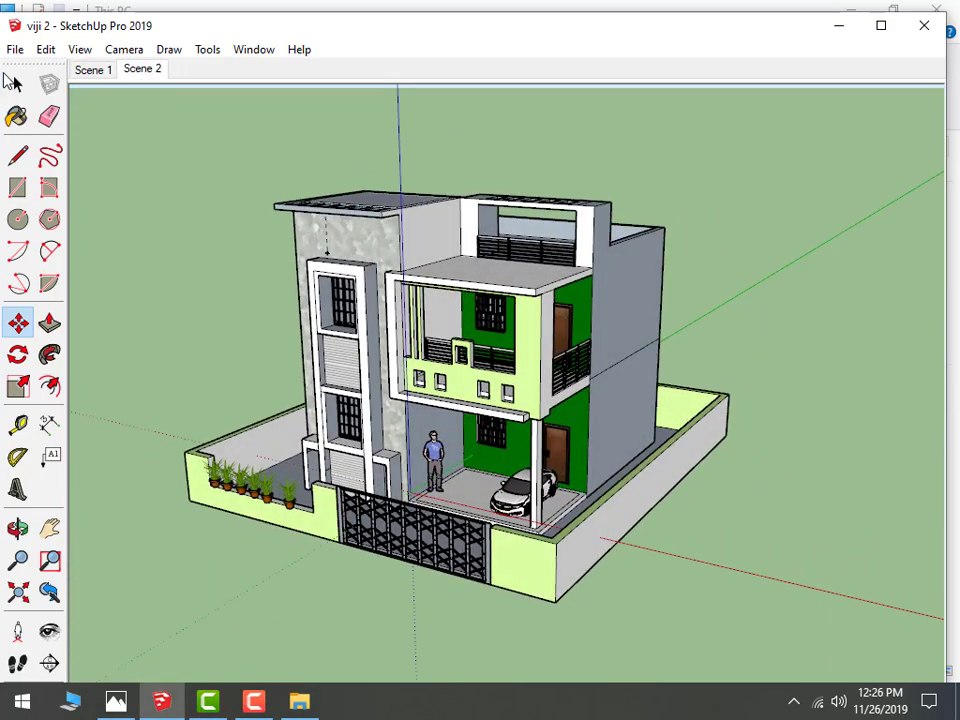
left_click(15, 50)
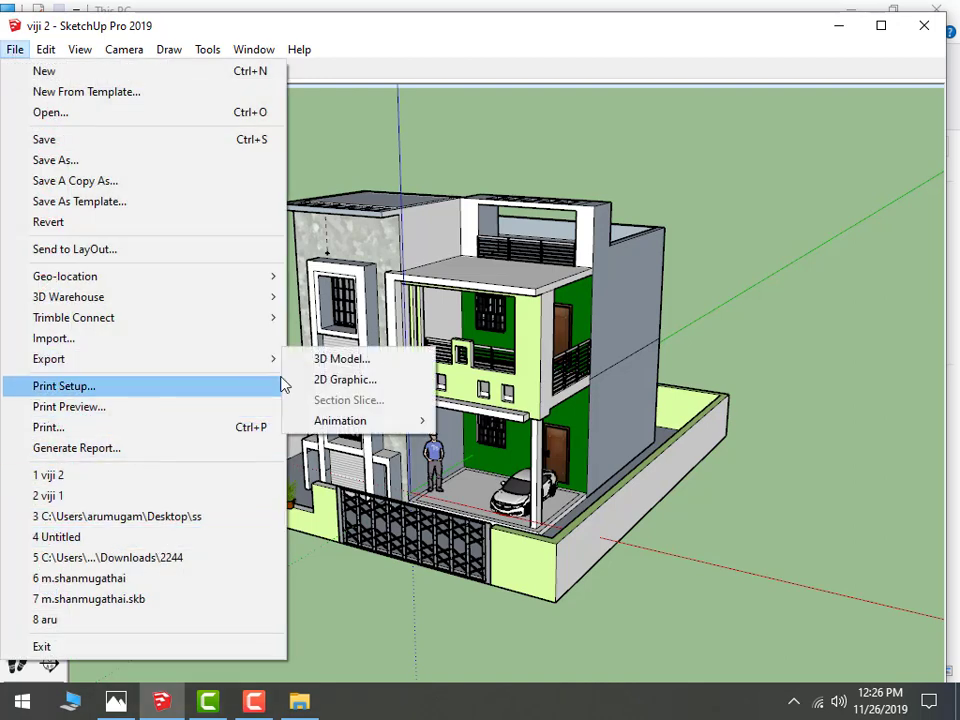
mouse_move(140, 359)
mouse_move(340, 421)
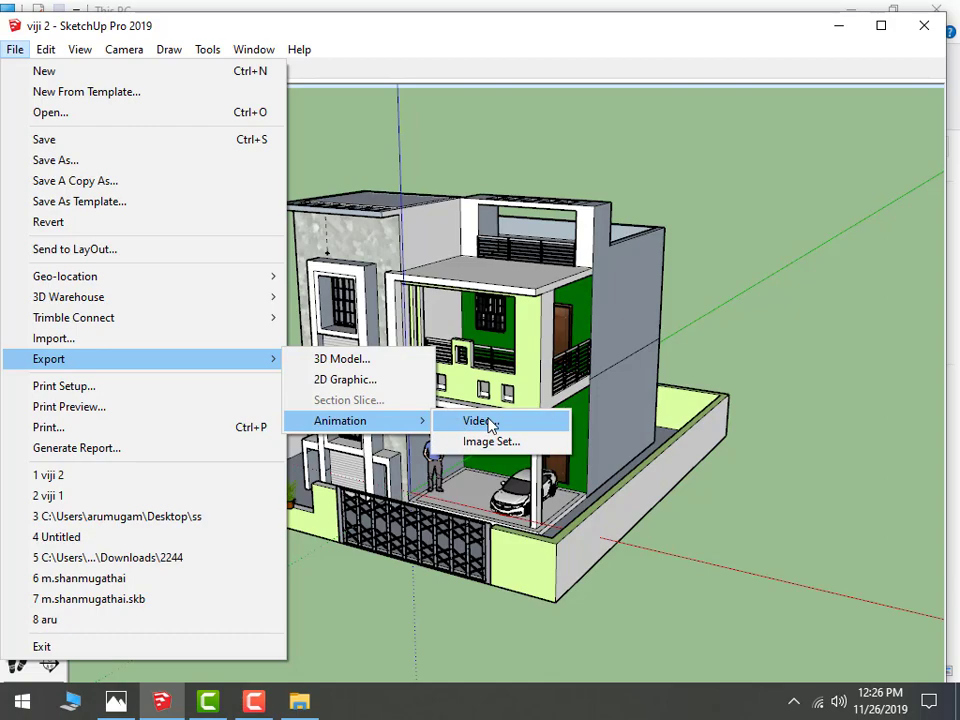
Export the animation to the Desktop as the video viji 2.mp4
left_click(477, 421)
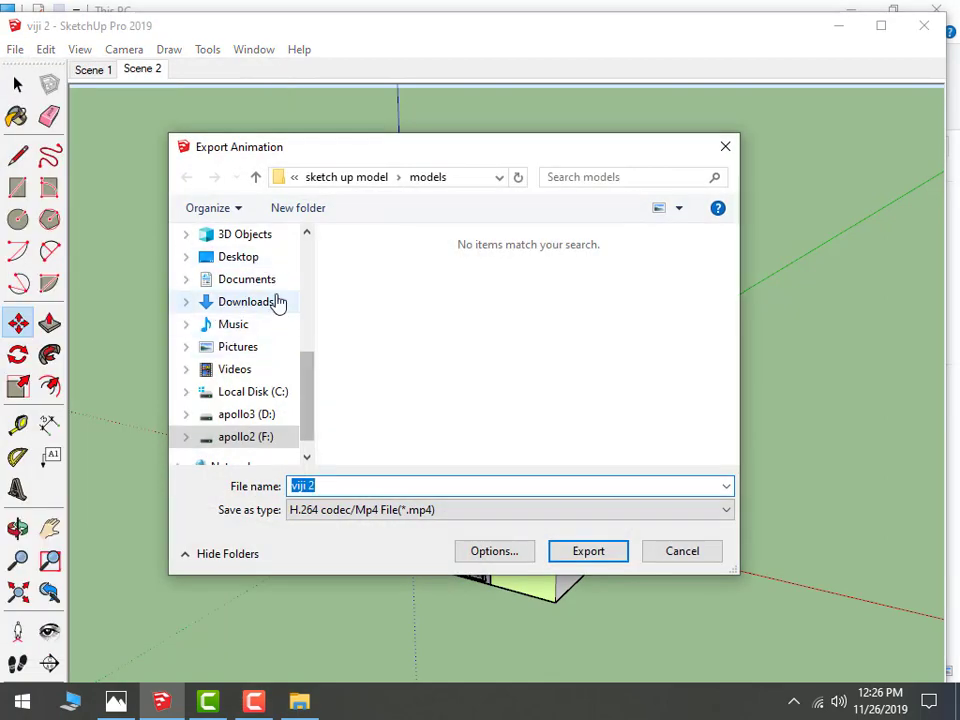
left_click(262, 262)
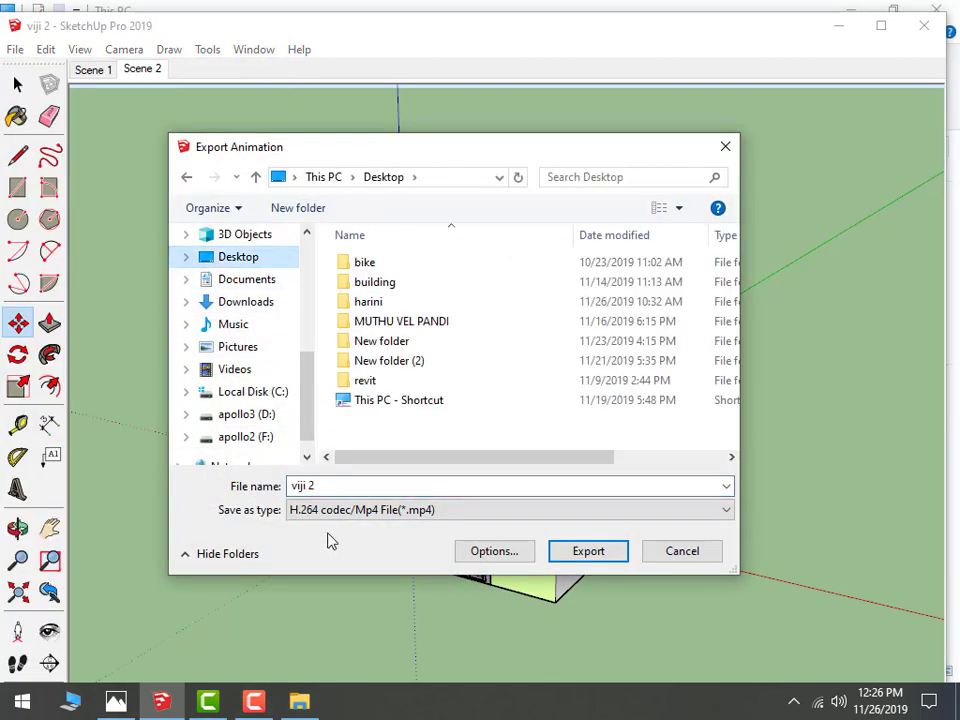
left_click(588, 551)
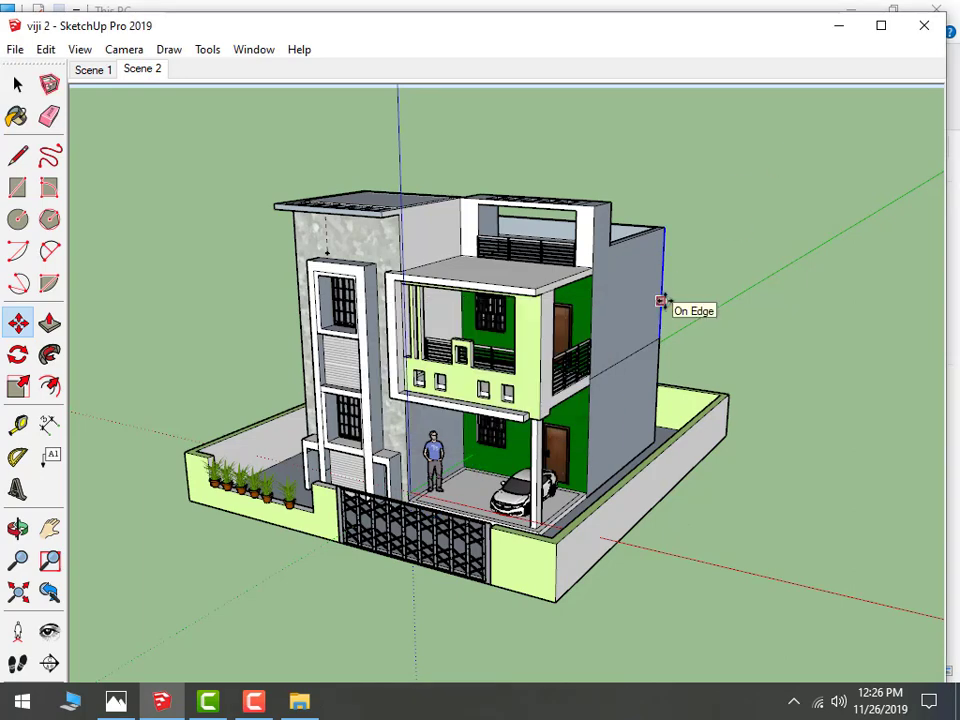
Play viji 2.mp4 from the desktop in VLC in full screen
left_click(840, 30)
left_click(848, 18)
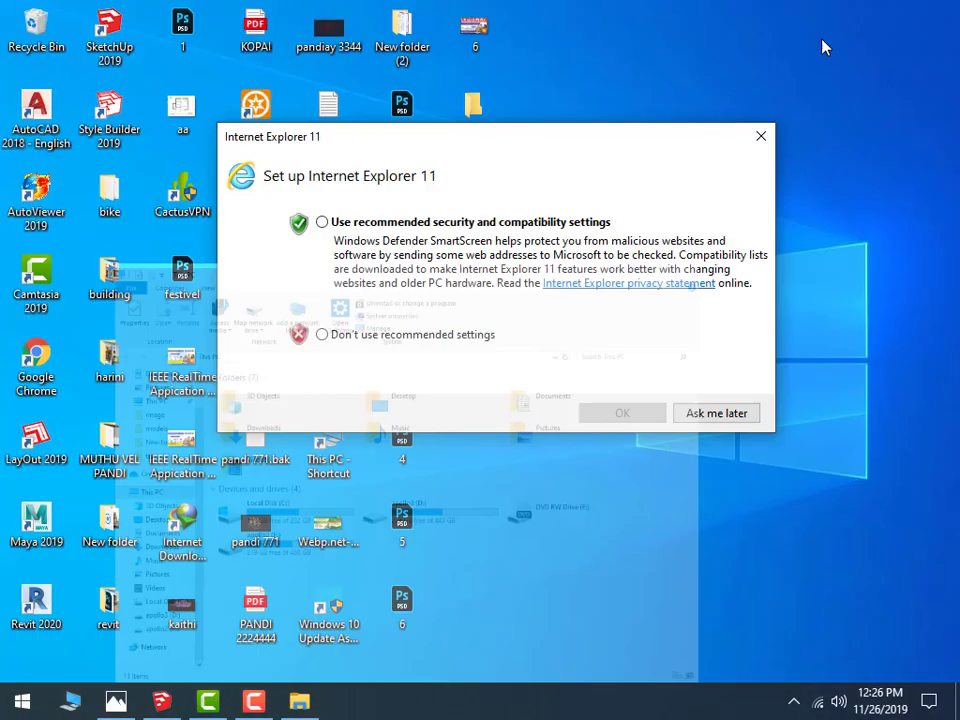
left_click(745, 418)
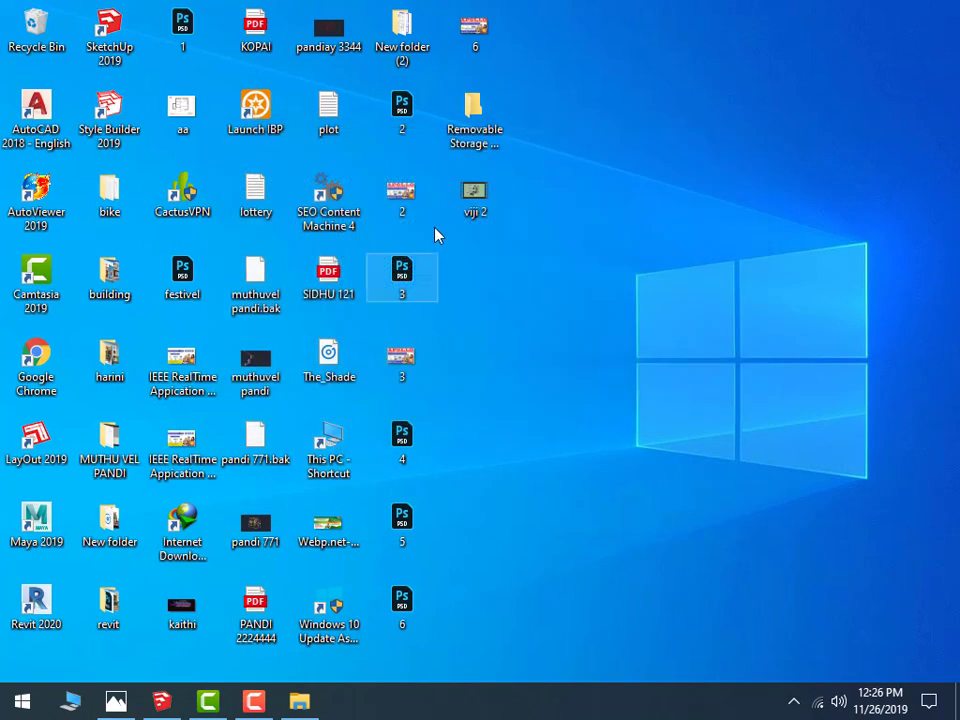
right_click(483, 193)
left_click(530, 200)
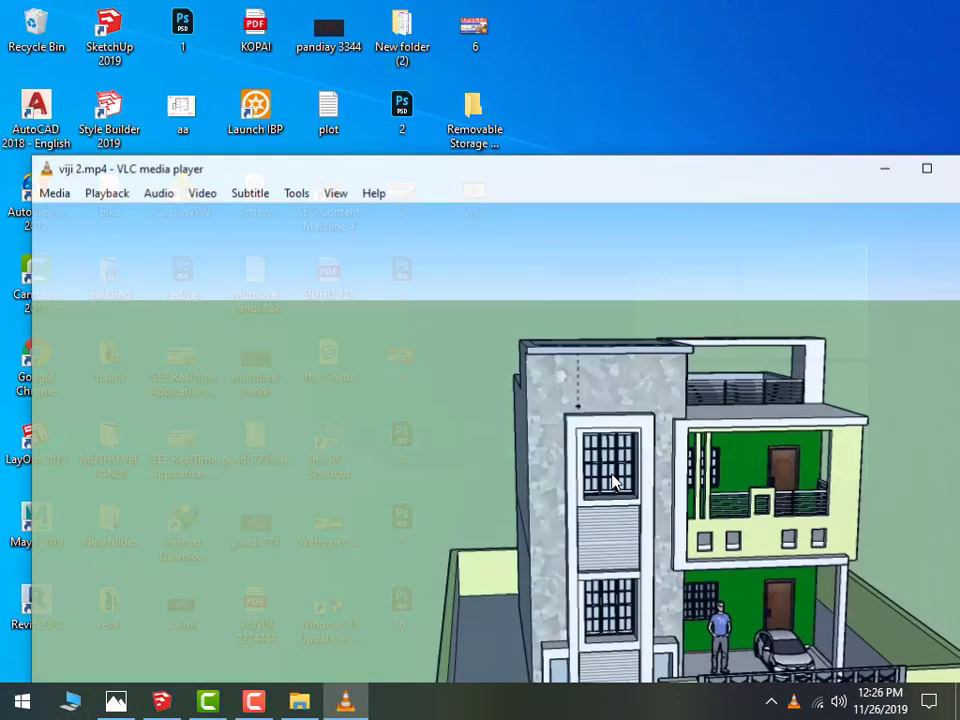
double_click(556, 418)
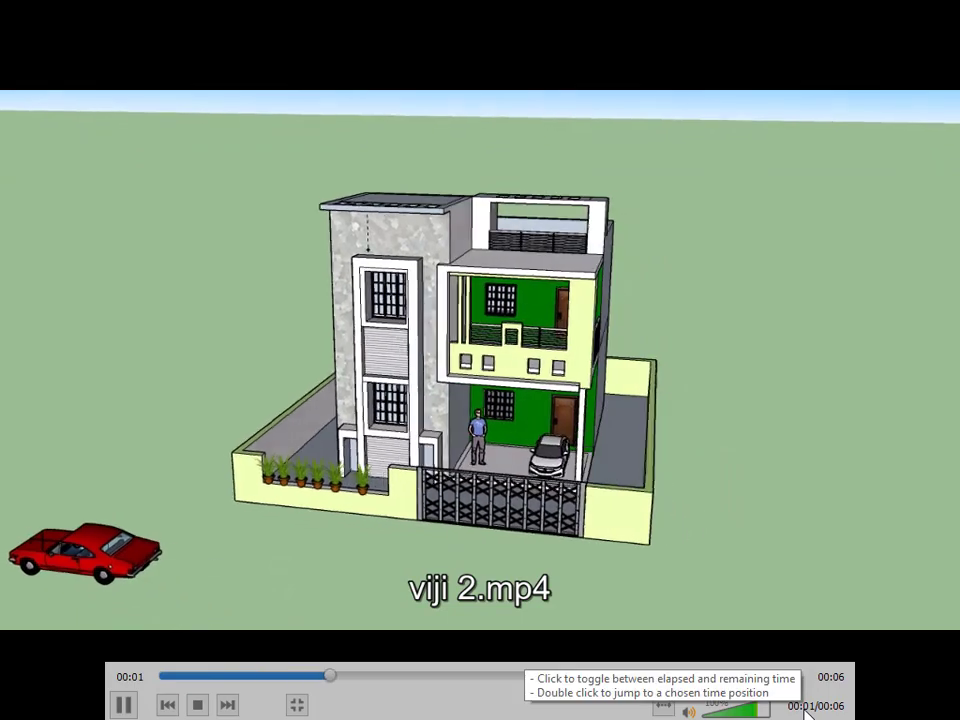